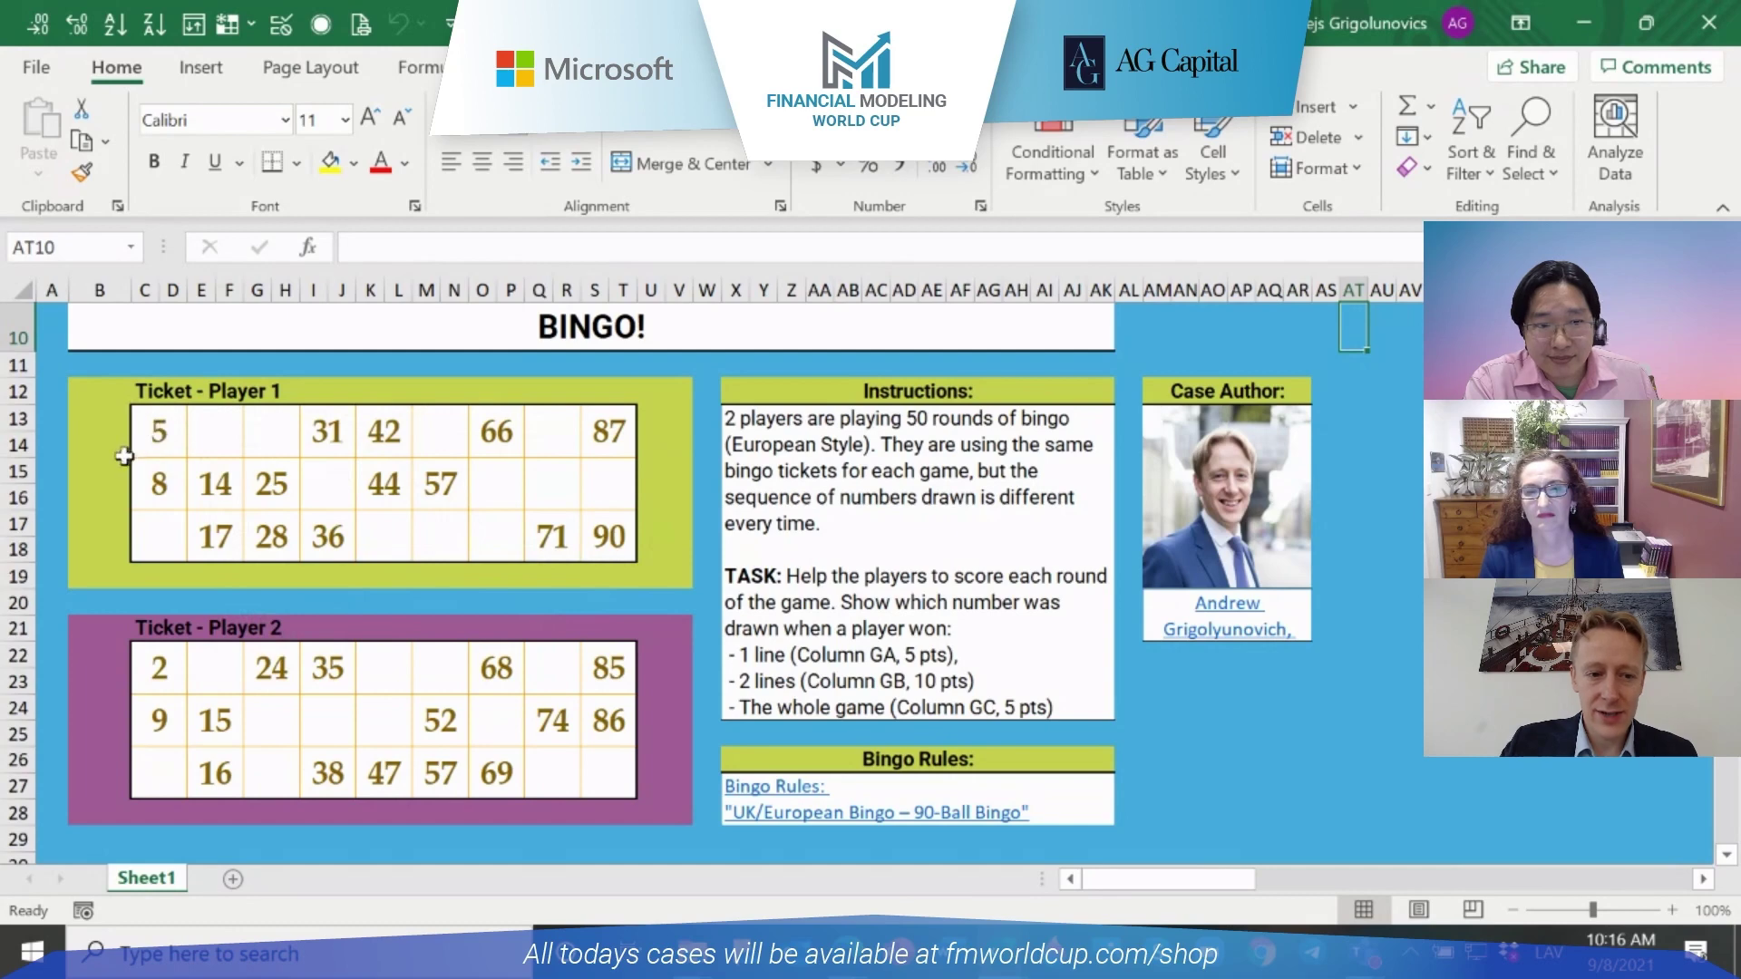
Examine the rows of both players' tickets, the game 1 draw sequence and the answer columns GA to GC
left_click(14, 426)
left_click_drag(14, 434, 18, 445)
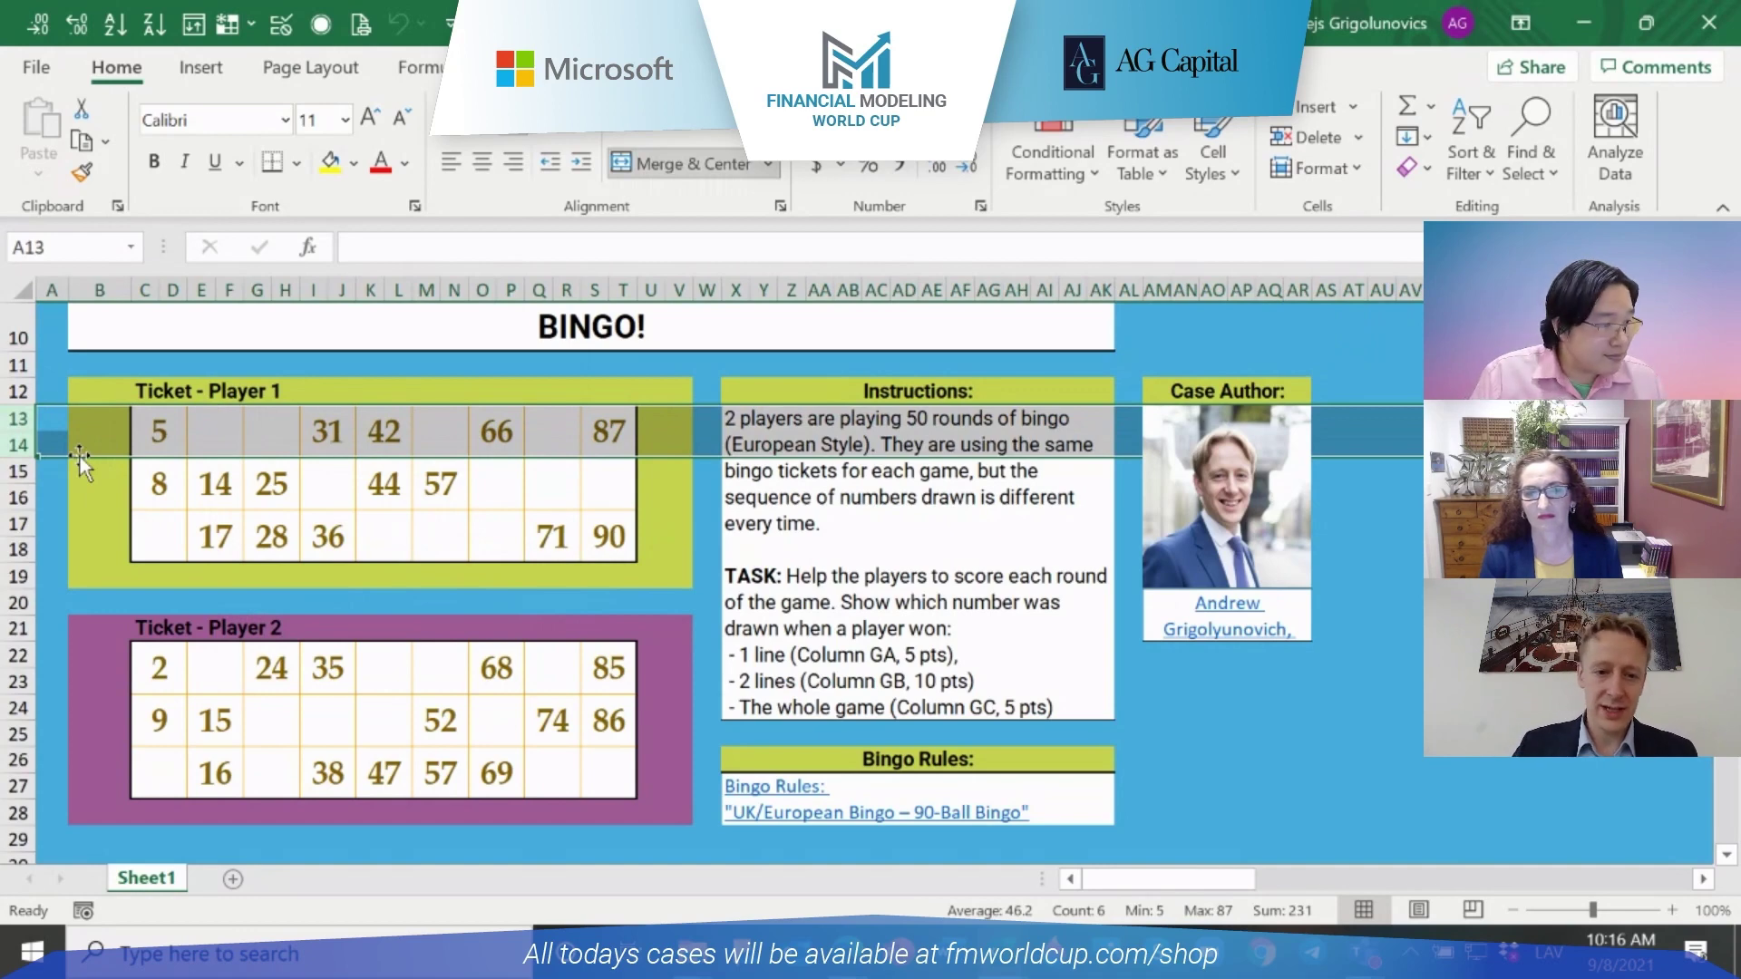
left_click_drag(18, 471, 32, 492)
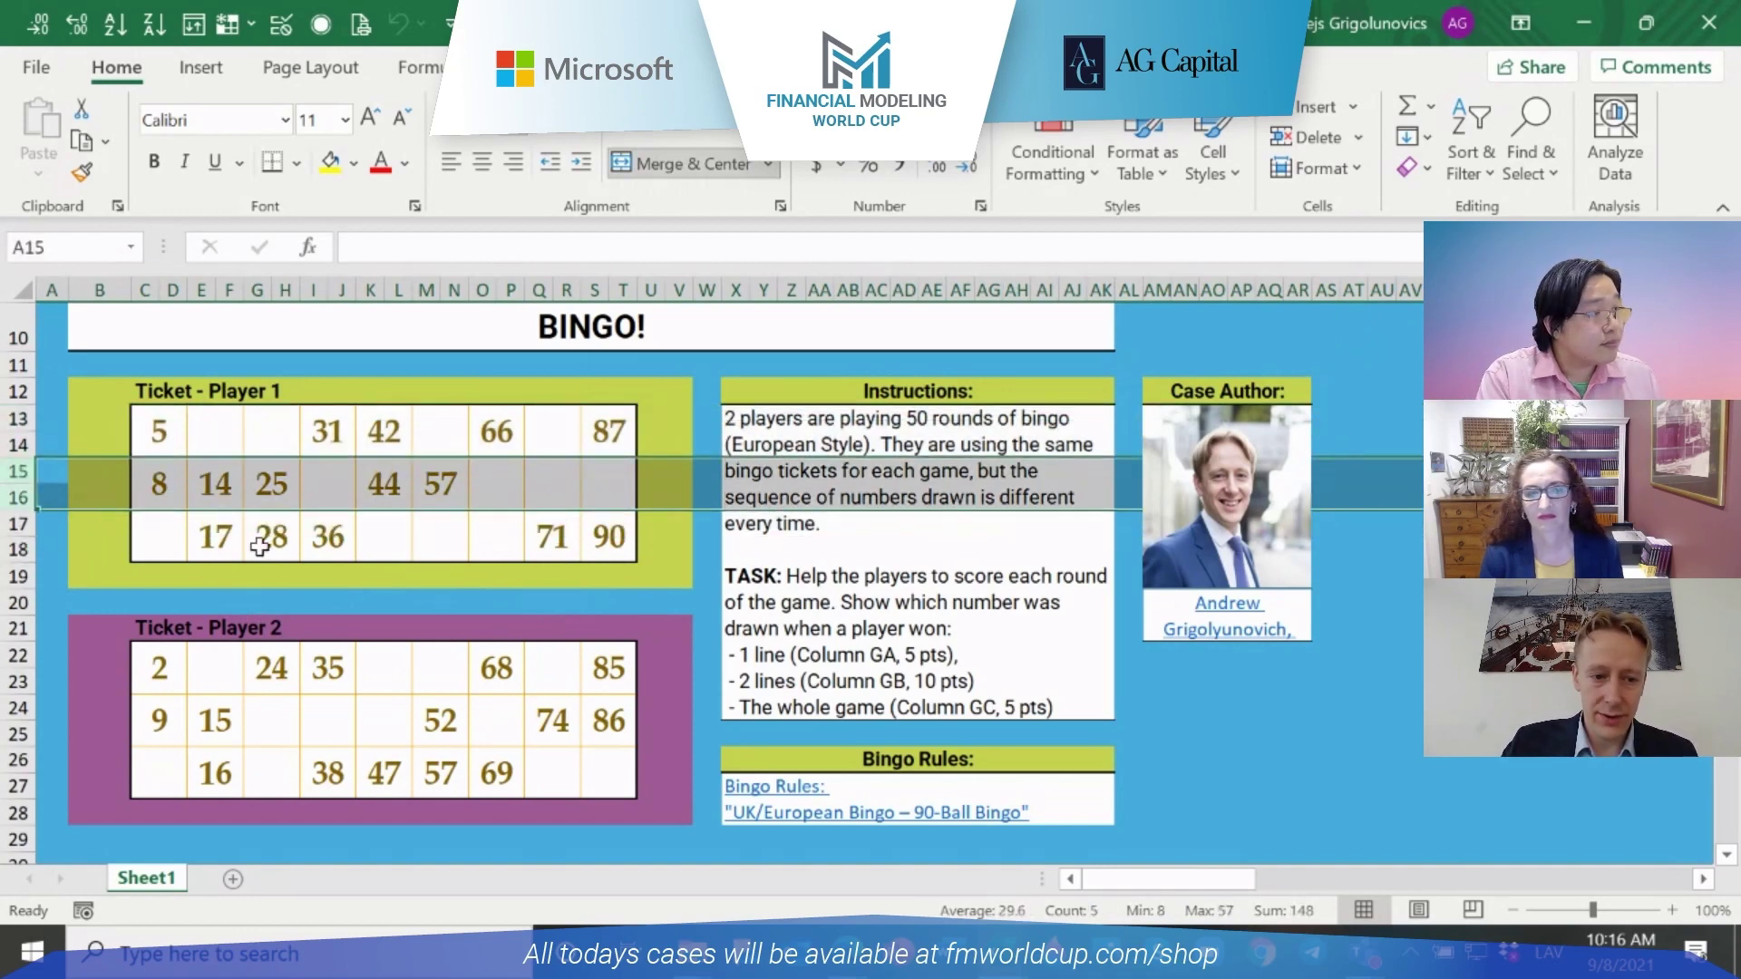
left_click(161, 671)
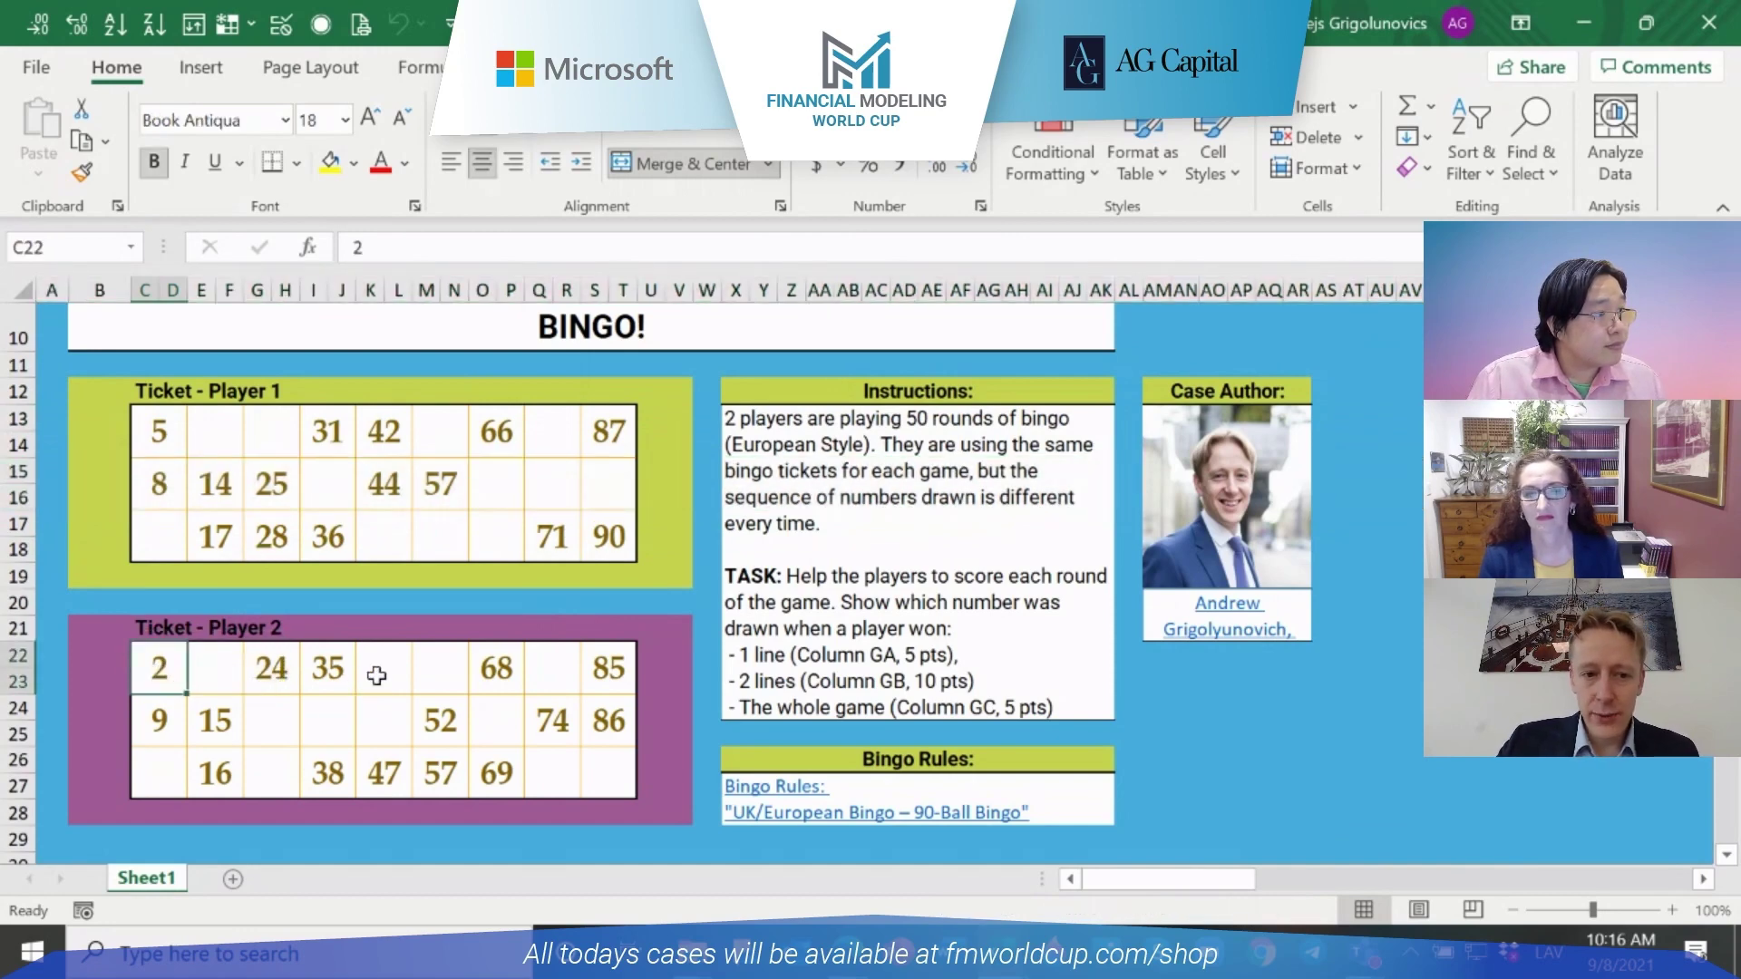
scroll(295, 651, "down", 4)
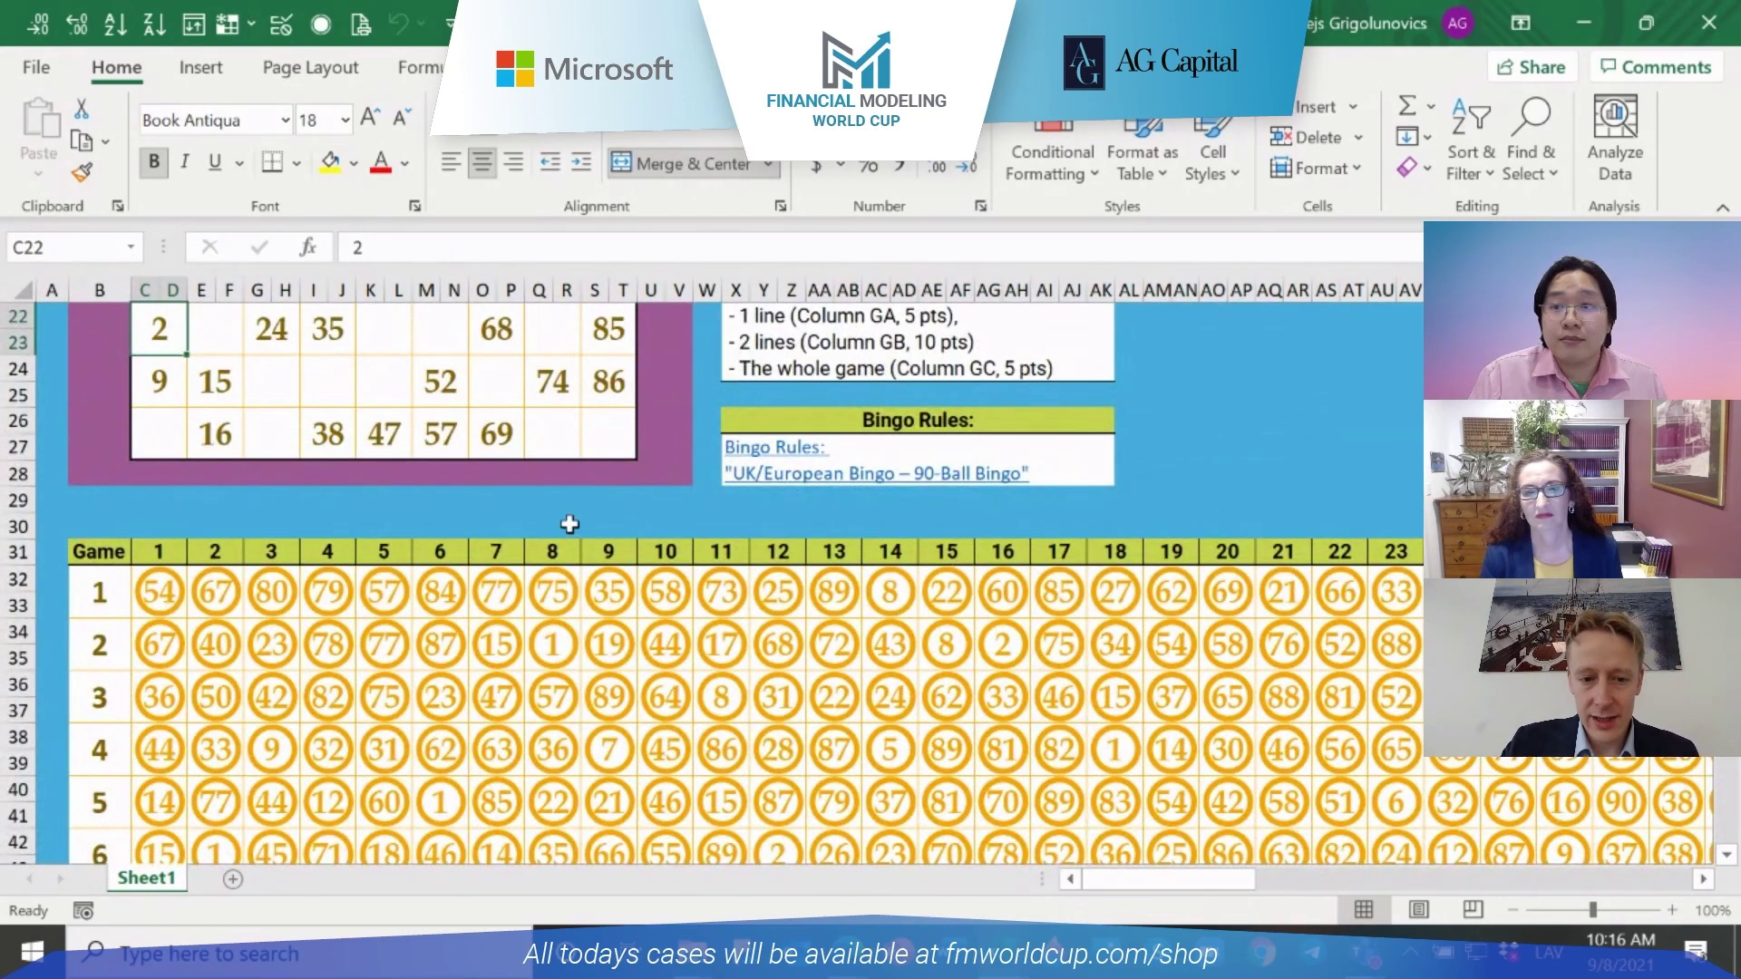
left_click(100, 594)
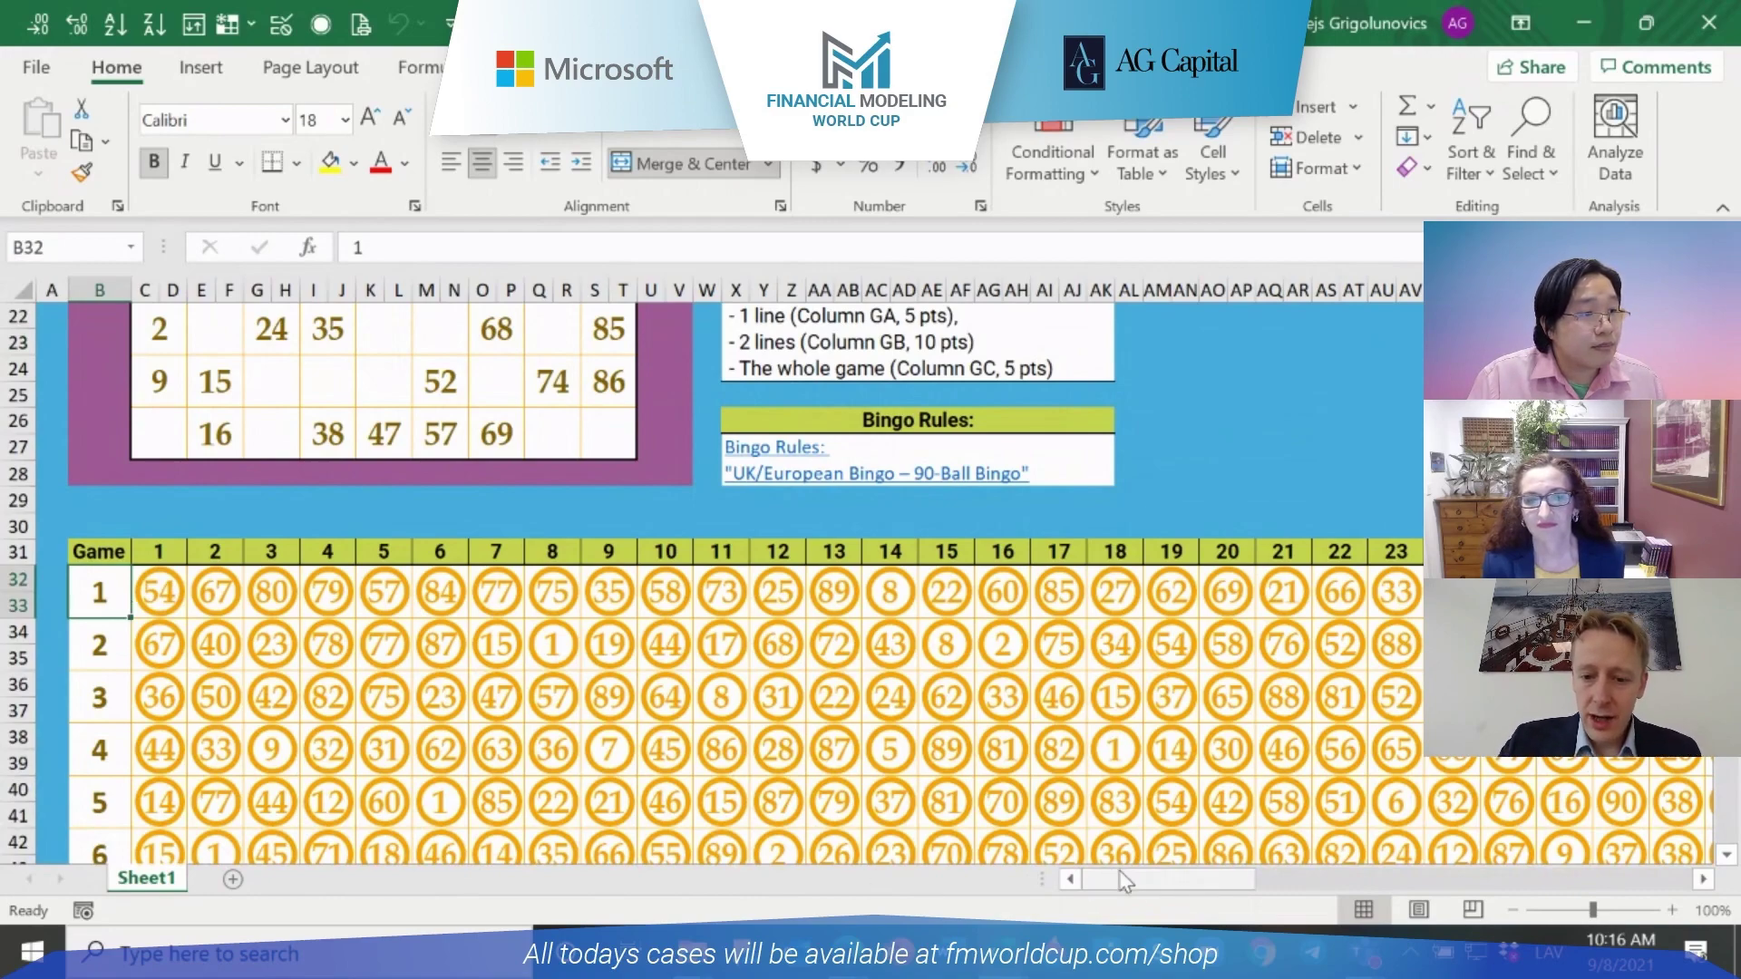
left_click_drag(1133, 884, 1620, 899)
left_click(1703, 879)
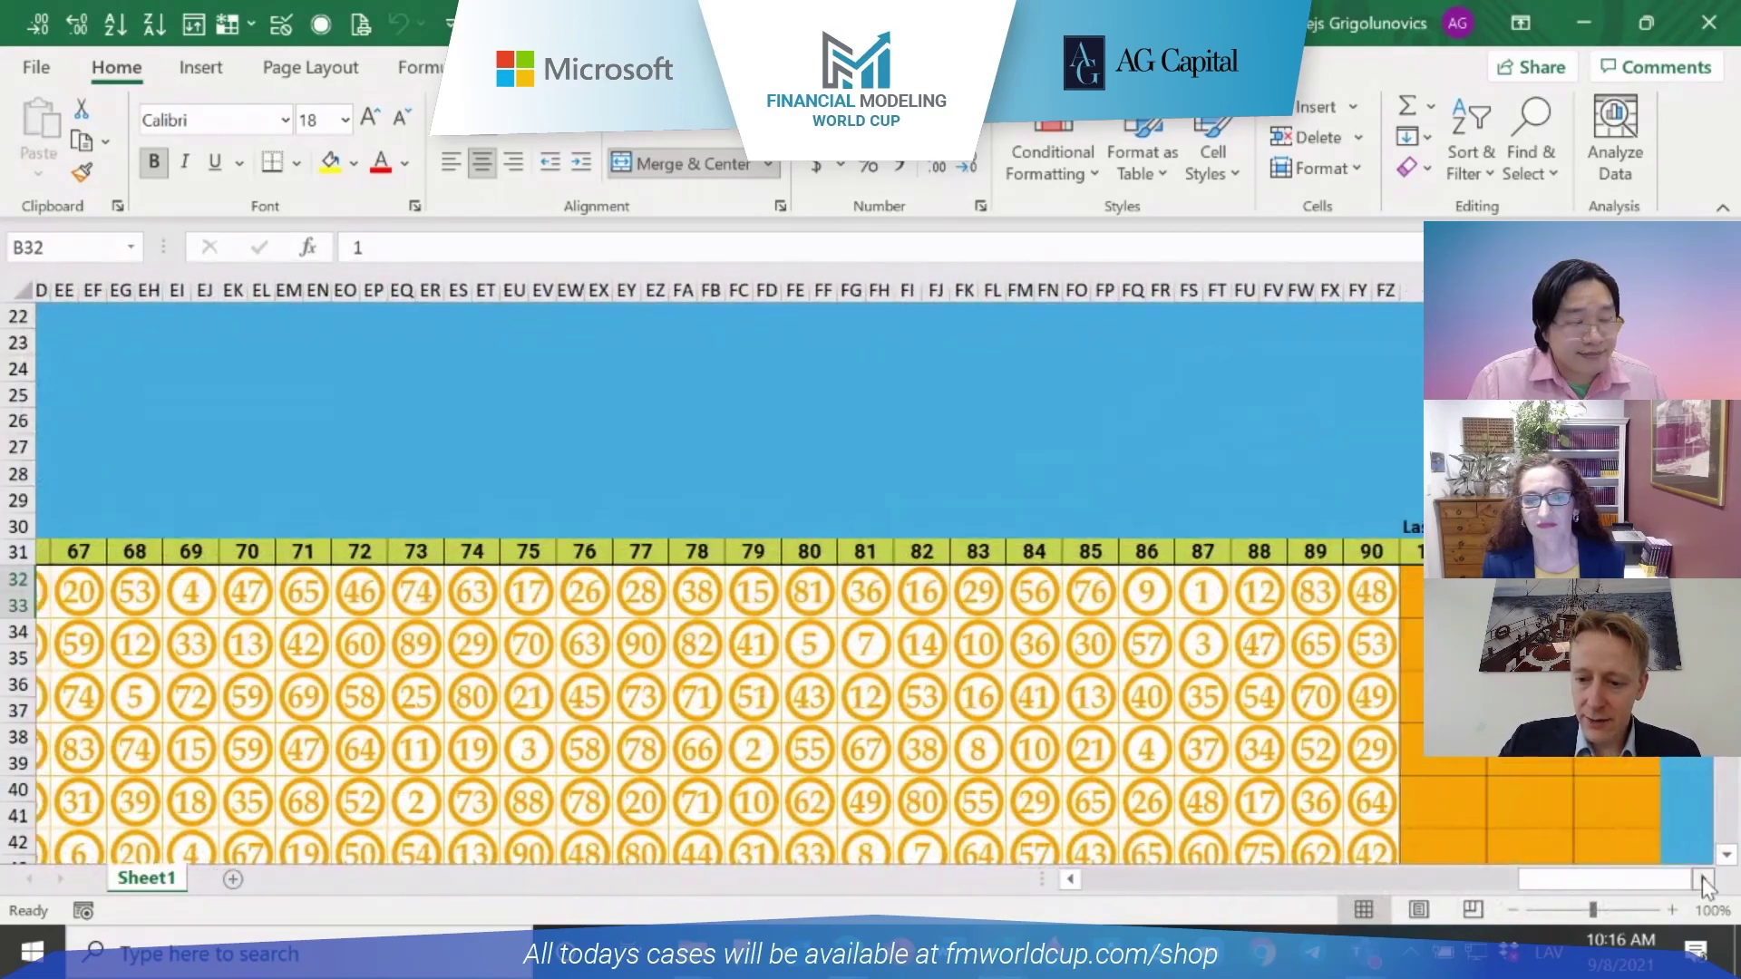
left_click(1375, 591)
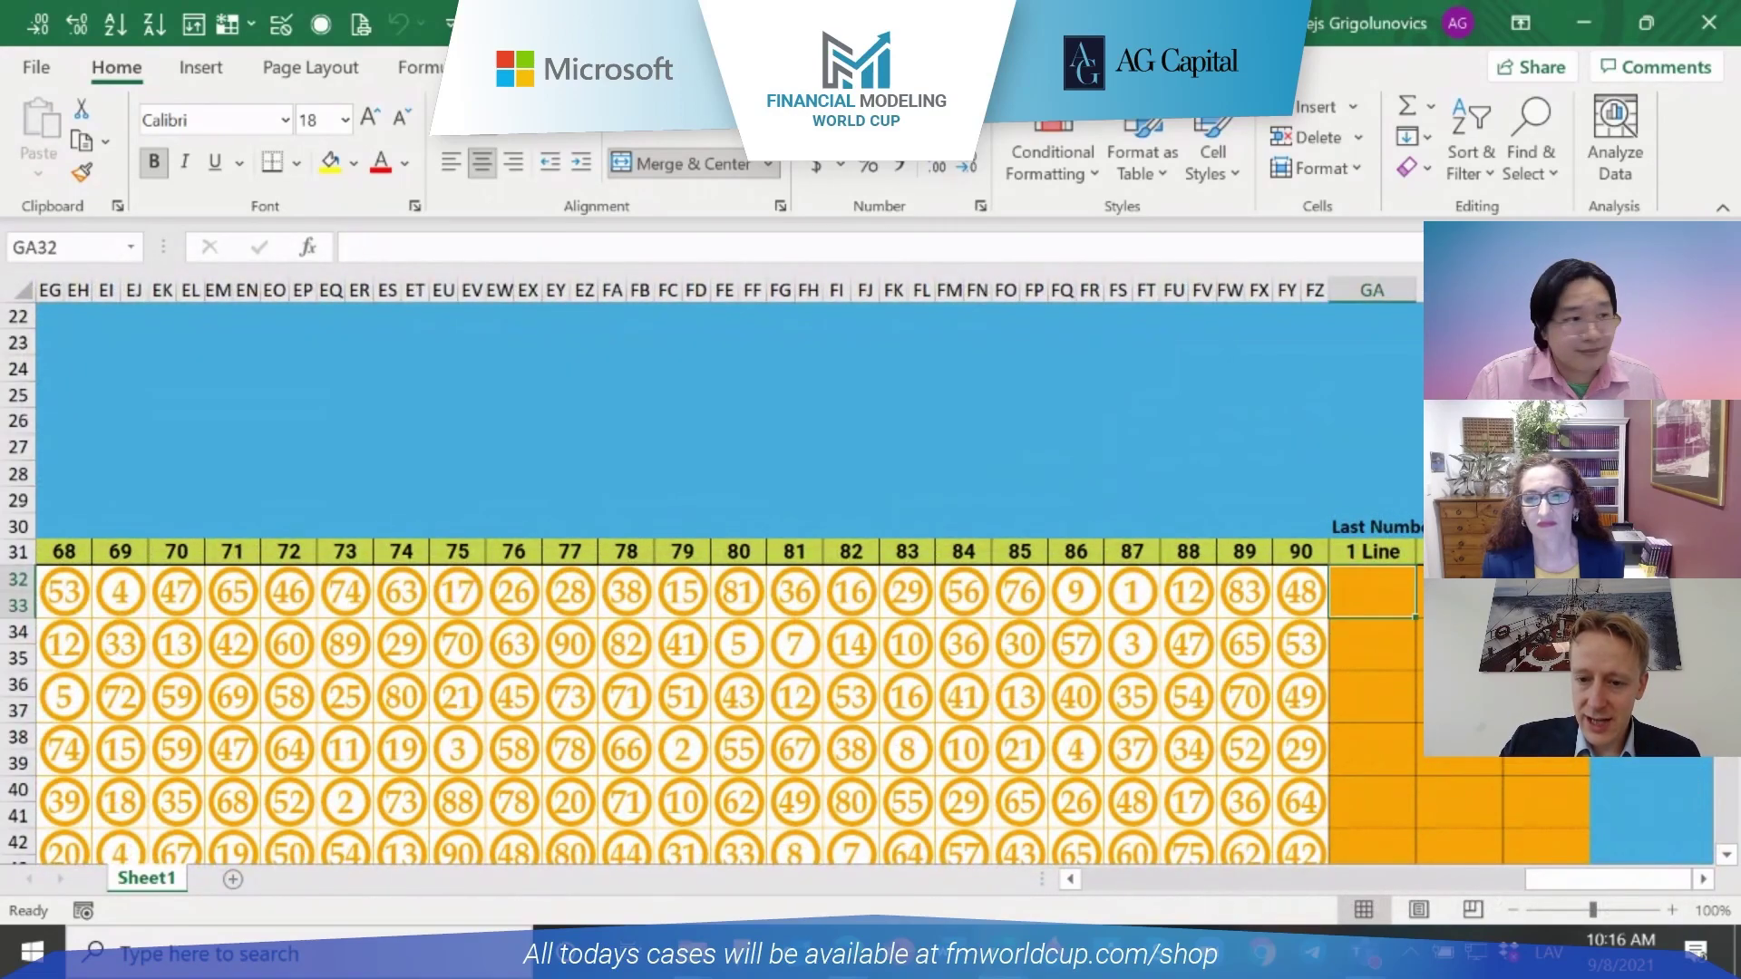
key("Right")
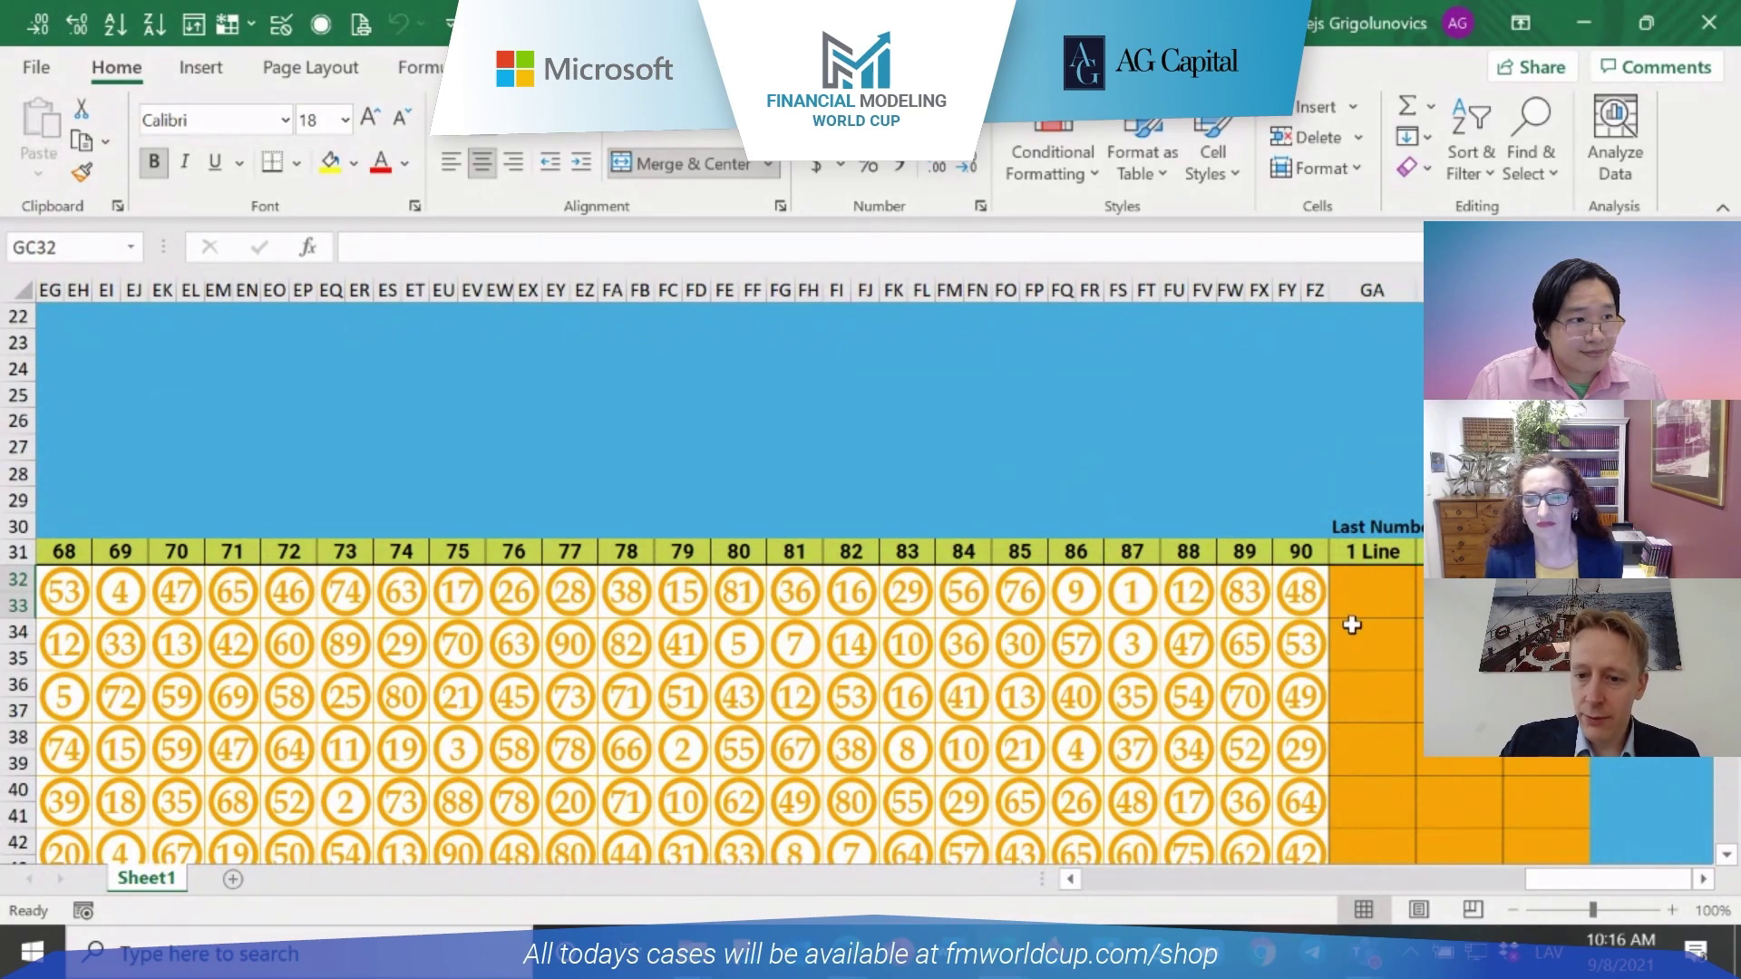
left_click(1366, 594)
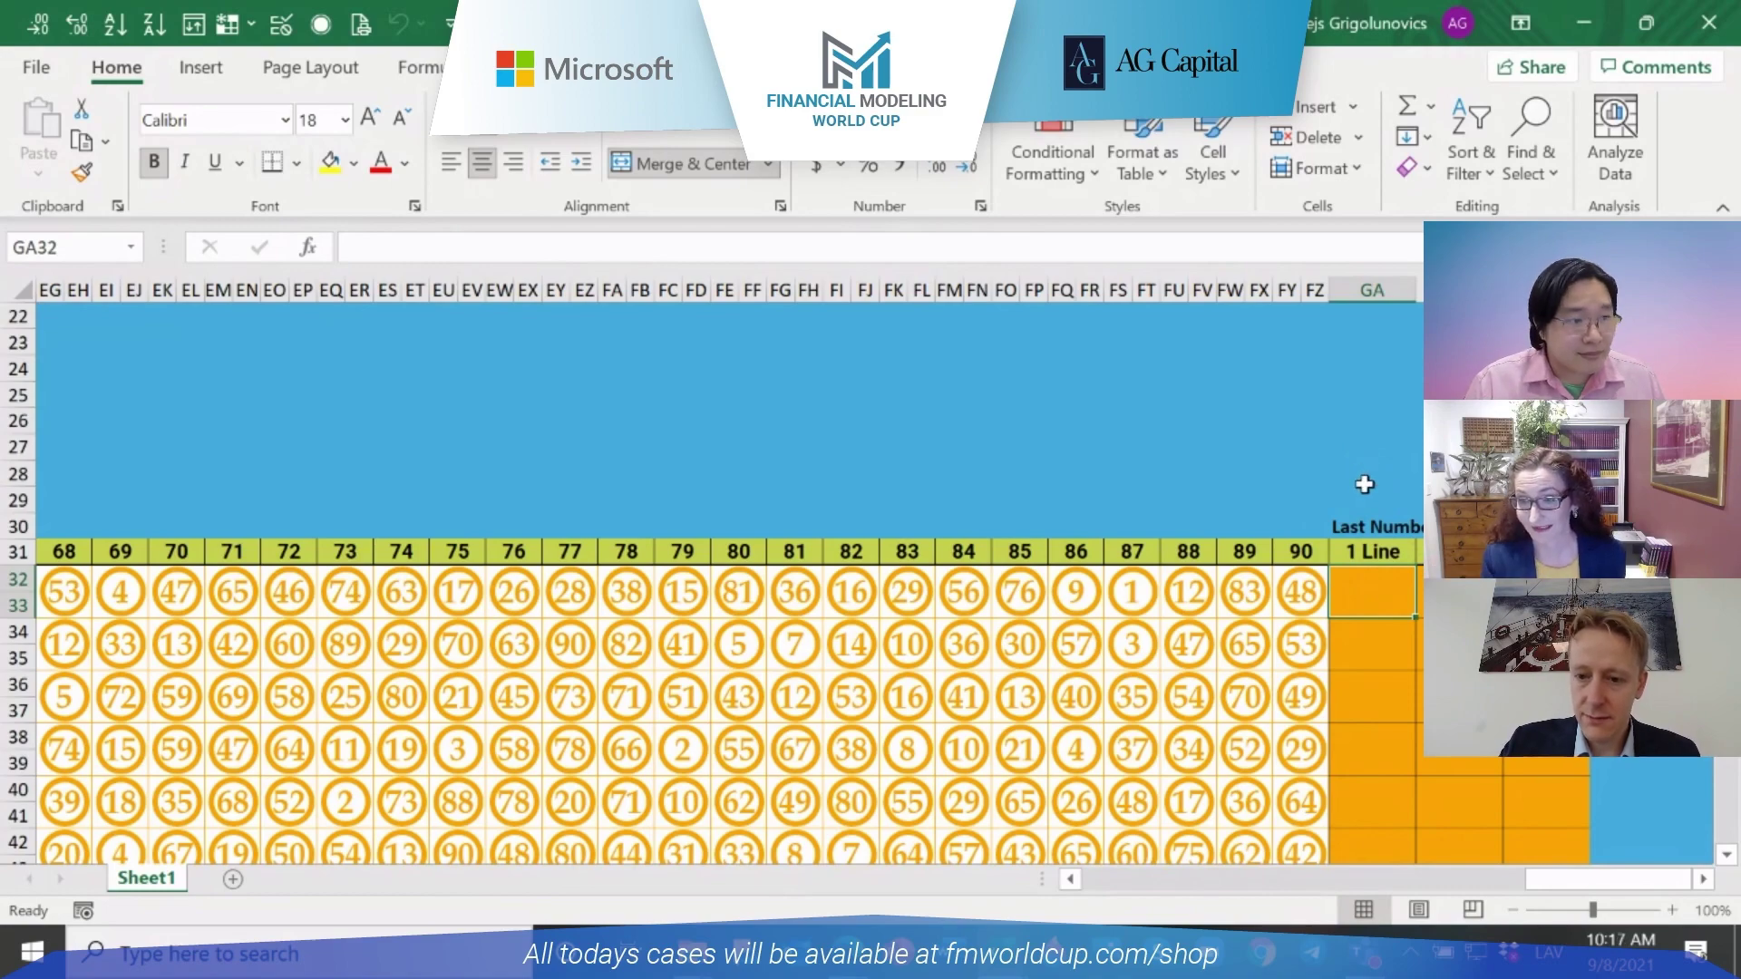
Review the task instructions and scoring rules alongside both bingo tickets and the start of the game 1 draws
left_click_drag(1605, 878, 1081, 875)
scroll(616, 526, "up", 4)
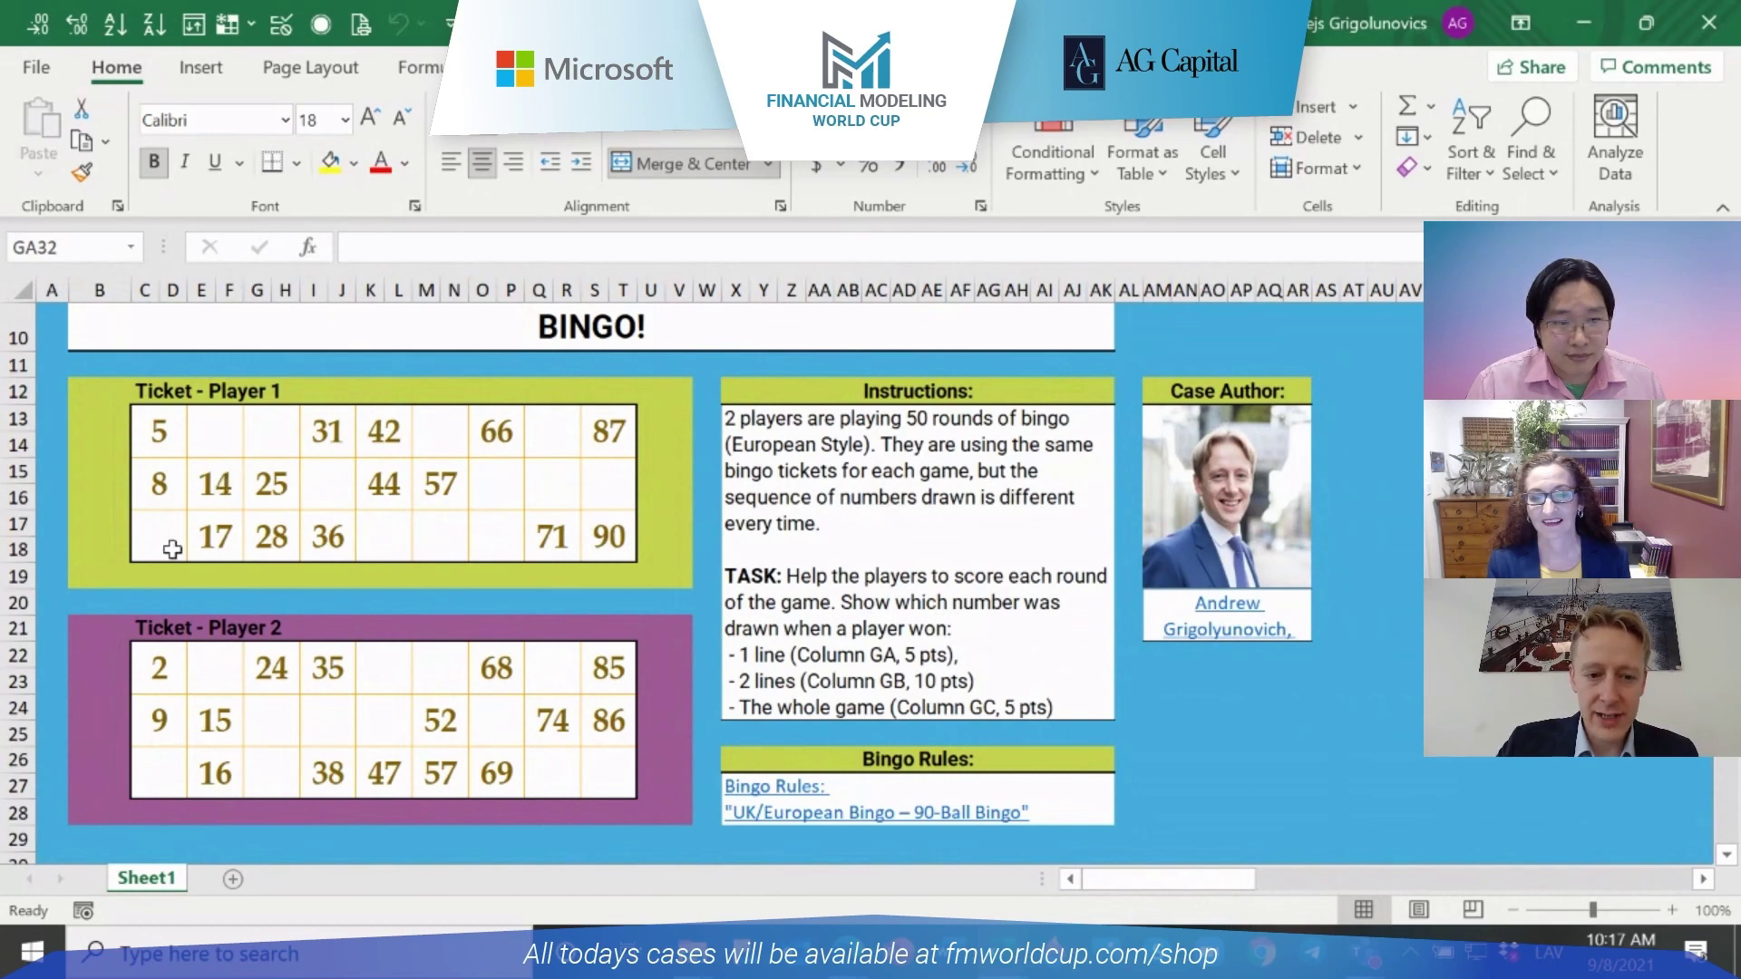
scroll(474, 583, "down", 3)
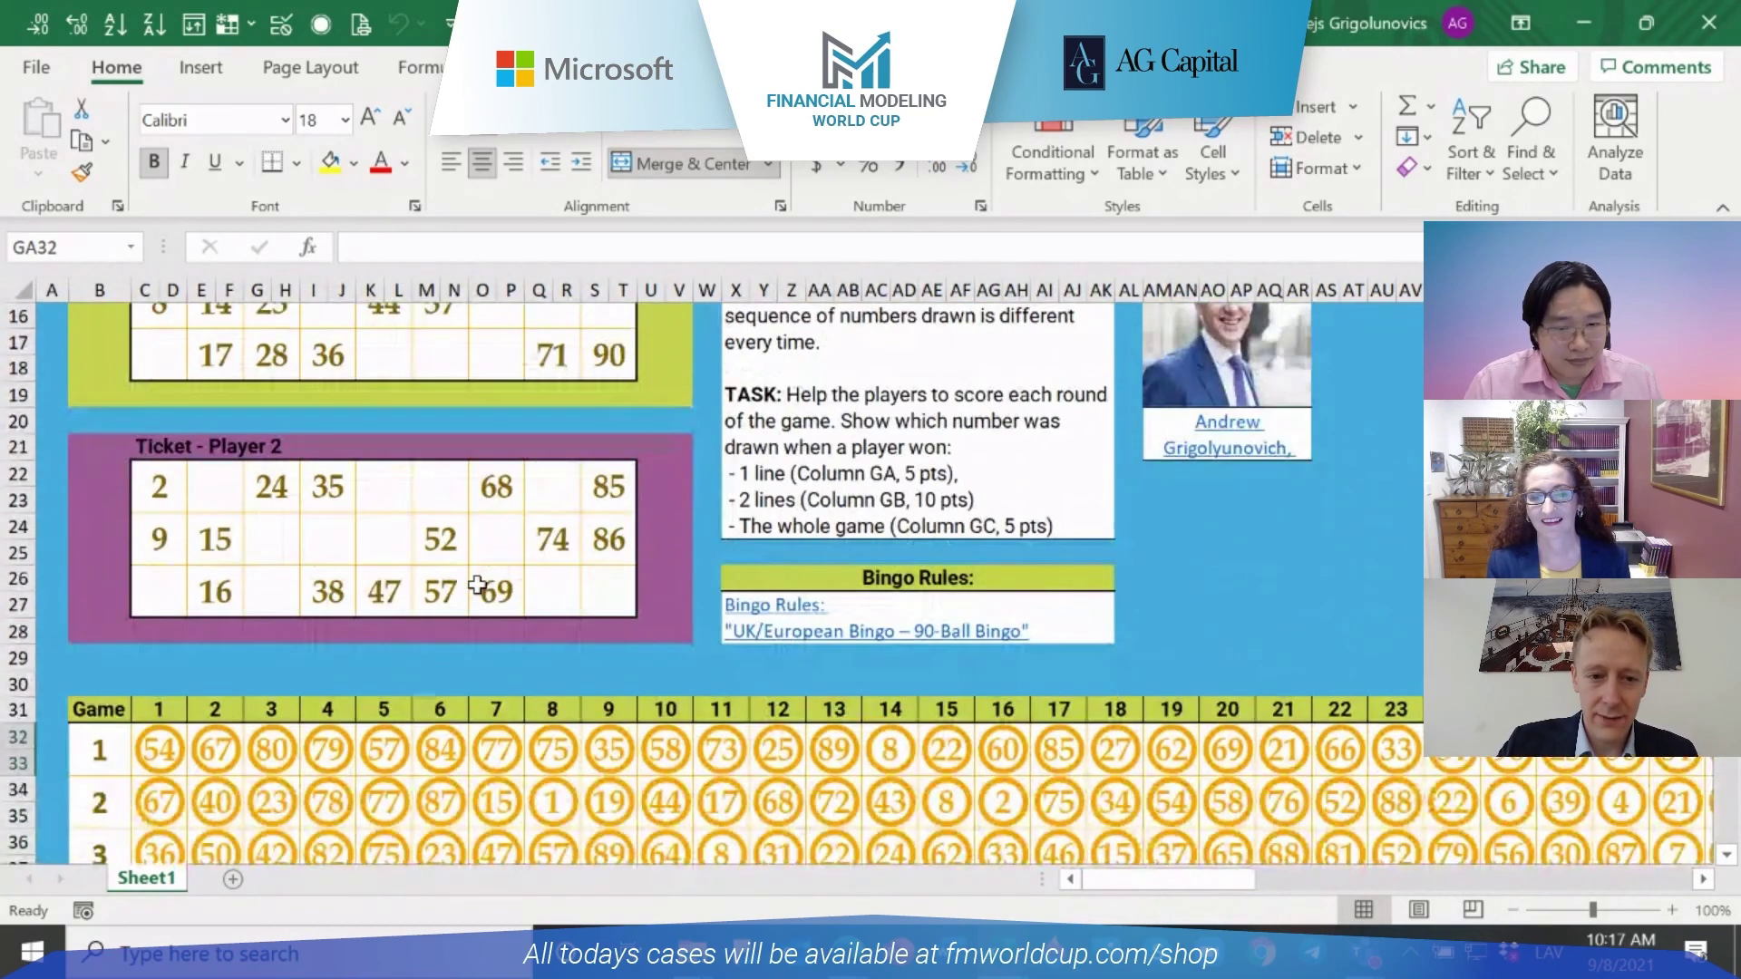
scroll(481, 583, "up", 2)
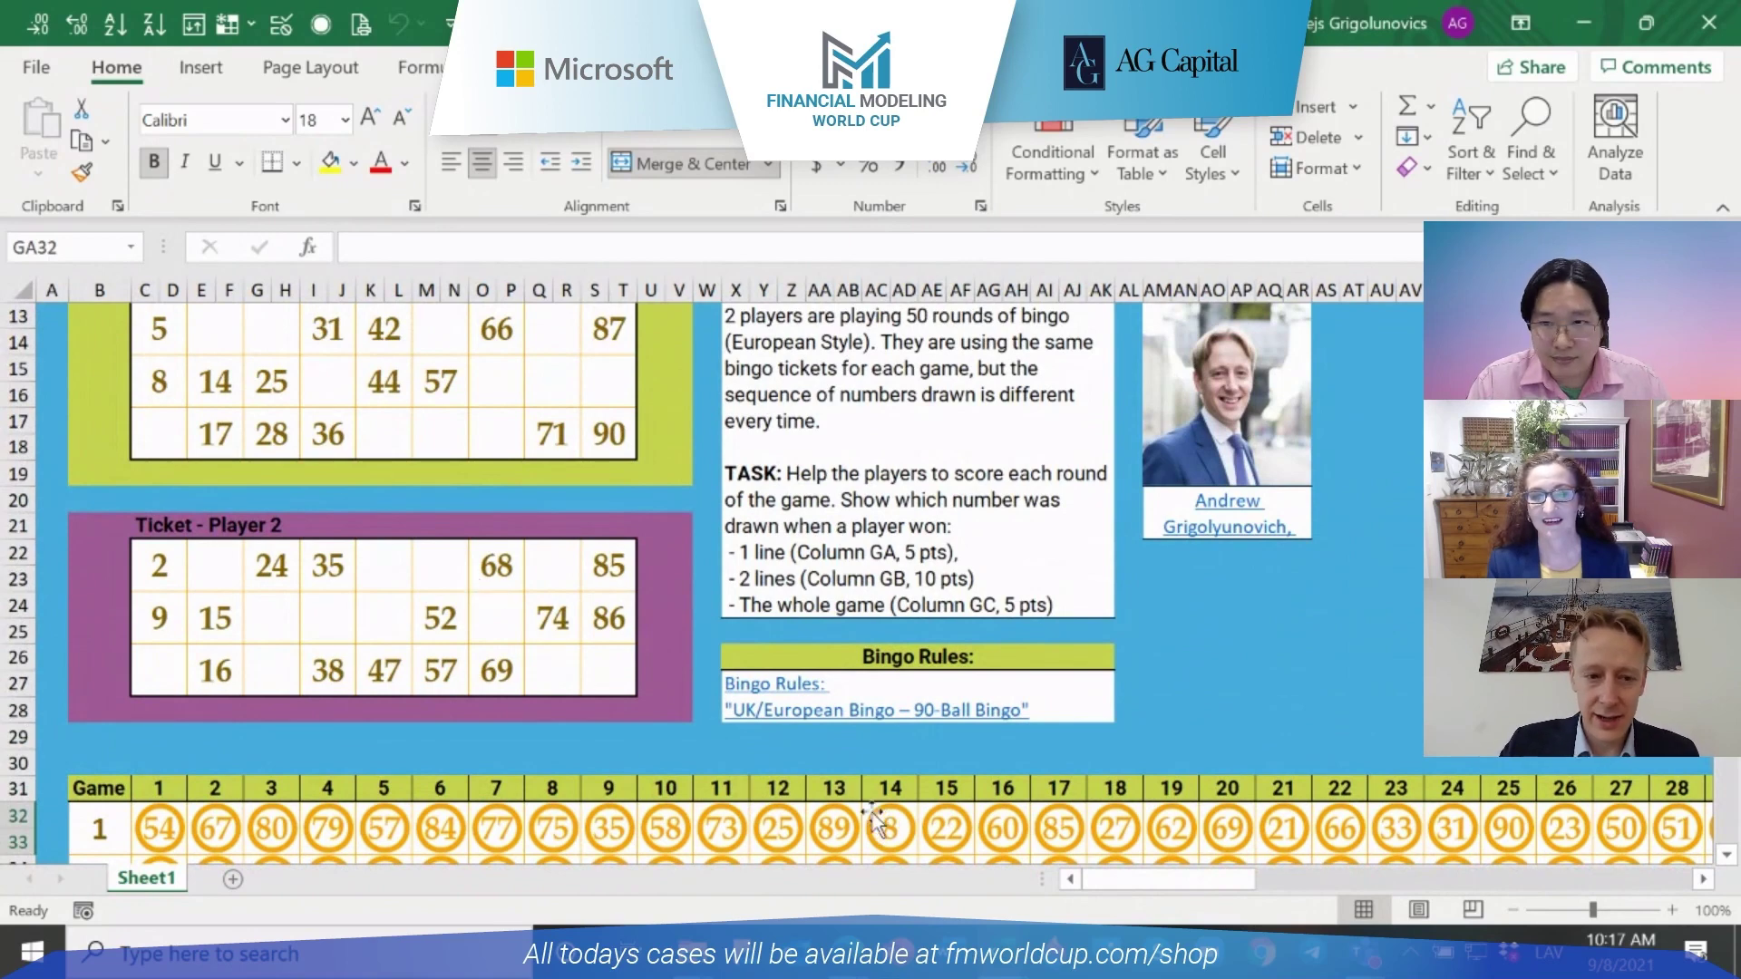
scroll(870, 811, "up", 1)
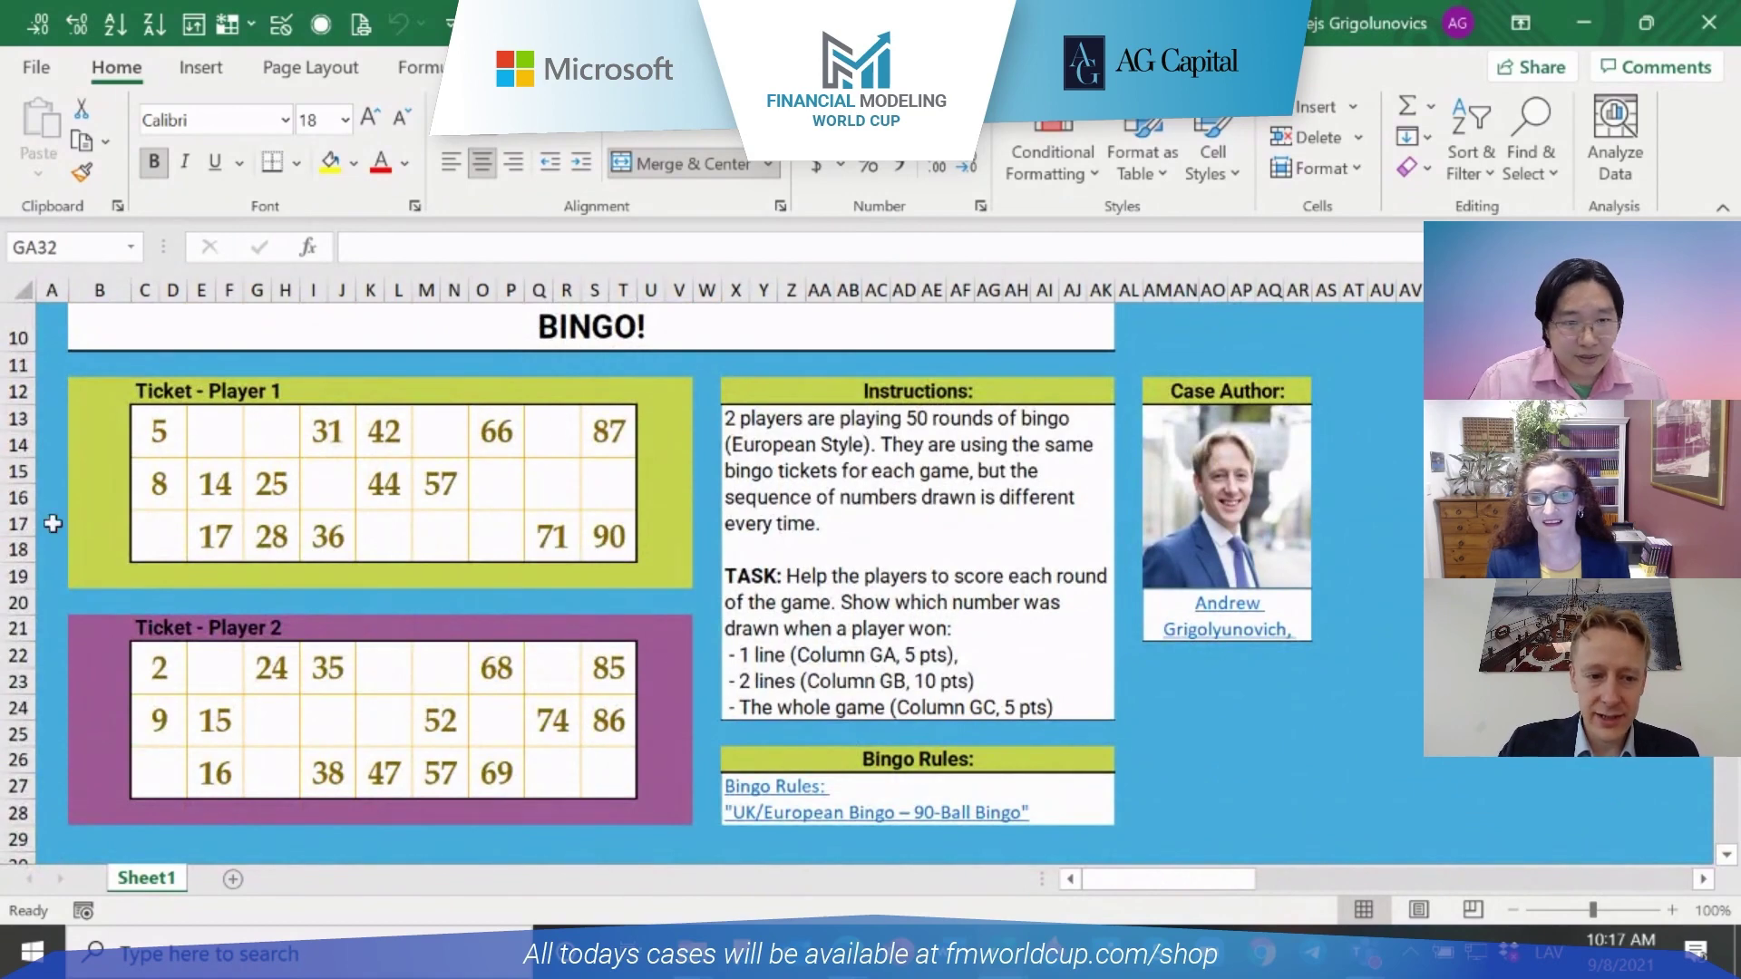
scroll(172, 528, "down", 1)
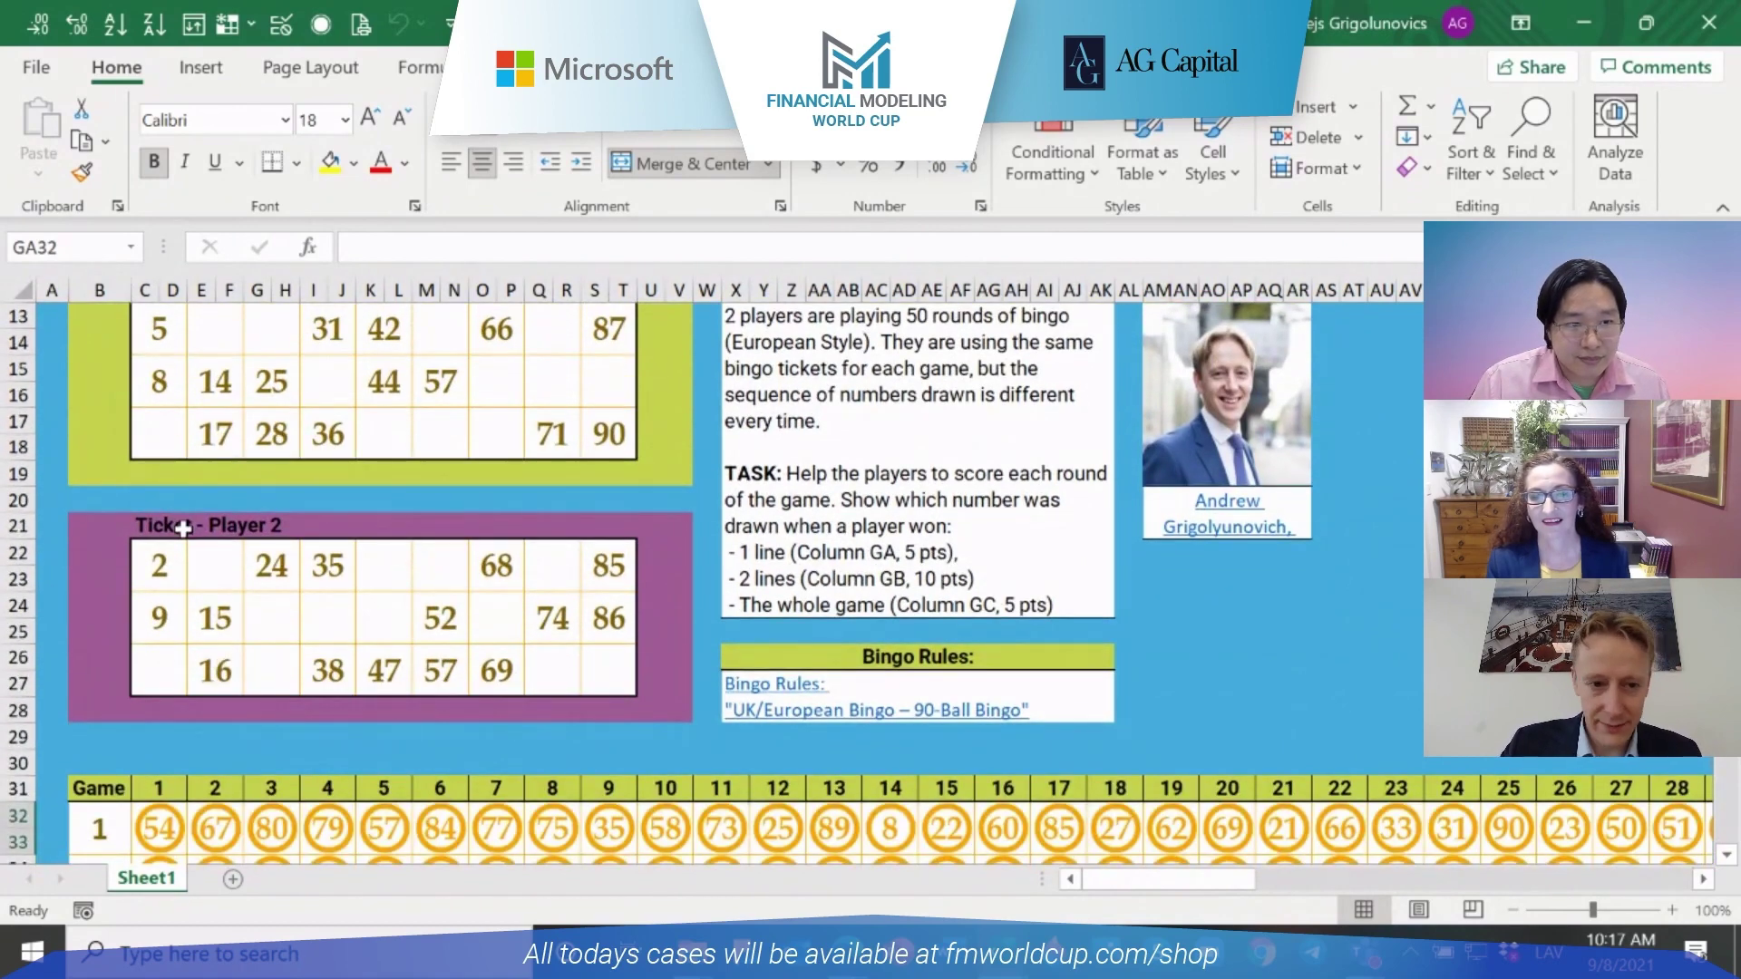
scroll(367, 562, "up", 1)
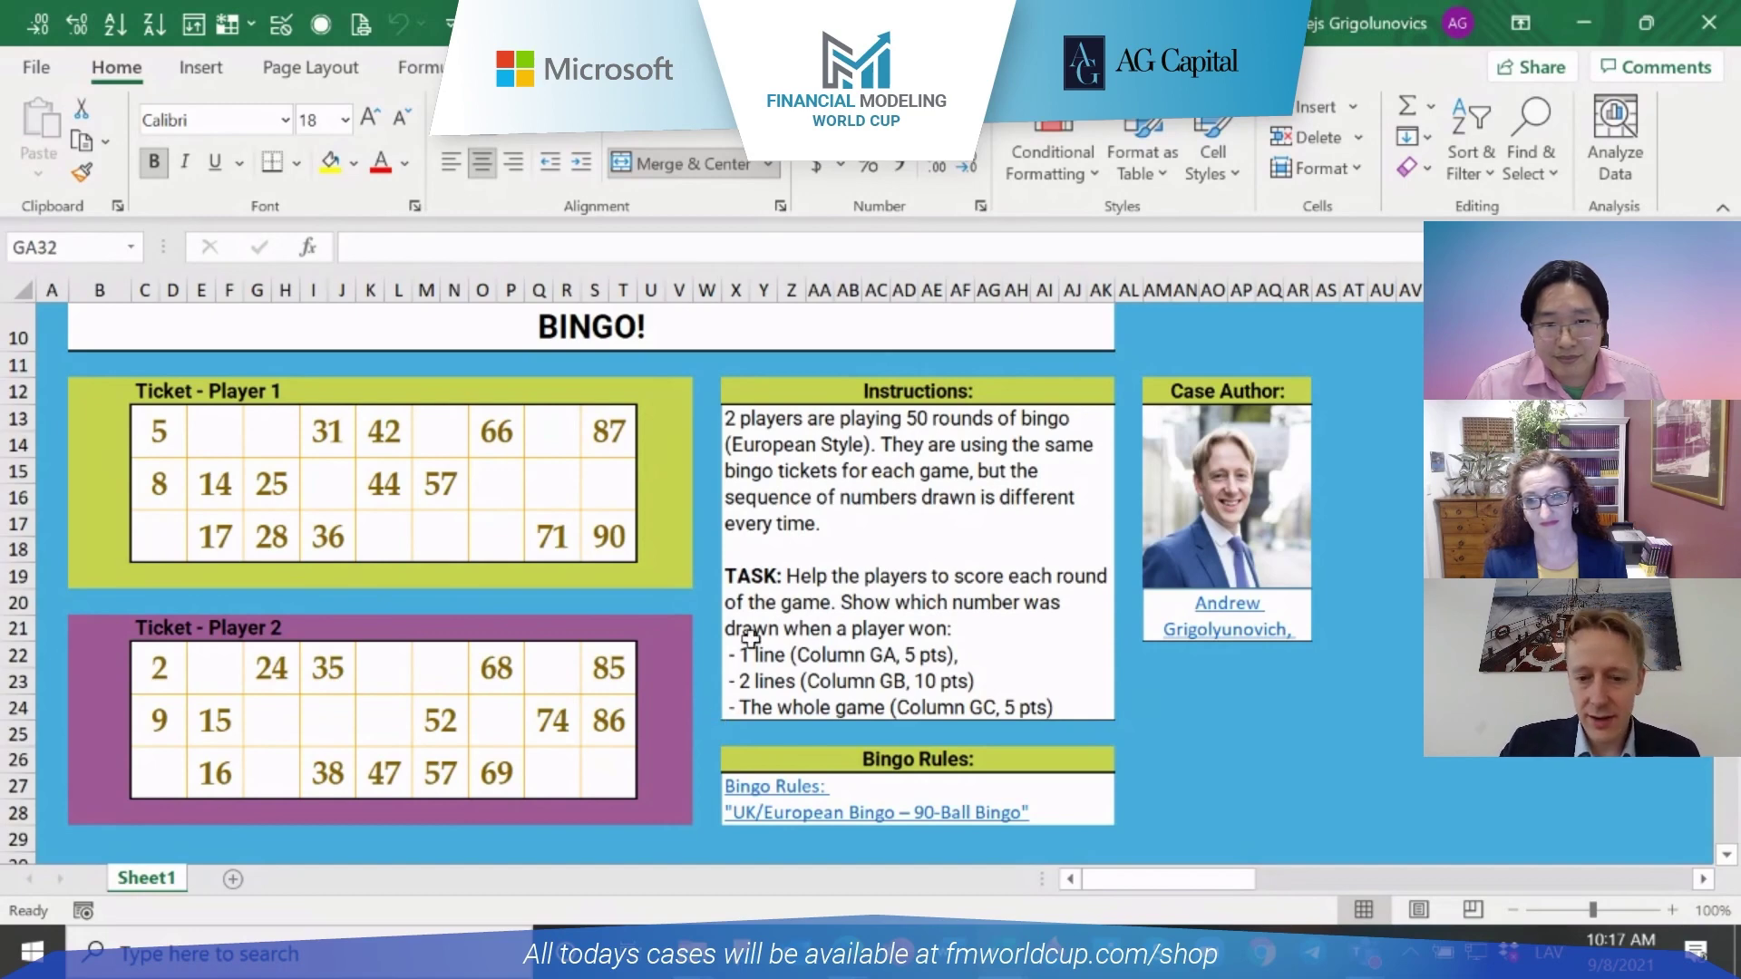
scroll(720, 725, "down", 1)
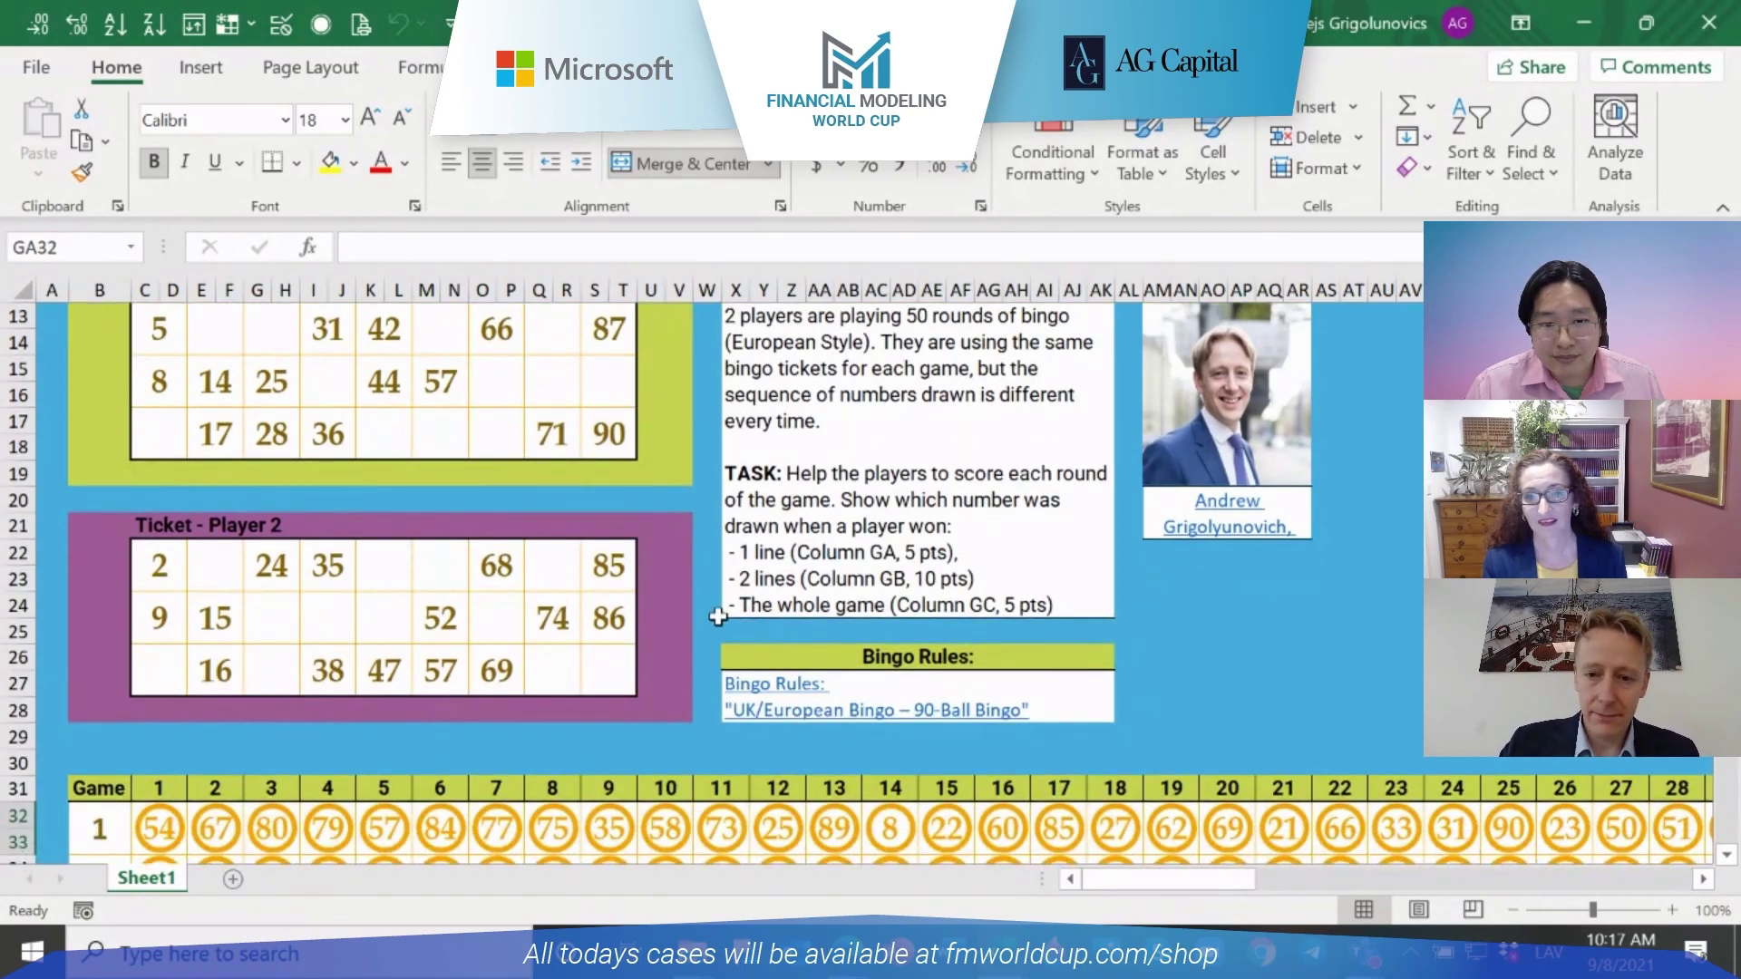
scroll(718, 616, "up", 1)
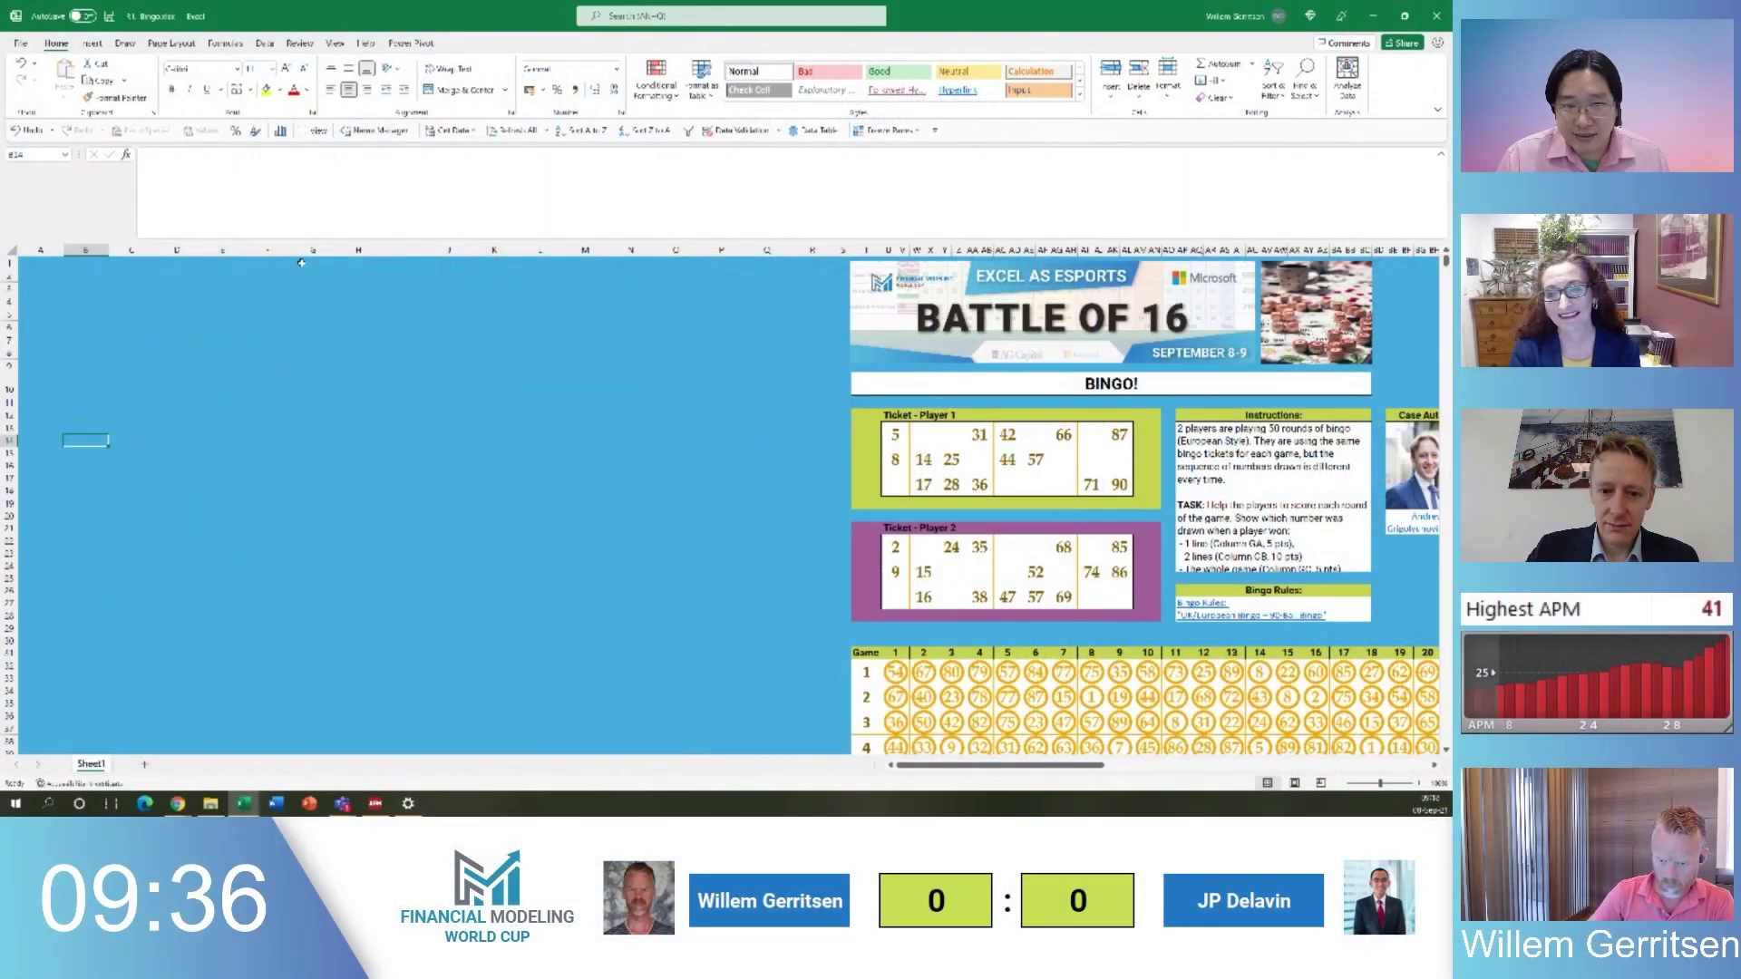
Merge and center cells B13:B14, and copy the merged cell across to column J
key("Up")
key("shift+Down")
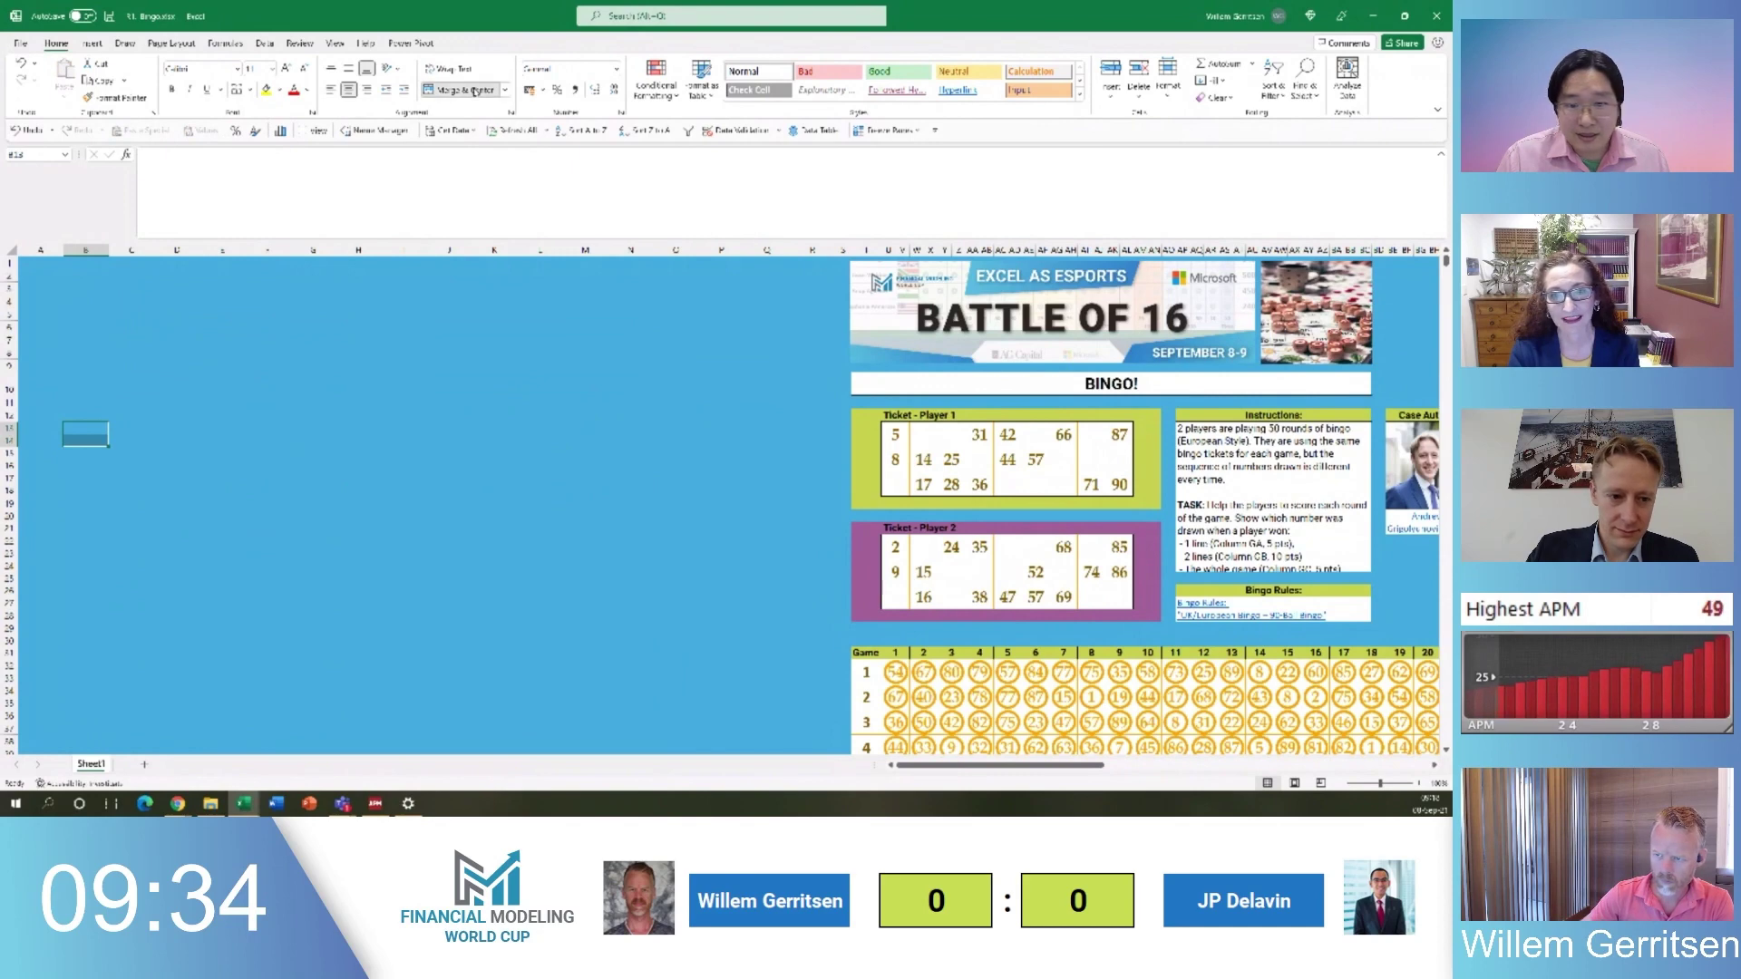
key("ctrl+c")
key("Right")
key("ctrl+v")
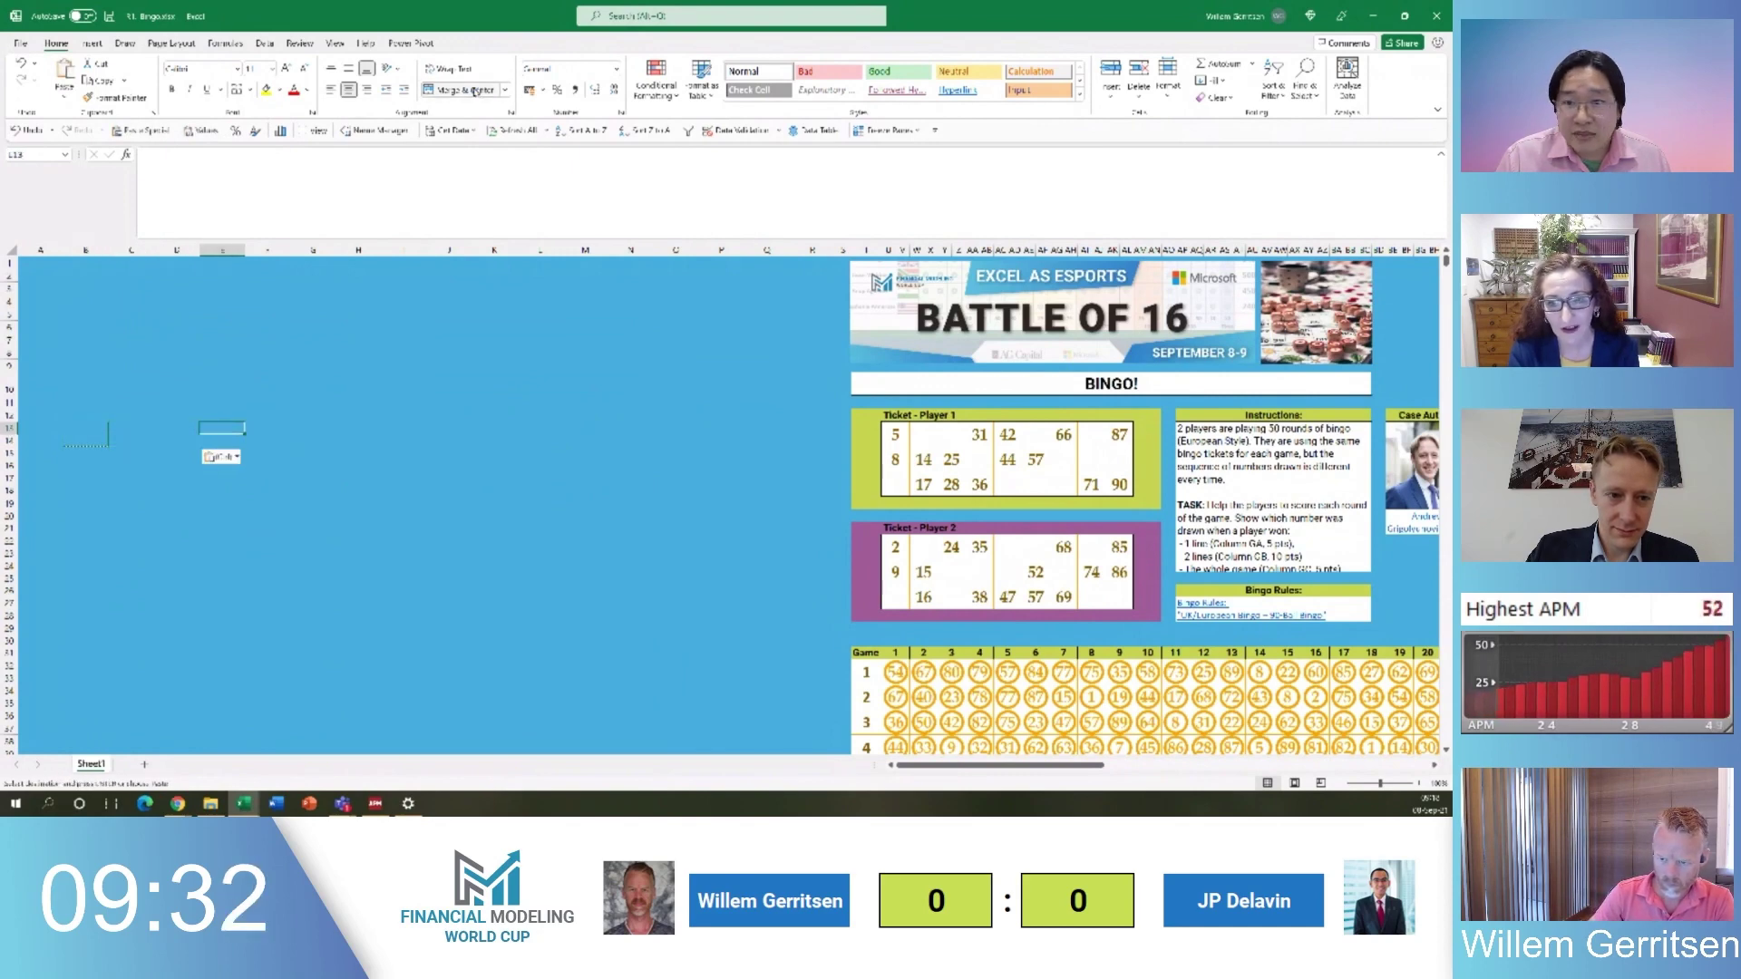
key("Right")
key("Right")
key("Right")
key("Right")
key("Return")
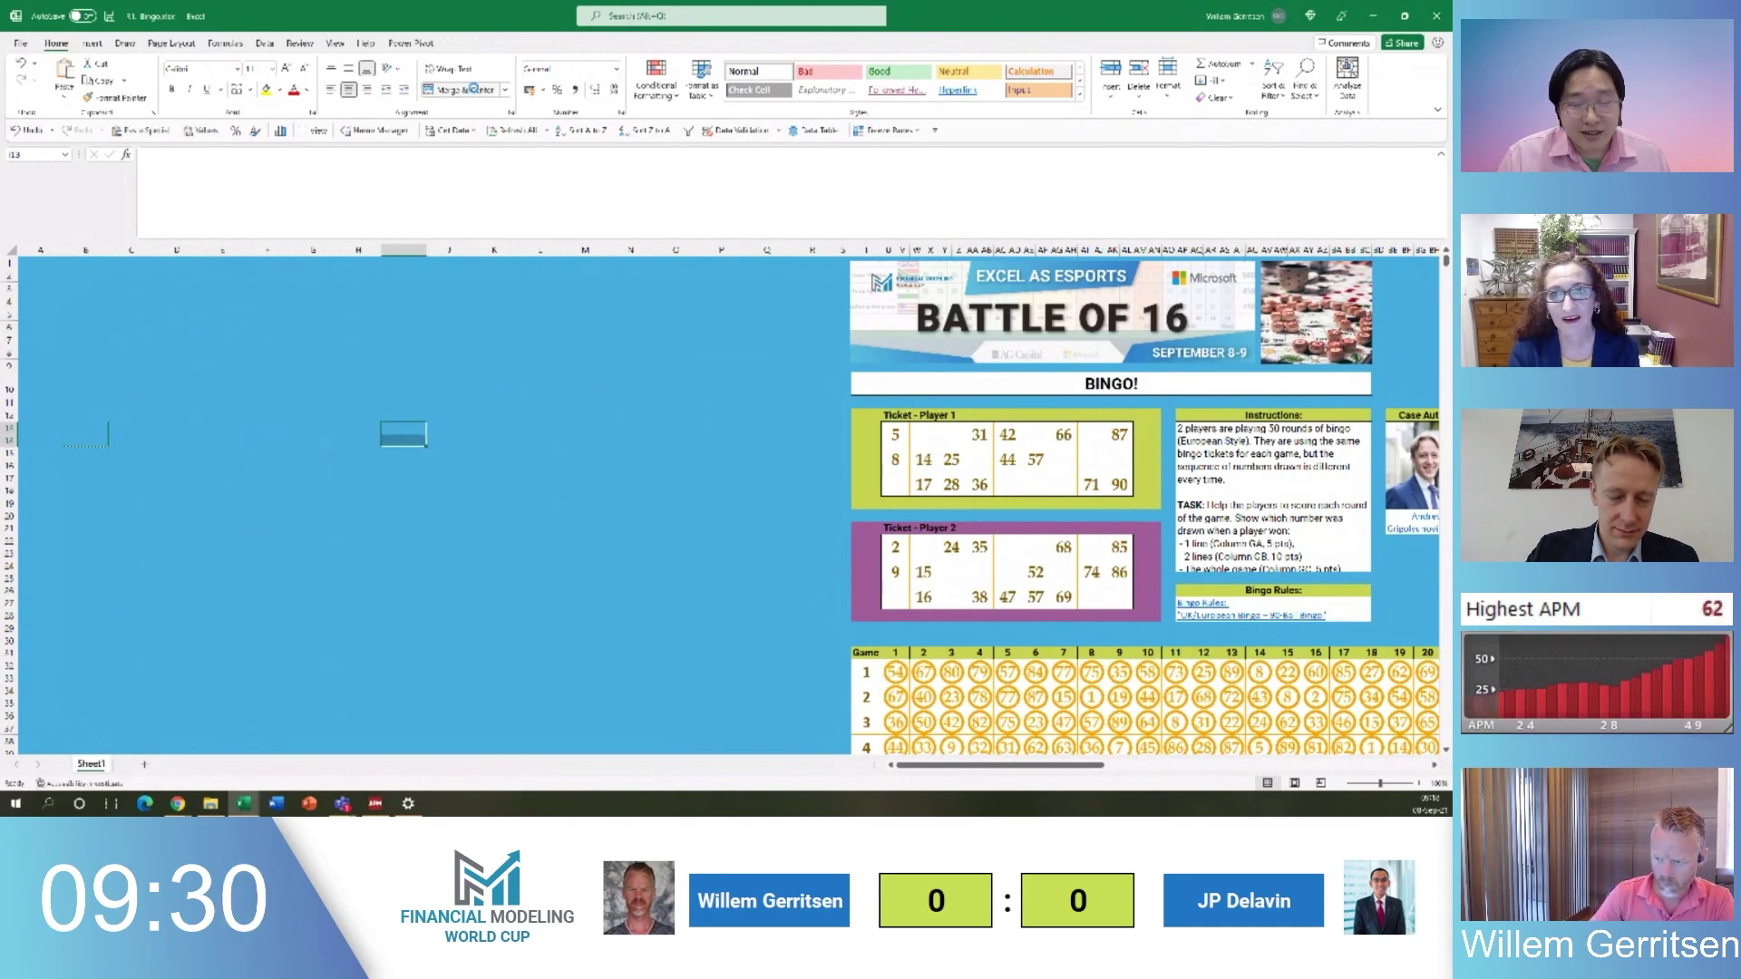
key("ctrl+c")
key("Left")
key("Left")
key("Left")
key("Left")
key("Left")
key("Left")
key("Left")
Copy the merged row B13:J14 to the rows starting at B15 and B17 to form a three-row, nine-column grid
key("shift+Right")
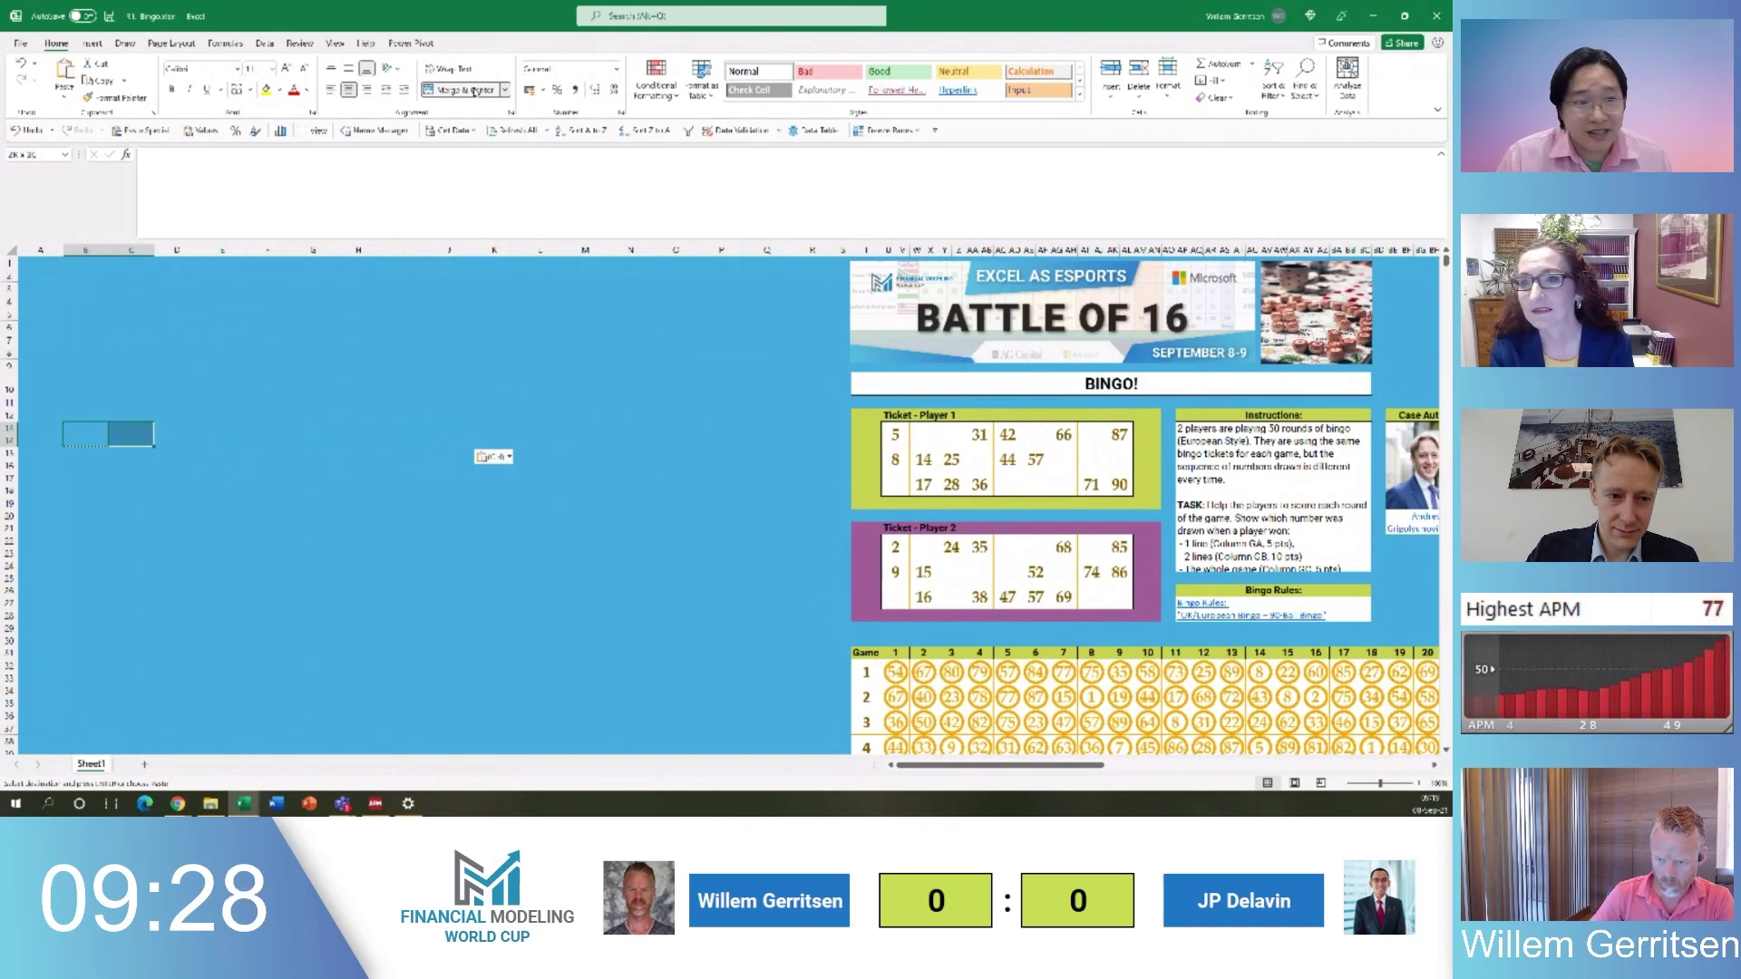
key("shift+Right")
key("shift+Right")
key("shift+Right")
key("shift+Right")
key("shift+Right")
key("shift+Right")
key("Return")
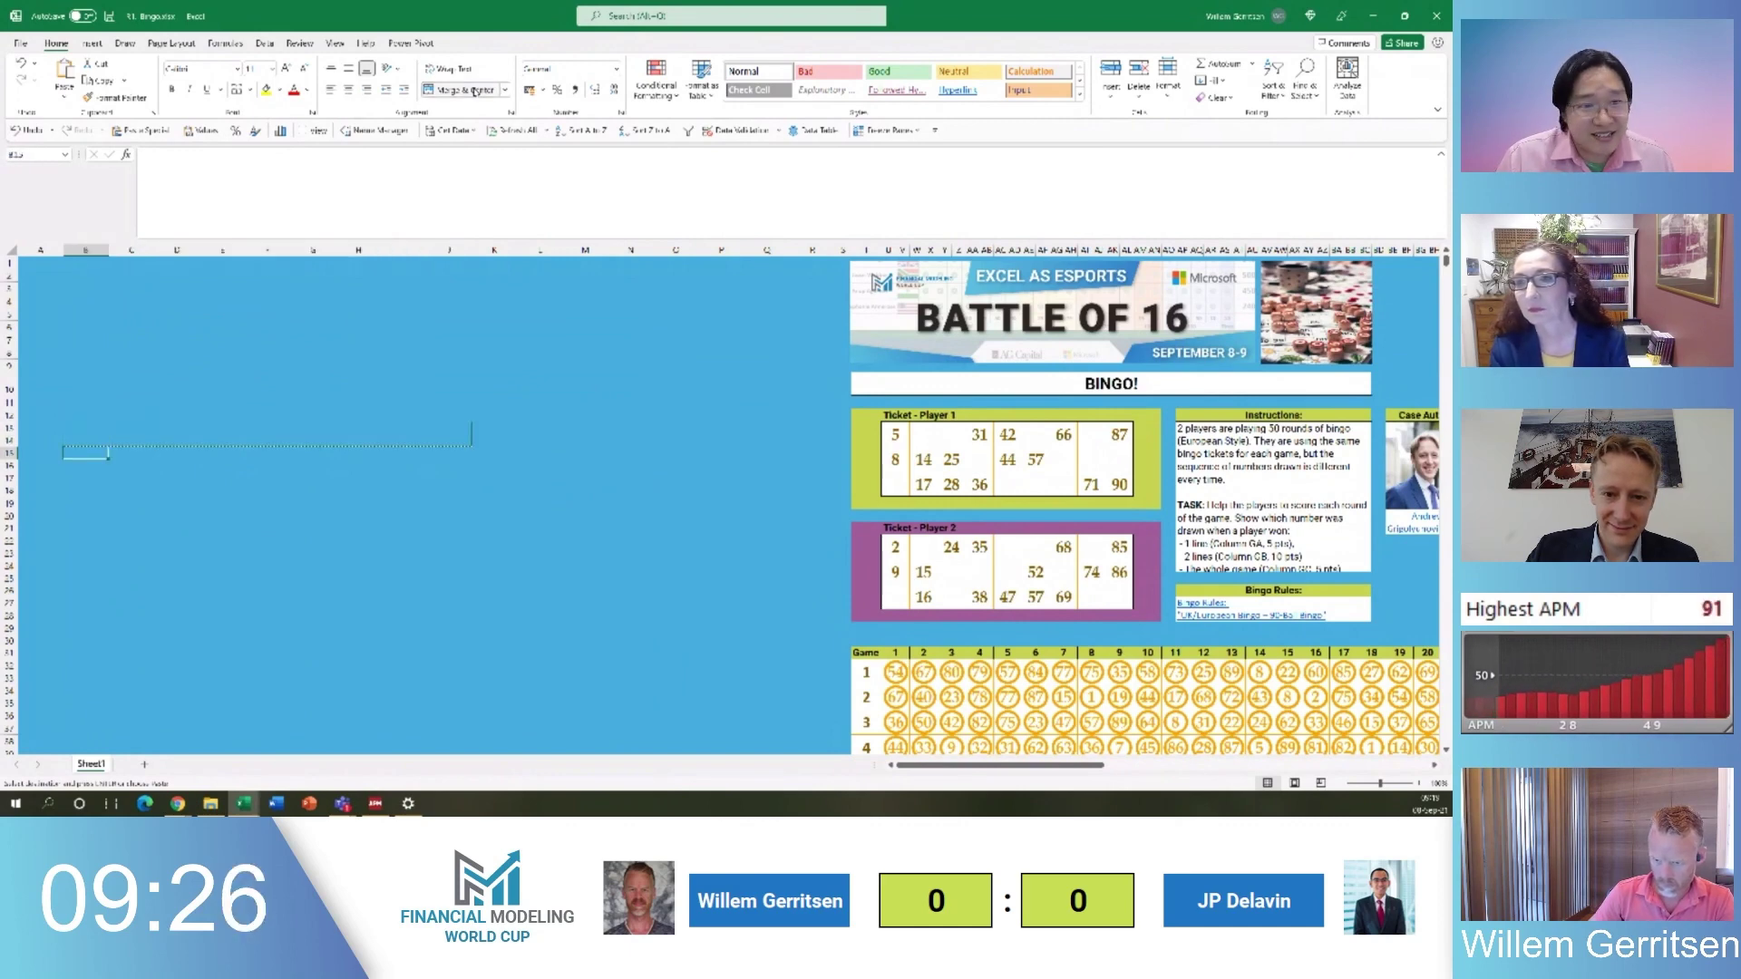
key("ctrl+v")
key("Down")
key("Down")
key("ctrl+v")
Paste the merged row at B22, B24 and B26 to build a second three-row grid level with Player 2's ticket
key("Down")
key("Down")
key("Down")
key("Down")
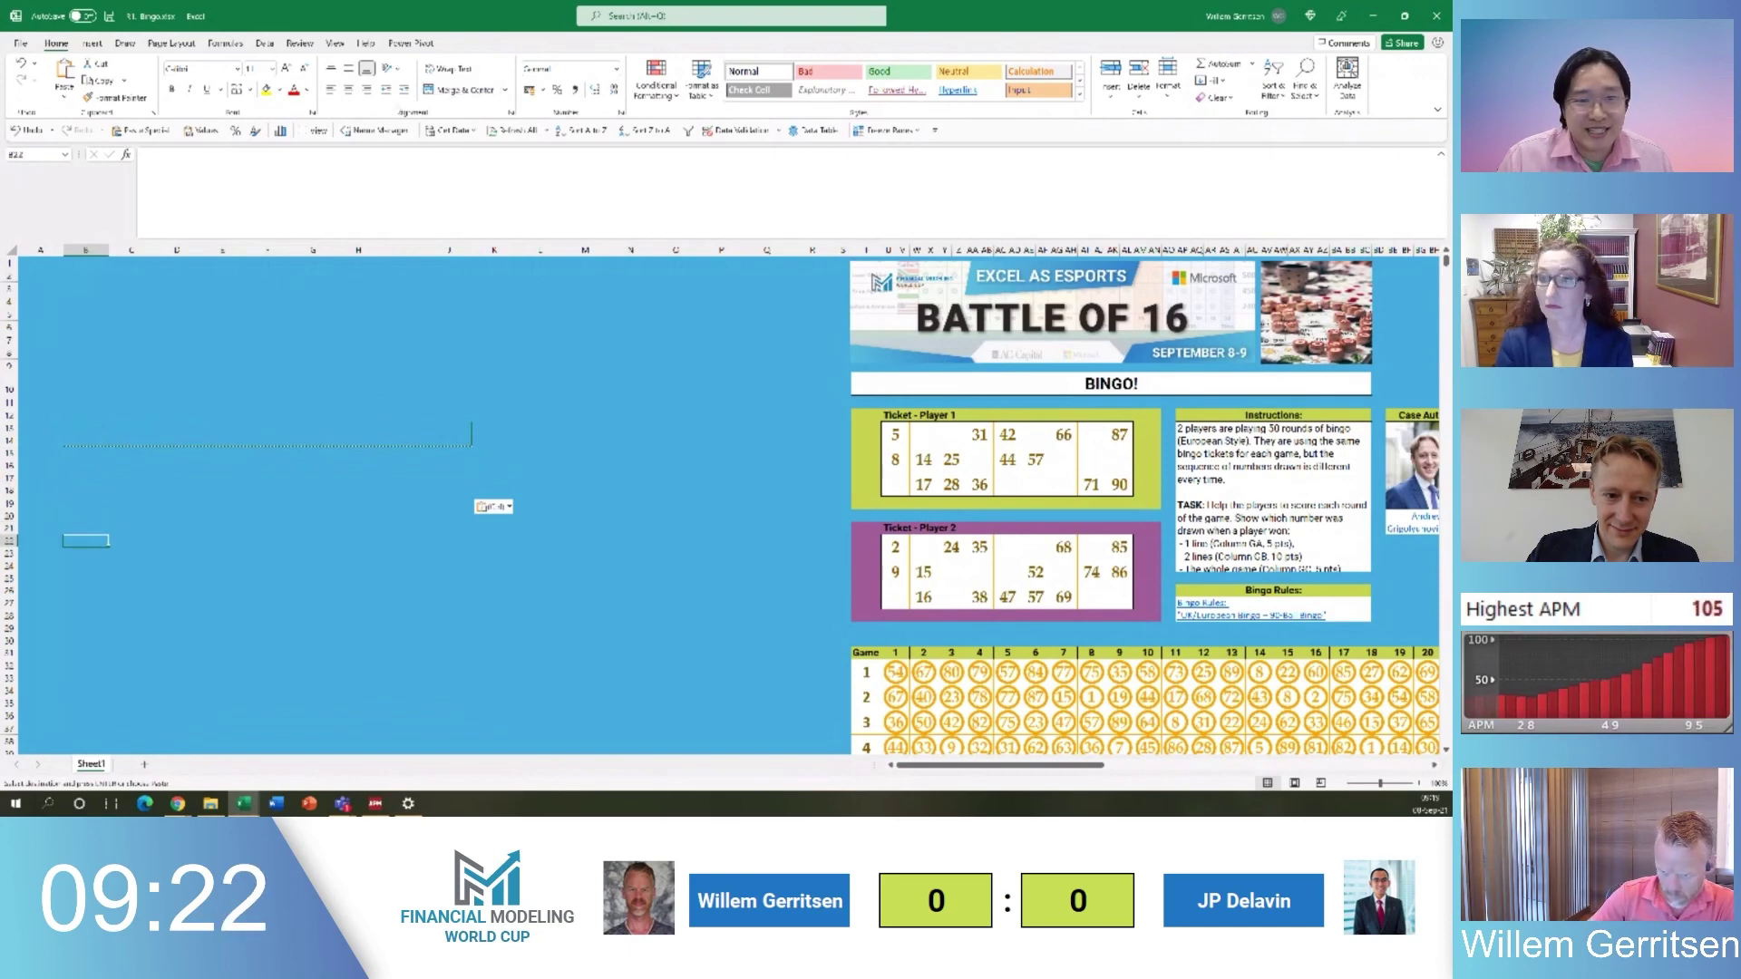
key("ctrl+v")
key("Down")
key("Down")
key("ctrl+v")
key("Down")
key("ctrl+v")
key("Up")
key("Up")
key("Up")
key("Up")
key("Up")
key("Up")
key("Up")
key("Up")
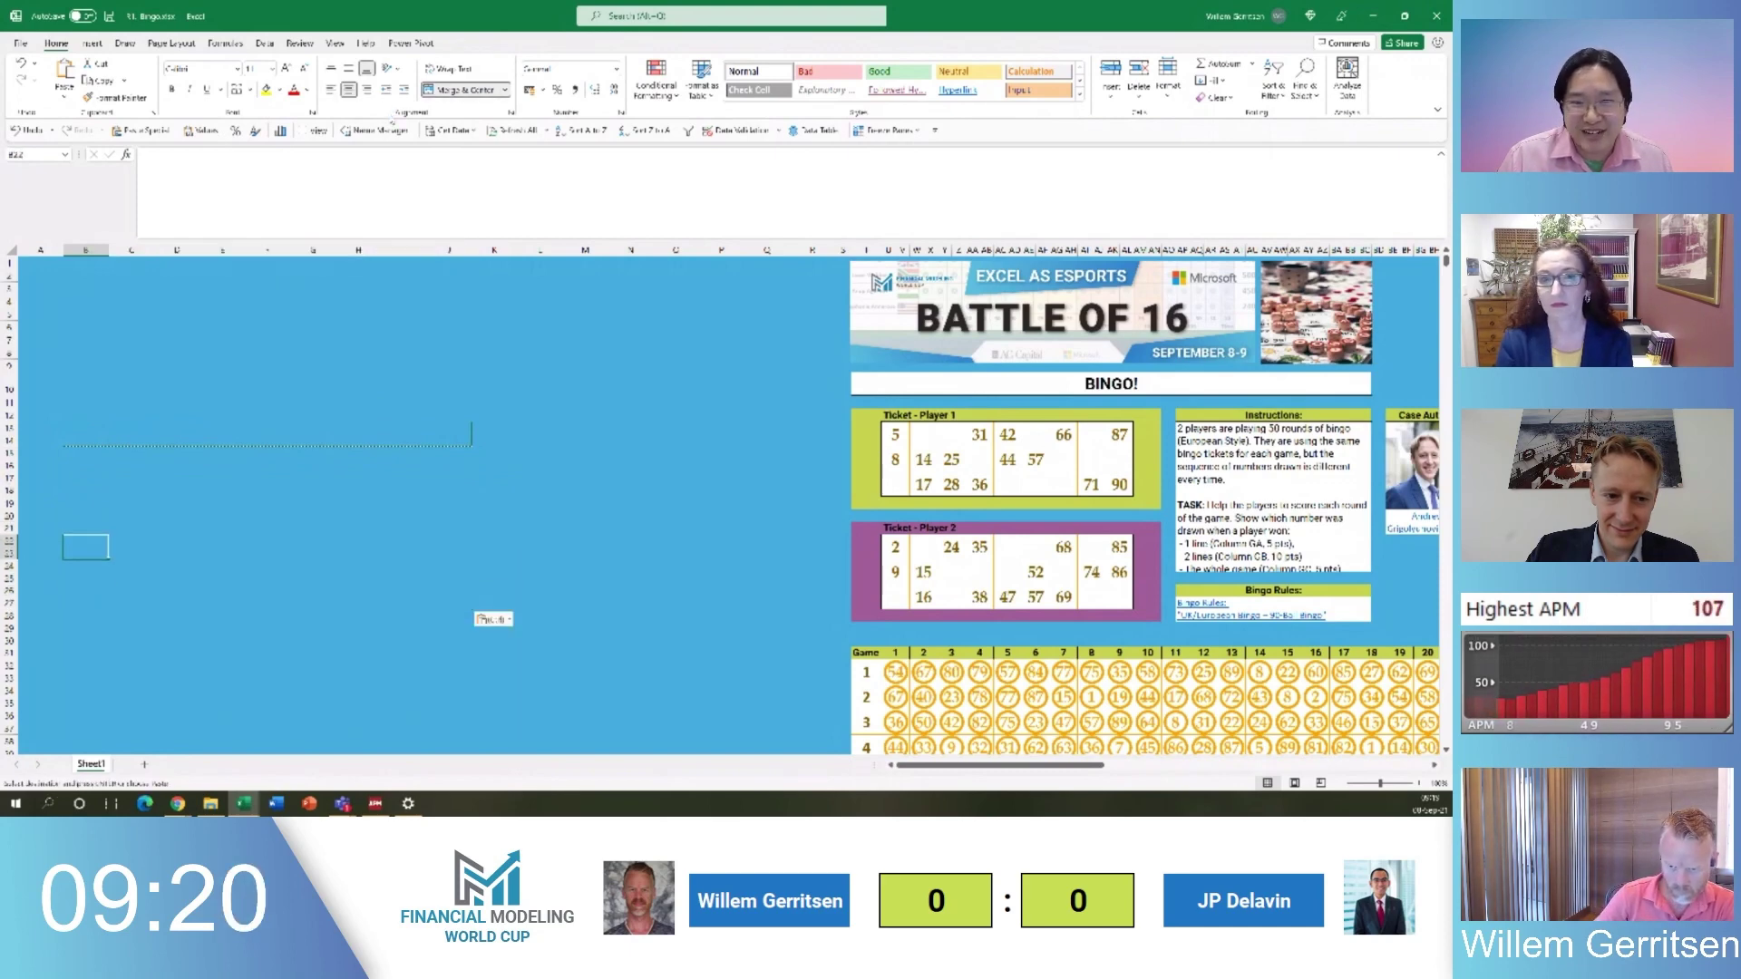
Enter an XMATCH formula in B13 that looks up Player 1's first ticket number, U13, in the game 1 draws U32:AV33
key("Escape")
type("=")
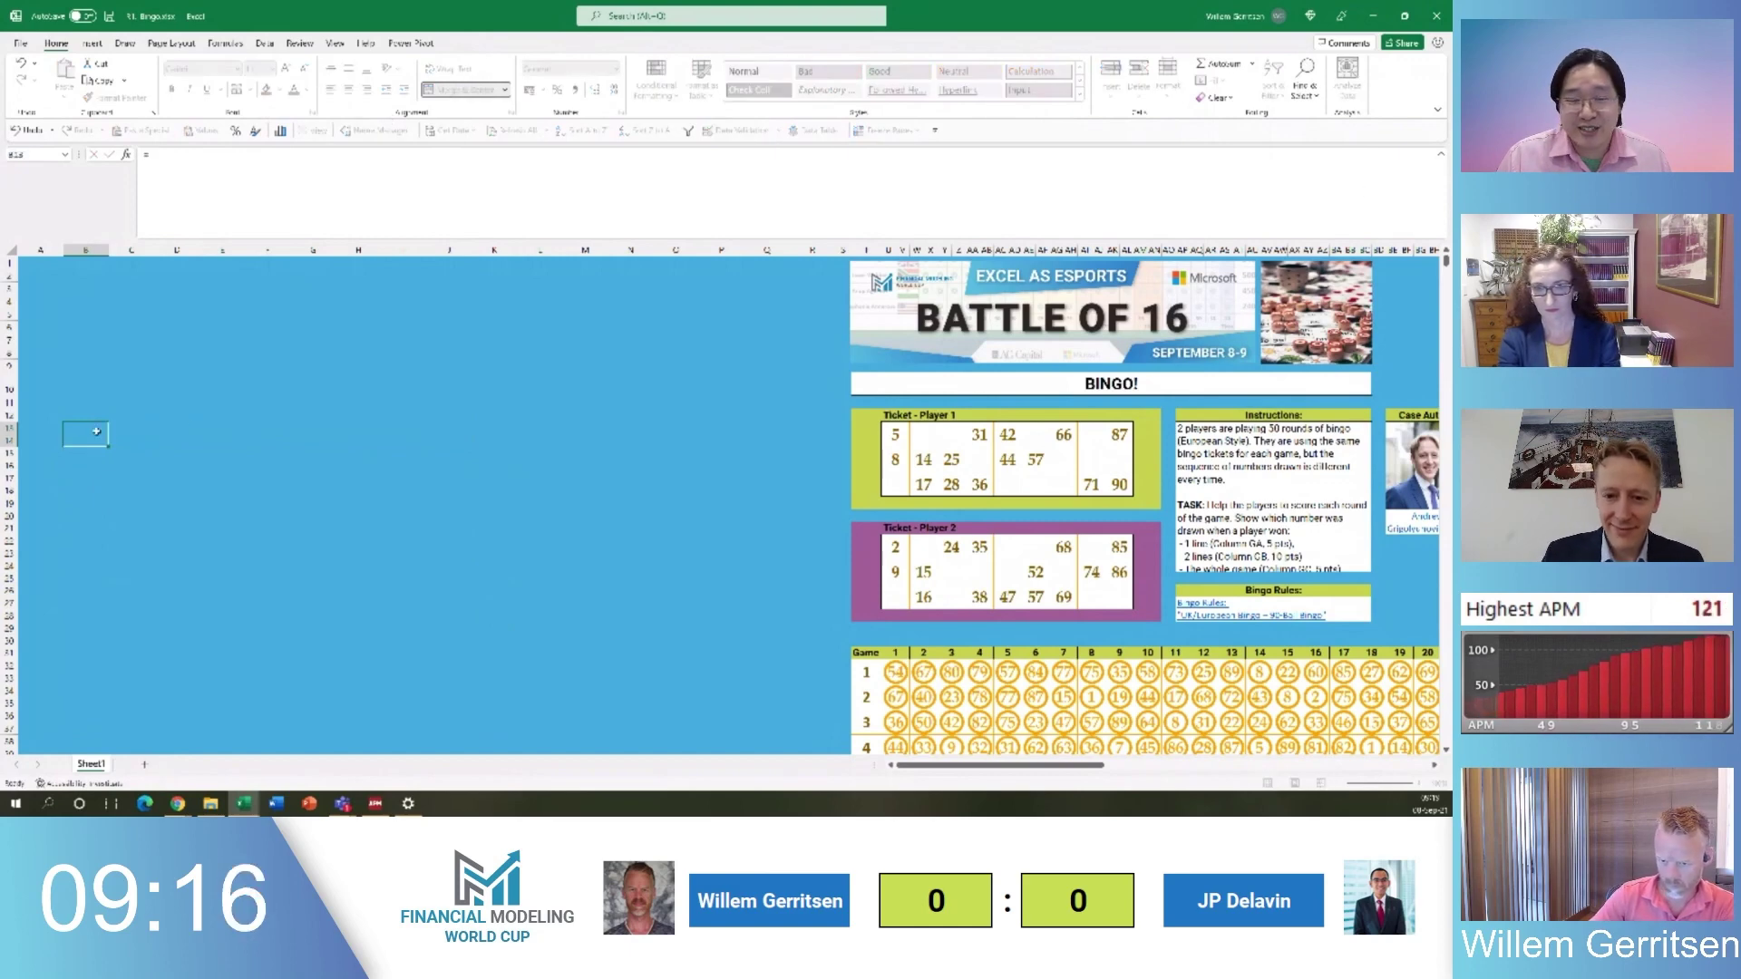
key("Escape")
type("=xloo")
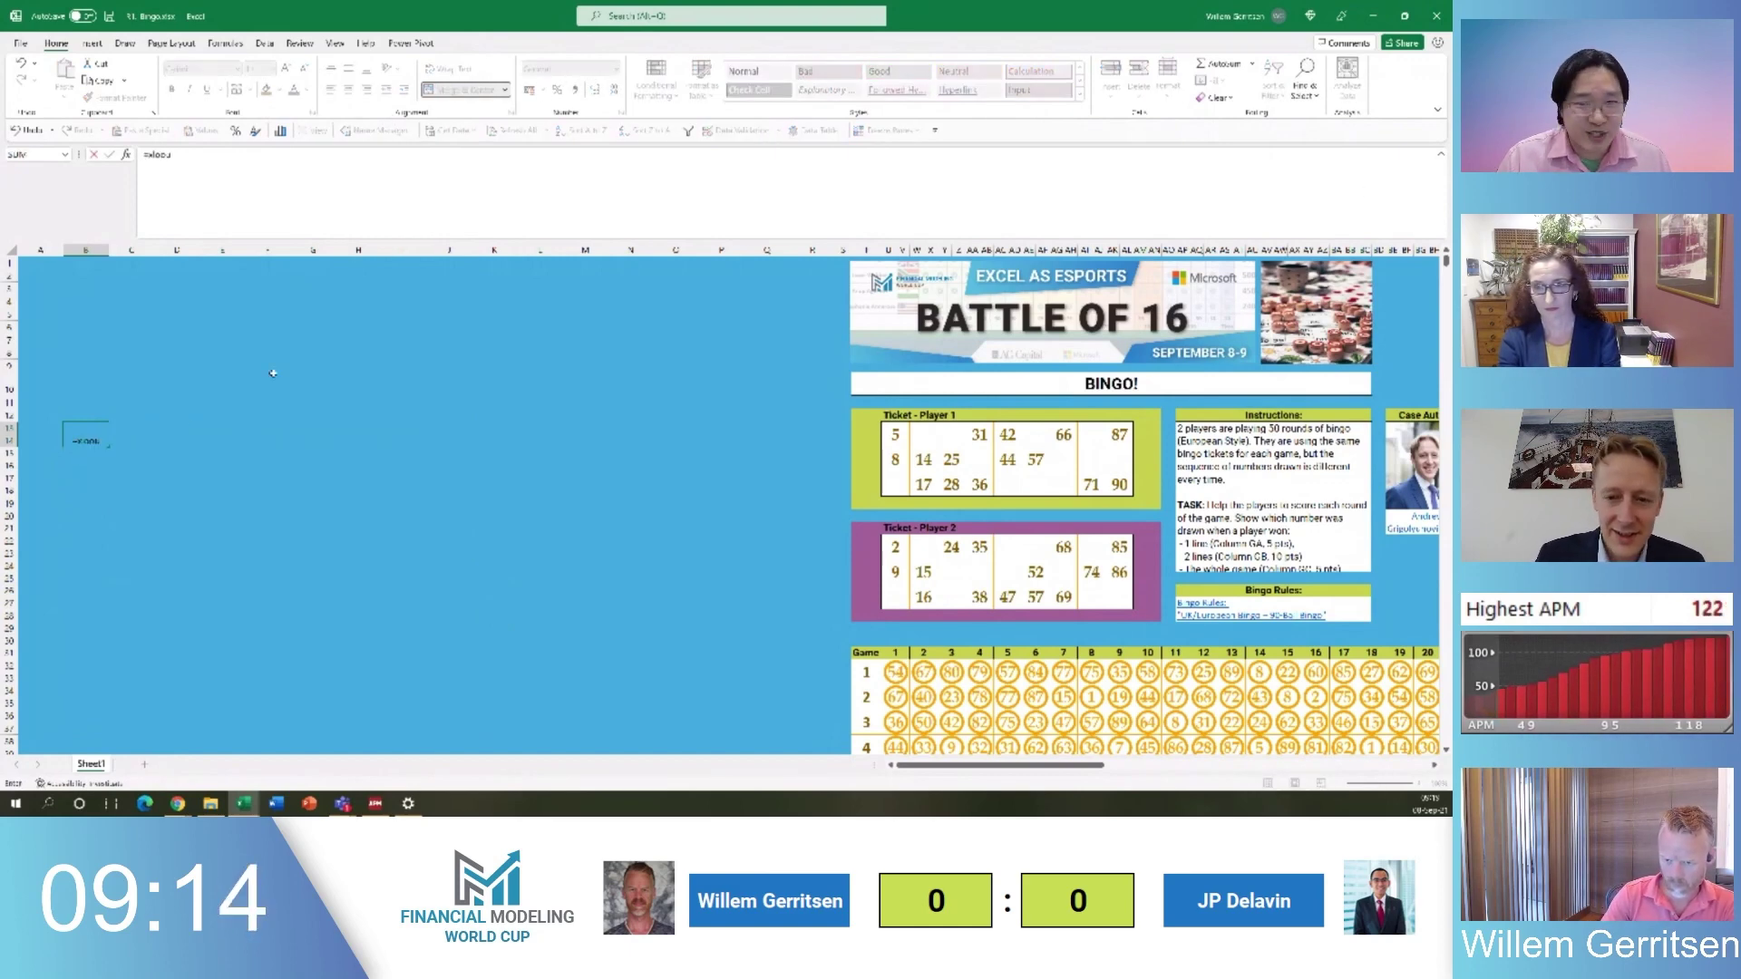
key("BackSpace")
key("BackSpace")
key("BackSpace")
type("match")
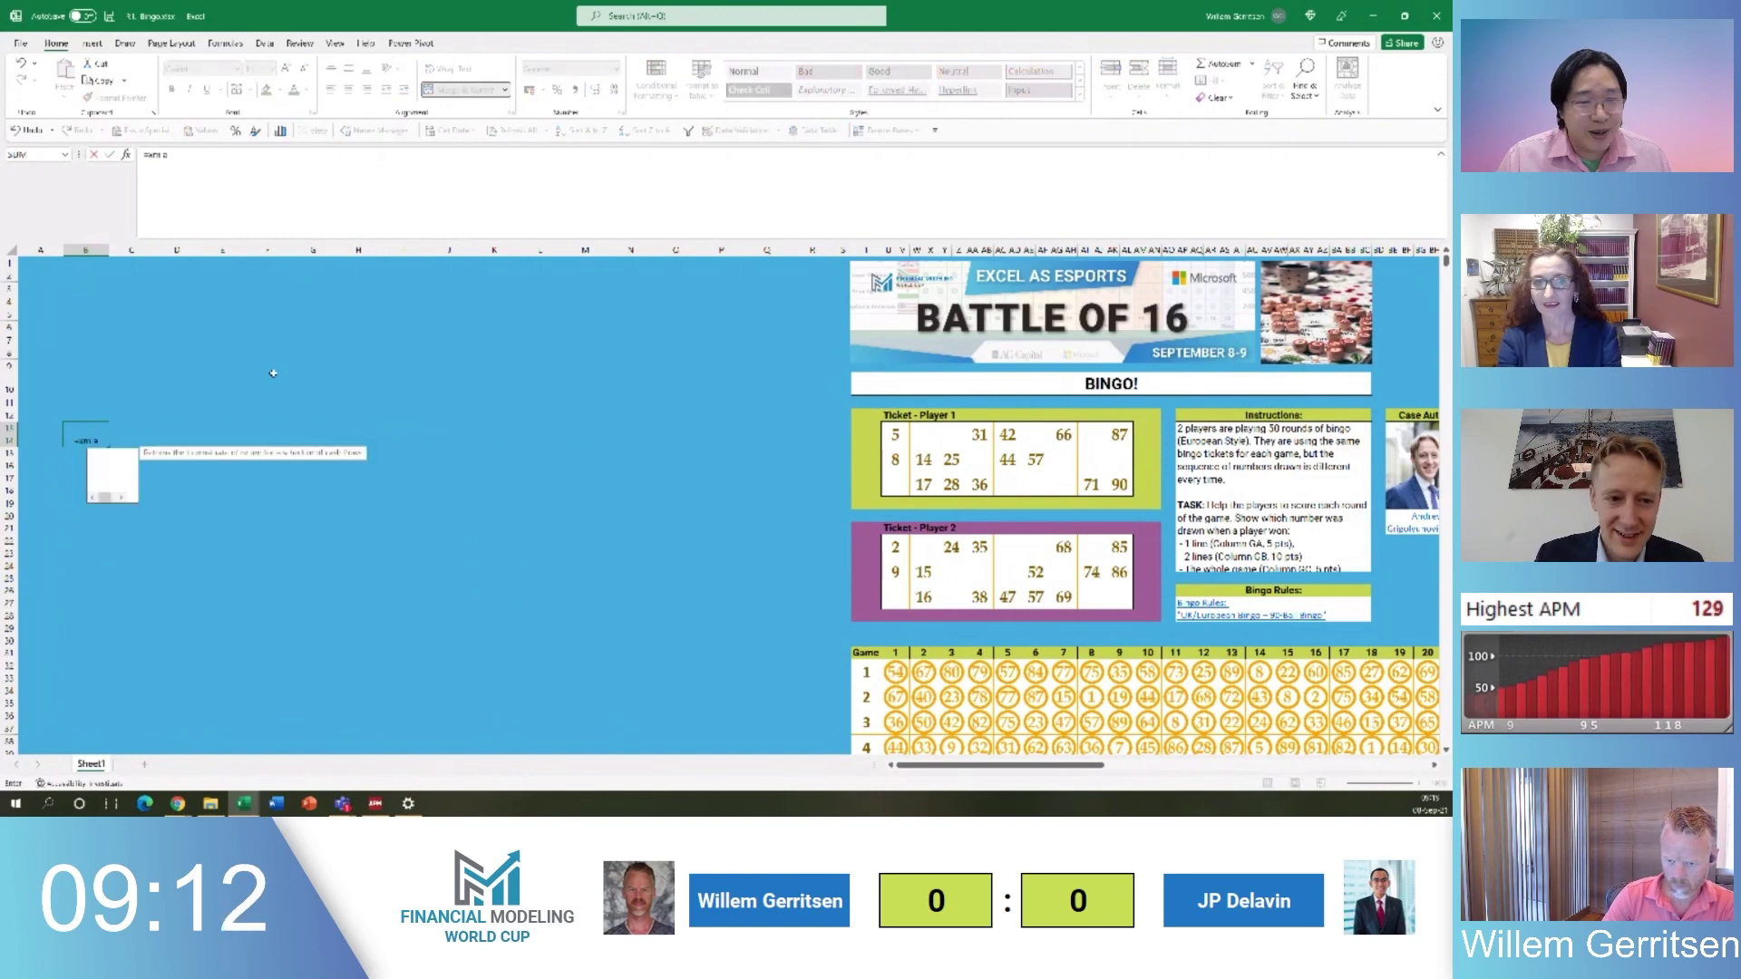
type("(")
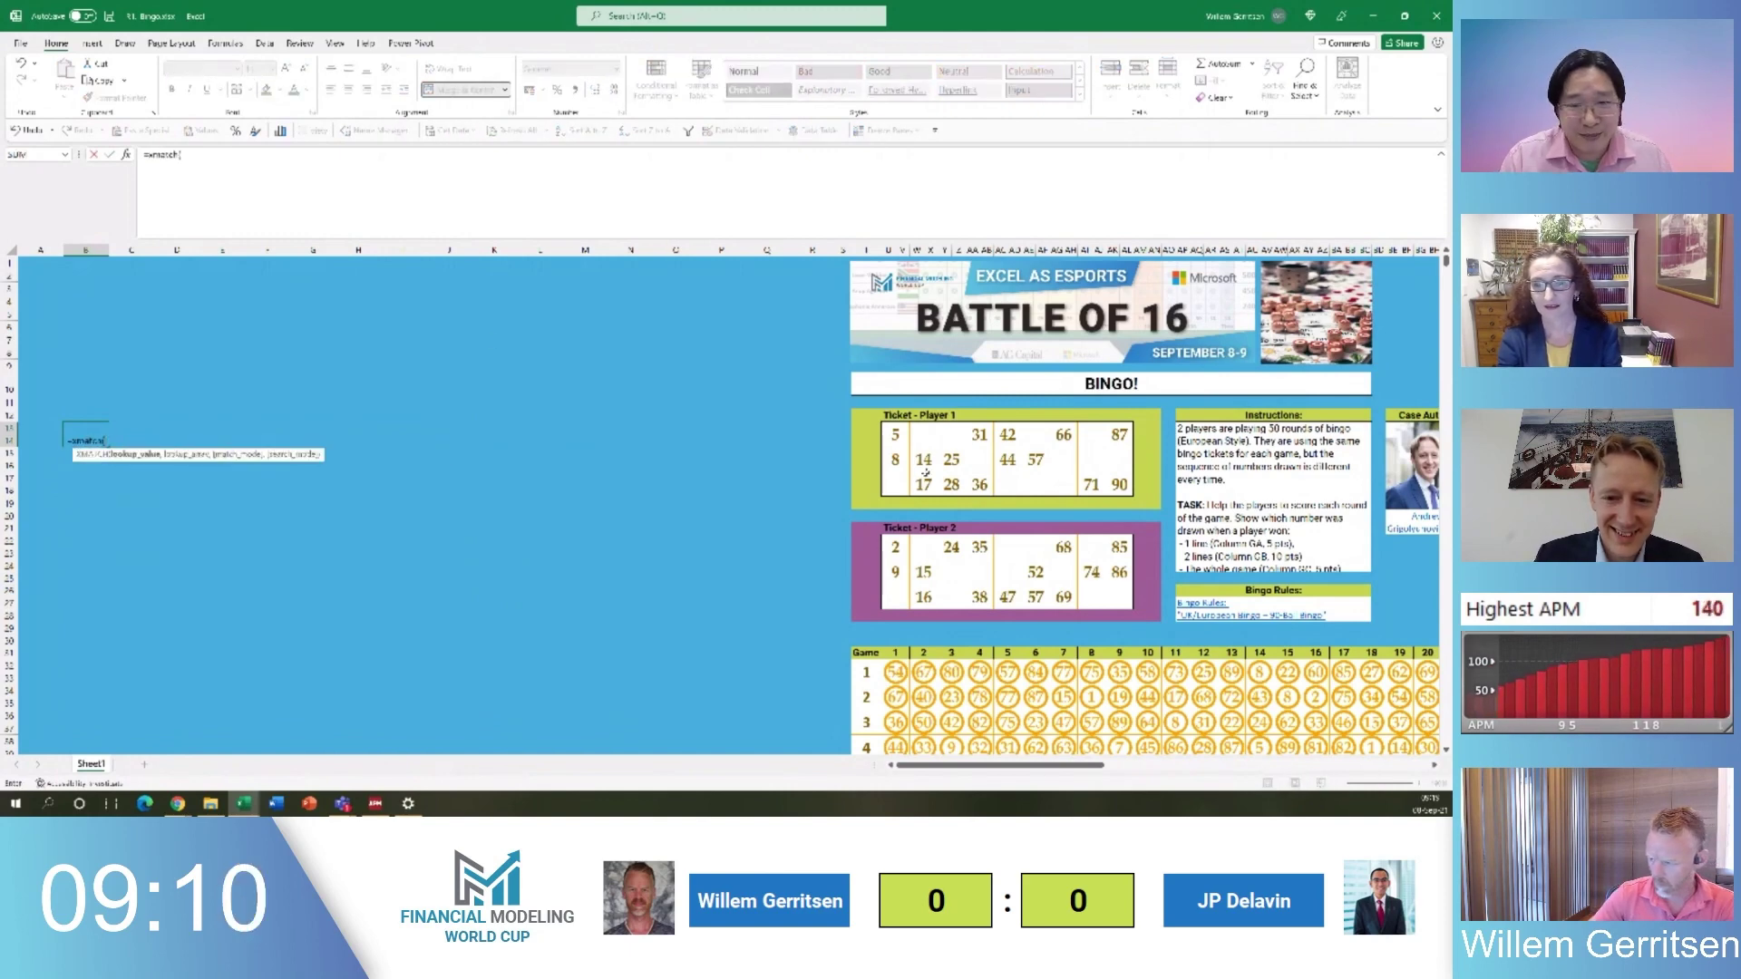
left_click(908, 436)
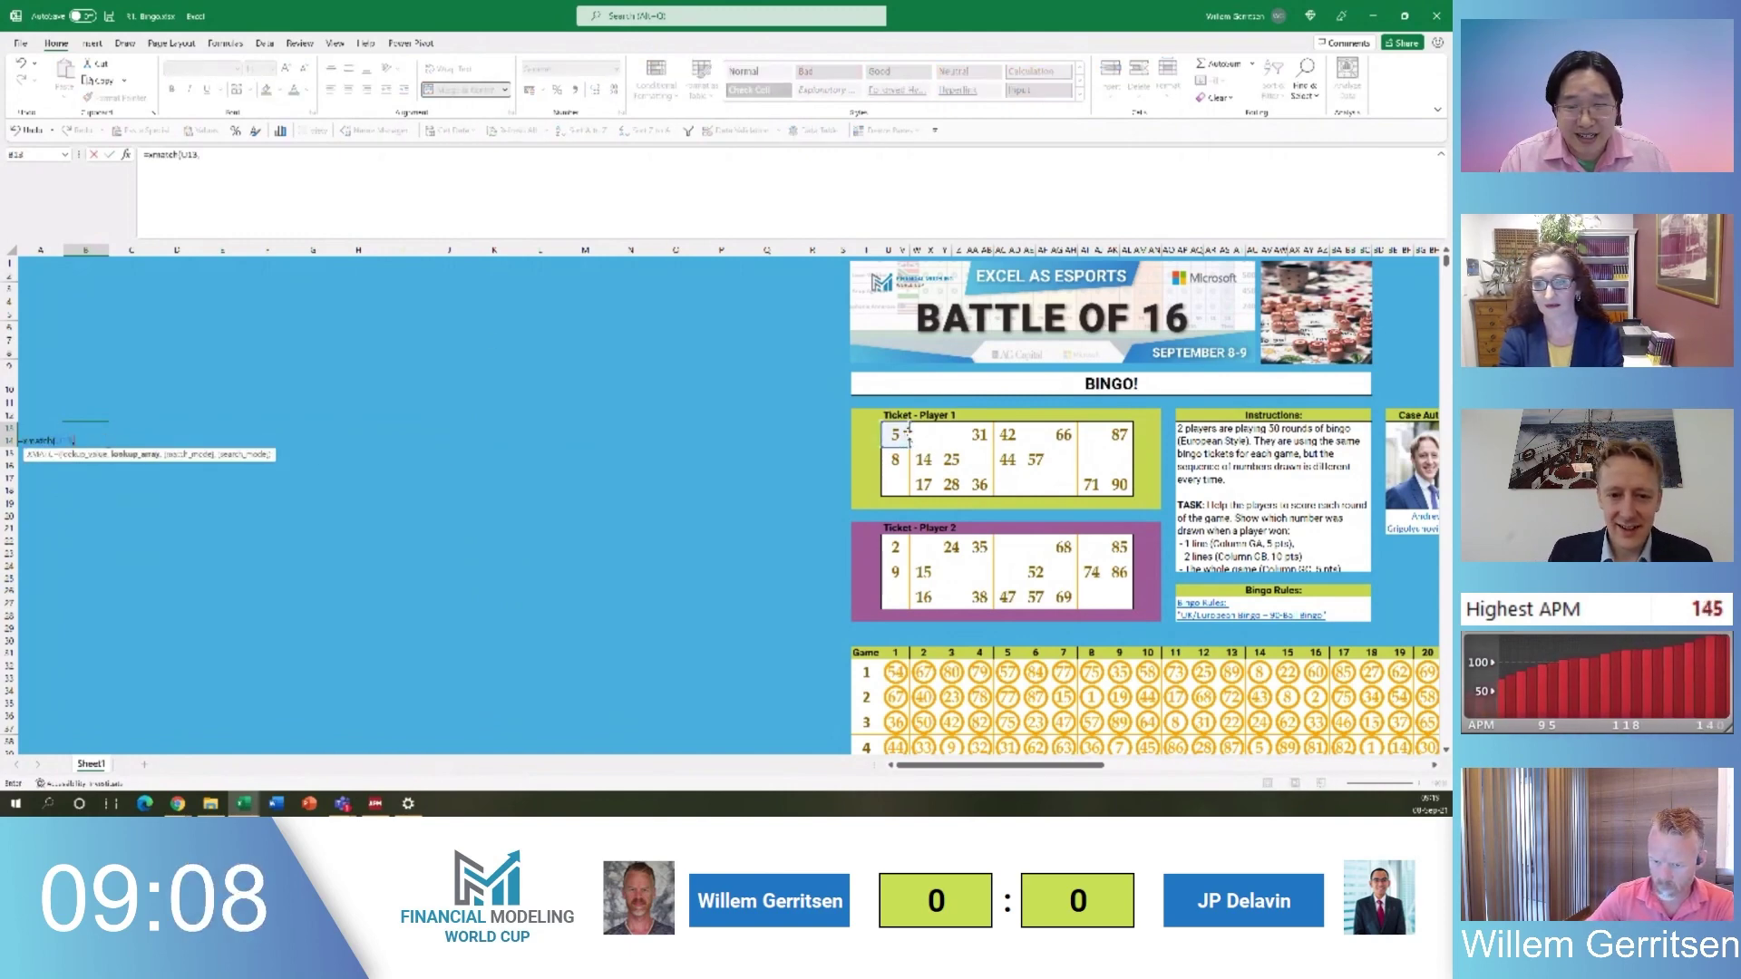
type(",")
left_click(866, 673)
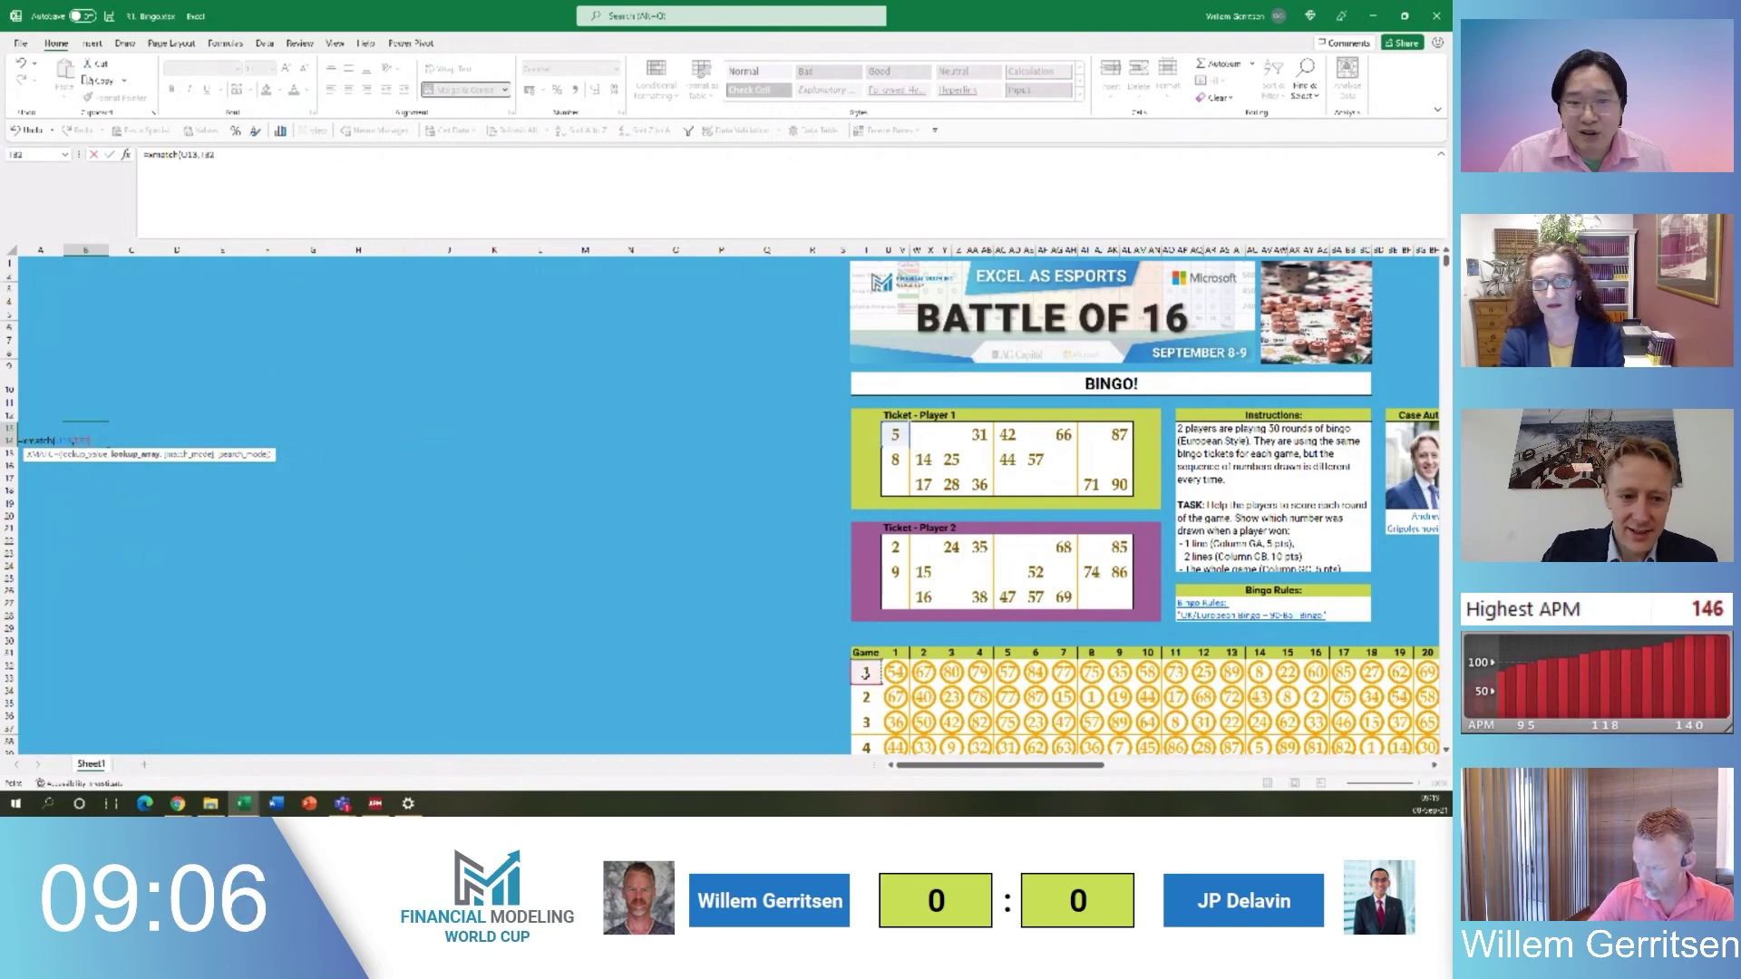
left_click_drag(895, 672, 1022, 682)
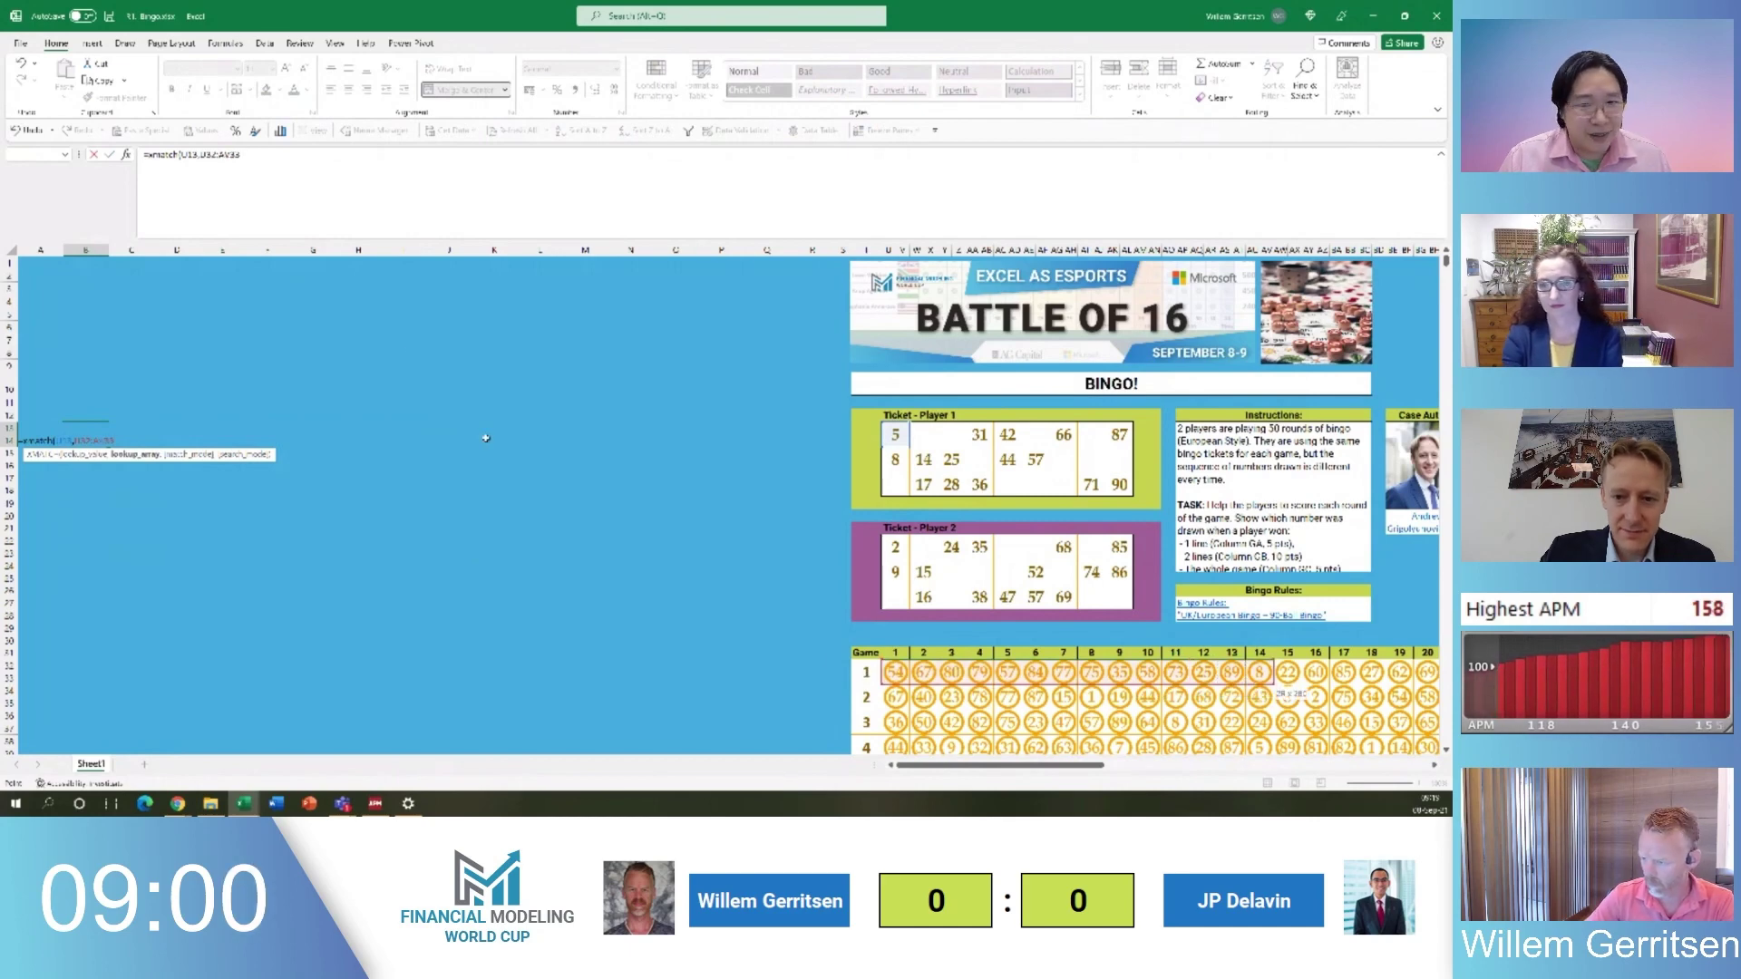
key("Return")
Check where the draw header row ends by going to its last draw column, number 90, beside the 1 Line column
key("Right")
key("Right")
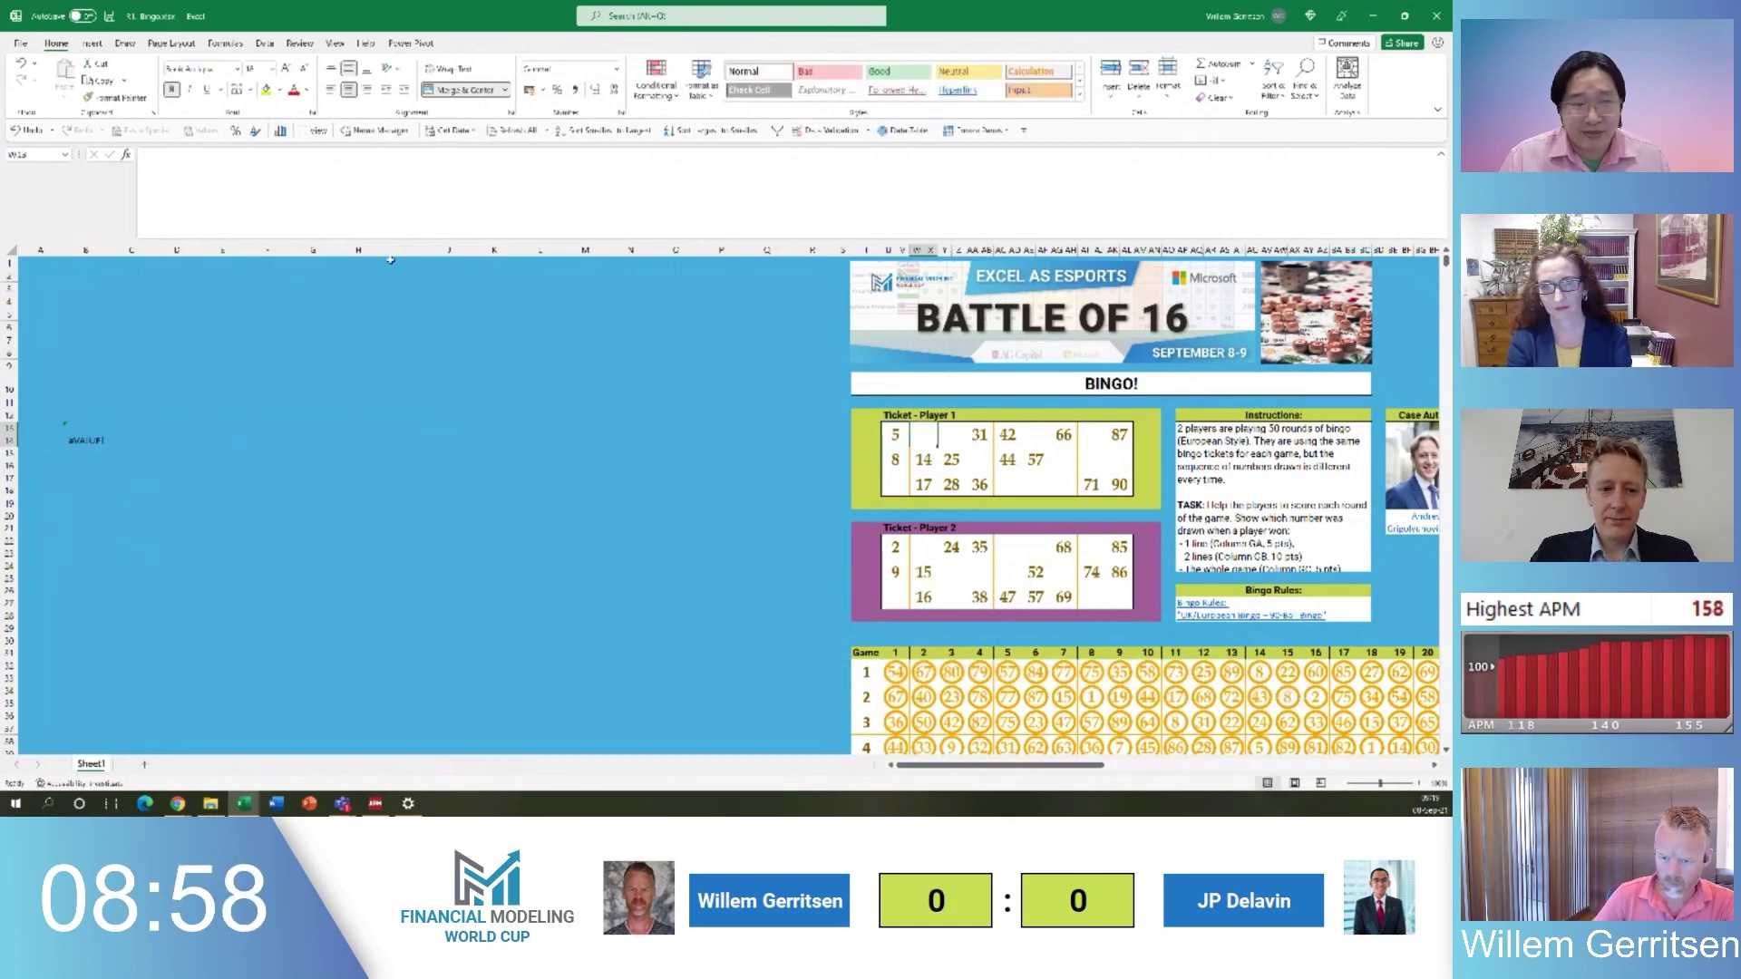
left_click(866, 652)
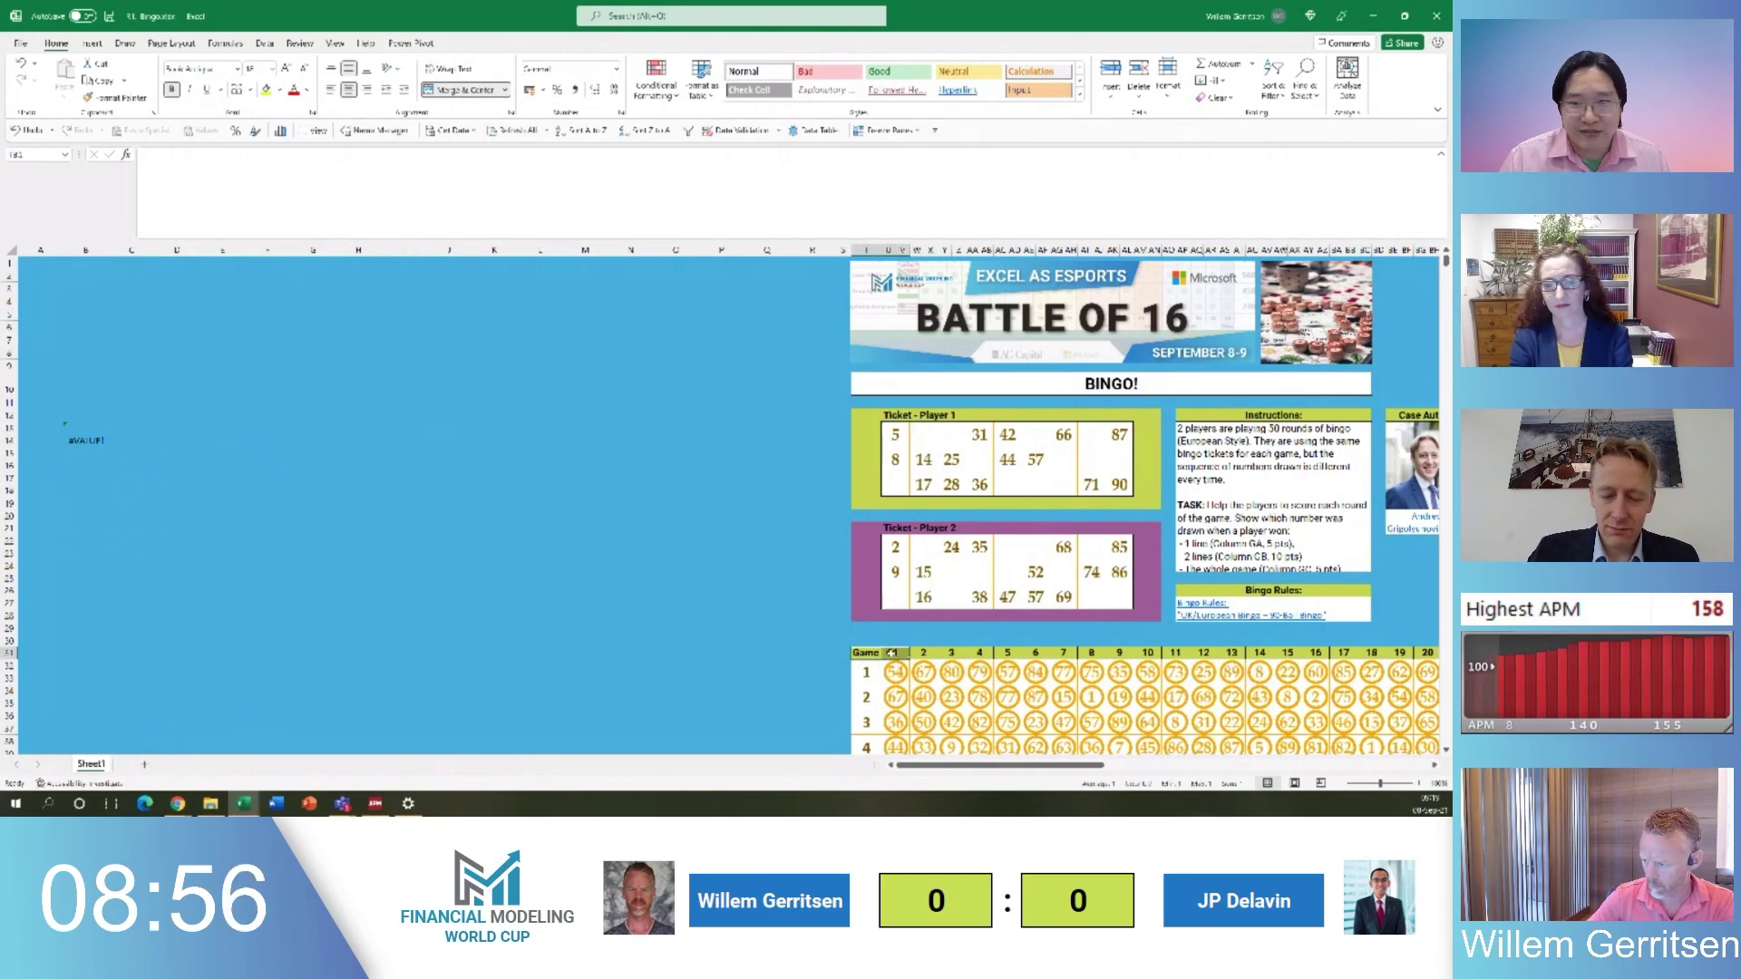
key("Up")
key("ctrl+Right")
key("Down")
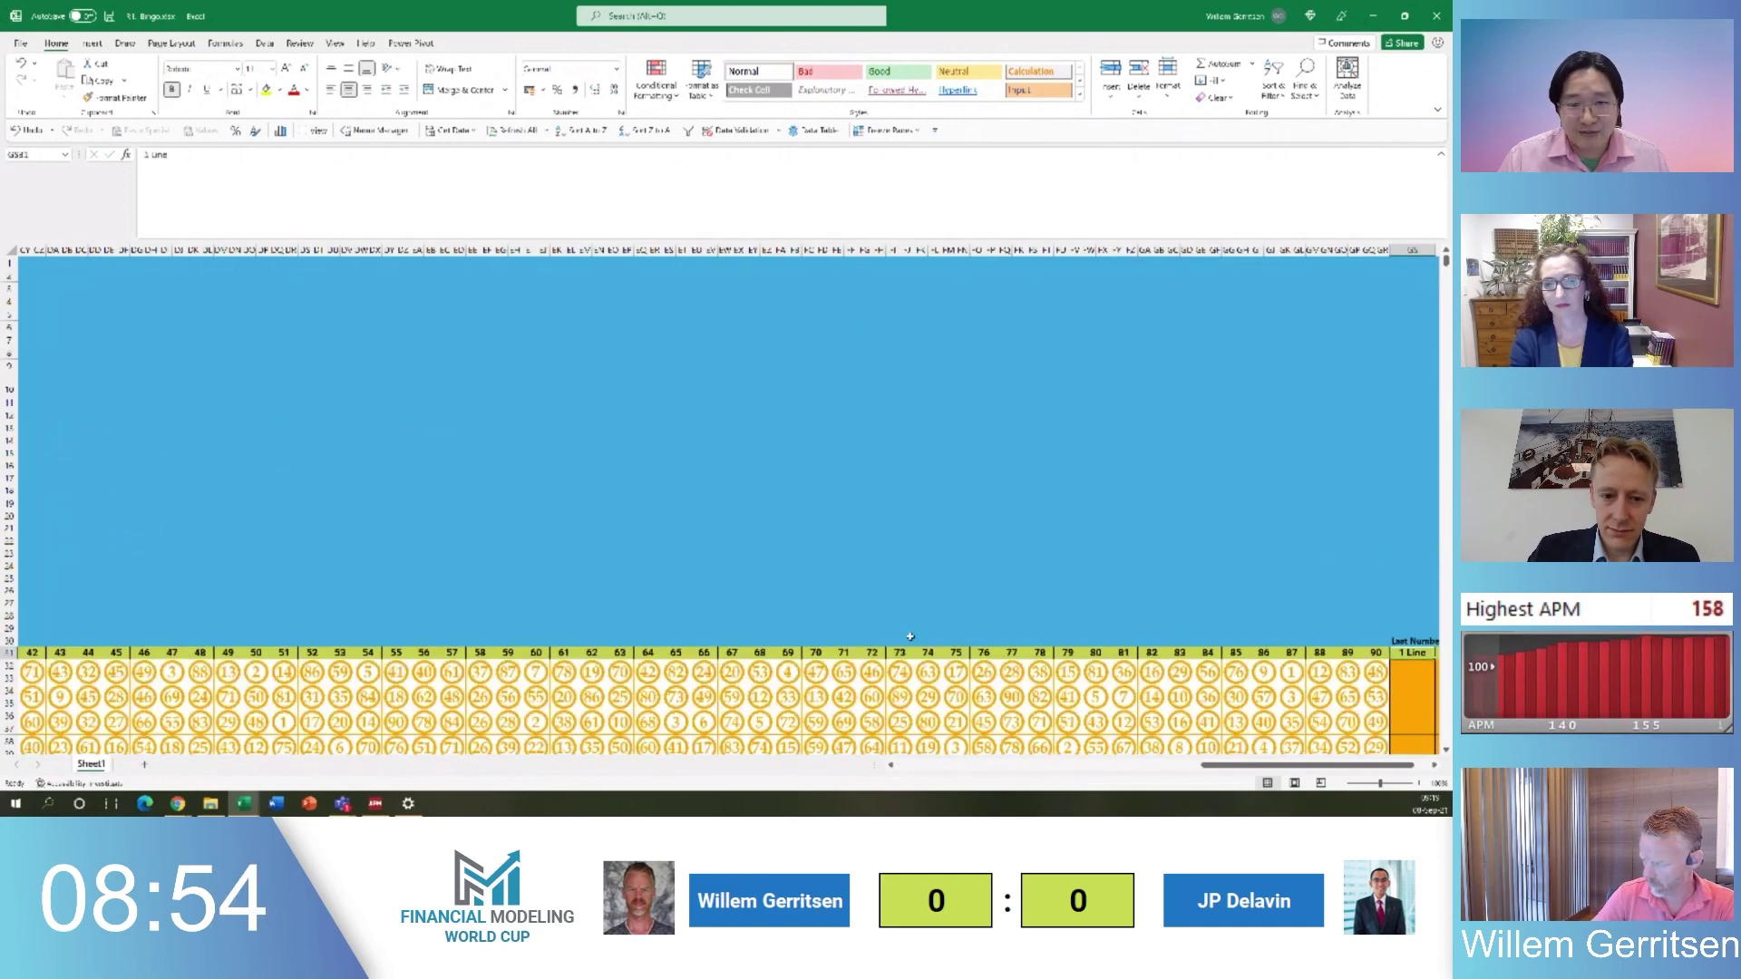
key("Left")
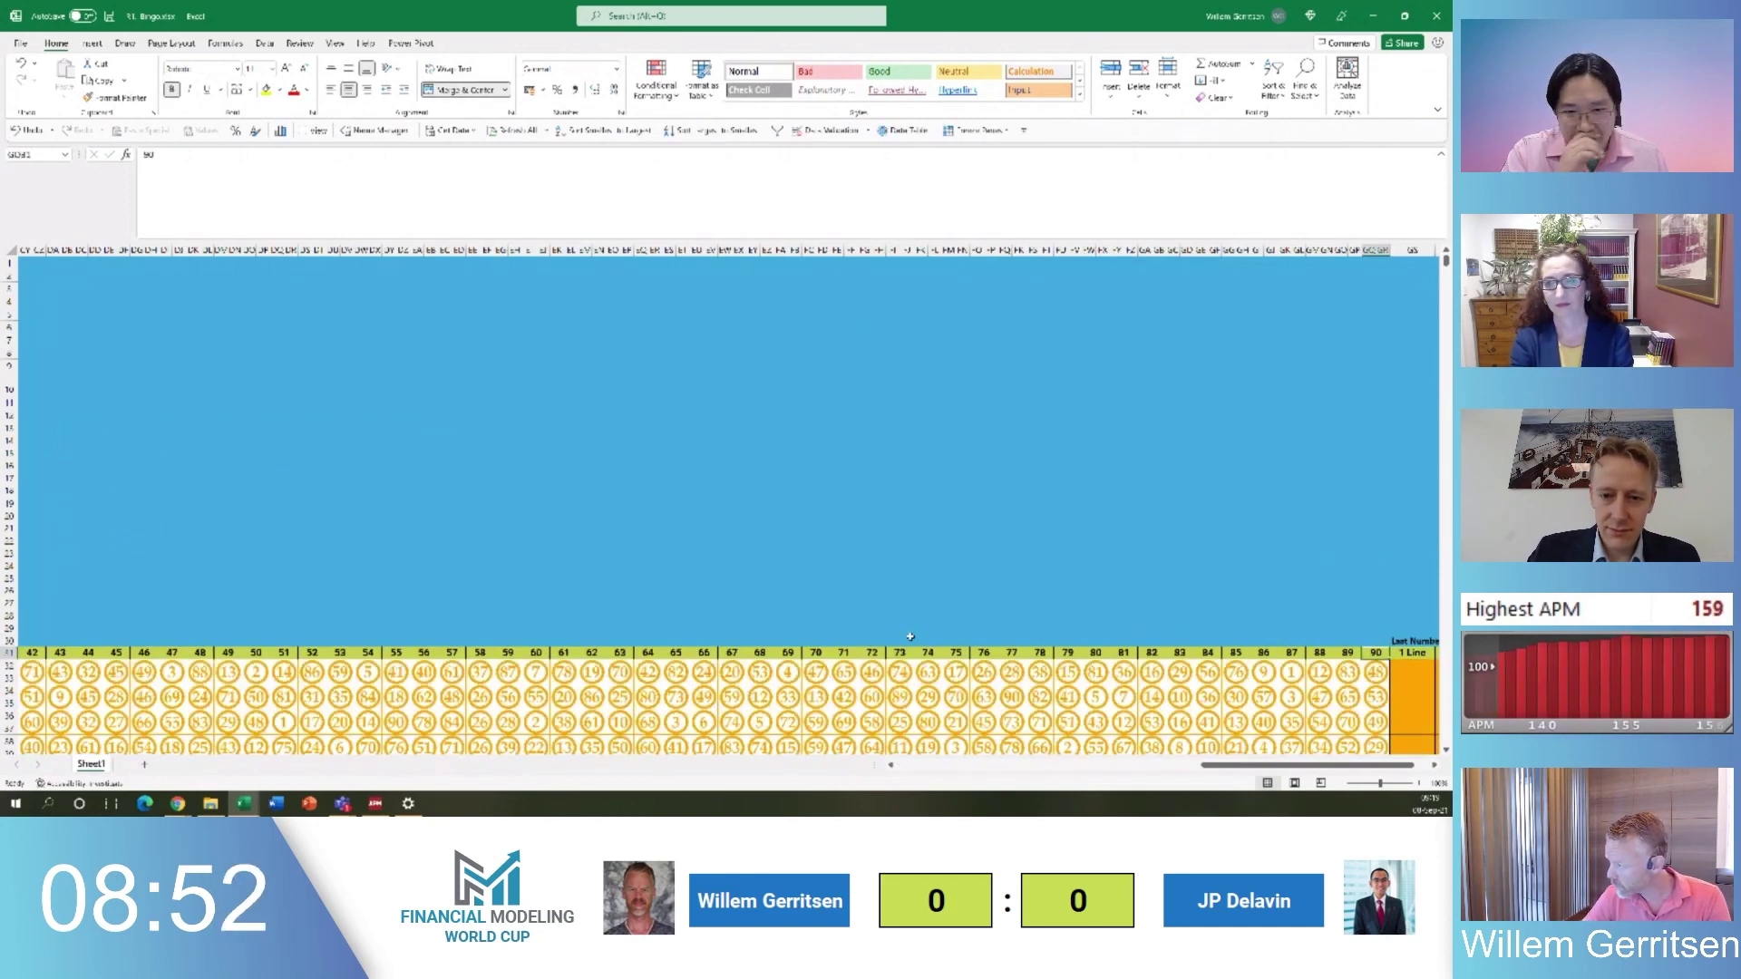
Extend the lookup range of the XMATCH formula in B13 through GR33 so it covers all 90 draws of game 1
key("Up")
key("ctrl+Left")
key("Up")
key("Up")
key("Up")
key("Up")
key("Up")
key("Up")
key("Right")
key("Up")
key("Up")
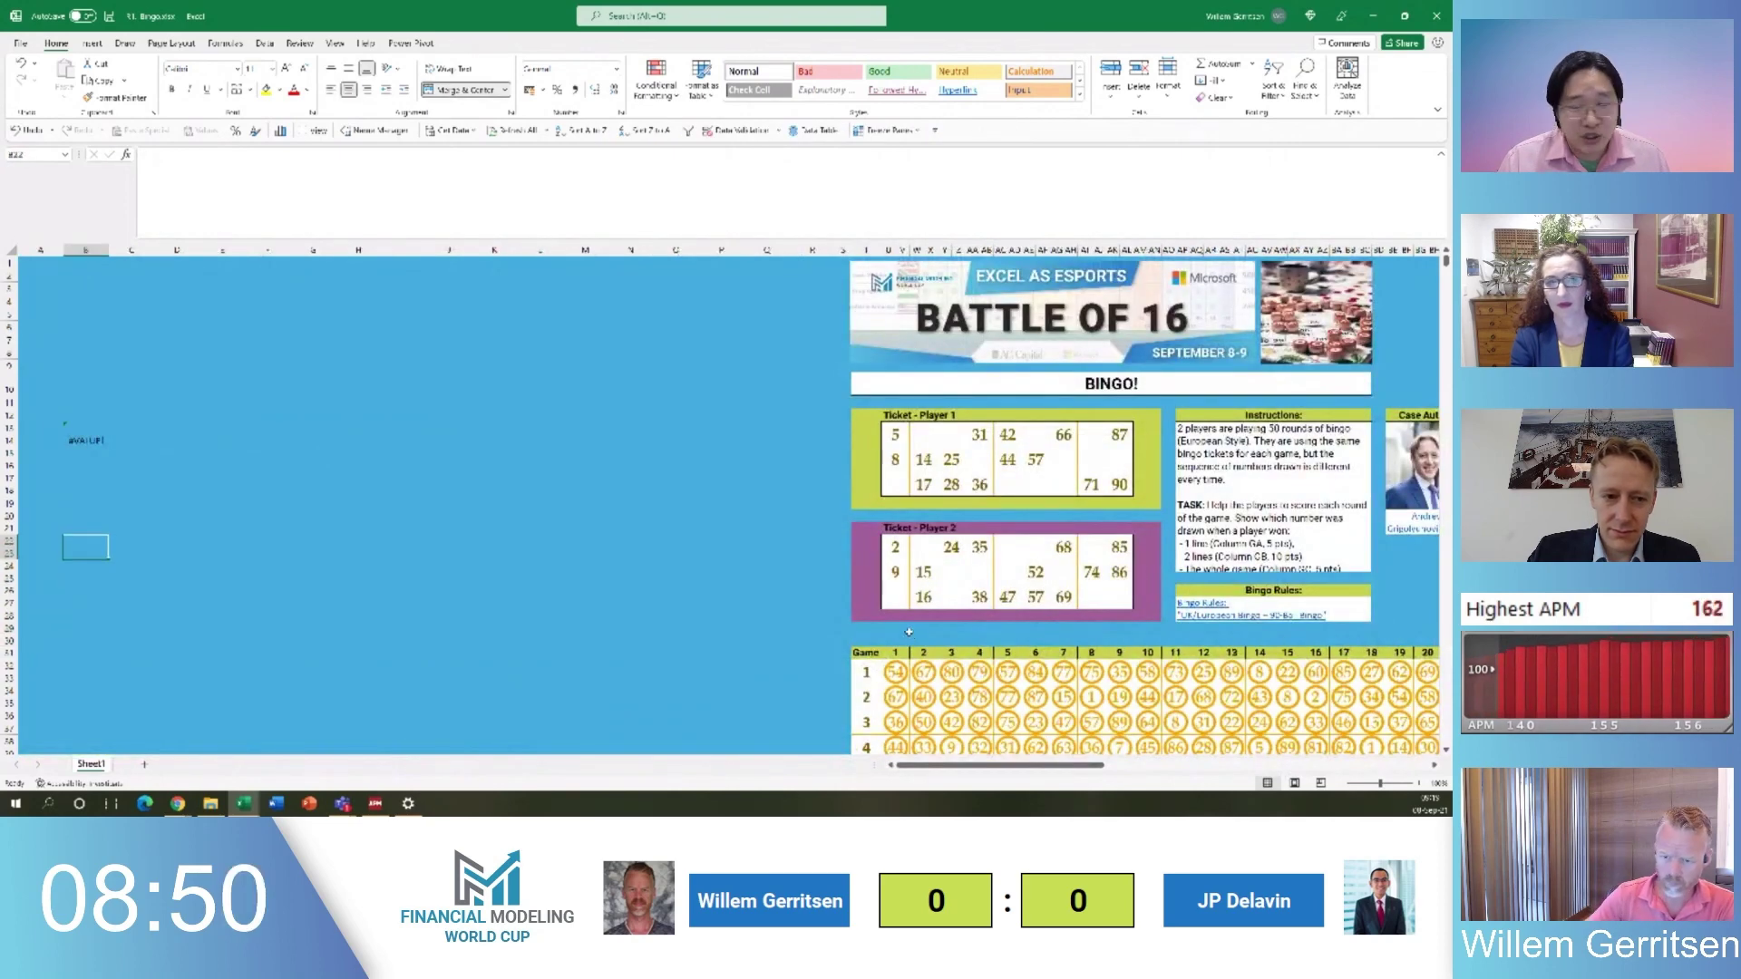
key("Up")
key("Up")
key("Up")
key("Up")
key("Up")
key("Up")
key("Up")
key("Up")
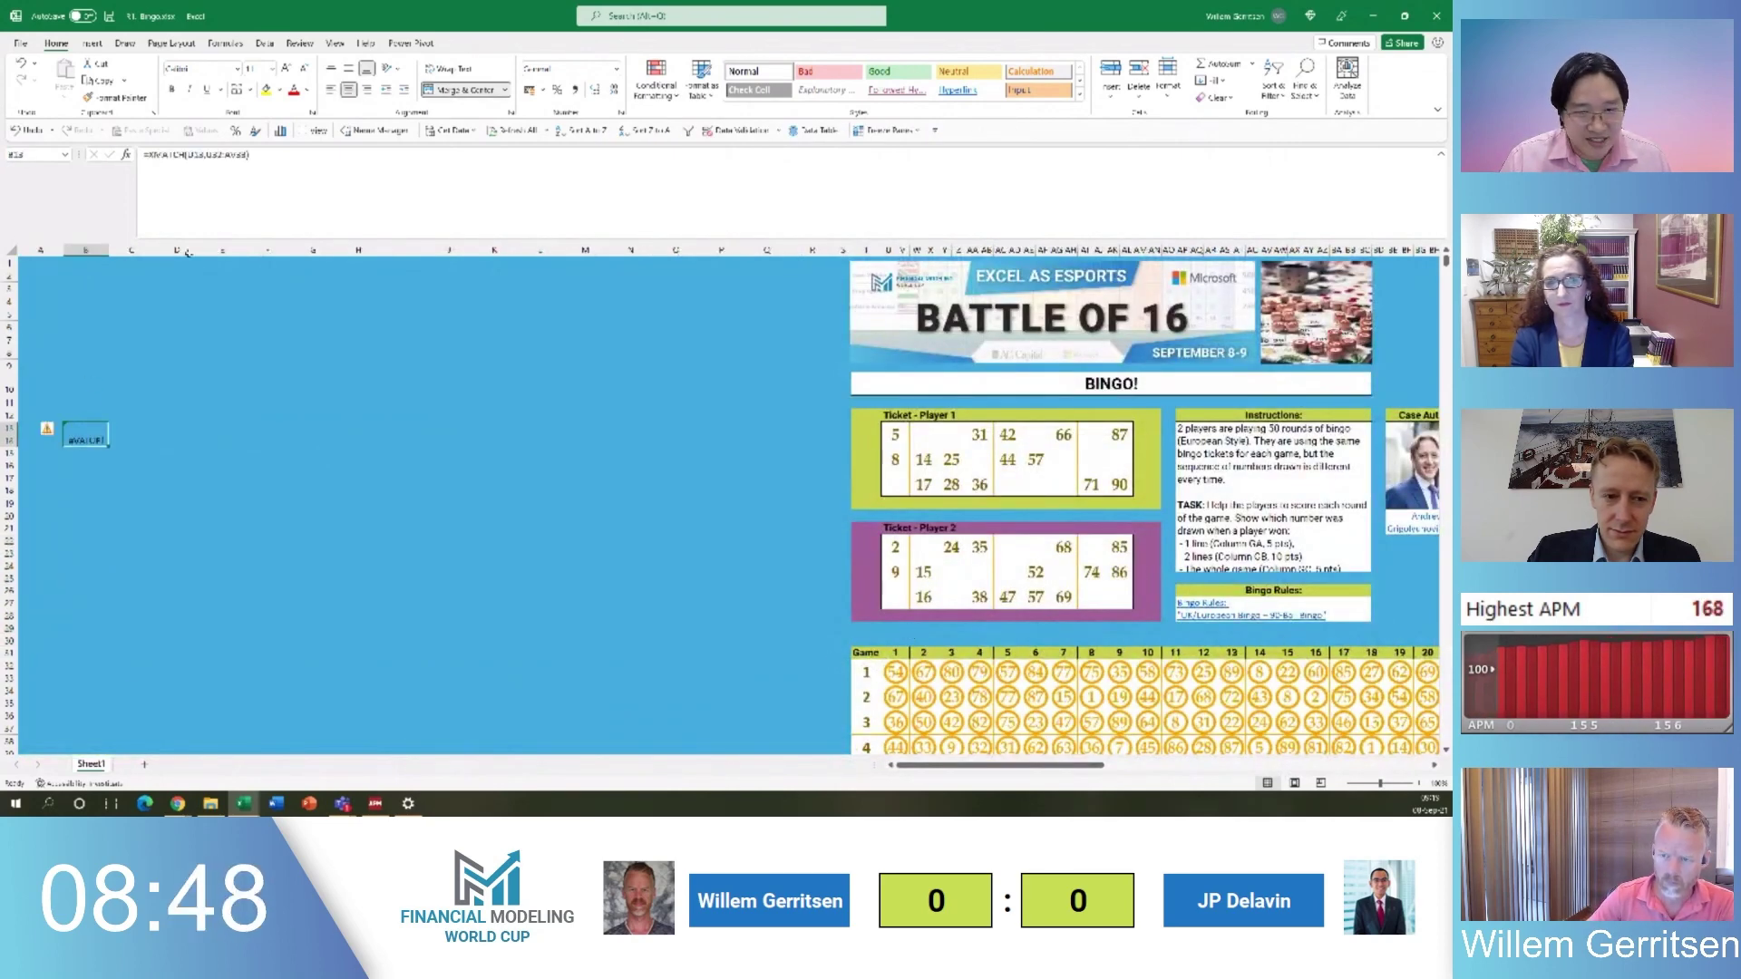
left_click(229, 154)
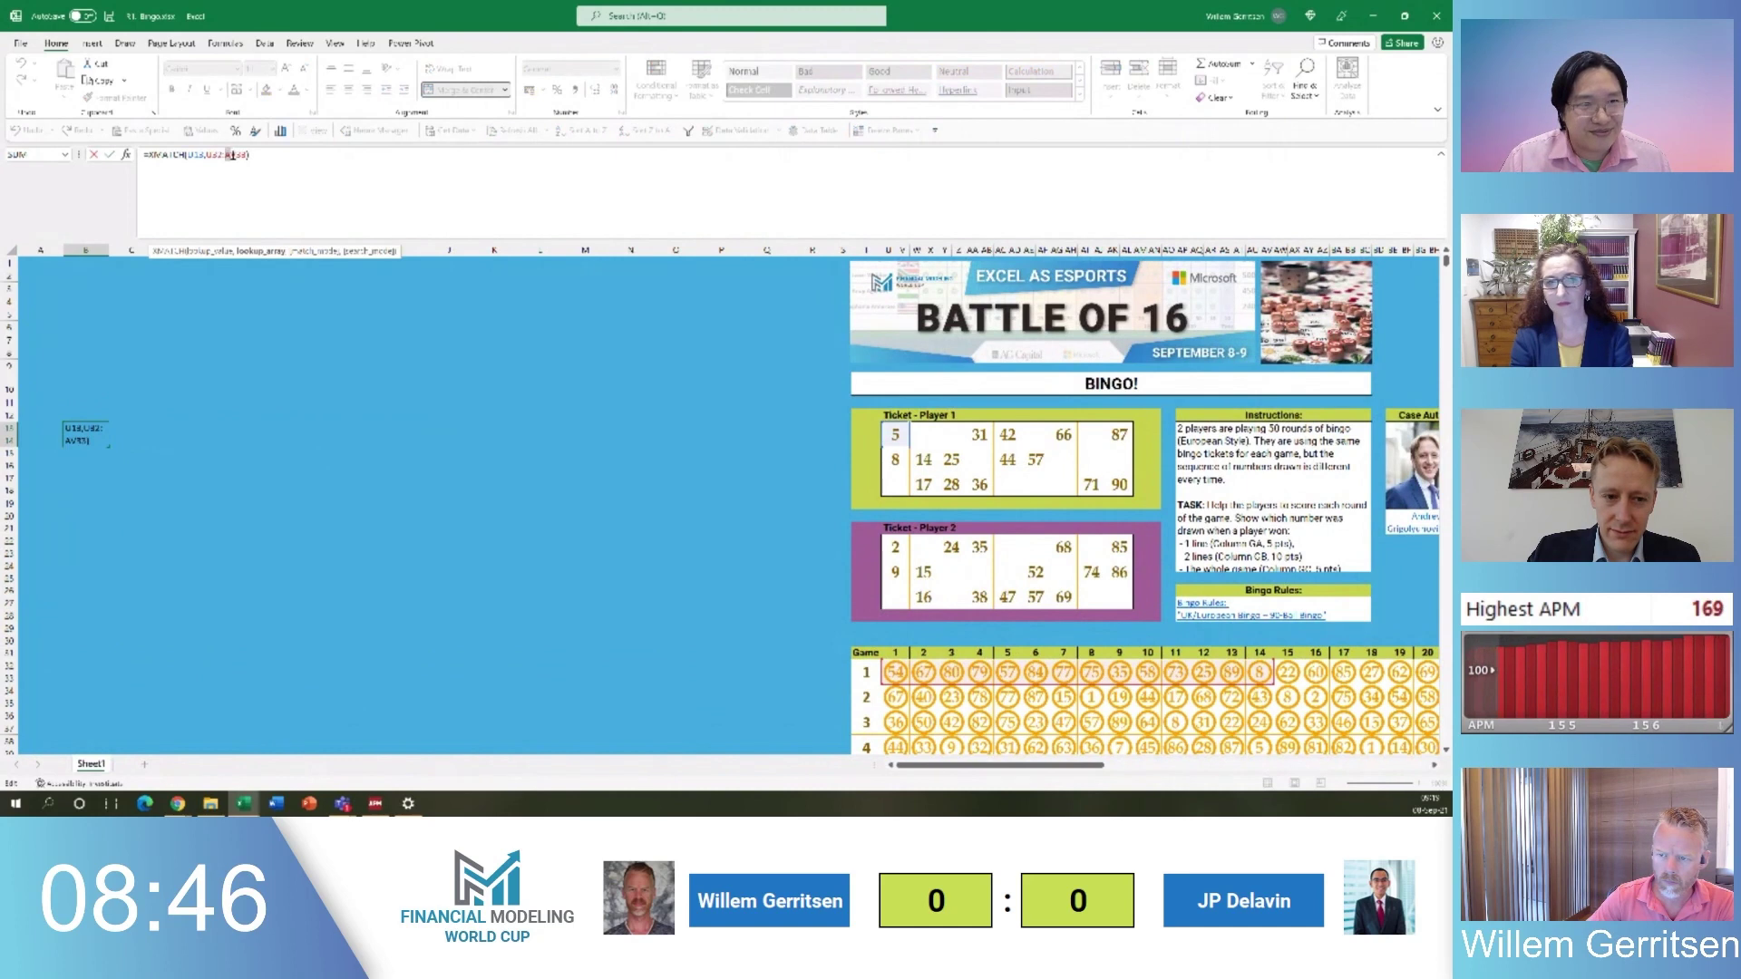
key("Return")
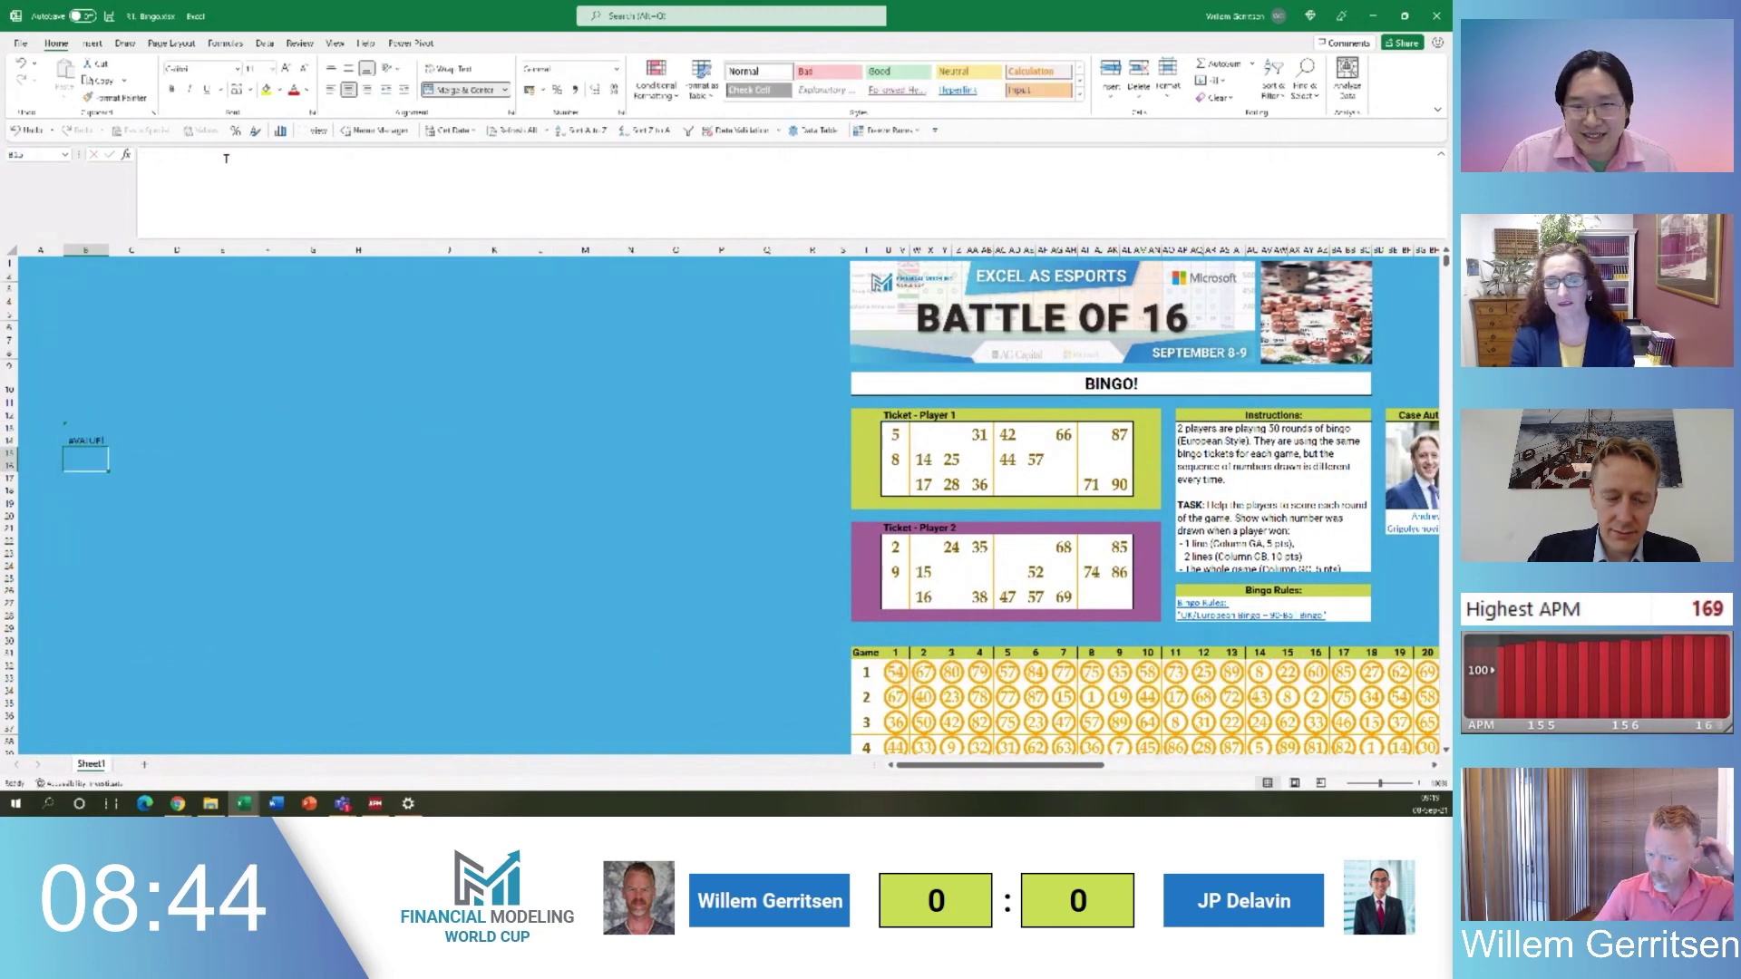
Review the XMATCH formula in B13 and enter a test reference to Player 1's first ticket number, =U13, in B10
key("Up")
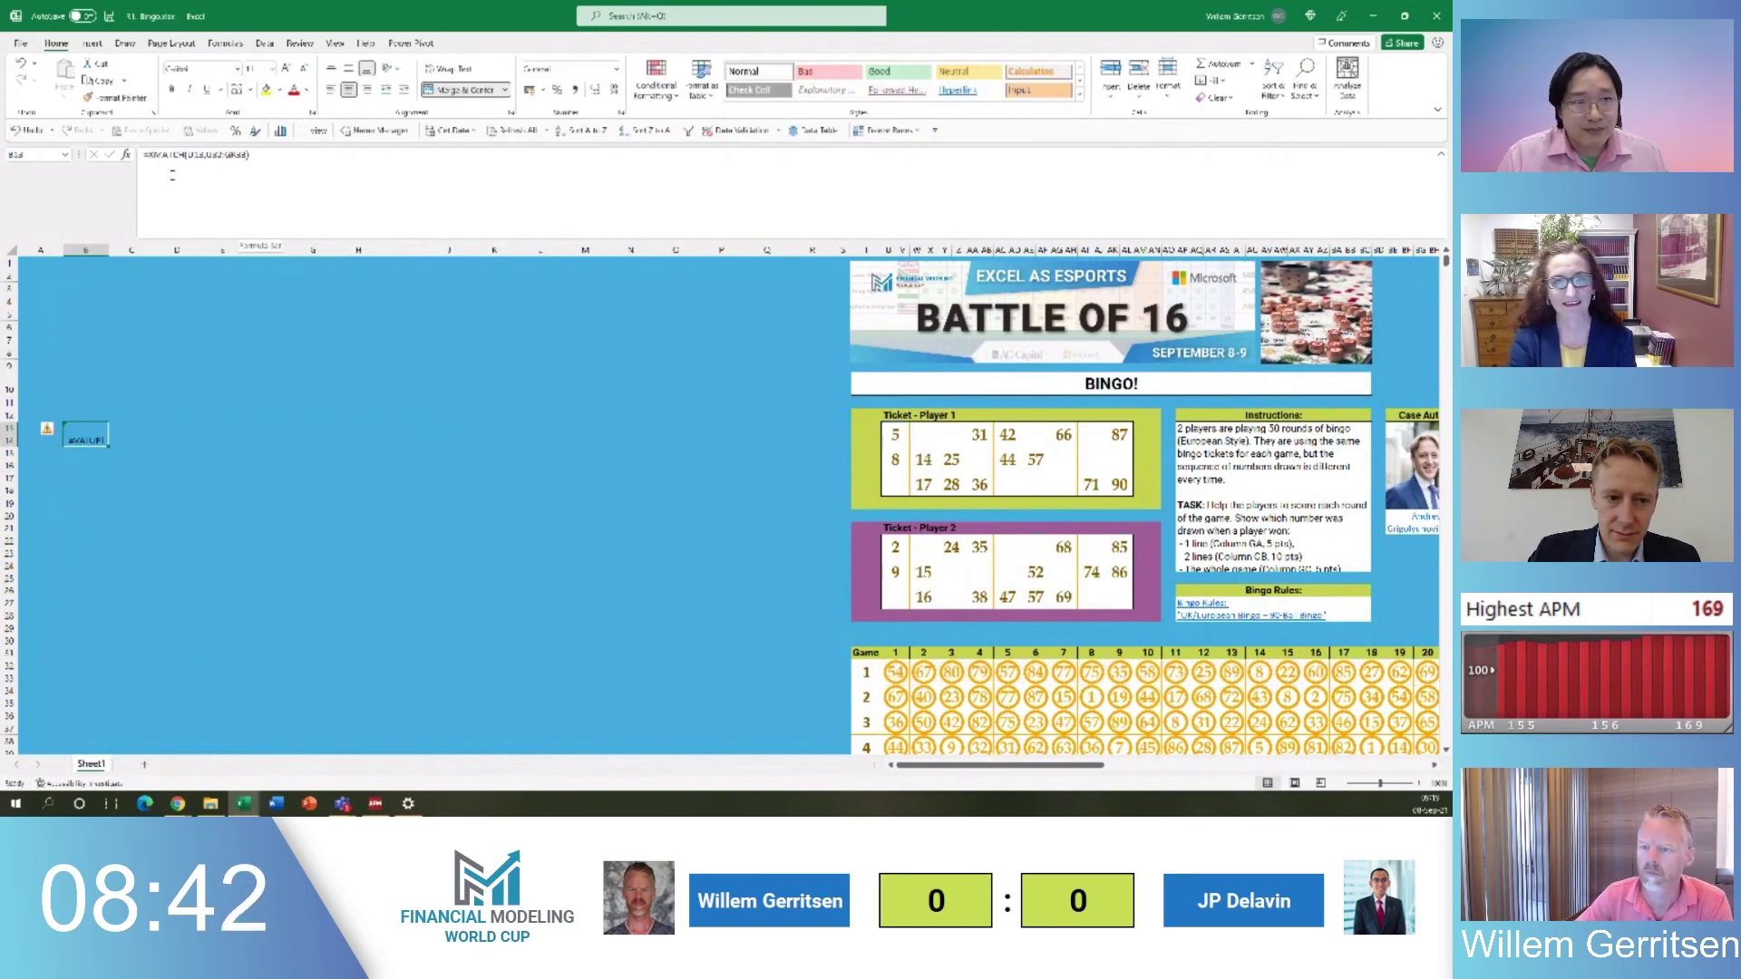
left_click(197, 155)
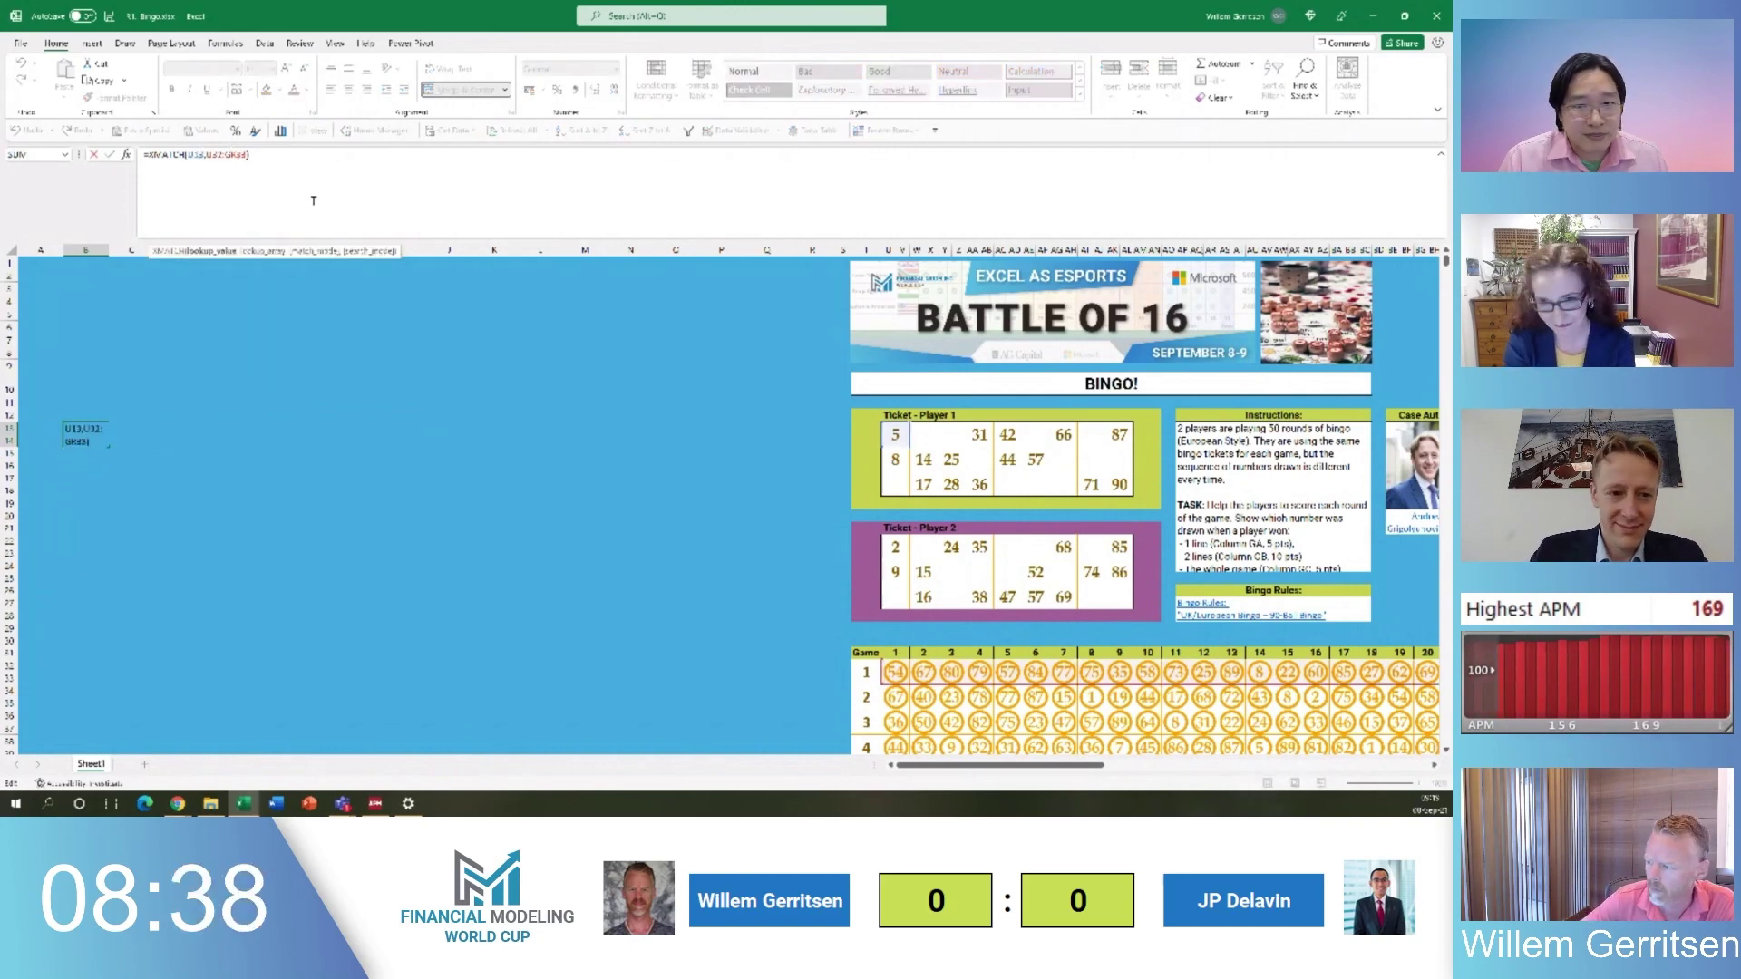
left_click(81, 384)
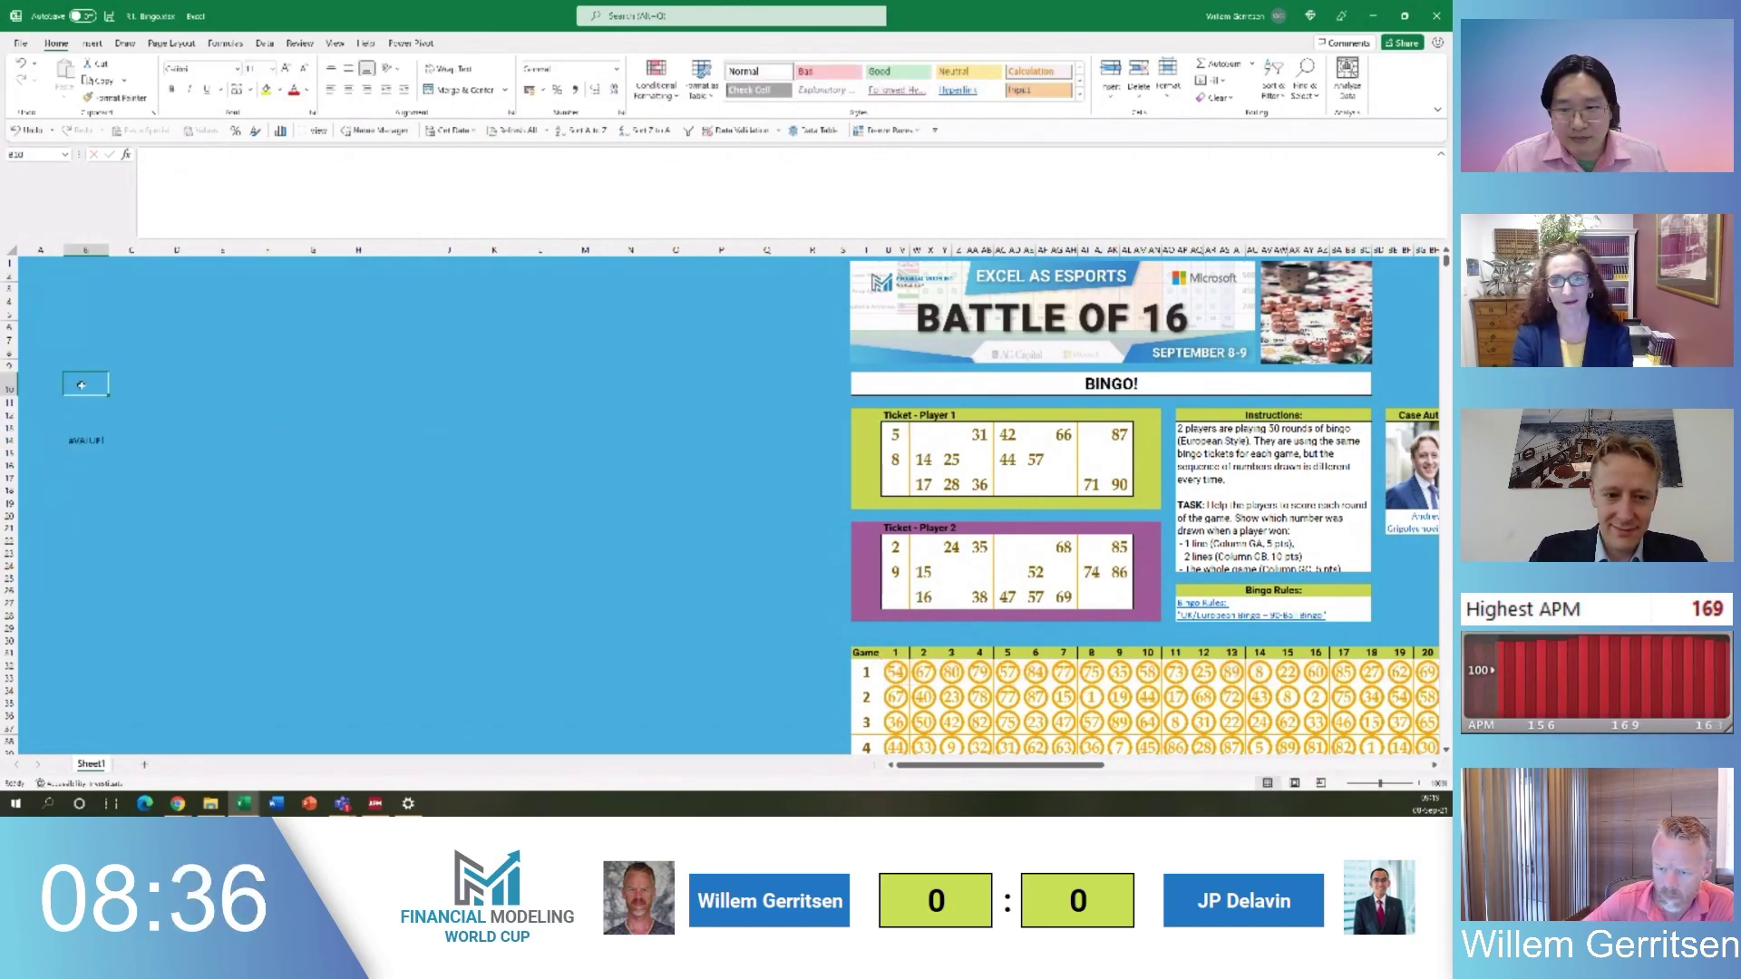
type("=u13")
key("Return")
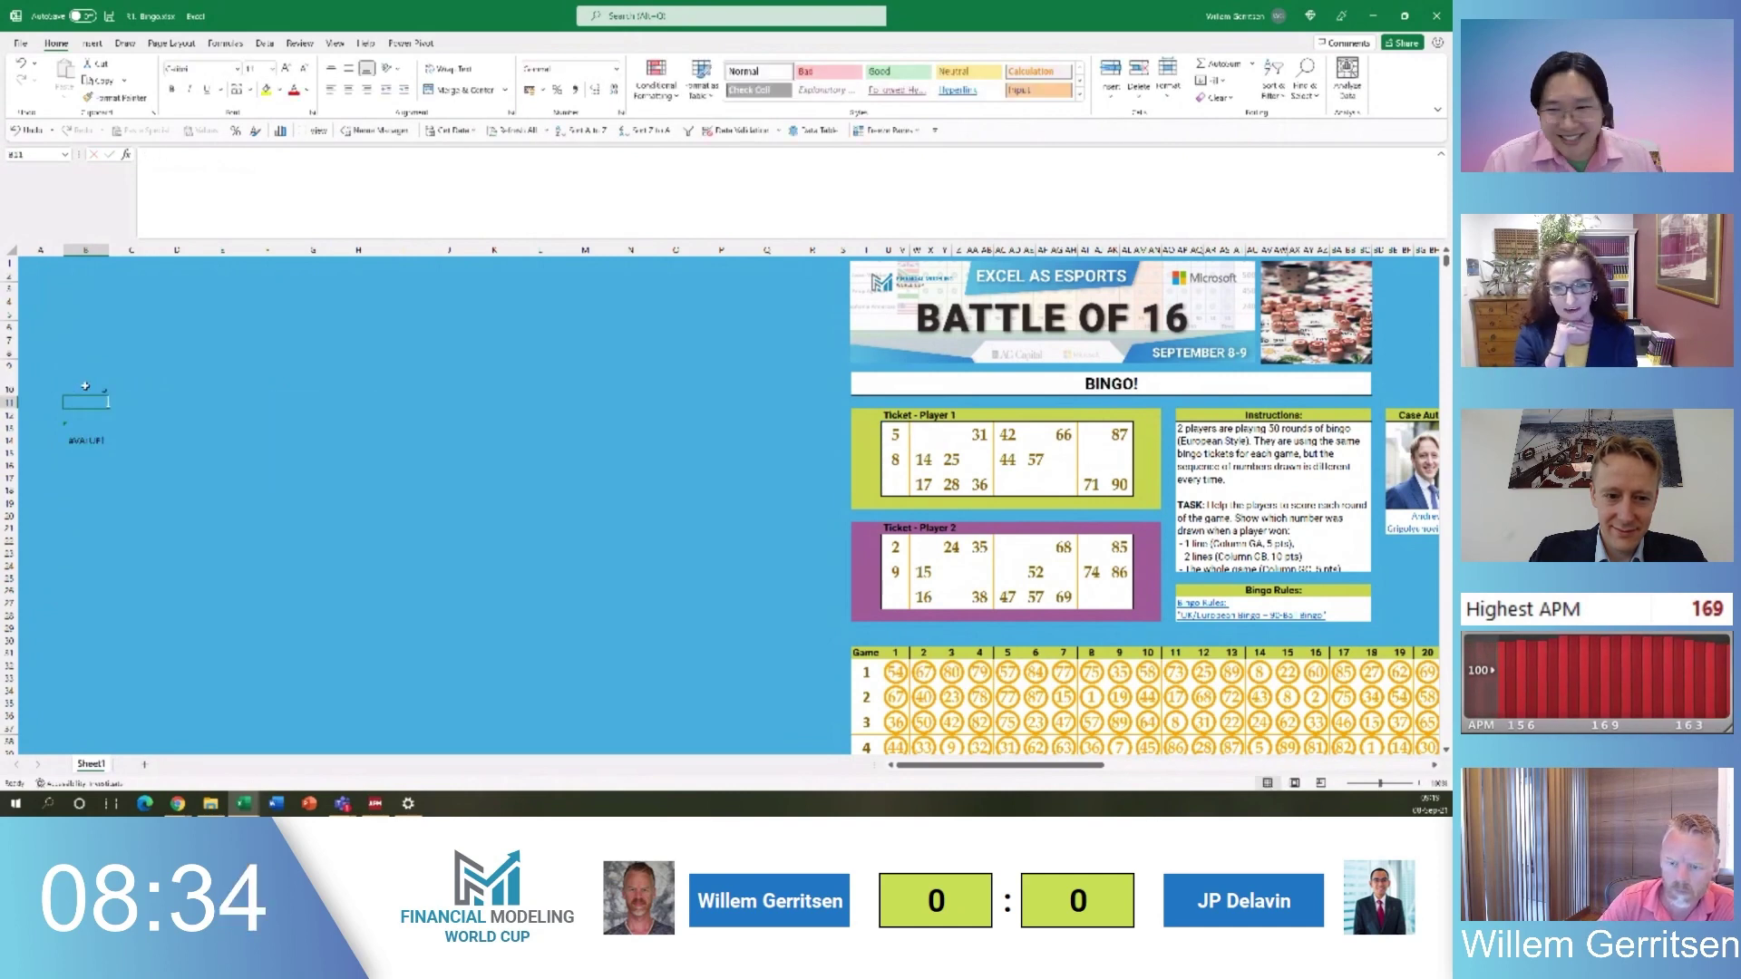
key("Down")
key("Down")
key("Down")
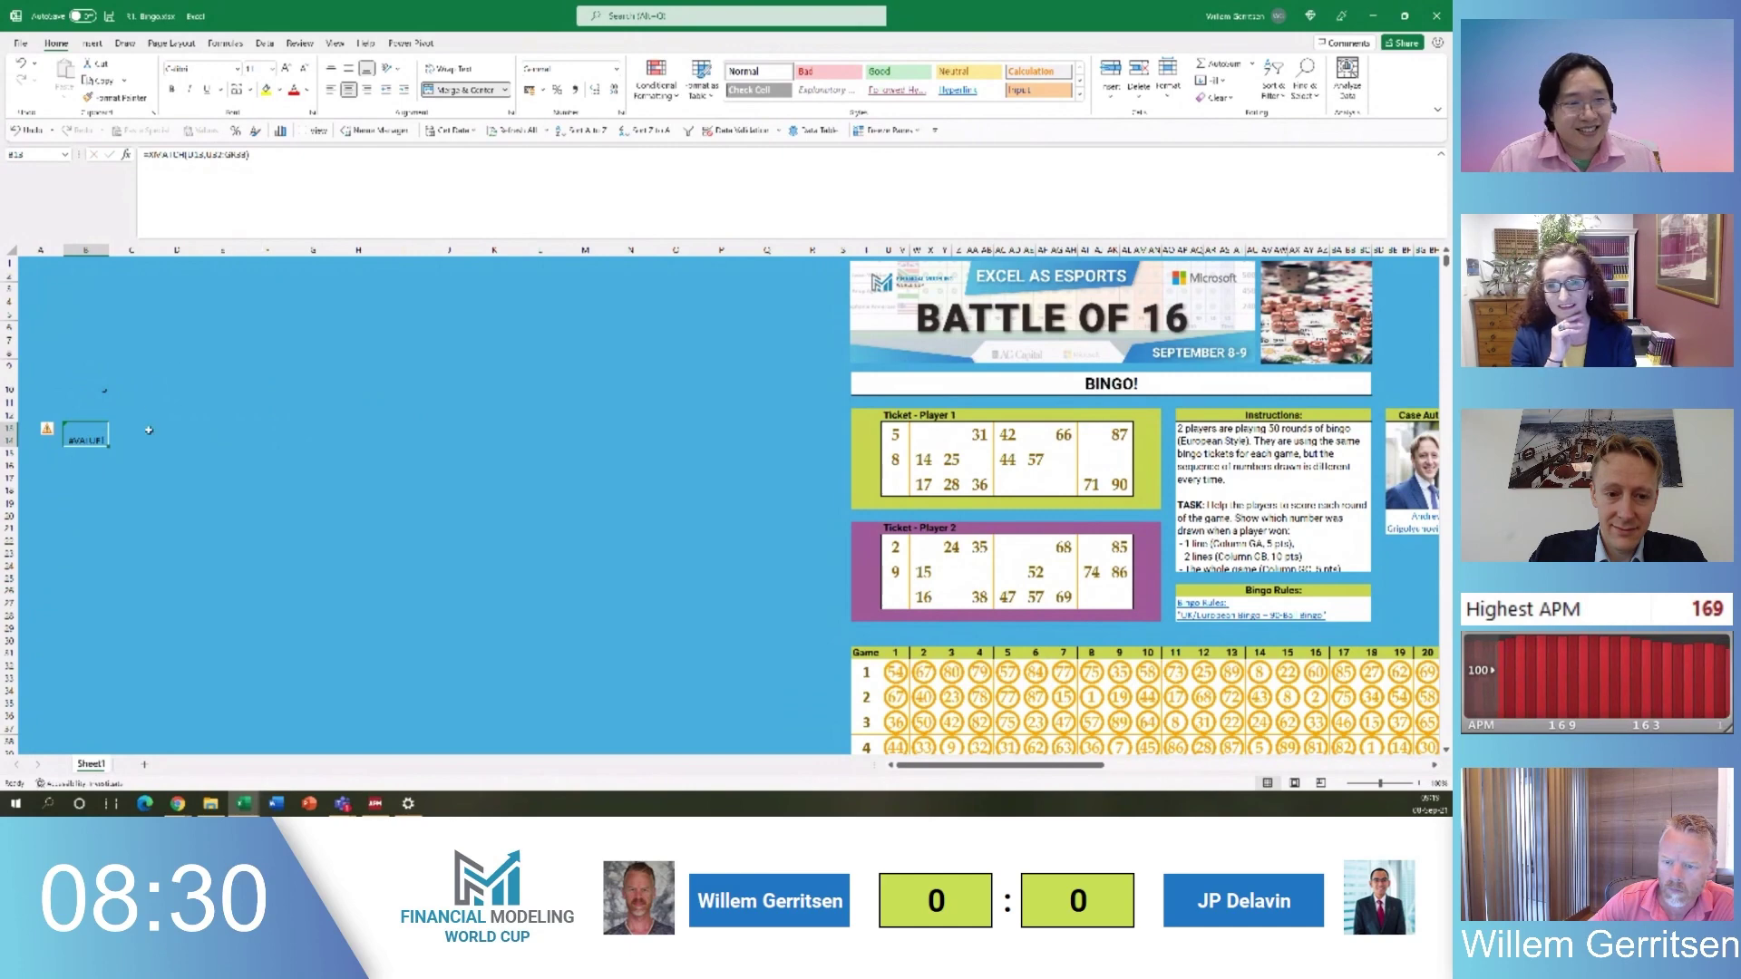
key("Down")
Enter =FILTER(A32:GR32,A32:GR32<>"") in GW32, beyond the Winner column, to list game 1's non-blank values
left_click(93, 615)
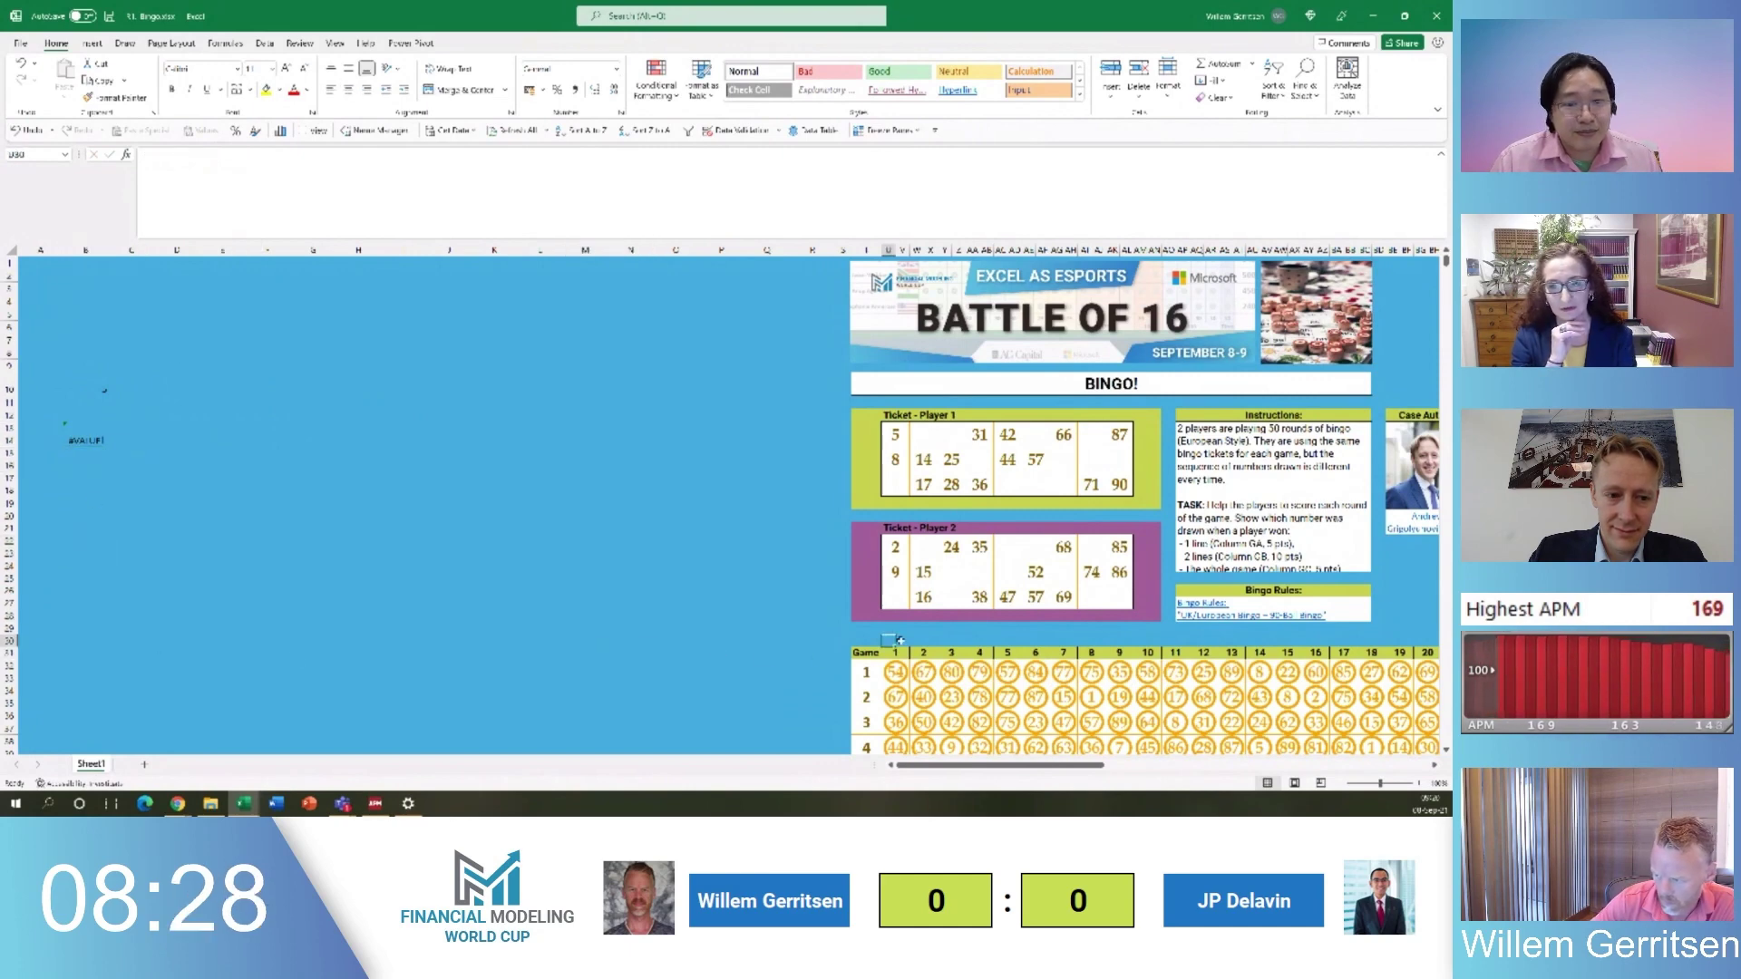
left_click(963, 639)
key("Down")
key("Right")
key("Right")
key("Right")
key("Right")
key("Right")
key("Right")
key("Right")
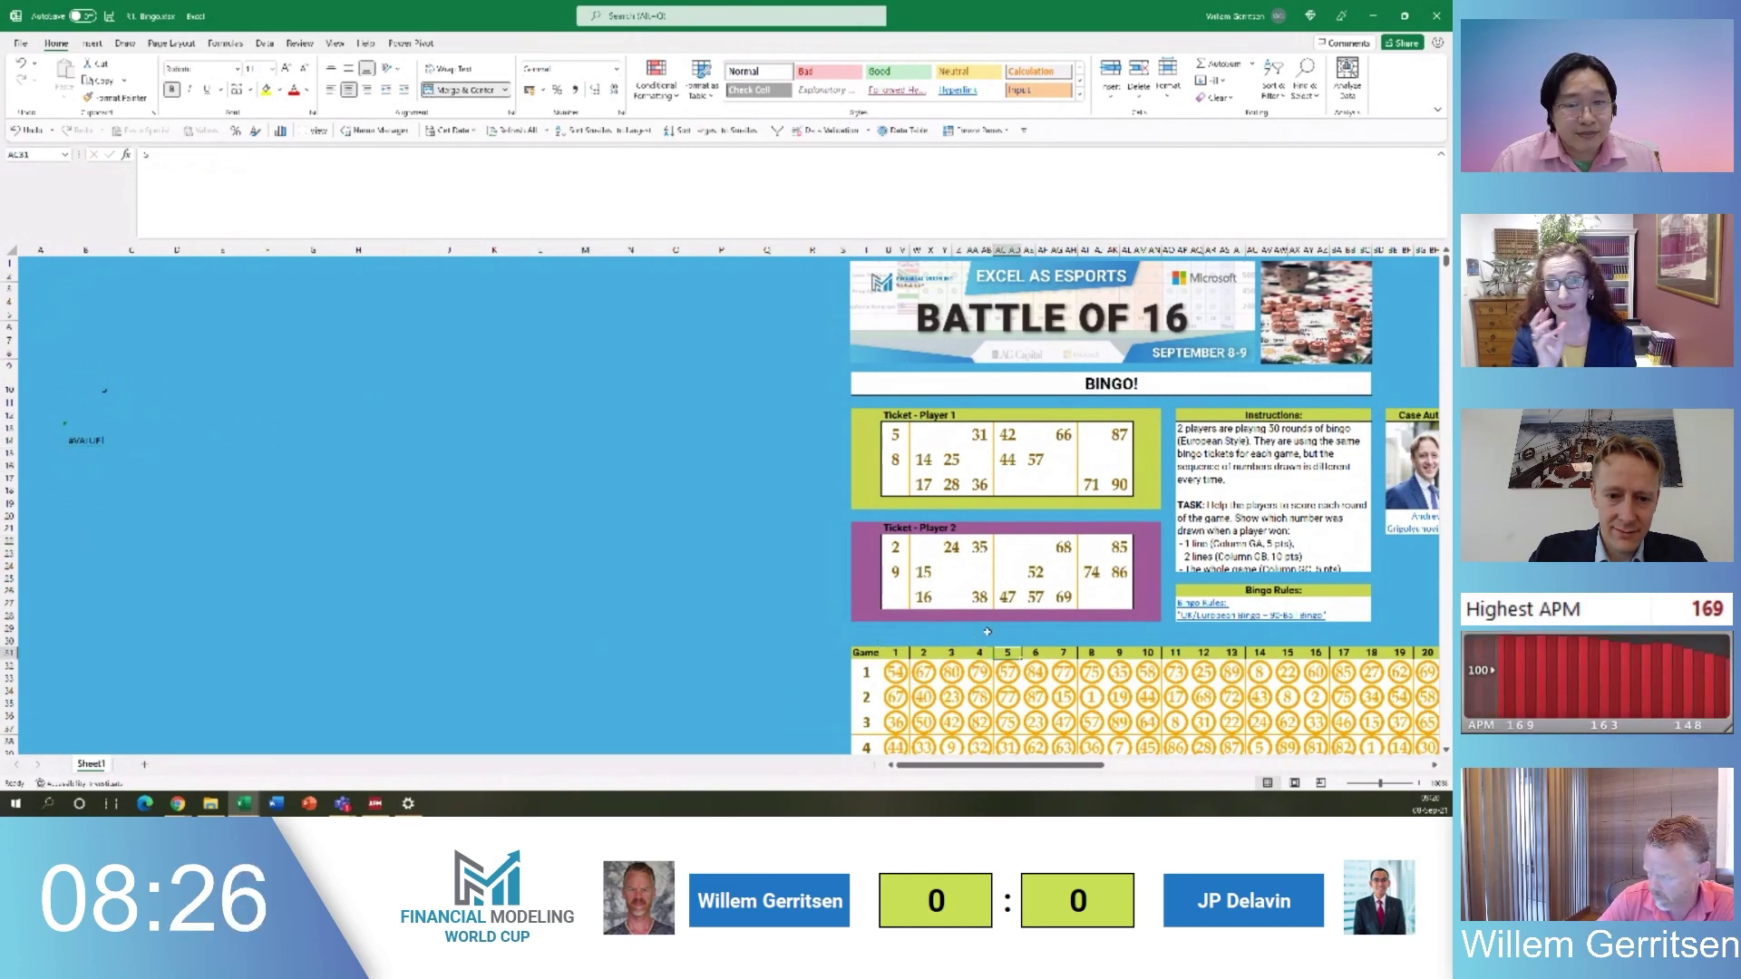
key("Right")
key("Right")
key("Right")
key("Right")
key("Right")
key("Right")
key("Right")
key("Right")
key("Right")
key("Right")
key("Right")
key("Right")
key("Right")
key("Right")
key("Right")
key("Right")
key("Right")
key("Right")
key("Right")
key("Right")
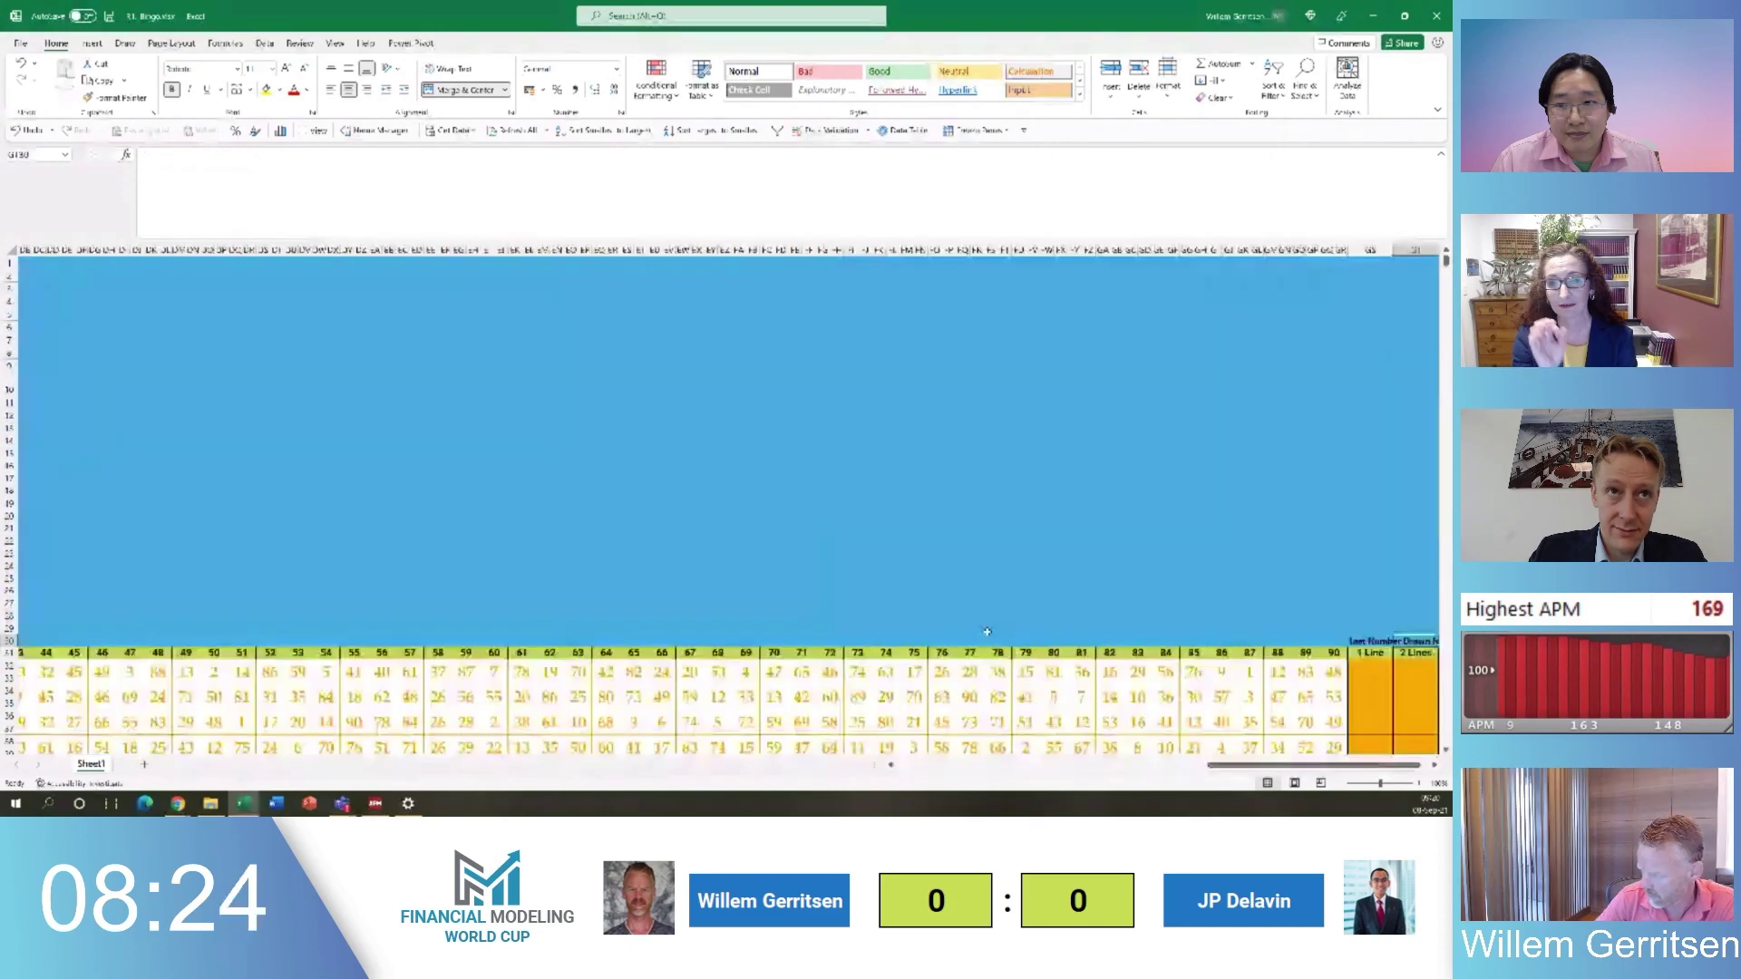
key("Down")
key("Left")
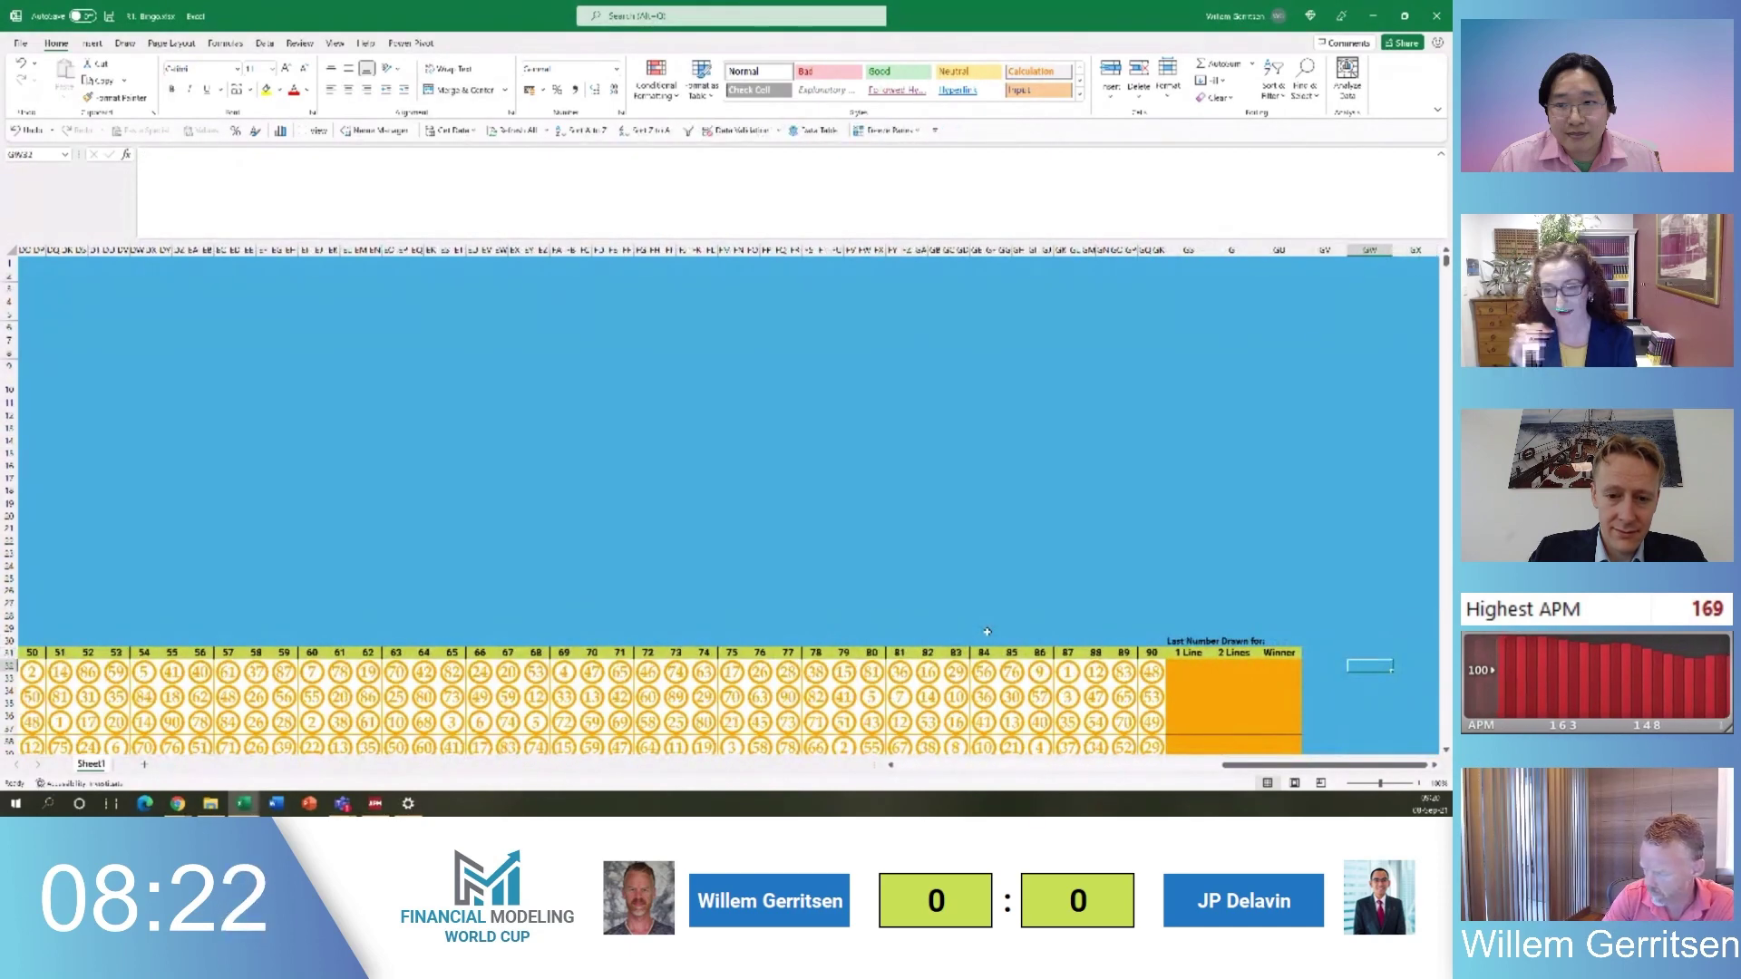
type("=filter(a32")
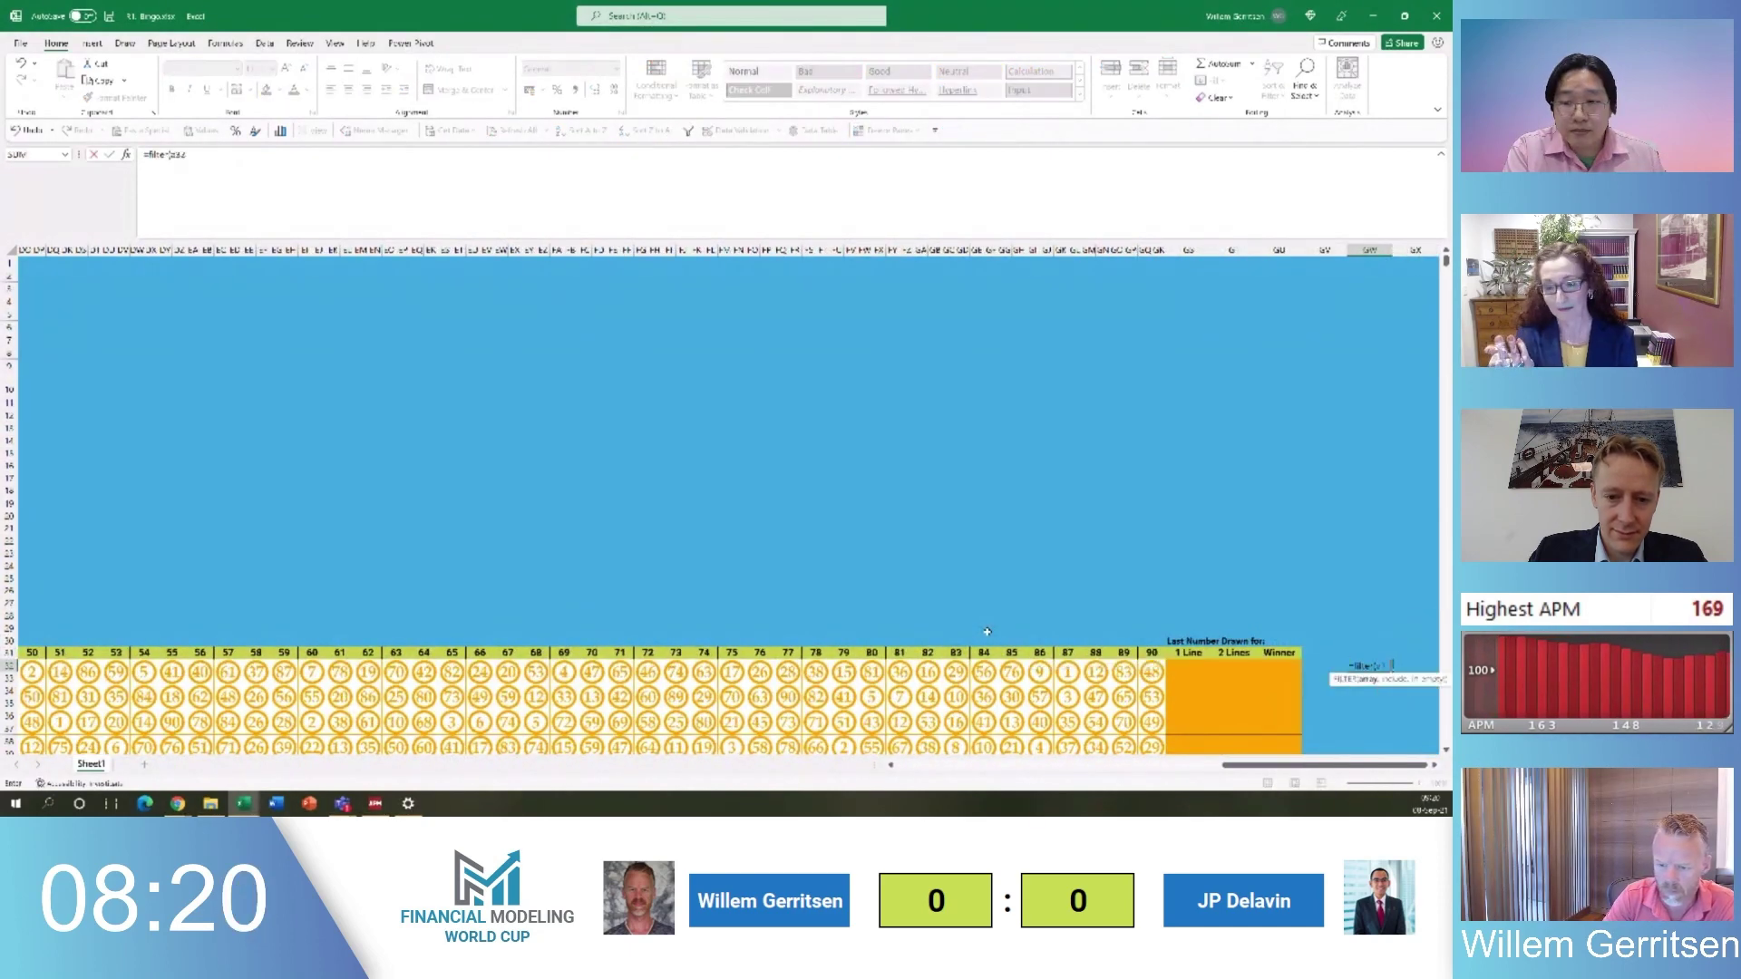
type(":gp")
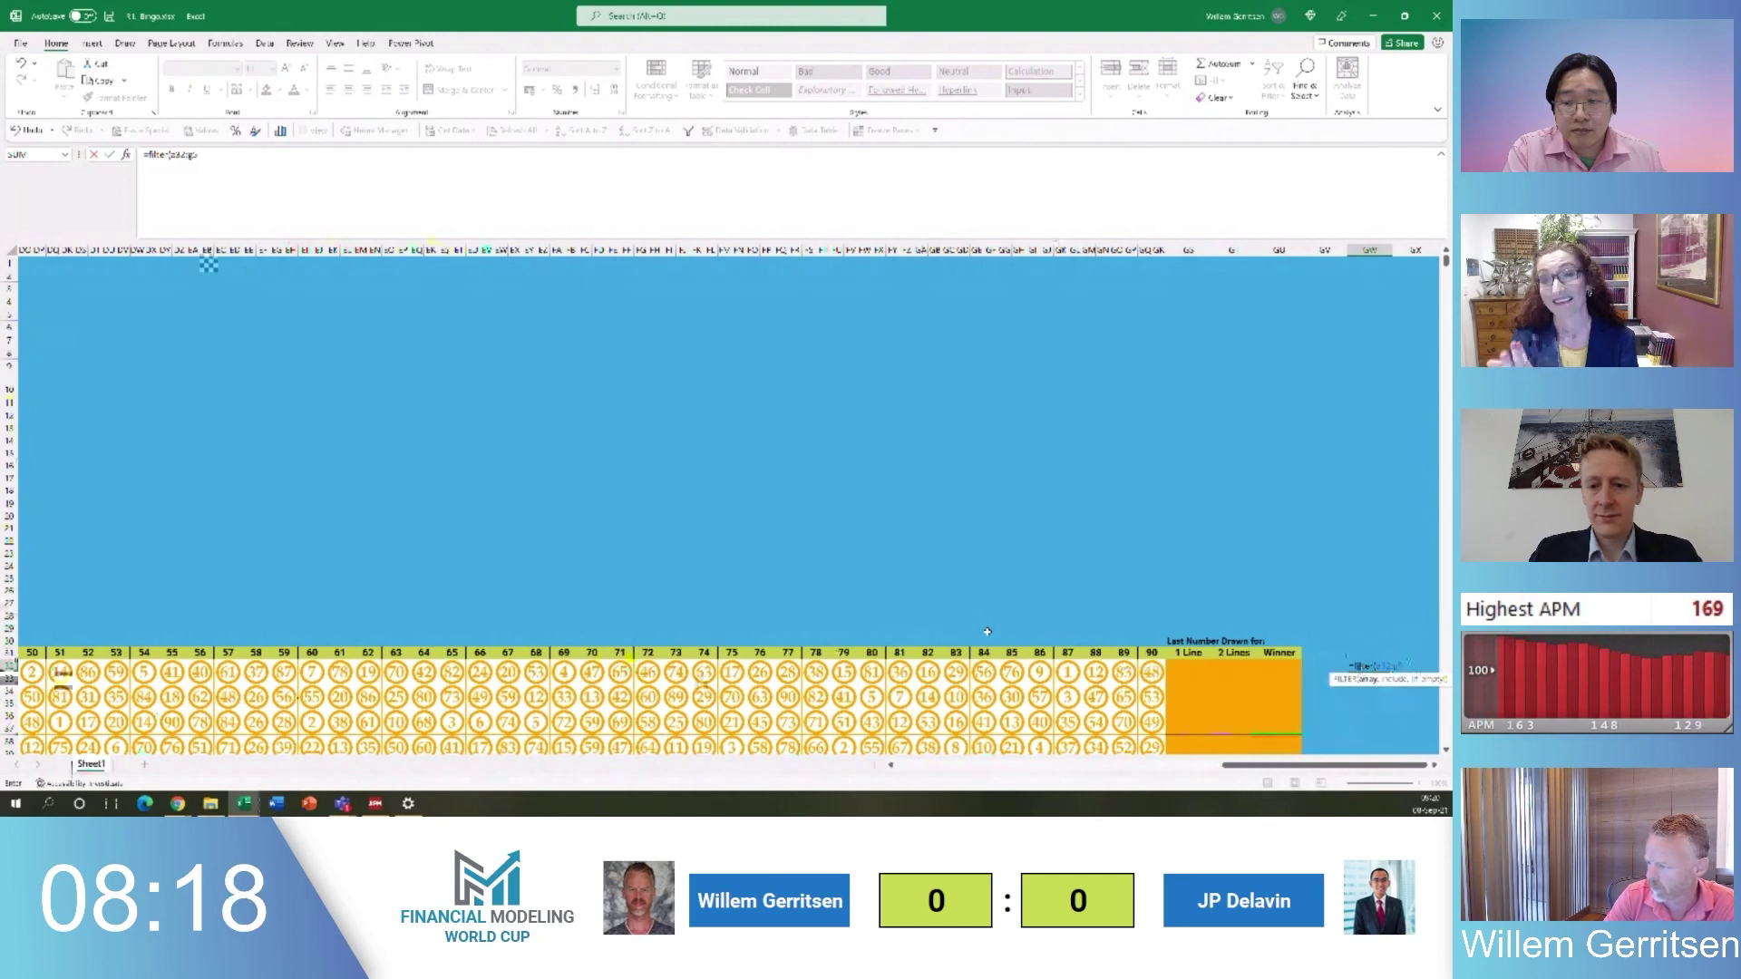
type("3")
key("BackSpace")
key("BackSpace")
key("BackSpace")
key("BackSpace")
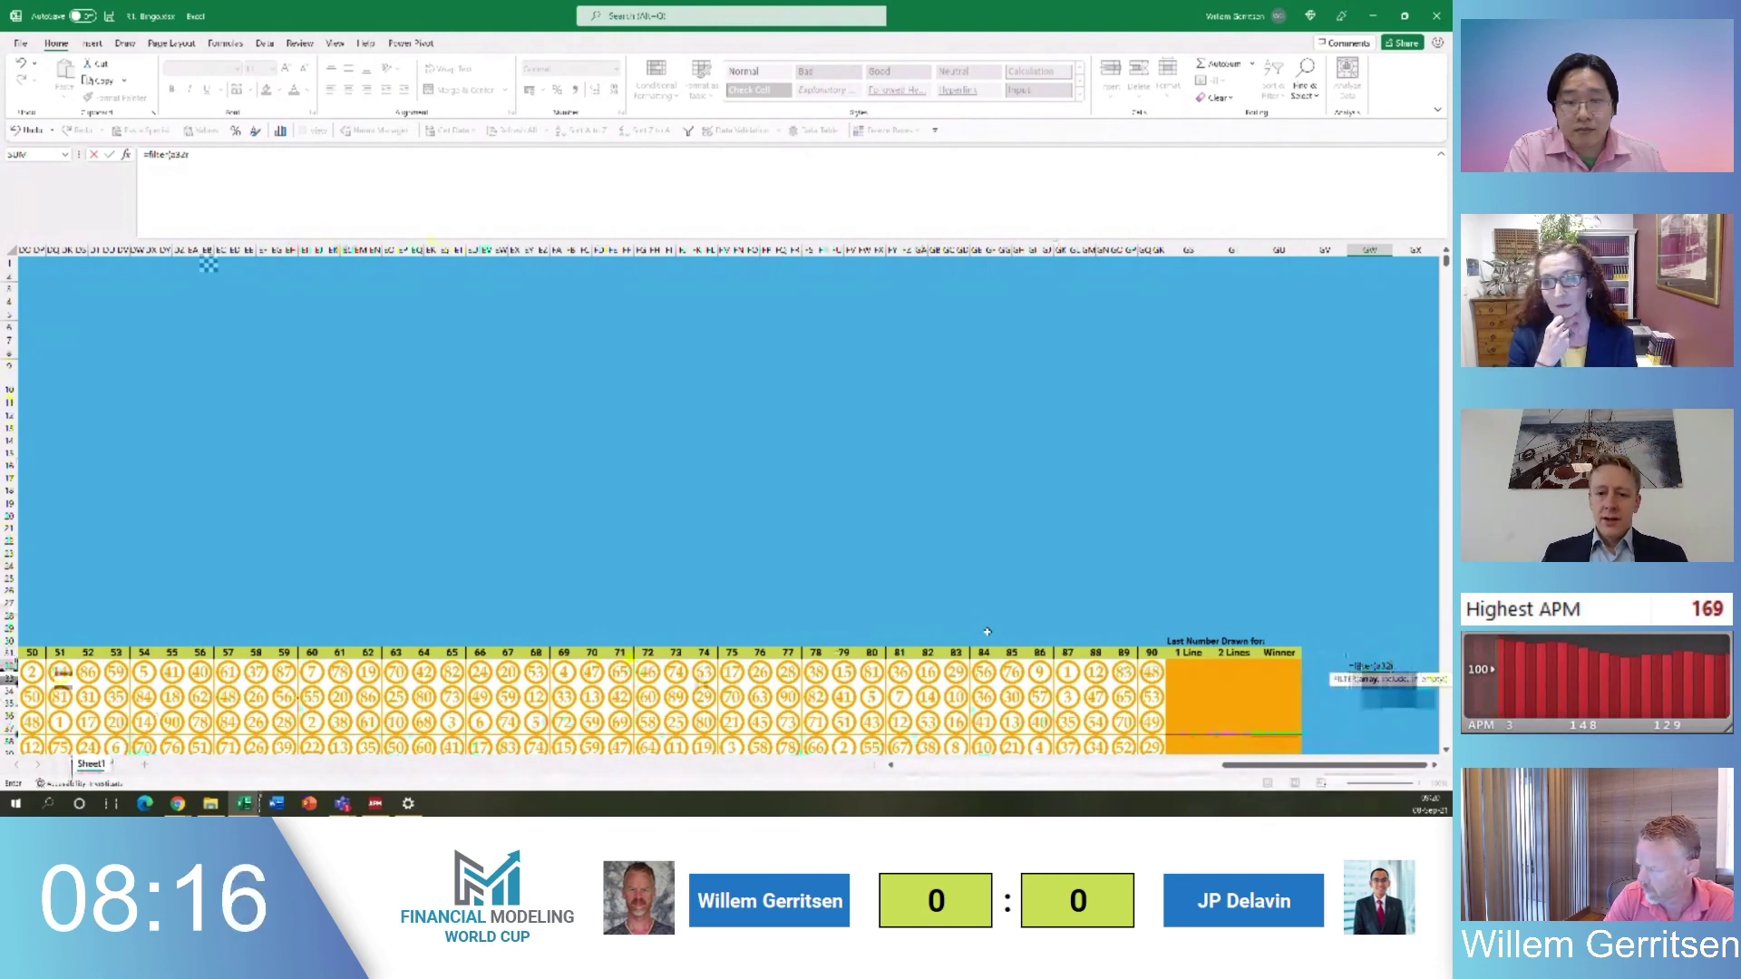
type(":gr32")
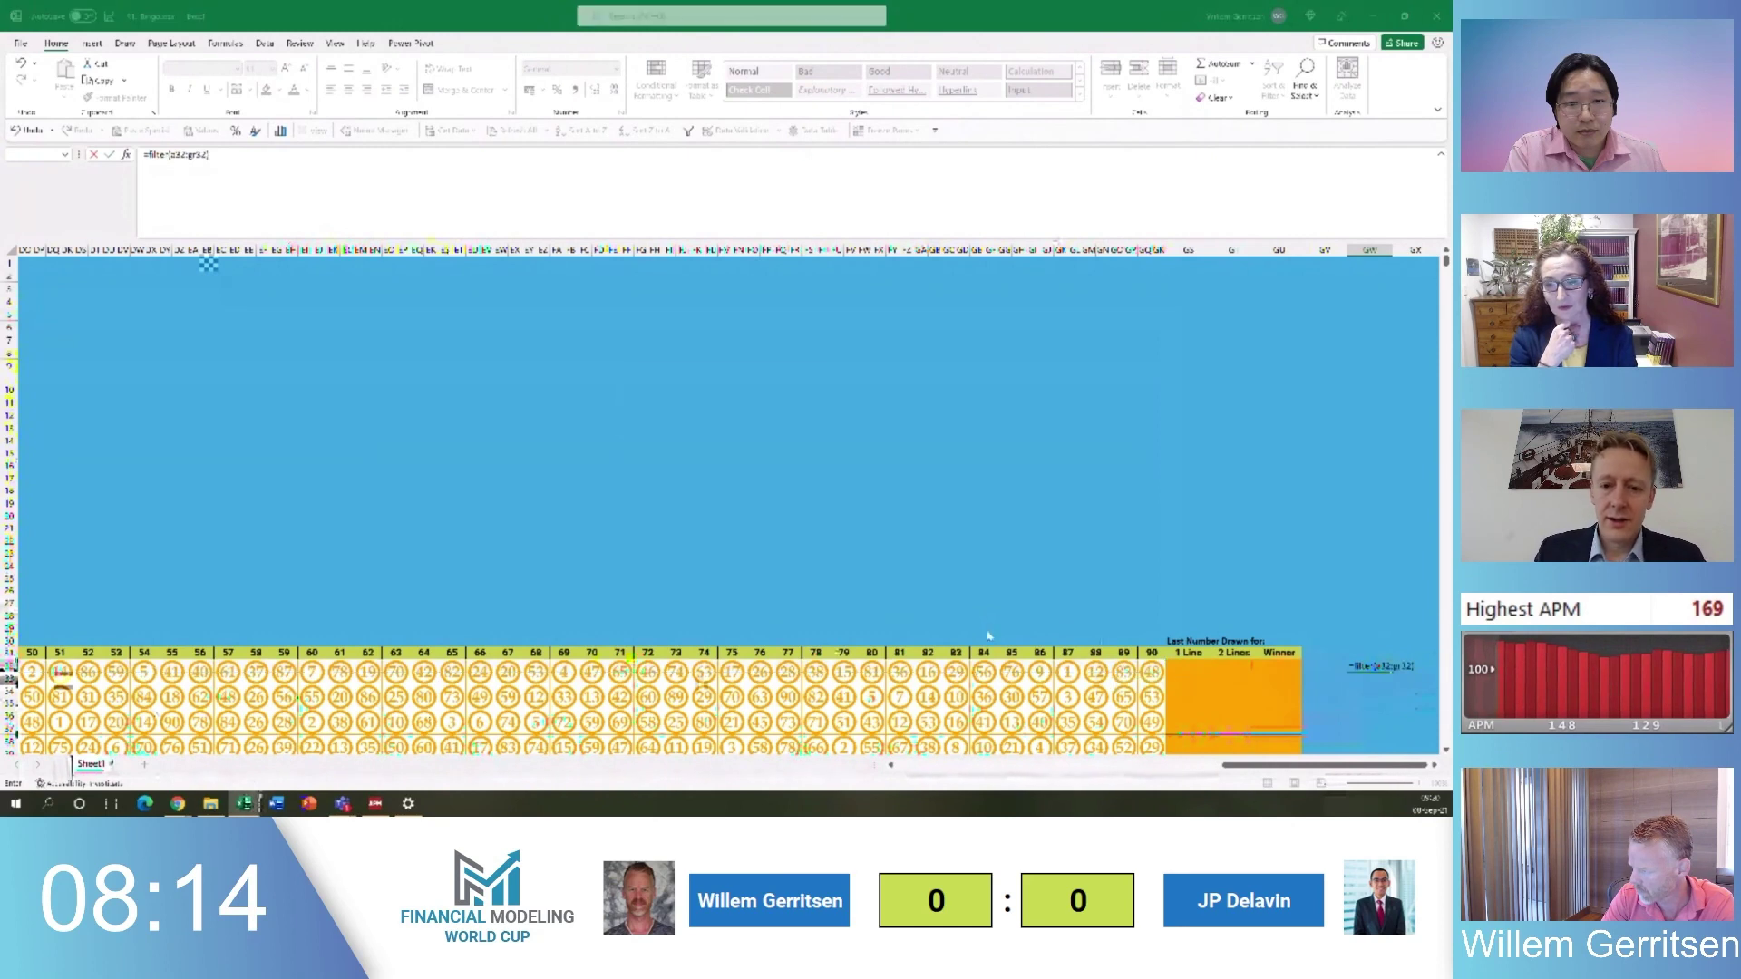
key("Return")
key("Return")
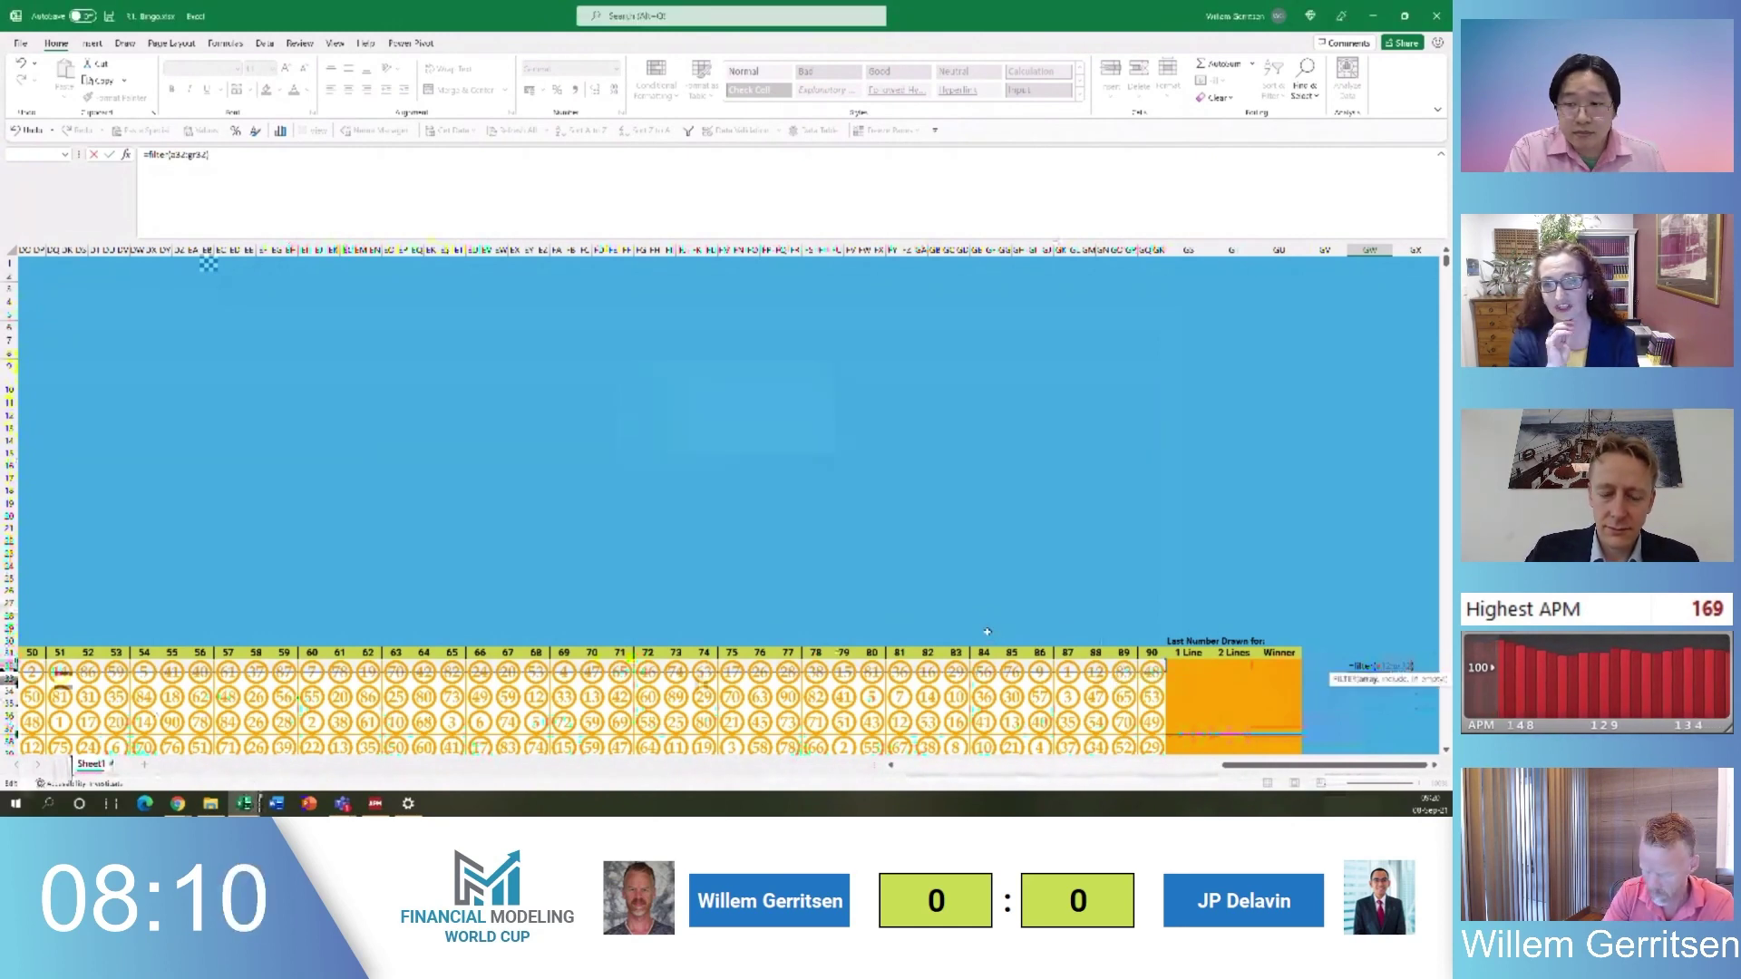
type(",a32:g")
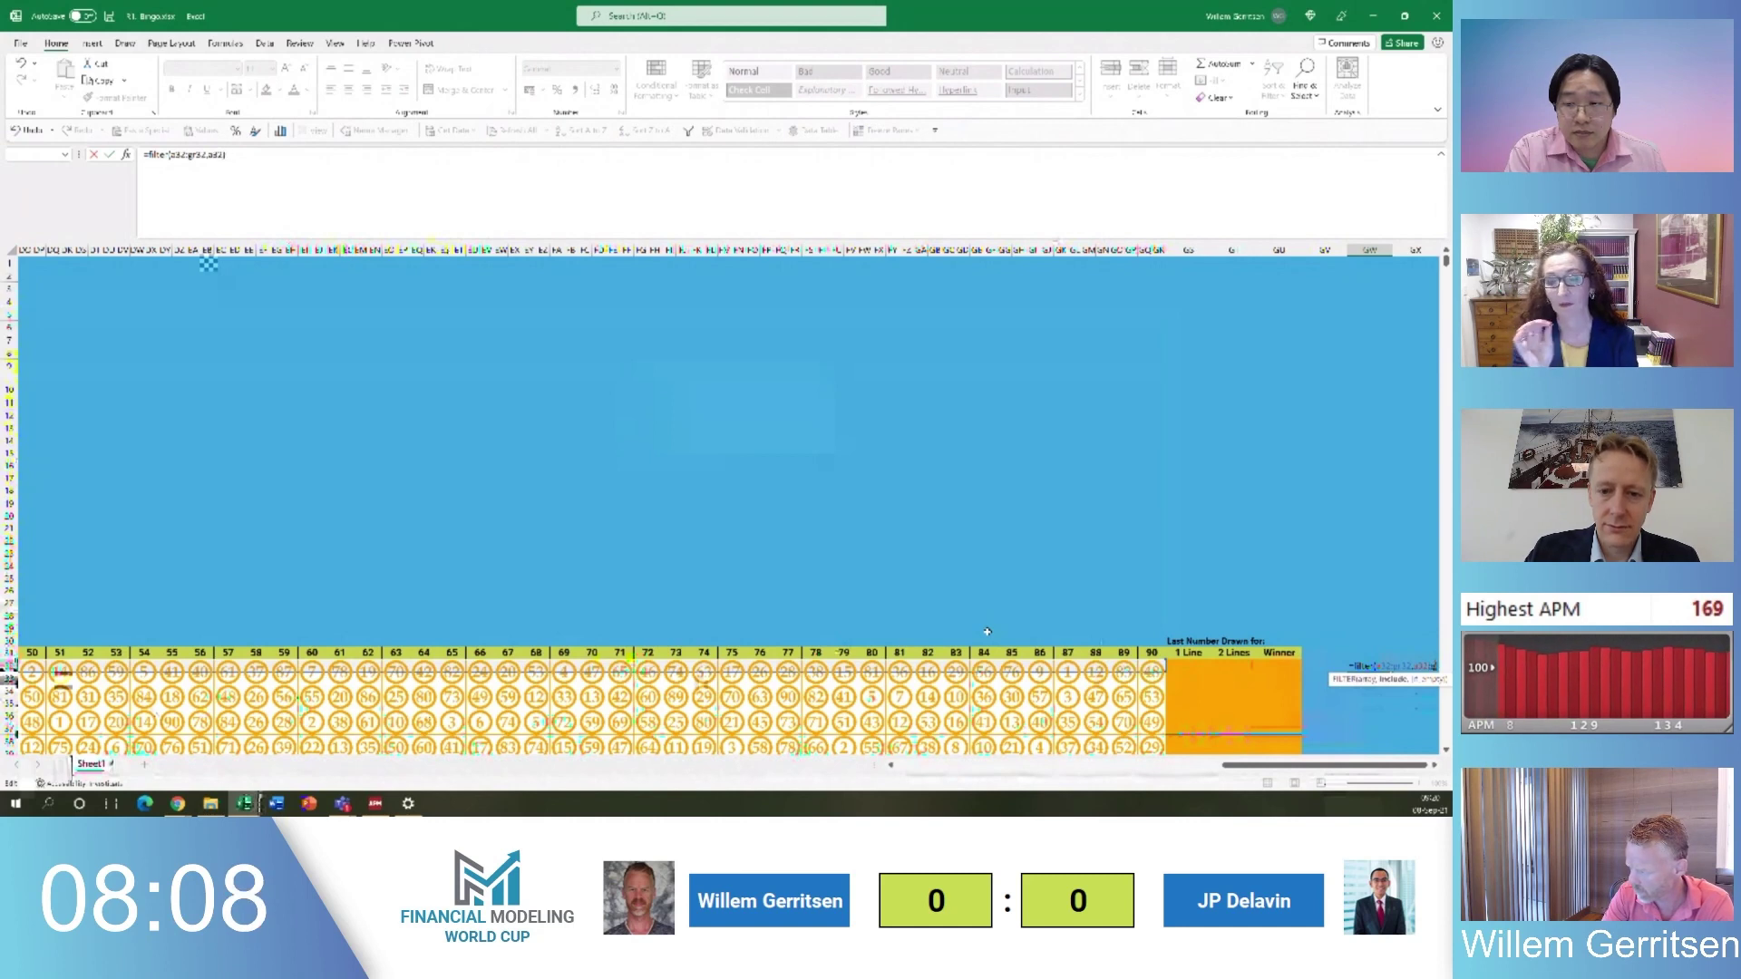
type("r3")
key("BackSpace")
key("BackSpace")
key("BackSpace")
type("r32")
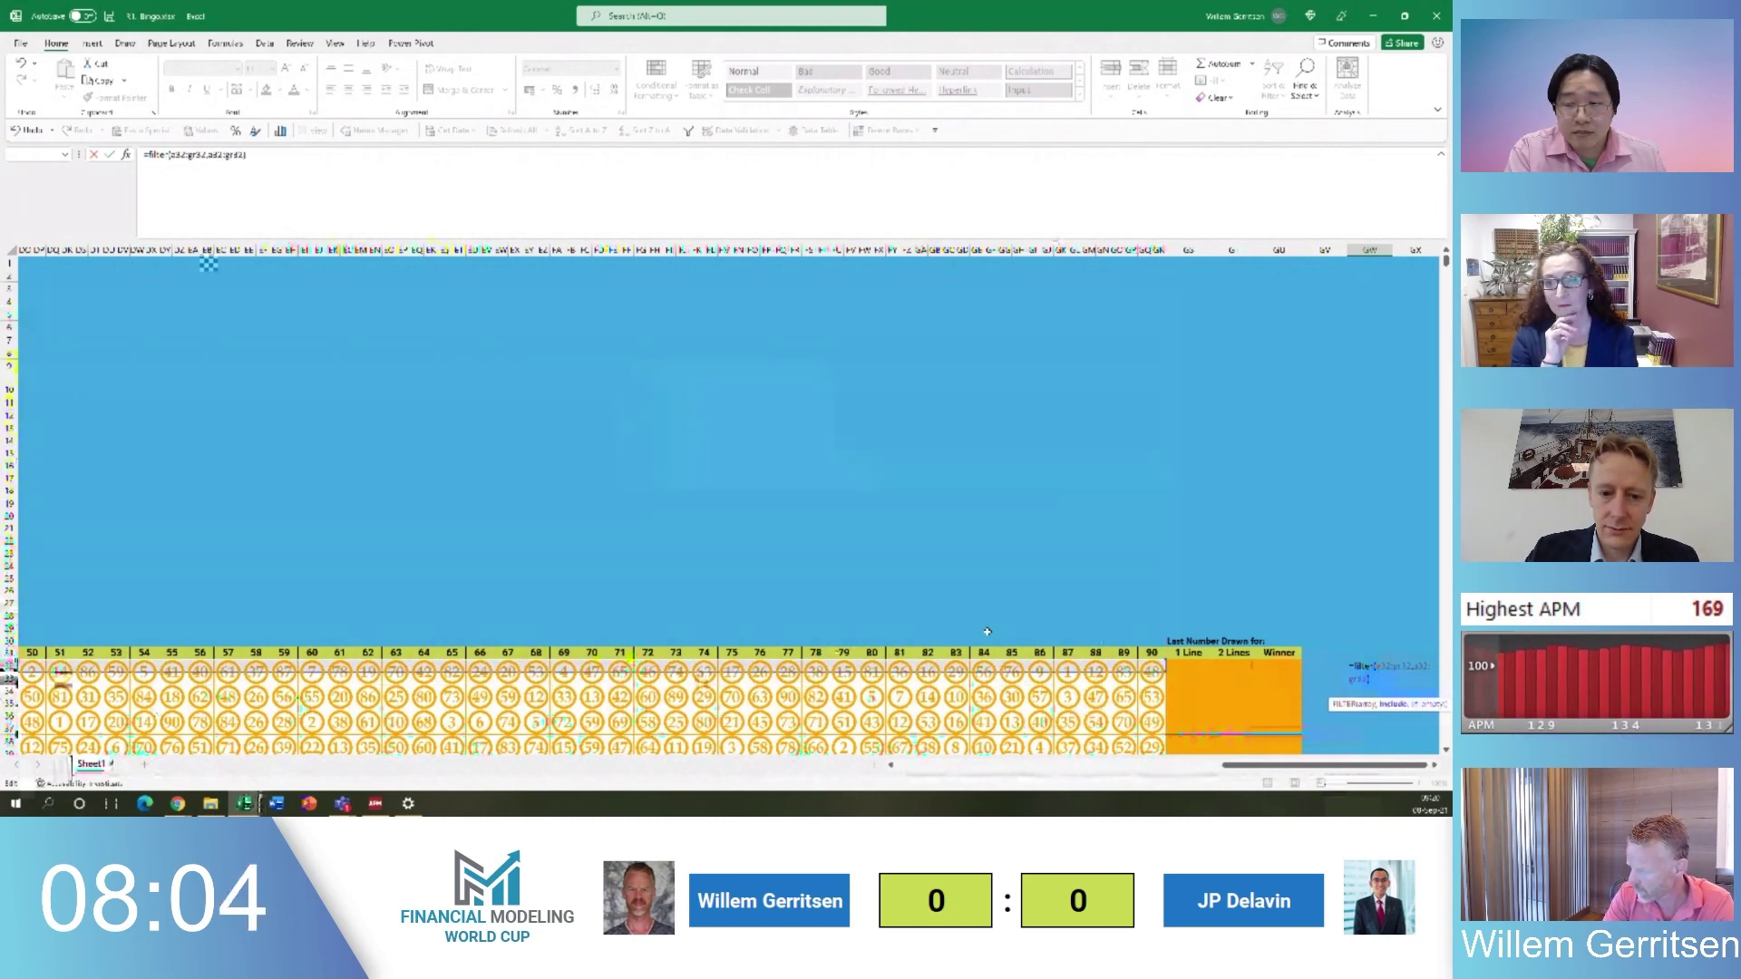
type("<>\"\")")
key("Return")
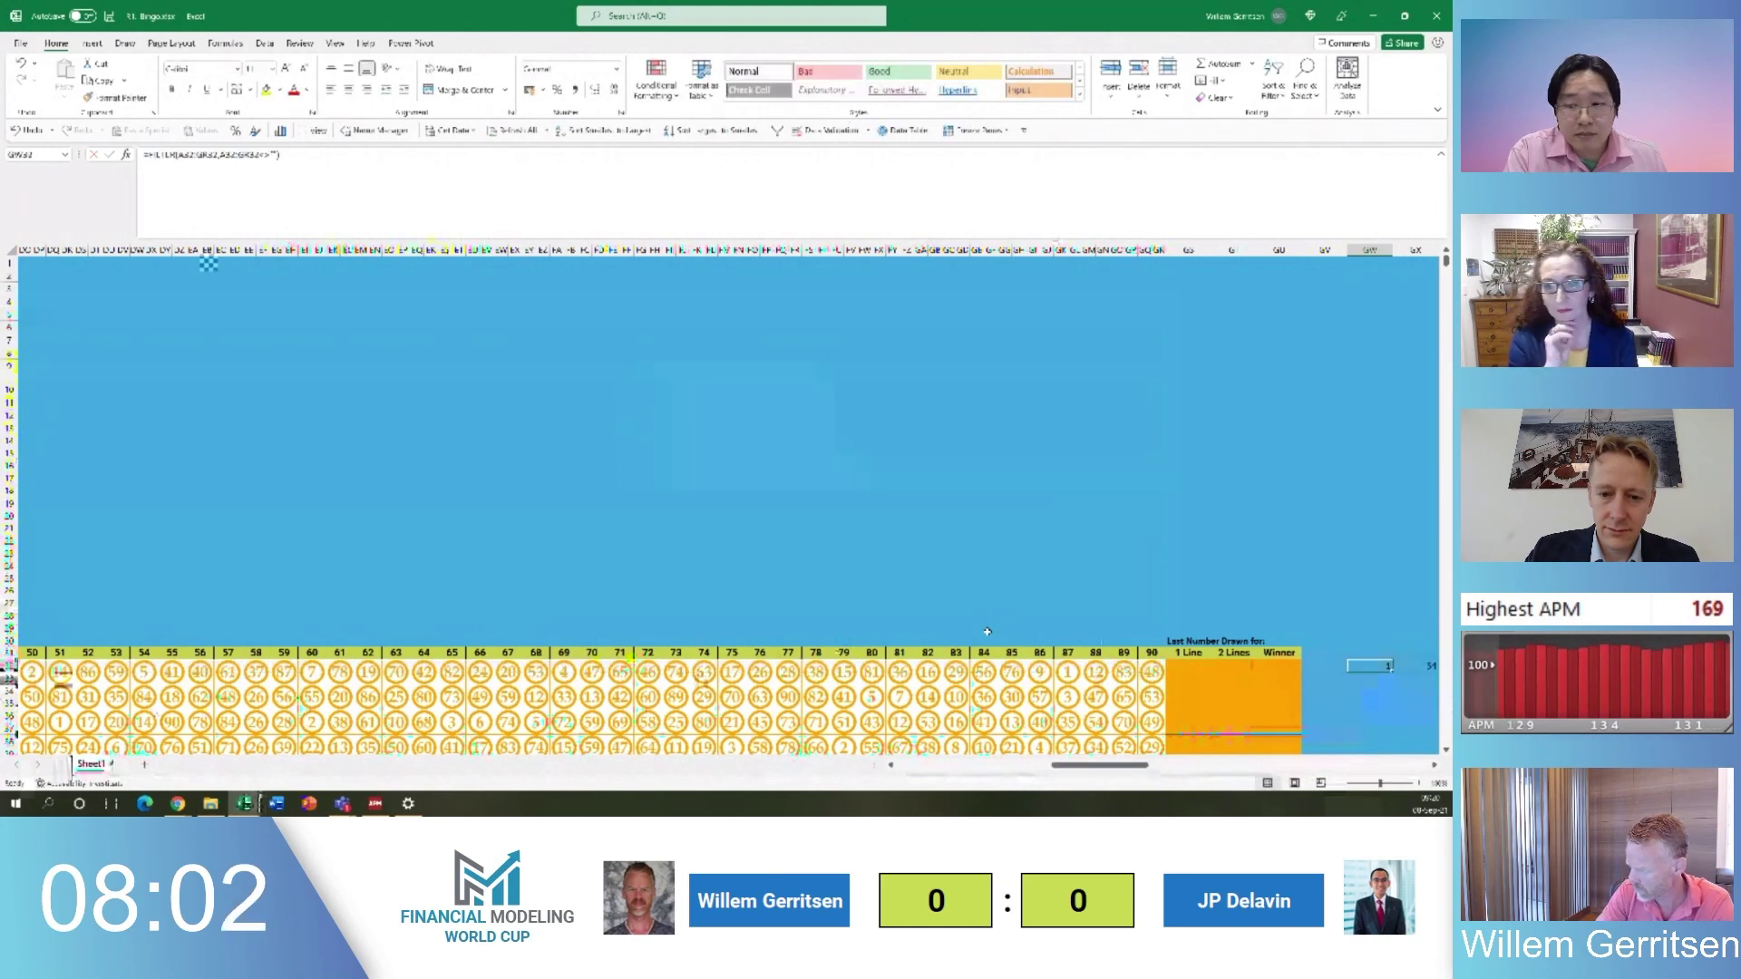
scroll(987, 631, "right", 2)
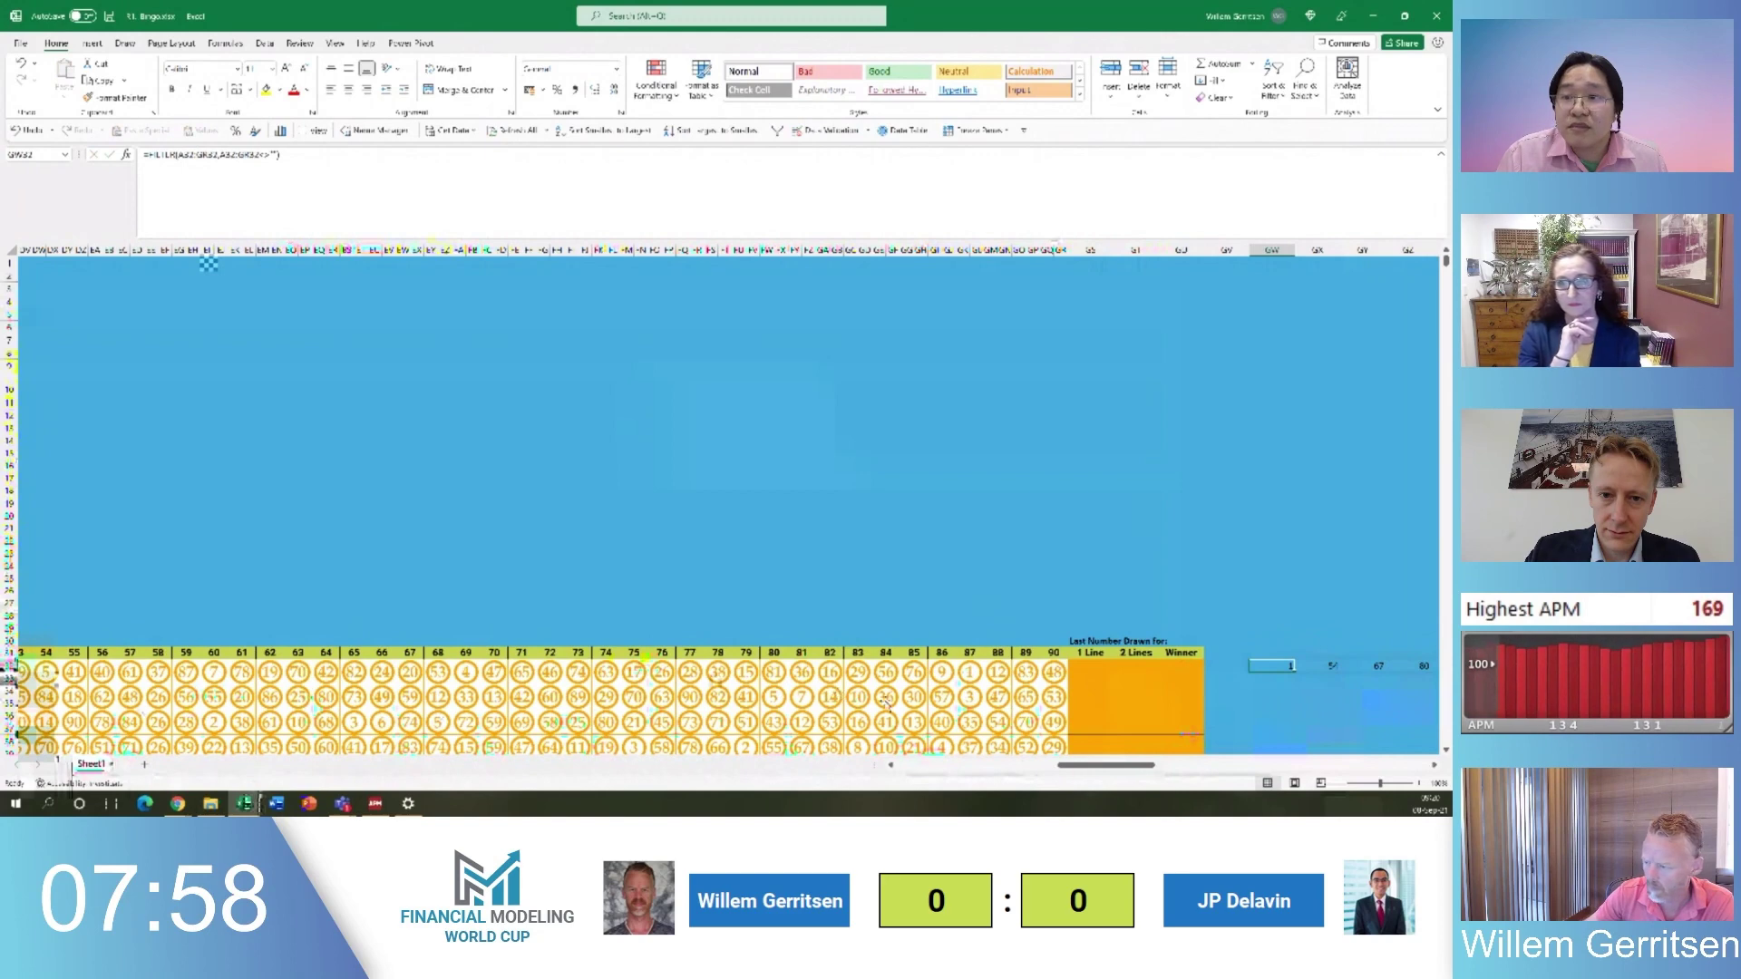
Check in which column the first draw starts beside the Game column, and go back to the FILTER formula in GW32
left_click(904, 623)
key("Left")
key("ctrl+Left")
key("Down")
key("Down")
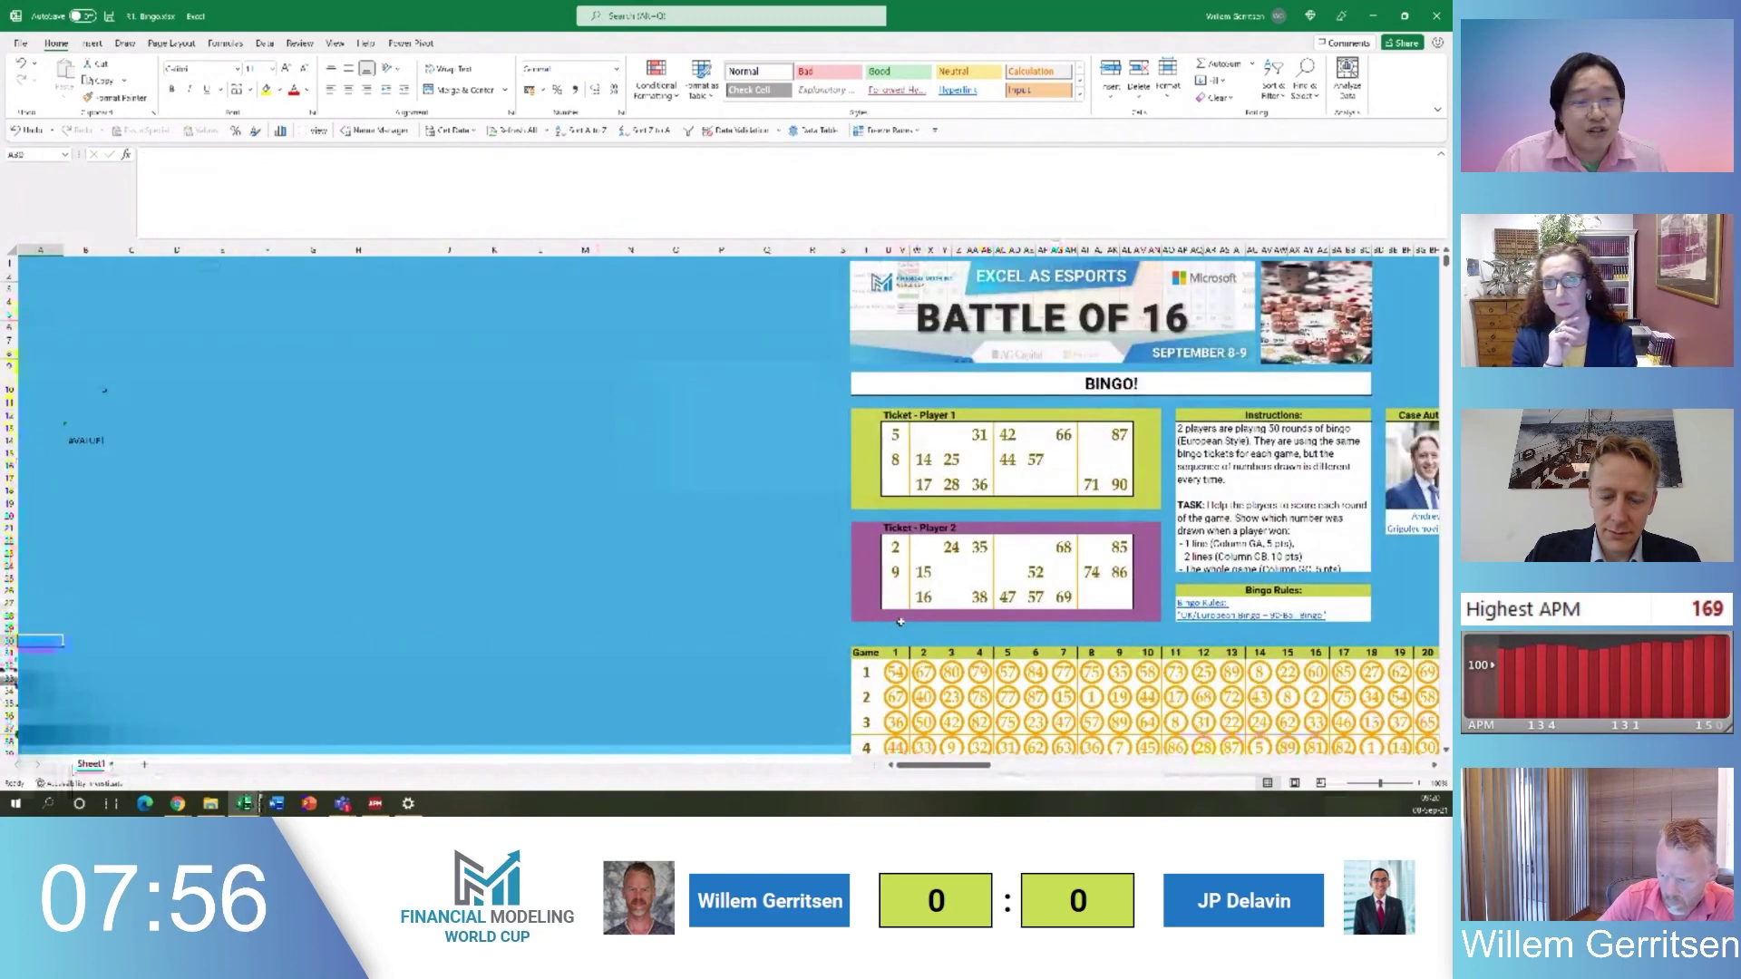
key("Right")
key("Right")
key("Right")
key("Down")
key("Down")
key("Right")
key("Right")
key("Right")
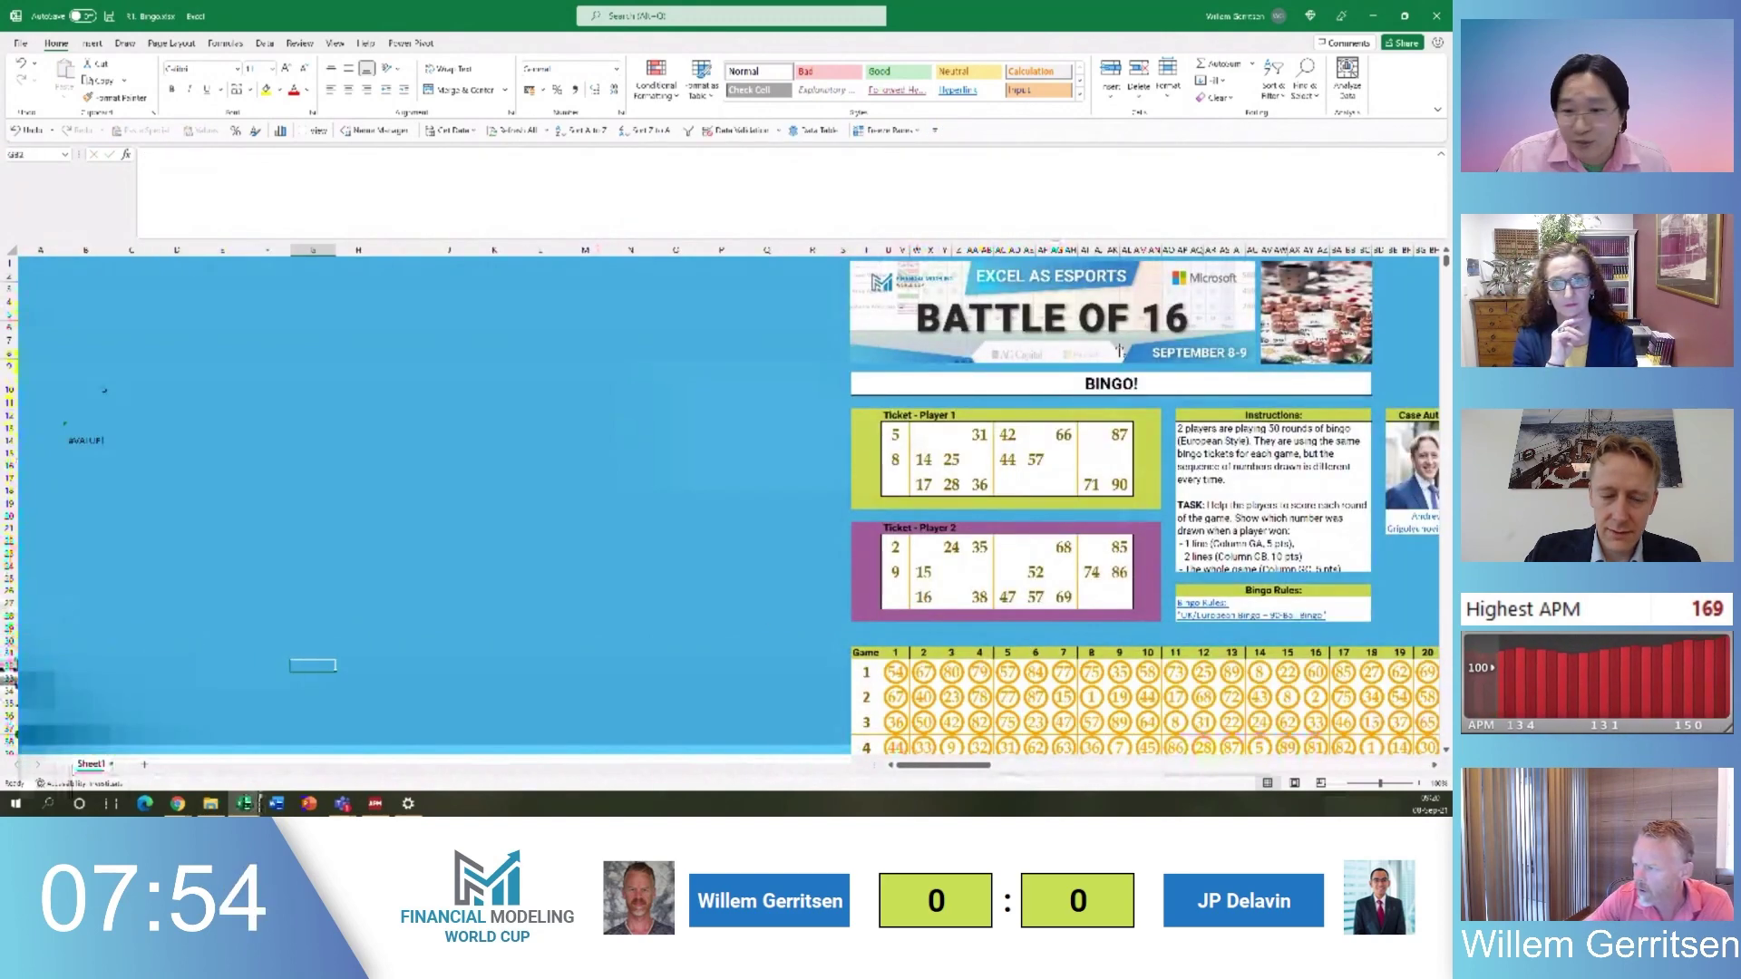
key("ctrl+Right")
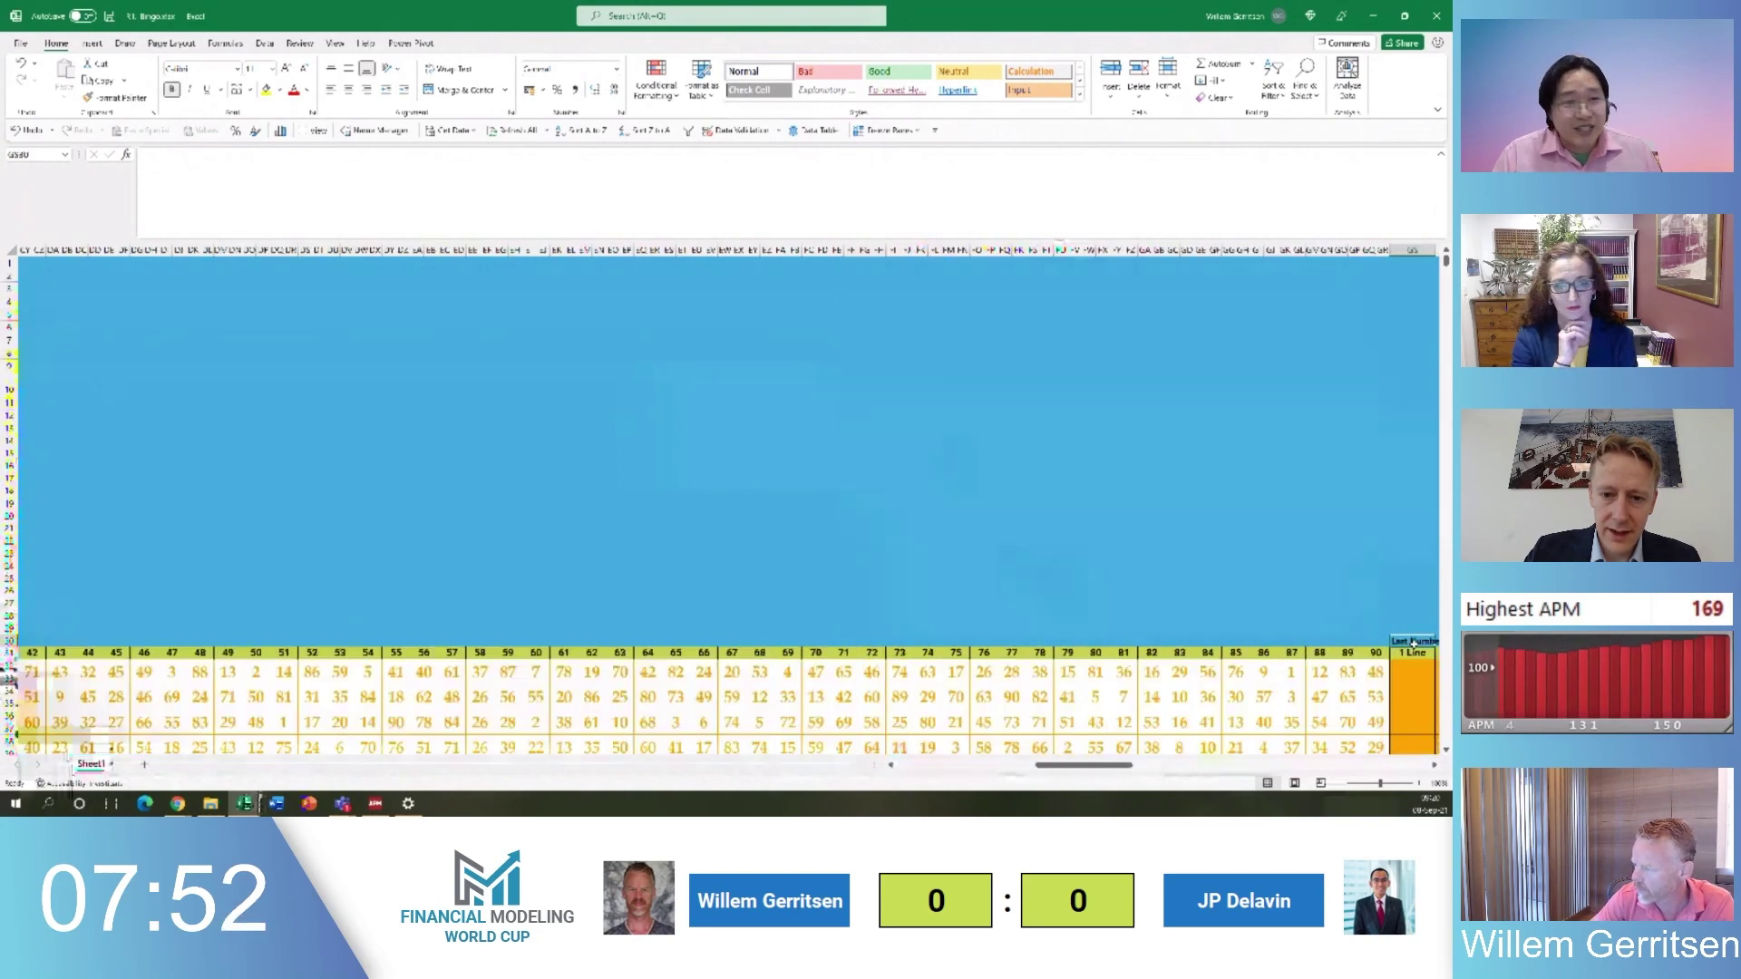
key("Right")
key("Right")
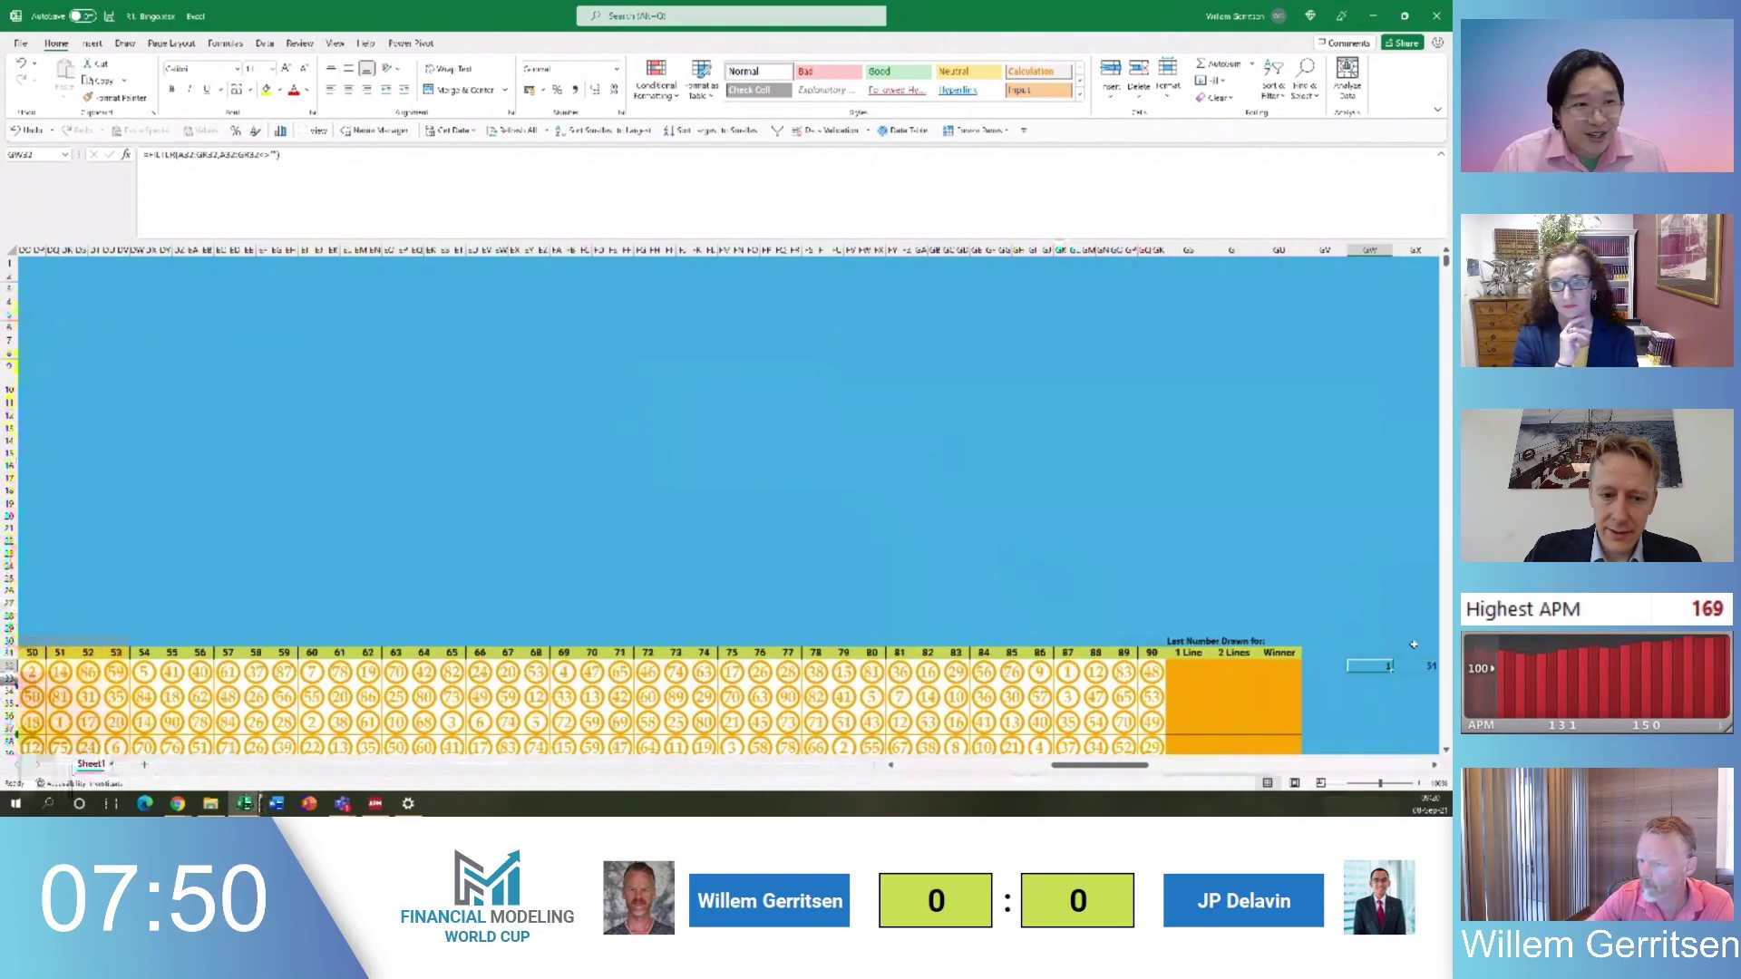
Change both ranges in the GW32 FILTER formula to U32:GR32 so the game number is left out
left_click(180, 155)
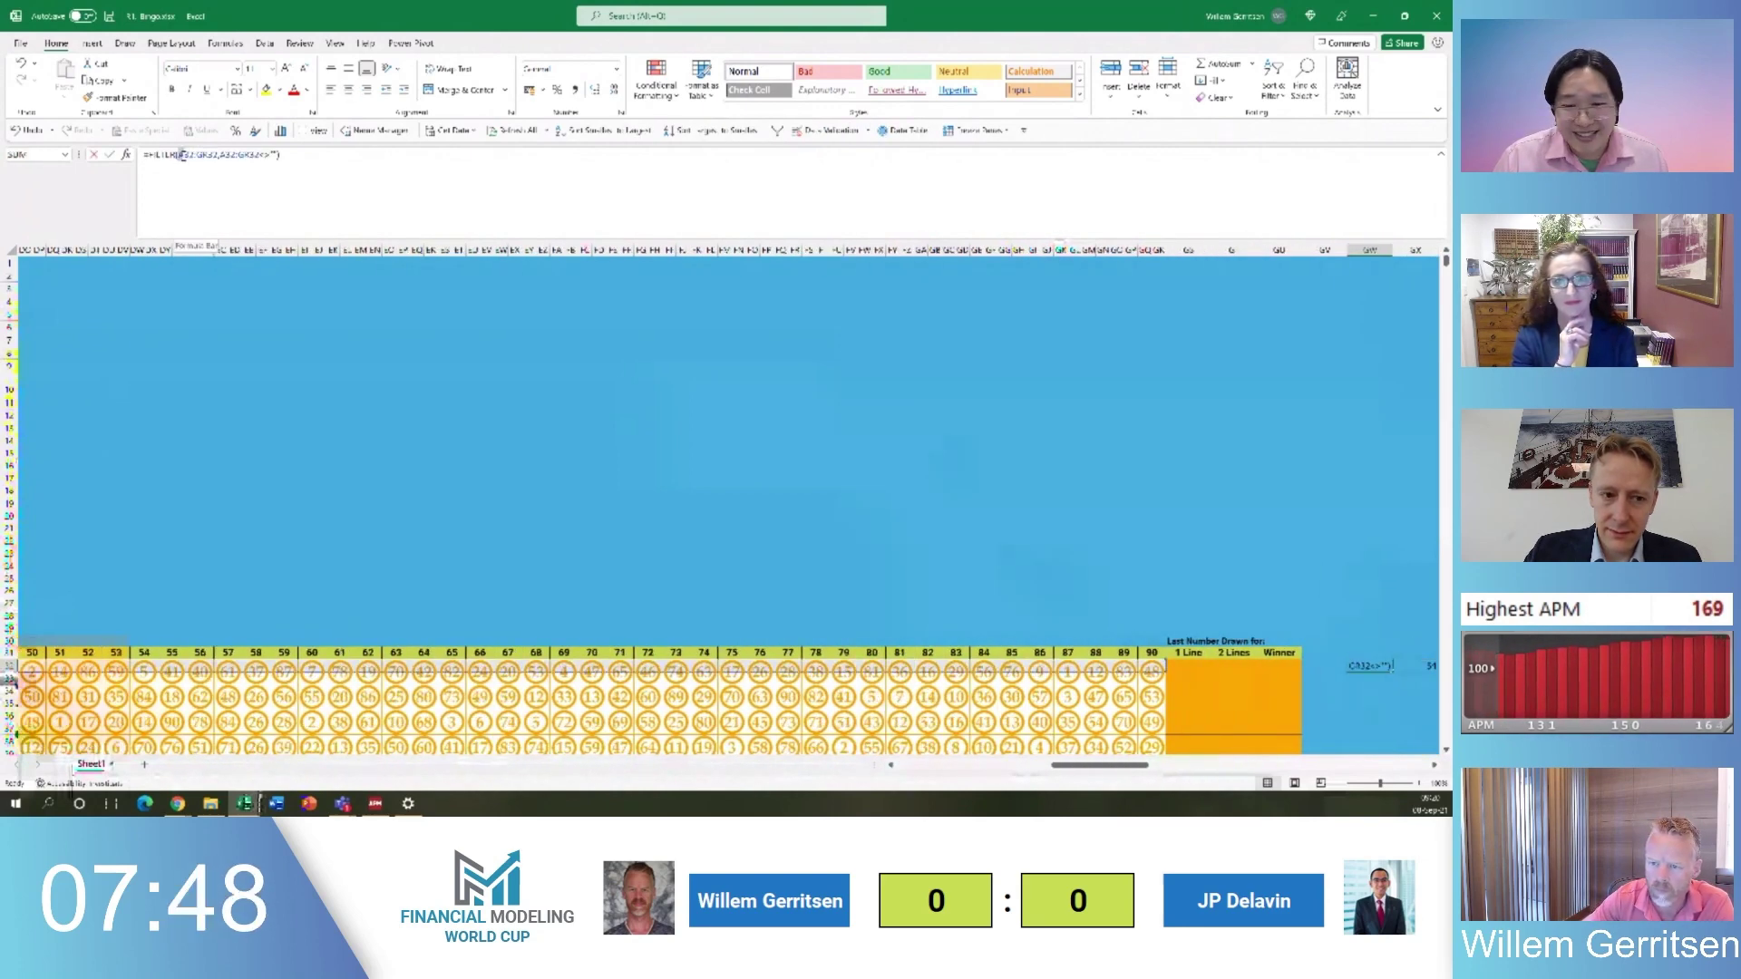
type("u")
left_click(198, 154)
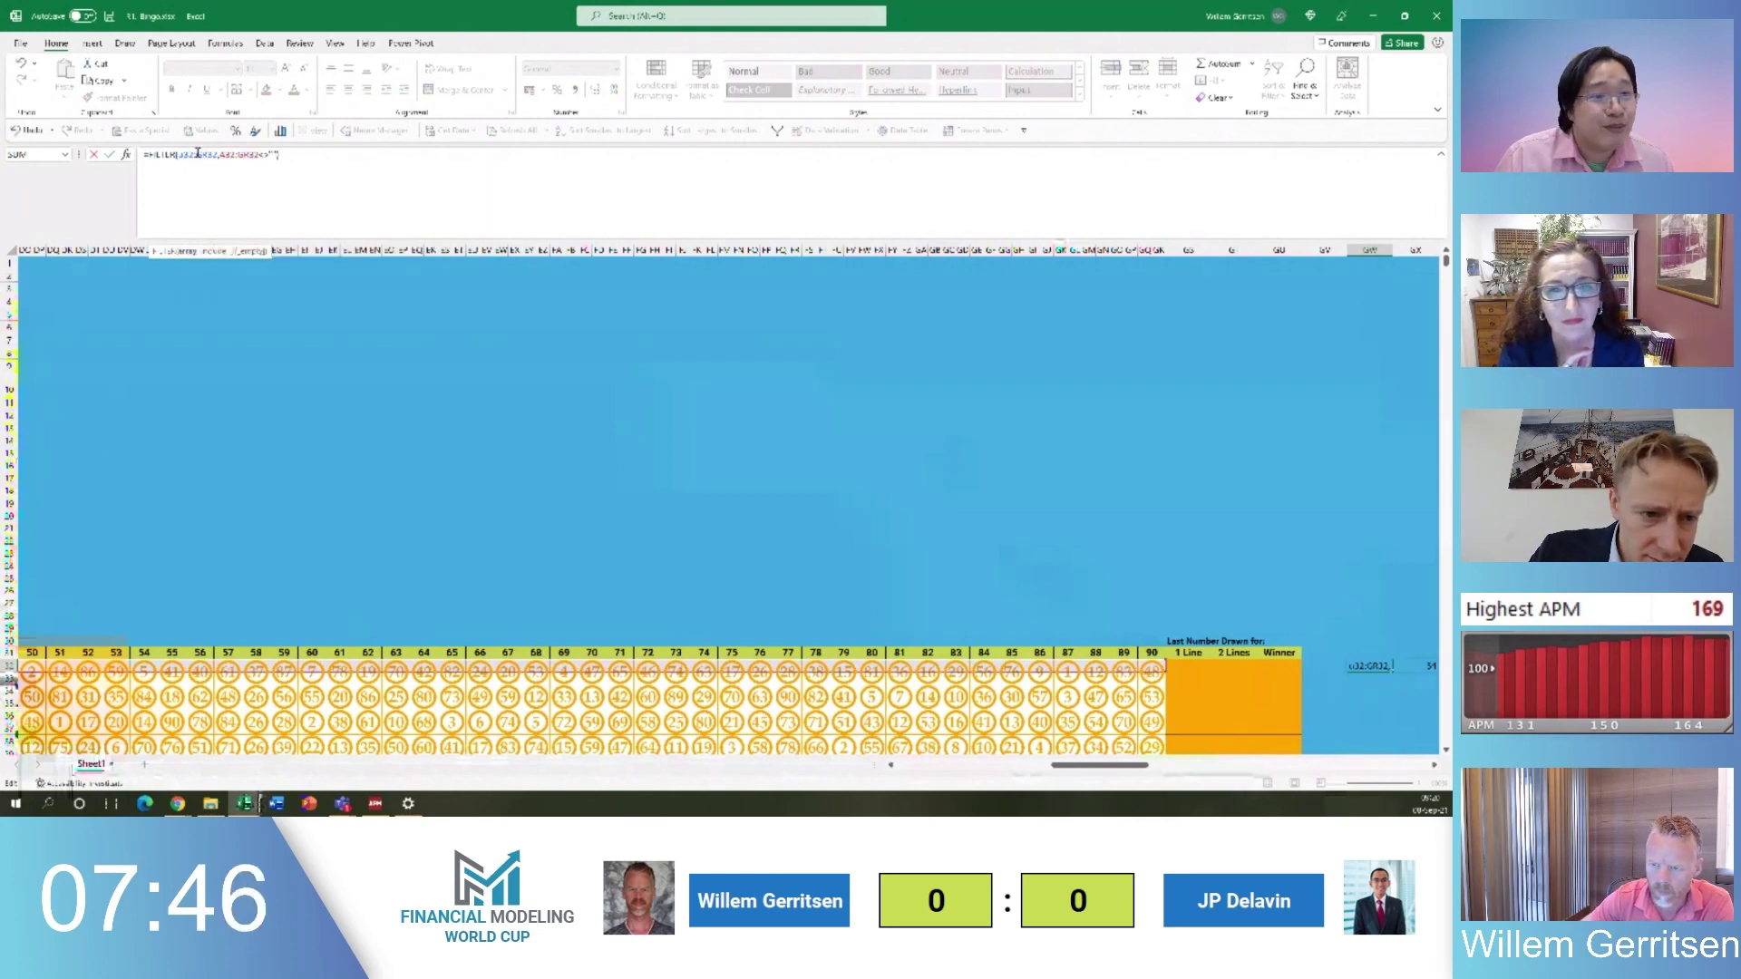
type("U")
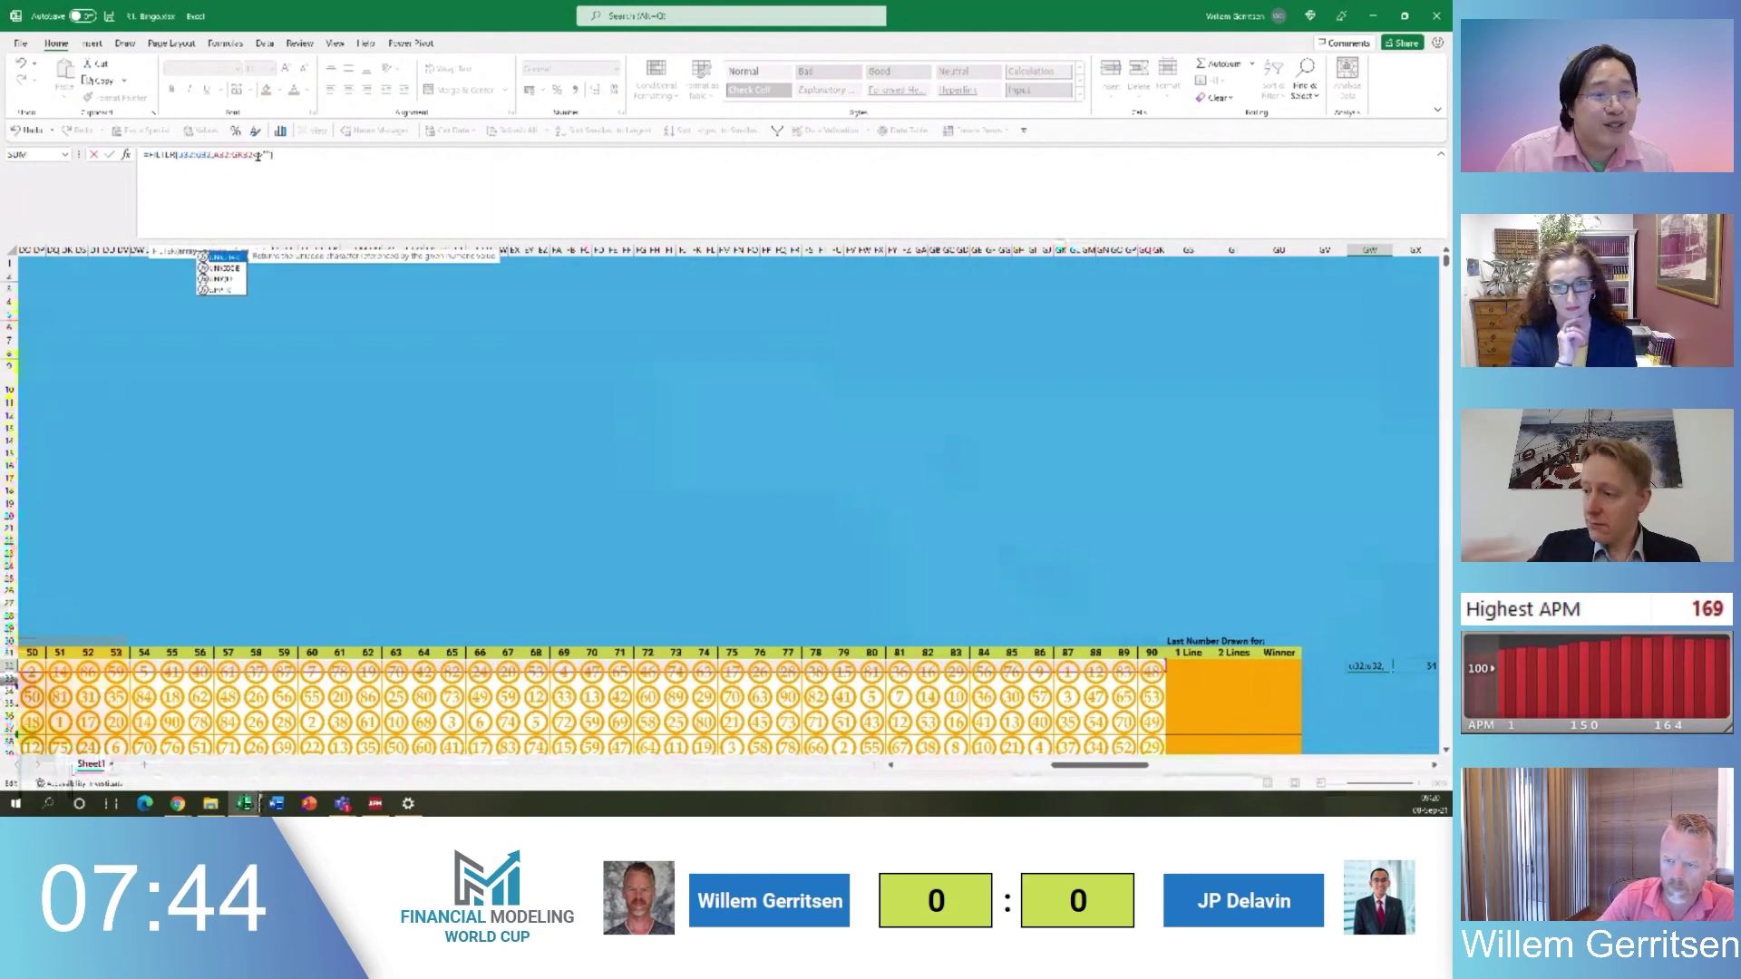
left_click_drag(213, 154, 202, 155)
type("u32:")
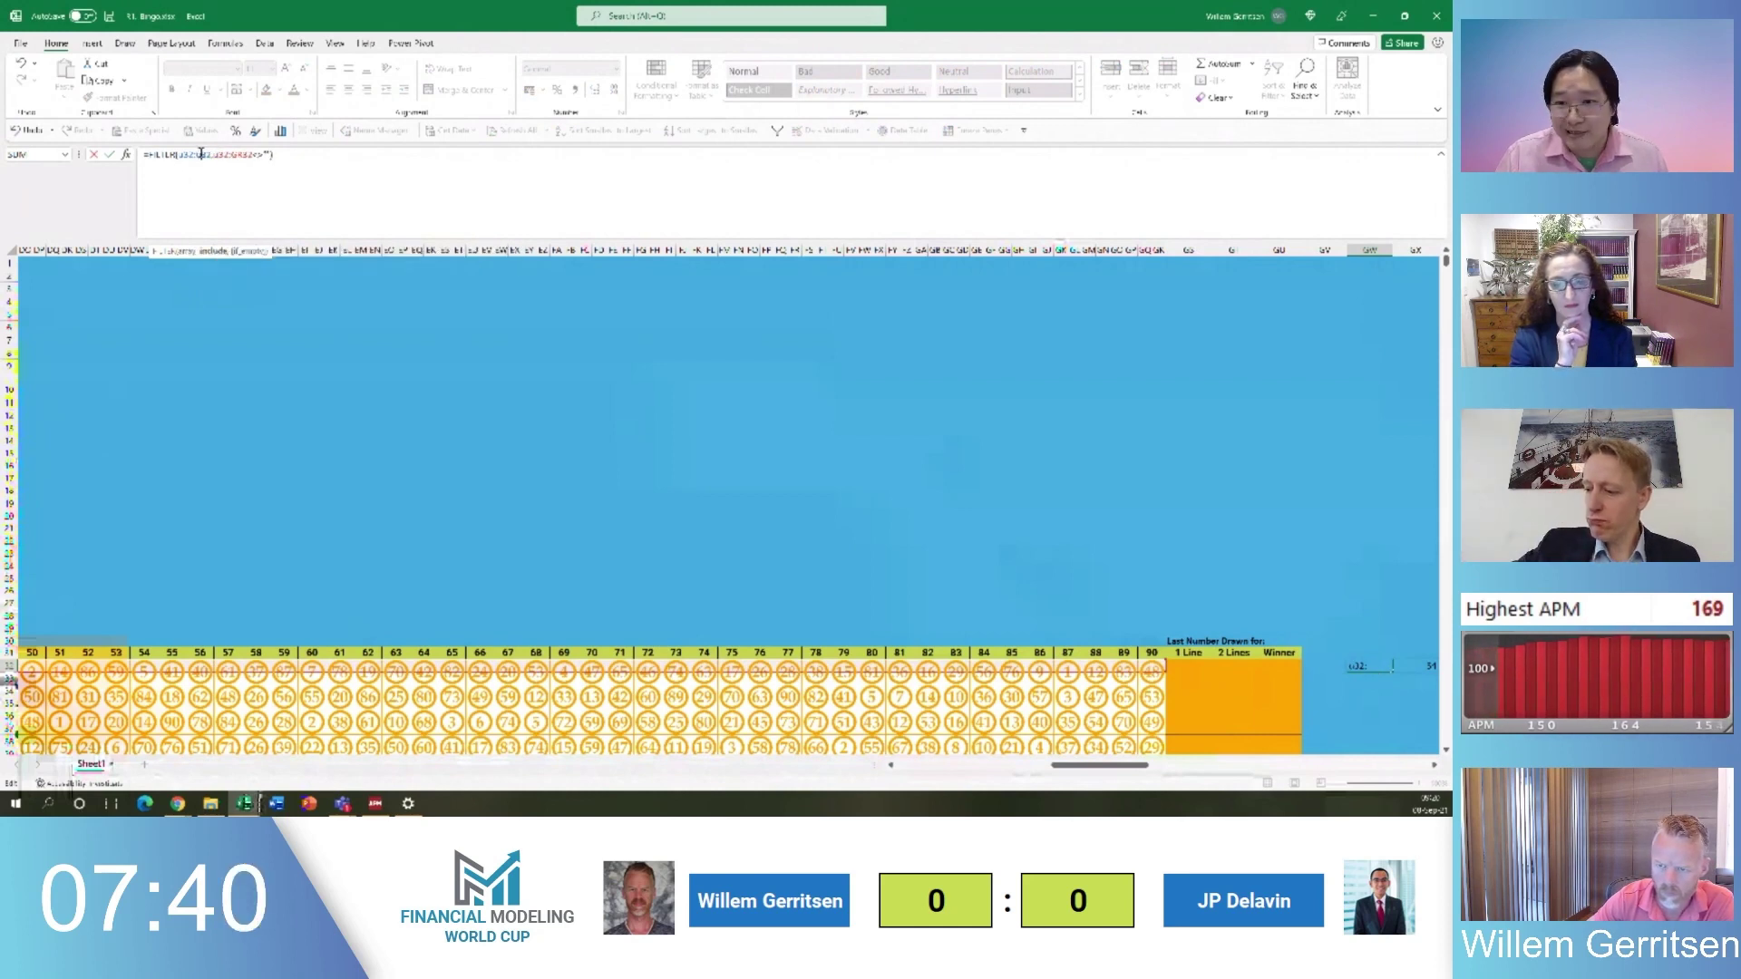
type("gr")
key("Return")
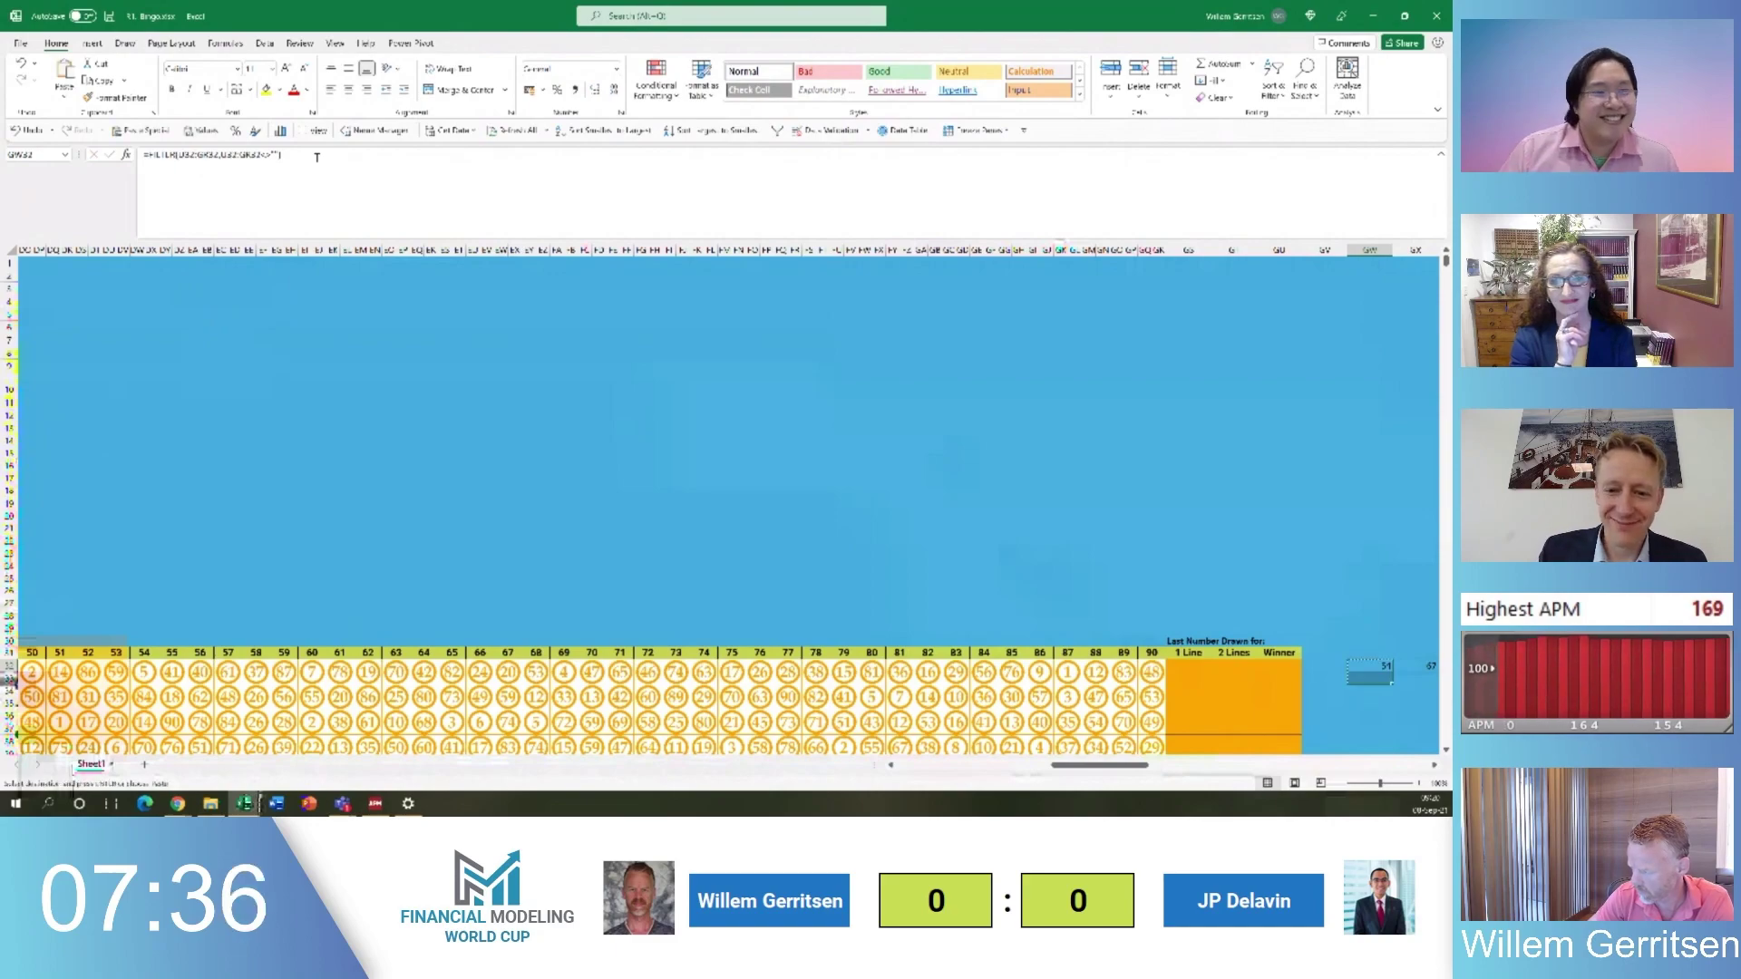
Extend the selection down column GW alongside the game rows as the destination for the copied FILTER formula from GW32
key("shift+Down")
key("shift+Down")
key("shift+Down")
key("shift+Down")
key("shift+Down")
key("shift+Down")
key("shift+Down")
key("shift+Down")
key("shift+Down")
key("shift+Down")
key("shift+Down")
key("shift+Down")
key("shift+Down")
key("shift+Down")
key("shift+Down")
key("shift+Down")
key("shift+Down")
key("shift+Down")
key("shift+Down")
key("shift+Down")
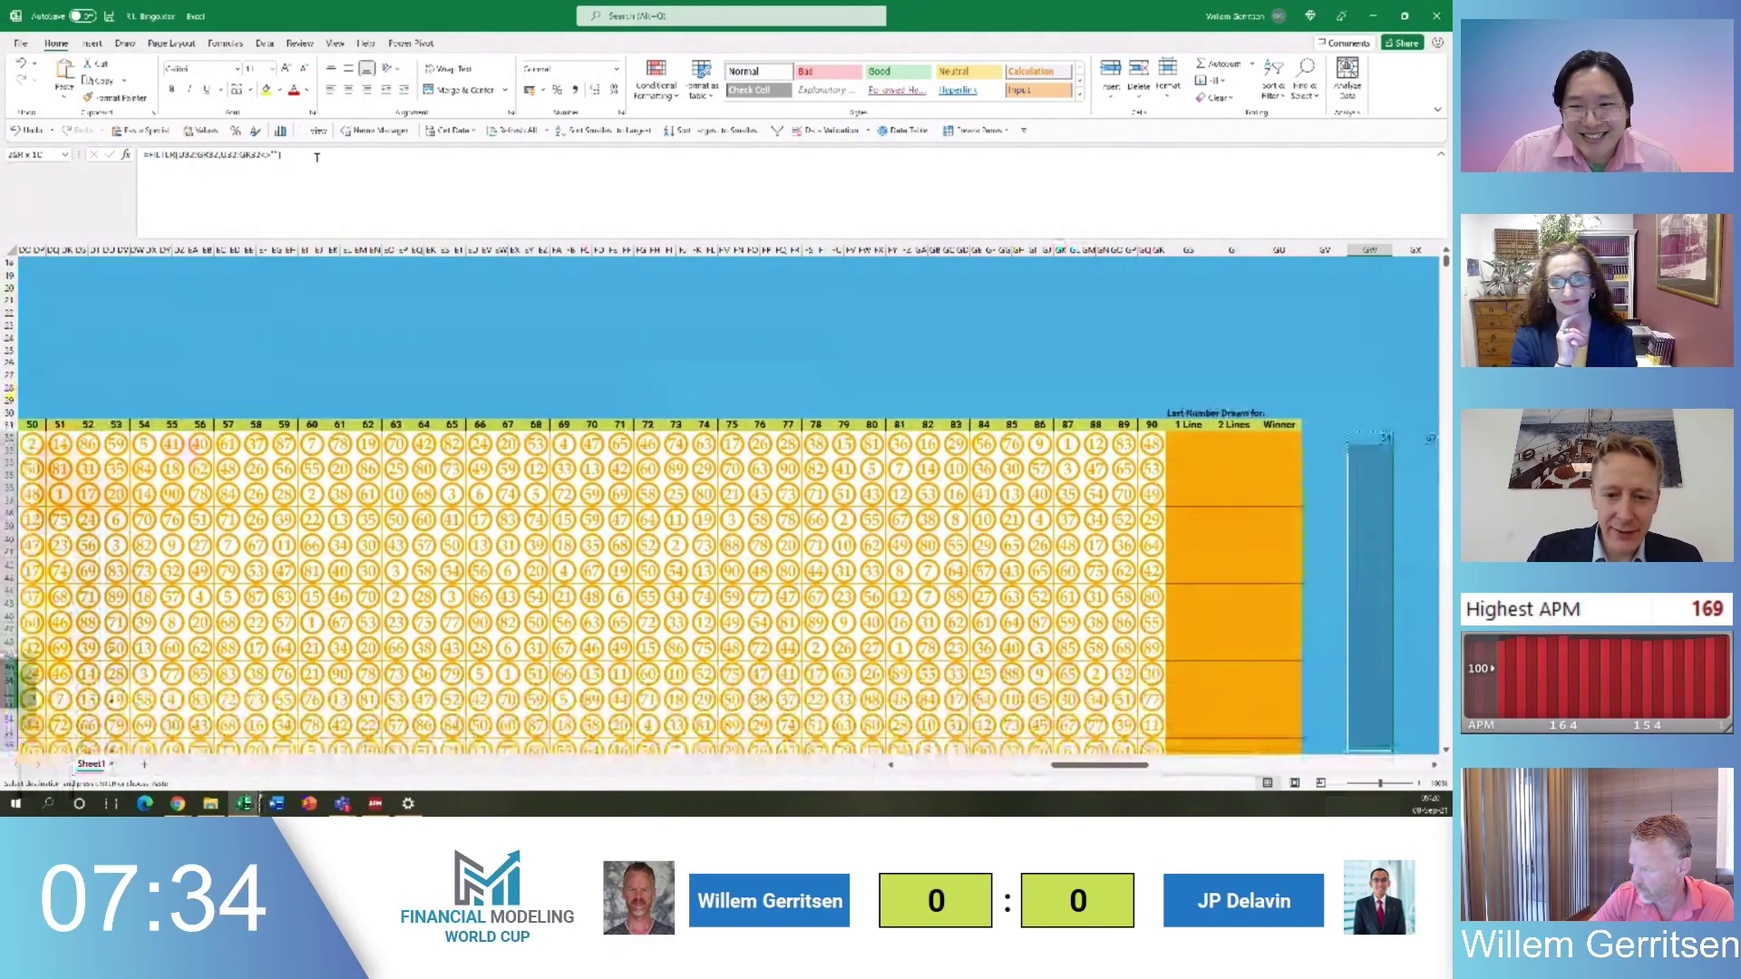
key("shift+Down")
key("shift+Down")
key("shift+Down")
key("shift+Down")
key("shift+Down")
key("shift+Down")
key("shift+Down")
key("shift+Down")
key("shift+Down")
key("shift+Down")
key("shift+Down")
key("shift+Down")
key("shift+Down")
key("shift+Down")
key("shift+Down")
key("shift+Down")
key("shift+Down")
key("shift+Down")
key("shift+Down")
key("shift+Down")
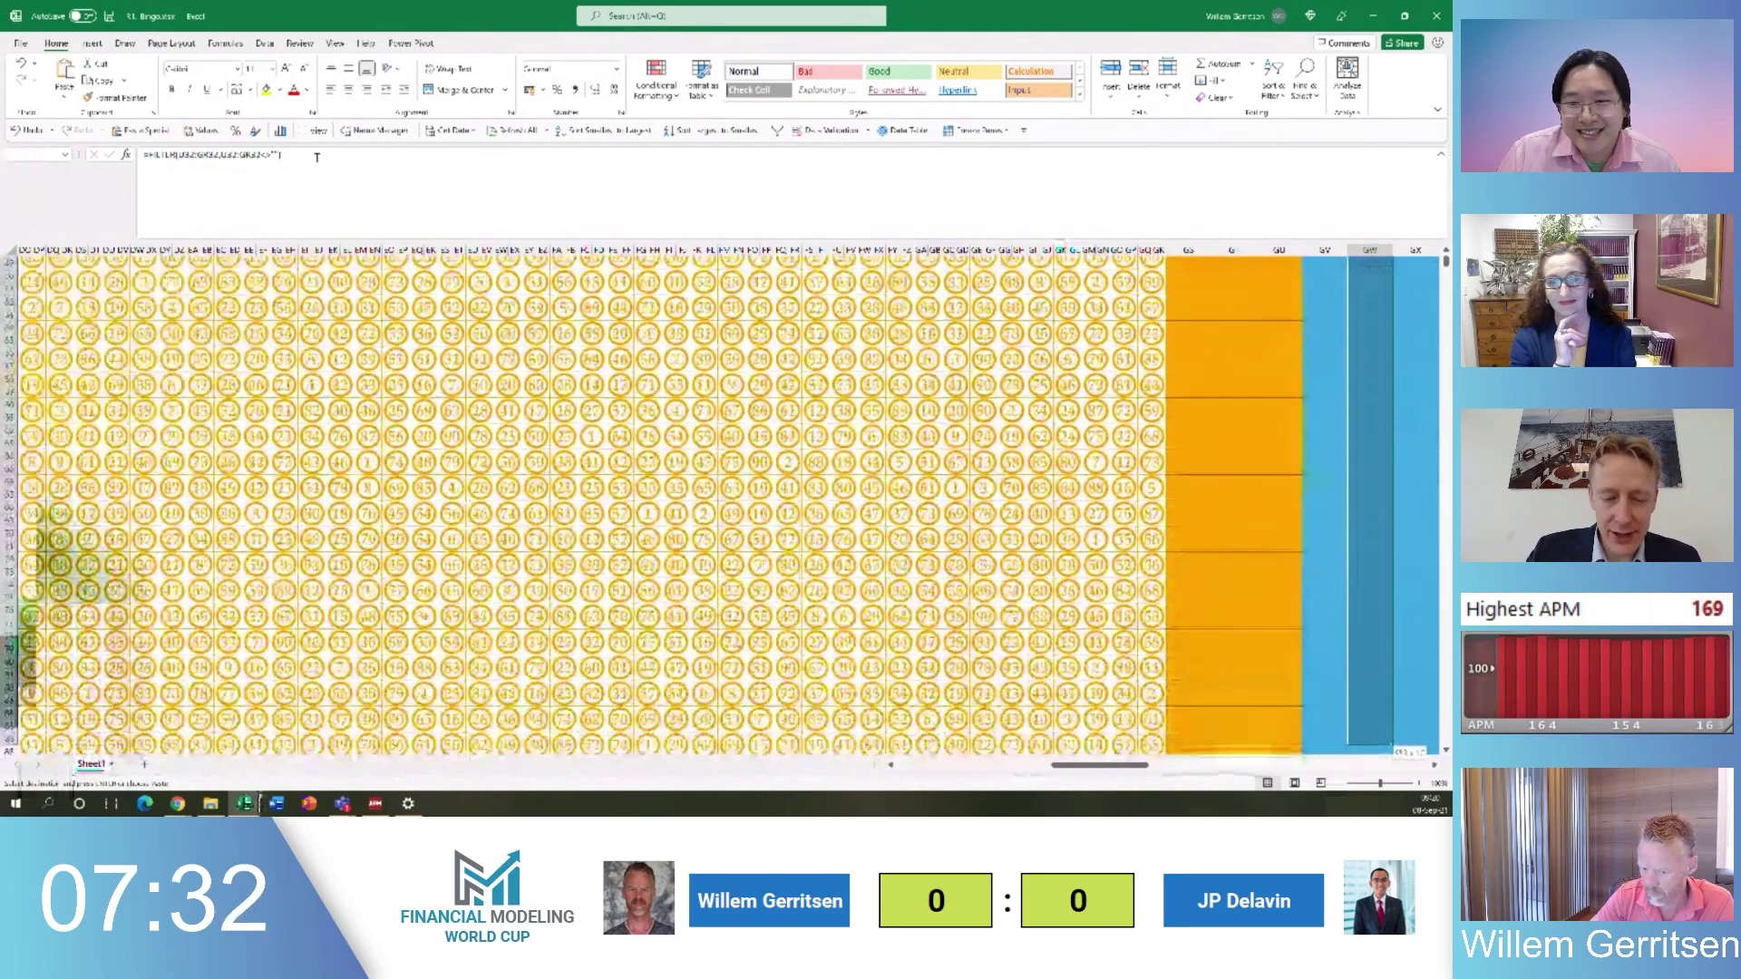
key("shift+Down")
key("shift+Down")
key("shift+Down")
key("shift+Down")
key("shift+Down")
key("shift+Down")
key("shift+Down")
key("shift+Down")
key("shift+Down")
key("shift+Down")
key("shift+Down")
key("shift+Down")
key("shift+Down")
key("shift+Down")
key("shift+Down")
key("shift+Down")
key("shift+Down")
key("shift+Down")
key("shift+Down")
key("shift+Down")
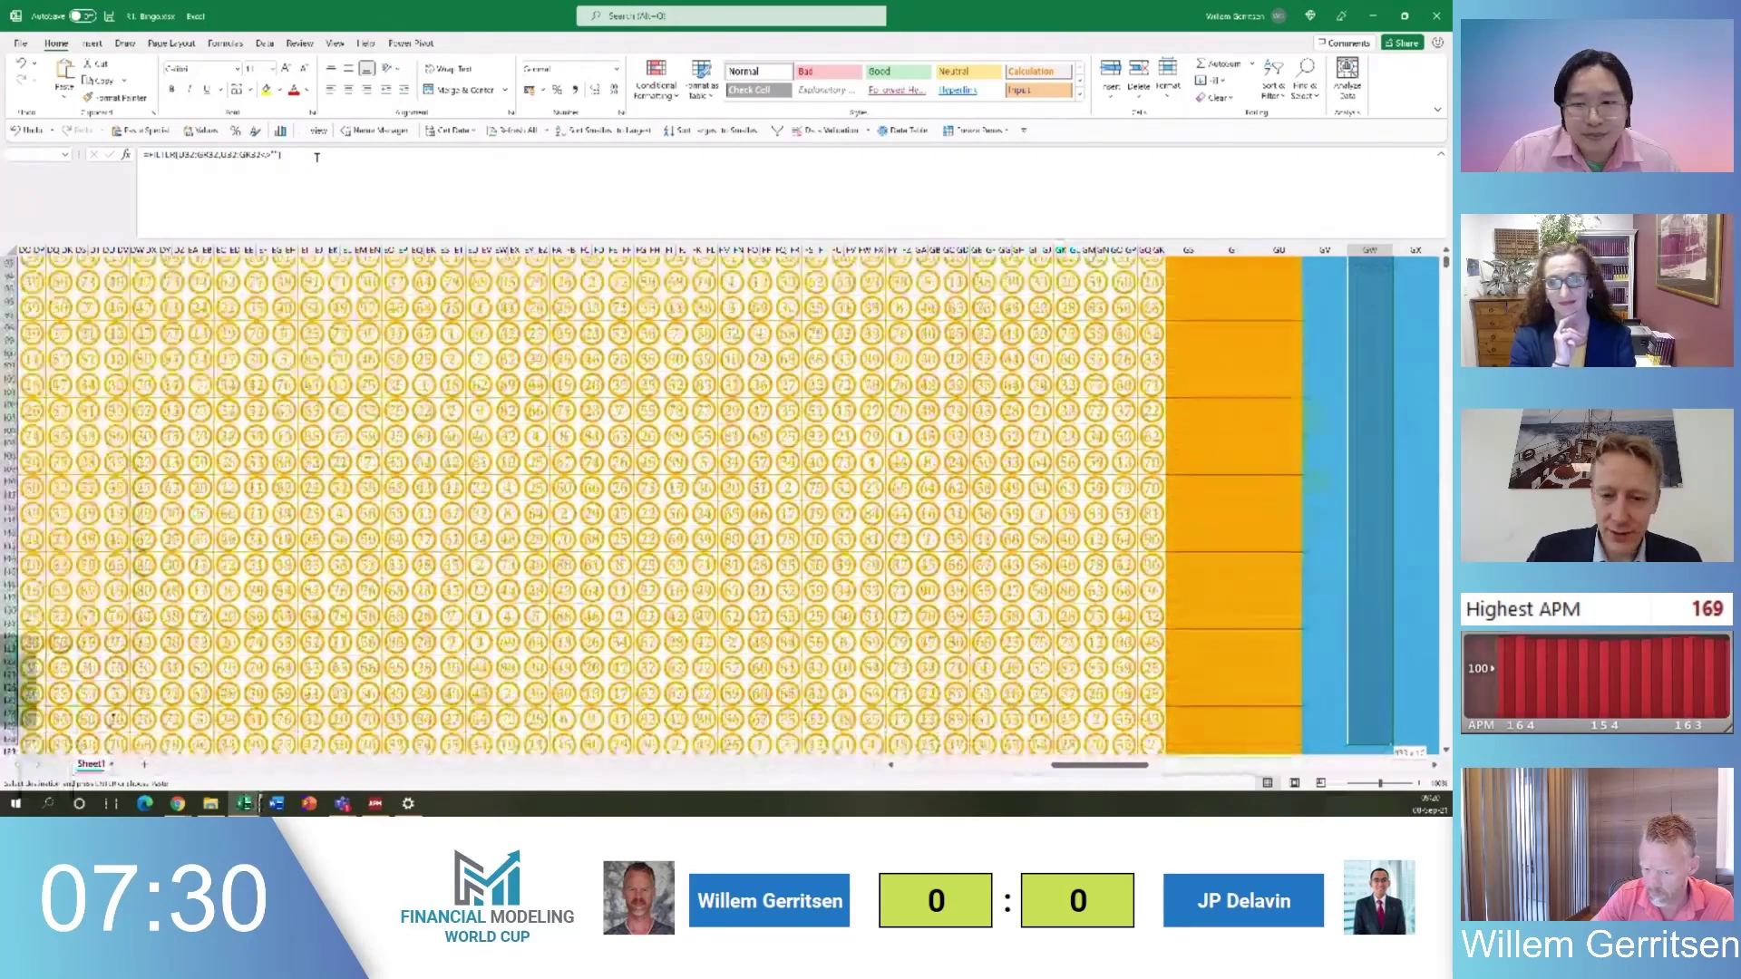
key("shift+Down")
key("shift+Down")
key("shift+Down")
key("shift+Down")
key("shift+Down")
key("shift+Down")
key("shift+Down")
key("shift+Down")
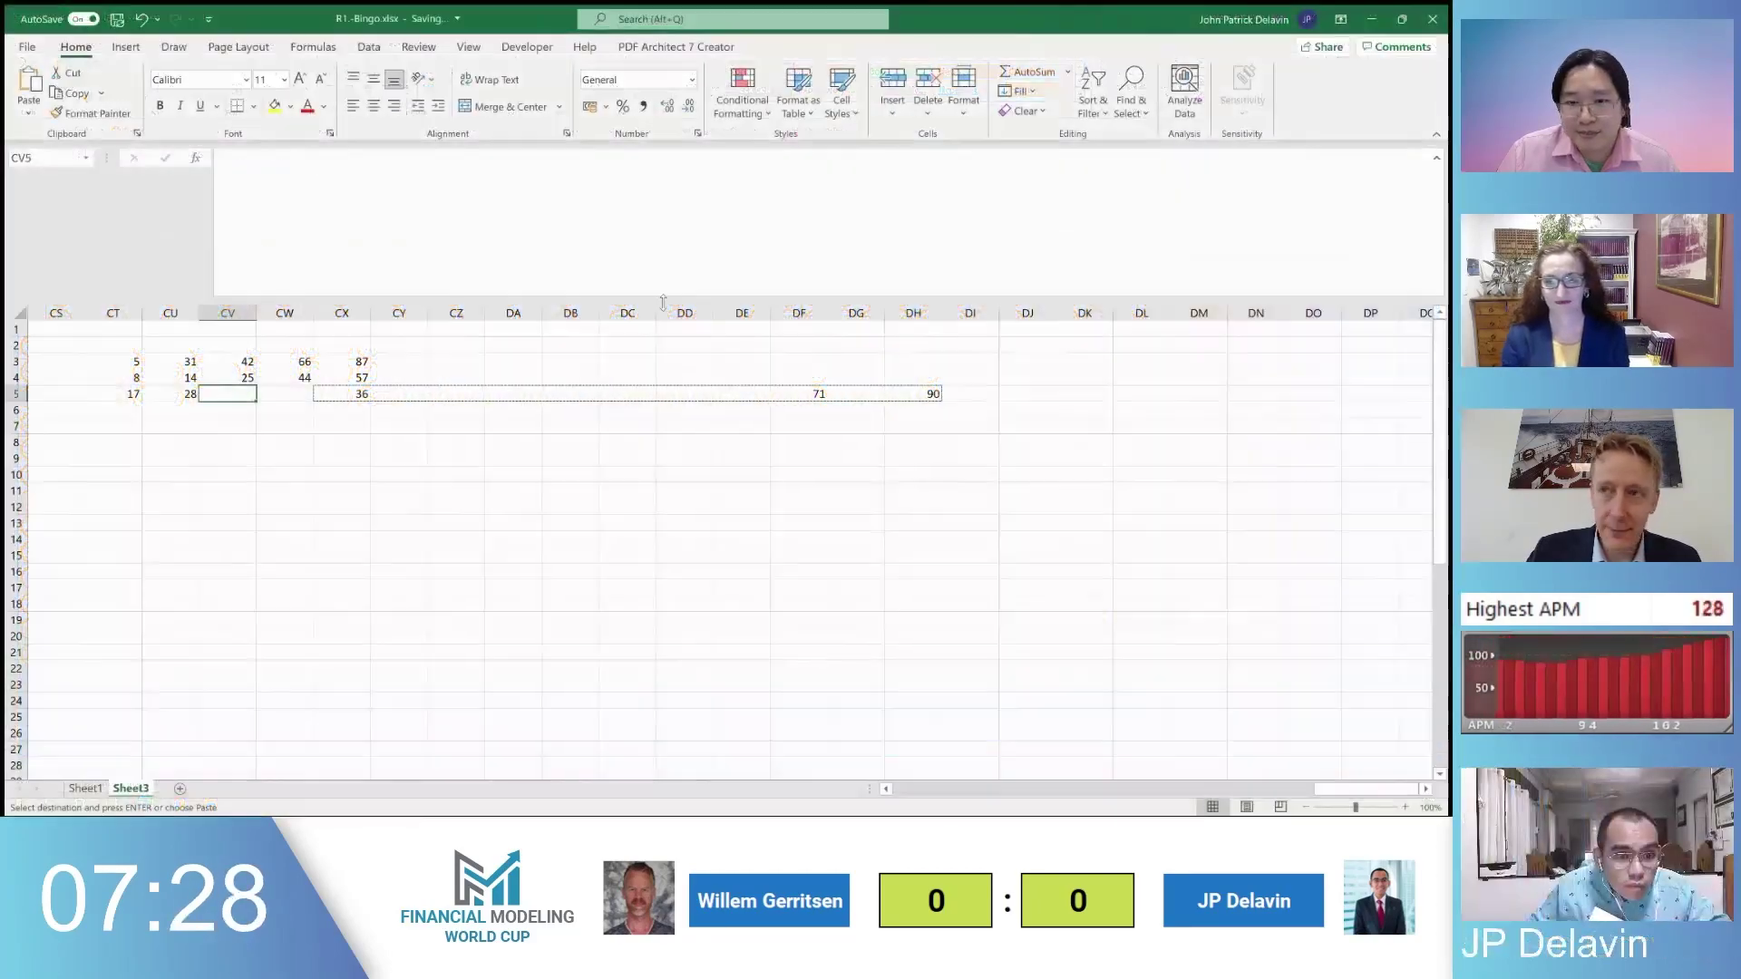
On Sheet3, close the gaps in row 5 of the first ticket by moving 36 into CV5 and 71 into CW5
key("ctrl+v")
key("ctrl+Right")
key("ctrl+x")
key("ctrl+Left")
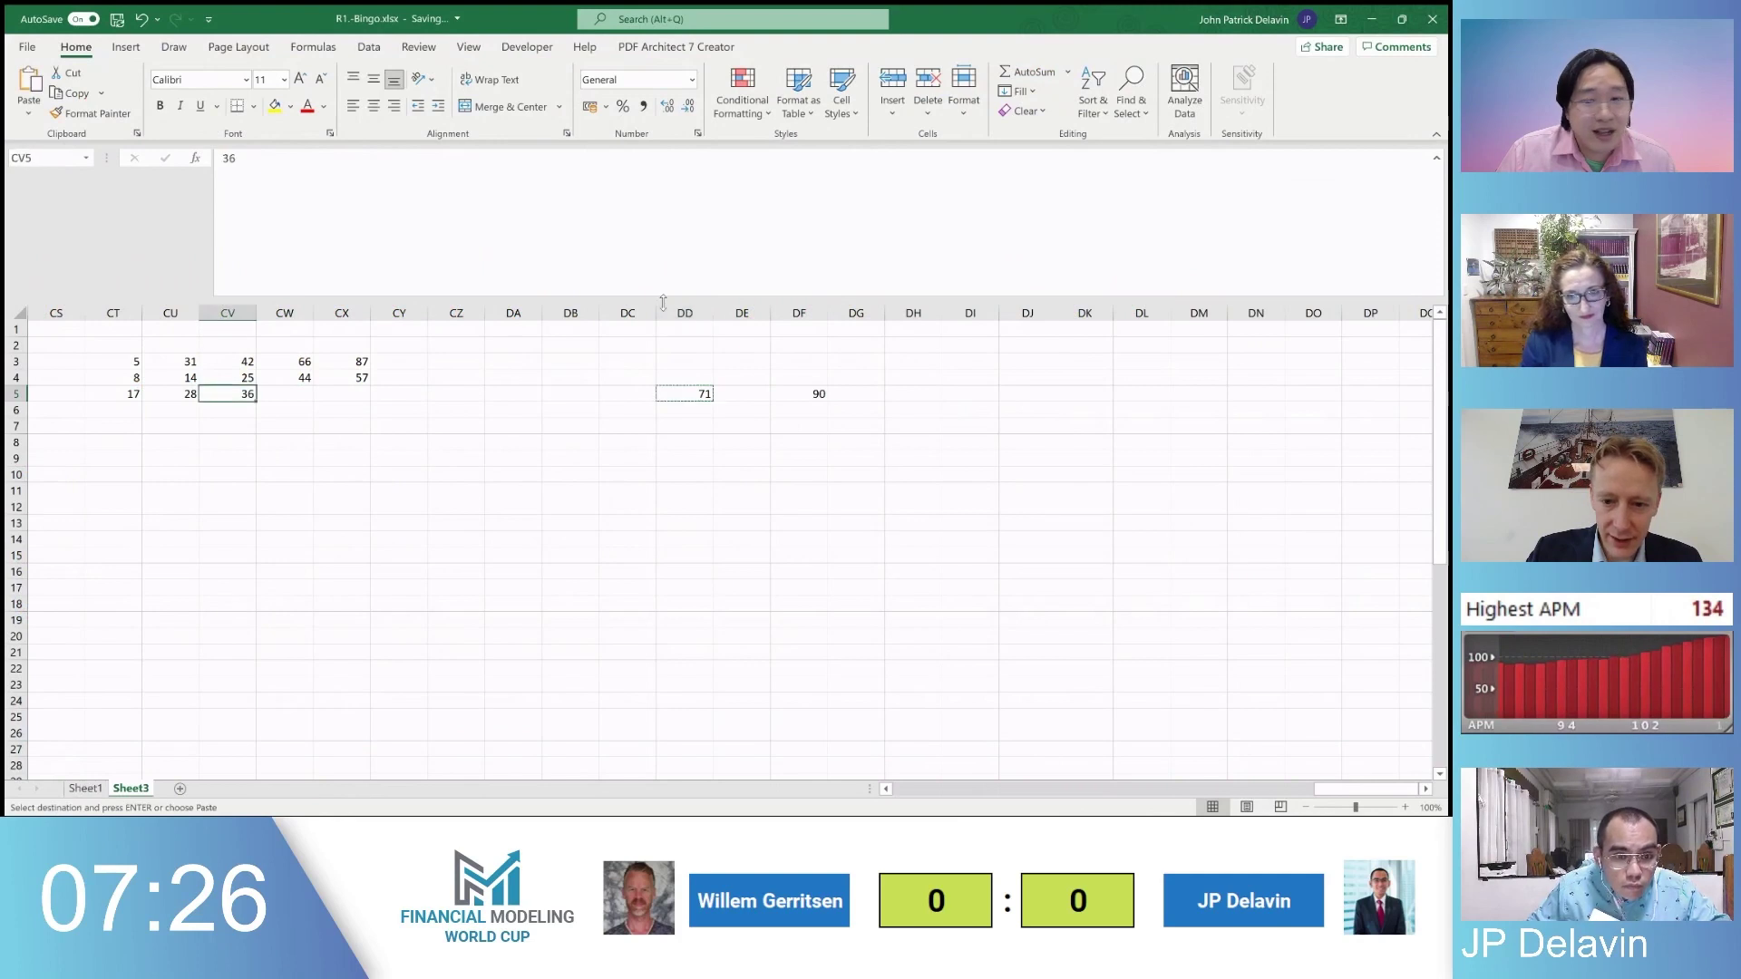
key("Right")
key("ctrl+v")
Move 90 into CX5 to complete the first ticket's third line, and go back to the tickets on Sheet1
key("ctrl+Right")
key("ctrl+x")
key("Left")
key("Left")
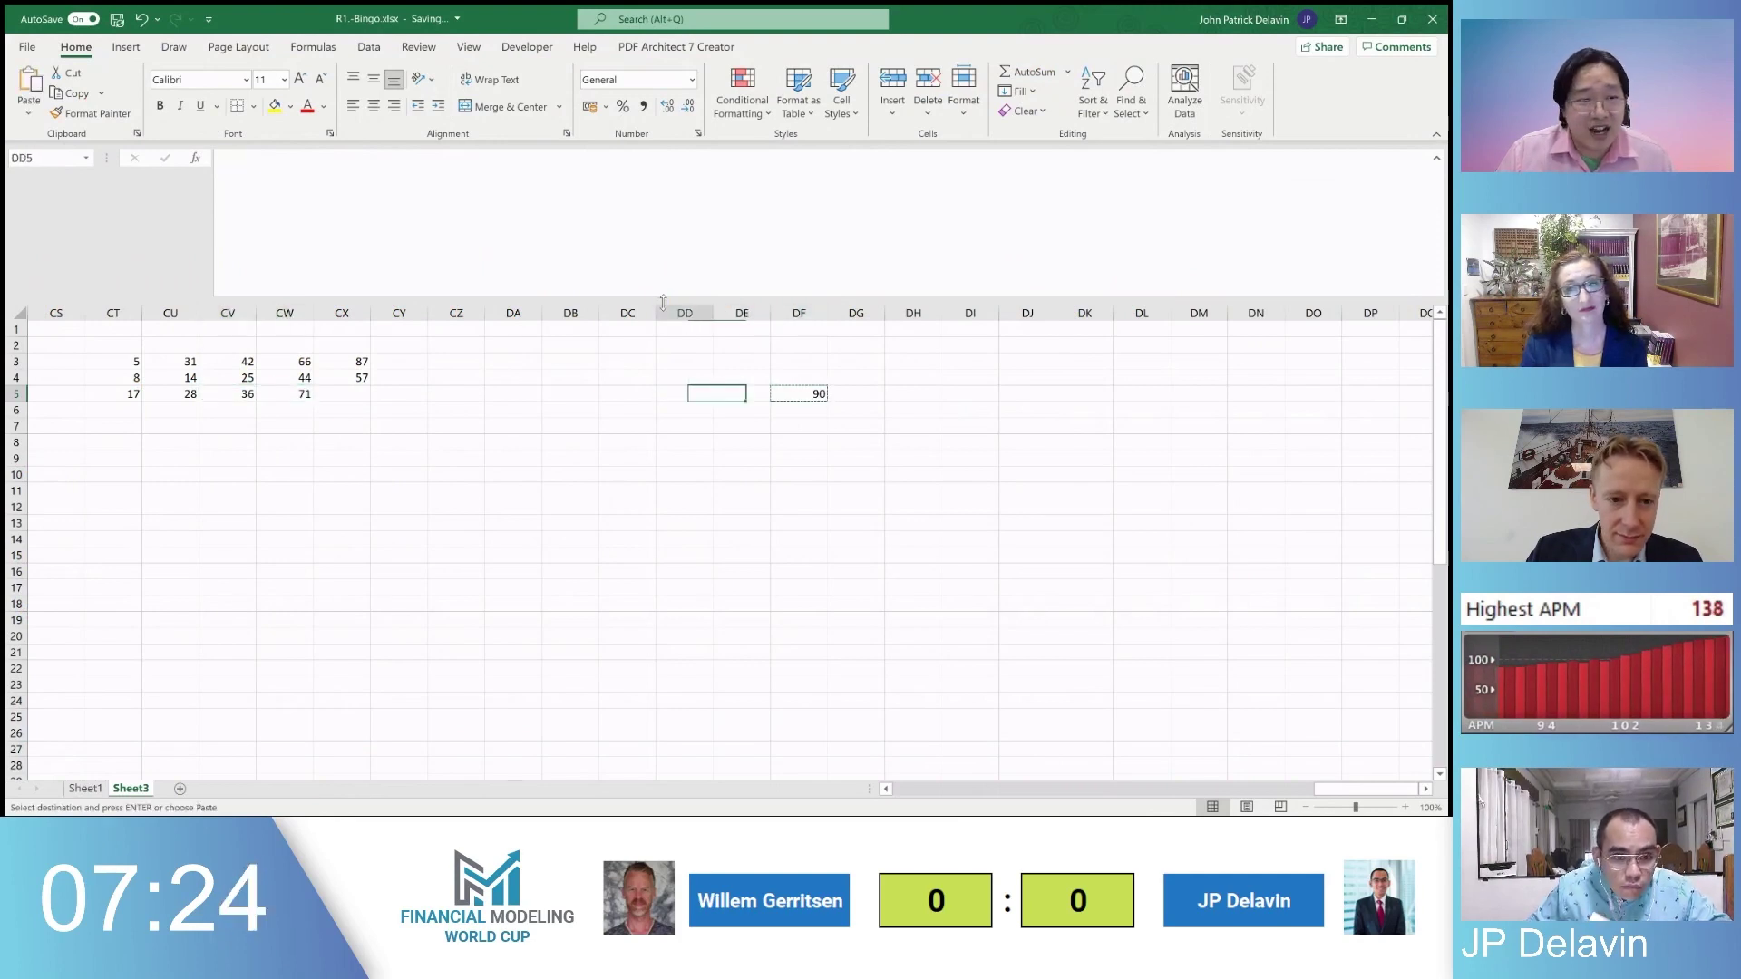
key("ctrl+Left")
key("Right")
key("ctrl+v")
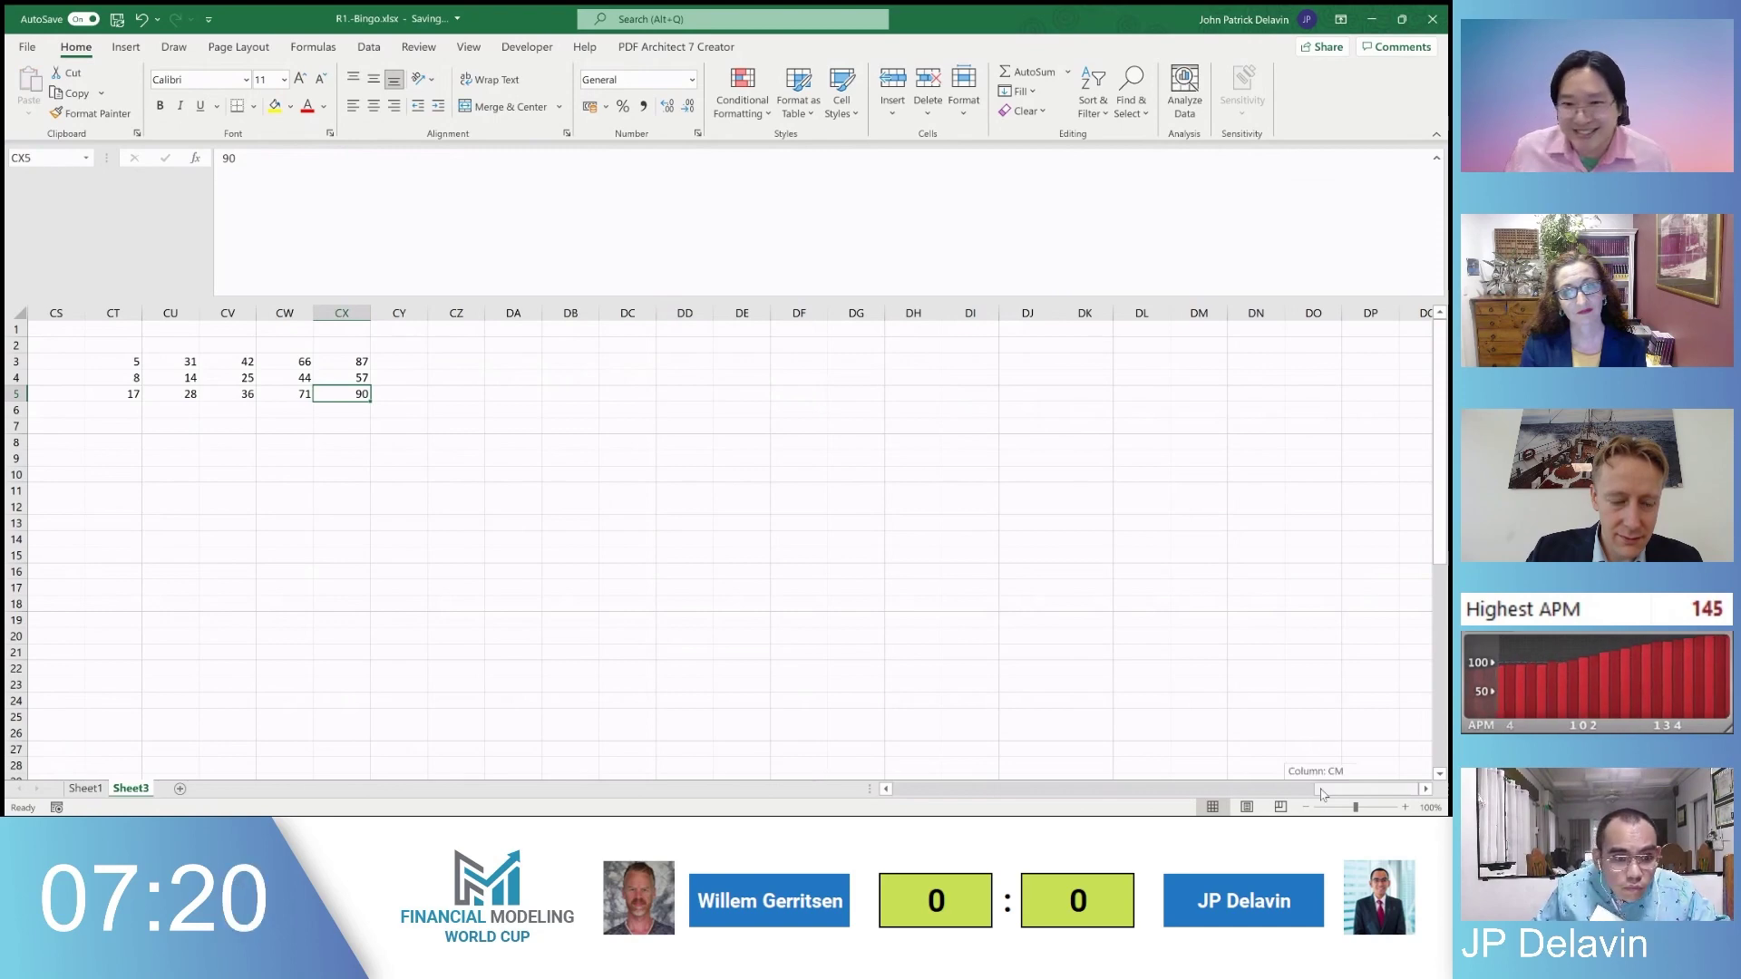
left_click_drag(1322, 794, 1252, 795)
left_click(102, 789)
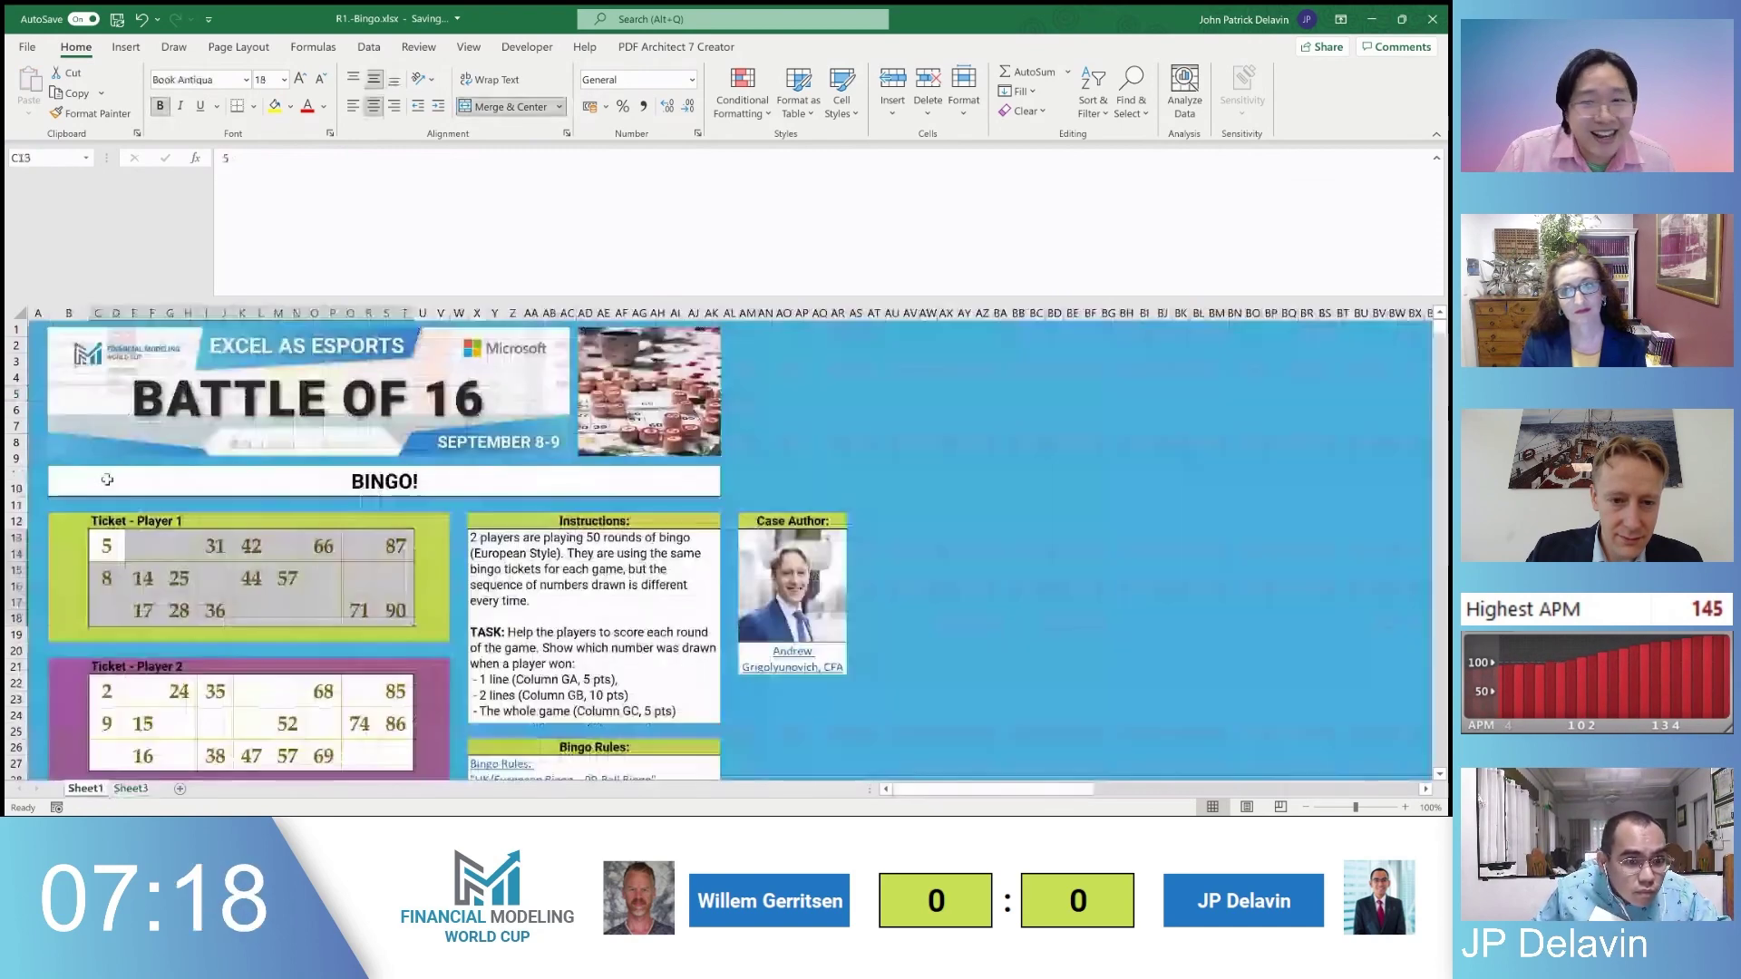
Try to copy only the filled number cells of Player 2's ticket as one multiple selection
left_click(111, 693)
left_click(179, 691, "ctrl")
left_click(214, 692, "ctrl")
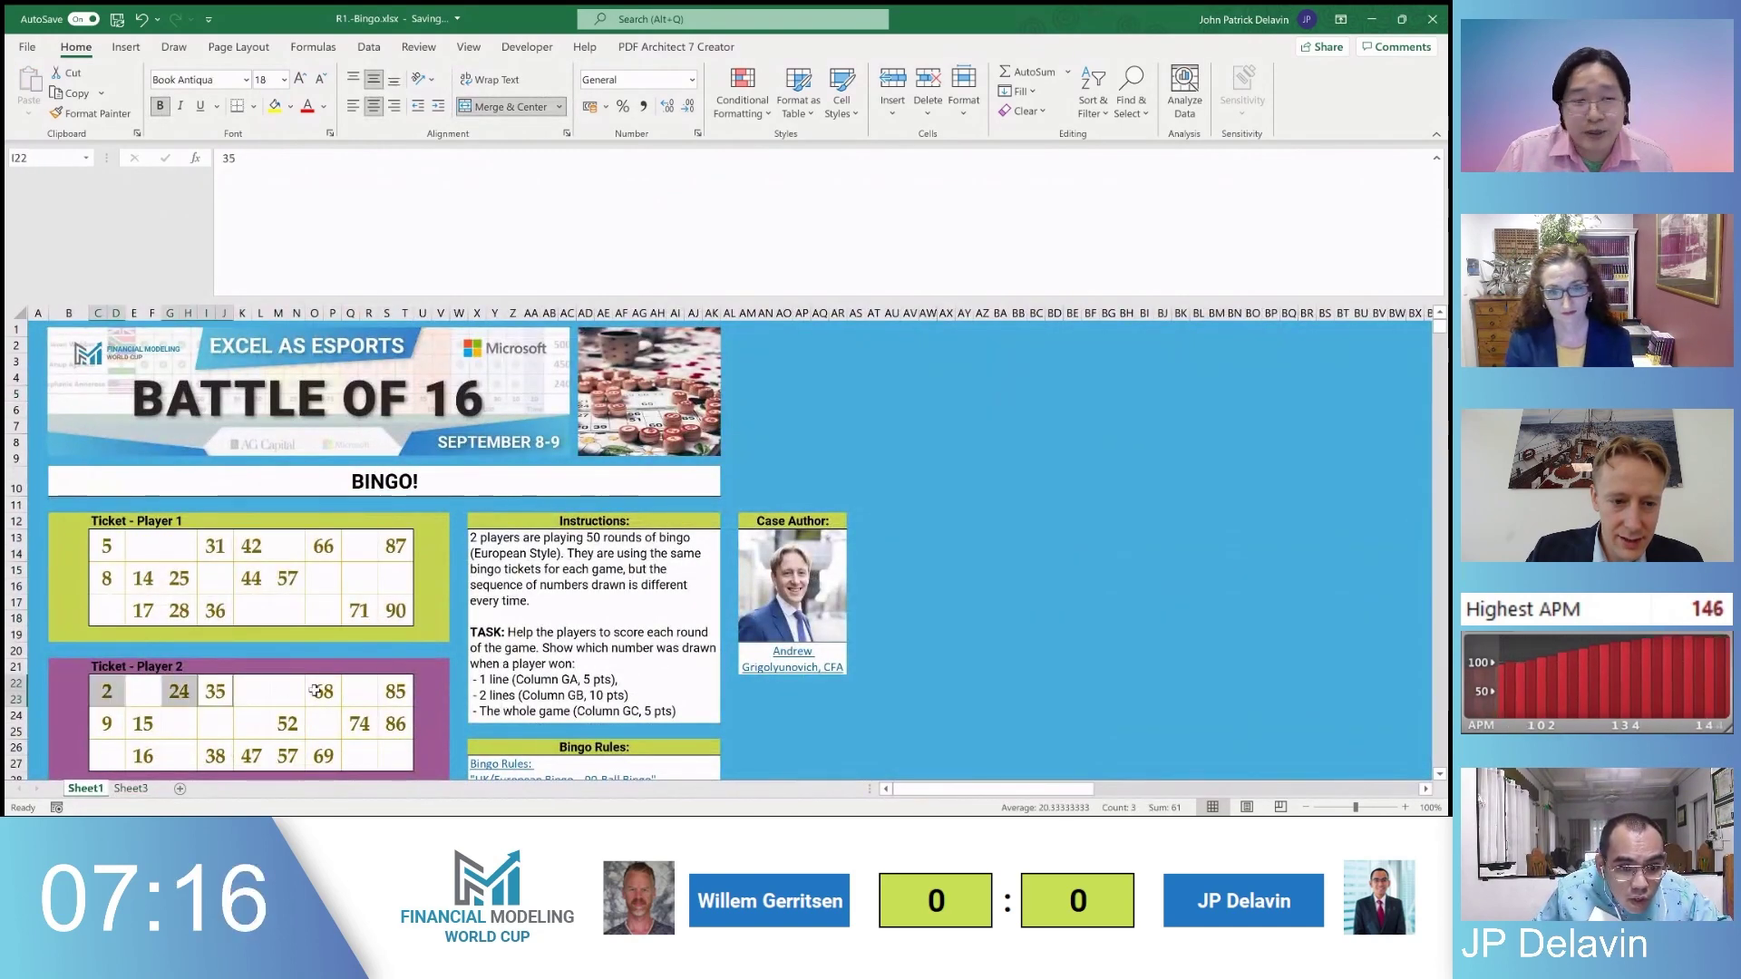
left_click(324, 691, "ctrl")
left_click(395, 691, "ctrl")
left_click(390, 724, "ctrl")
left_click(359, 724, "ctrl")
left_click(288, 724, "ctrl")
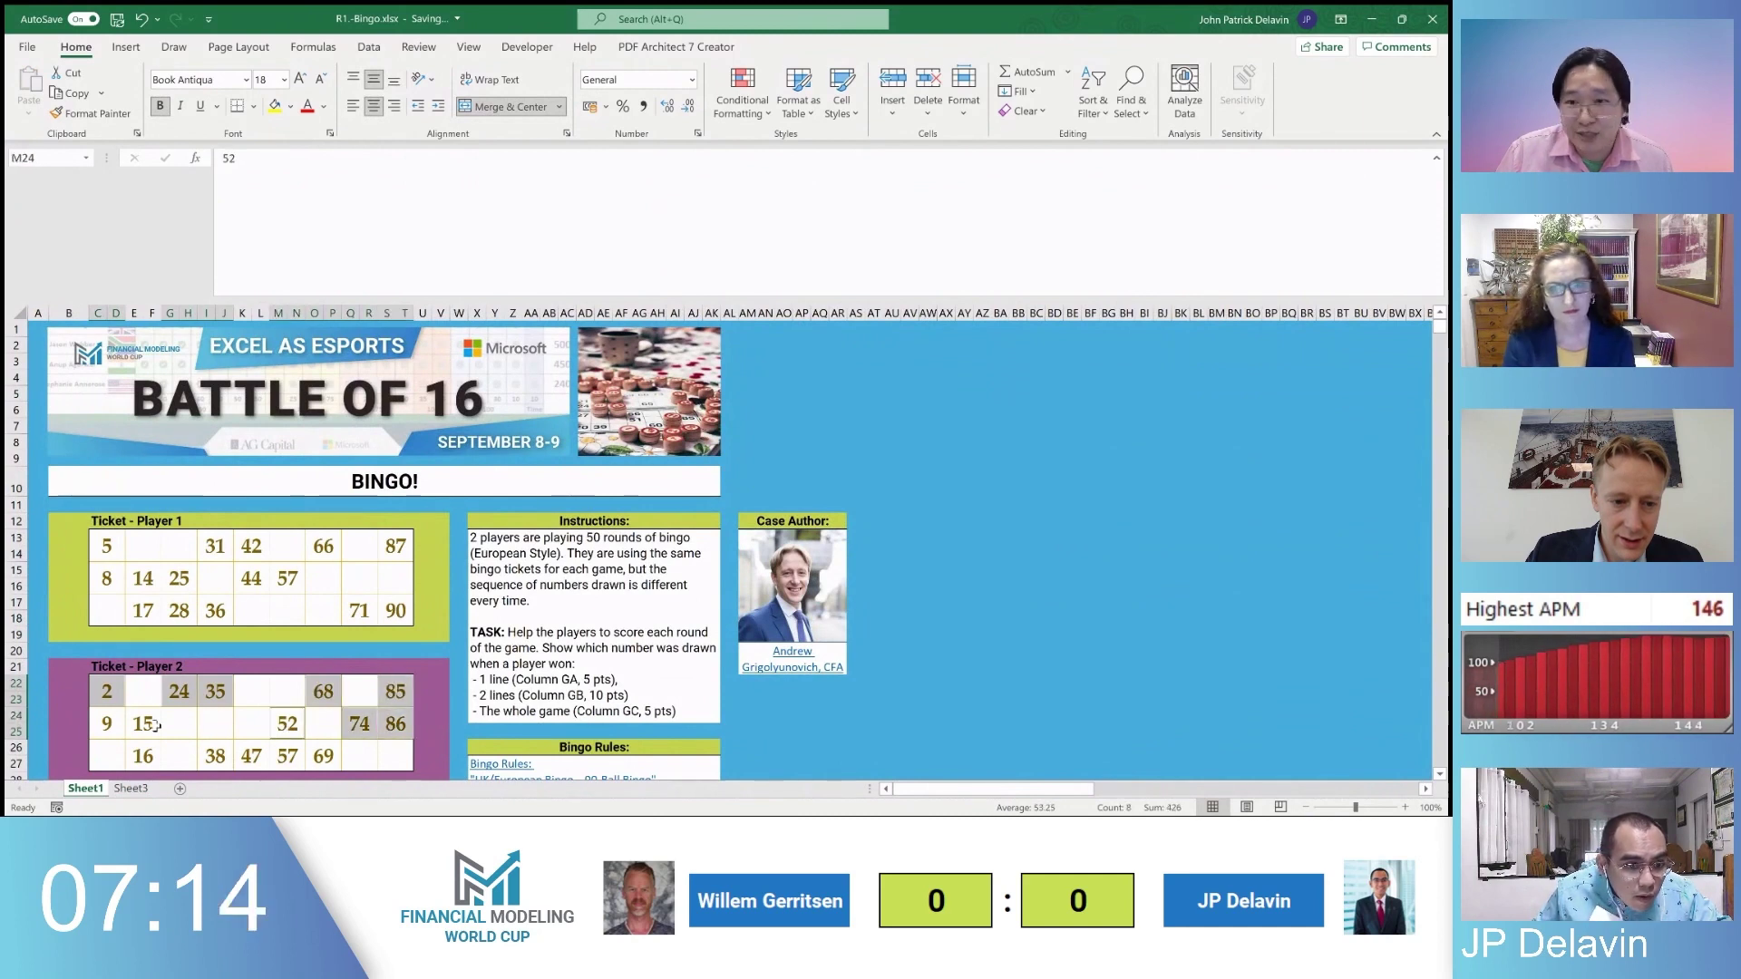
left_click(143, 723, "ctrl")
left_click(107, 724, "ctrl")
left_click(147, 755, "ctrl")
left_click(215, 755, "ctrl")
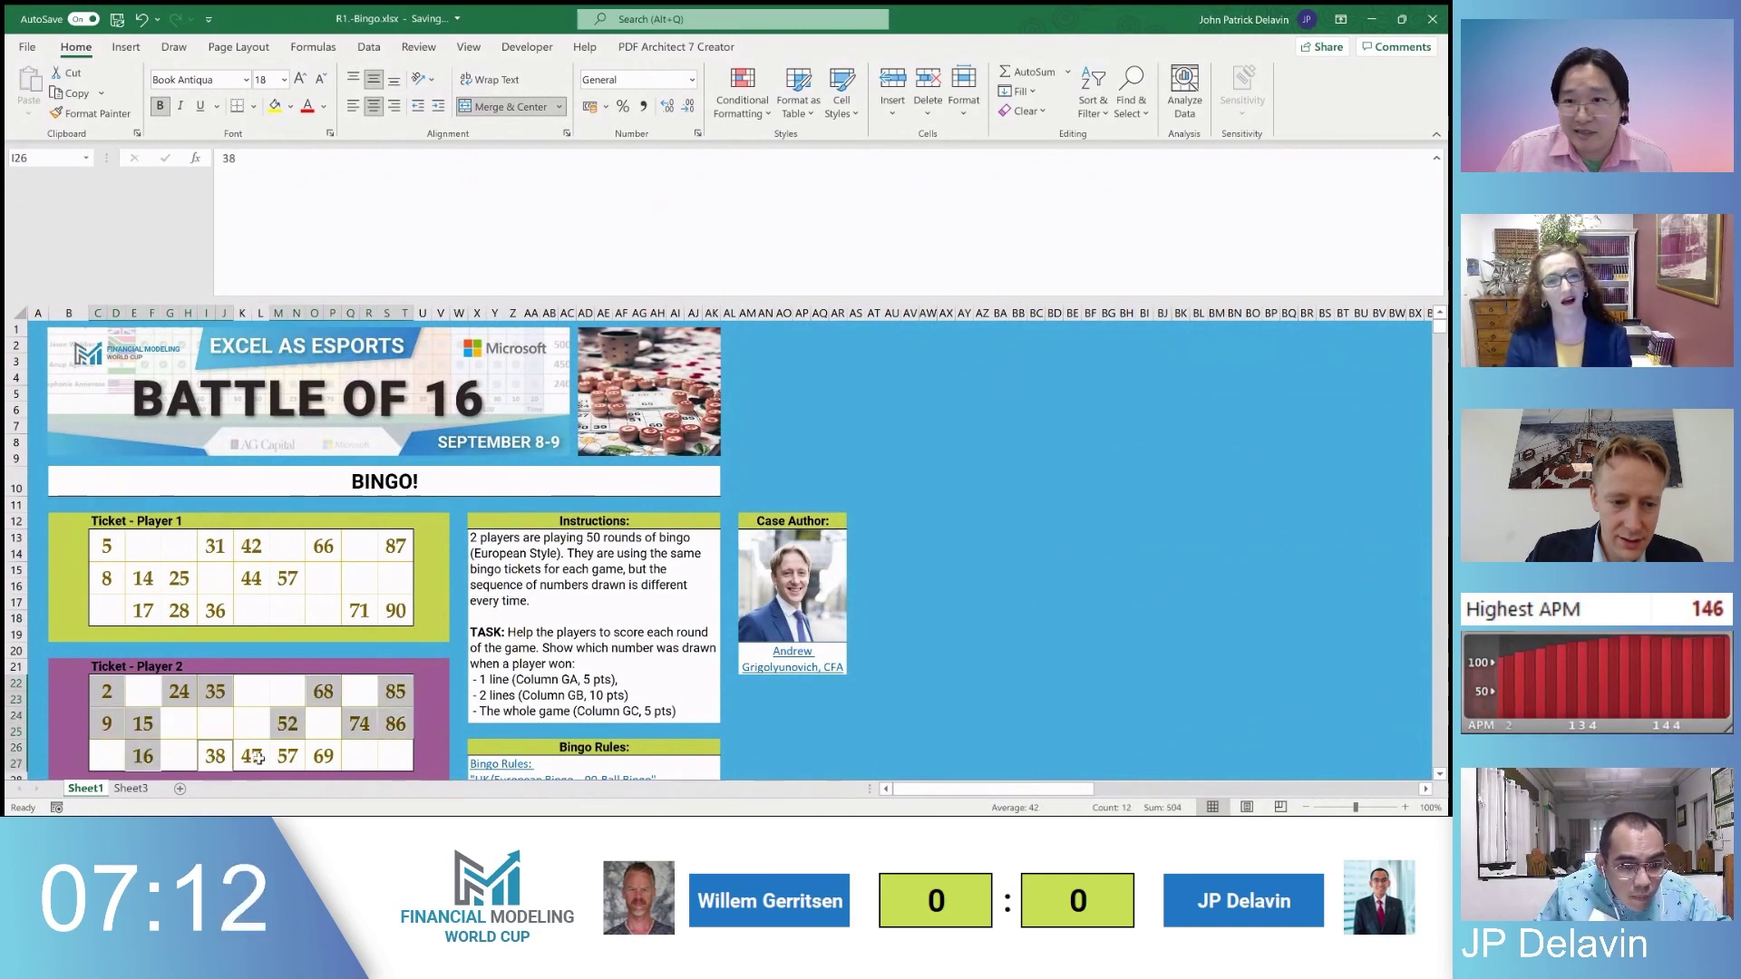
left_click(251, 755, "ctrl")
left_click(290, 755, "ctrl")
key("ctrl+c")
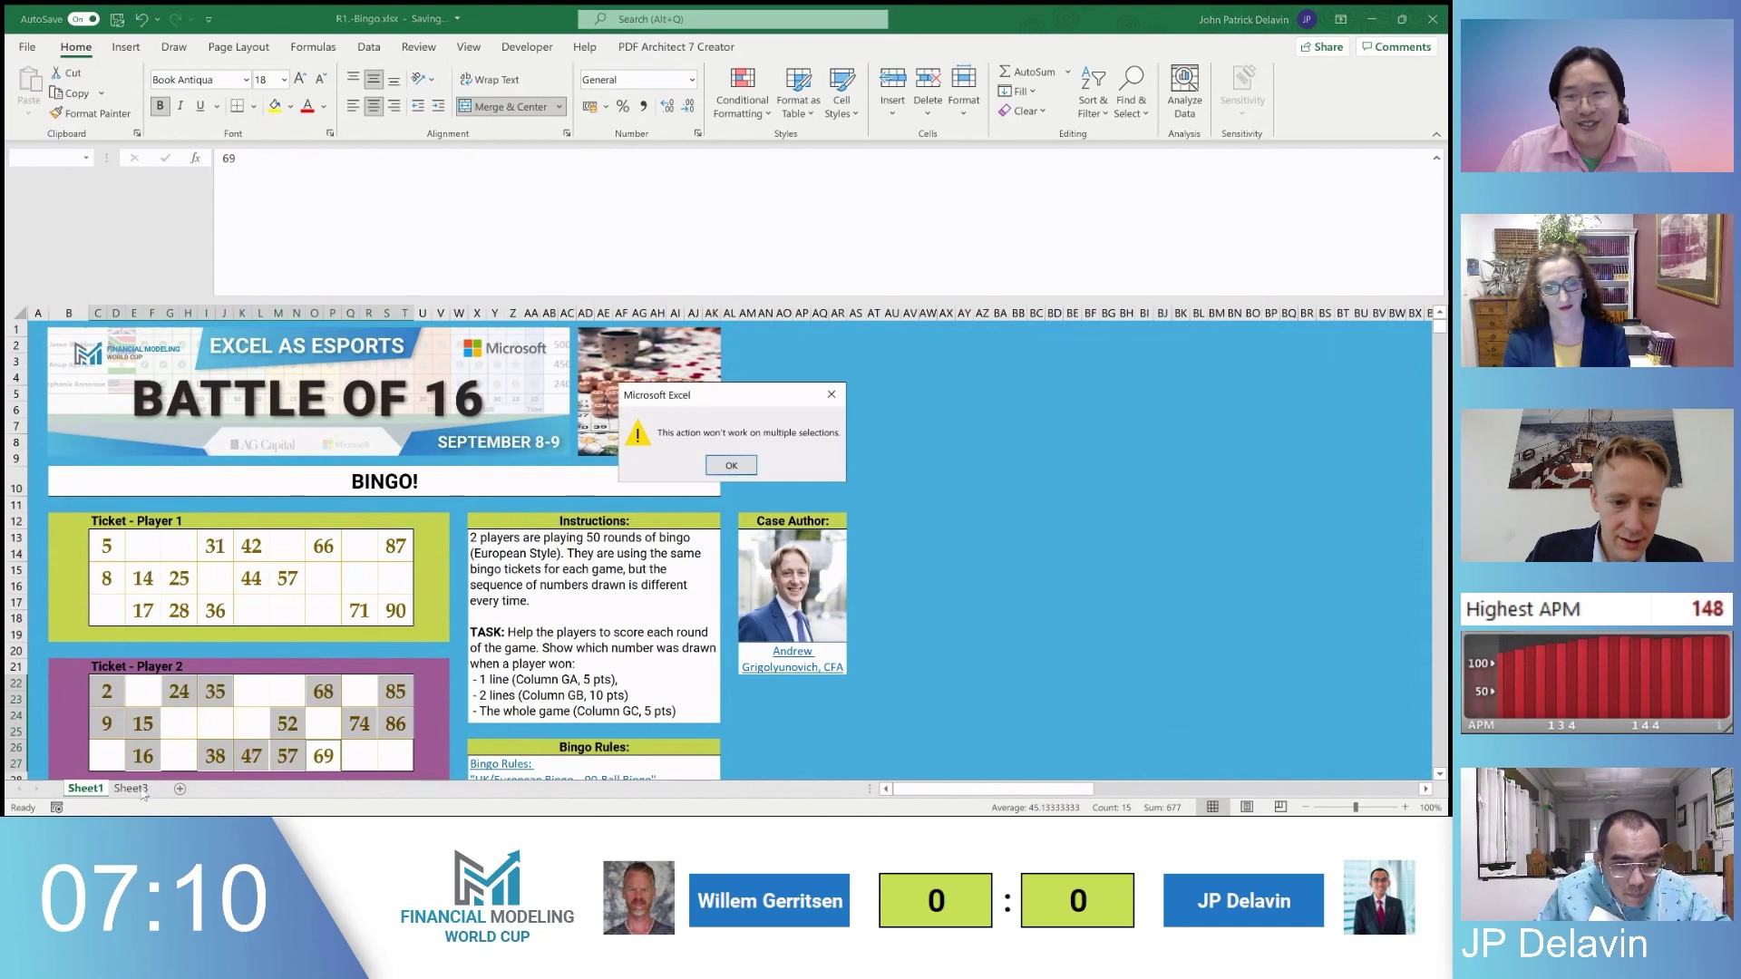
key("Return")
Copy Player 2's whole ticket grid from Sheet1 and paste it as values only at CT8 on Sheet3
left_click(118, 698)
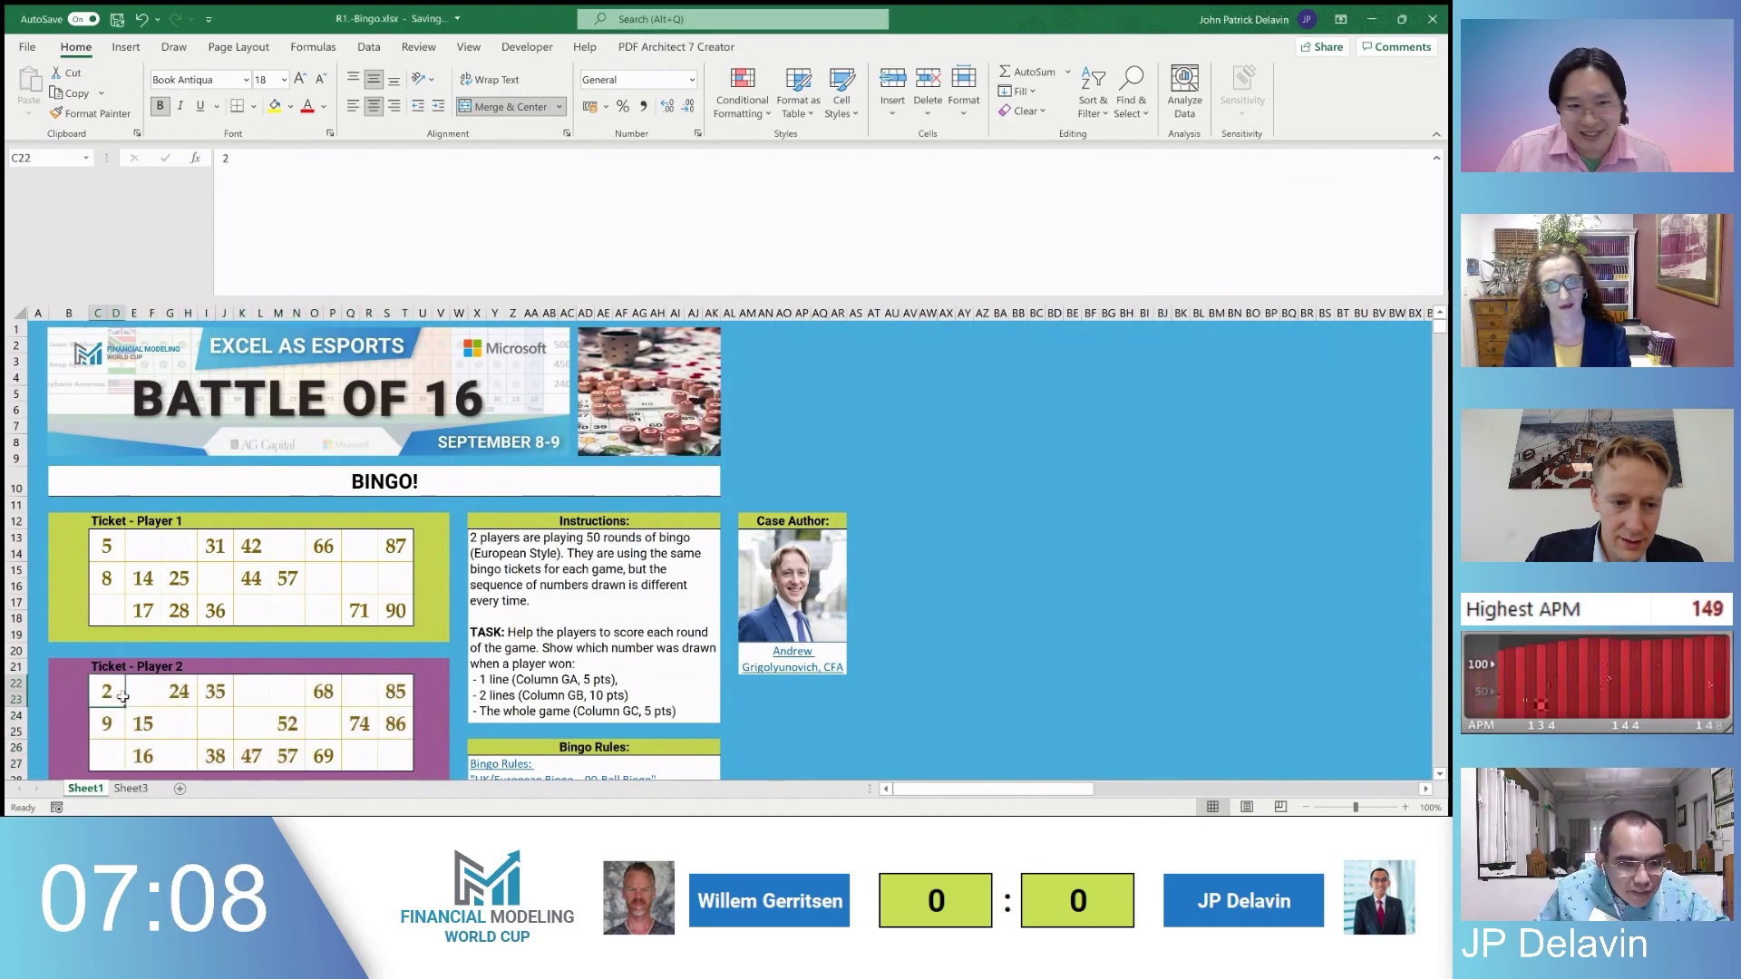
left_click_drag(122, 696, 397, 755)
key("ctrl+c")
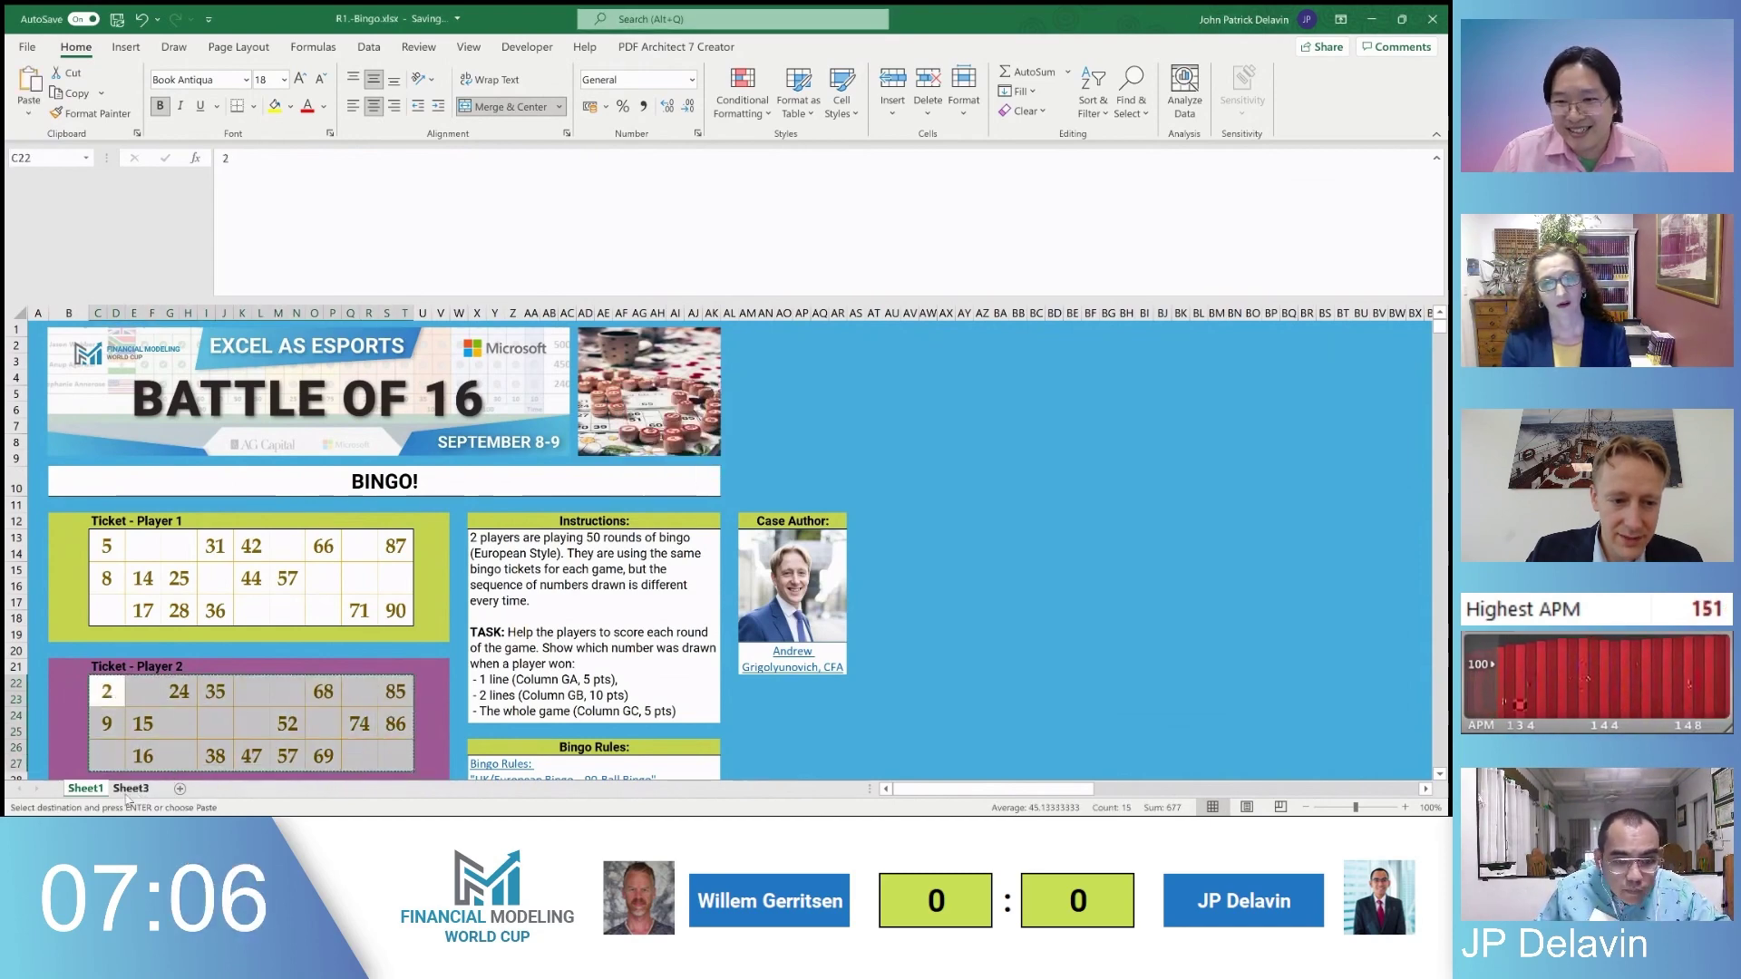
left_click(131, 788)
left_click(1215, 444)
key("ctrl+v")
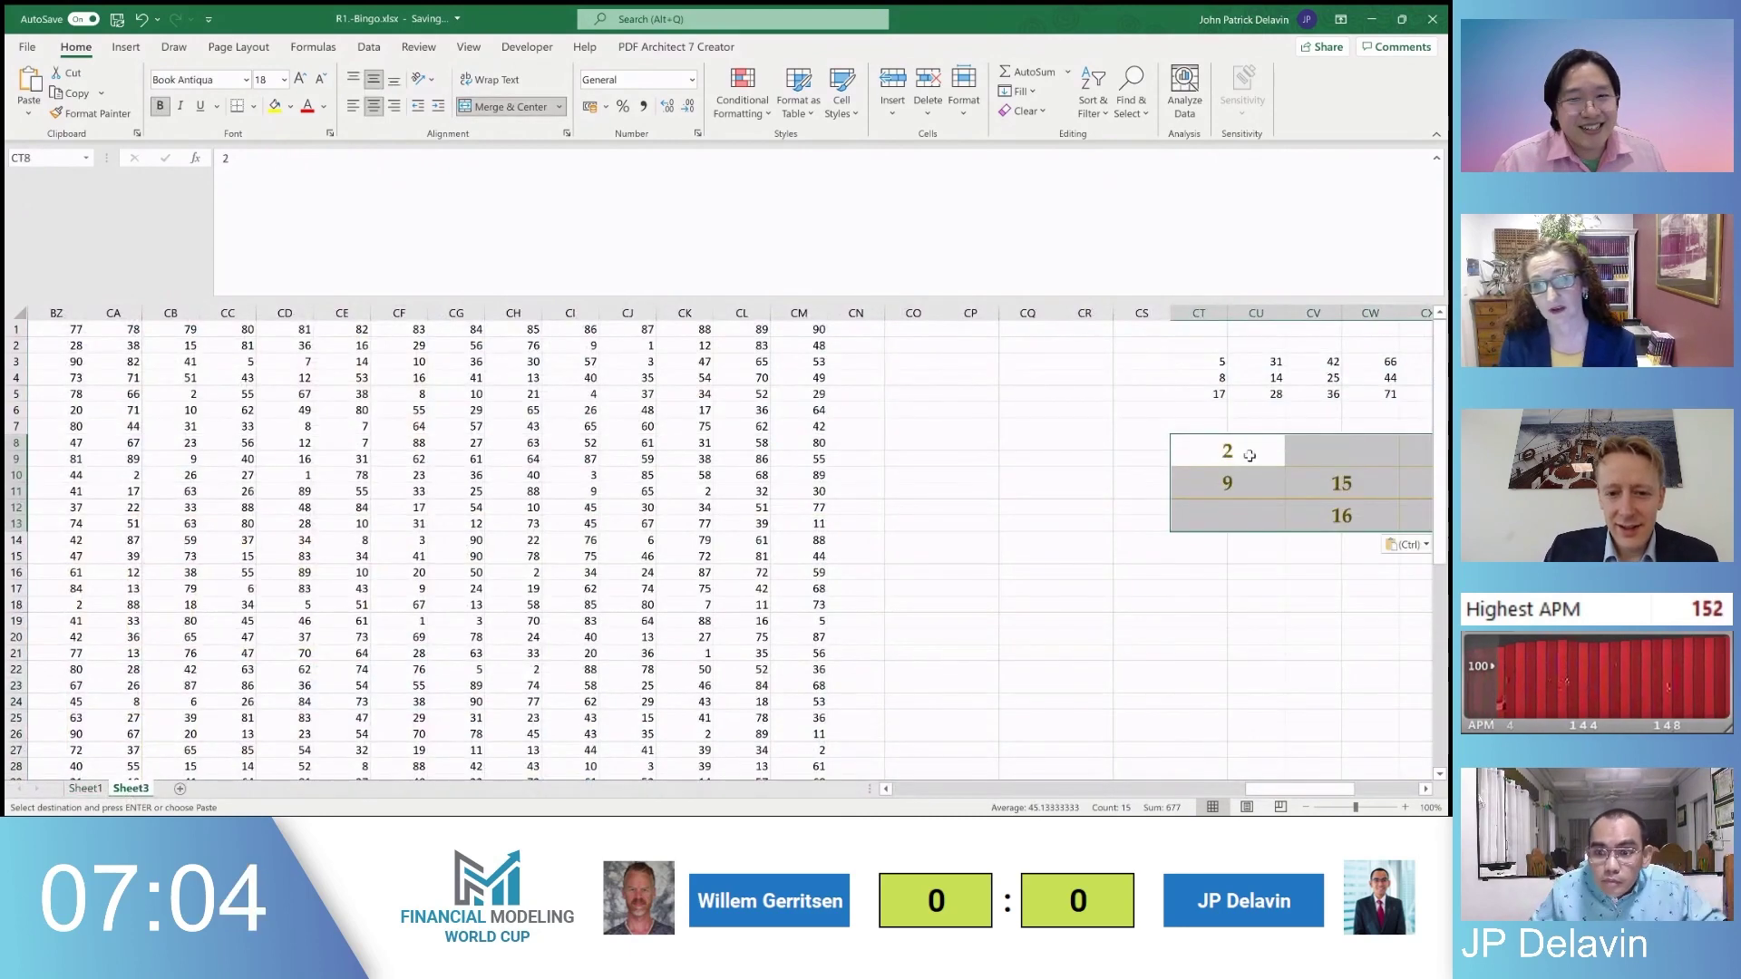
key("ctrl+z")
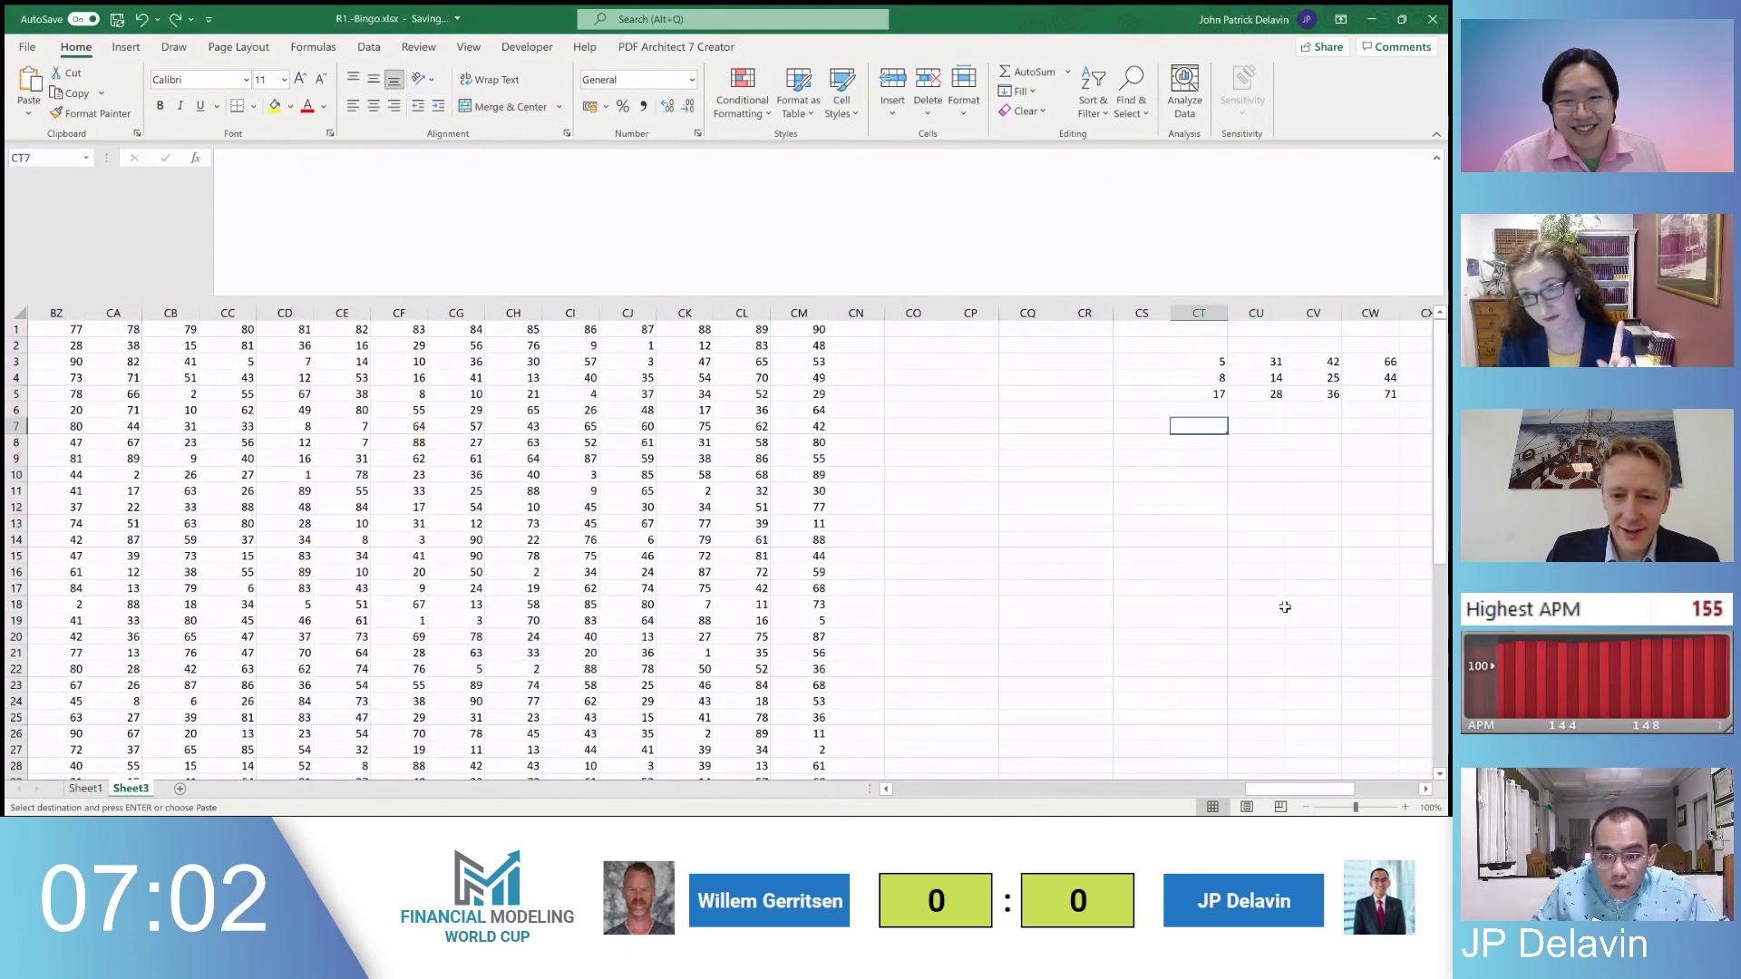
key("e")
key("s")
key("v")
key("Return")
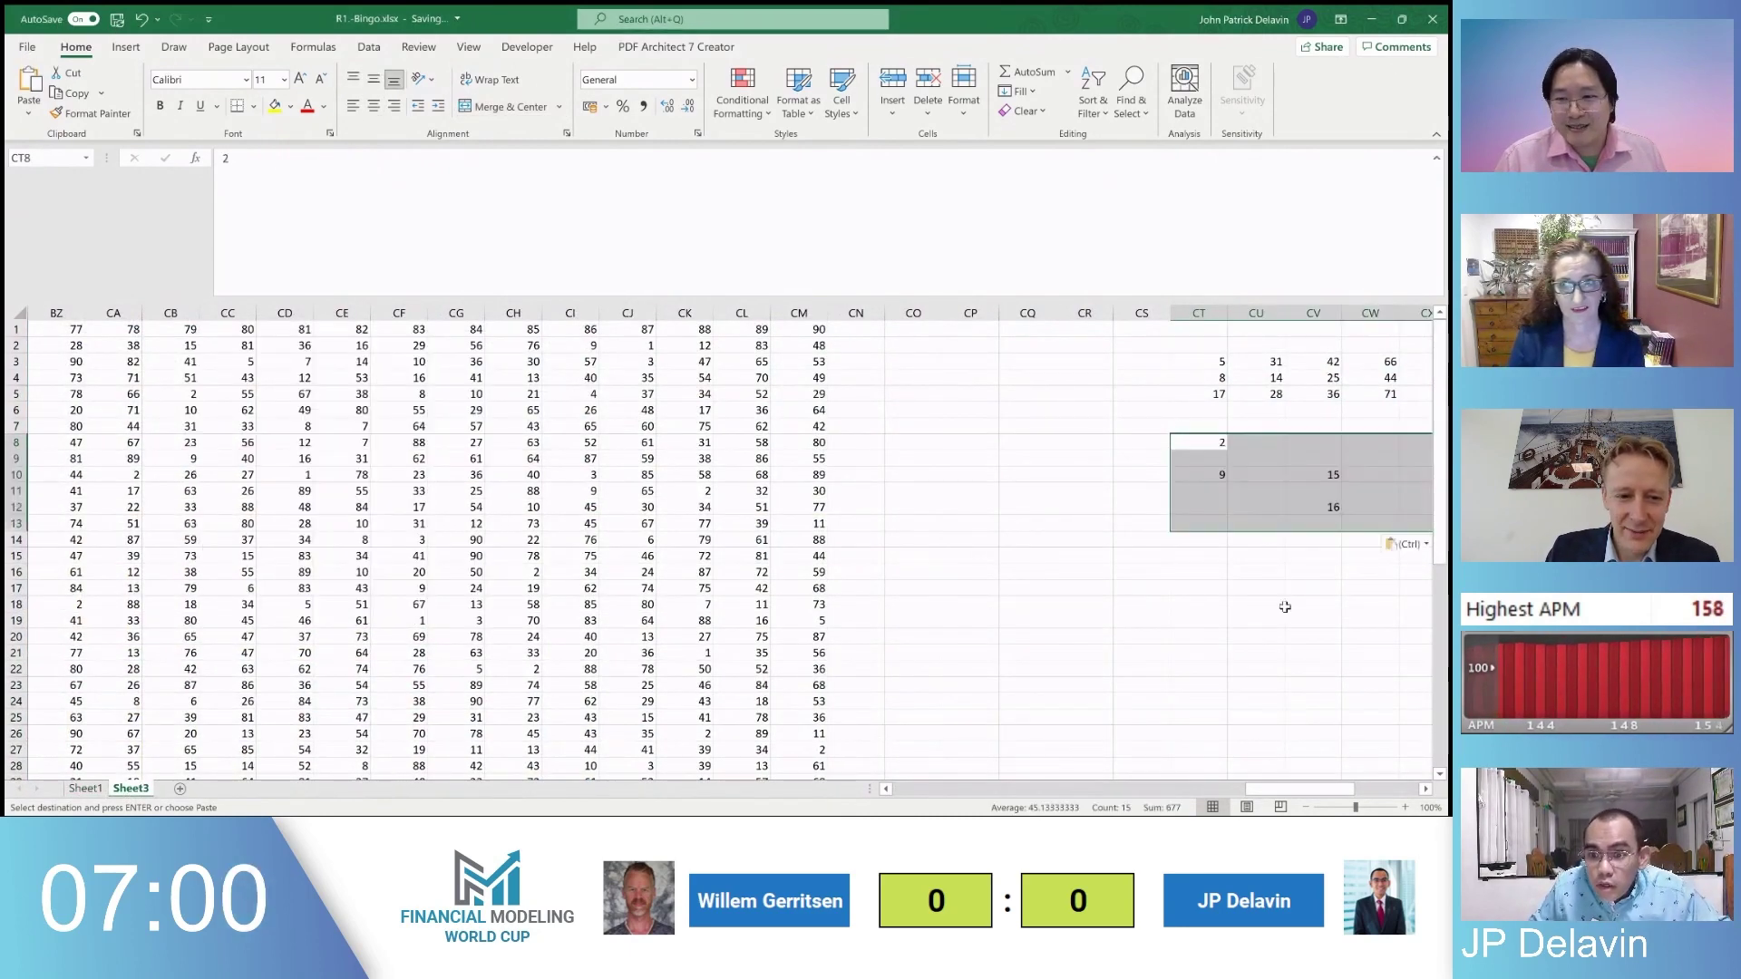
Move the row 8 numbers from 24 onward so that 24 sits beside 2 in CU8
key("Right")
key("ctrl+Right")
key("ctrl+shift+Right")
key("ctrl+shift+Right")
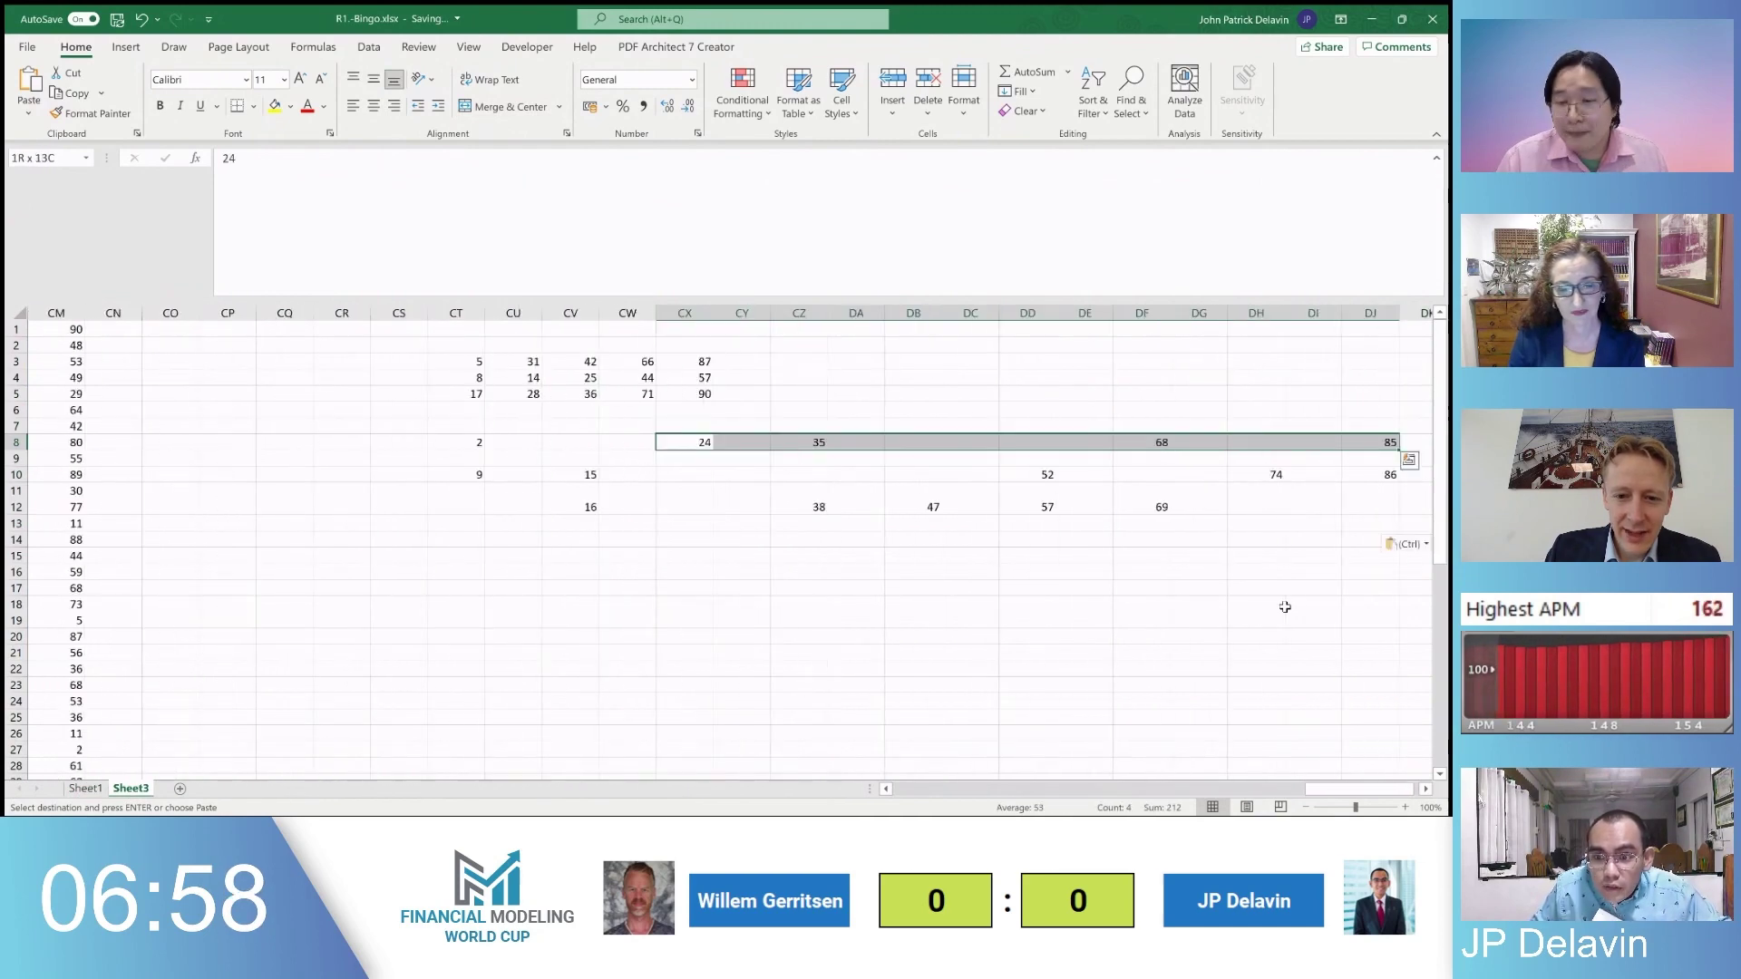
key("ctrl+shift+Right")
key("ctrl+c")
key("Left")
key("Left")
key("Left")
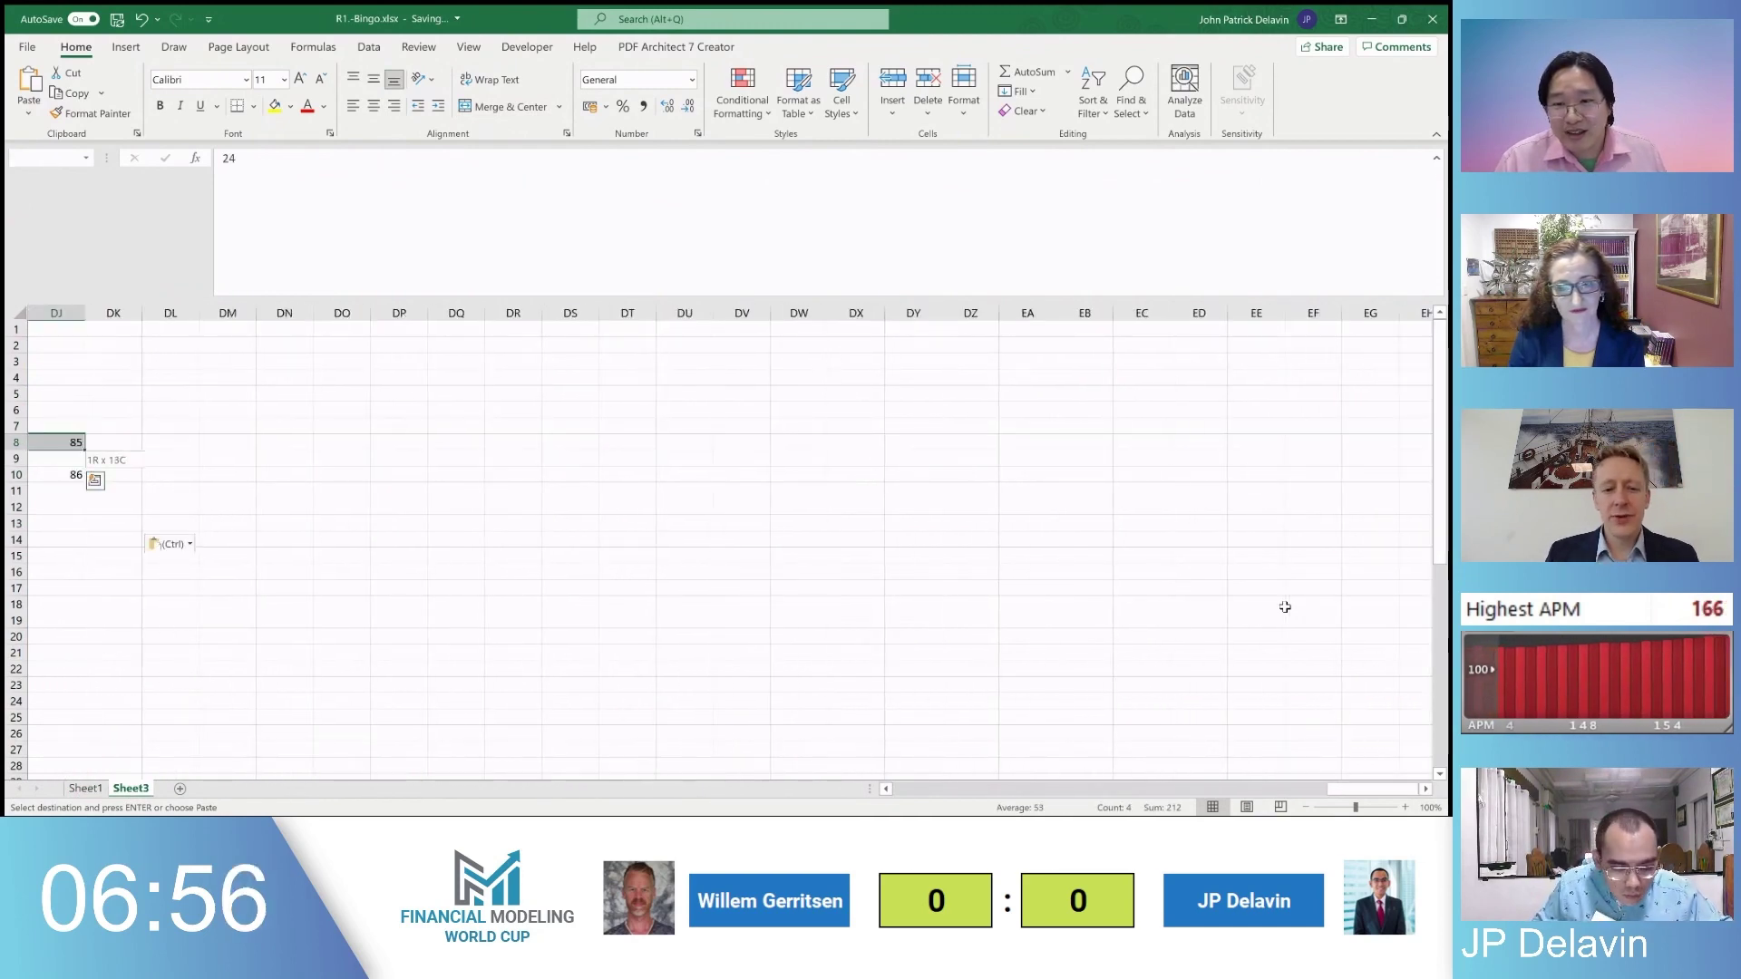
key("ctrl+v")
key("Right")
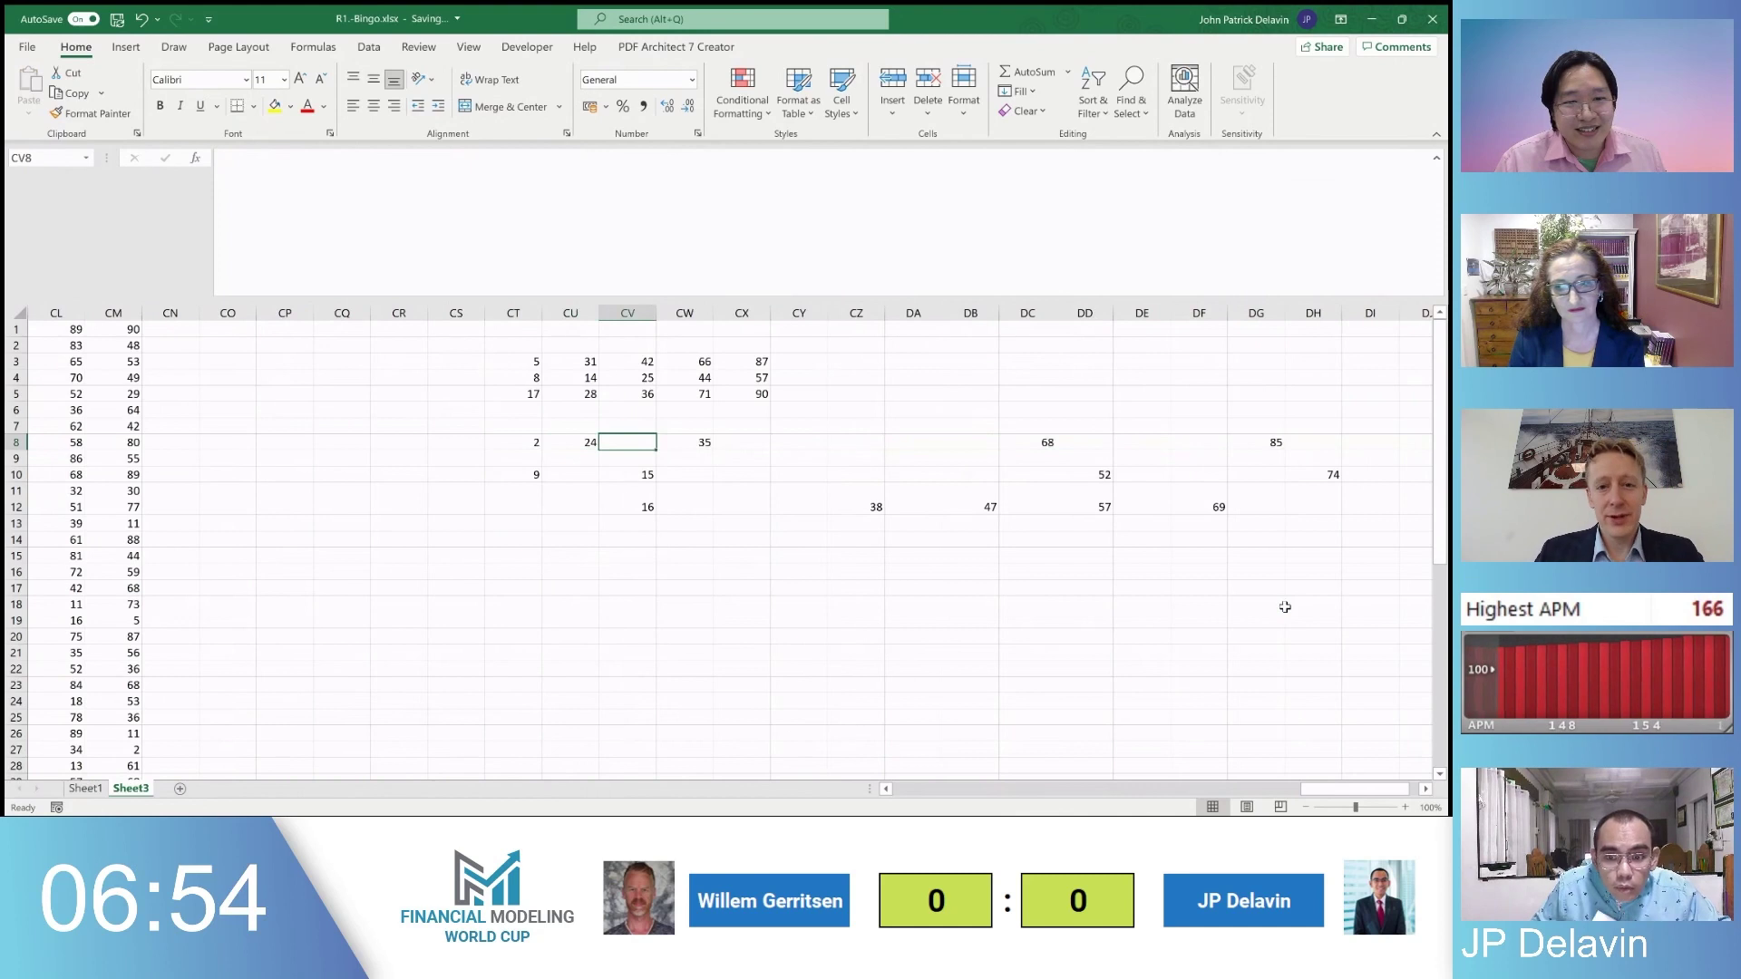
Move the row 8 numbers from 35 onward so that 35 sits beside 24 in CV8
key("Right")
key("ctrl+shift+Right")
key("ctrl+shift+Right")
key("ctrl+x")
key("Left")
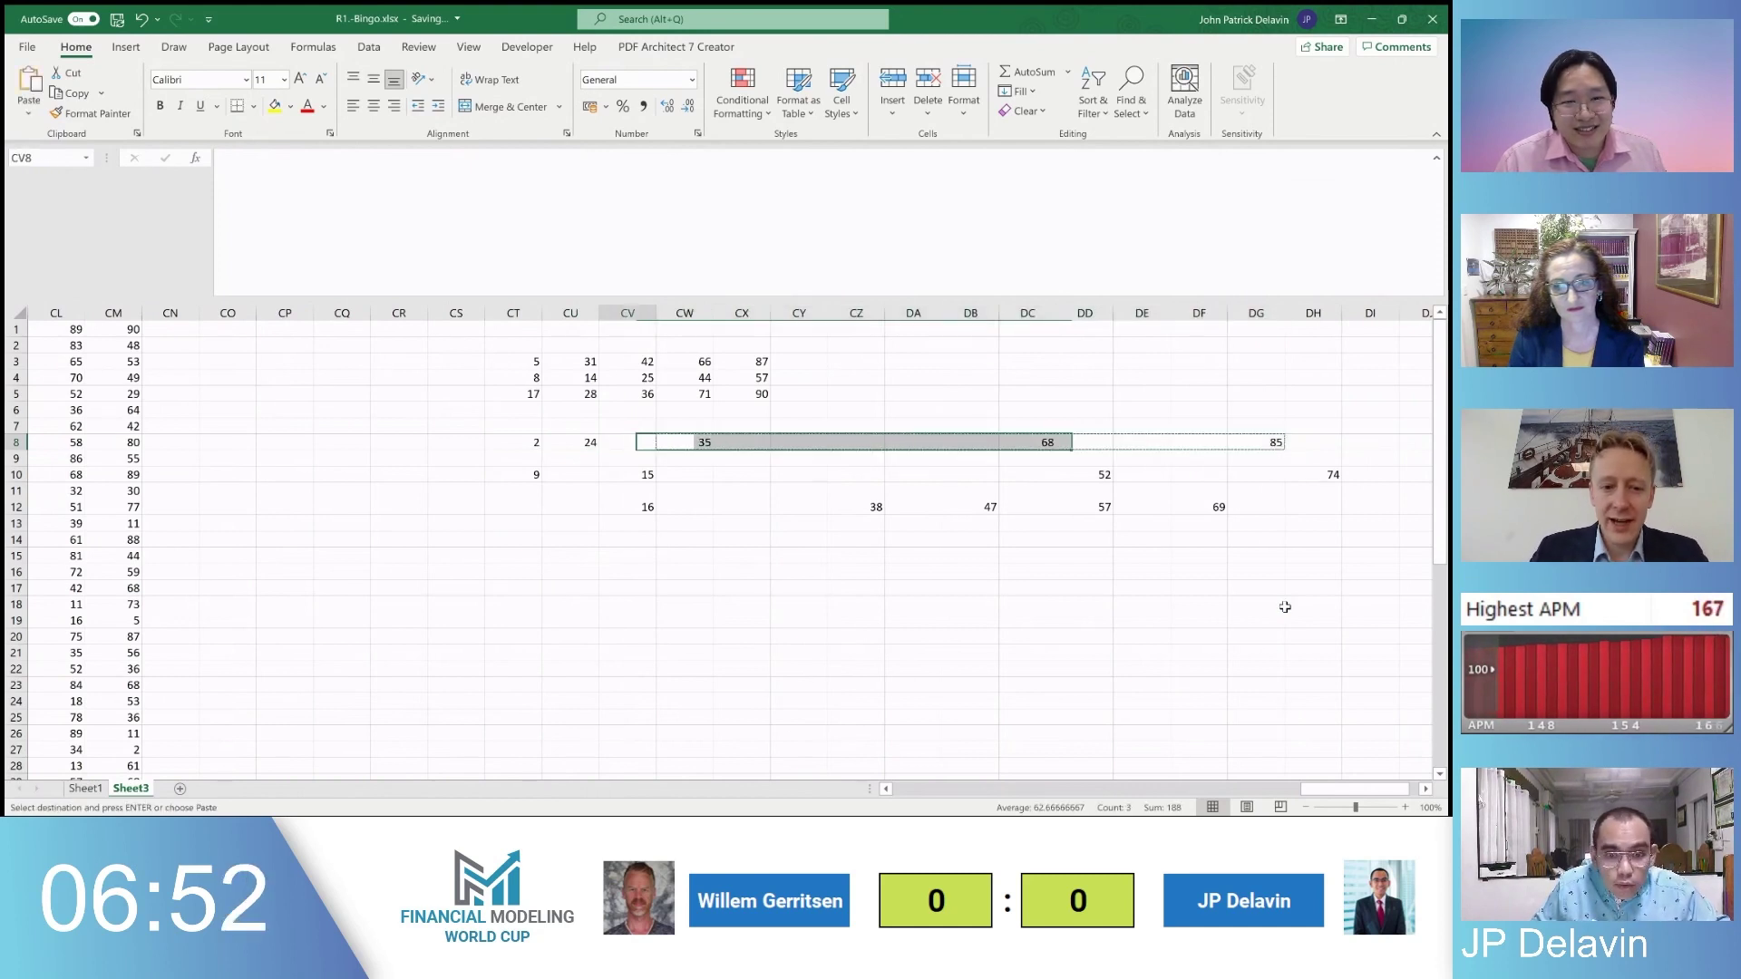
key("ctrl+v")
Move 68 and 85 in row 8 together so that 68 sits beside 35 in CW8
key("Right")
key("ctrl+Right")
key("ctrl+shift+Right")
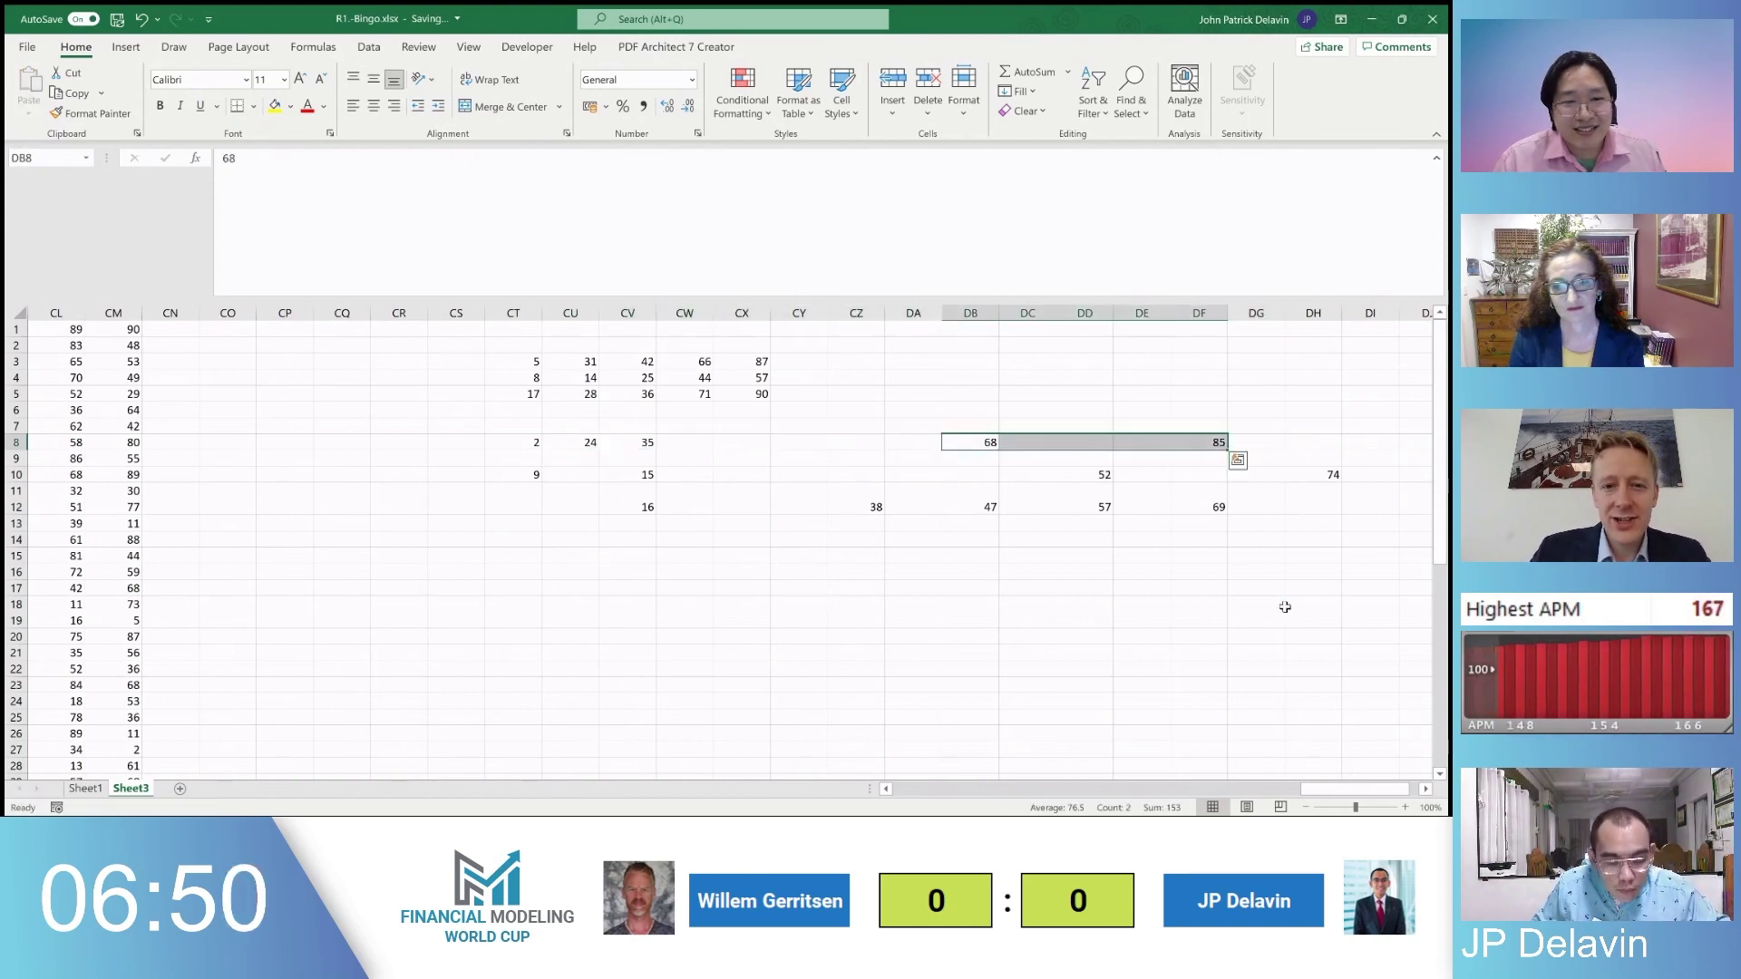
key("ctrl+x")
key("Left")
key("Left")
key("Left")
key("Down")
key("Up")
key("ctrl+Left")
key("Right")
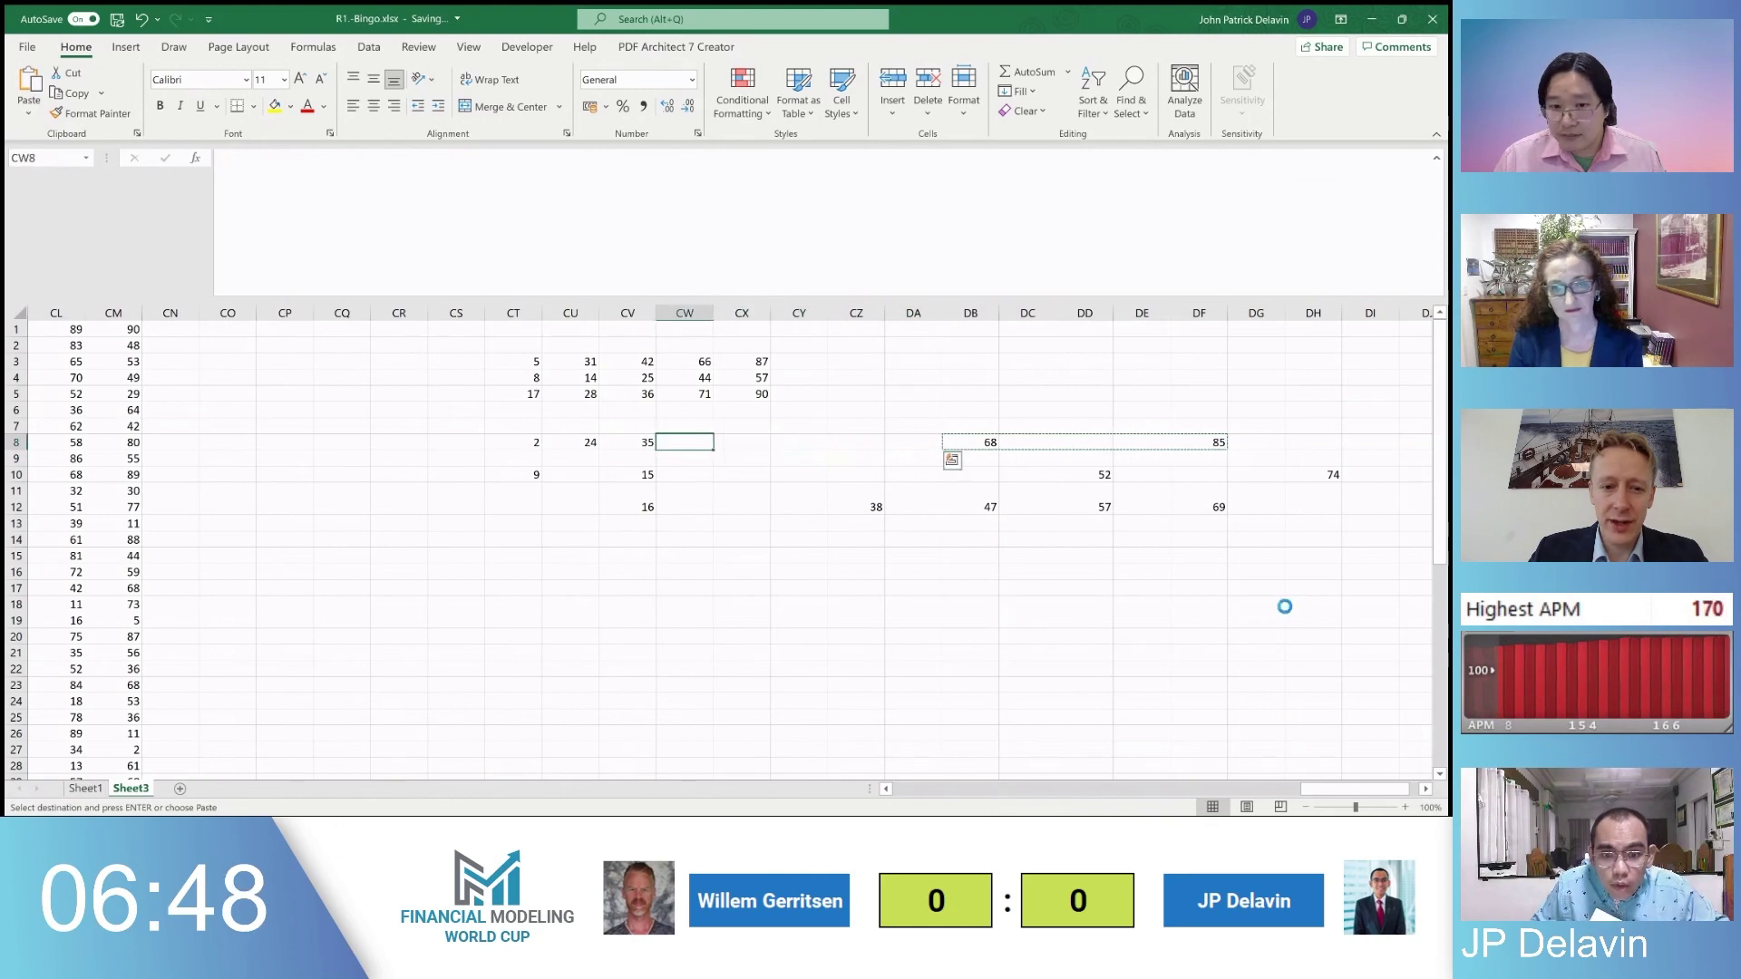
key("ctrl+v")
Move 85 into CX8 to complete the first line of Player 2's ticket without gaps
key("ctrl+Right")
key("ctrl+x")
key("Left")
key("Left")
key("Left")
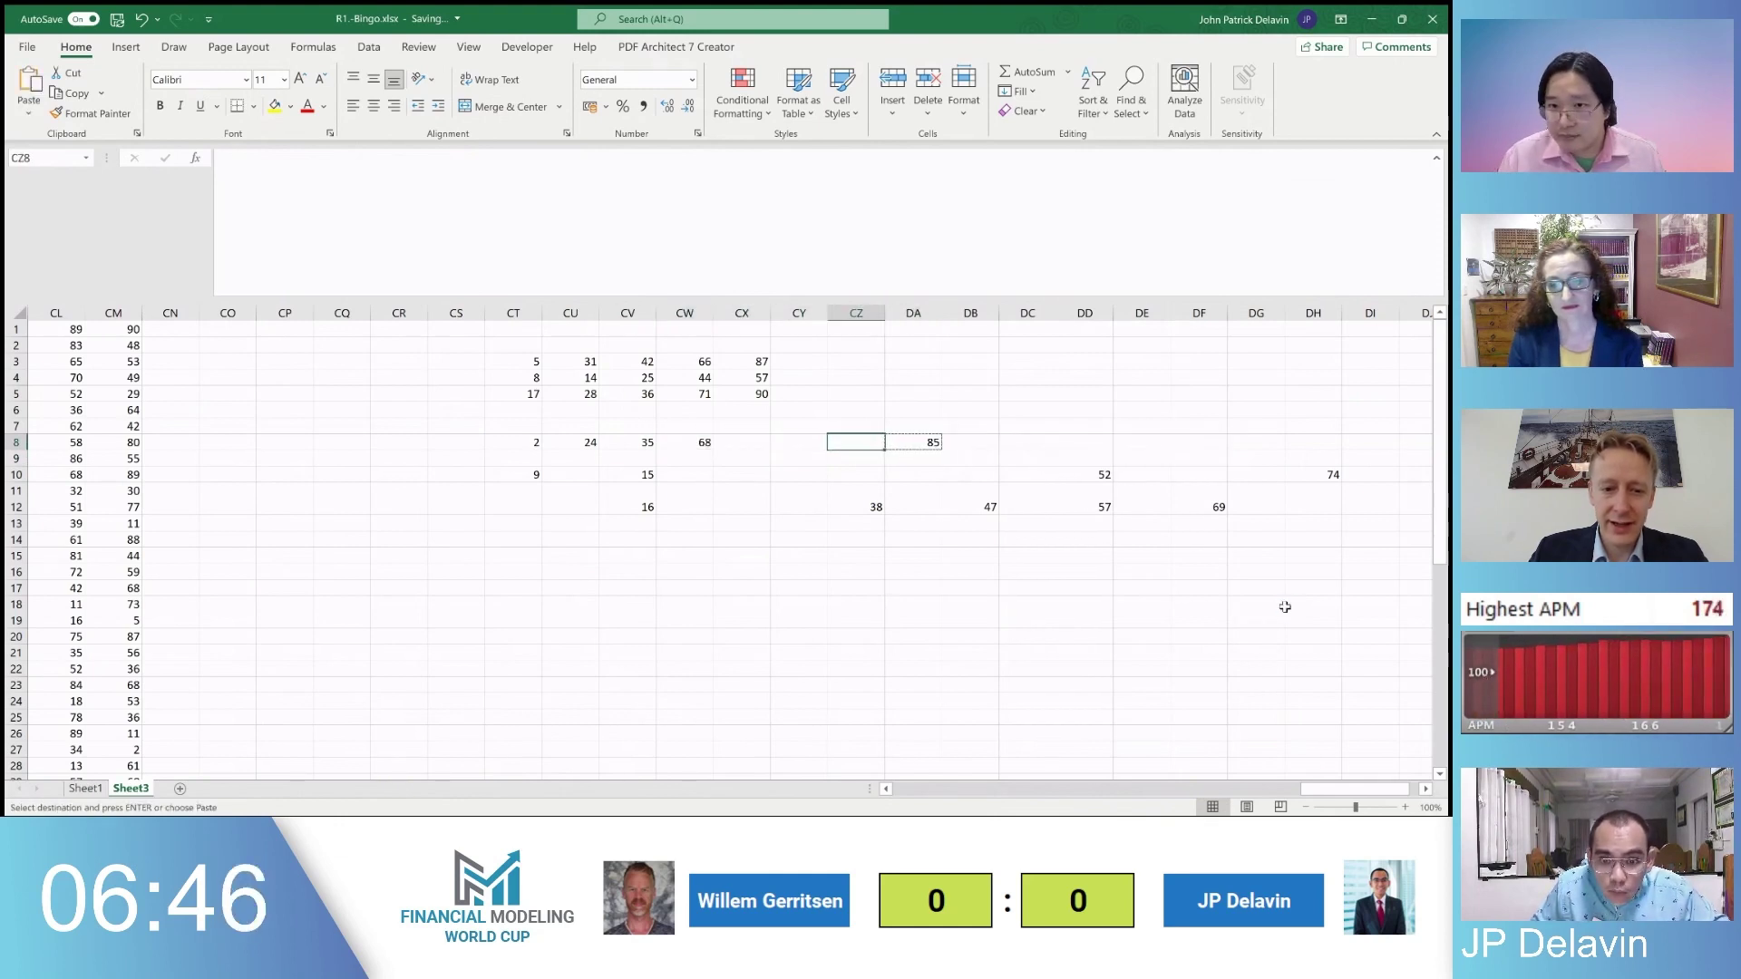
key("ctrl+v")
Go to the last number of Player 2's second line in row 10 and move 86 directly beside 74, into DI10
key("ctrl+Left")
key("Down")
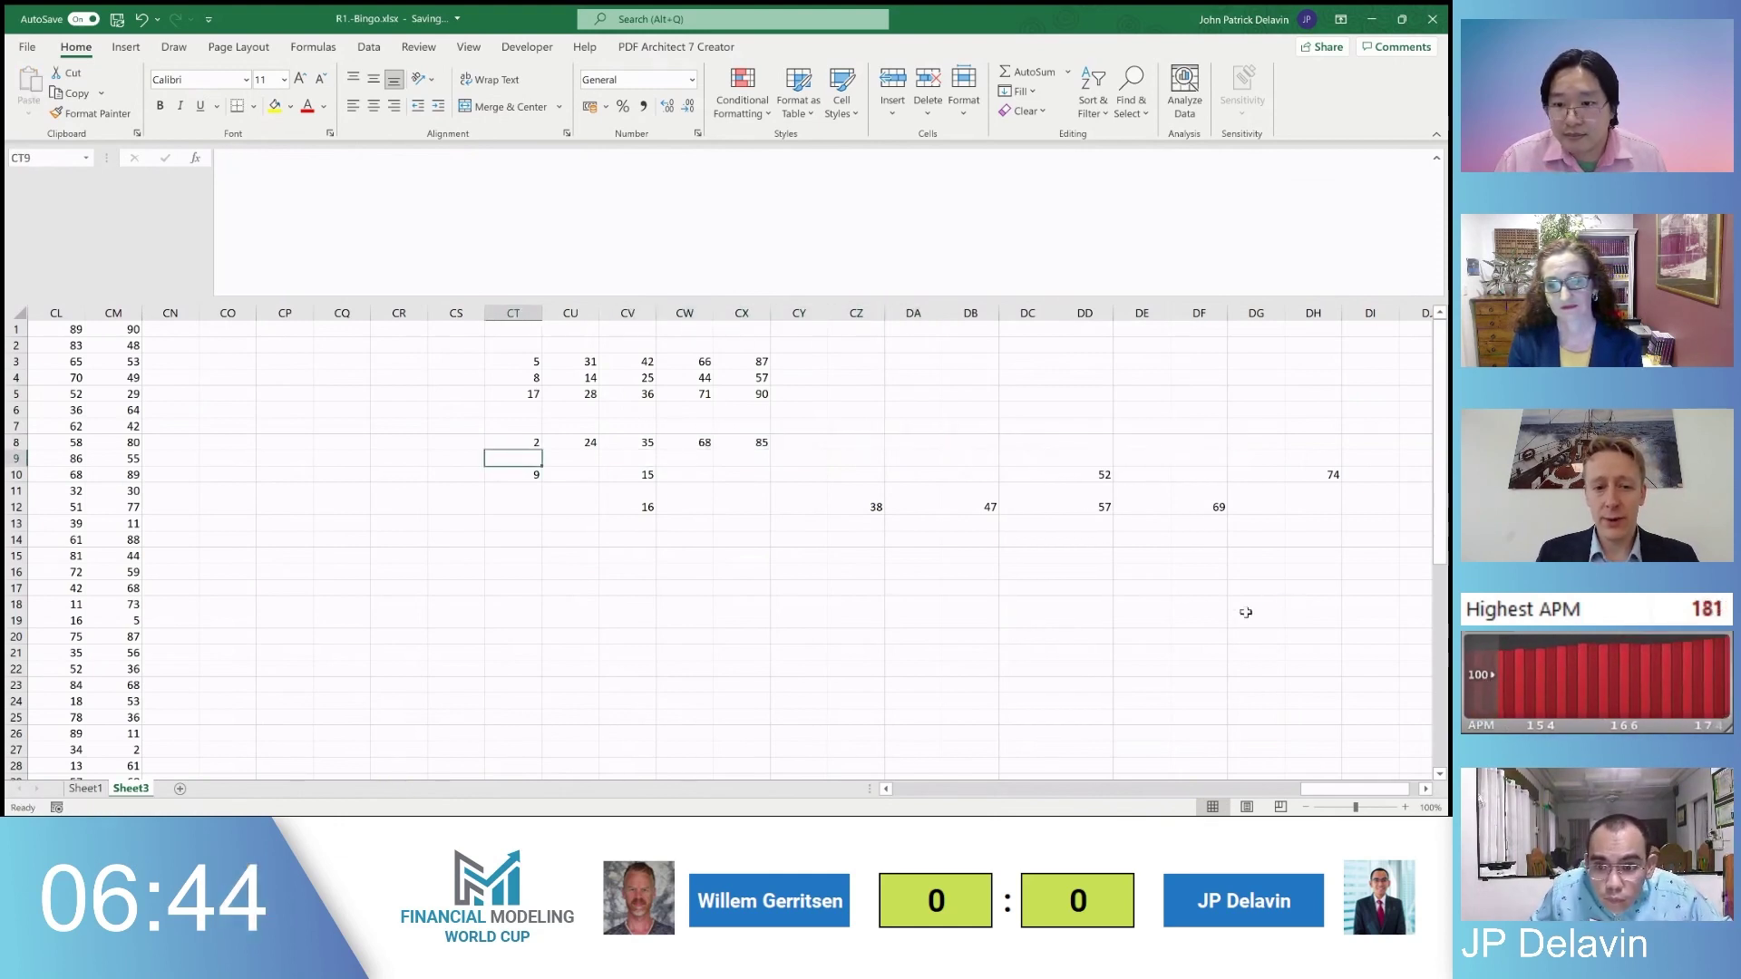
key("Down")
key("ctrl+Right")
key("ctrl+Right")
key("ctrl+Right")
key("ctrl+Right")
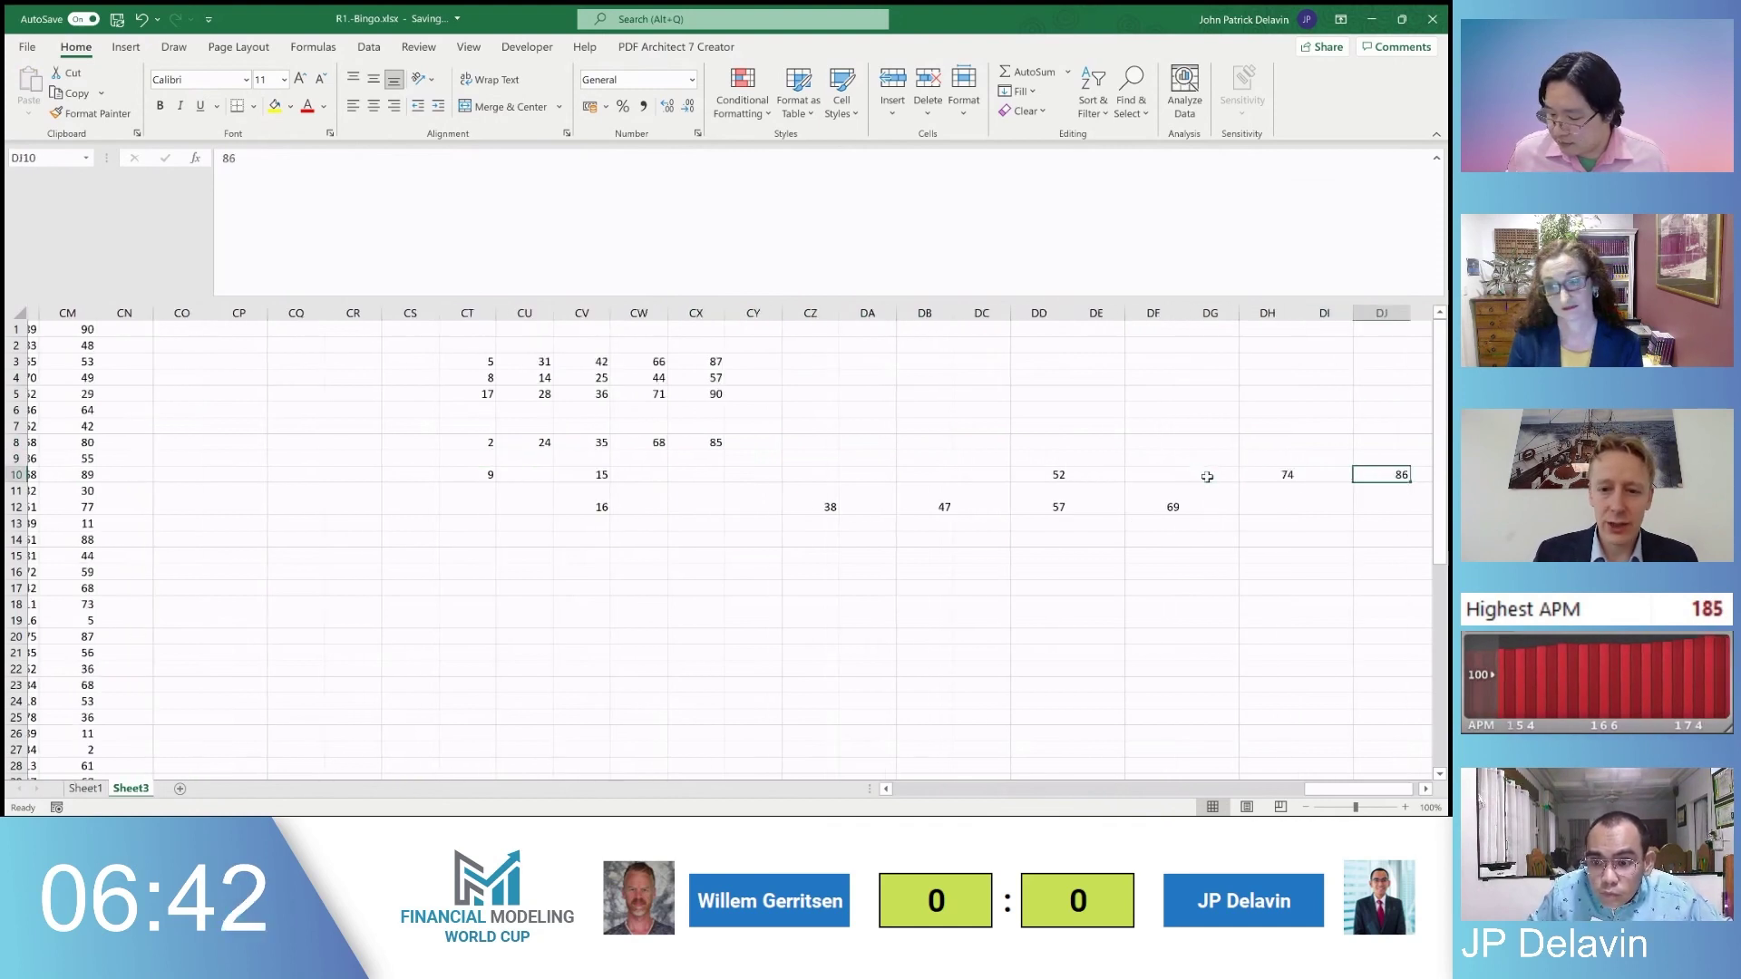
key("ctrl+x")
key("Left")
key("ctrl+v")
Move 74 and 86 in row 10 together so that 74 sits beside 52 in DE10
key("Down")
key("Left")
key("Left")
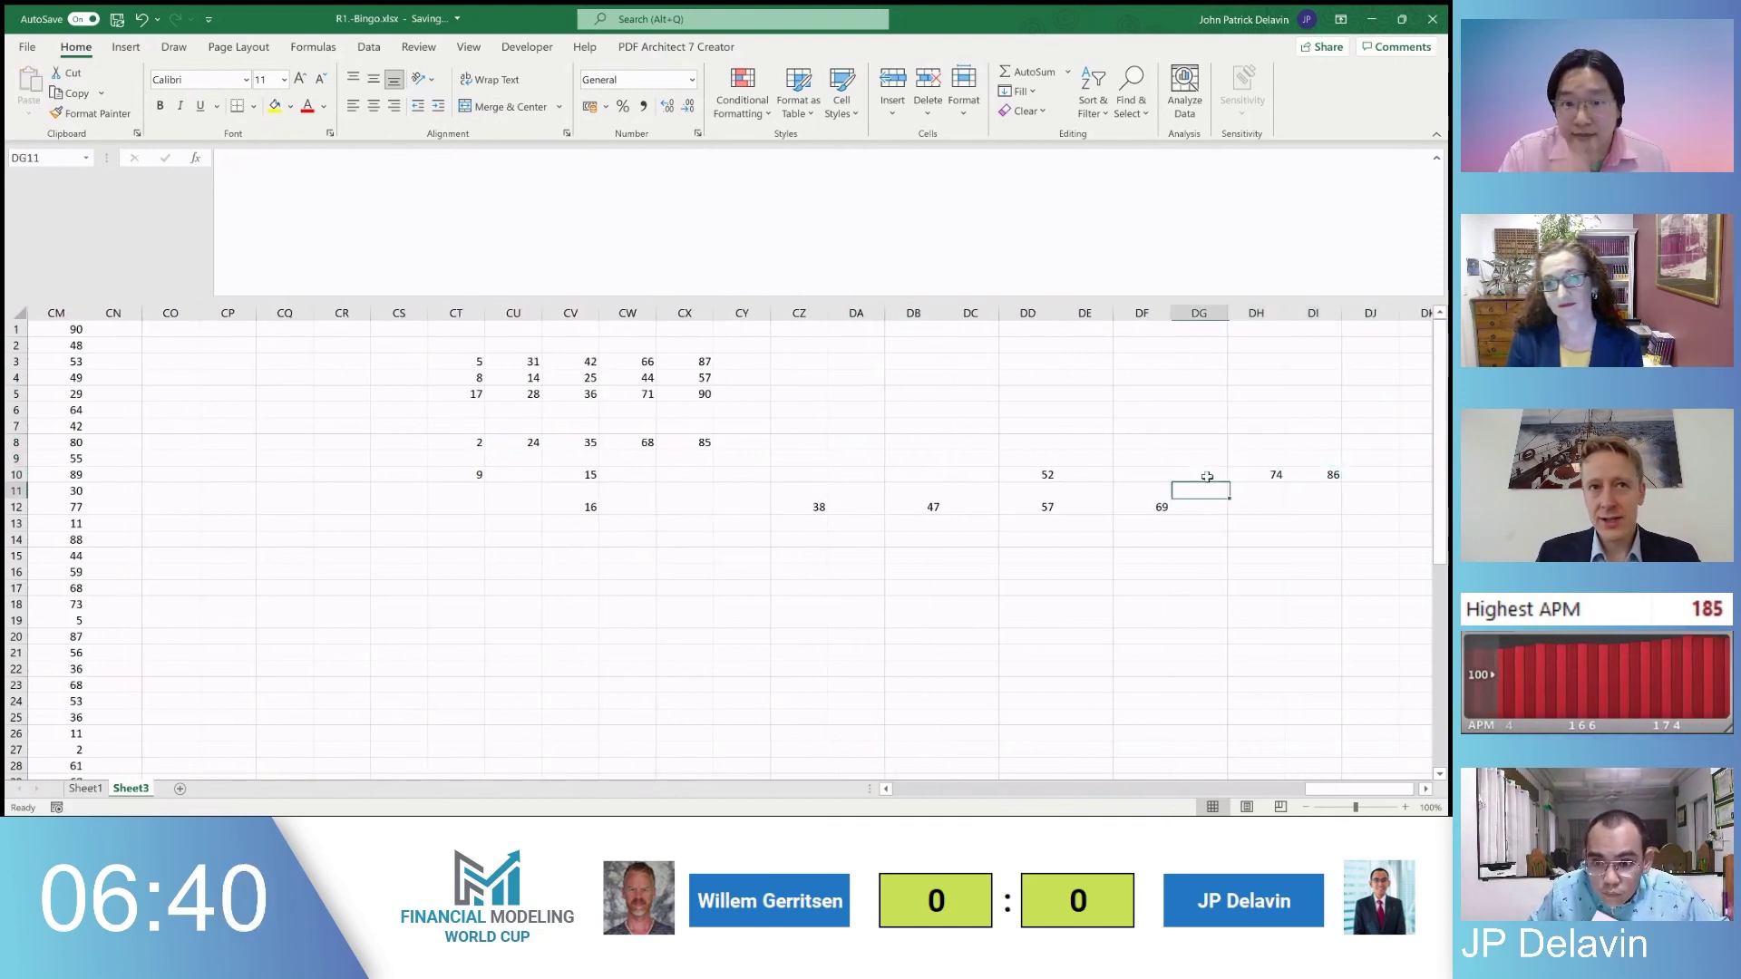
left_click_drag(1256, 474, 1152, 487)
Close the remaining gaps in Player 2's second line and place 9, 15, 52, 74 and 86 in CT9:CX9
left_click_drag(1034, 476, 1106, 478)
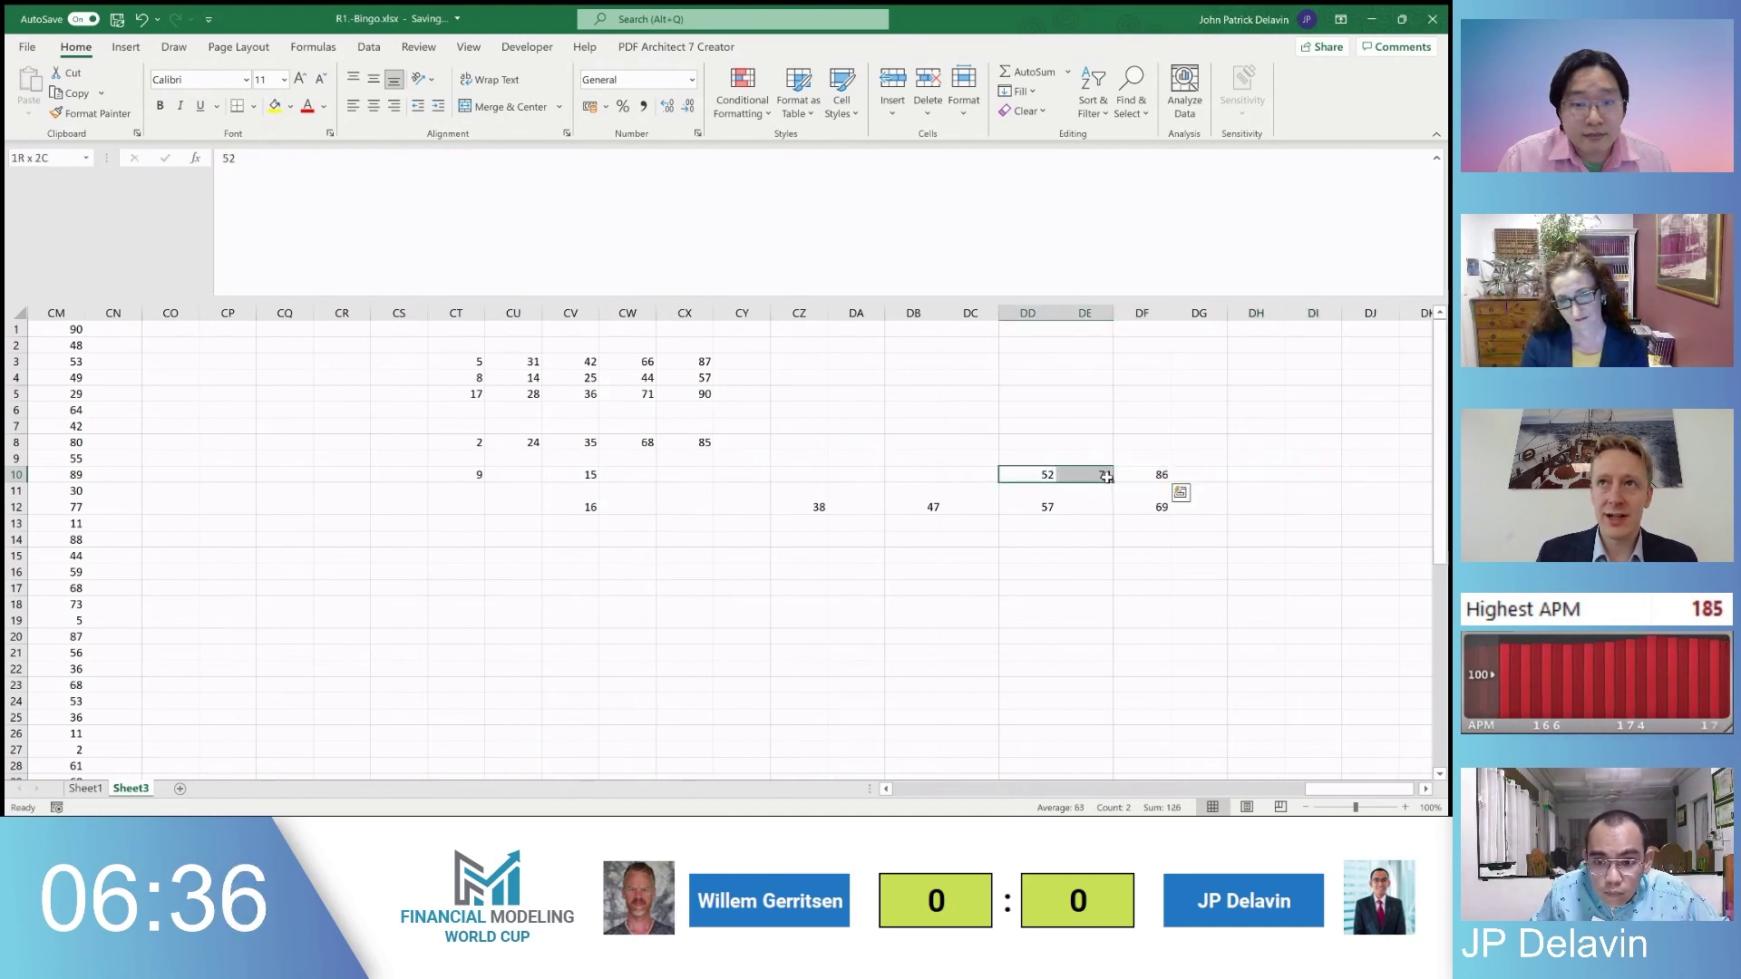
left_click(1153, 471, "shift")
left_click_drag(1156, 466, 694, 471)
left_click(753, 474)
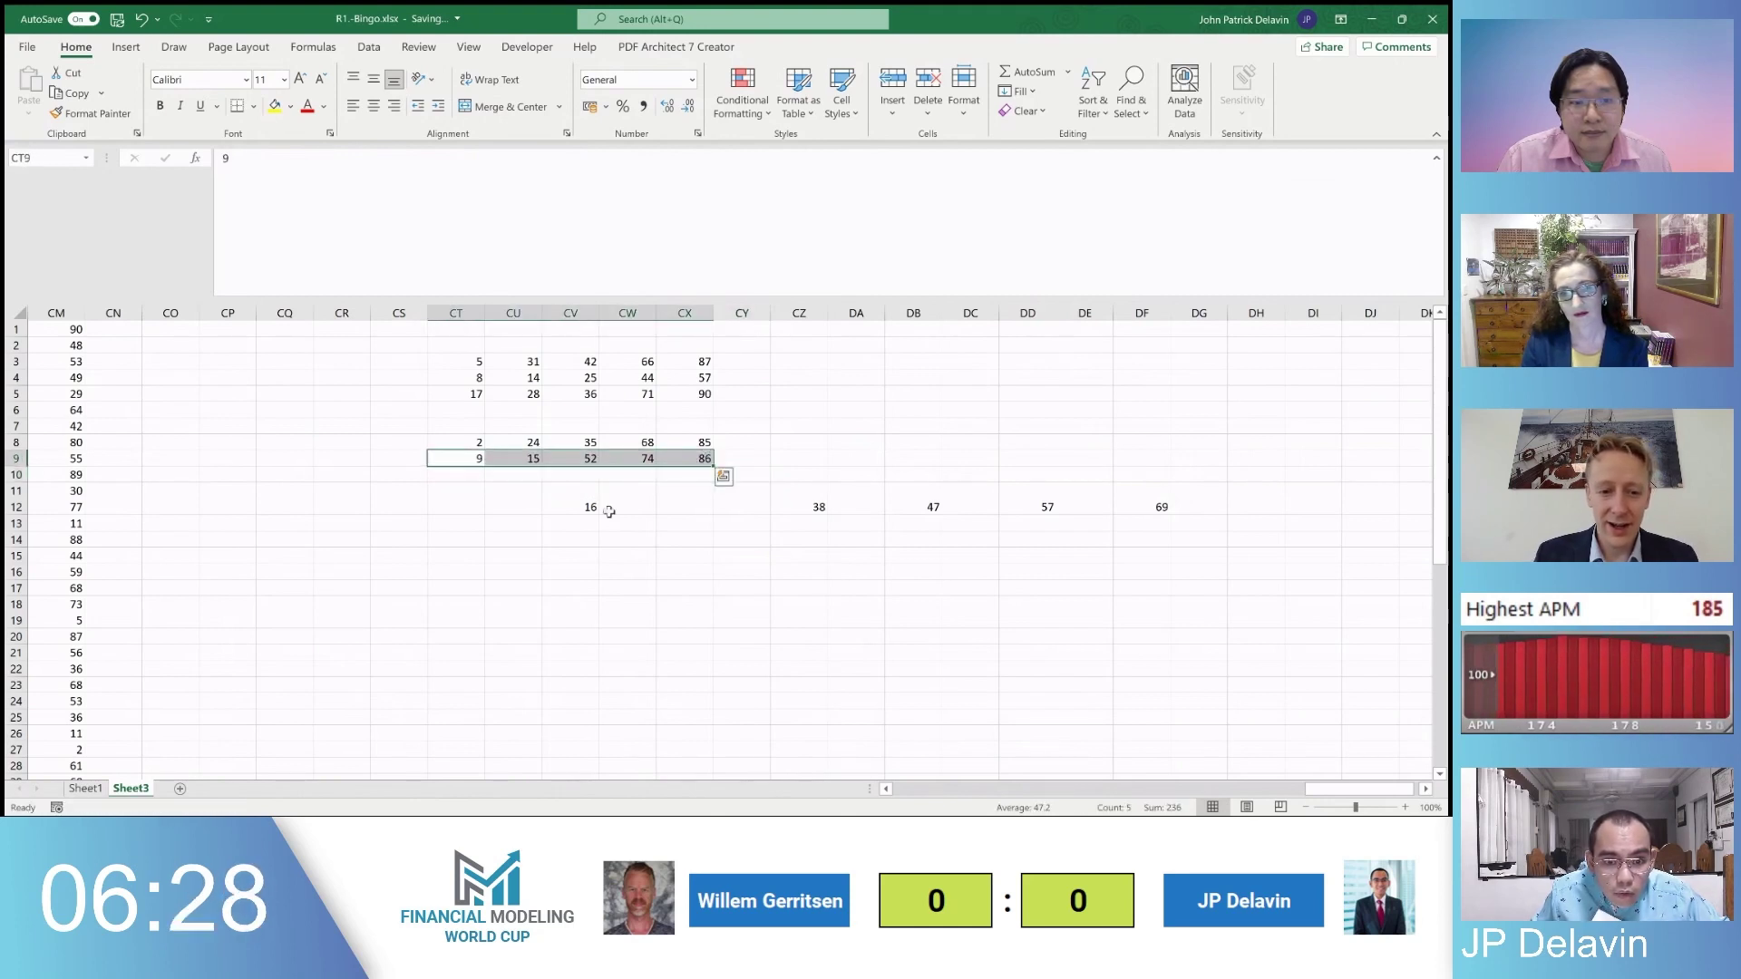
Gather Player 2's third line without gaps, placing 16, 38, 47, 57 and 69 in CT10:CX10
left_click(588, 510)
left_click_drag(584, 514, 479, 474)
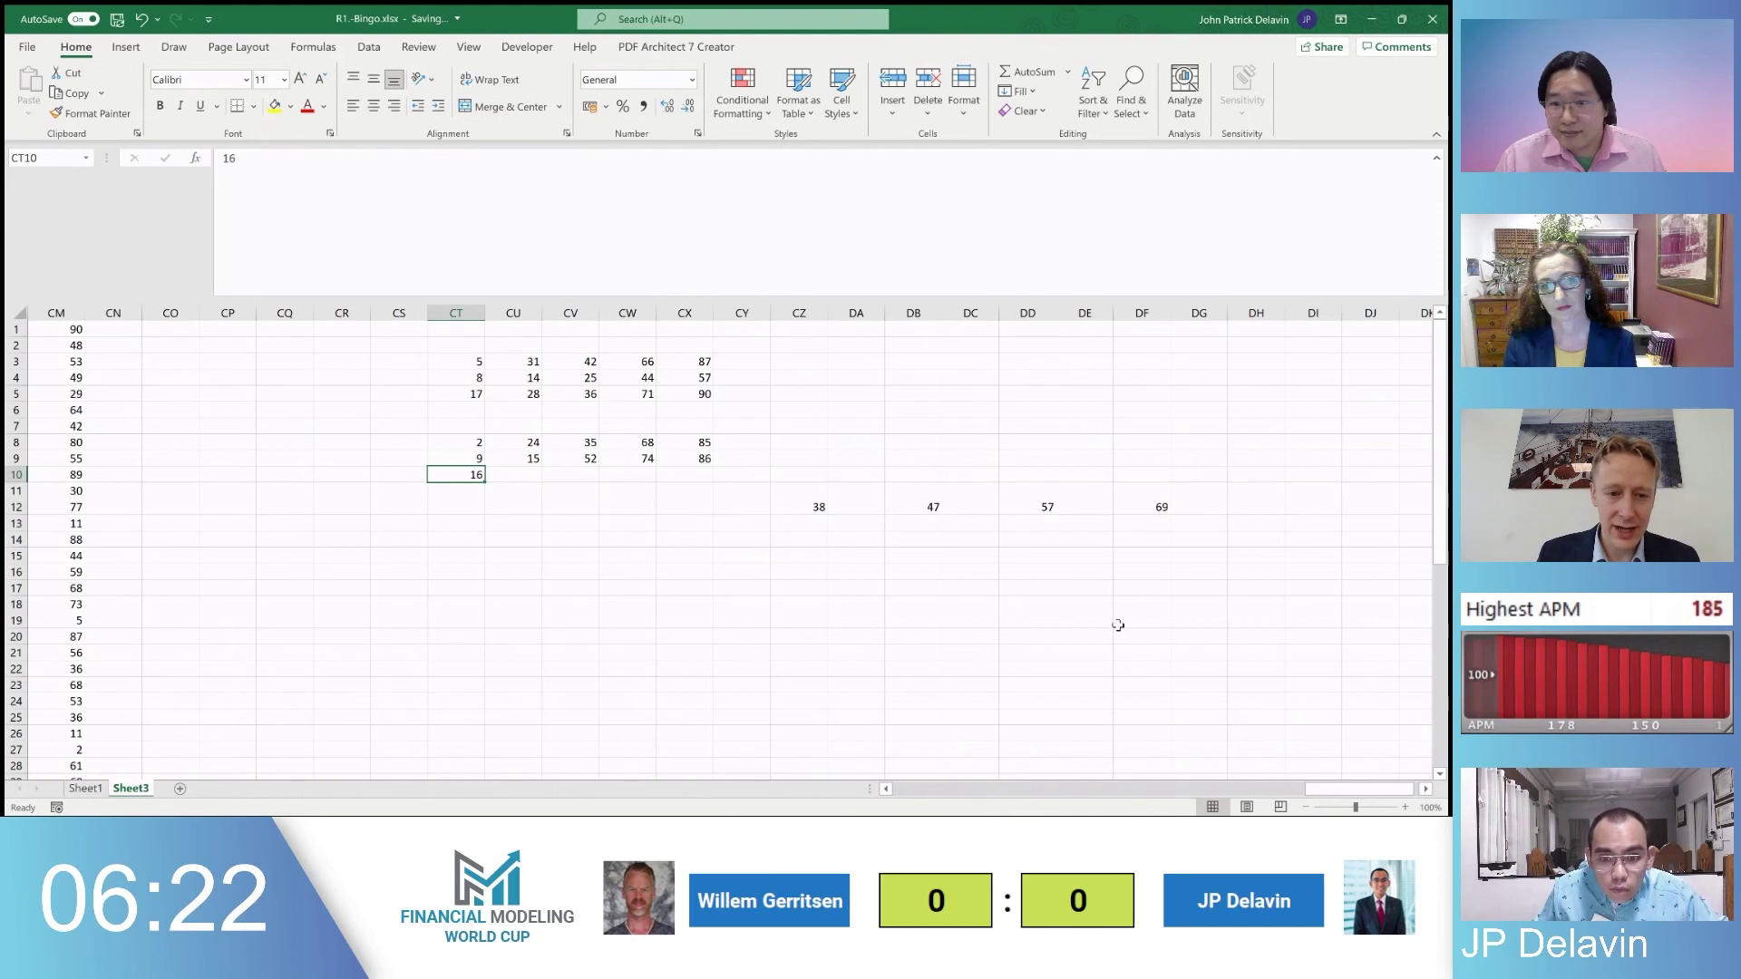
left_click_drag(809, 505, 859, 487)
left_click_drag(634, 475, 753, 485)
left_click(759, 475)
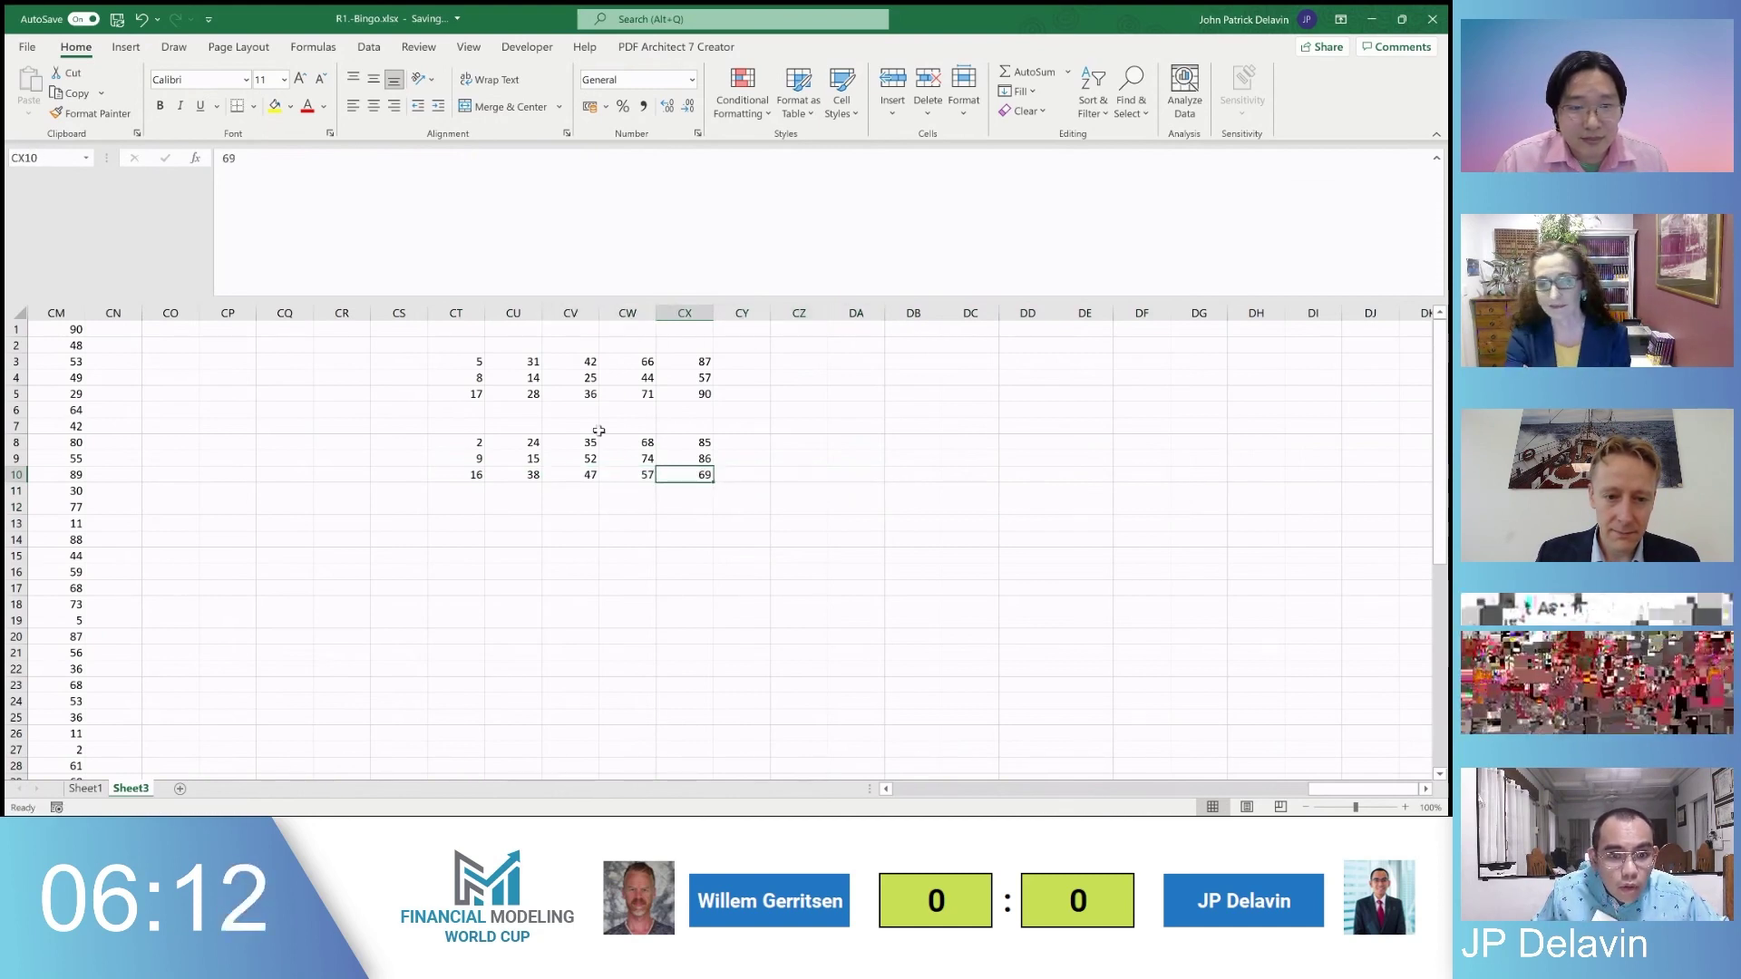
Move Player 1's first line from CT3:CX3 into row 1, starting at CQ1
left_click_drag(467, 361, 694, 361)
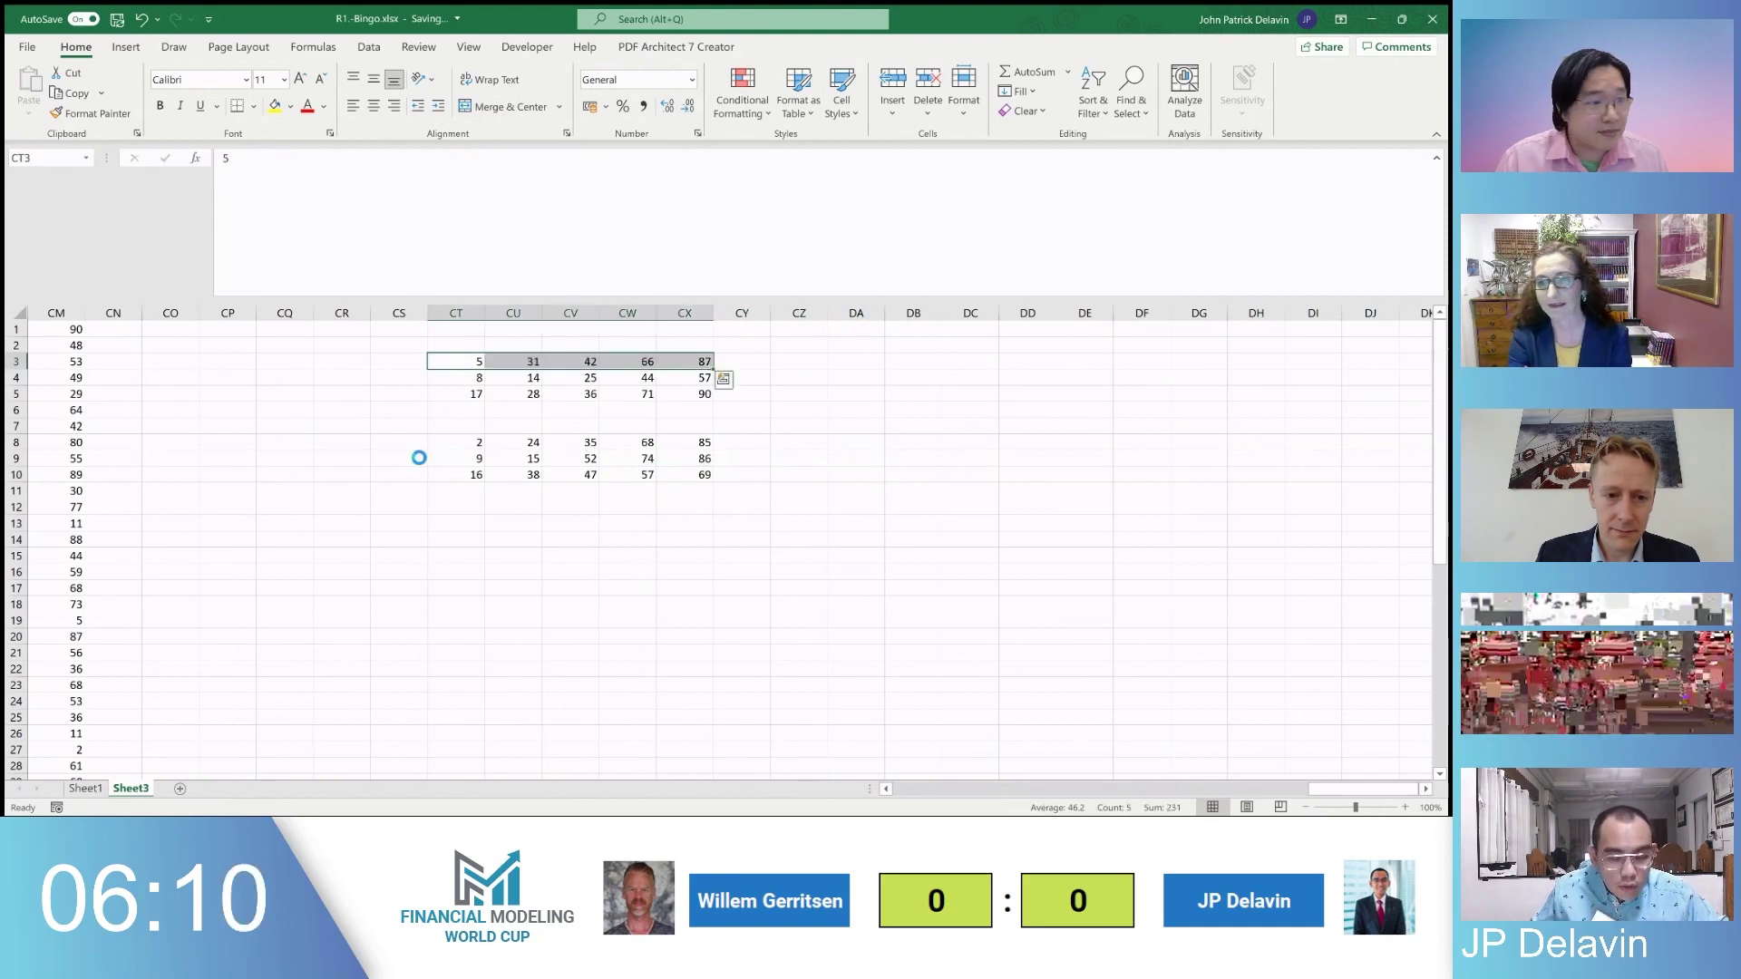
key("ctrl+c")
left_click(274, 331)
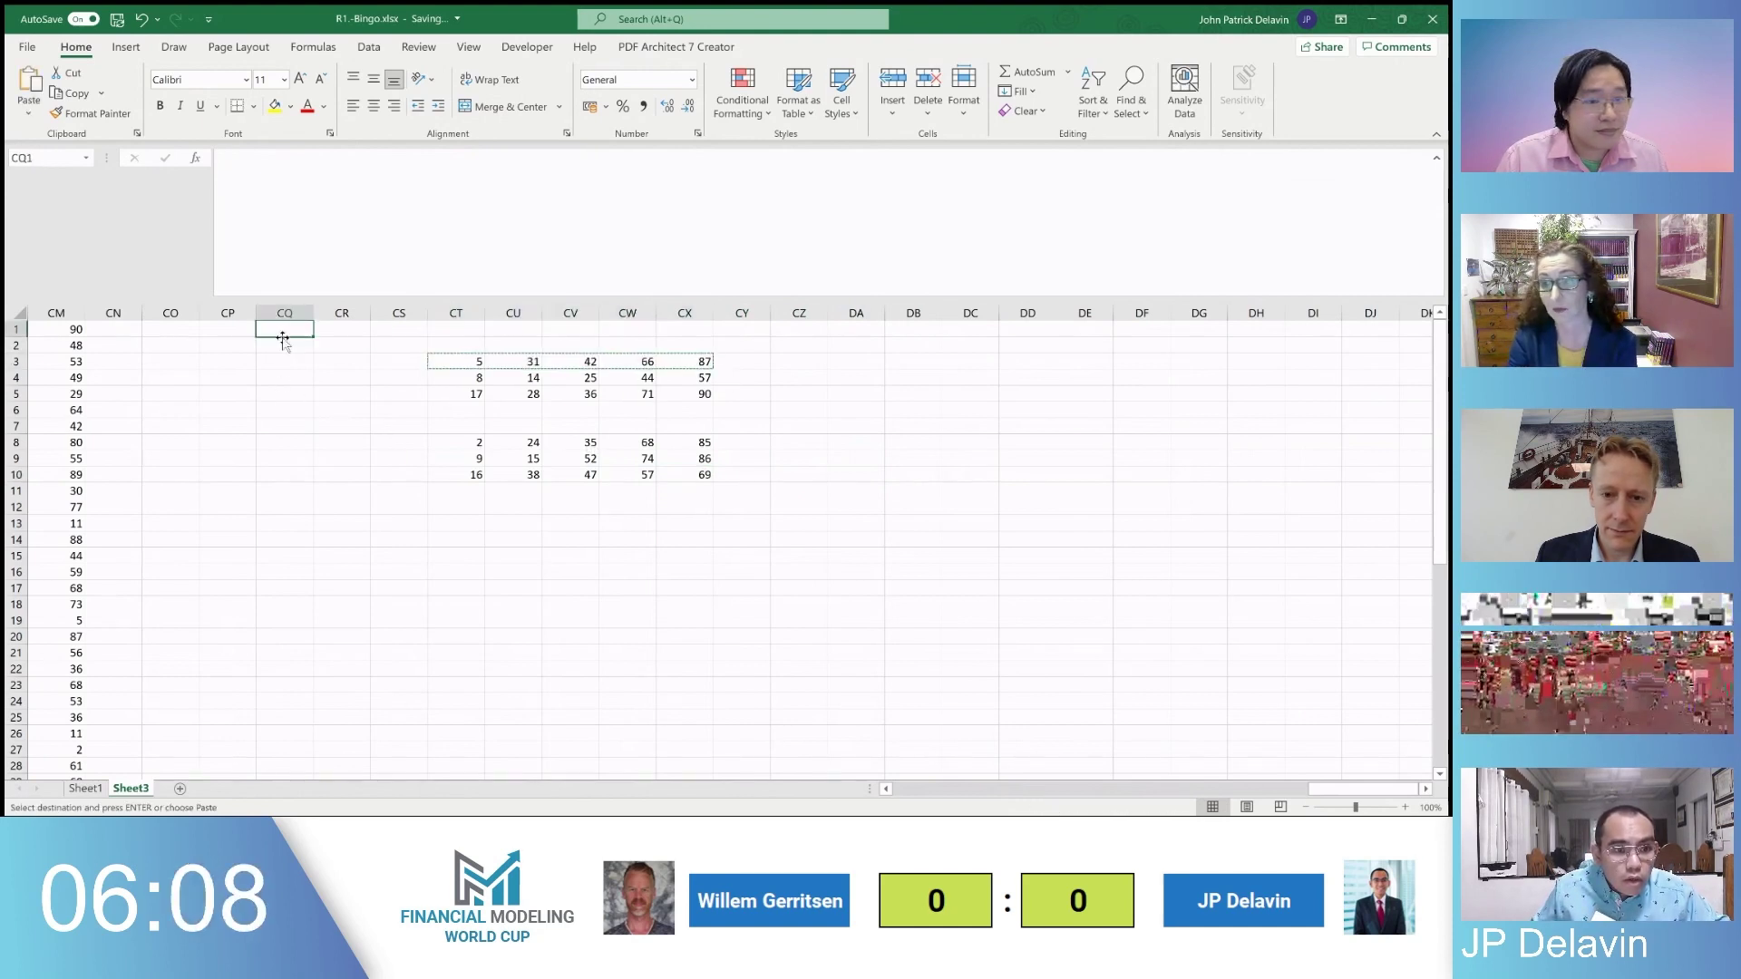
key("ctrl+v")
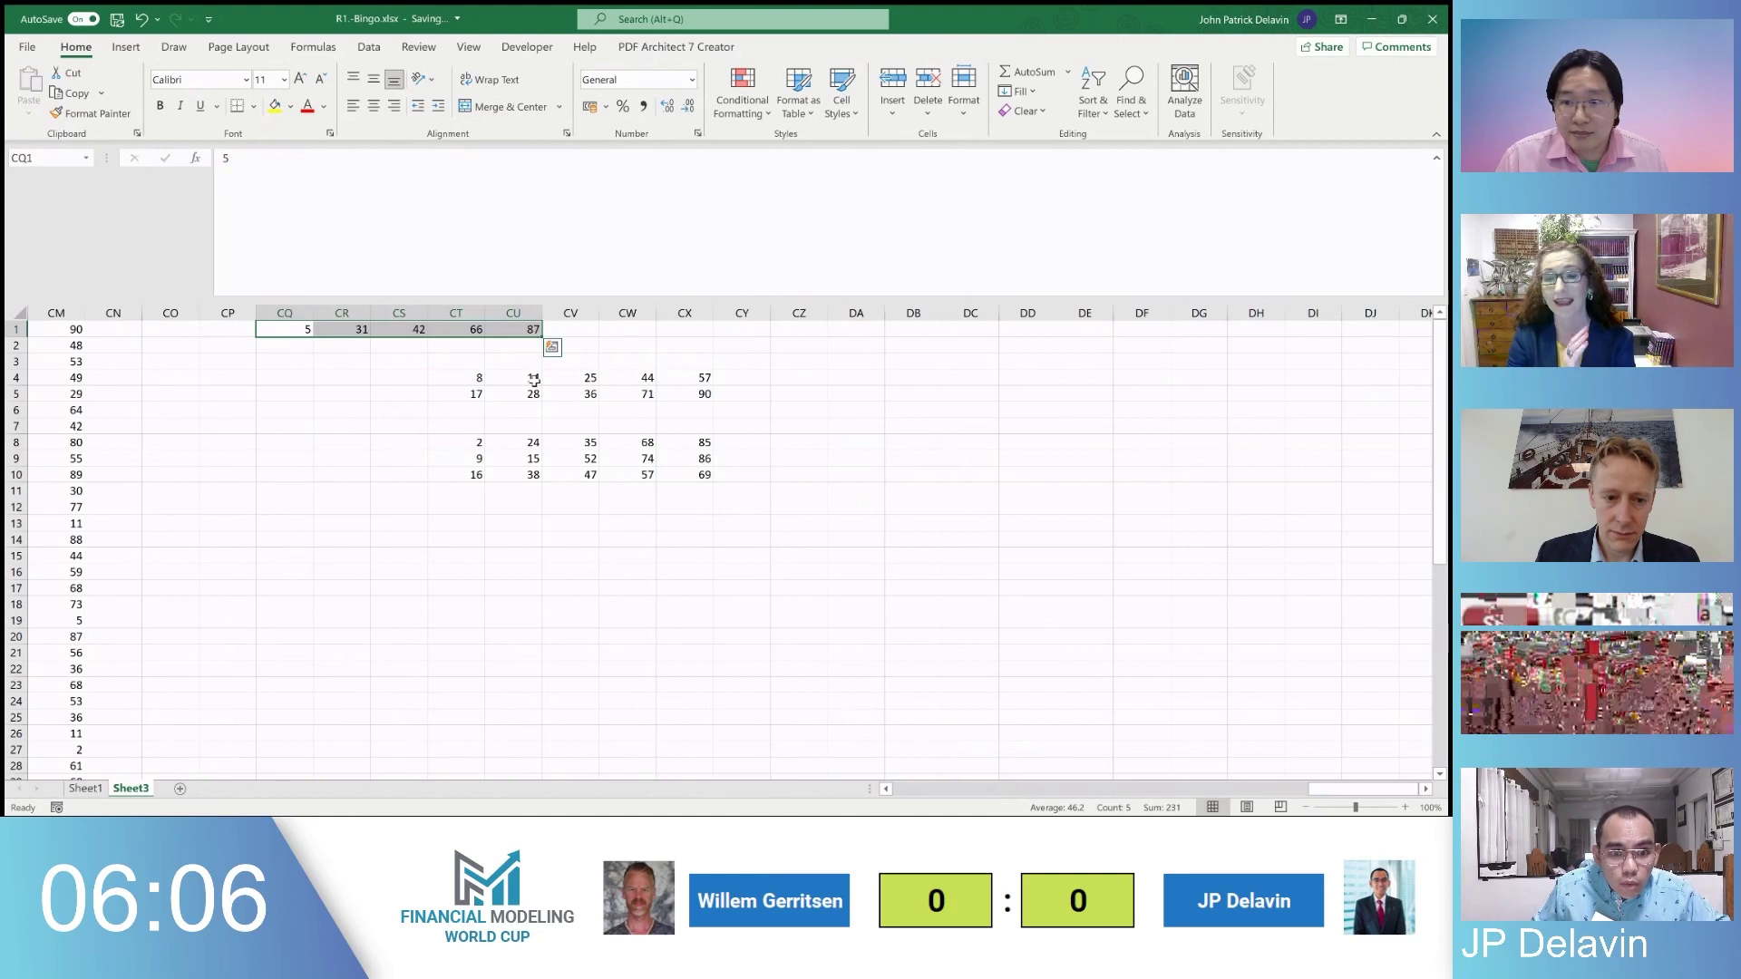
Move Player 1's second line from CT4:CX4 into row 1 starting at CW1, leaving one blank column after 87
left_click_drag(458, 378, 707, 379)
key("ctrl+x")
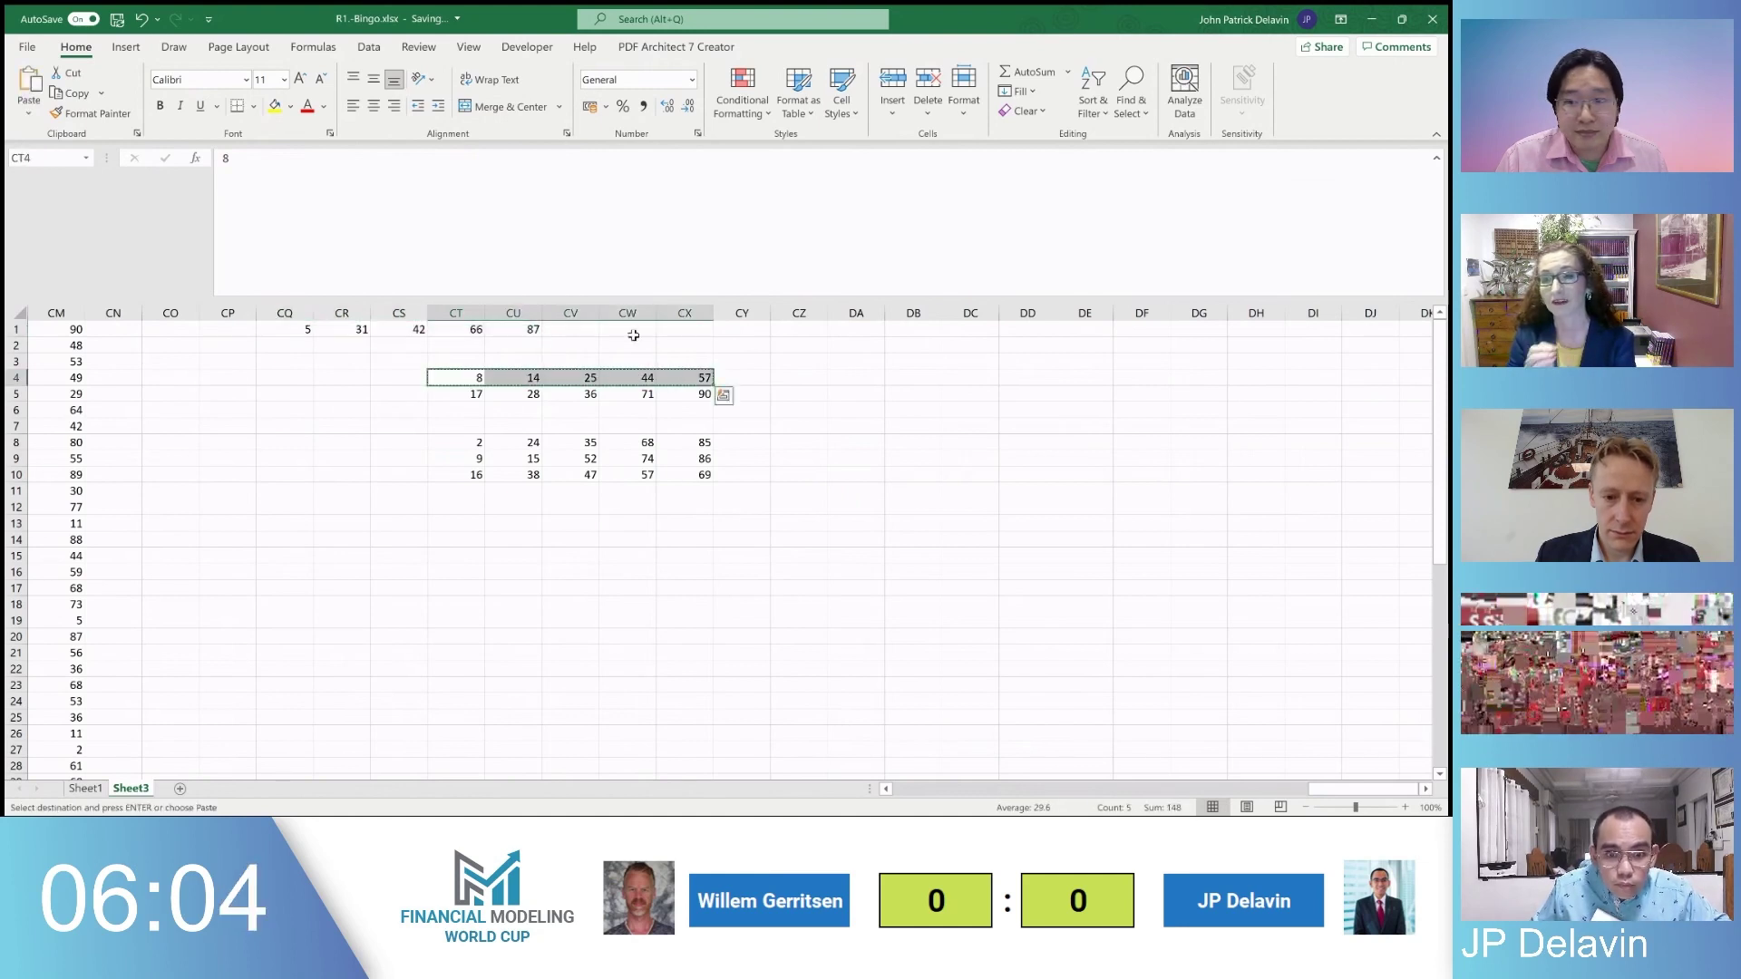
left_click(627, 330)
key("ctrl+v")
Move Player 1's third line from CT5:CX5 into row 1 starting at DC1, one blank column after 57
left_click_drag(467, 394, 698, 395)
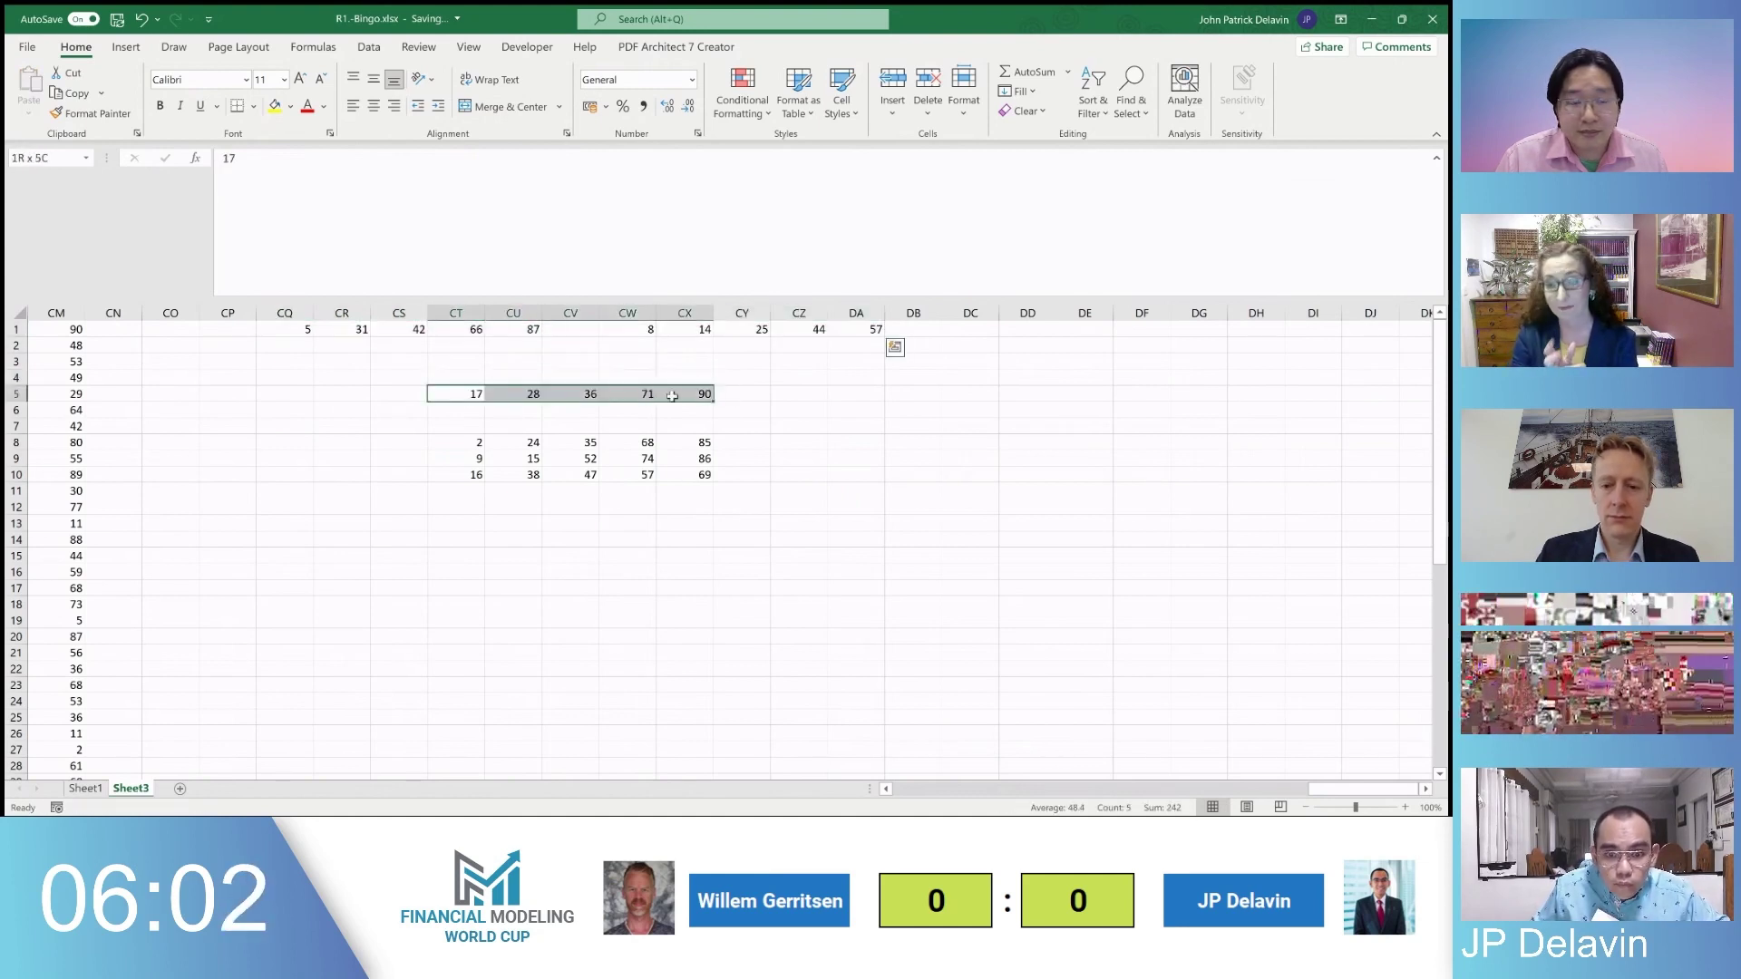
key("ctrl+x")
left_click(969, 334)
key("ctrl+v")
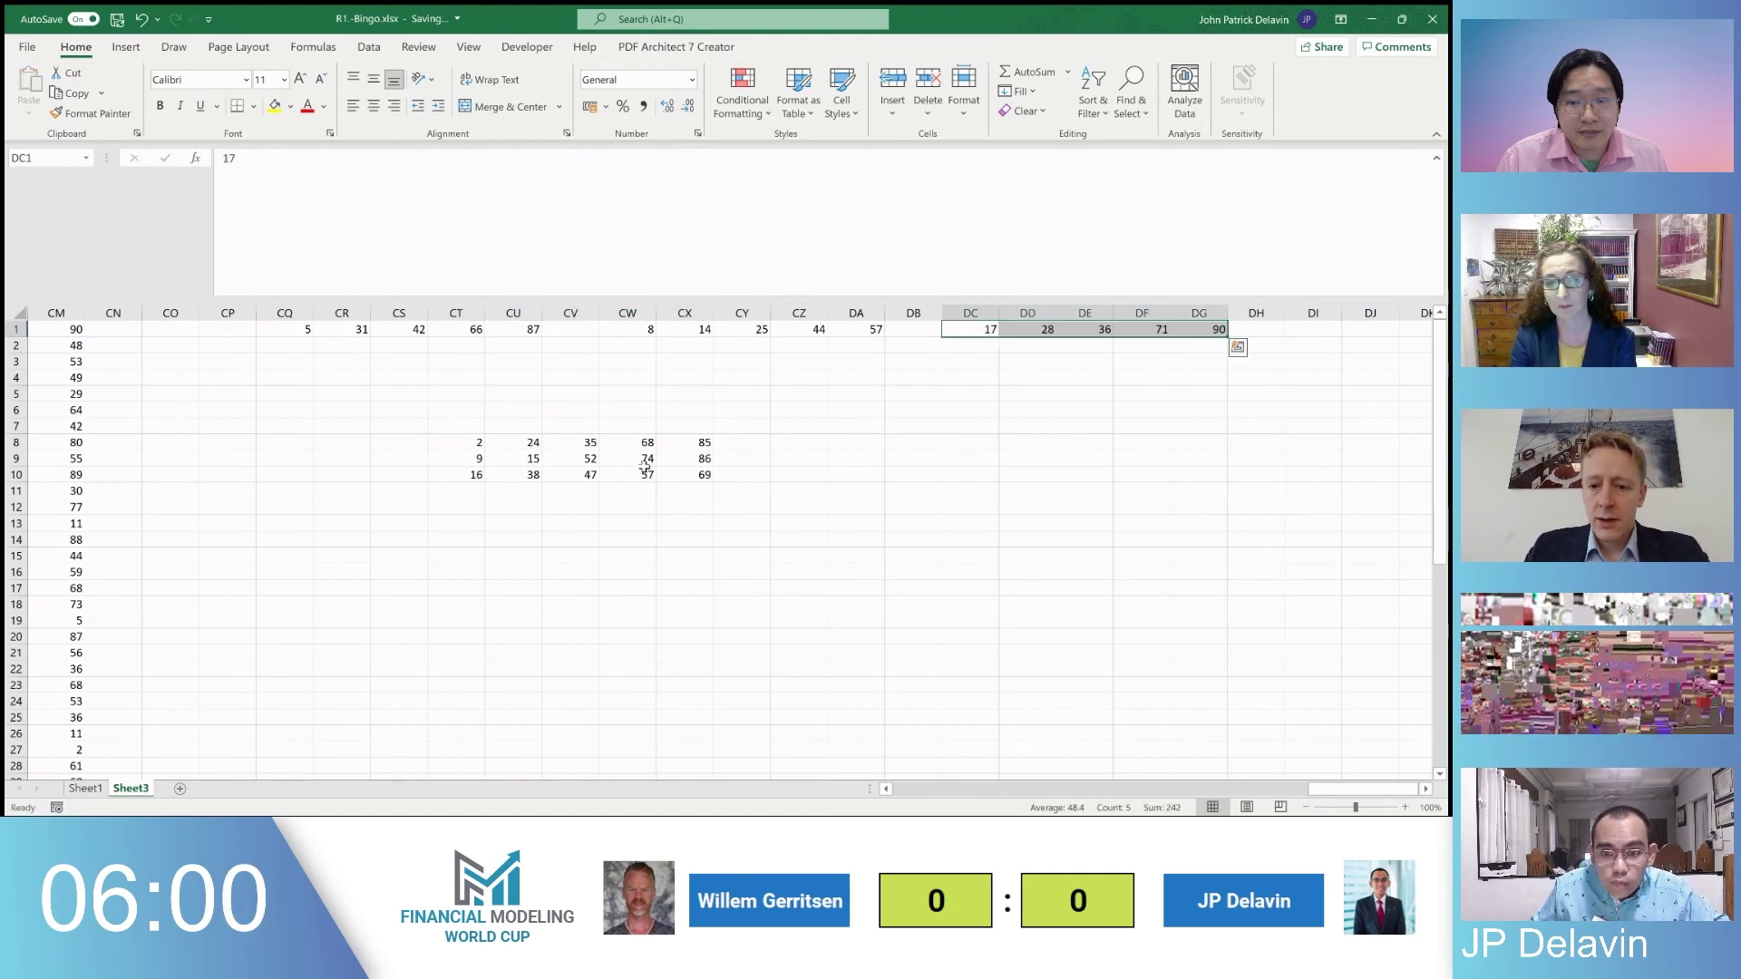
Move Player 2's first line from CT8:CX8 into row 1 starting at DI1, one blank column after 90
left_click_drag(476, 443, 707, 443)
key("ctrl+x")
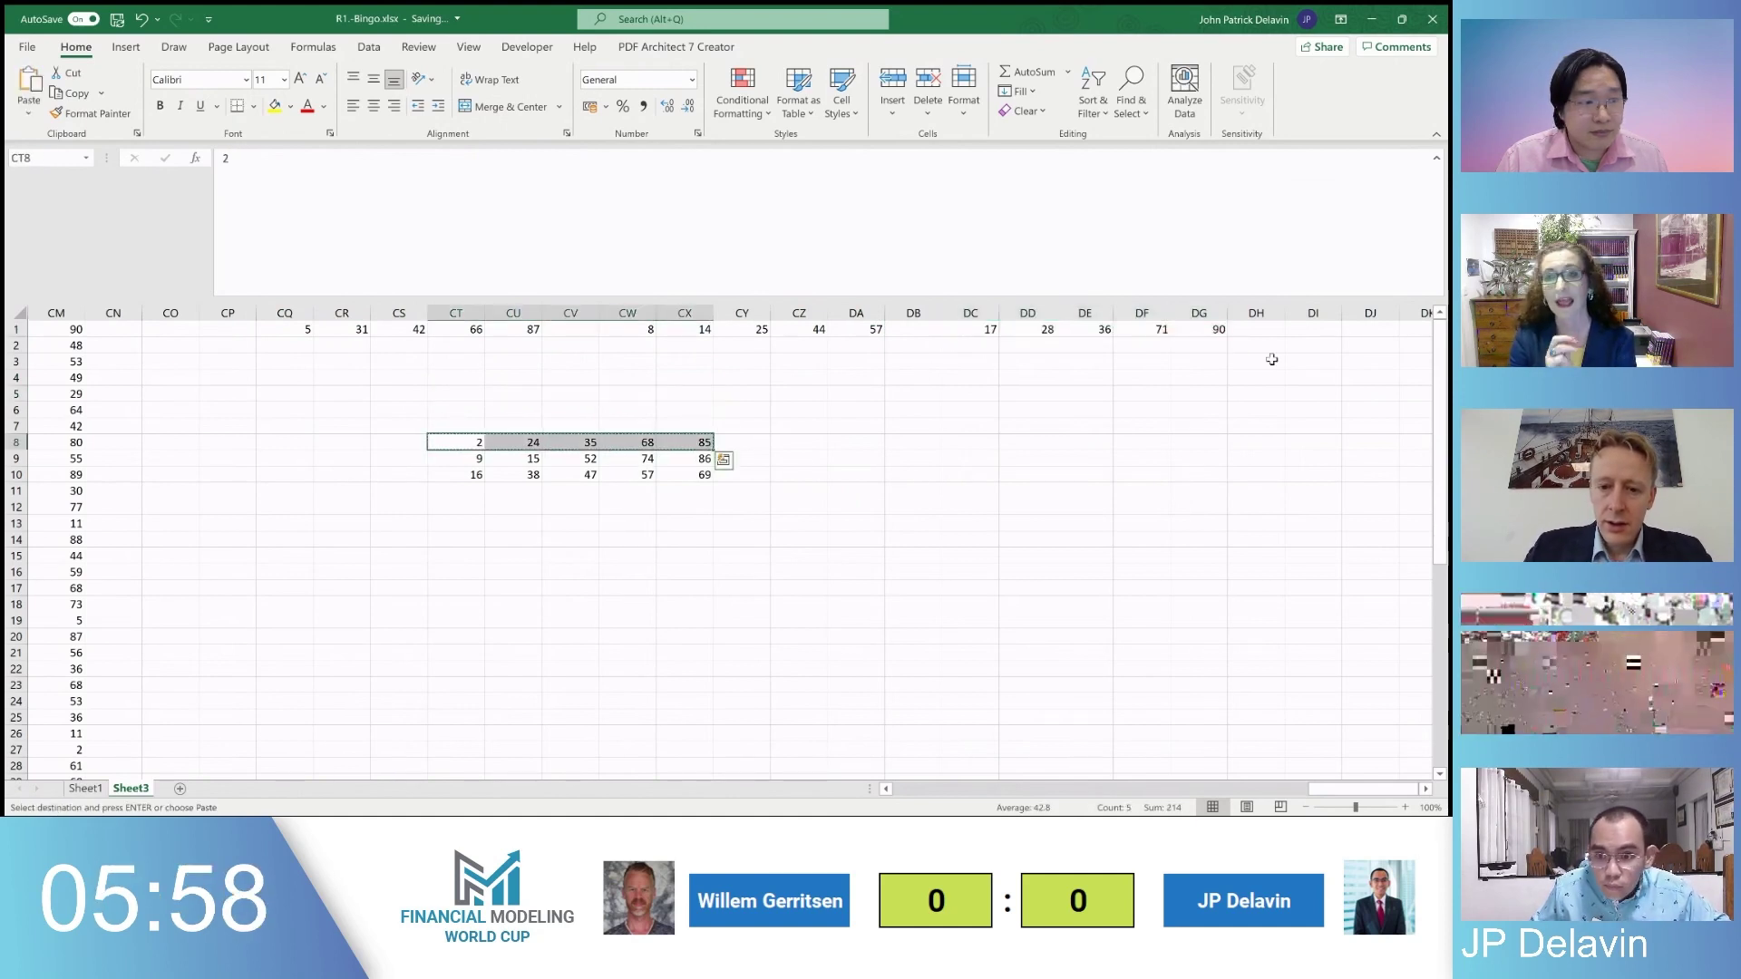
left_click(1319, 330)
key("ctrl+v")
Move Player 2's second line from CT9:CX9 into row 1 starting at DO1, one blank column after 85
left_click_drag(457, 458, 689, 460)
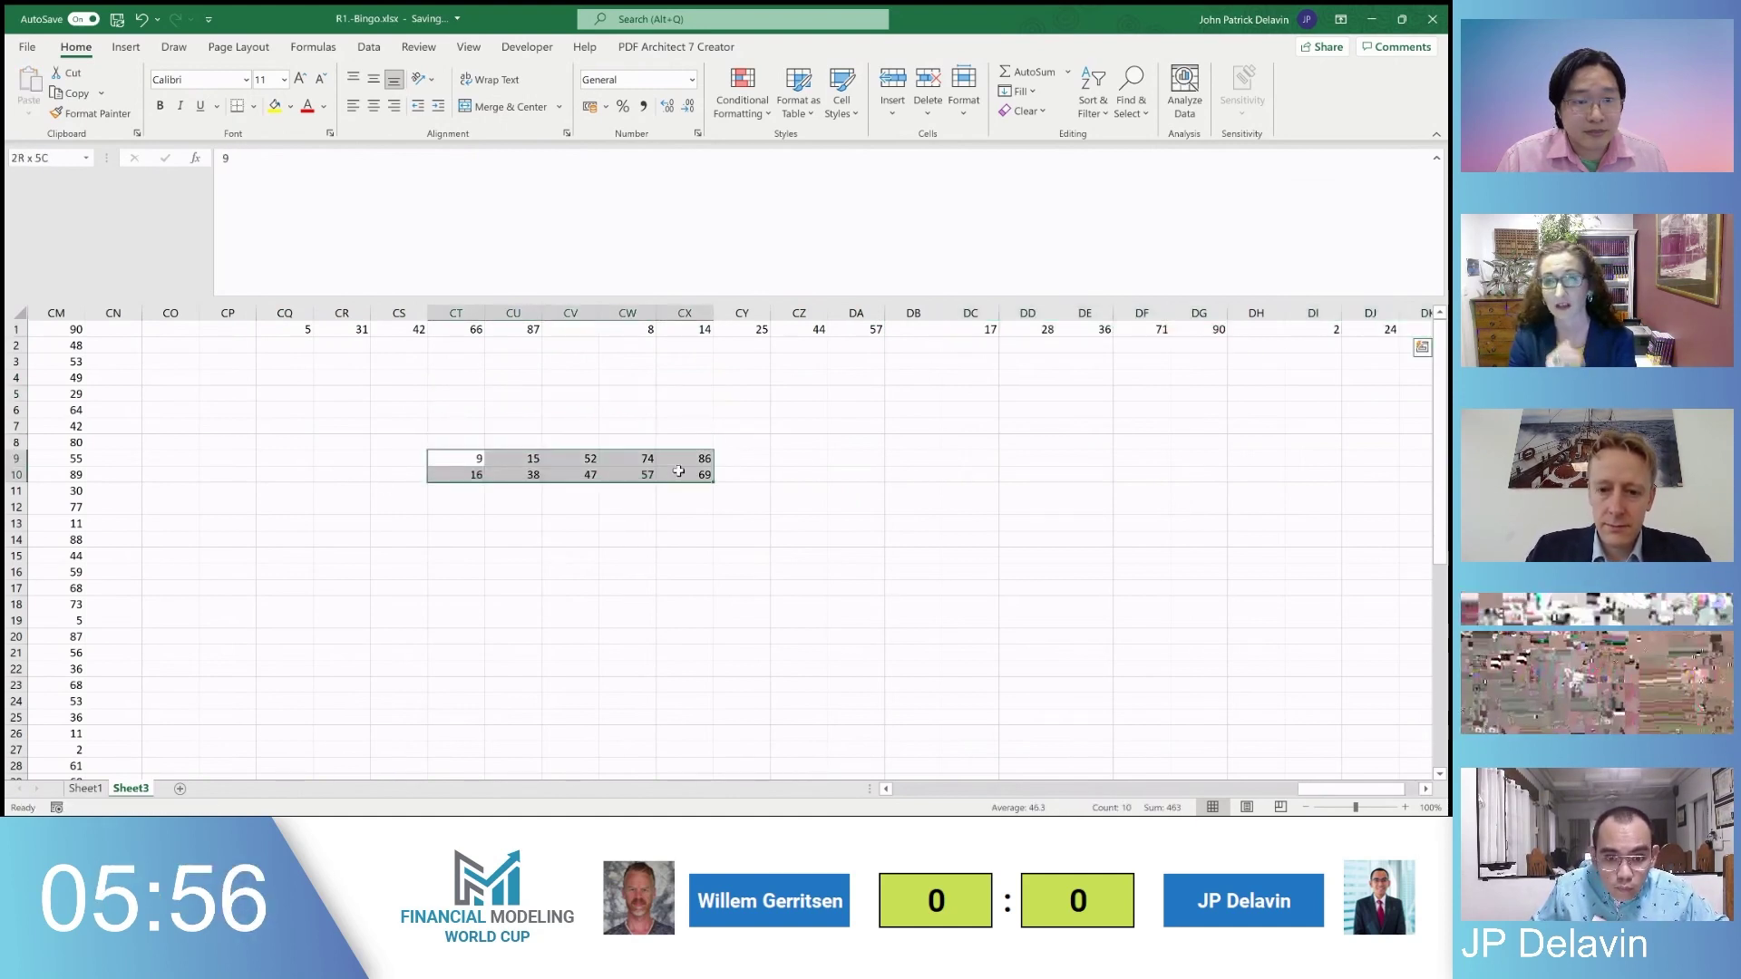
key("ctrl+x")
key("ctrl+Up")
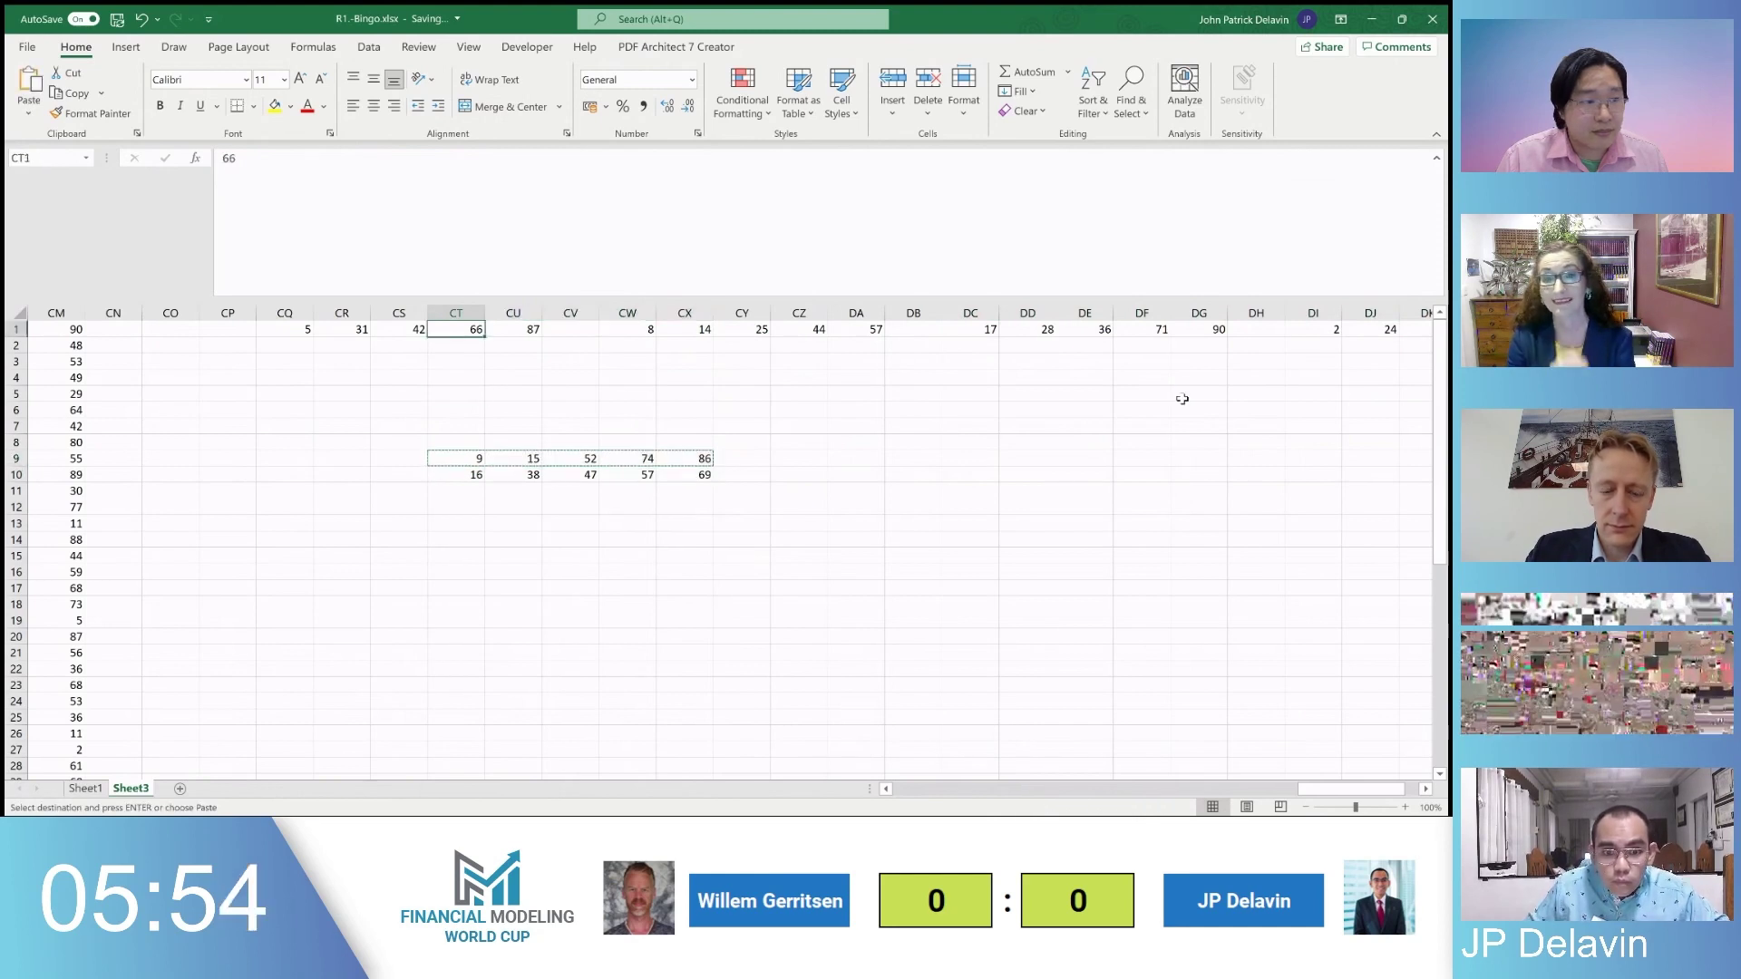
key("ctrl+Right")
key("ctrl+Right")
key("ctrl+Right")
key("ctrl+Right")
key("ctrl+Right")
key("ctrl+Right")
key("ctrl+Right")
key("ctrl+Right")
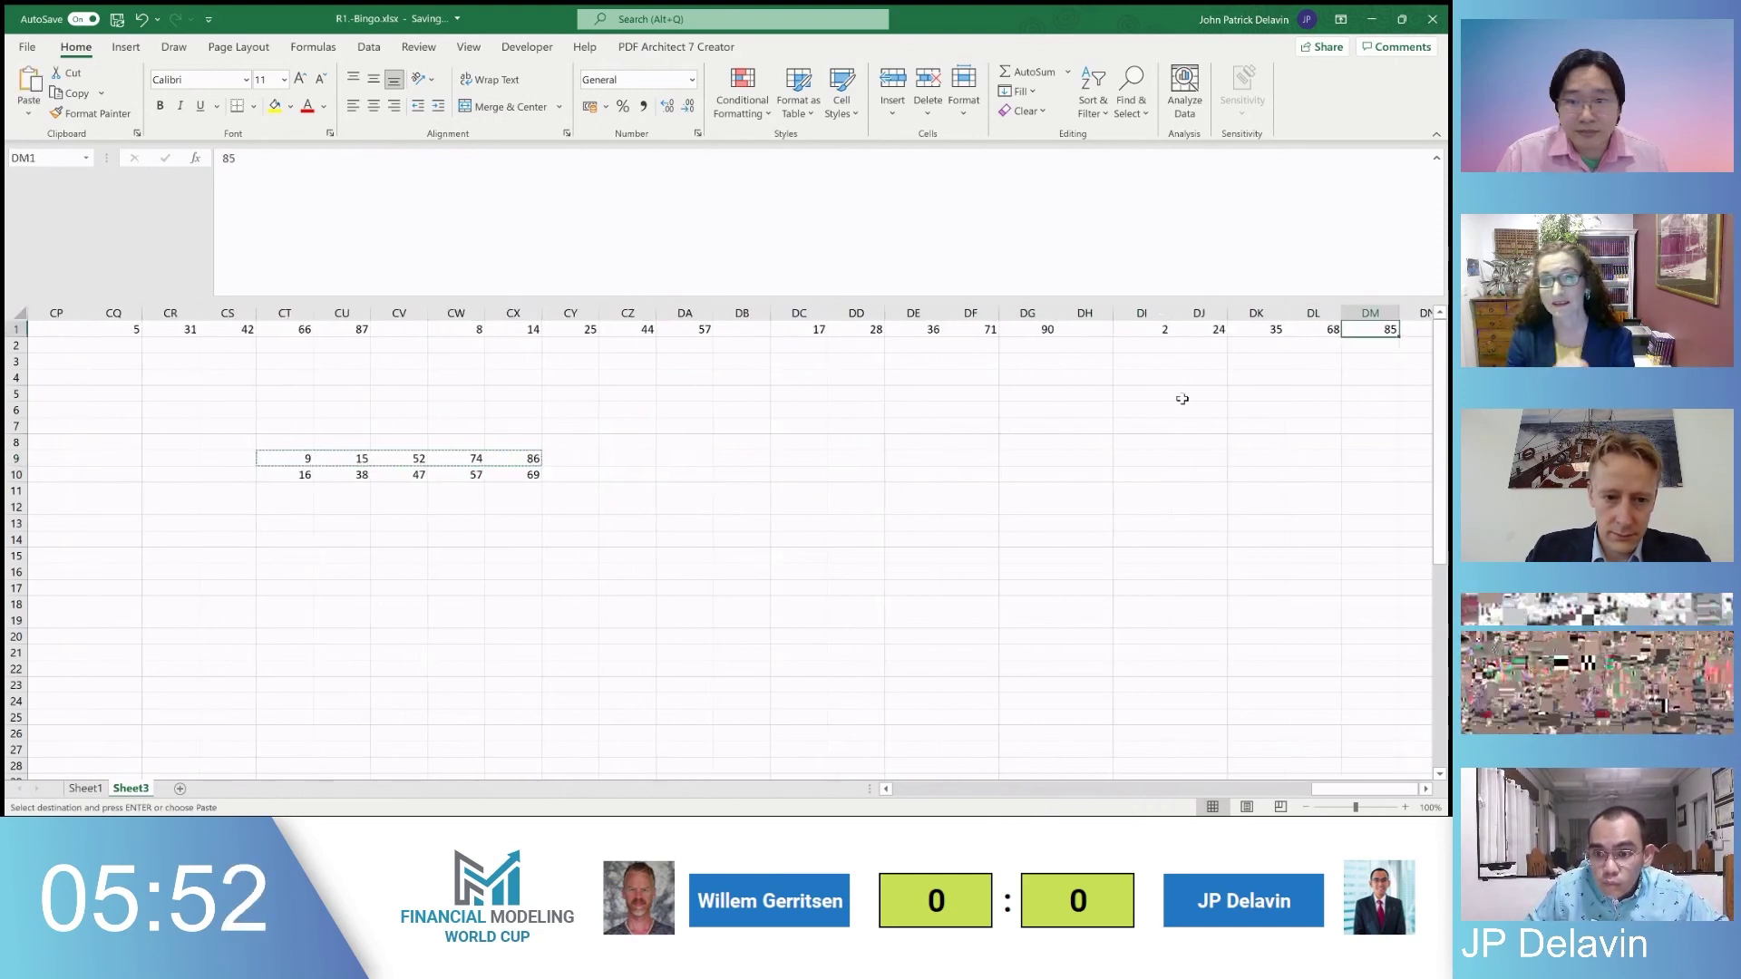
key("Right")
key("Right")
key("ctrl+v")
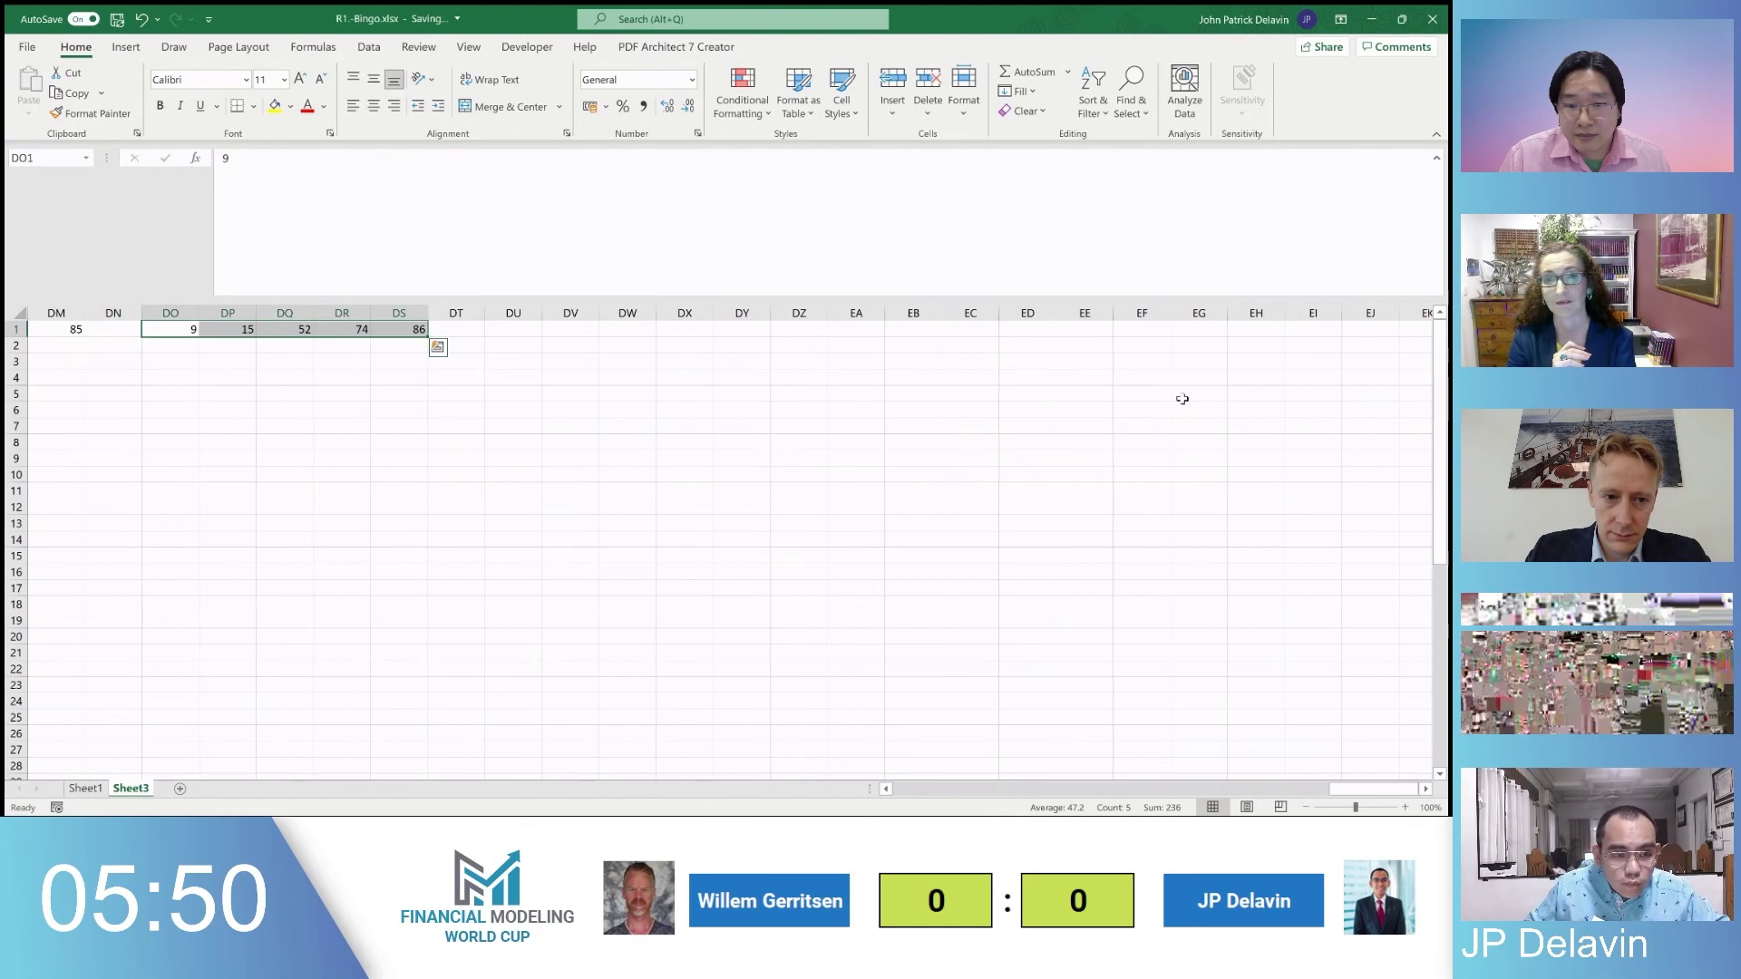
Move Player 2's third line from CT10:CX10 into row 1 starting at DU1, one blank column after 86
key("ctrl+Left")
key("ctrl+Left")
key("ctrl+Left")
key("ctrl+Left")
key("ctrl+Left")
key("ctrl+Left")
key("ctrl+Left")
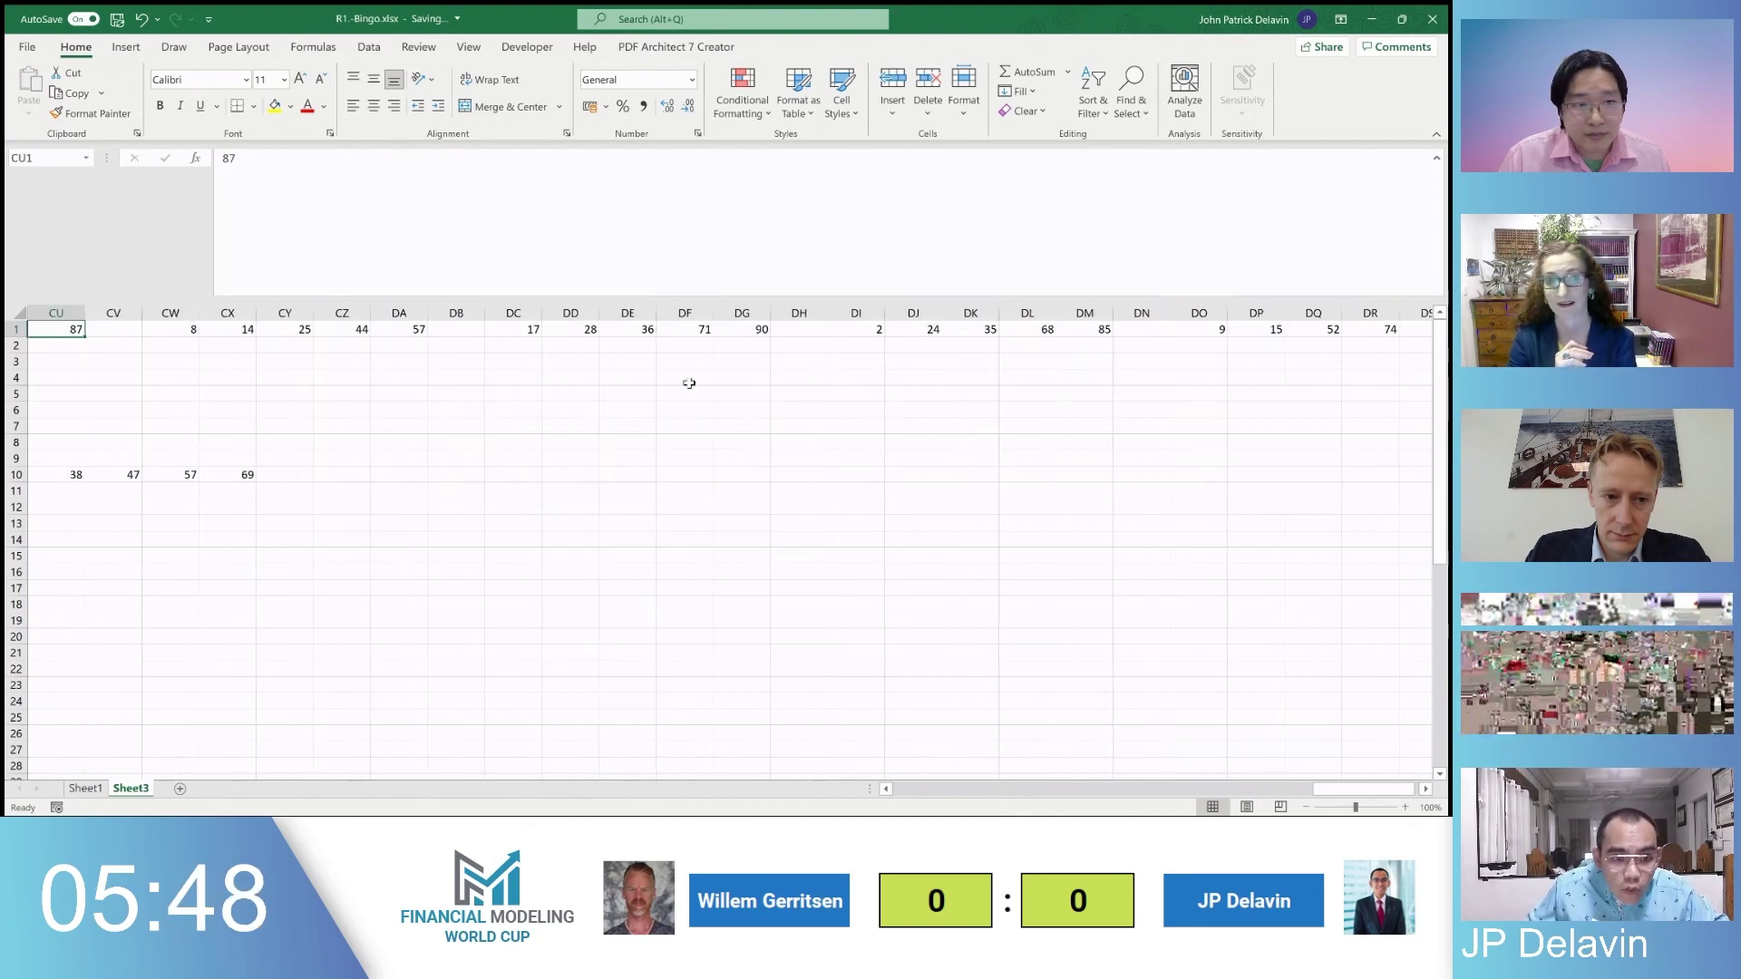
left_click(232, 475)
key("ctrl+shift+Left")
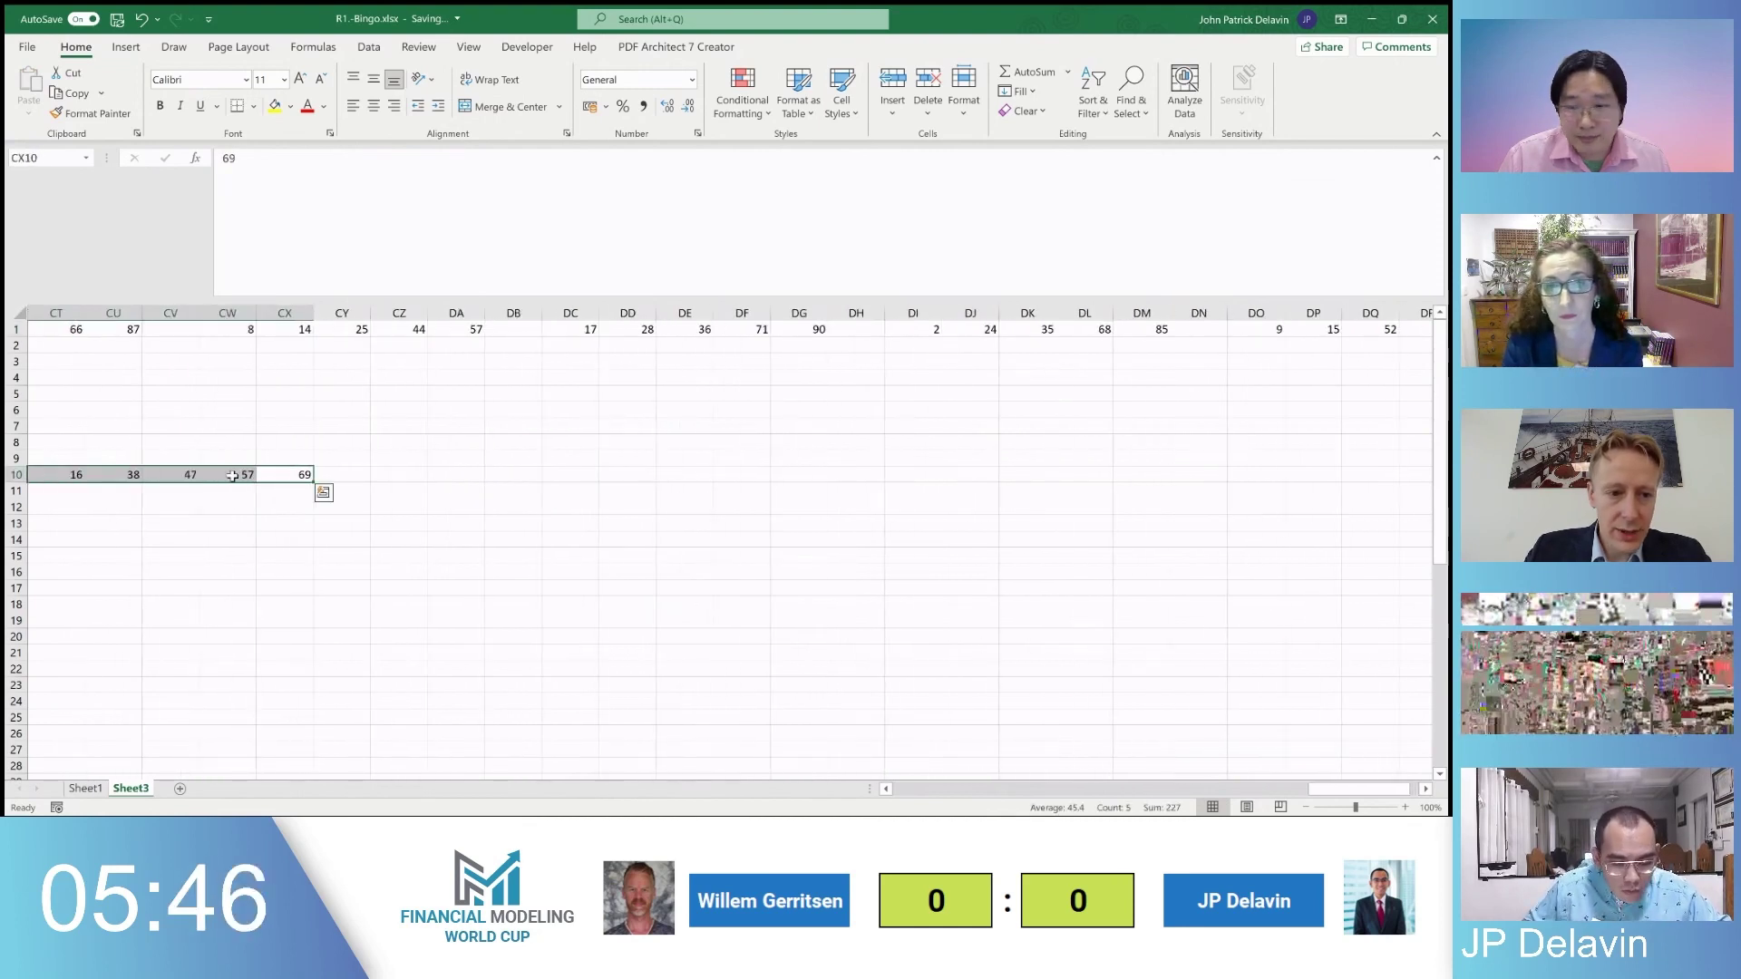
key("ctrl+x")
key("ctrl+Up")
key("ctrl+Right")
key("ctrl+Right")
key("ctrl+Right")
key("ctrl+Right")
key("ctrl+Right")
key("ctrl+Right")
key("ctrl+Right")
key("ctrl+Right")
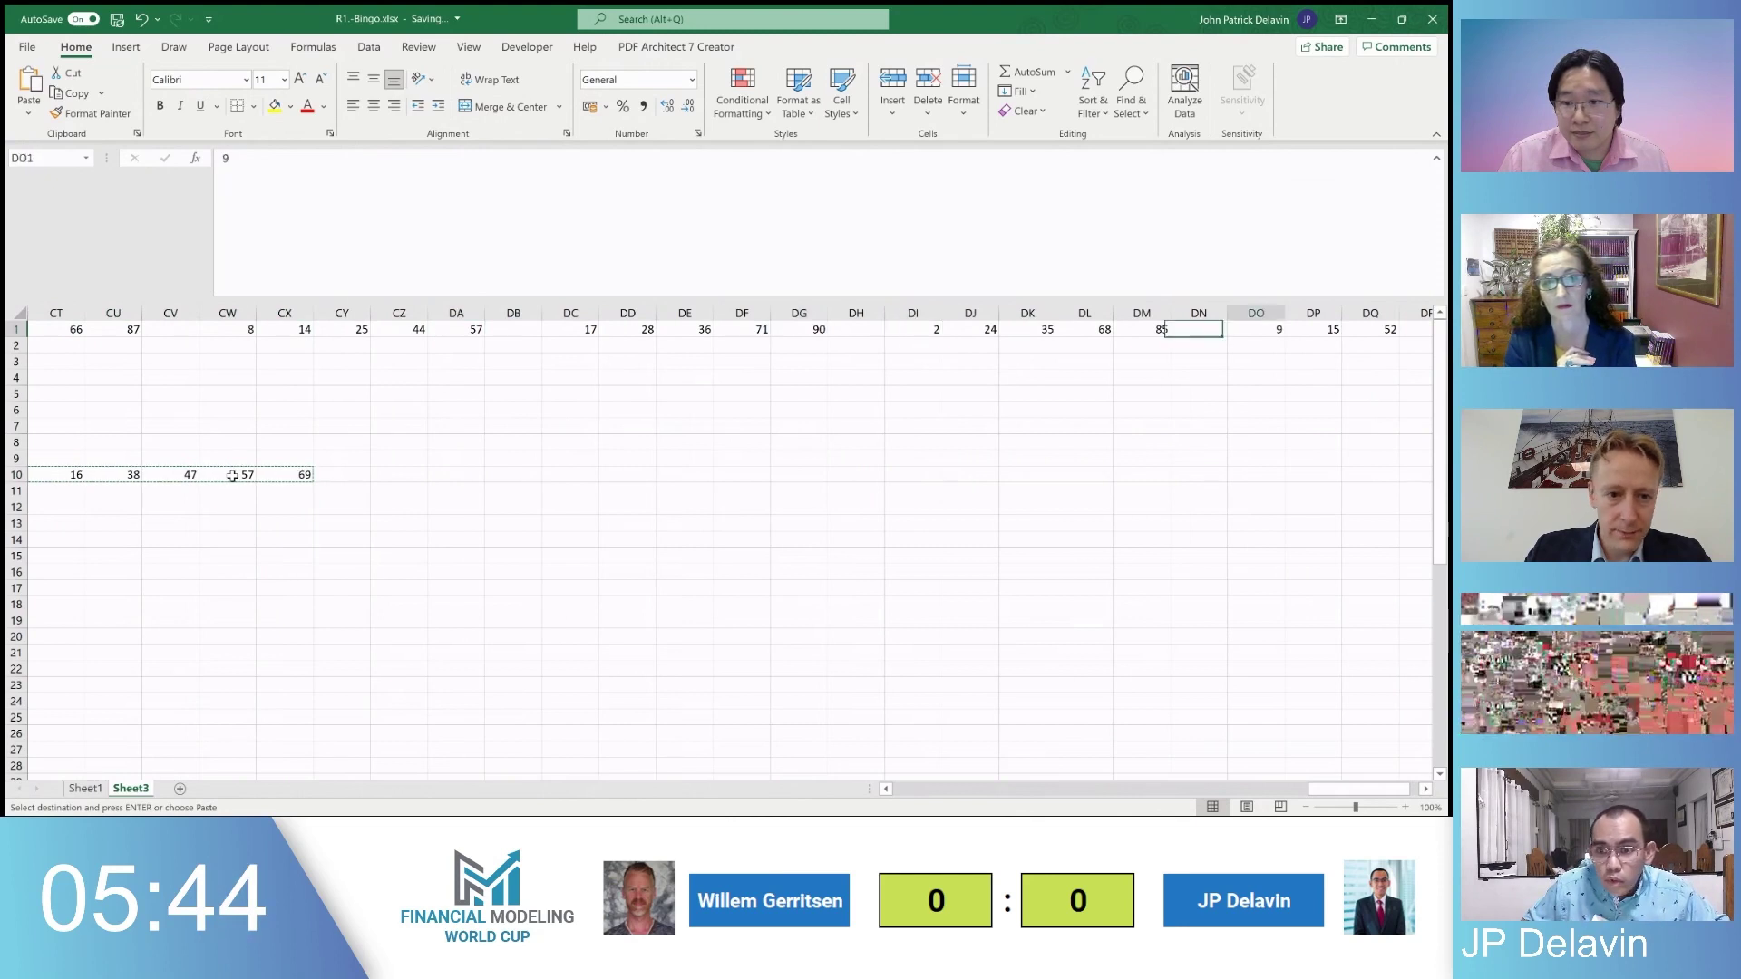
key("ctrl+Left")
key("Right")
key("Right")
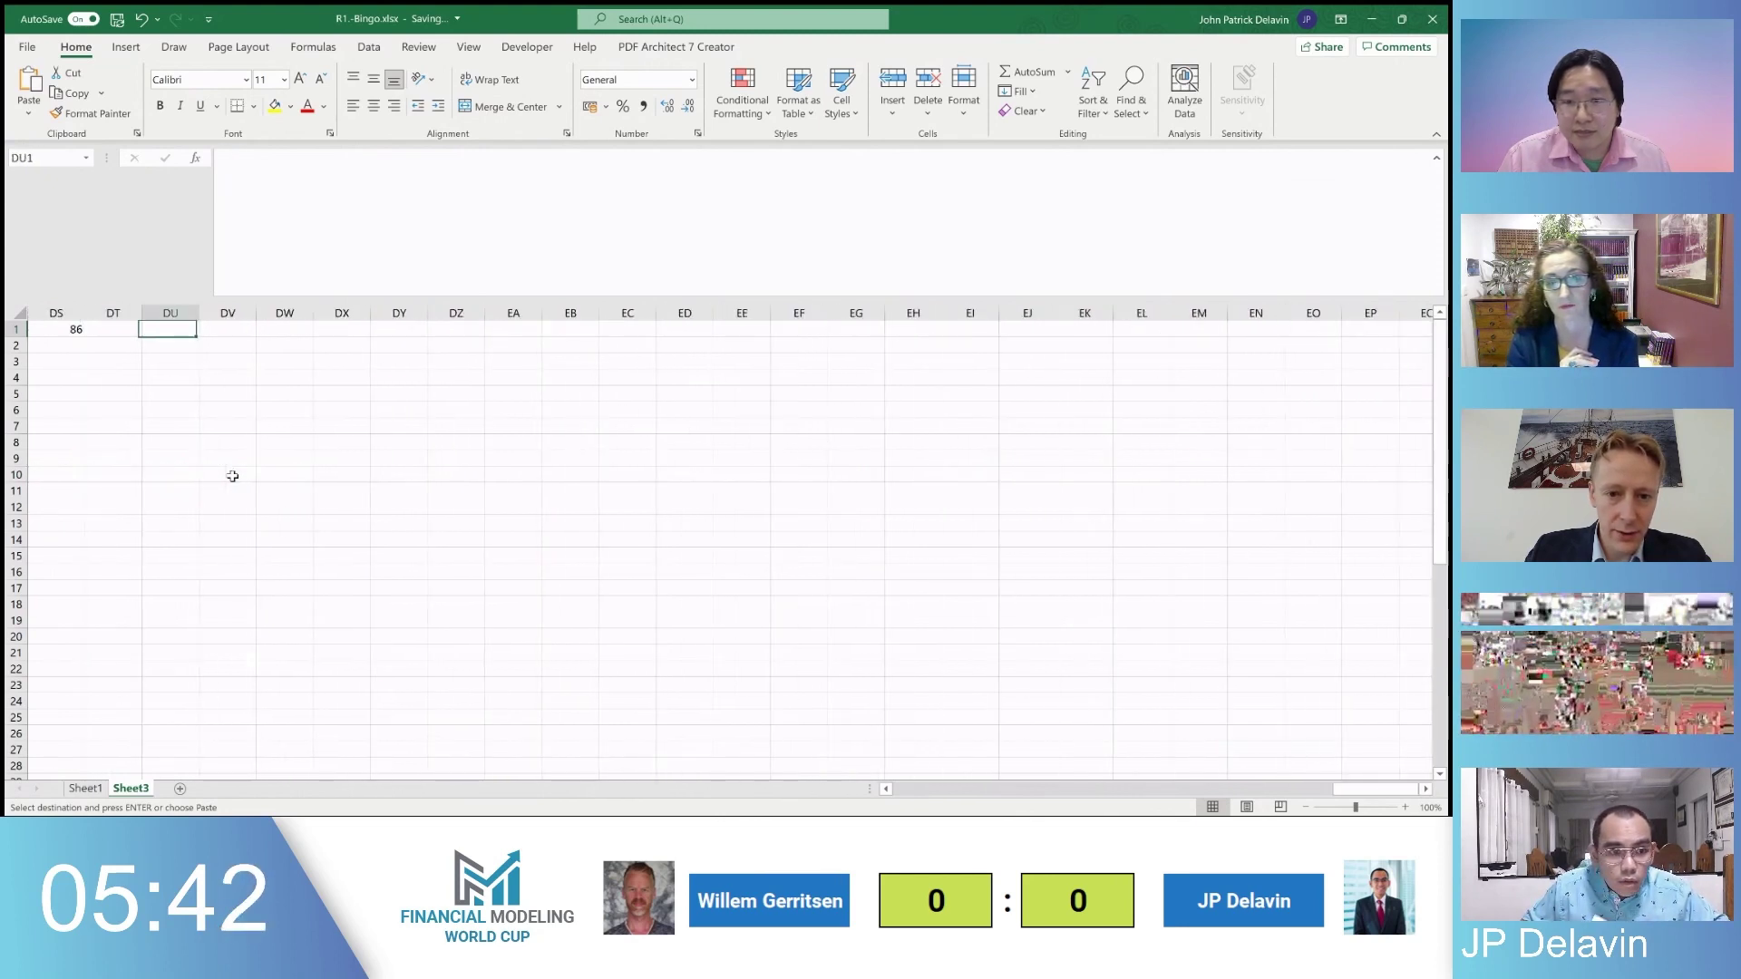
key("Return")
Freeze the sheet at B2 so that row 1 and column A stay in view
key("ctrl+Left")
key("ctrl+Left")
key("ctrl+Left")
key("ctrl+Left")
key("ctrl+Left")
key("ctrl+Left")
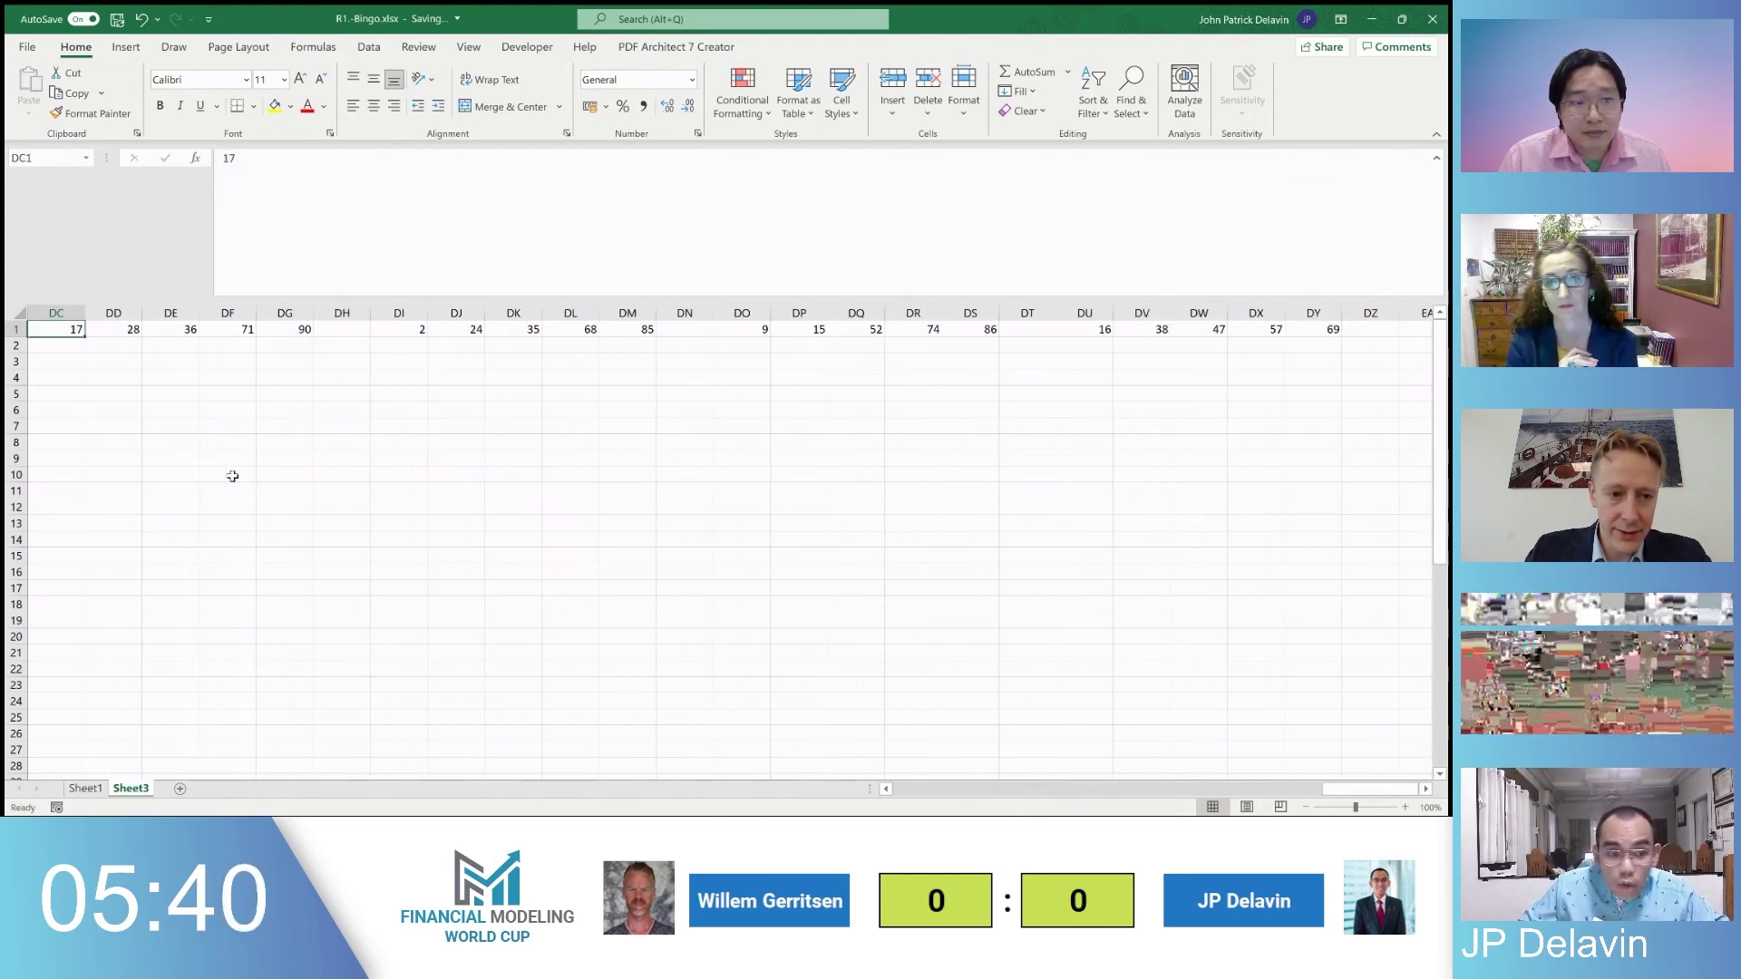
key("ctrl+Home")
key("Down")
key("Right")
double_click(486, 26)
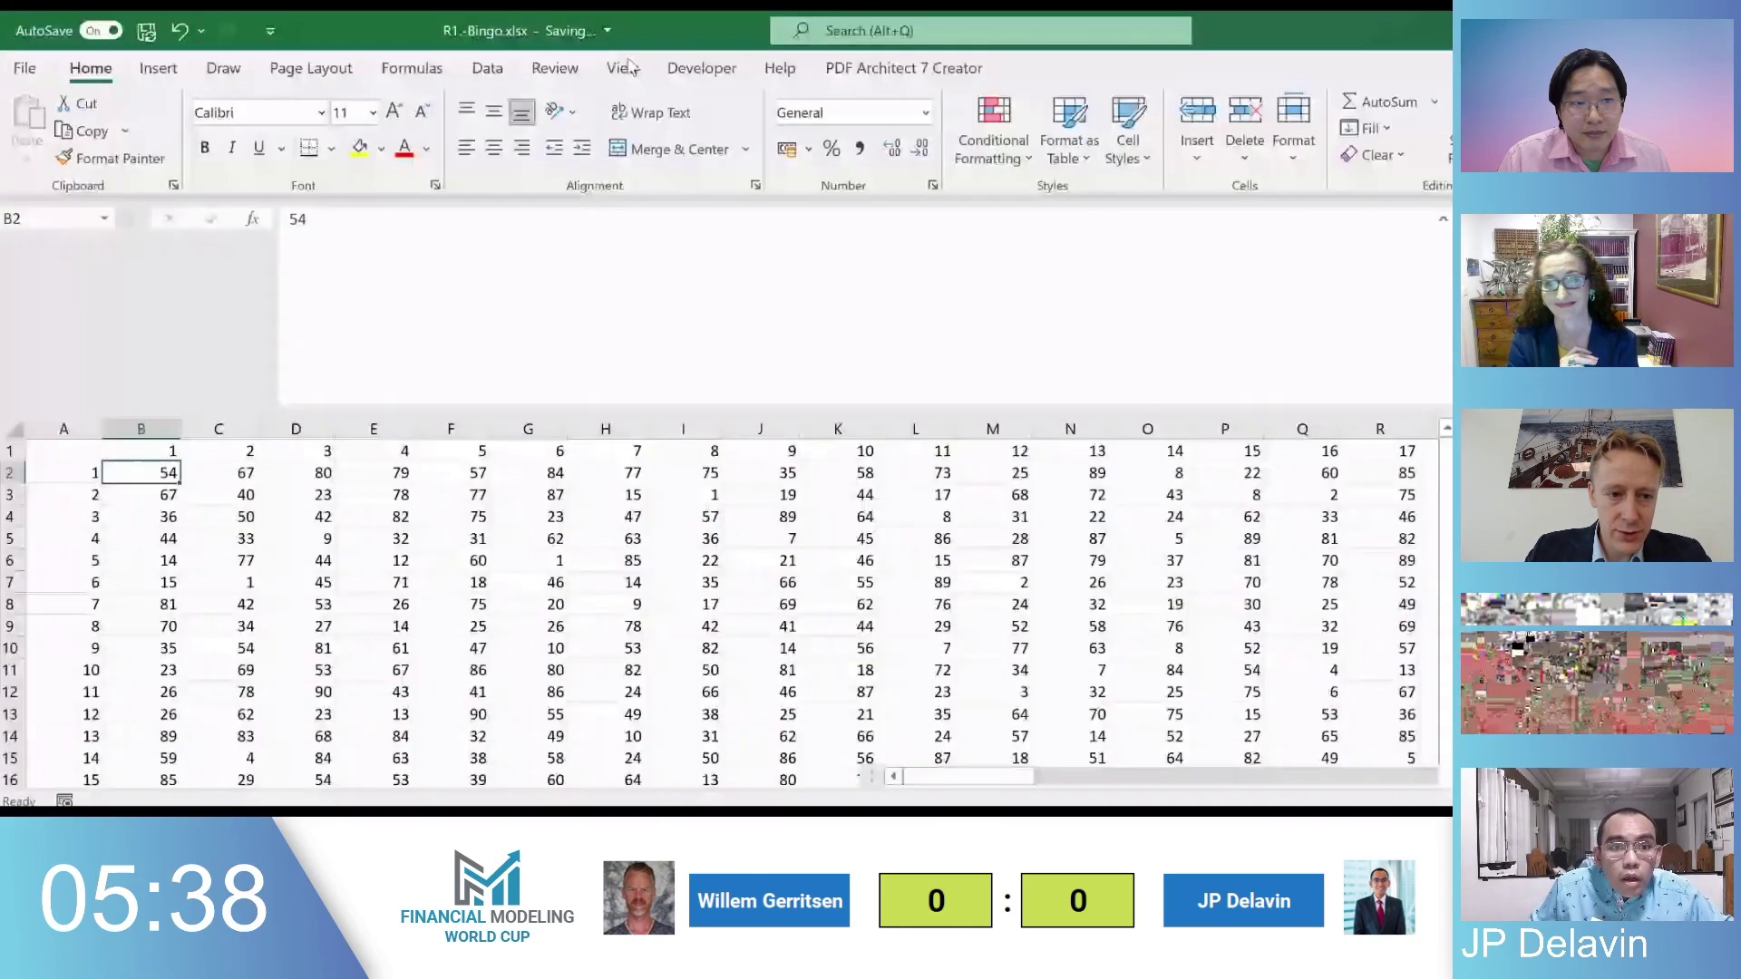
double_click(1024, 24)
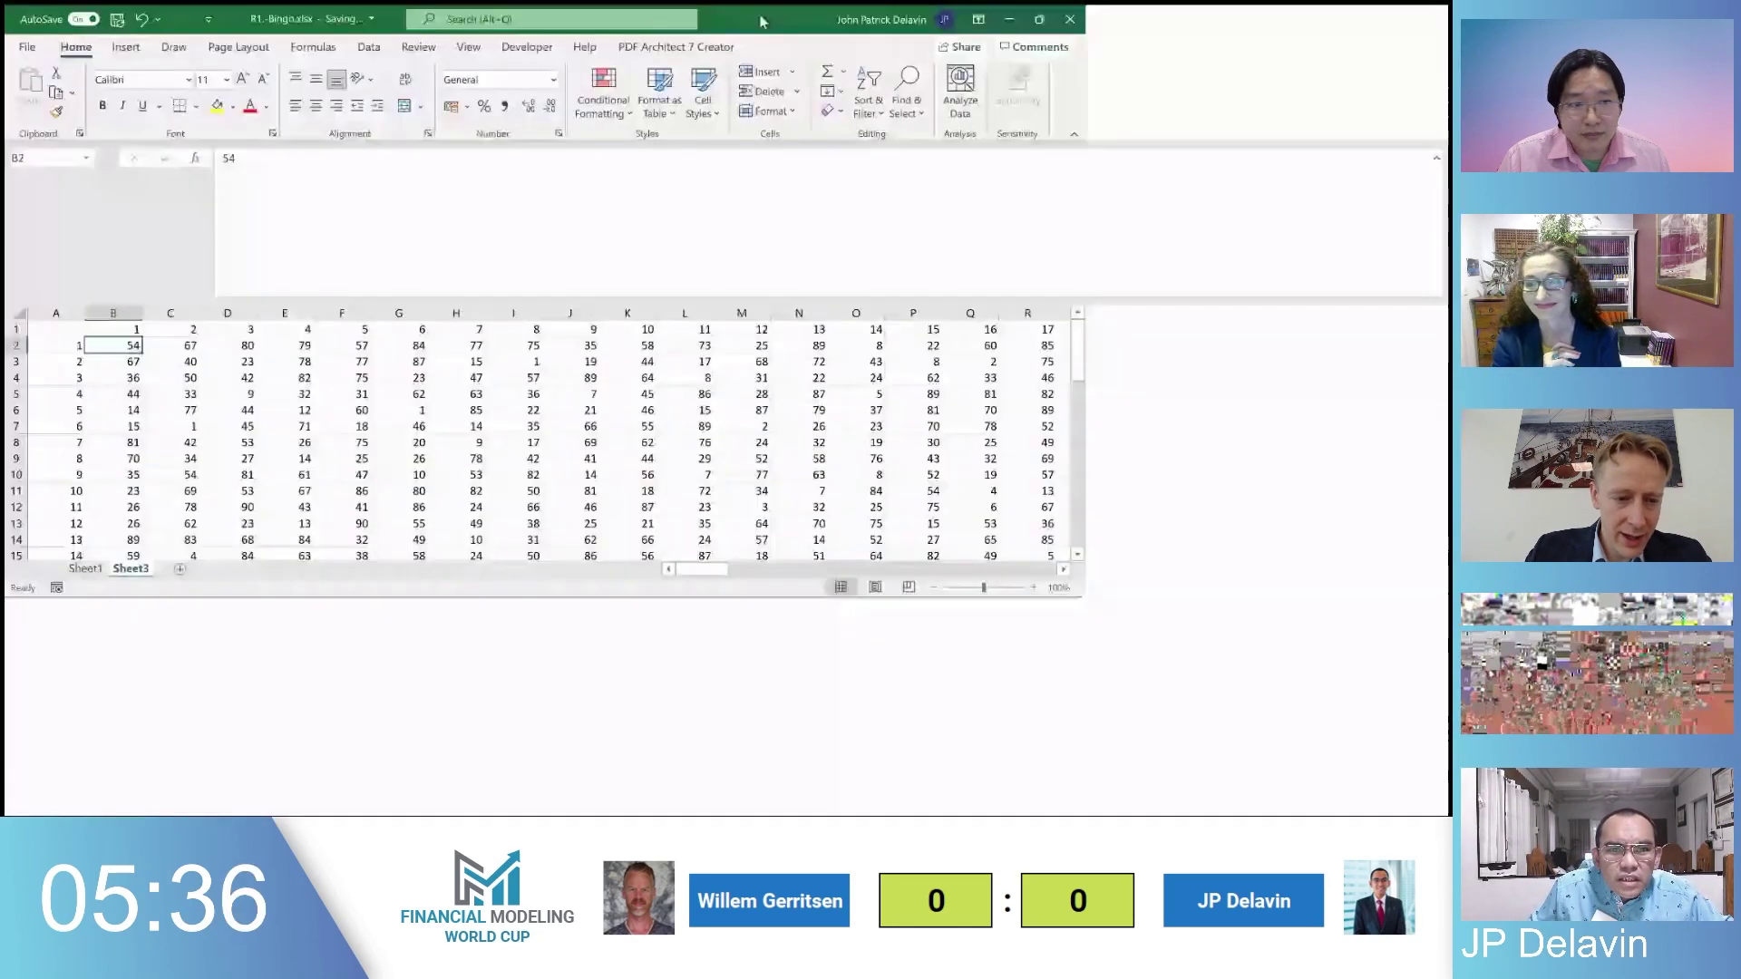
left_click(468, 46)
left_click(781, 107)
left_click(797, 150)
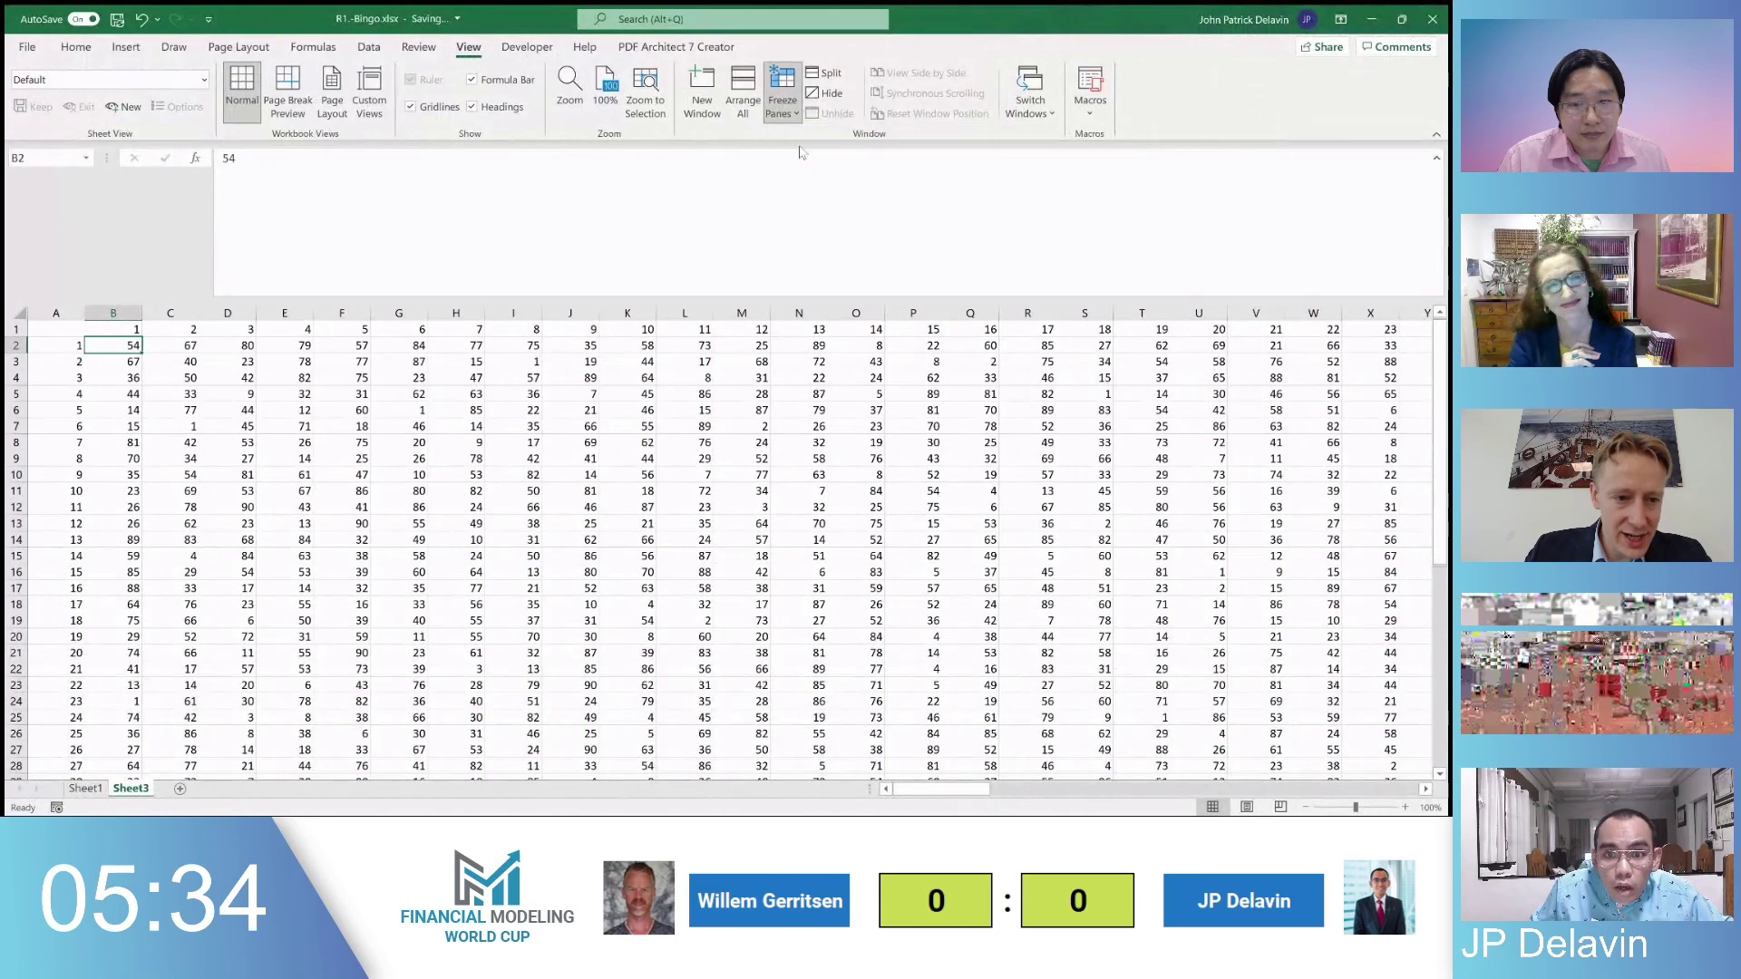
Delete the empty columns CO and CP so the ticket numbers in row 1 start at CO1
left_click(921, 779)
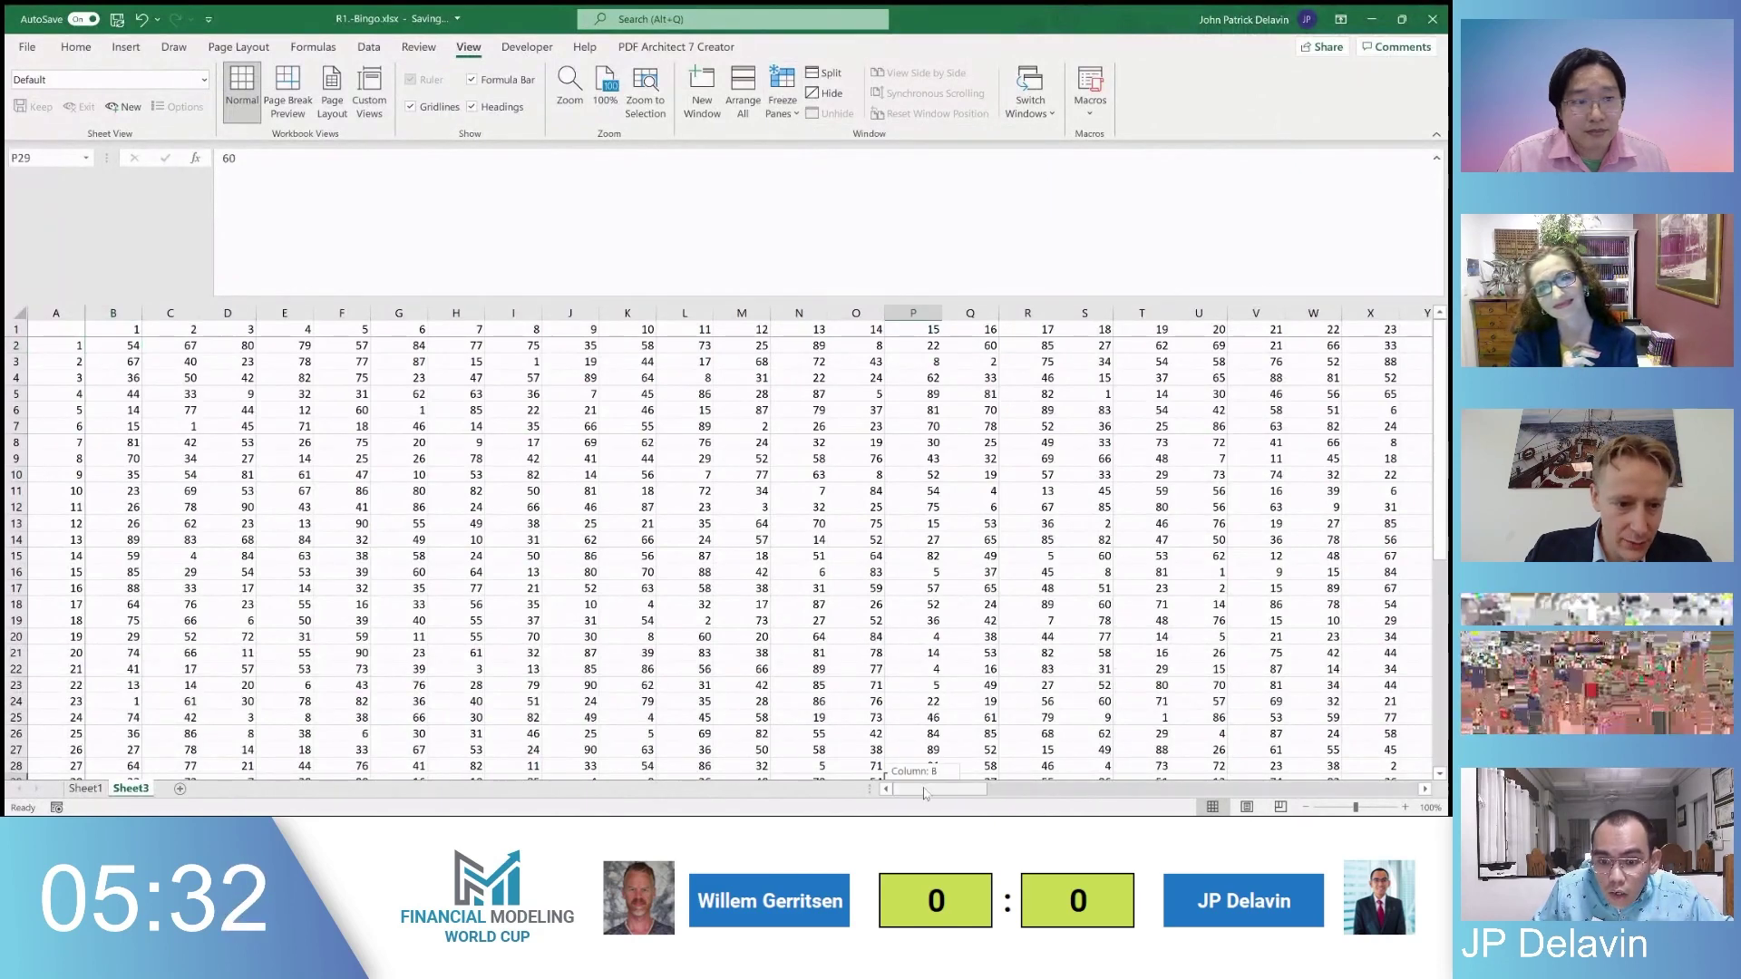
left_click_drag(924, 794, 1290, 754)
left_click(419, 347)
key("Left")
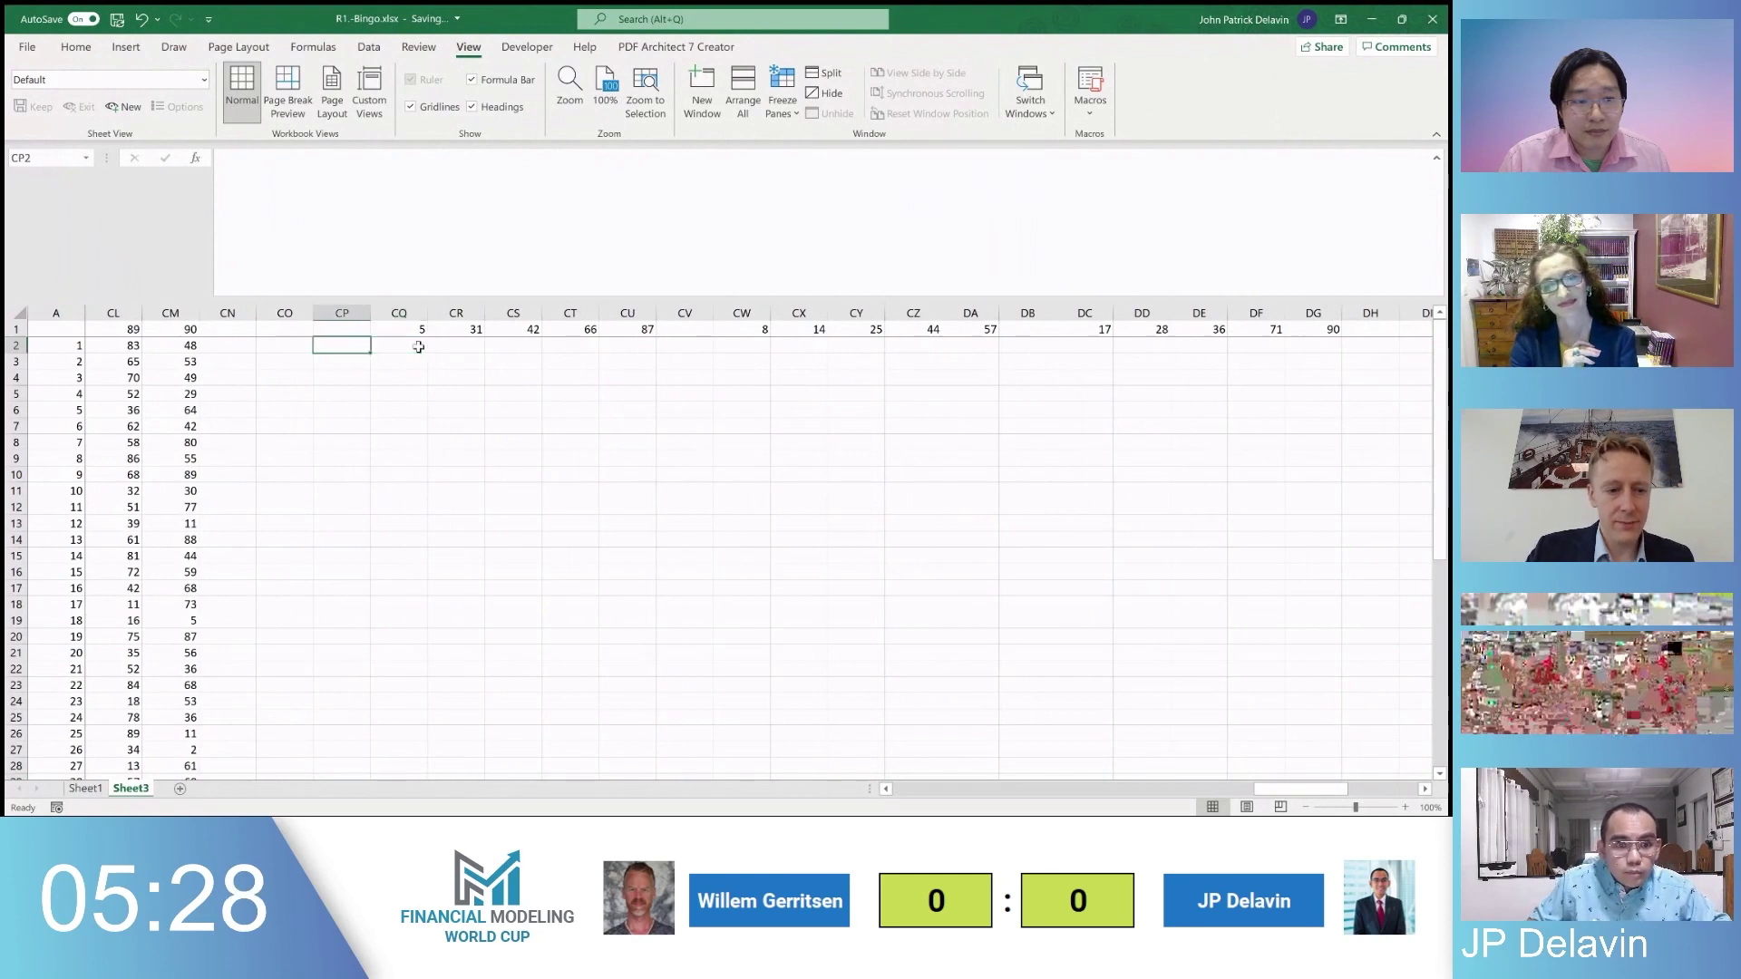
key("shift+Left")
key("ctrl+minus")
key("Escape")
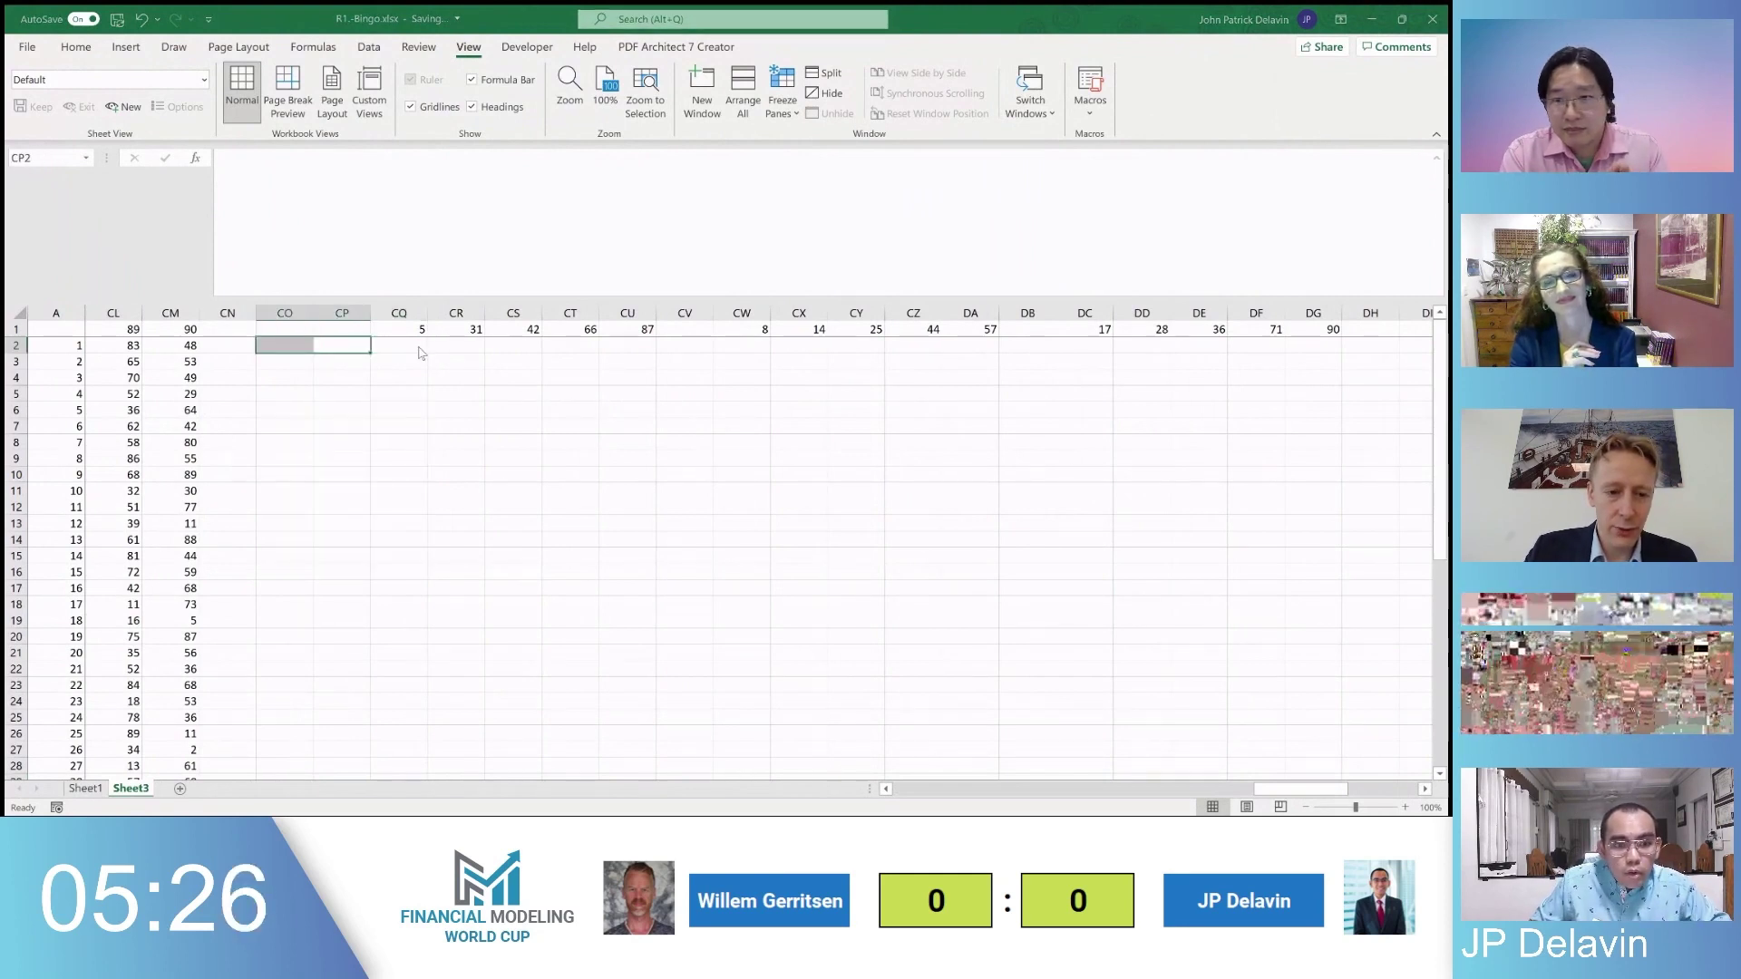
key("Right")
key("Left")
key("Left")
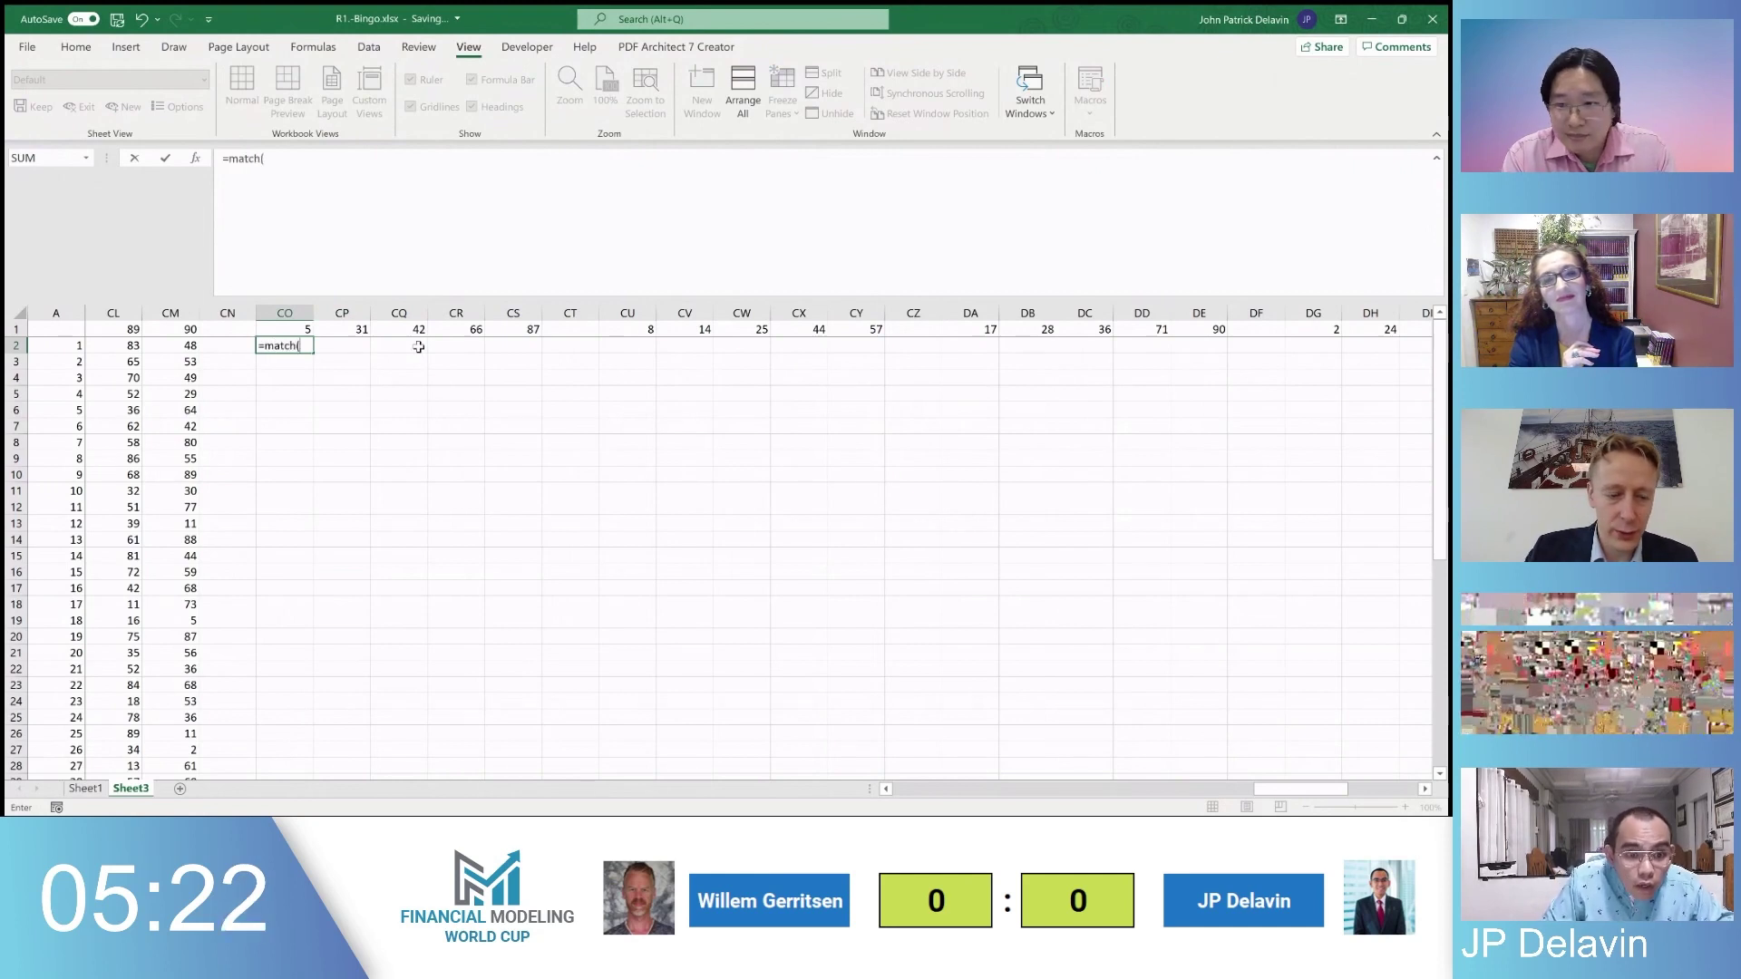
type("=match(")
key("Left")
key("Left")
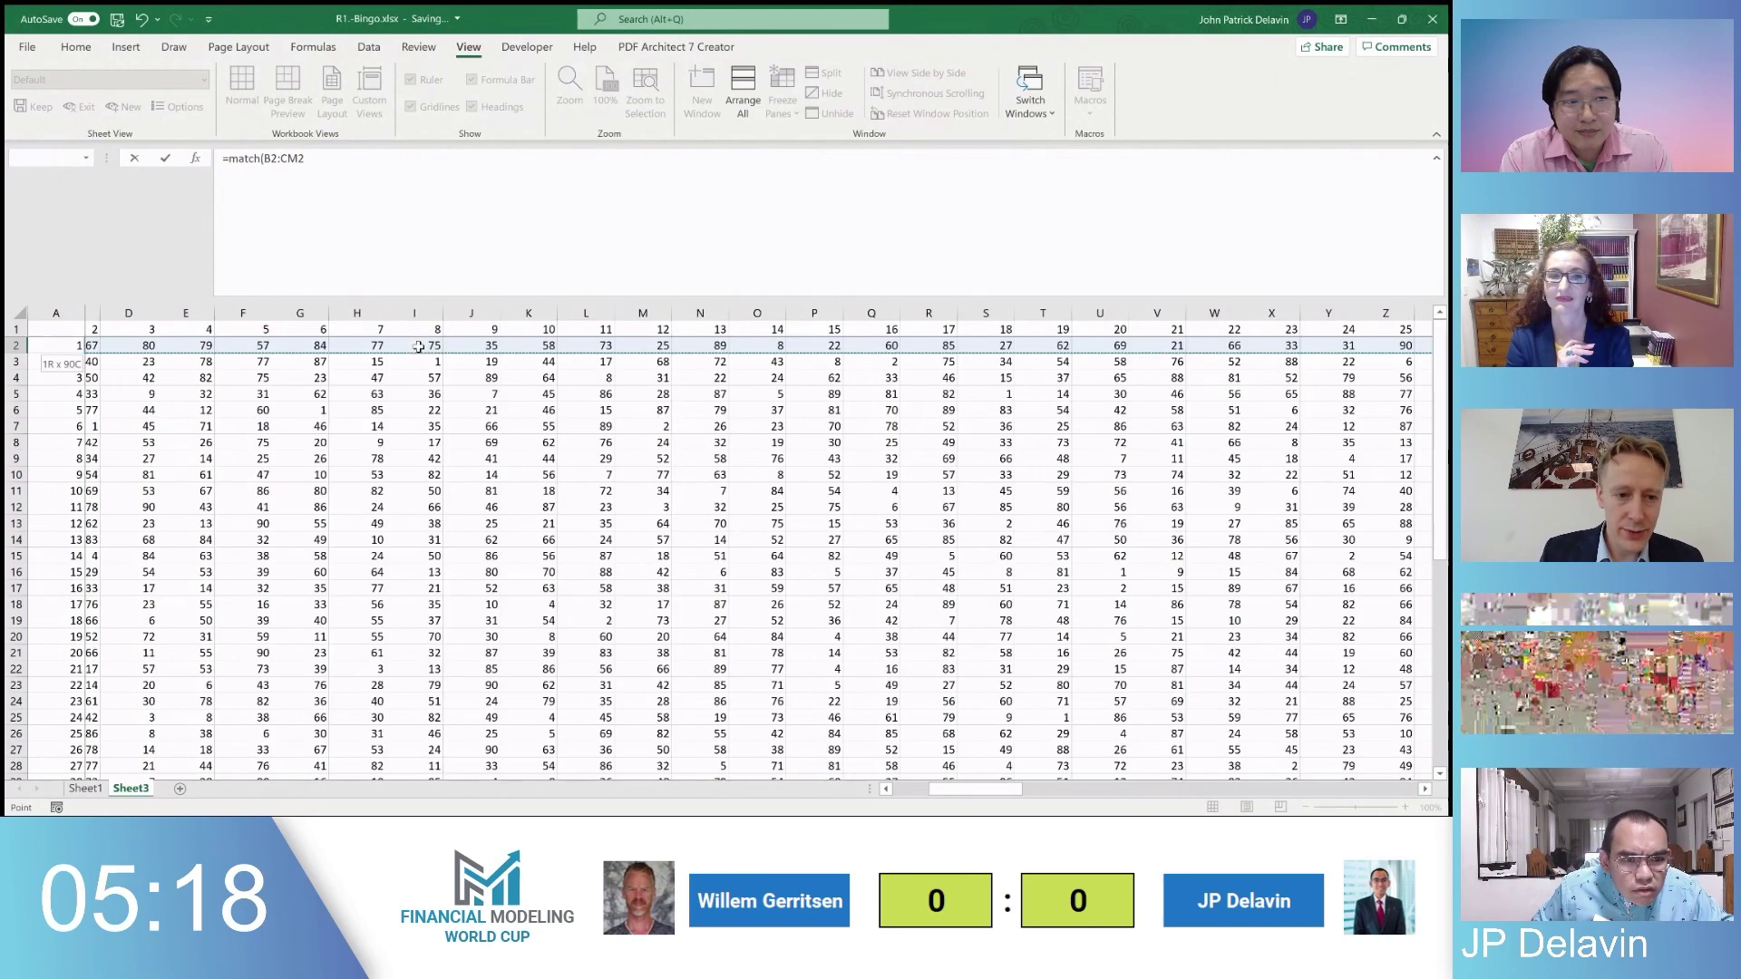
key("Escape")
type("=xmat")
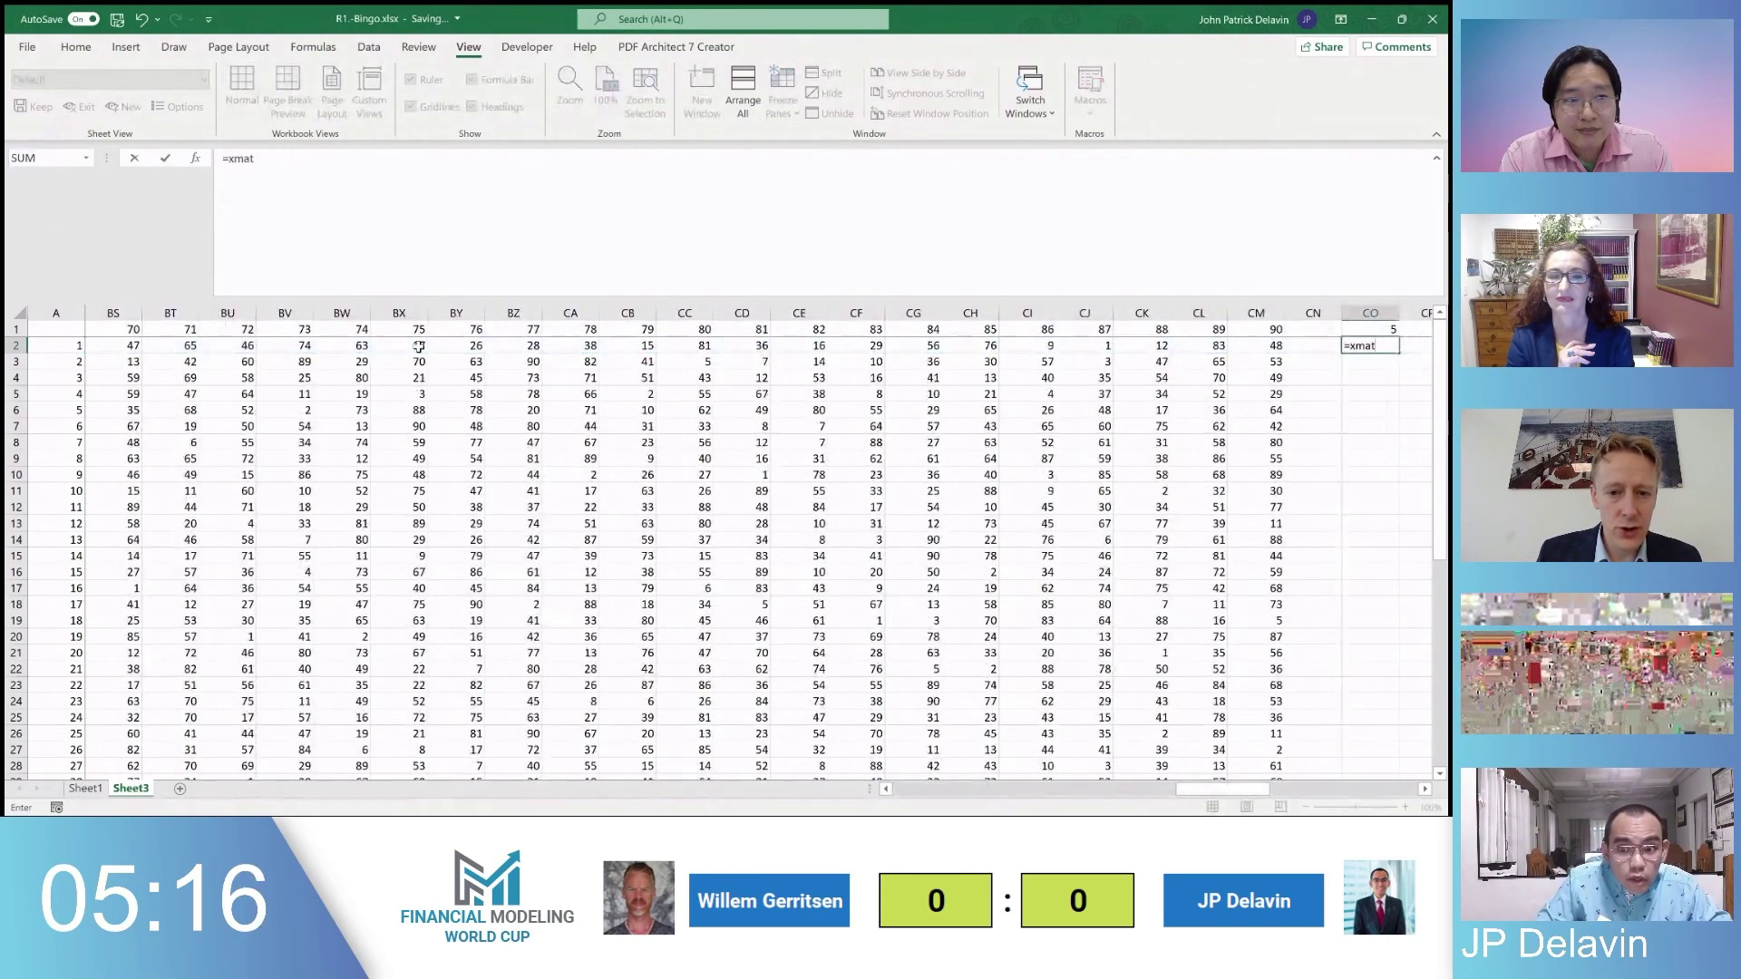
type("ch(")
key("Left")
key("Left")
key("Left")
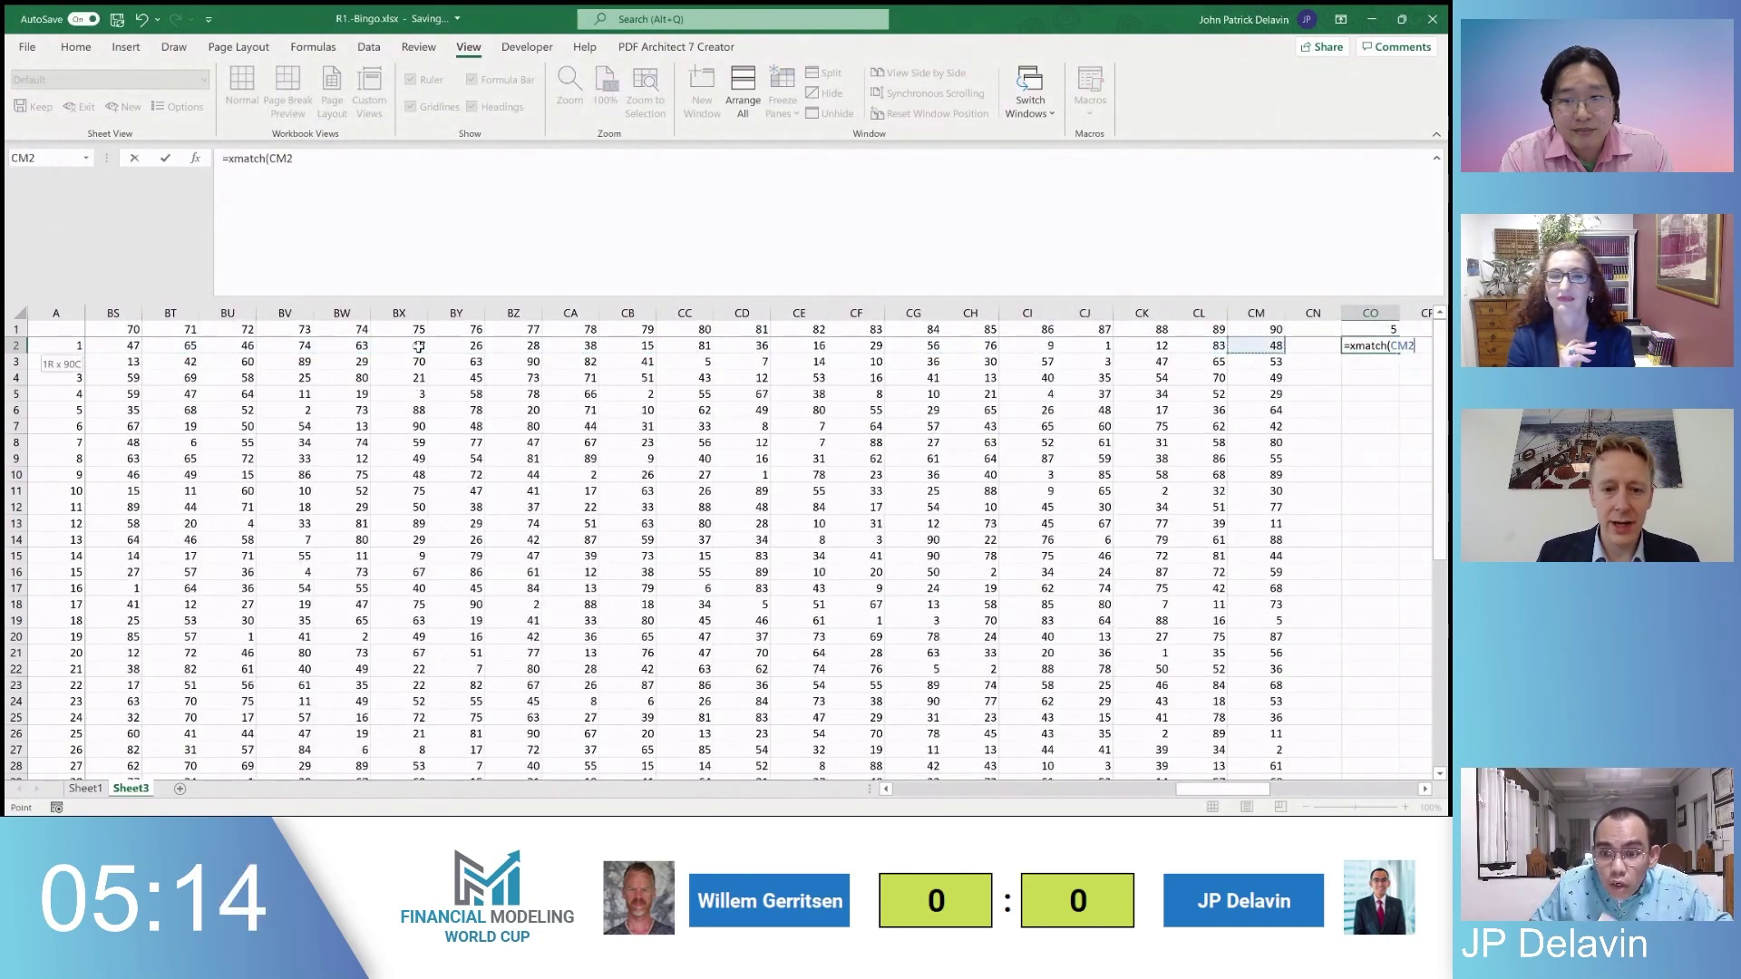
key("ctrl+shift+Left")
key("shift+Right")
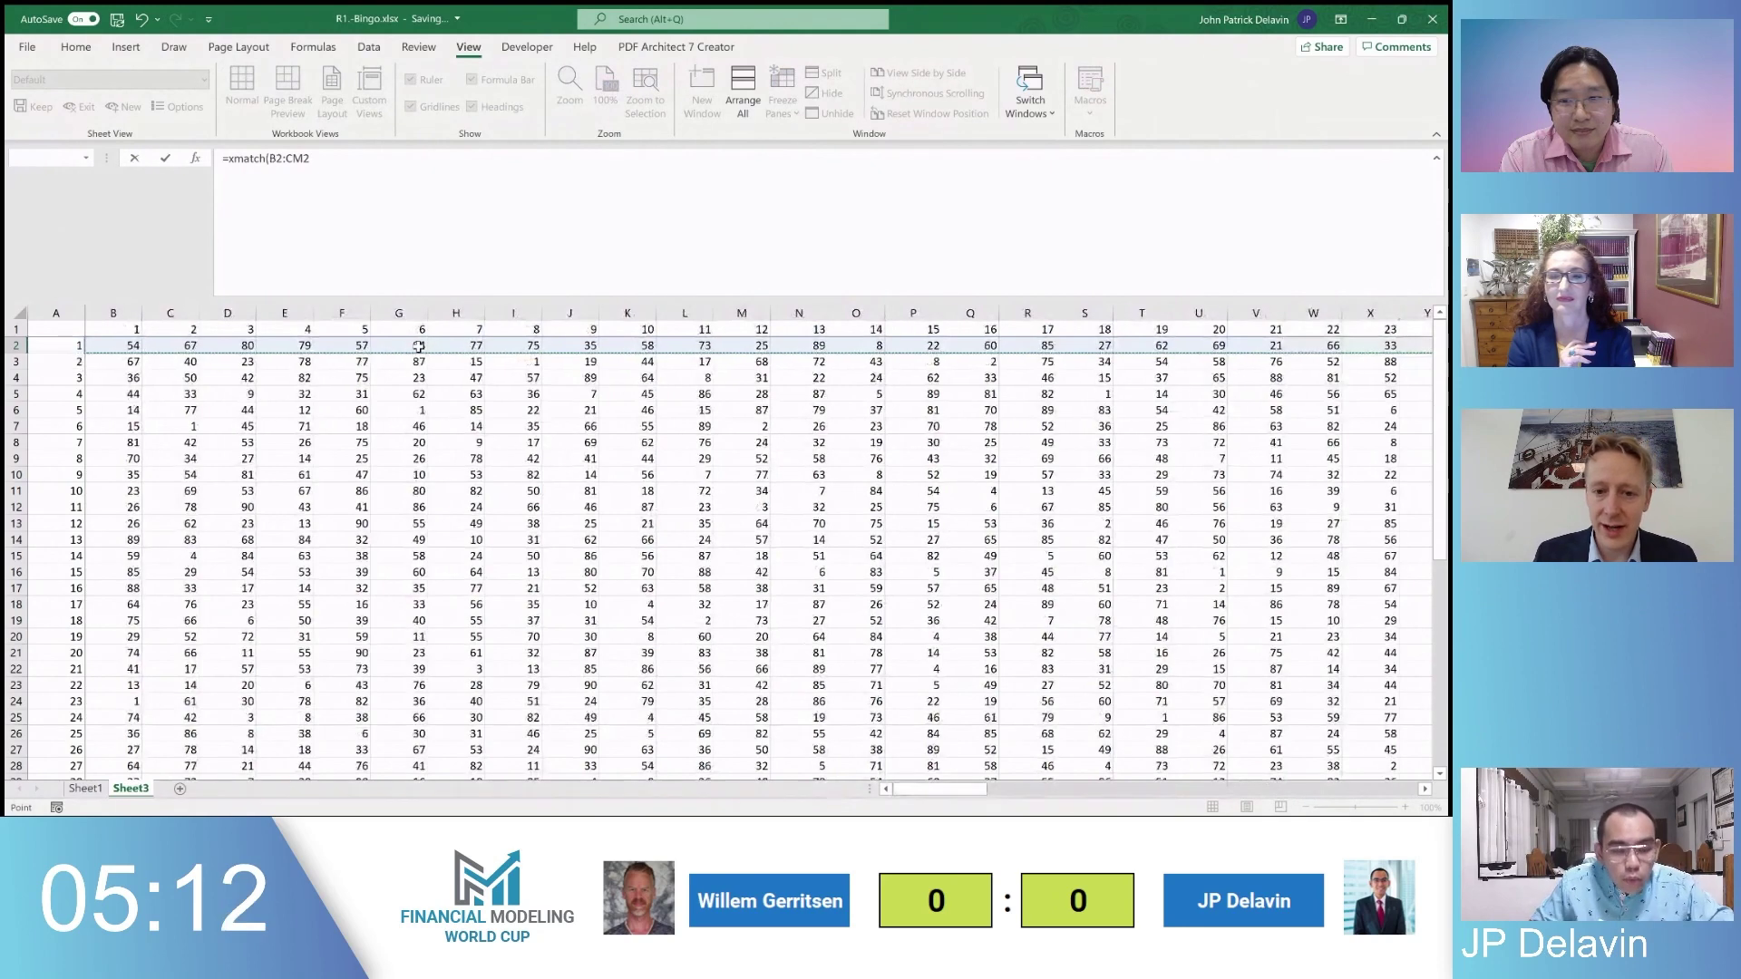
key("F4")
key("F4")
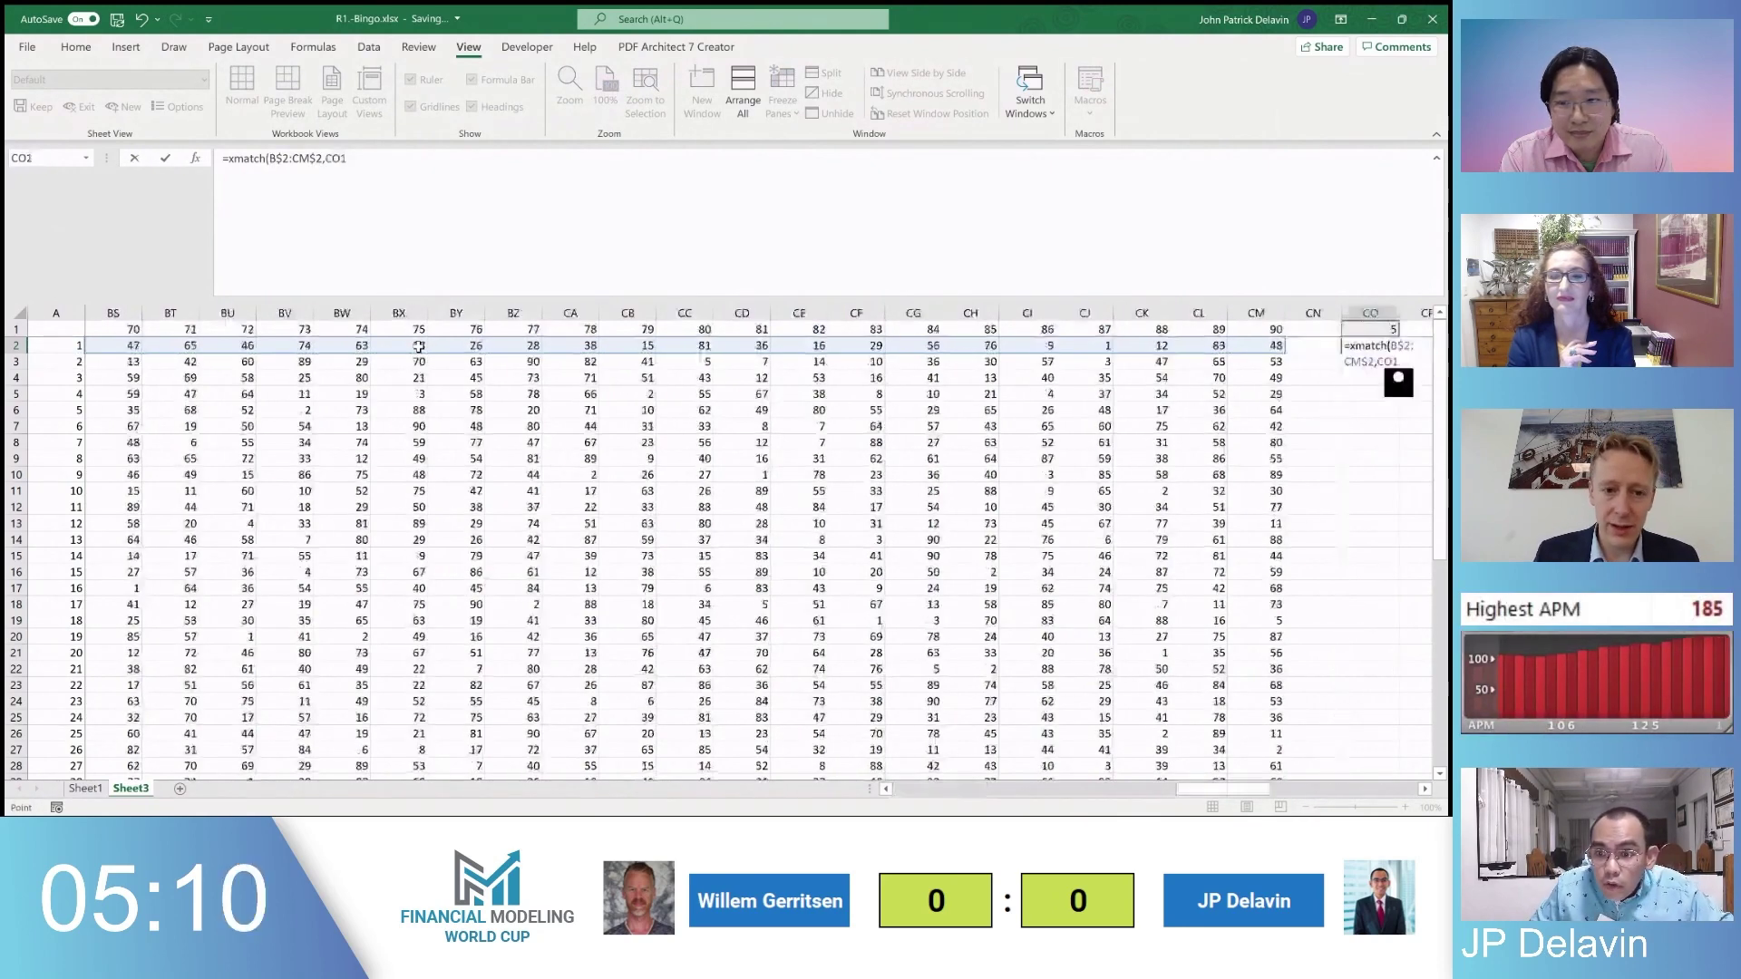
key("Escape")
Enter =XMATCH(CO$1,$B2:$CM2,0) in CO2 to find the draw position of the first ticket number in game 1
type("=xmatc")
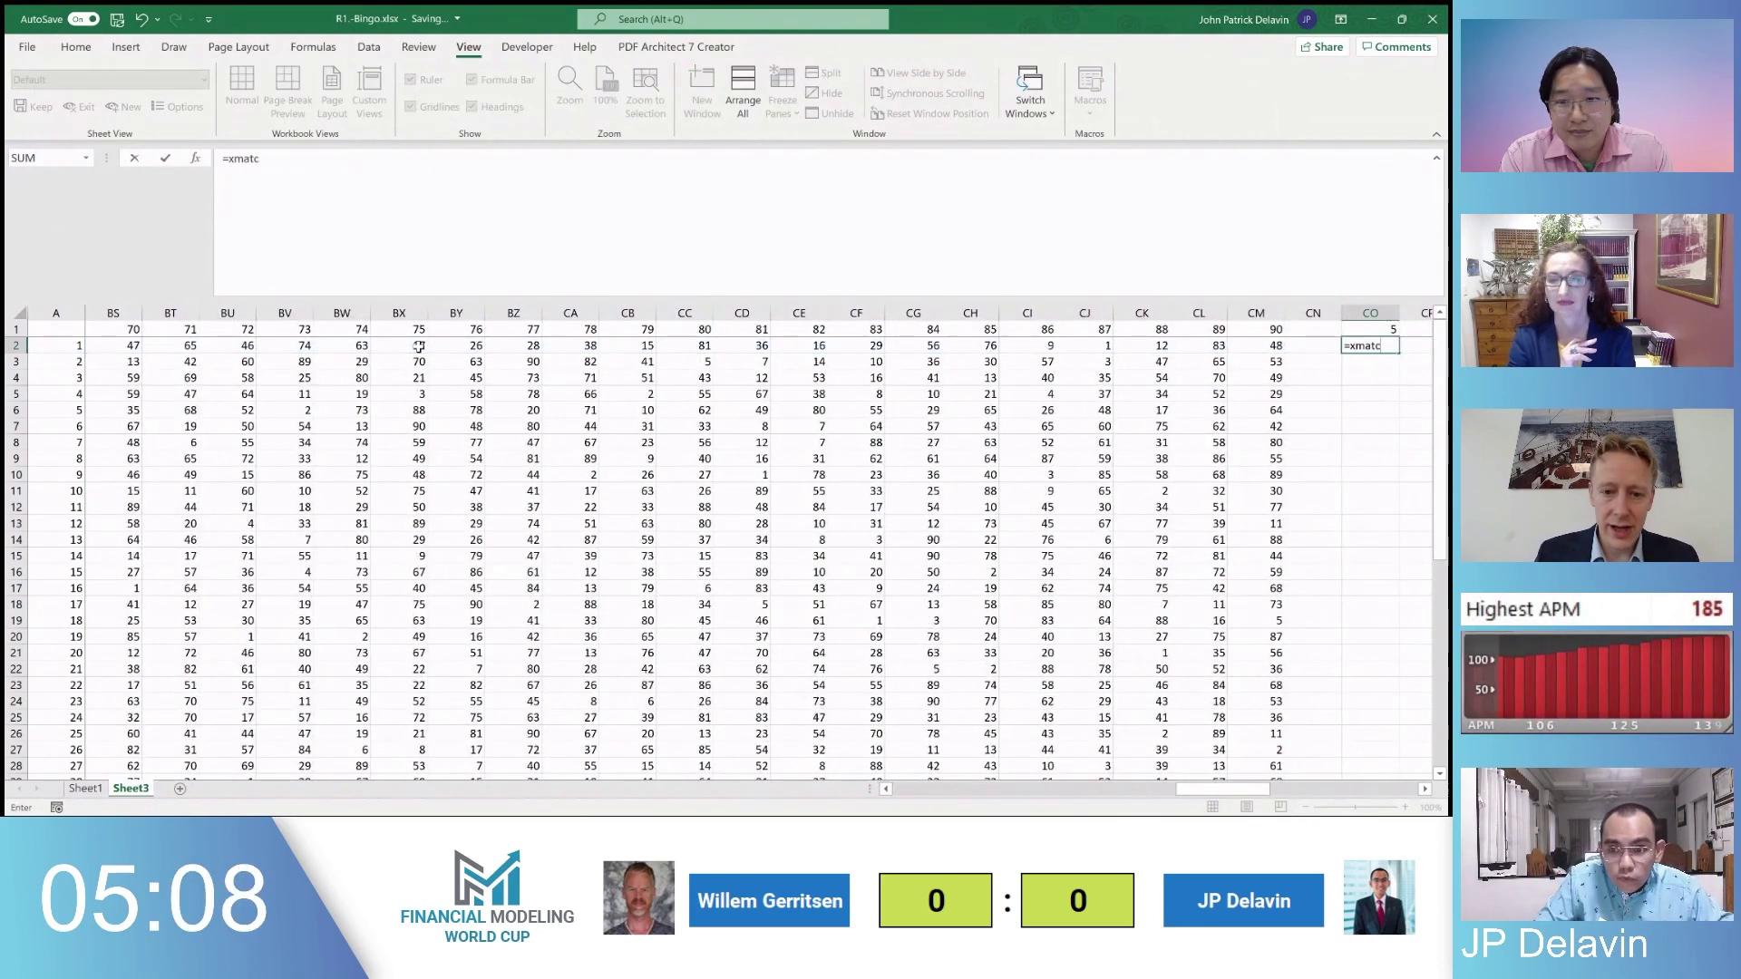
type("h(")
key("Up")
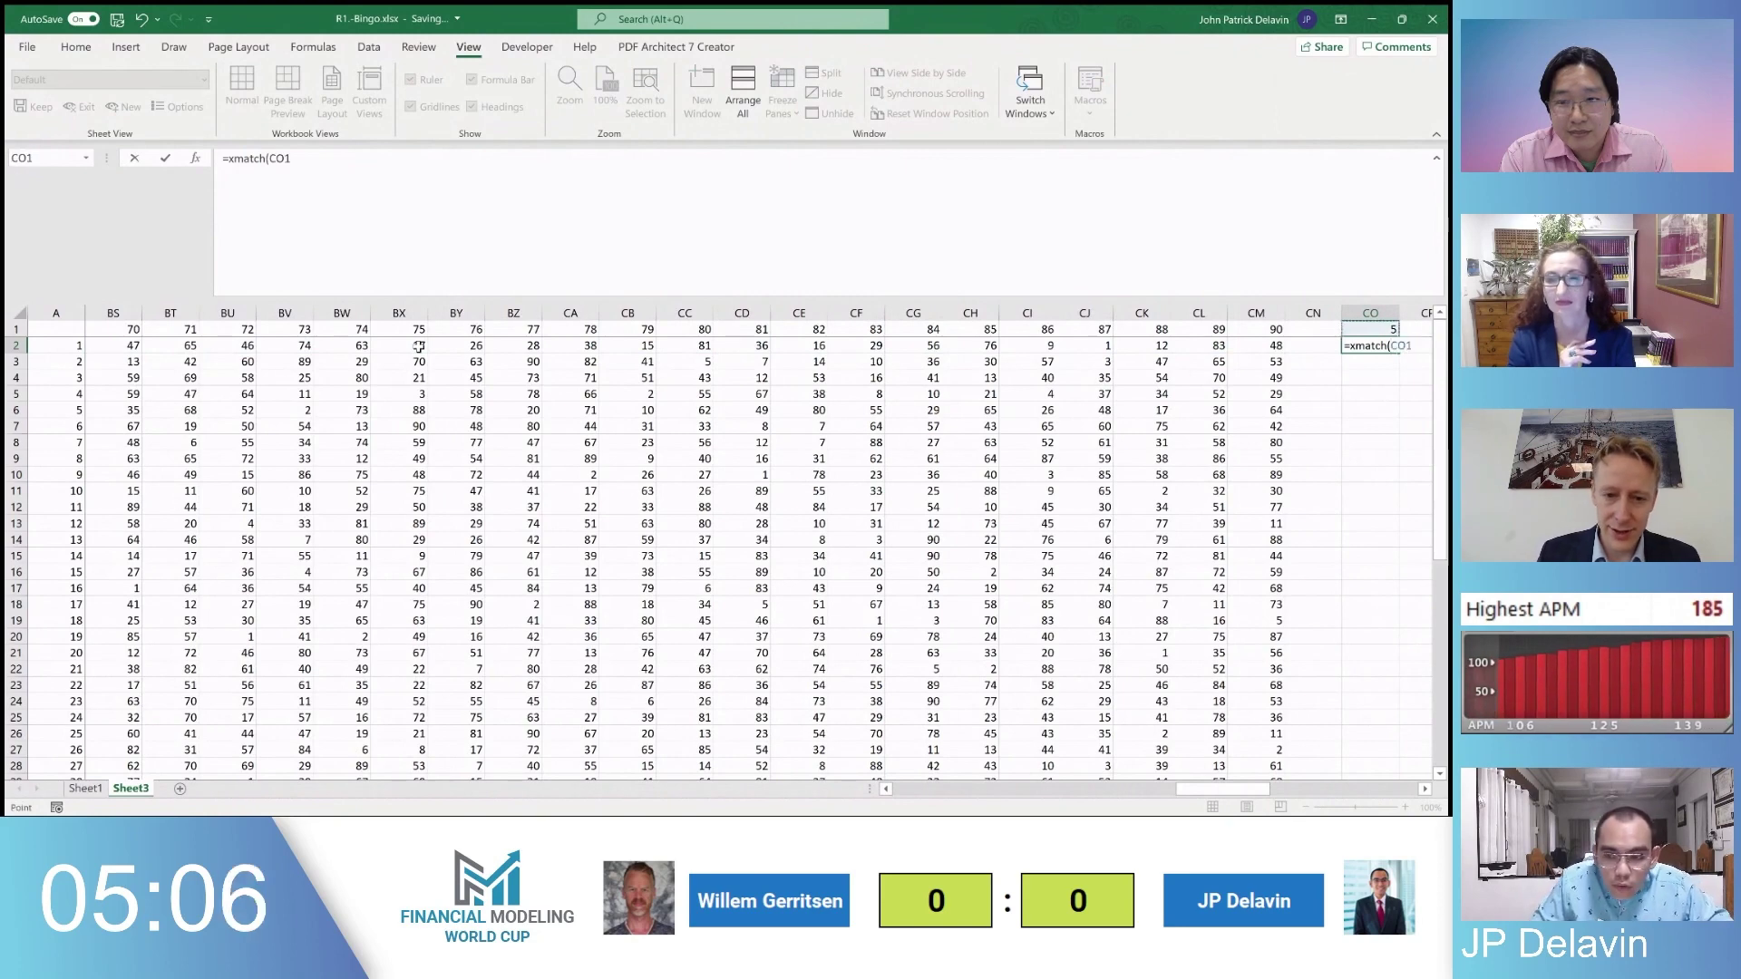
key("Left")
key("Left")
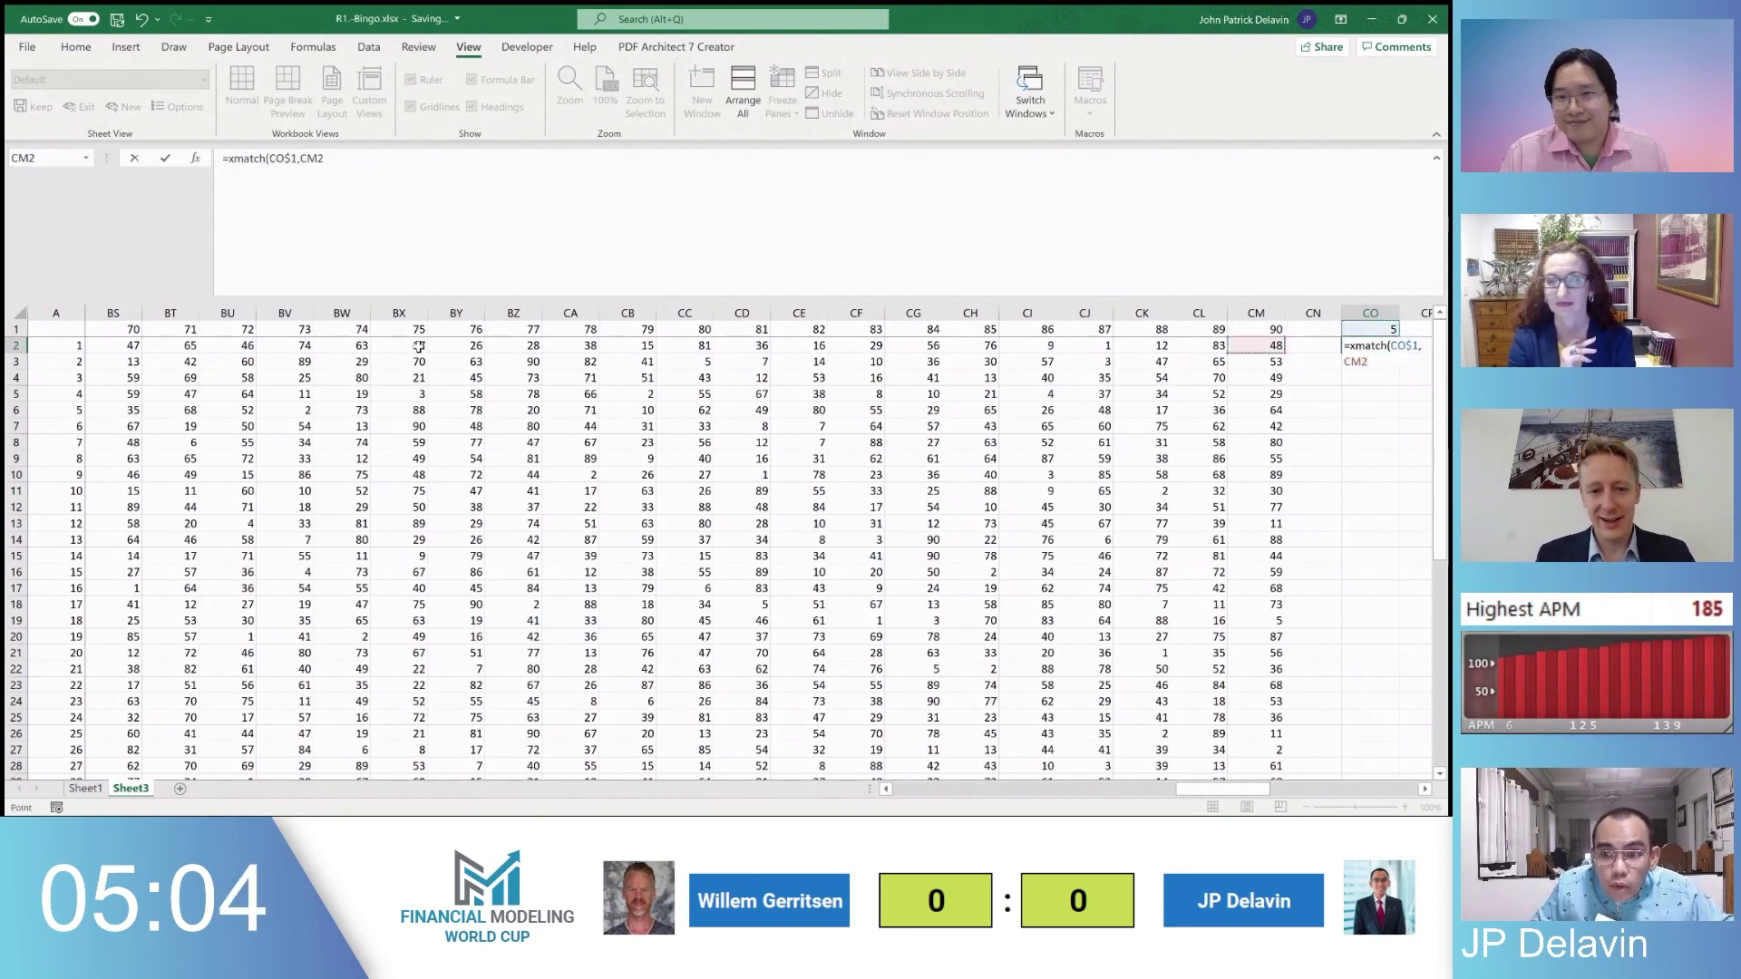
key("ctrl+shift+Left")
key("shift+Right")
key("F4")
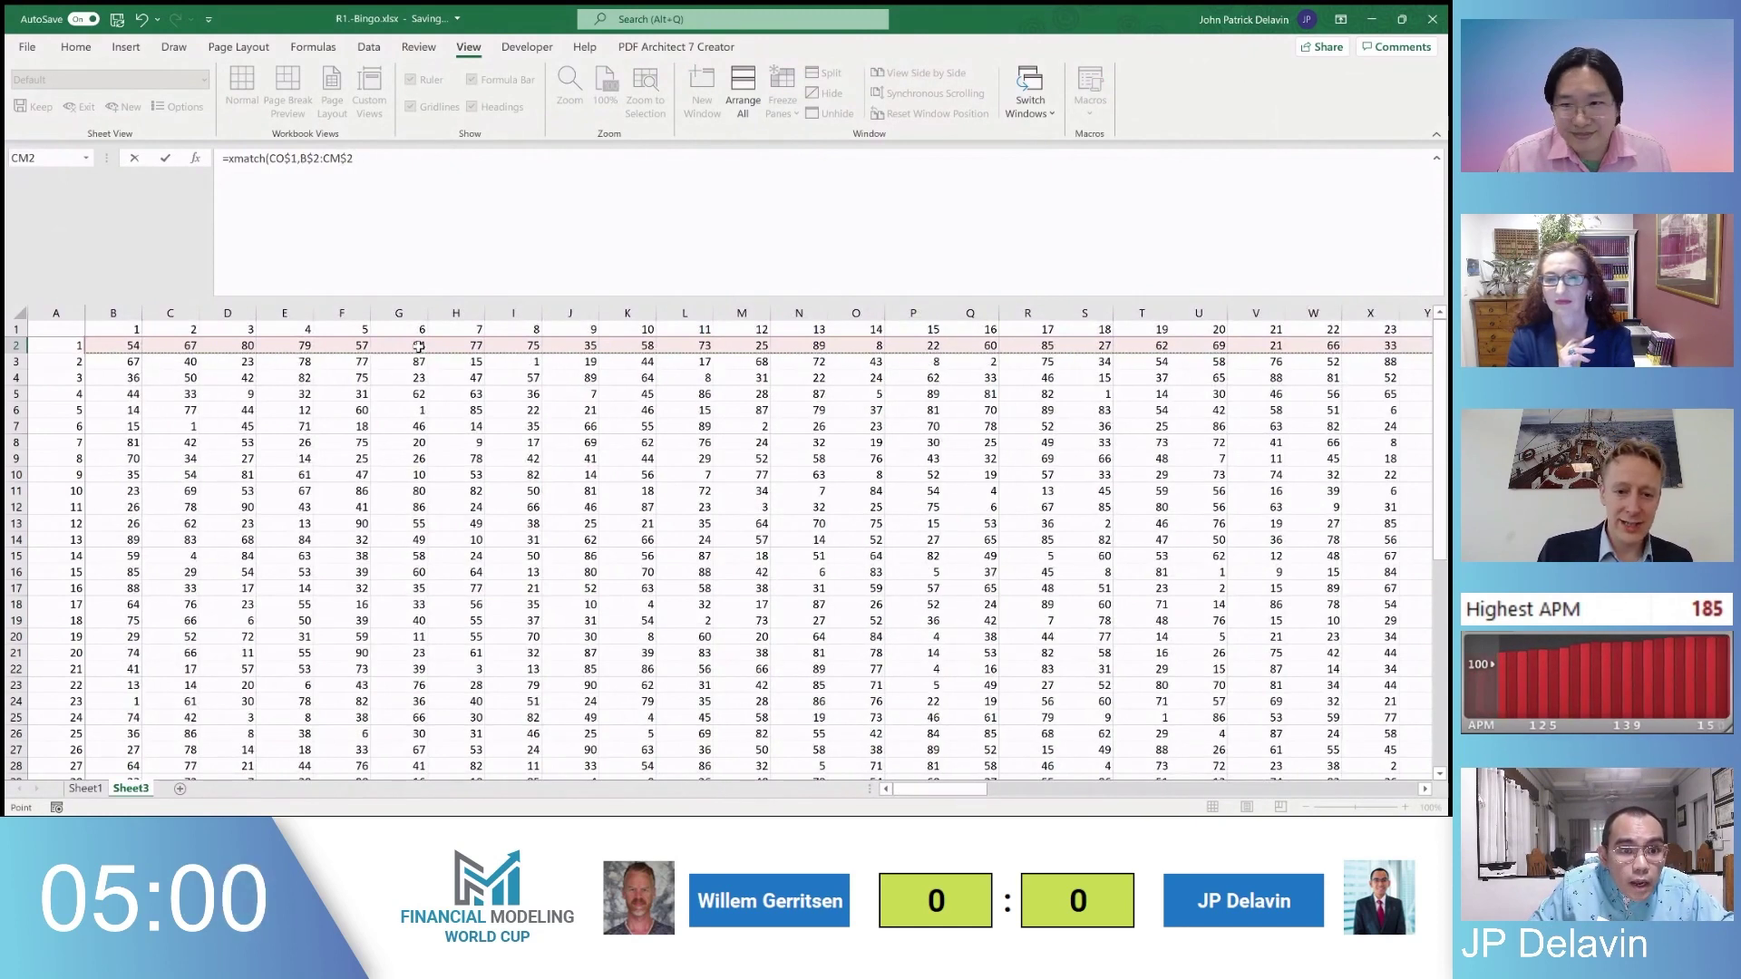
key("F4")
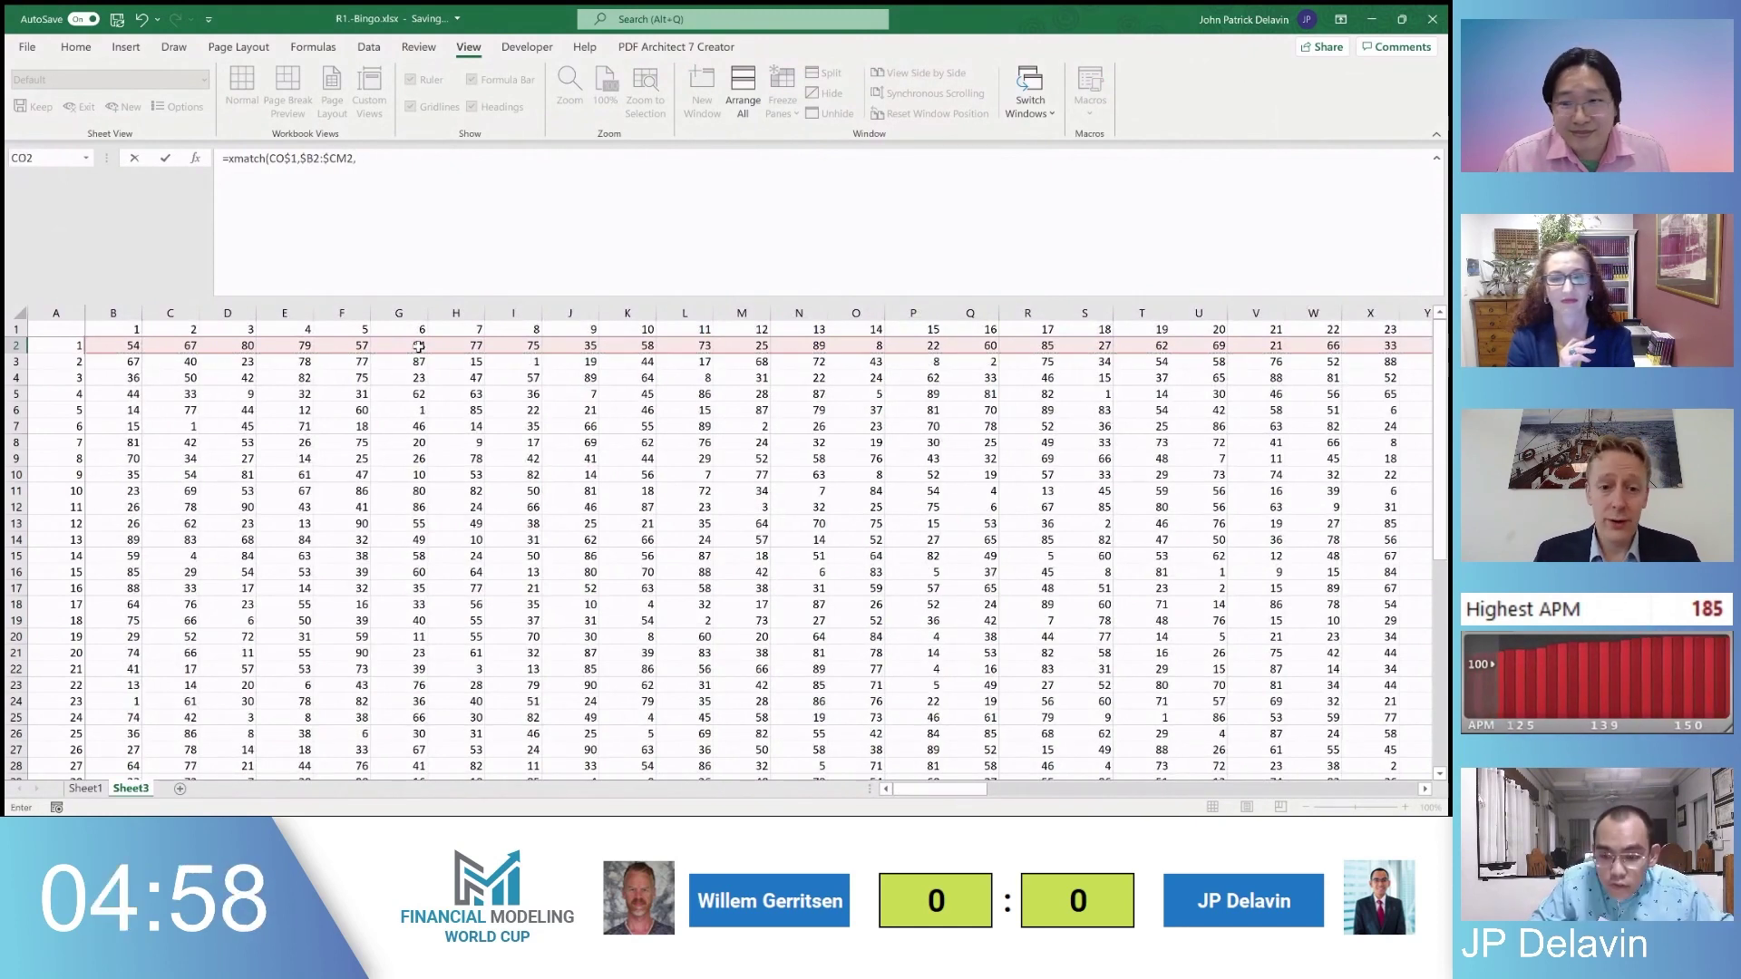
type("0")
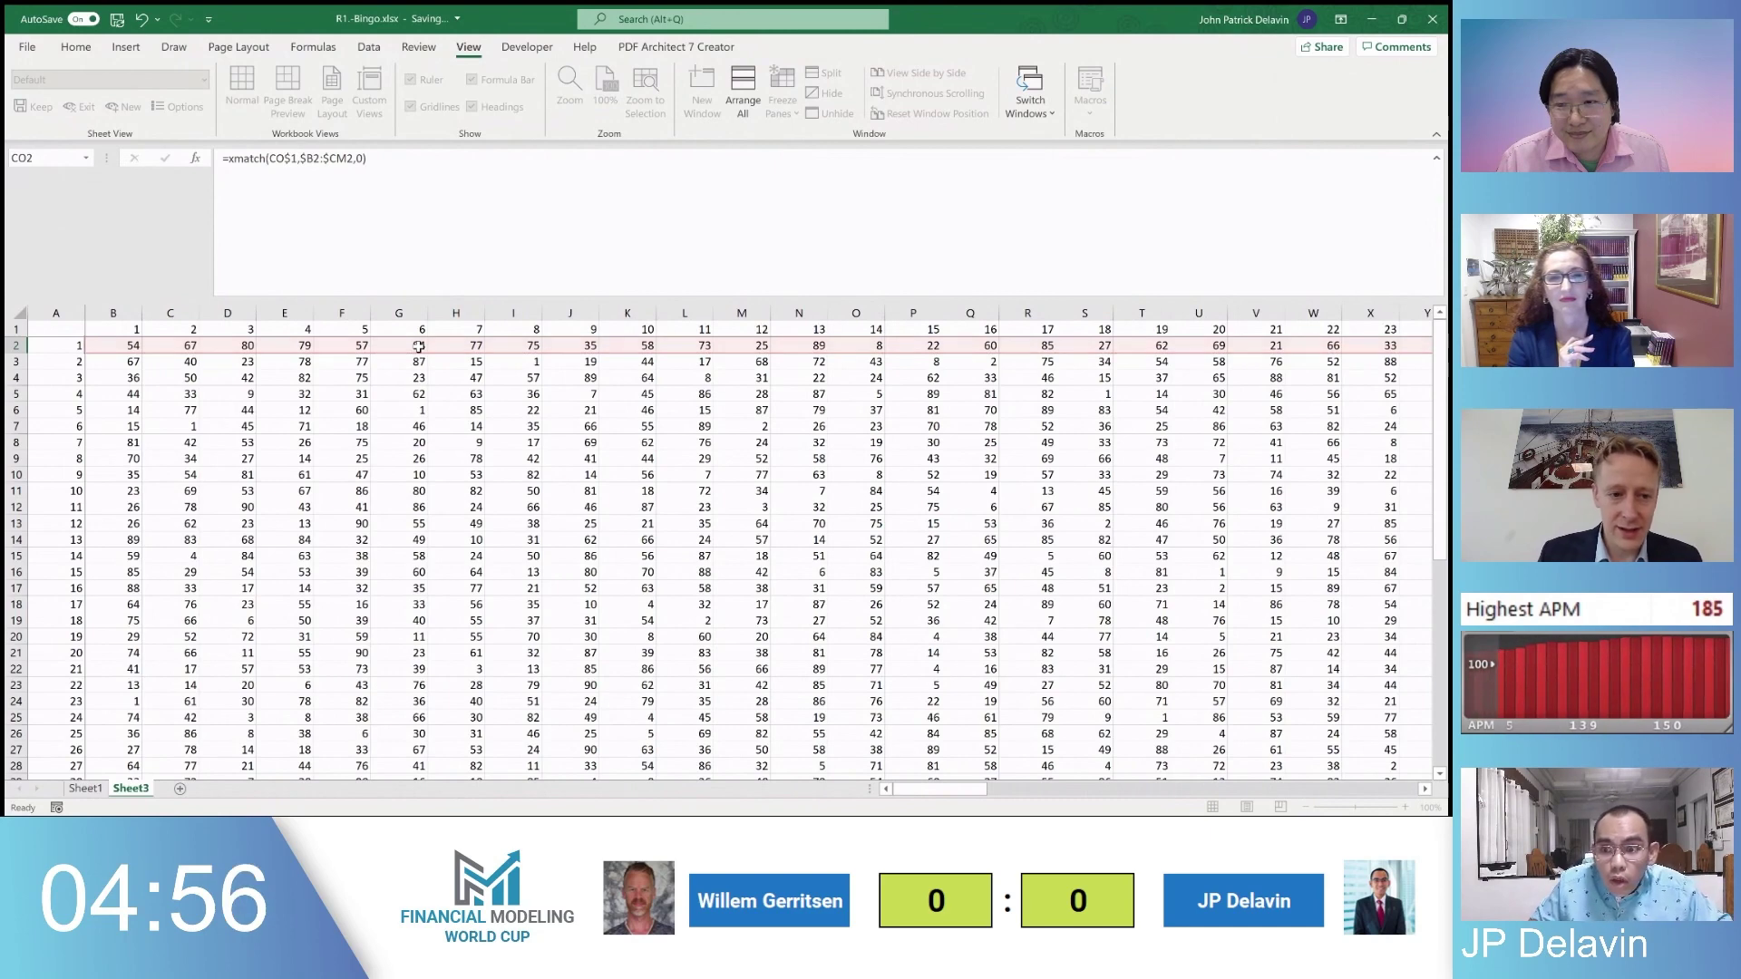
type(")")
key("ctrl+Return")
Fill the XMATCH formula from CO2 across to CS2 to cover Player 1's whole first line
key("shift+Right")
key("shift+Right")
key("shift+Right")
key("shift+Right")
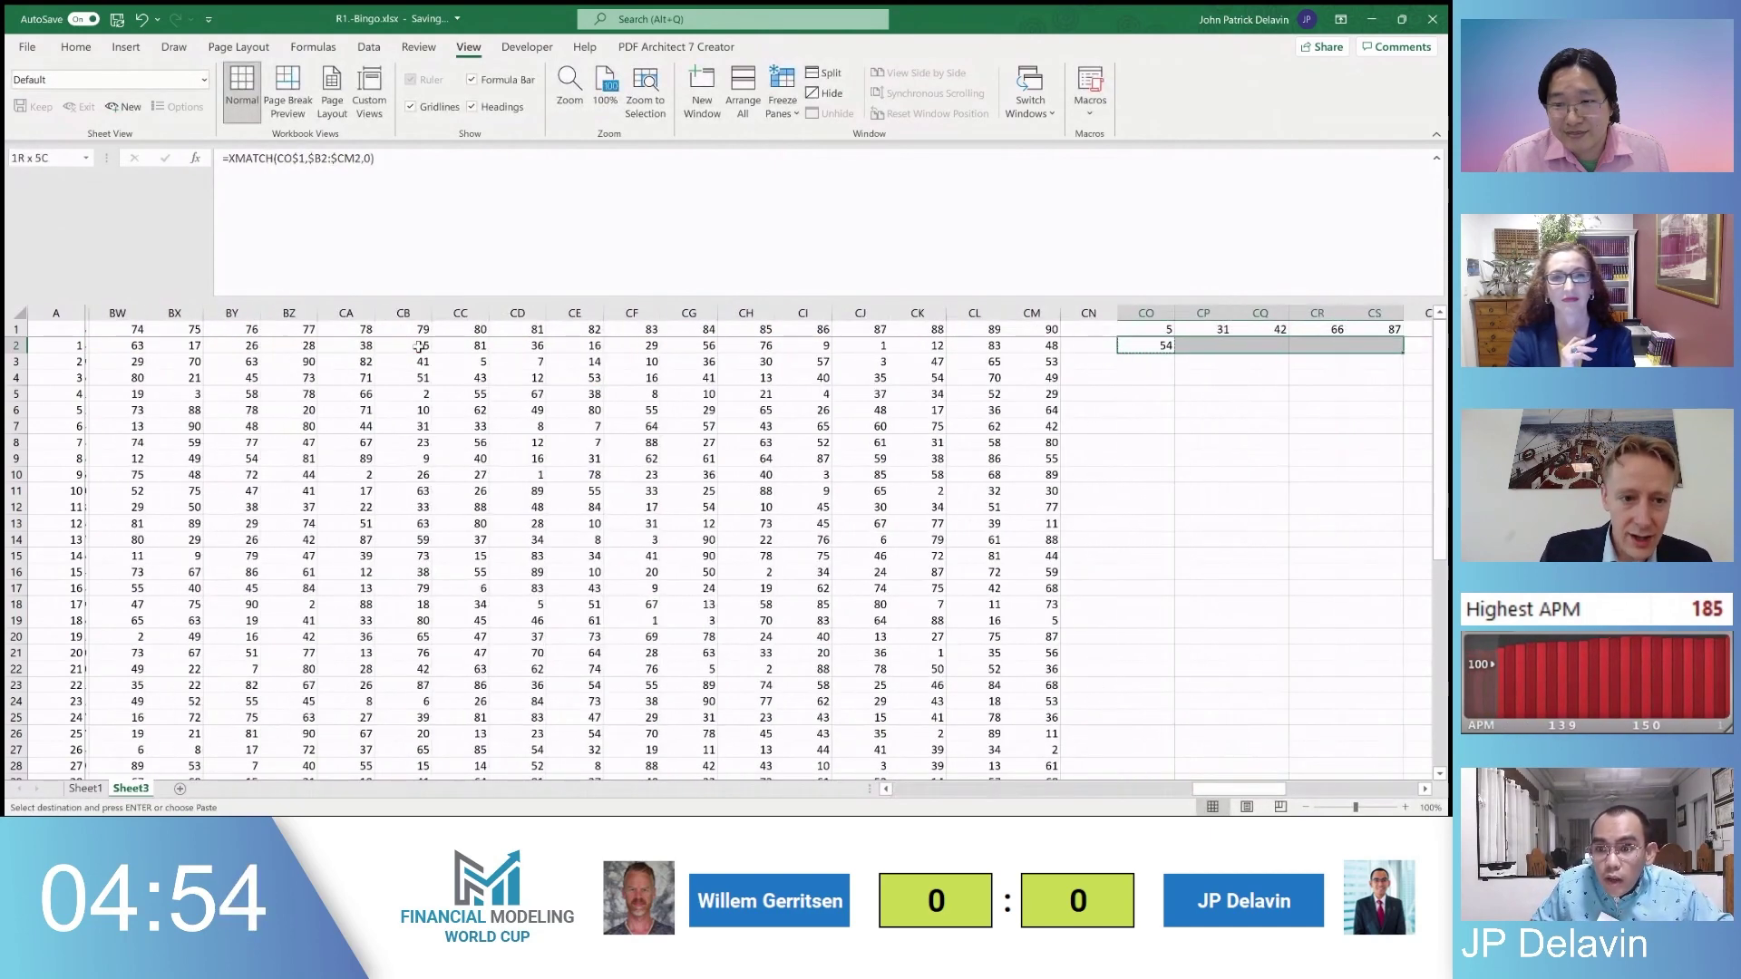
type("24\t64\t22\t59")
key("ctrl+Right")
key("Left")
key("Left")
key("Left")
key("Left")
key("ctrl+shift+Right")
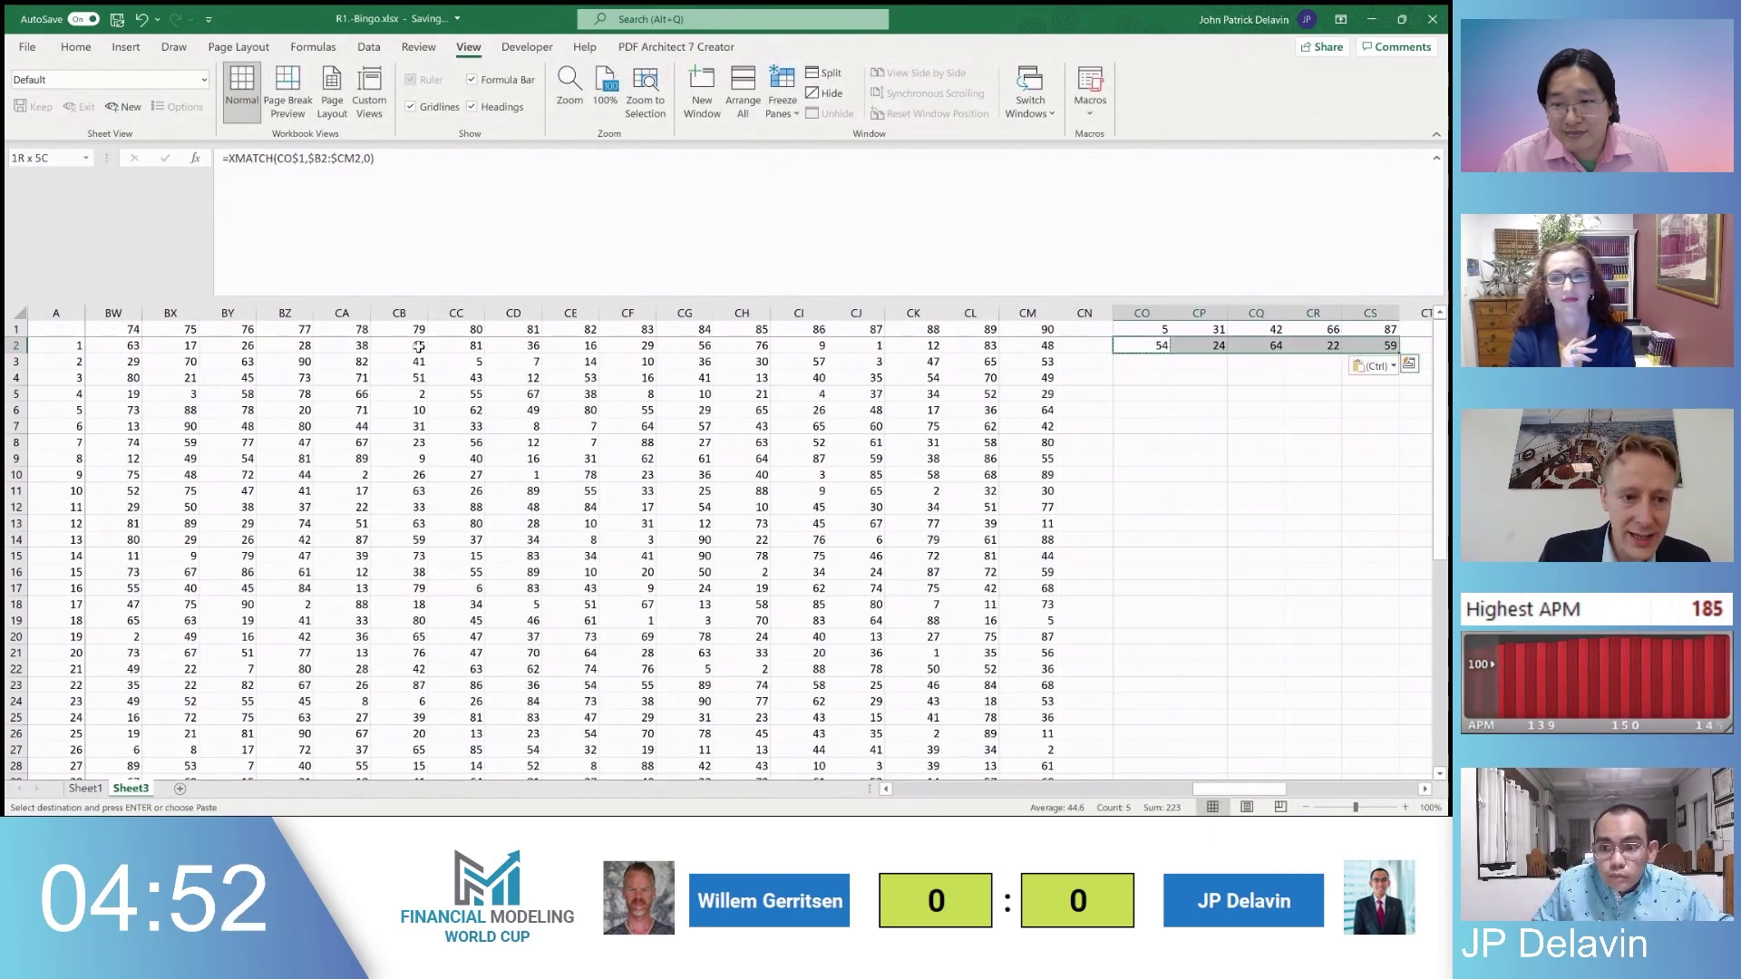
key("ctrl+c")
key("ctrl+Right")
key("Left")
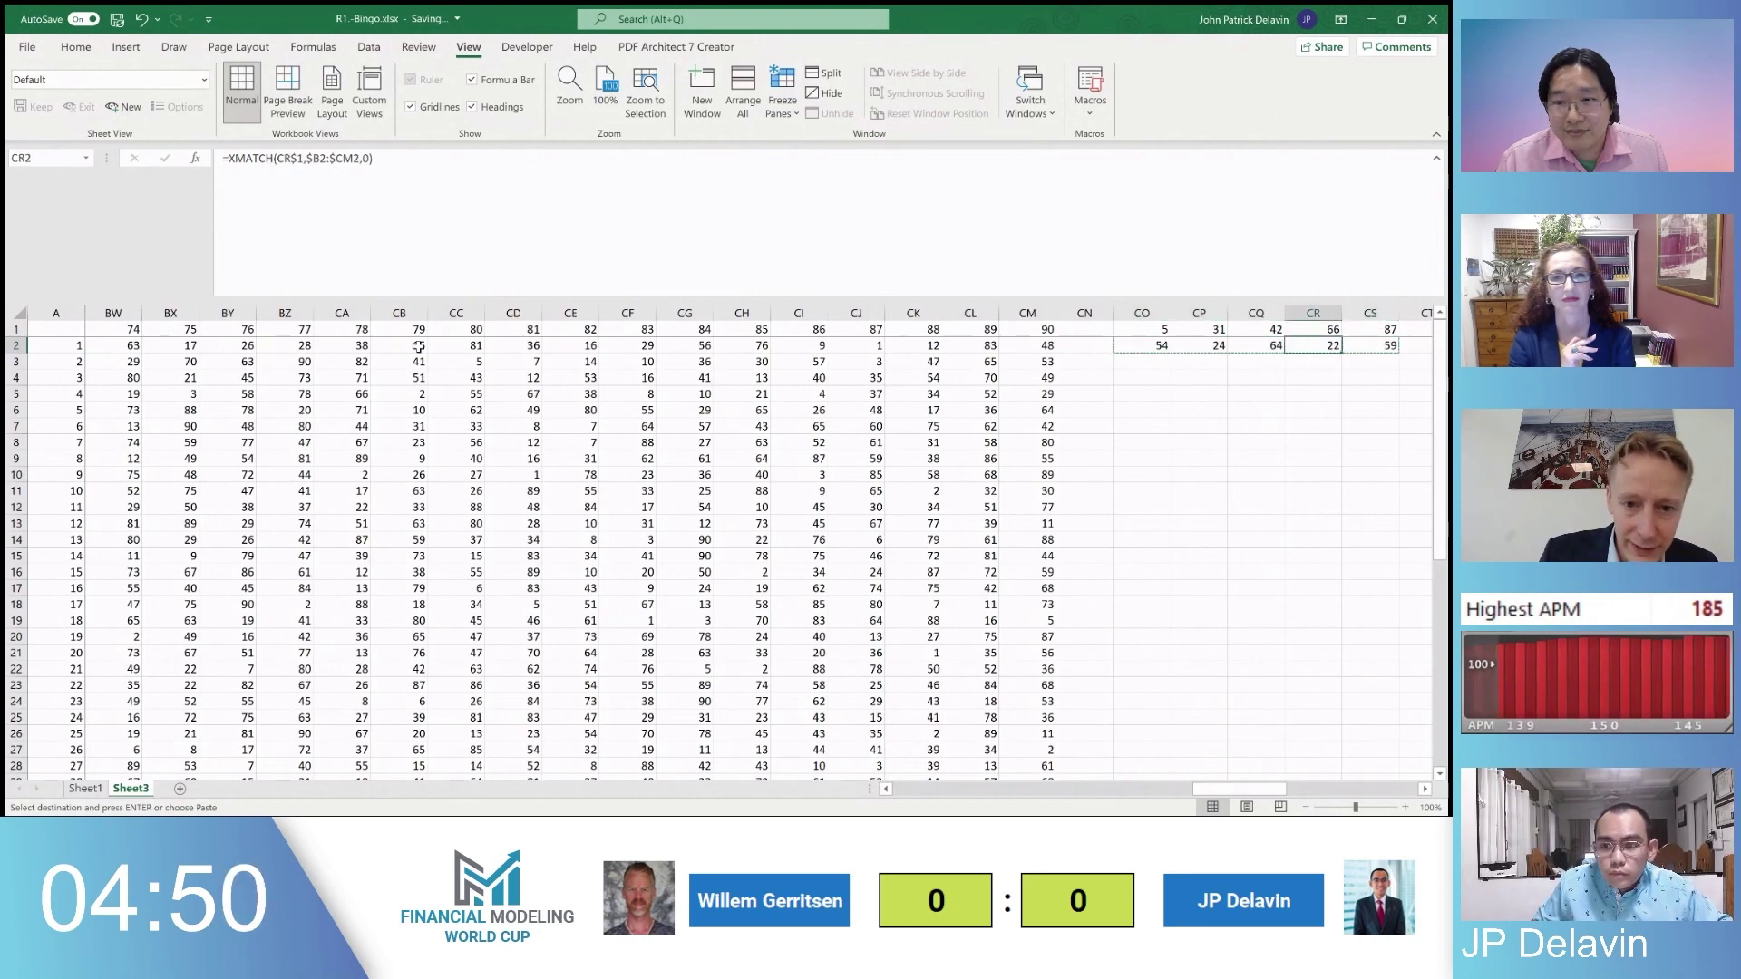
key("Right")
key("Escape")
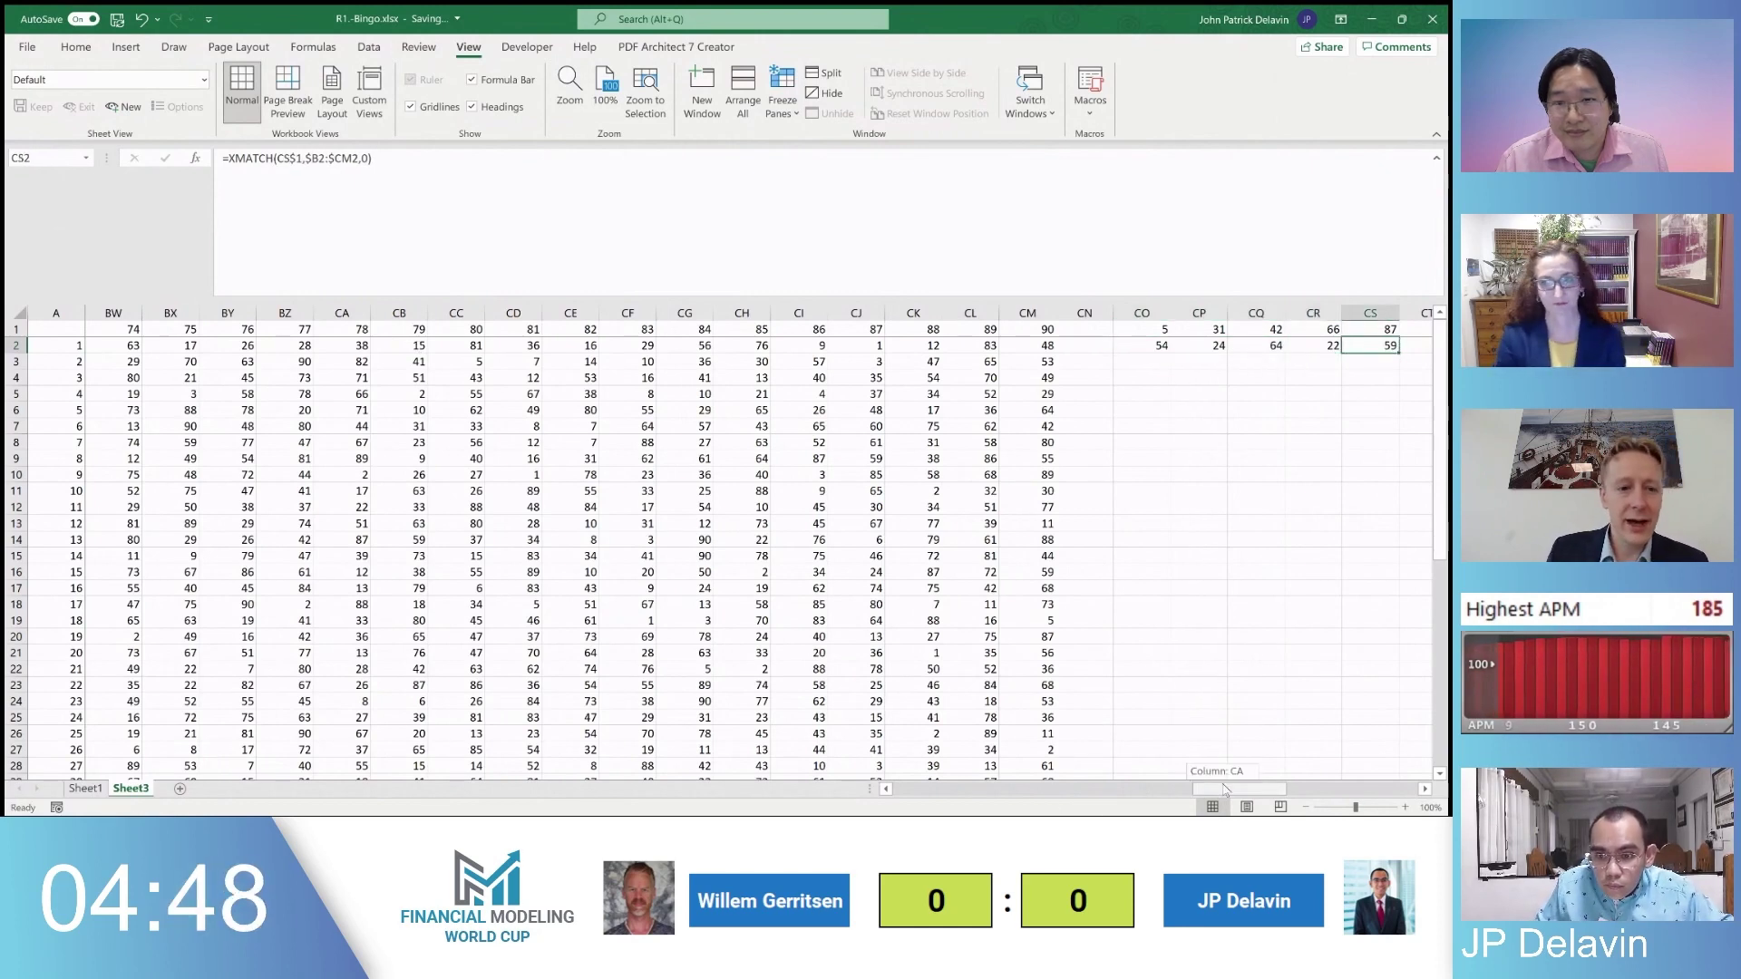
Copy the match formulas in CO2:CS2 to CU2:CY2 and DA2:DE2 for Player 1's second and third lines
left_click_drag(1224, 787, 1297, 787)
left_click_drag(193, 345, 381, 341)
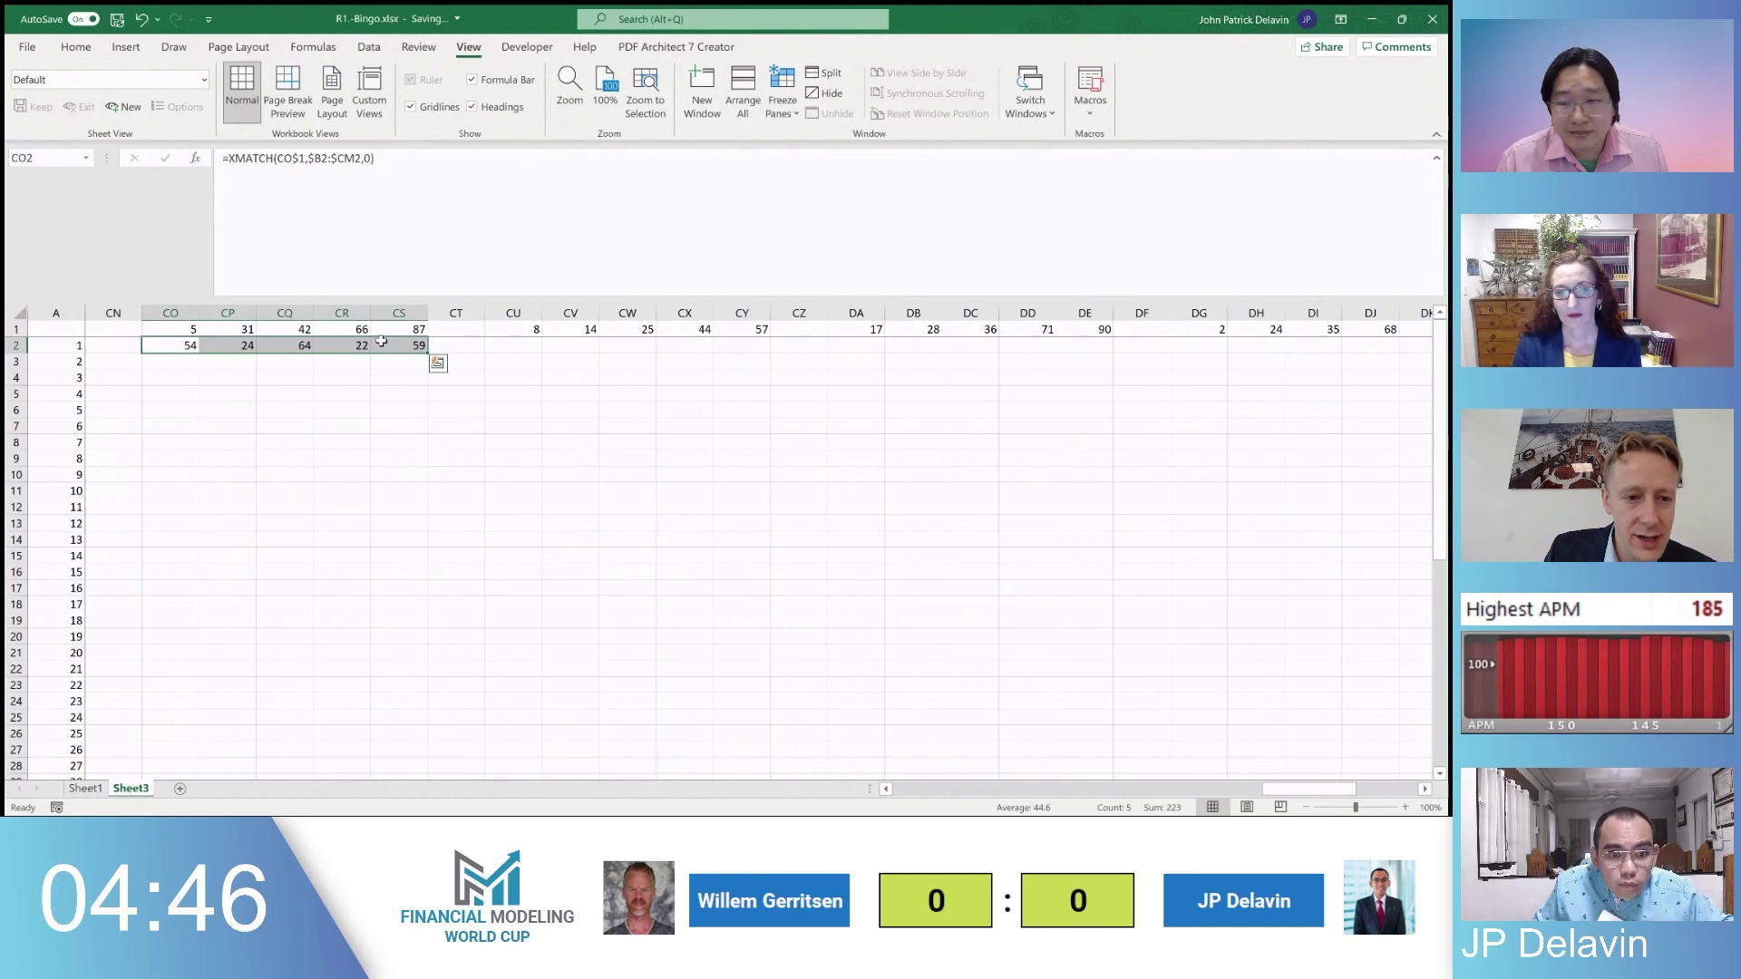
key("ctrl+c")
left_click(519, 345)
key("ctrl+v")
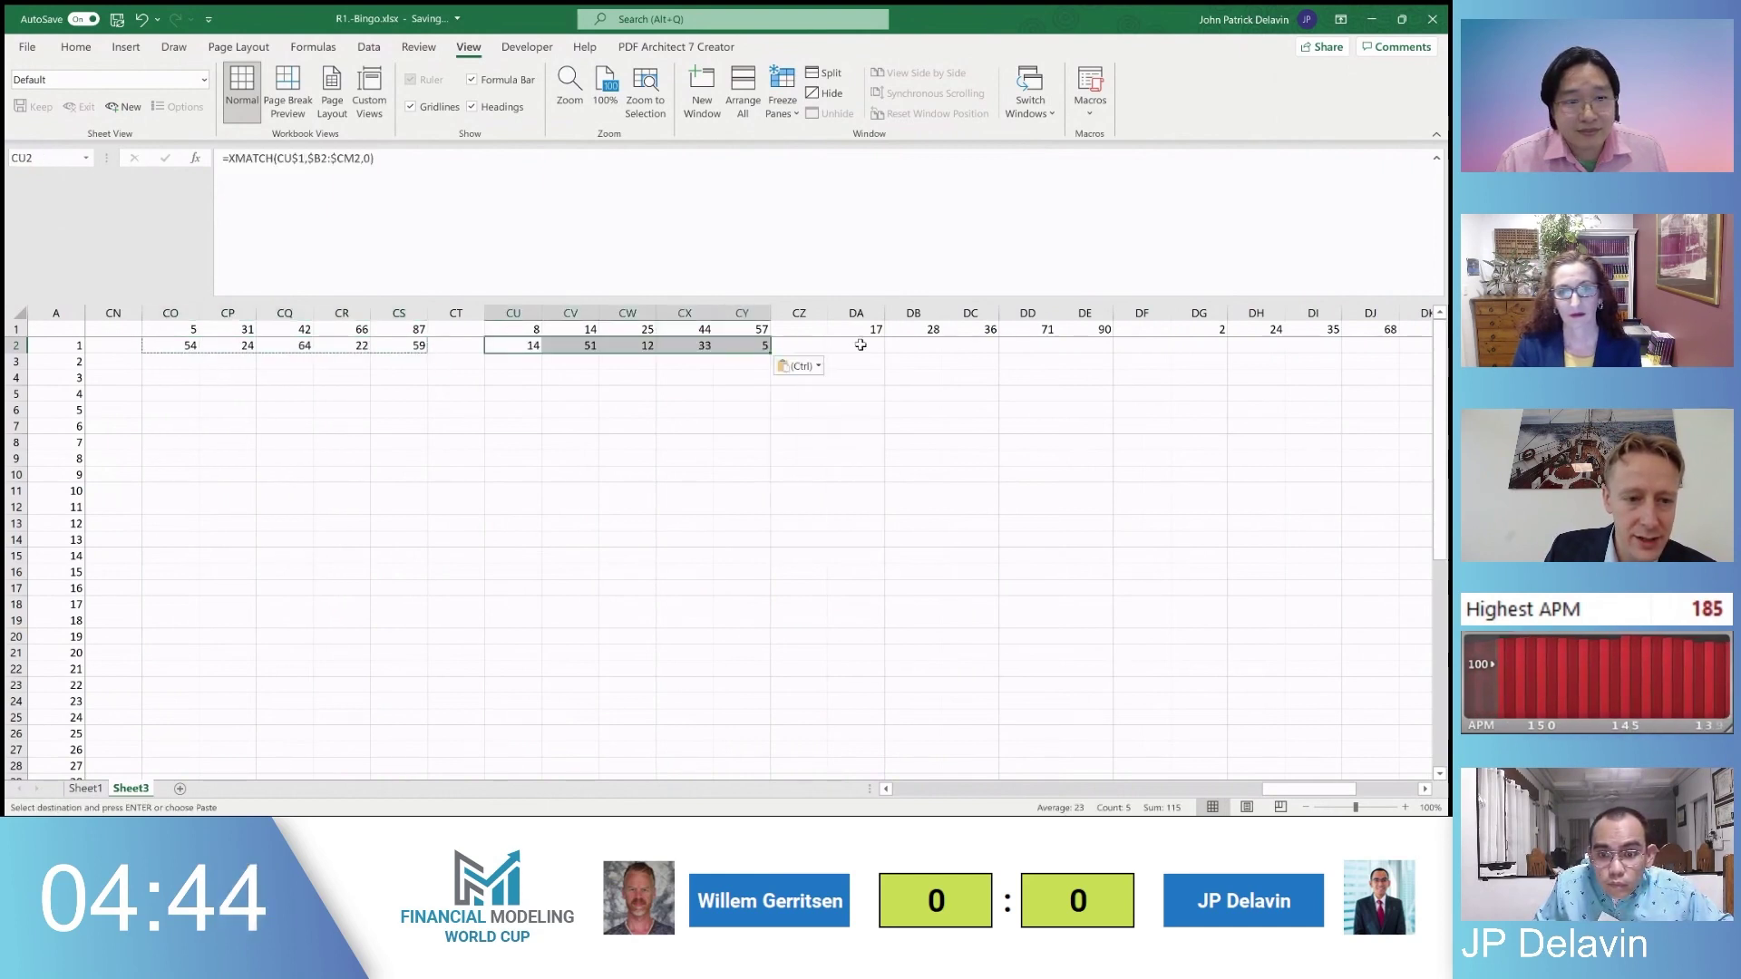
left_click(861, 345)
key("ctrl+v")
Copy the match formulas in DA2:DE2 to Player 2's three lines, starting at DG2, DM2 and DS2
key("ctrl+c")
left_click(1197, 345)
key("ctrl+v")
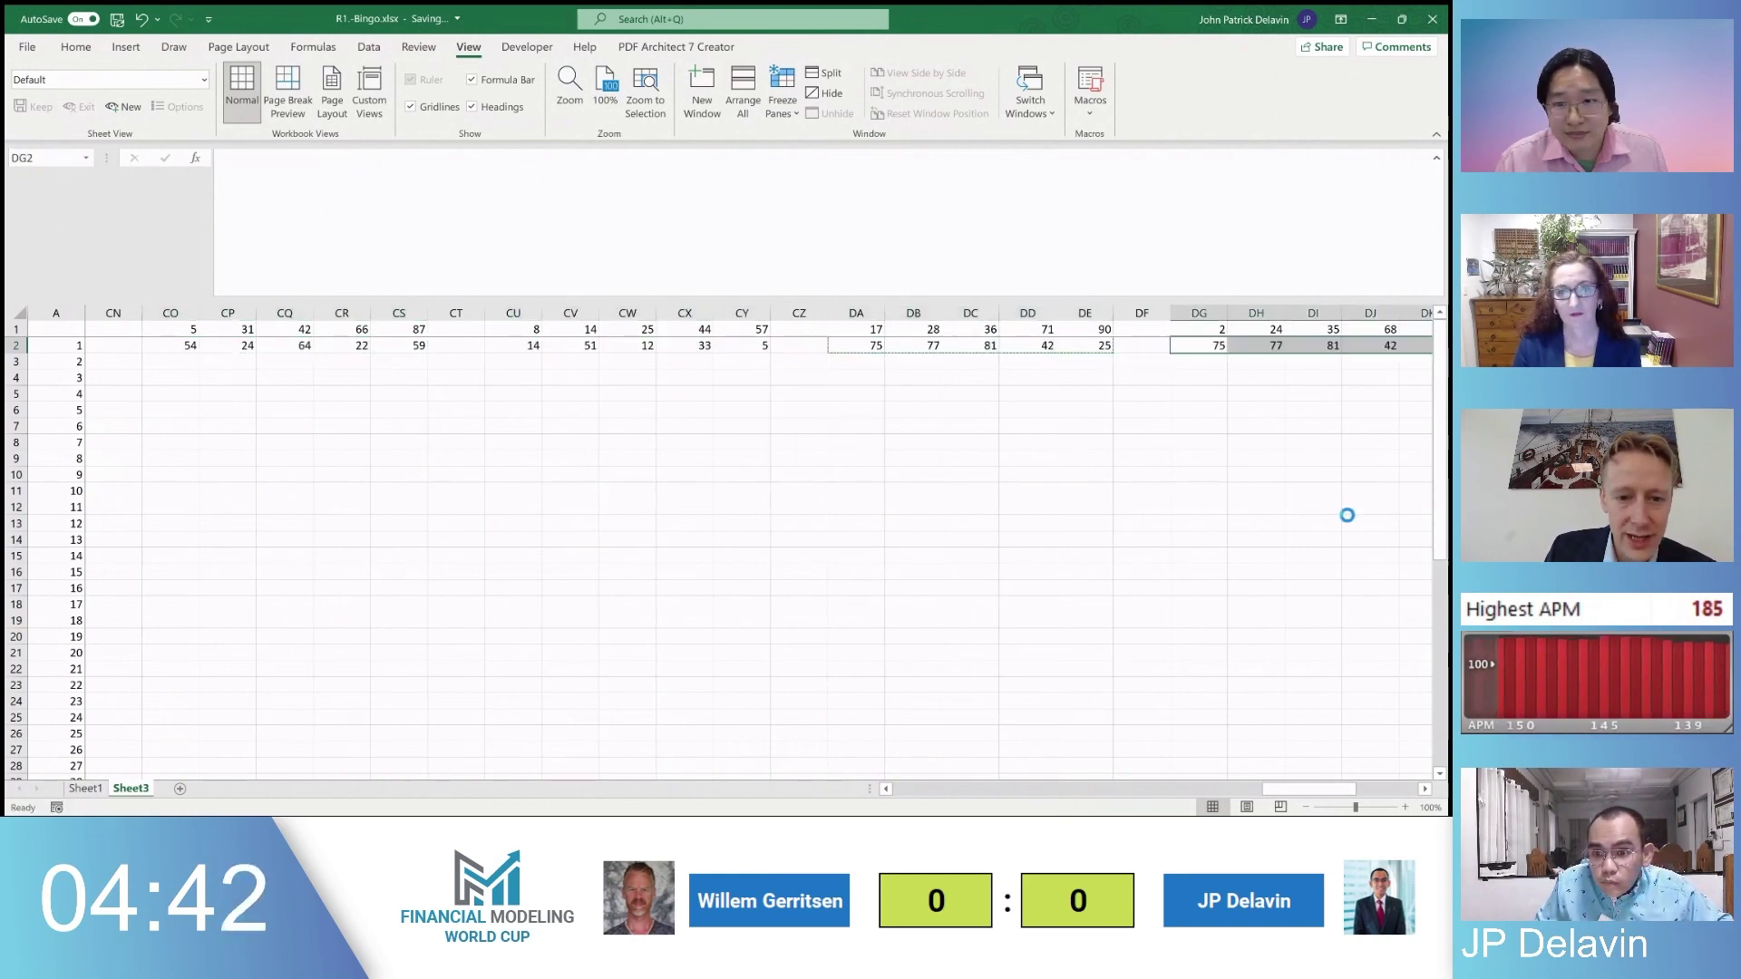
left_click_drag(1311, 788, 1357, 788)
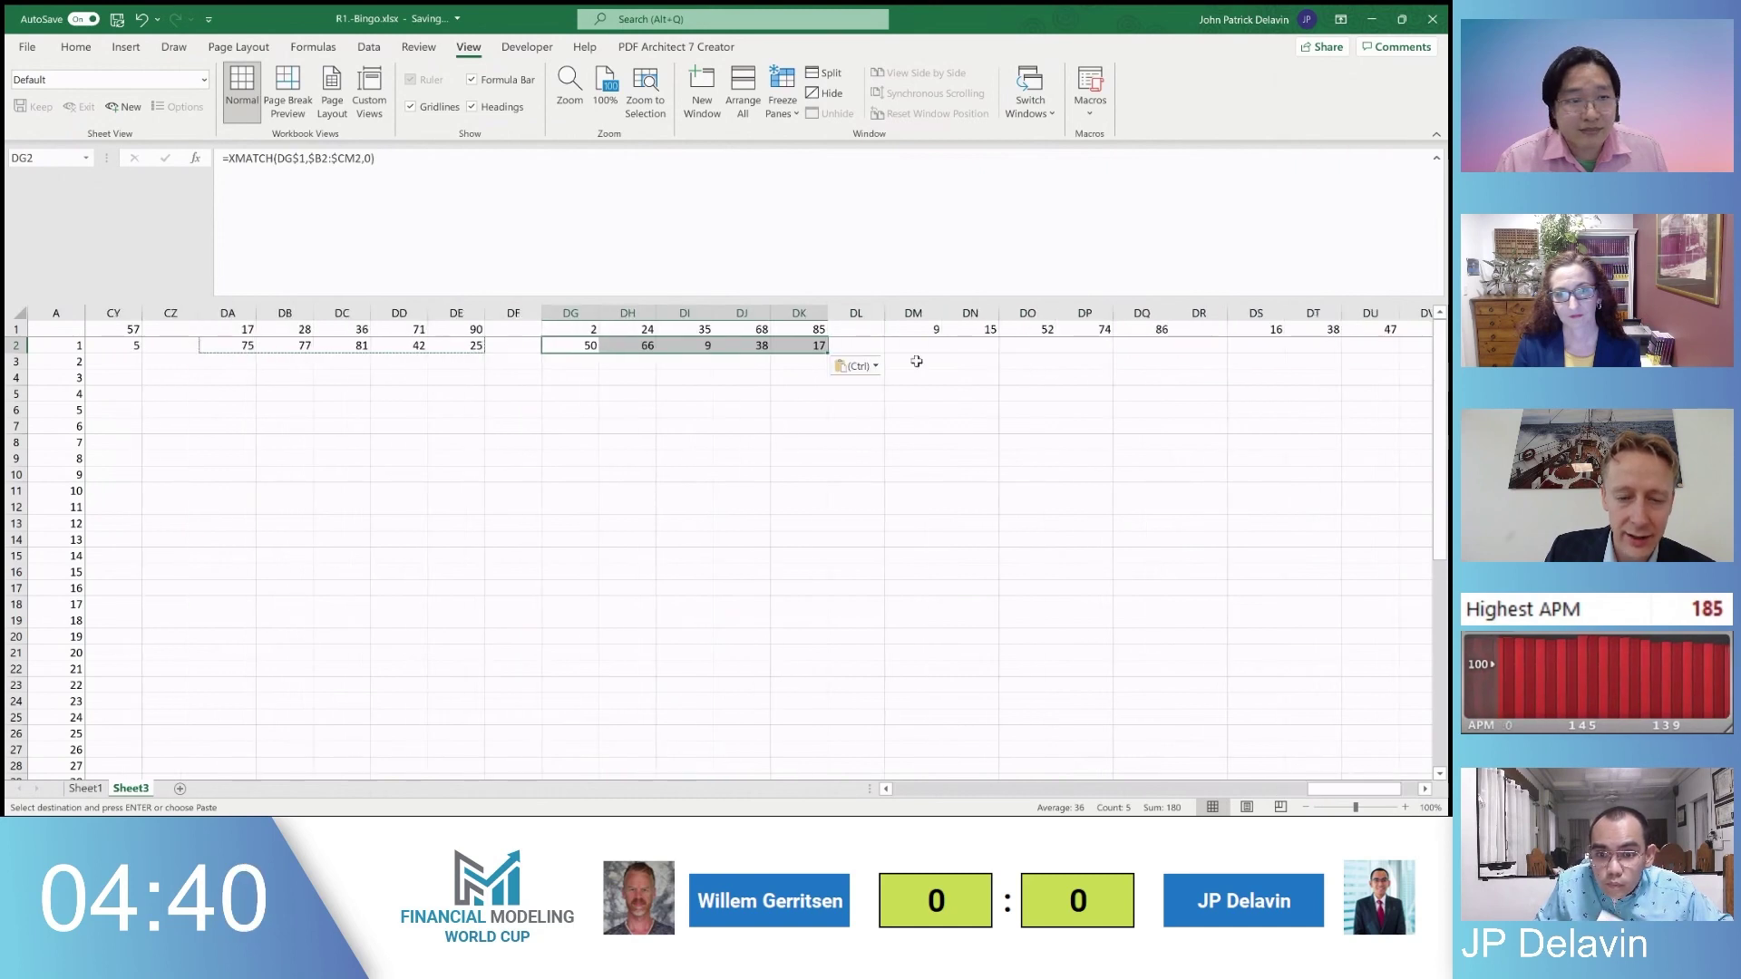
left_click(916, 345)
key("ctrl+v")
left_click_drag(1369, 789, 1387, 788)
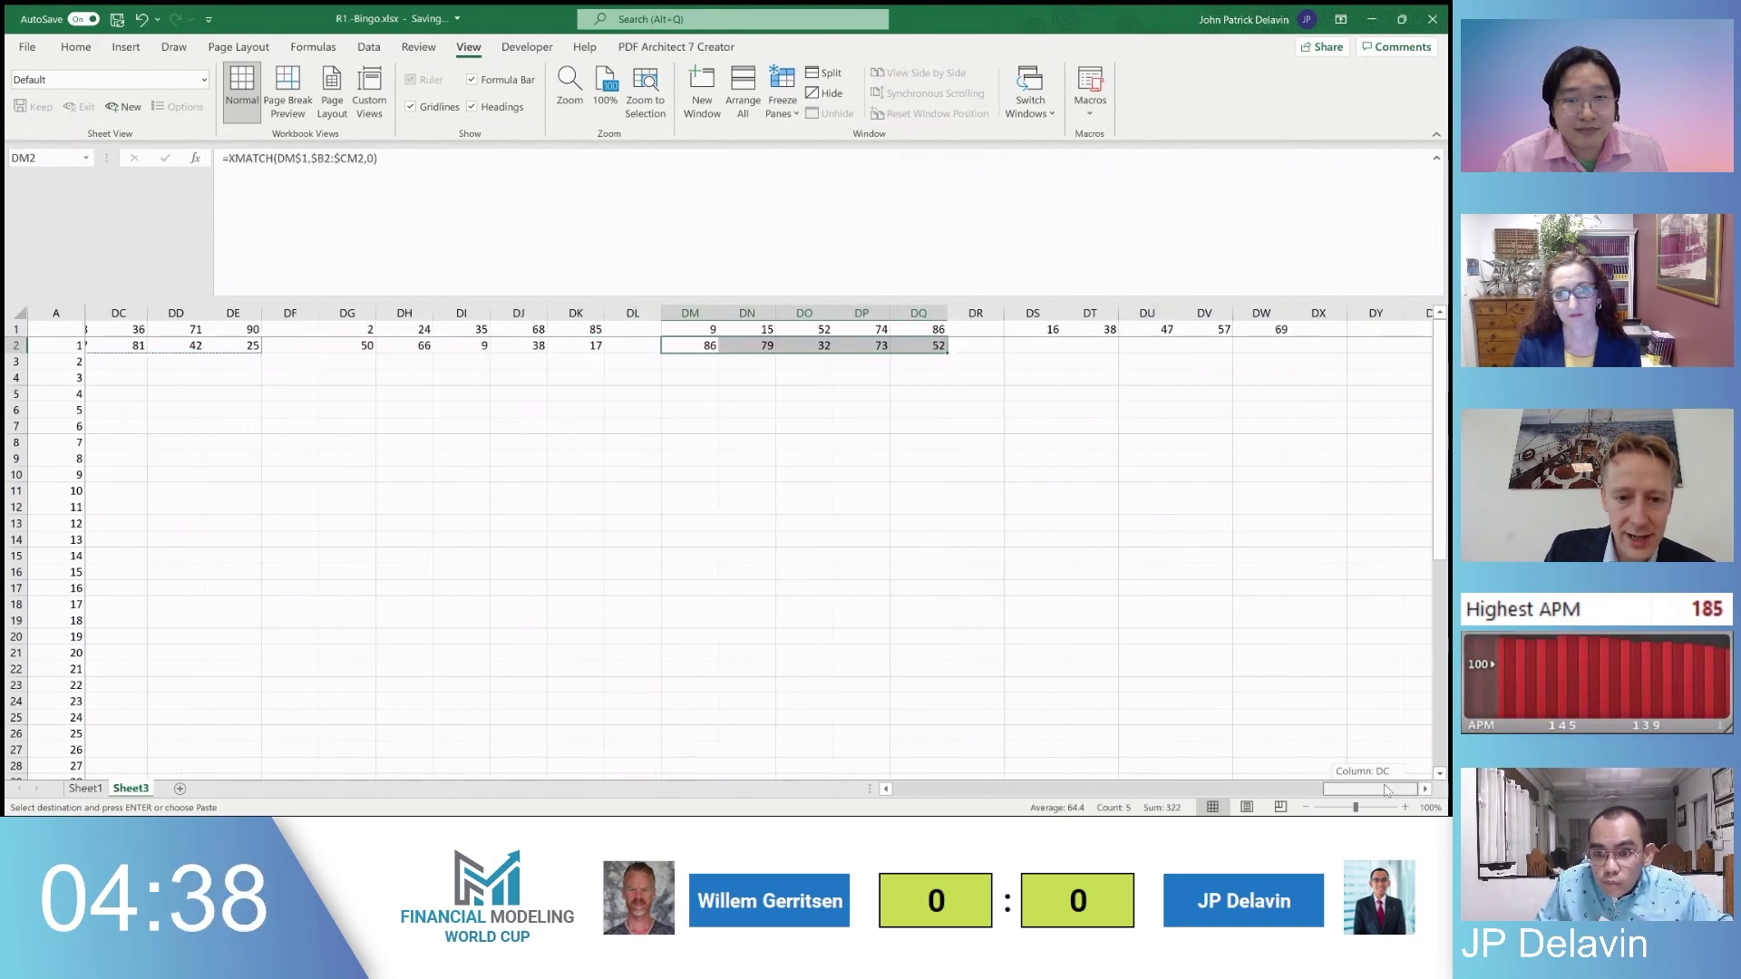
left_click(1047, 349)
key("ctrl+v")
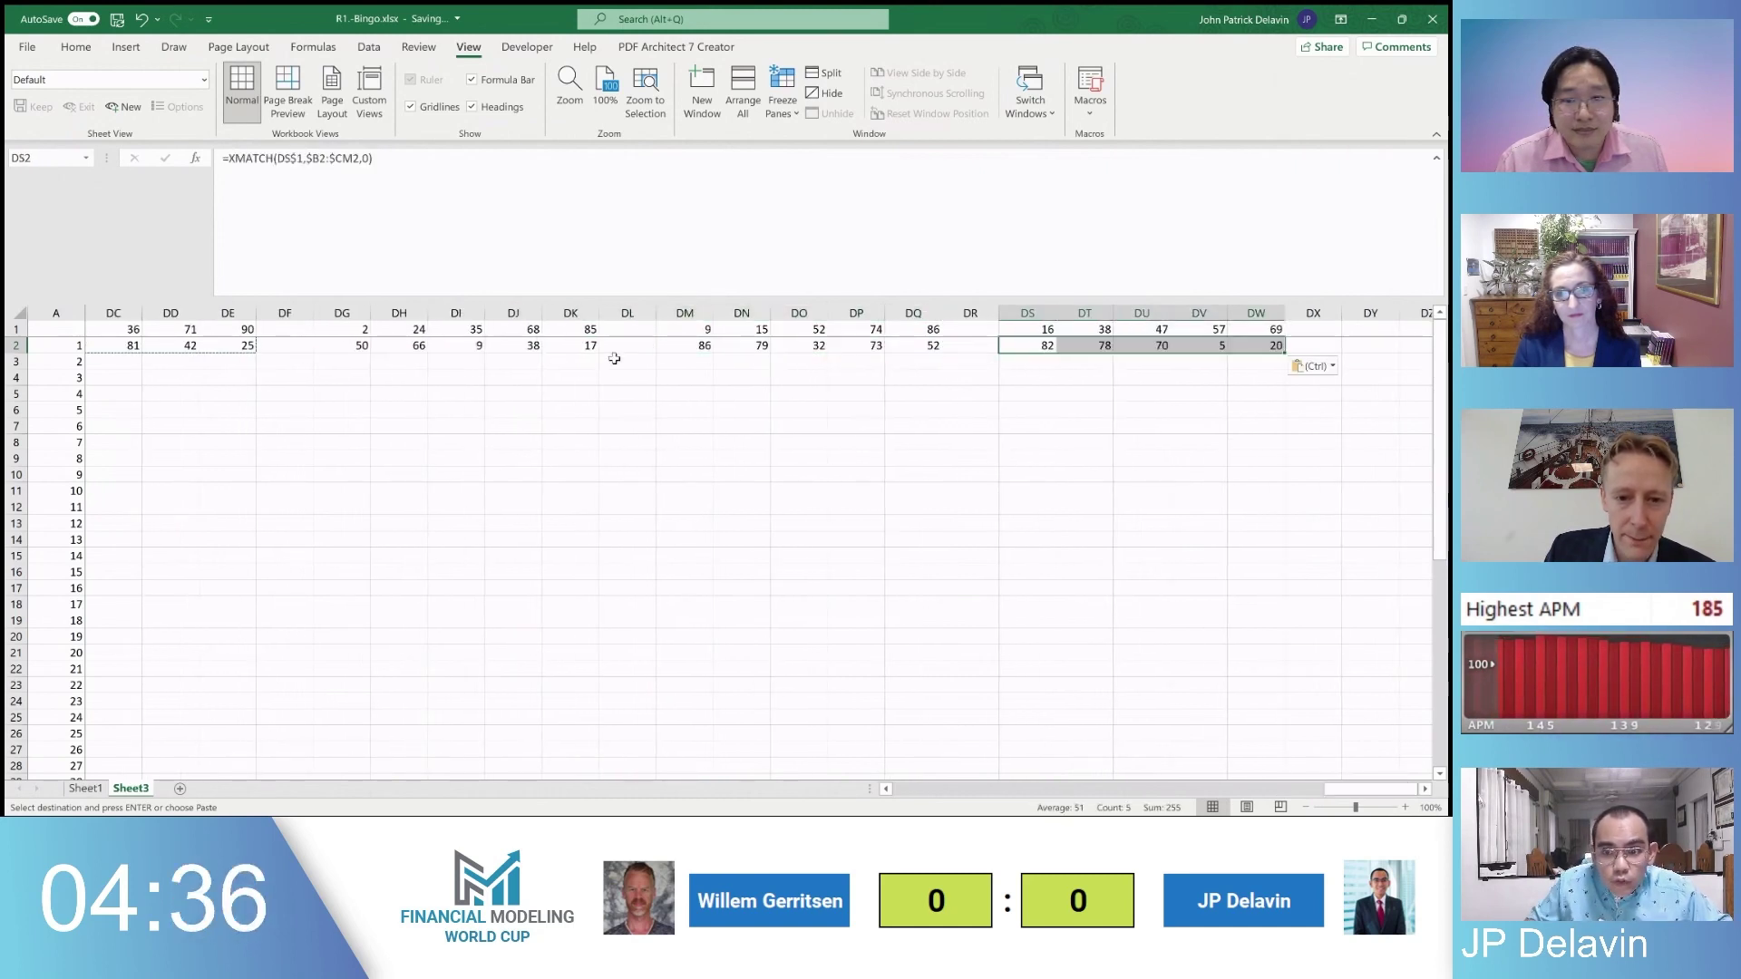
Copy the whole row of match formulas in CO2:DW2
key("ctrl+Right")
key("shift+Left")
key("shift+Left")
key("shift+Left")
key("shift+Left")
key("shift+Left")
key("shift+Left")
key("shift+Left")
key("shift+Left")
key("shift+Left")
key("shift+Left")
key("shift+Left")
key("shift+Left")
key("shift+Left")
key("shift+Left")
key("shift+Left")
key("shift+Left")
key("shift+Left")
key("shift+Left")
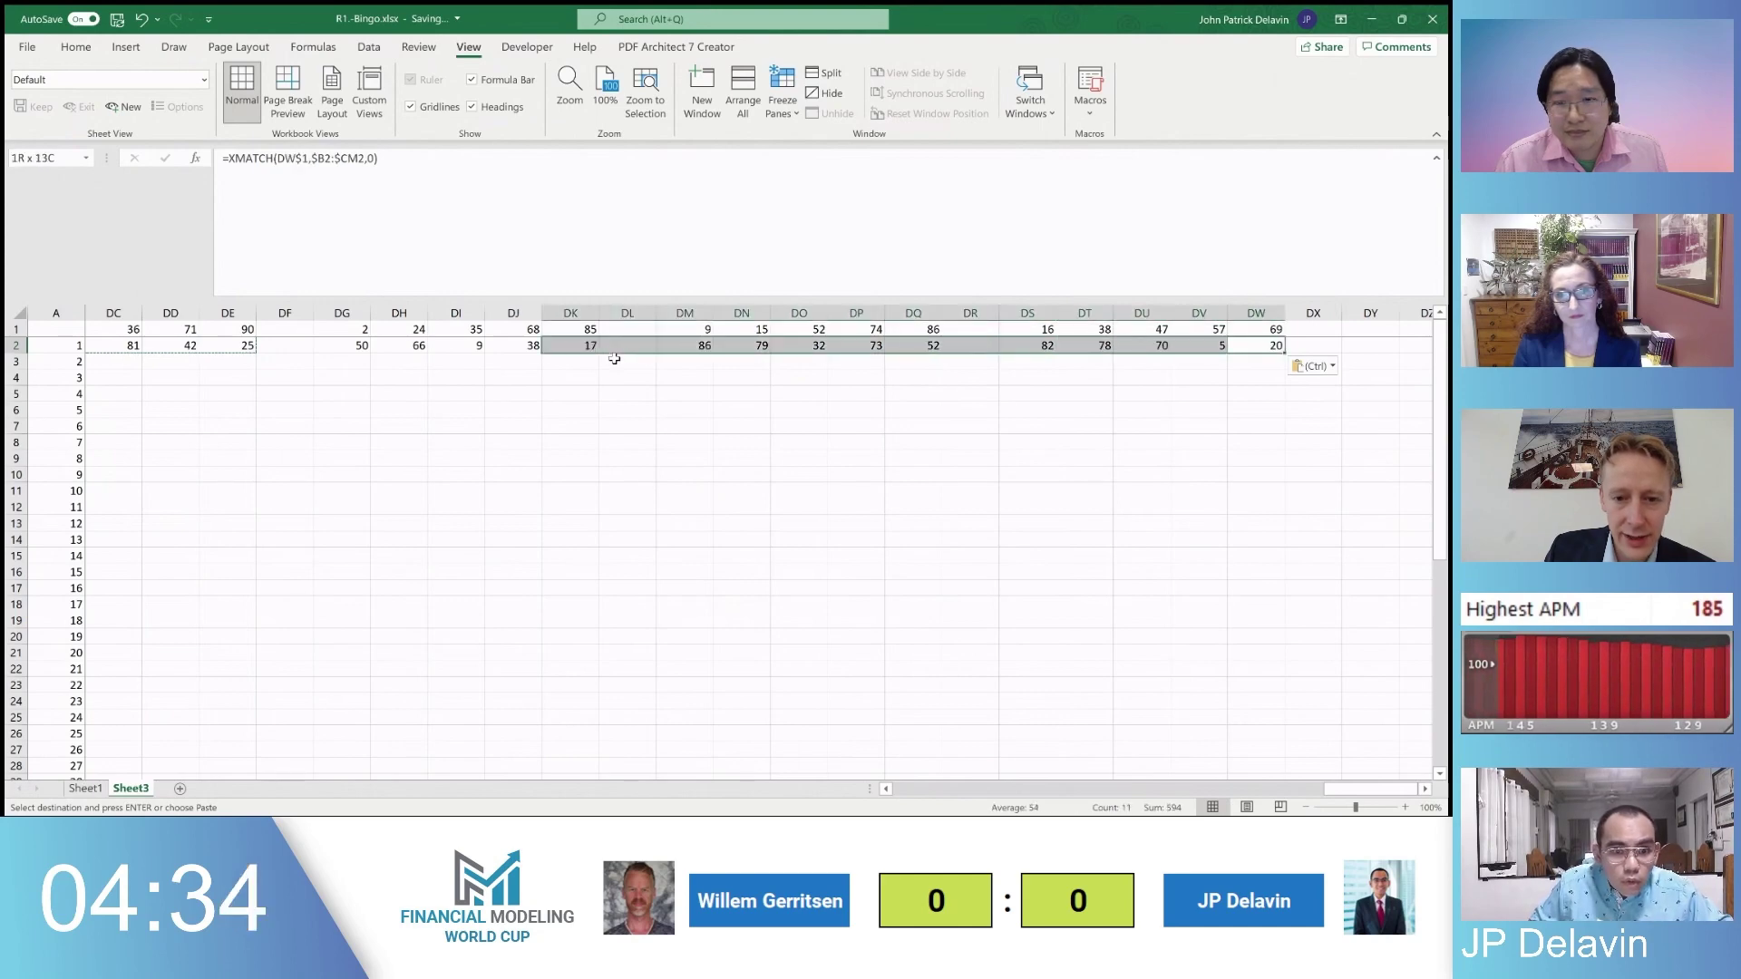
key("ctrl+shift+Left")
key("ctrl+shift+Left")
key("ctrl+shift+Left")
key("ctrl+shift+Left")
key("ctrl+shift+Left")
key("ctrl+shift+Left")
key("ctrl+shift+Left")
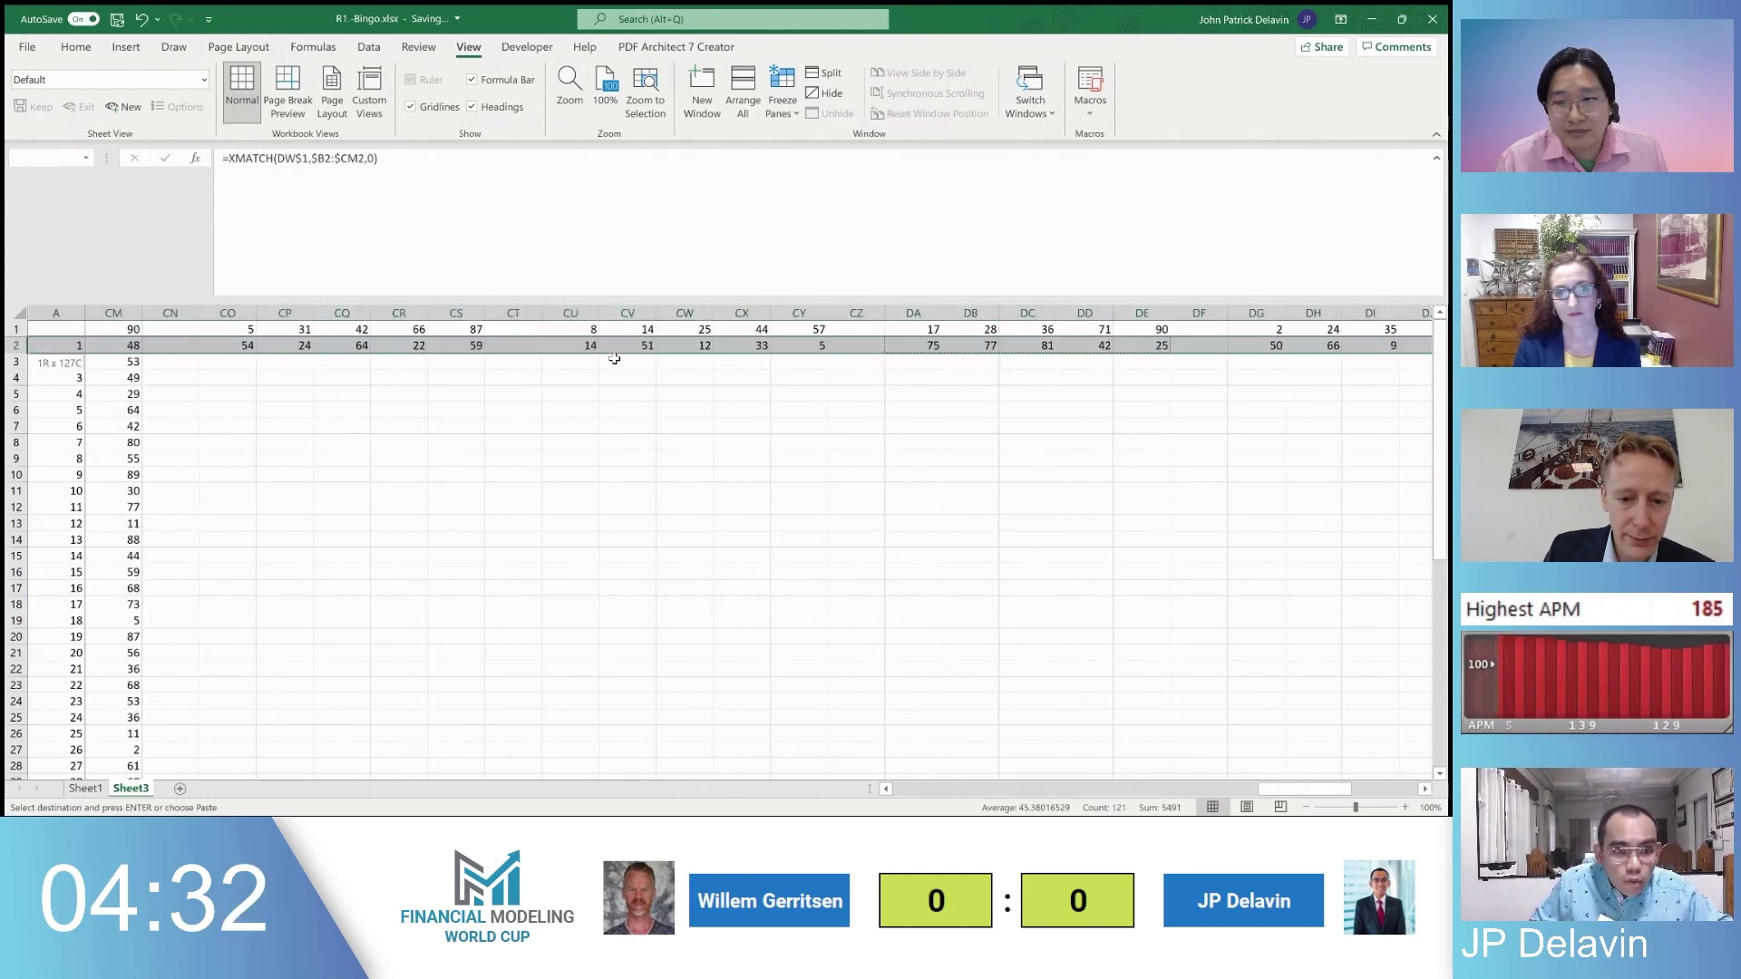
key("shift+Right")
key("shift+Right")
key("shift+Right")
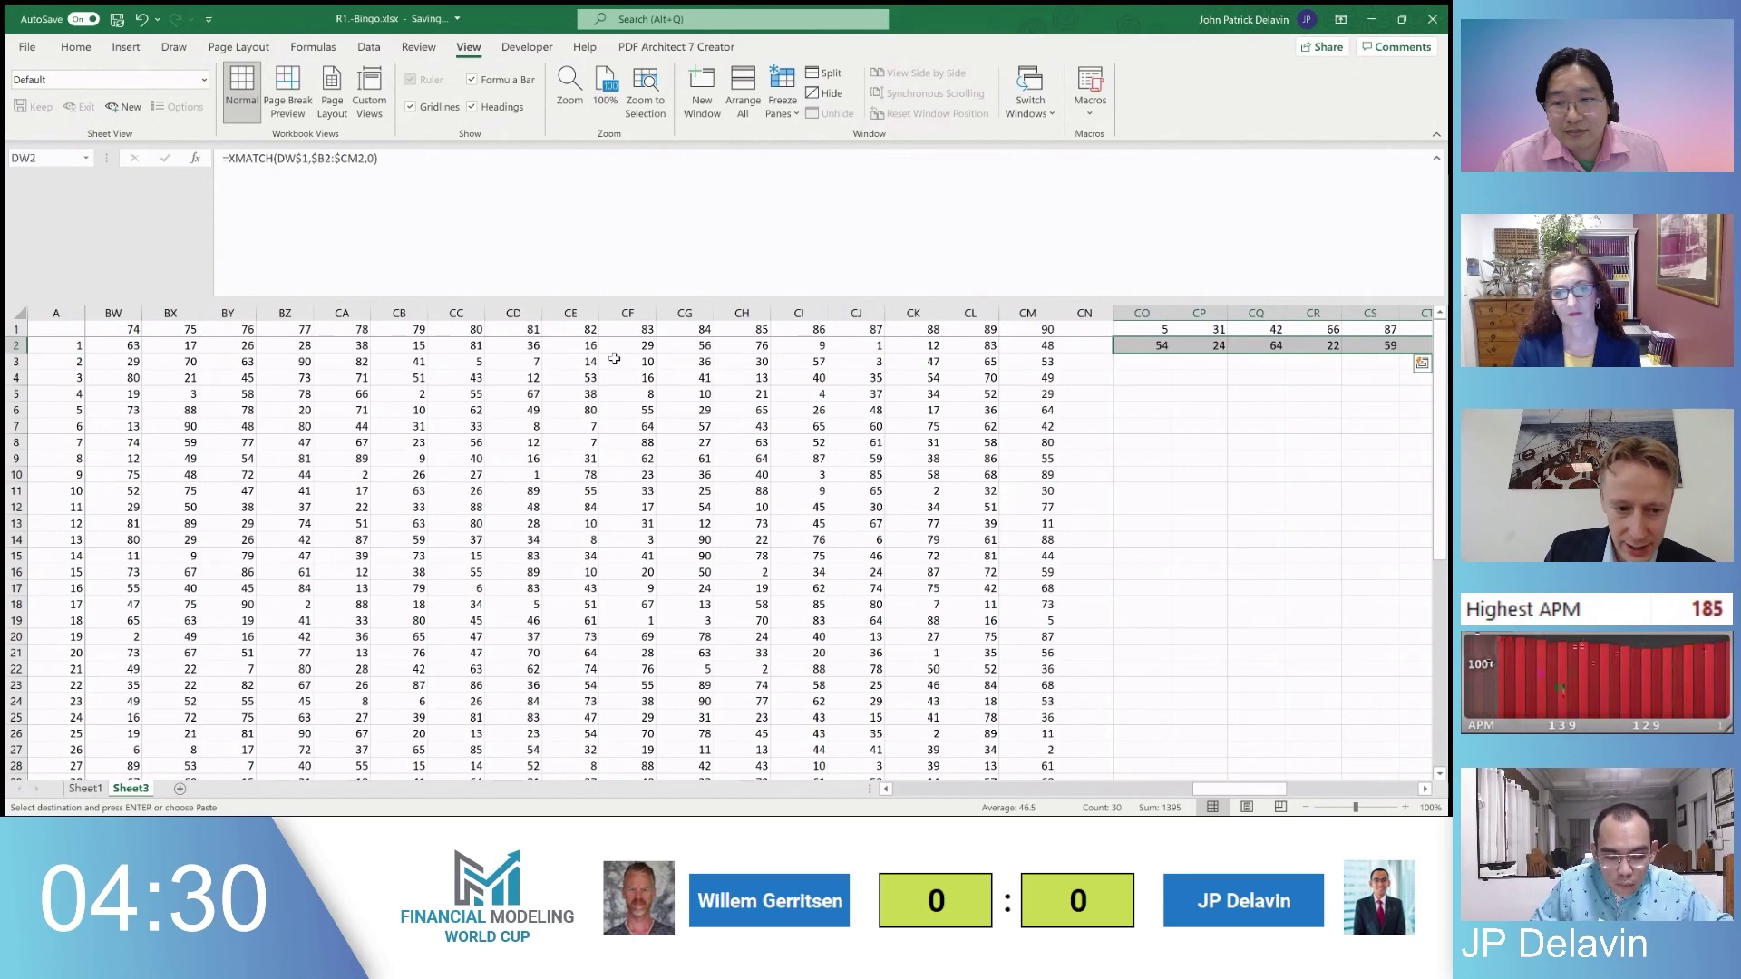
key("ctrl+shift+Down")
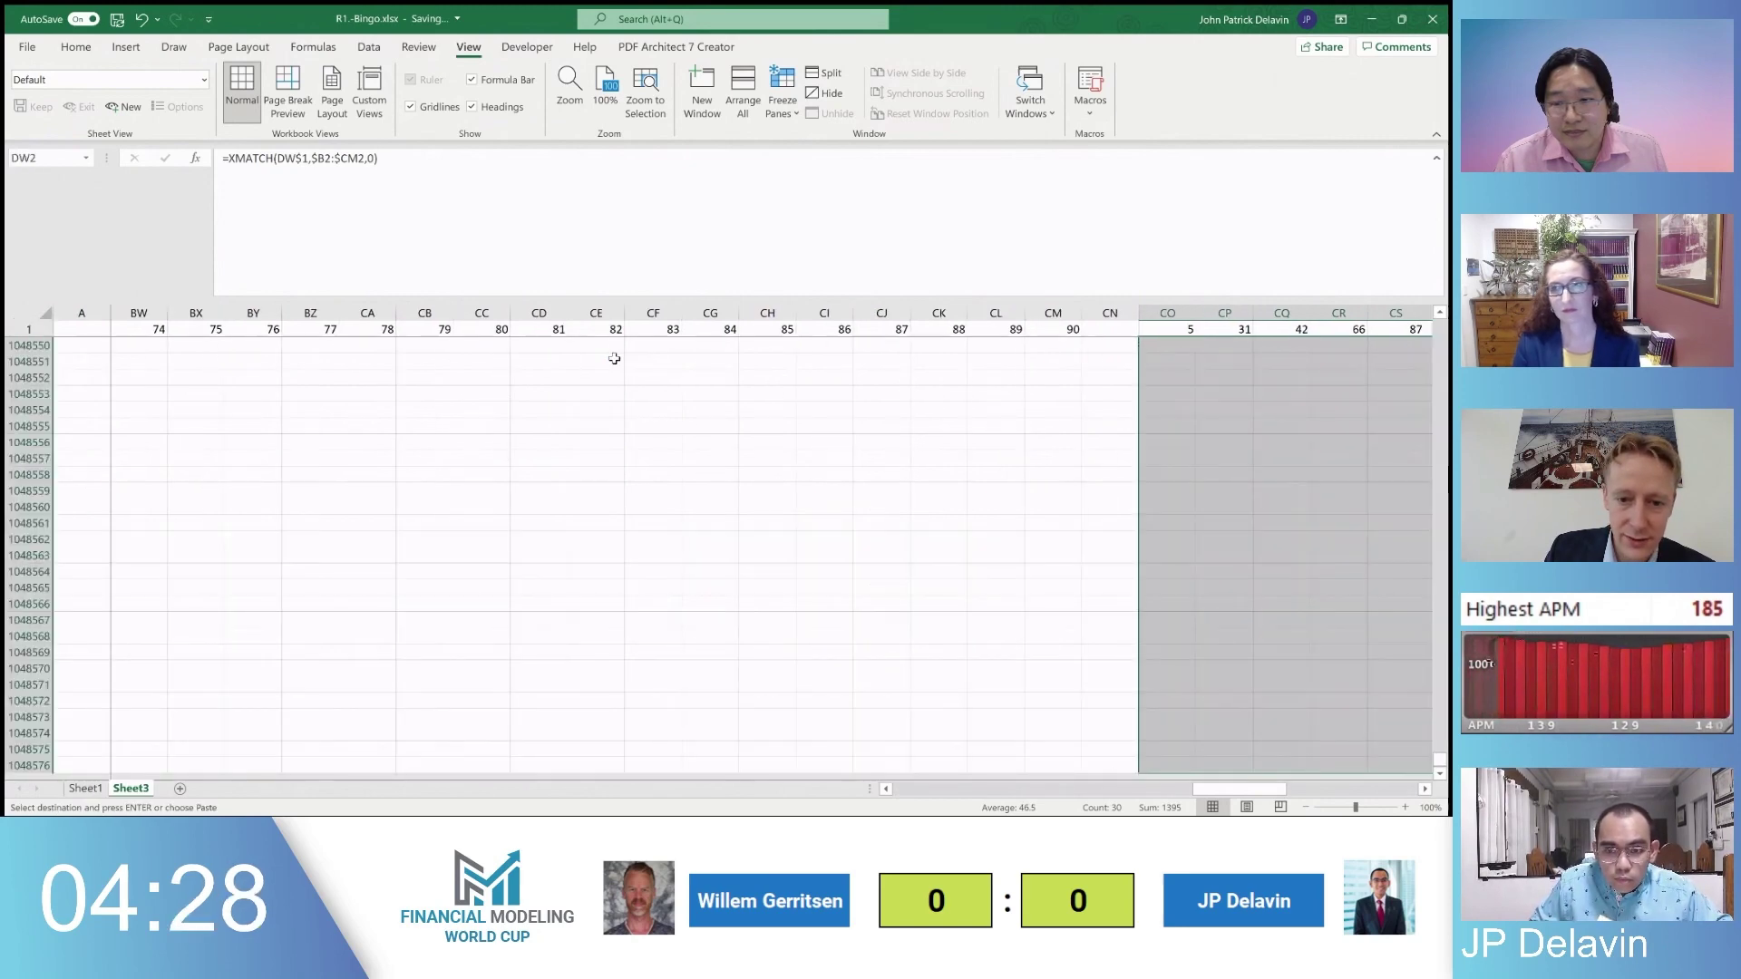
Hide all empty rows below the last game, from row 52 to the end of the sheet
key("Left")
key("Left")
key("ctrl+Left")
key("ctrl+Left")
key("ctrl+Left")
key("ctrl+Left")
key("ctrl+Left")
key("ctrl+Left")
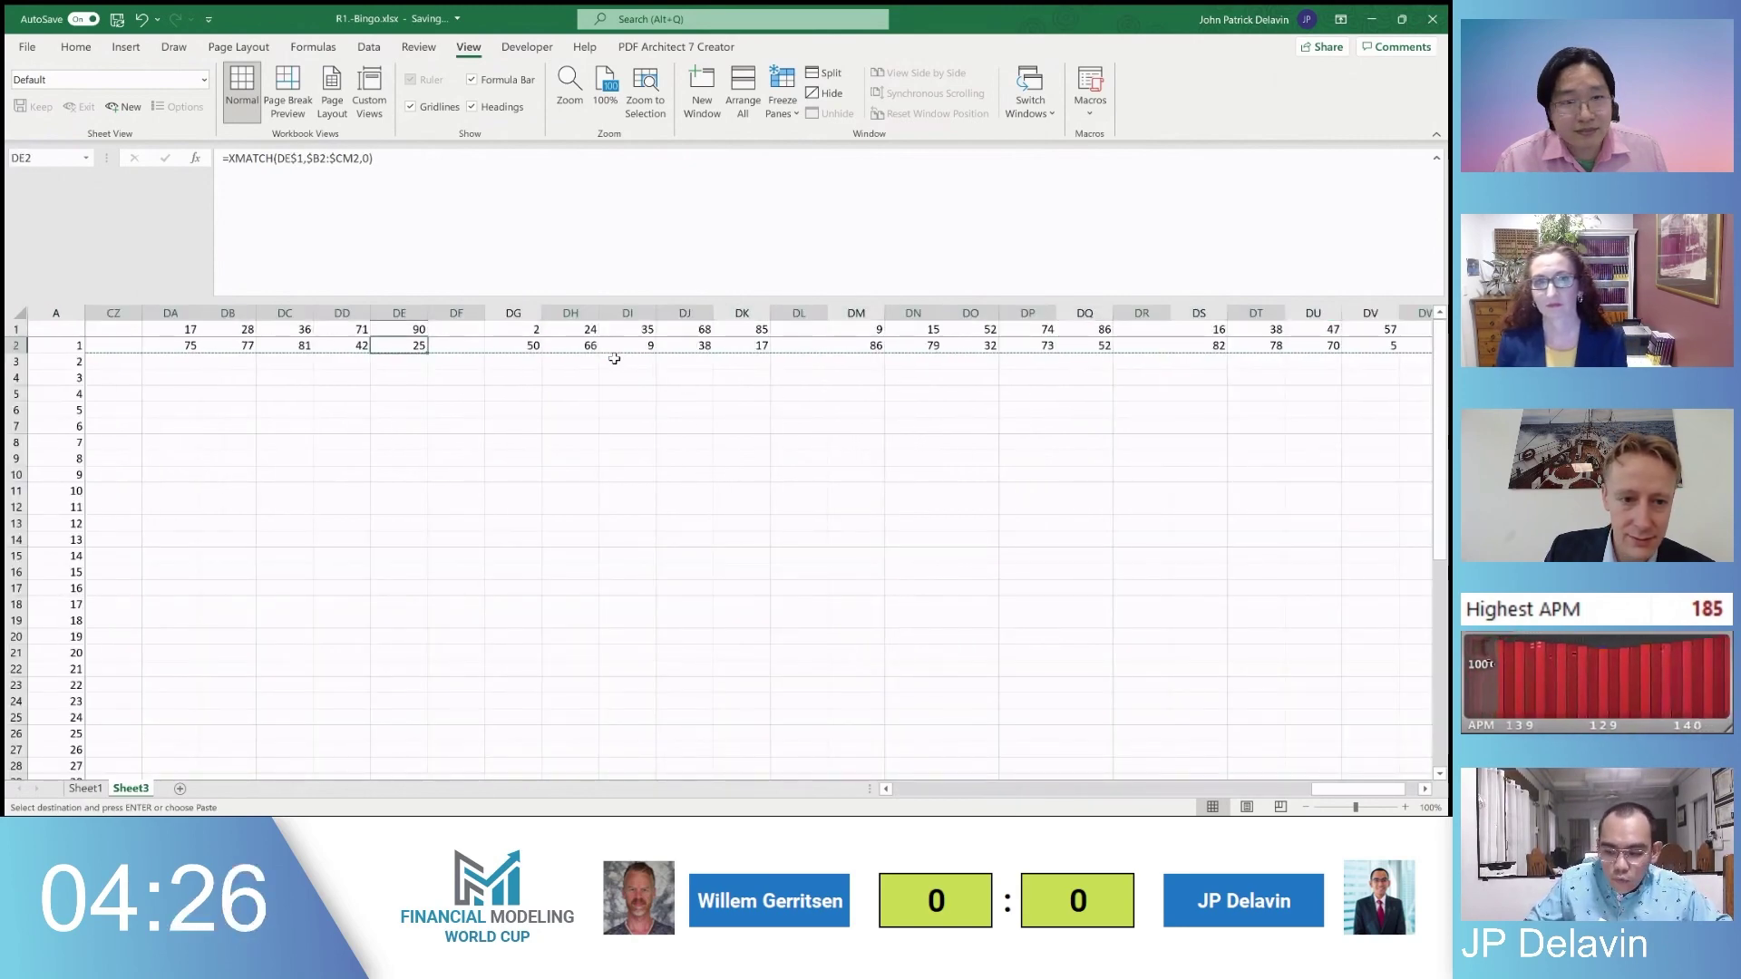
key("Home")
key("ctrl+Down")
key("Down")
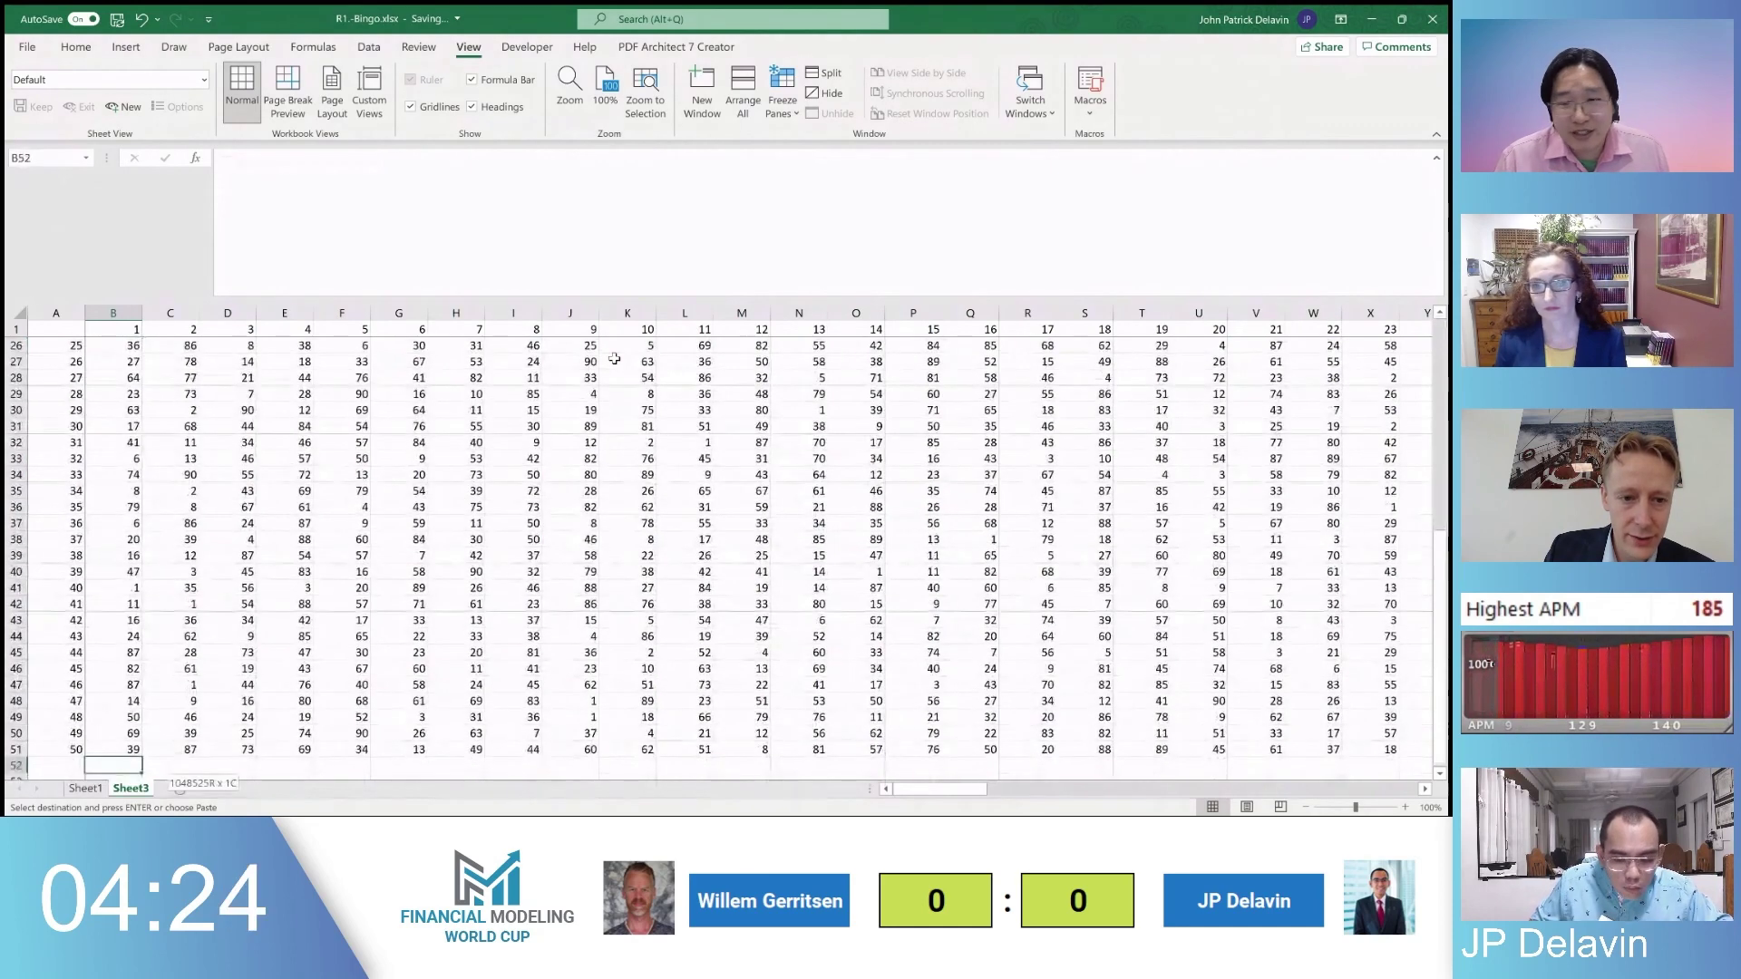
key("ctrl+shift+Down")
key("ctrl+9")
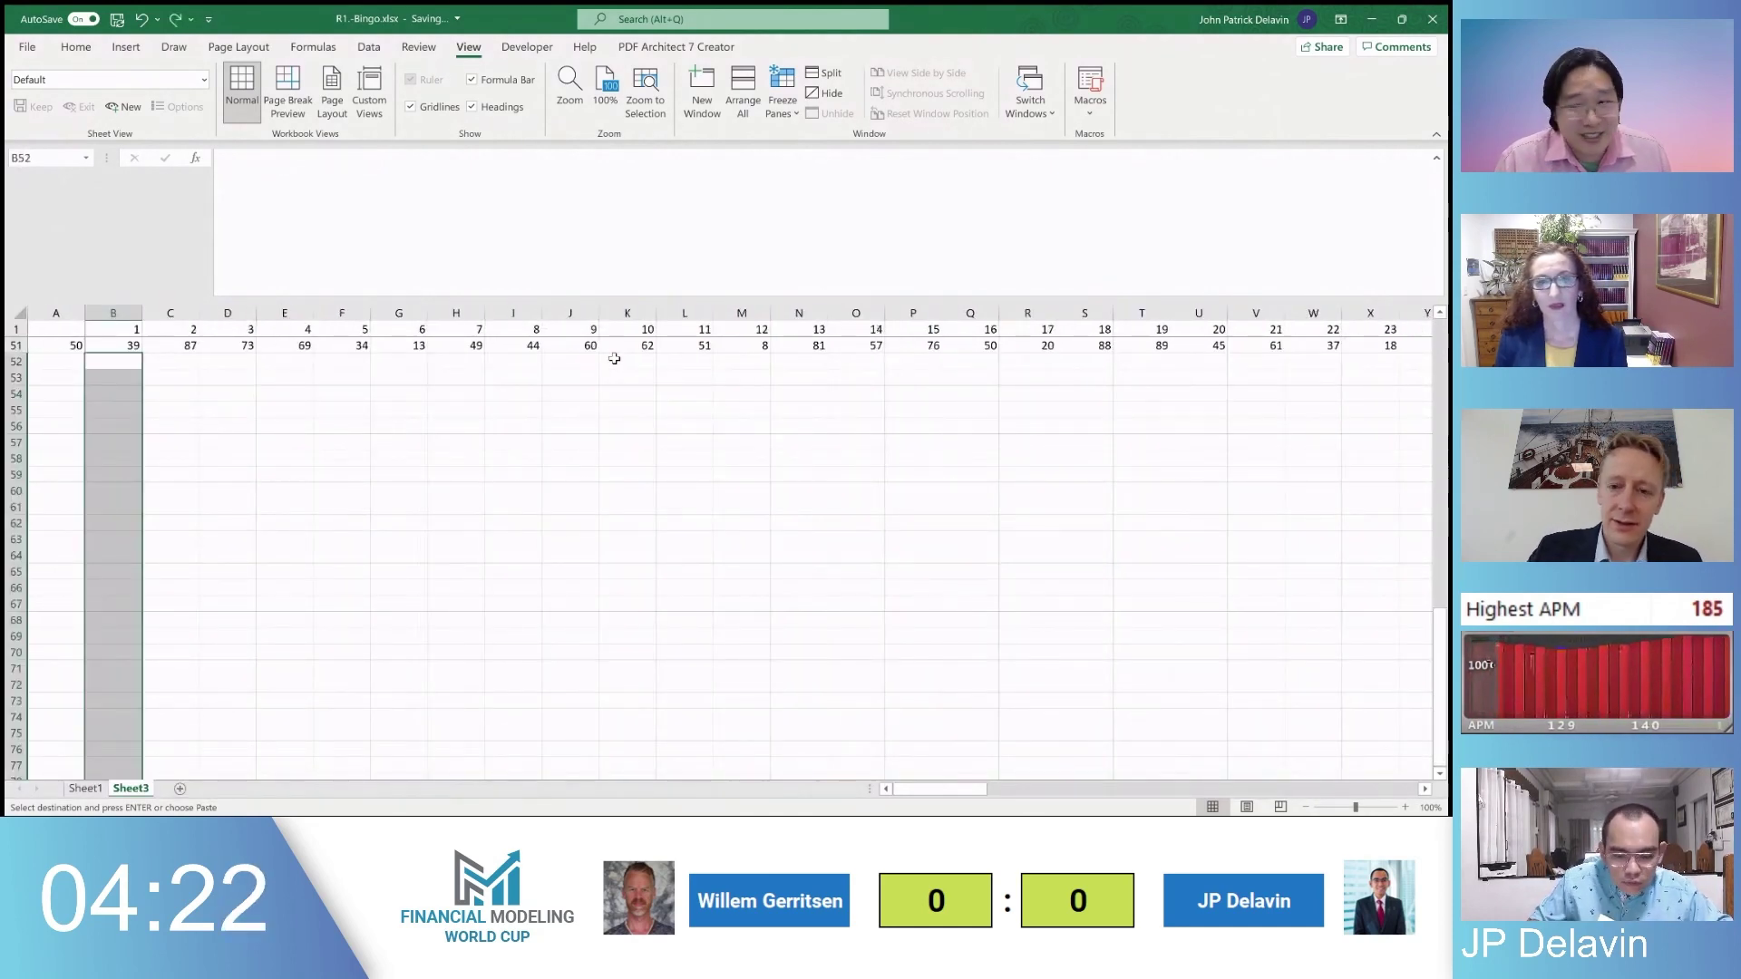
key("Up")
key("Up")
key("ctrl+Up")
key("Right")
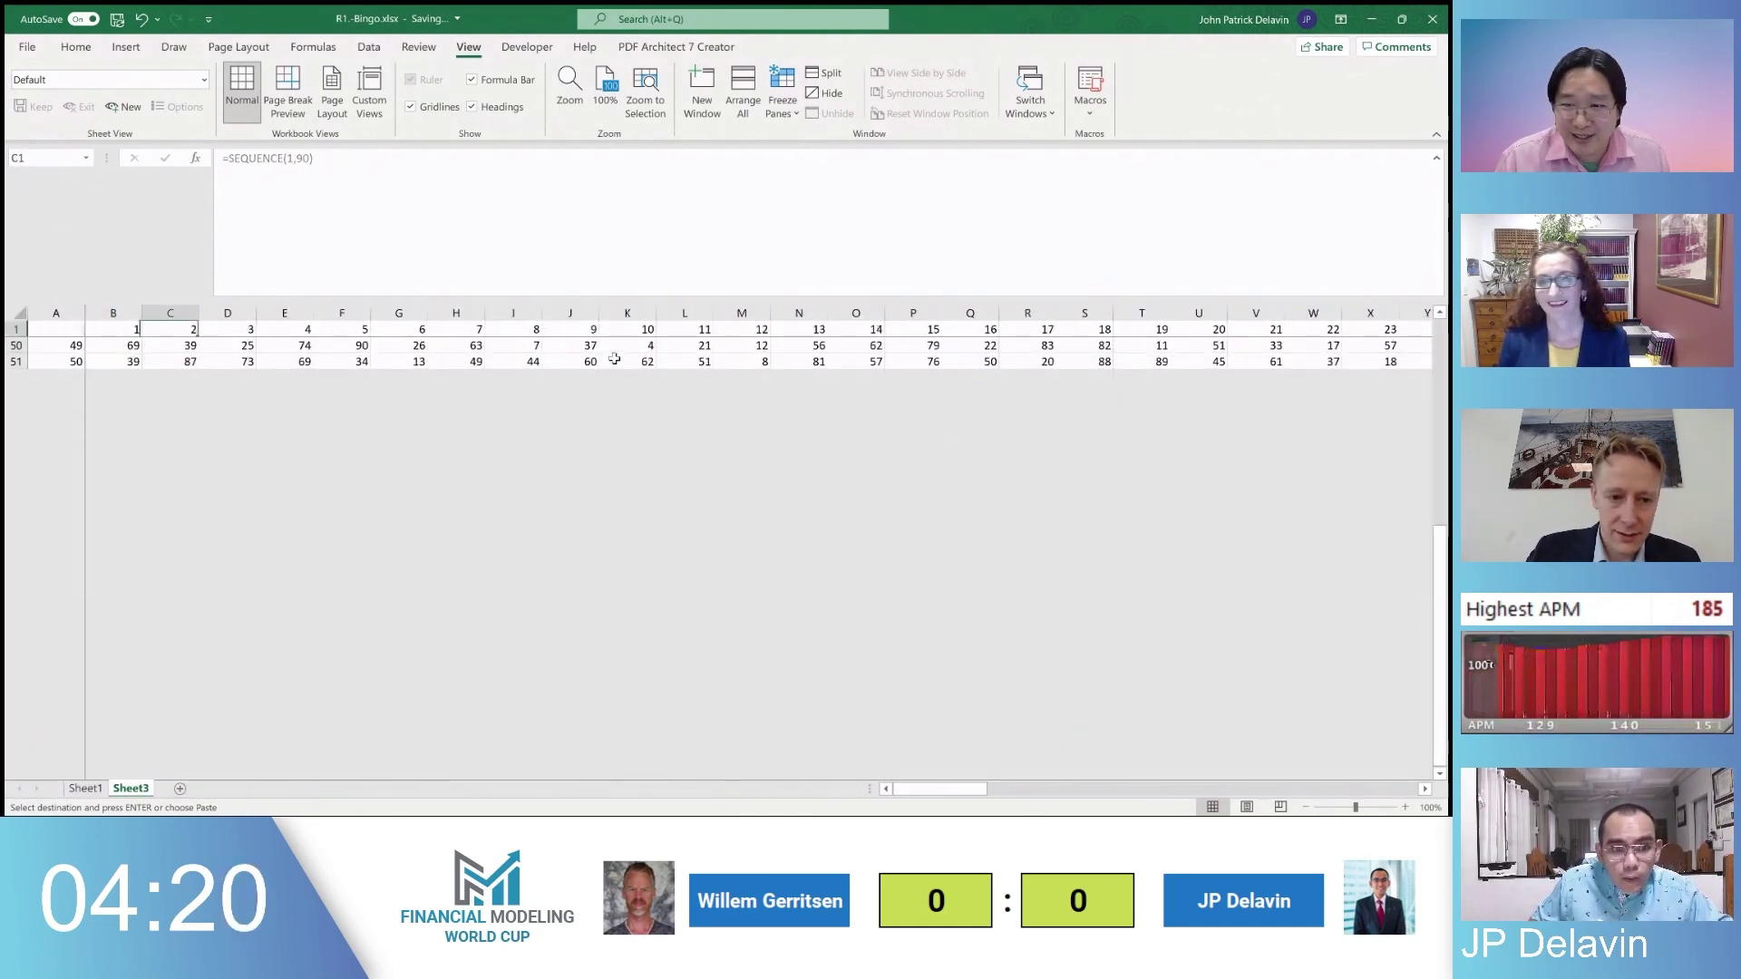
key("Down")
key("ctrl+Right")
key("ctrl+Right")
key("ctrl+shift+Right")
key("ctrl+shift+Right")
key("ctrl+shift+Right")
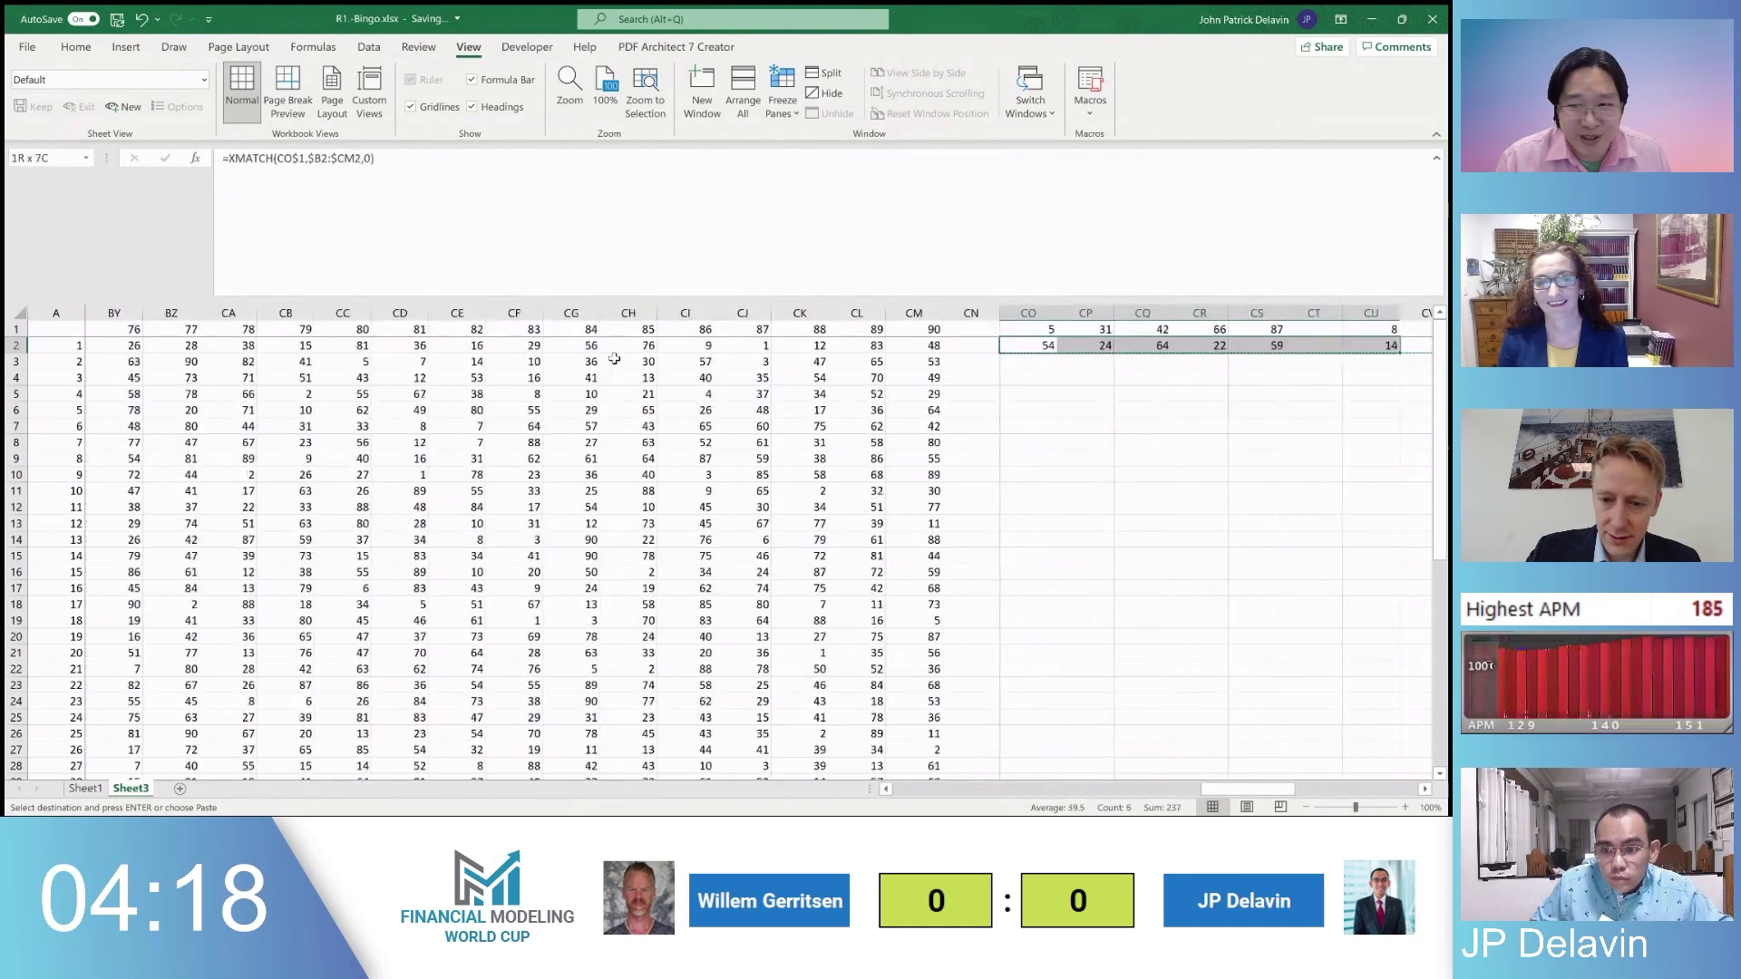
key("ctrl+shift+Right")
key("ctrl+shift+Right")
key("ctrl+shift+Right")
key("ctrl+shift+Right")
key("ctrl+shift+Right")
key("ctrl+shift+Right")
Hide all unused columns from DX to the end of the sheet, keeping row 1 visible
key("ctrl+Right")
key("ctrl+Right")
key("ctrl+Right")
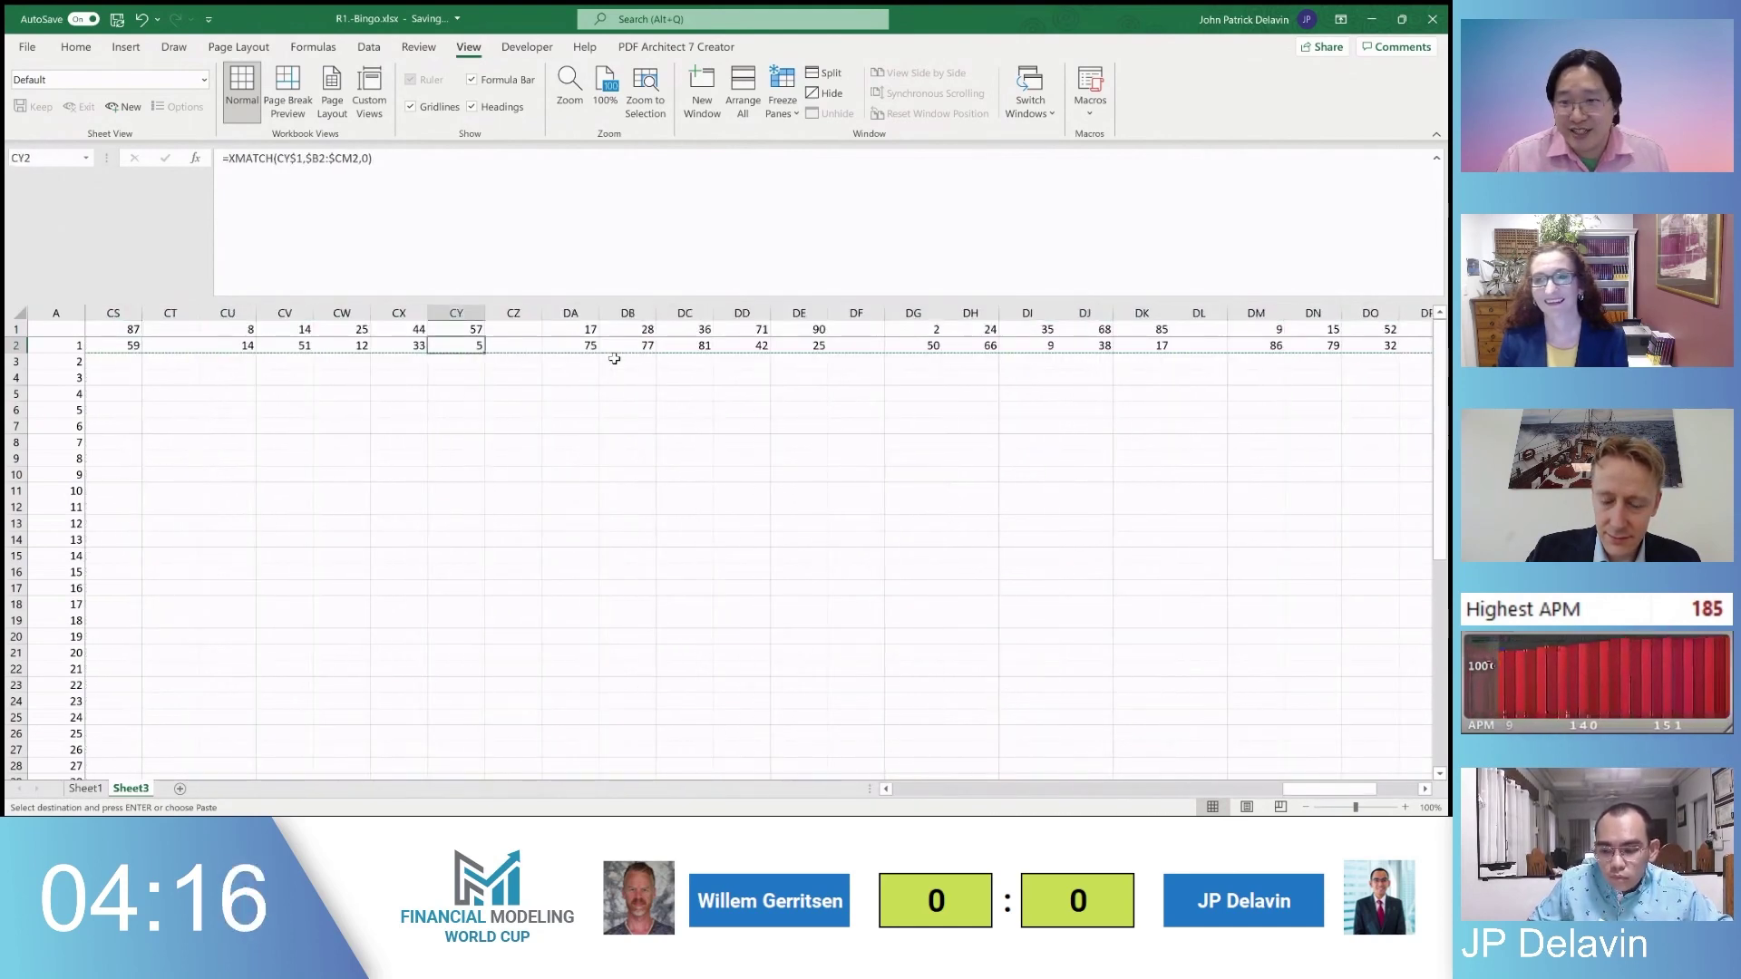
key("ctrl+End")
key("Left")
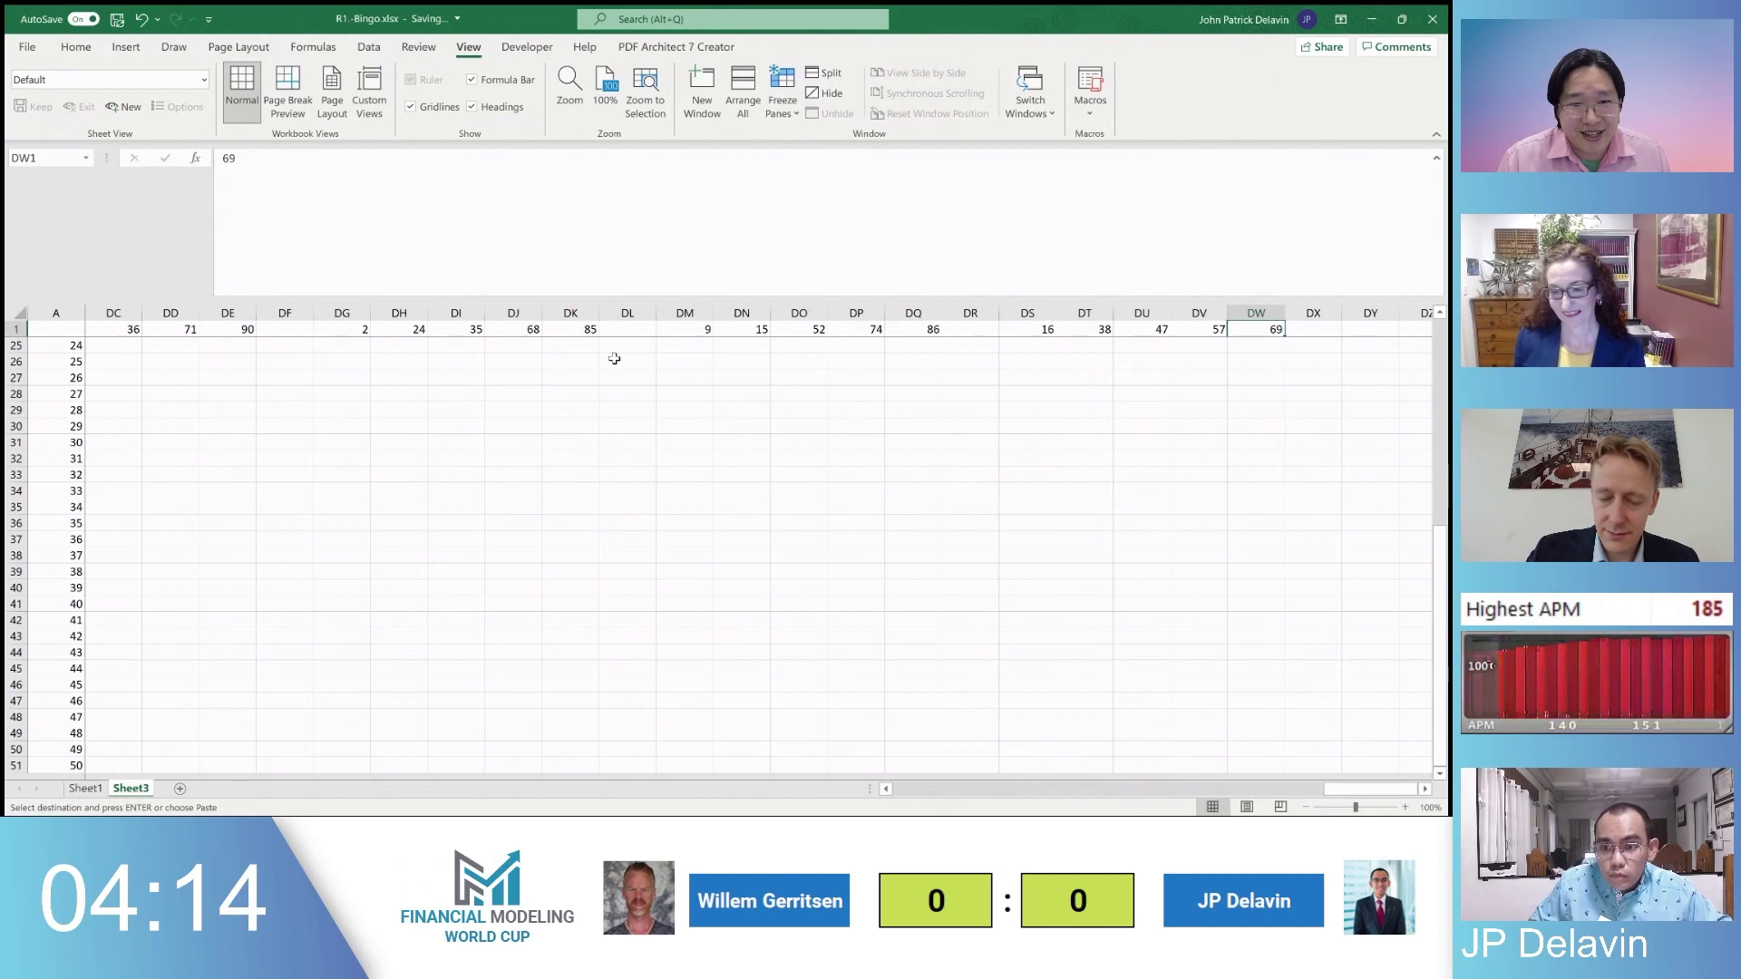
key("ctrl+shift+Right")
key("ctrl+9")
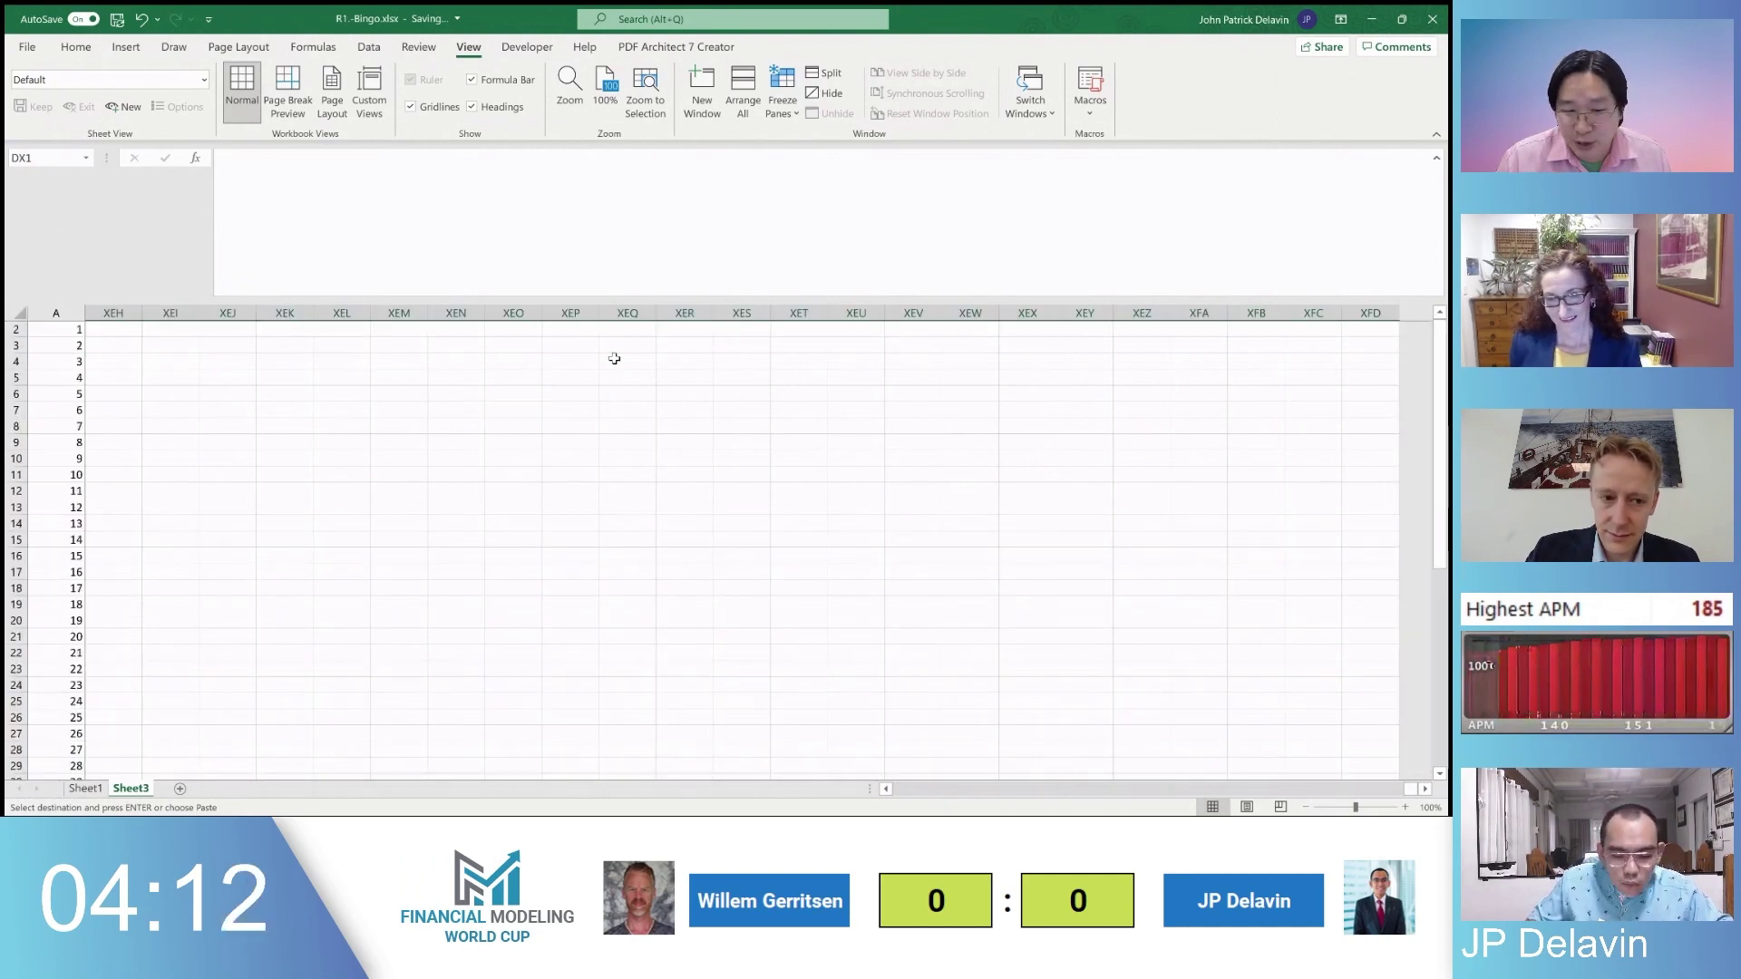
key("ctrl+z")
key("ctrl+0")
Paste the copied match formulas into CO3:DW51 so every remaining game is covered
key("Left")
key("Left")
key("Down")
key("Right")
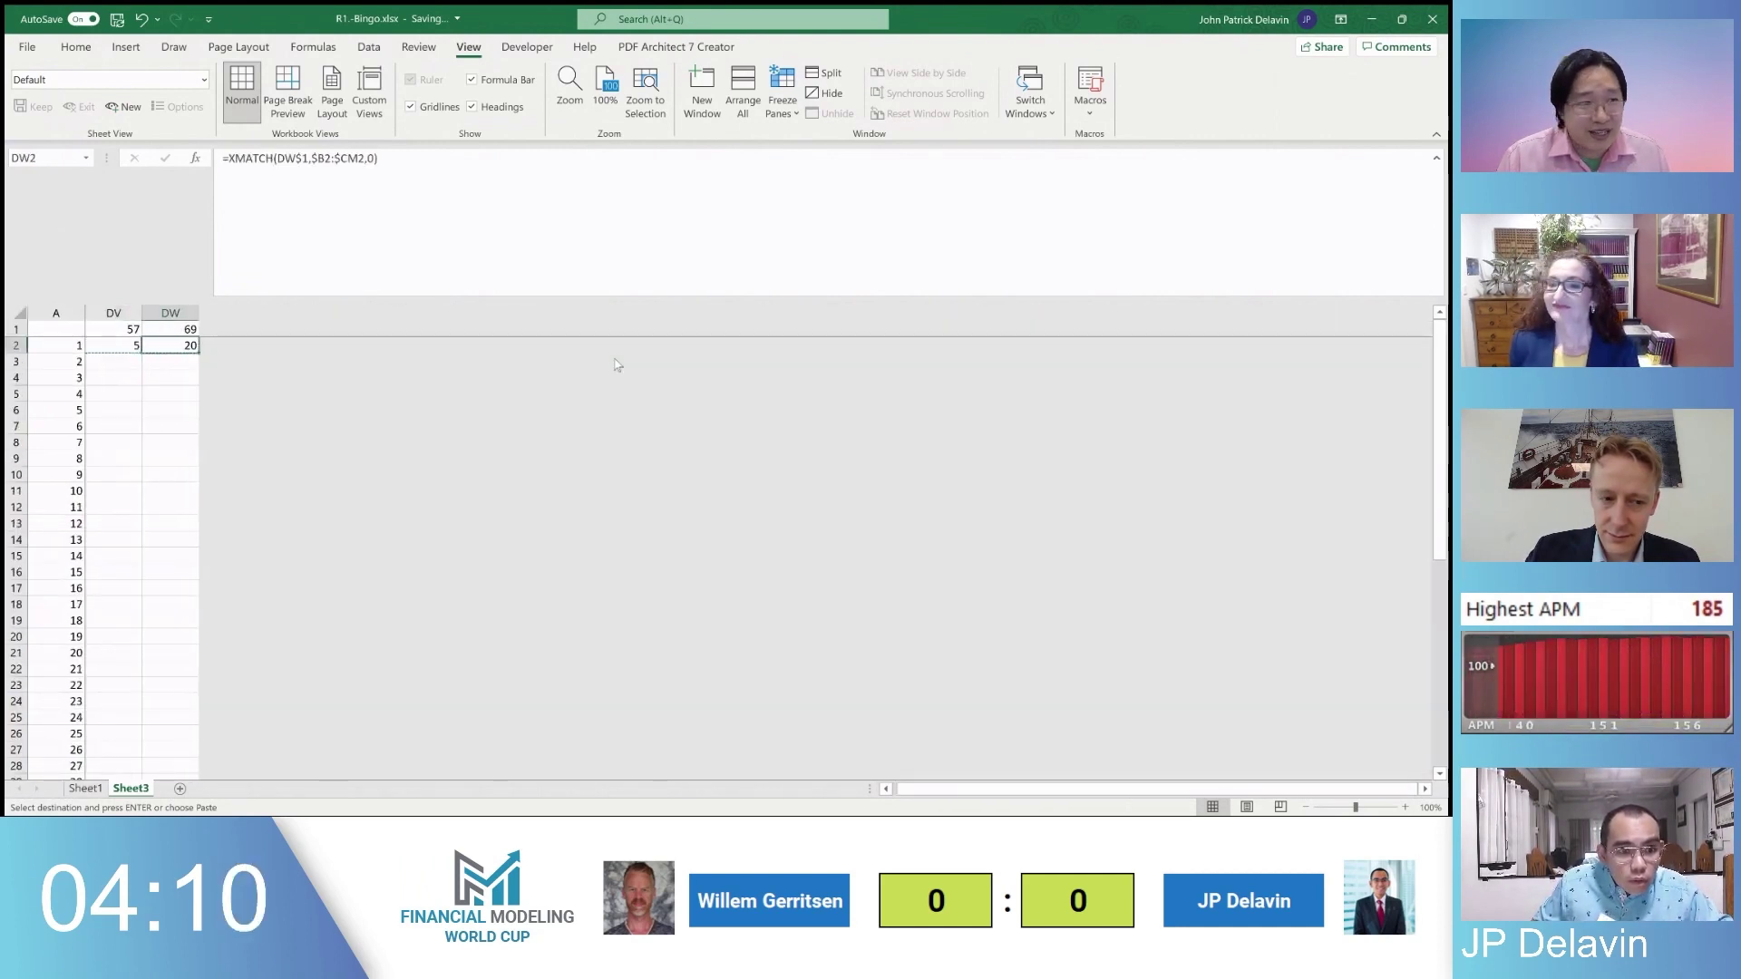
key("Down")
key("ctrl+shift+Down")
key("ctrl+shift+Left")
key("shift+Right")
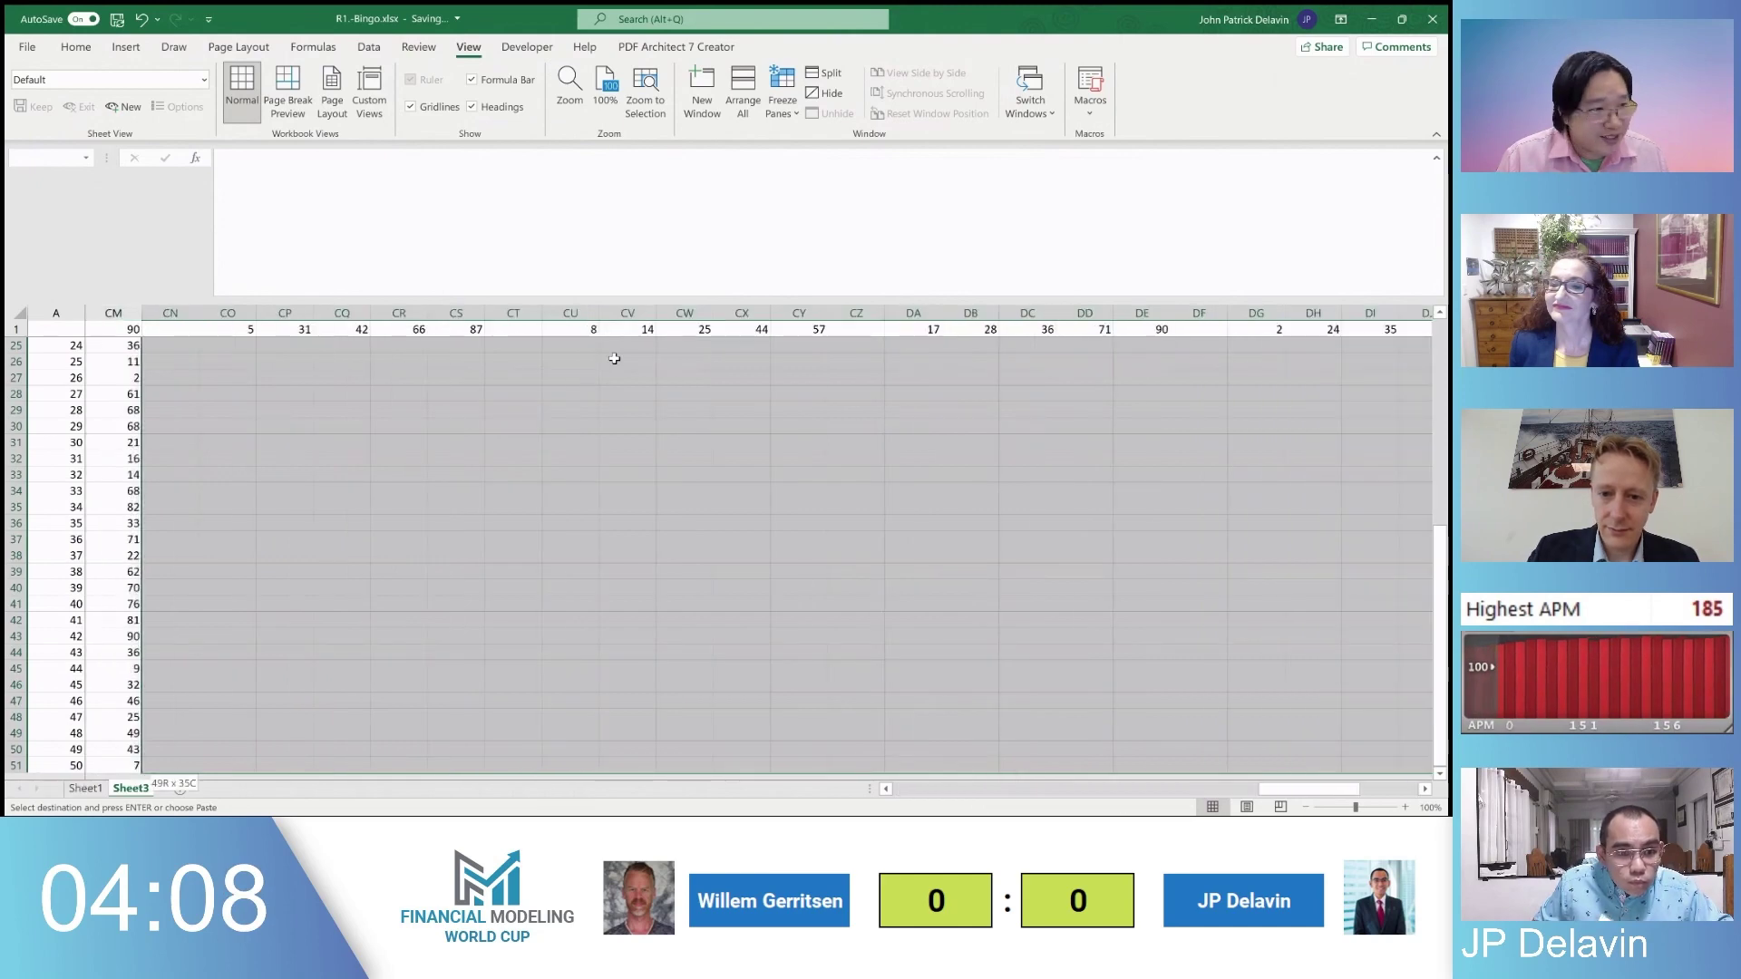
key("shift+Right")
key("ctrl+v")
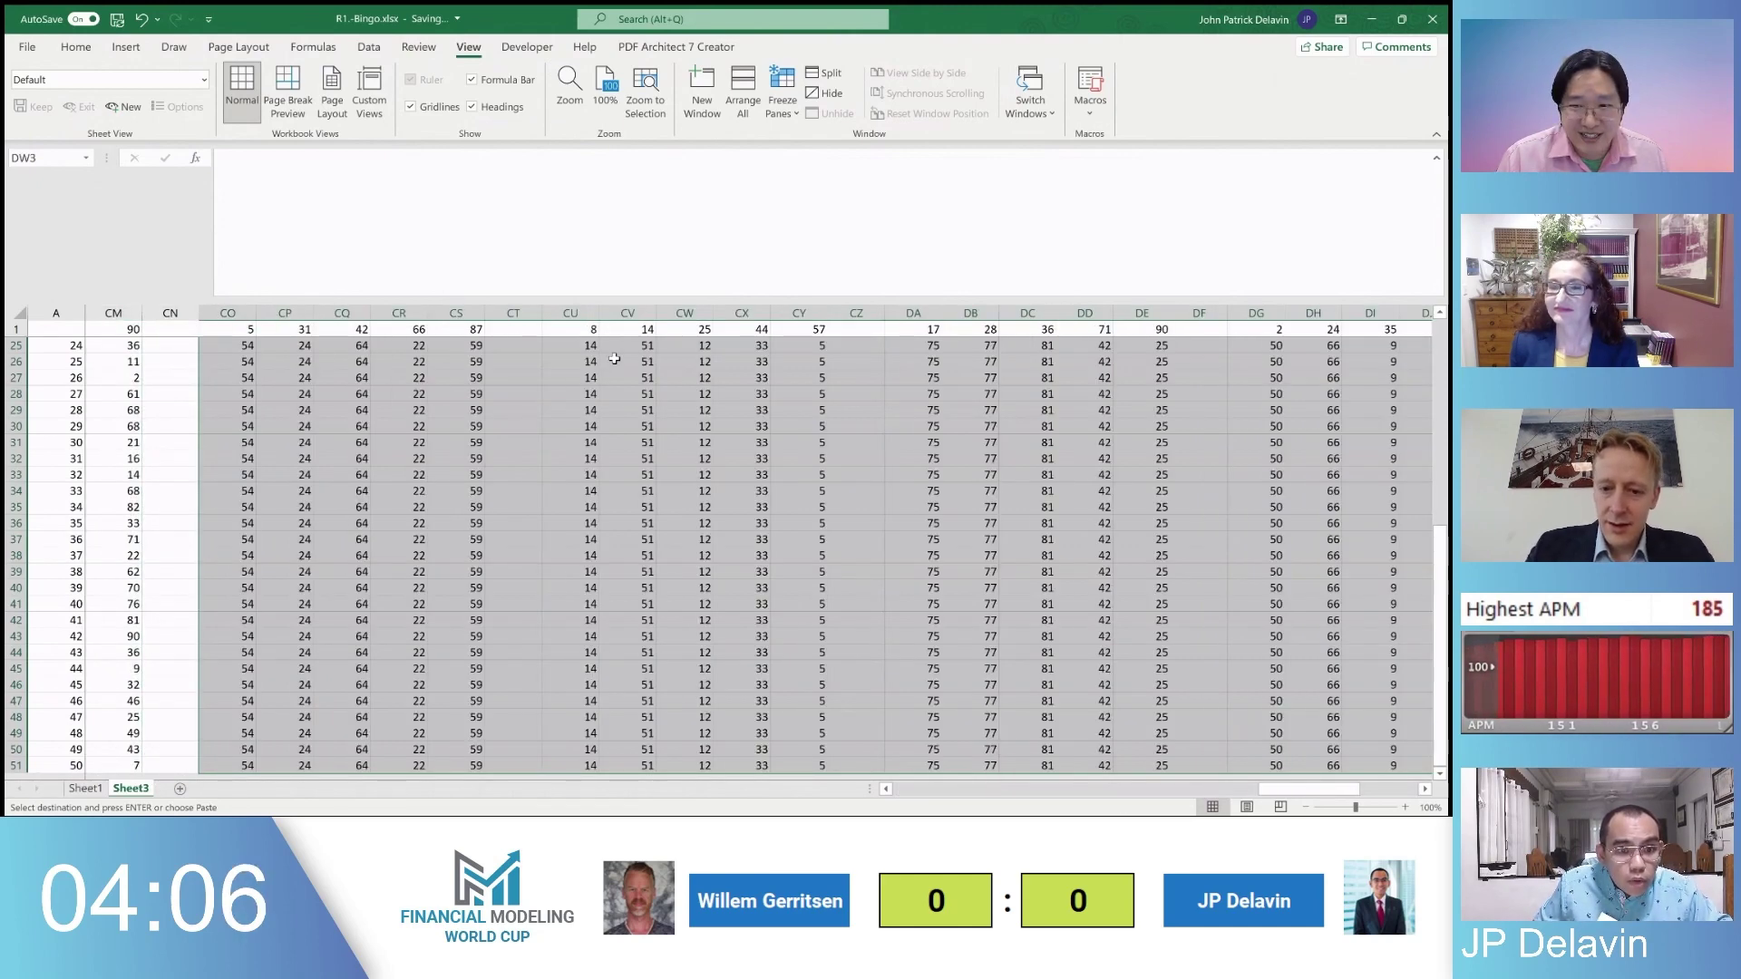
key("Up")
key("Down")
key("Escape")
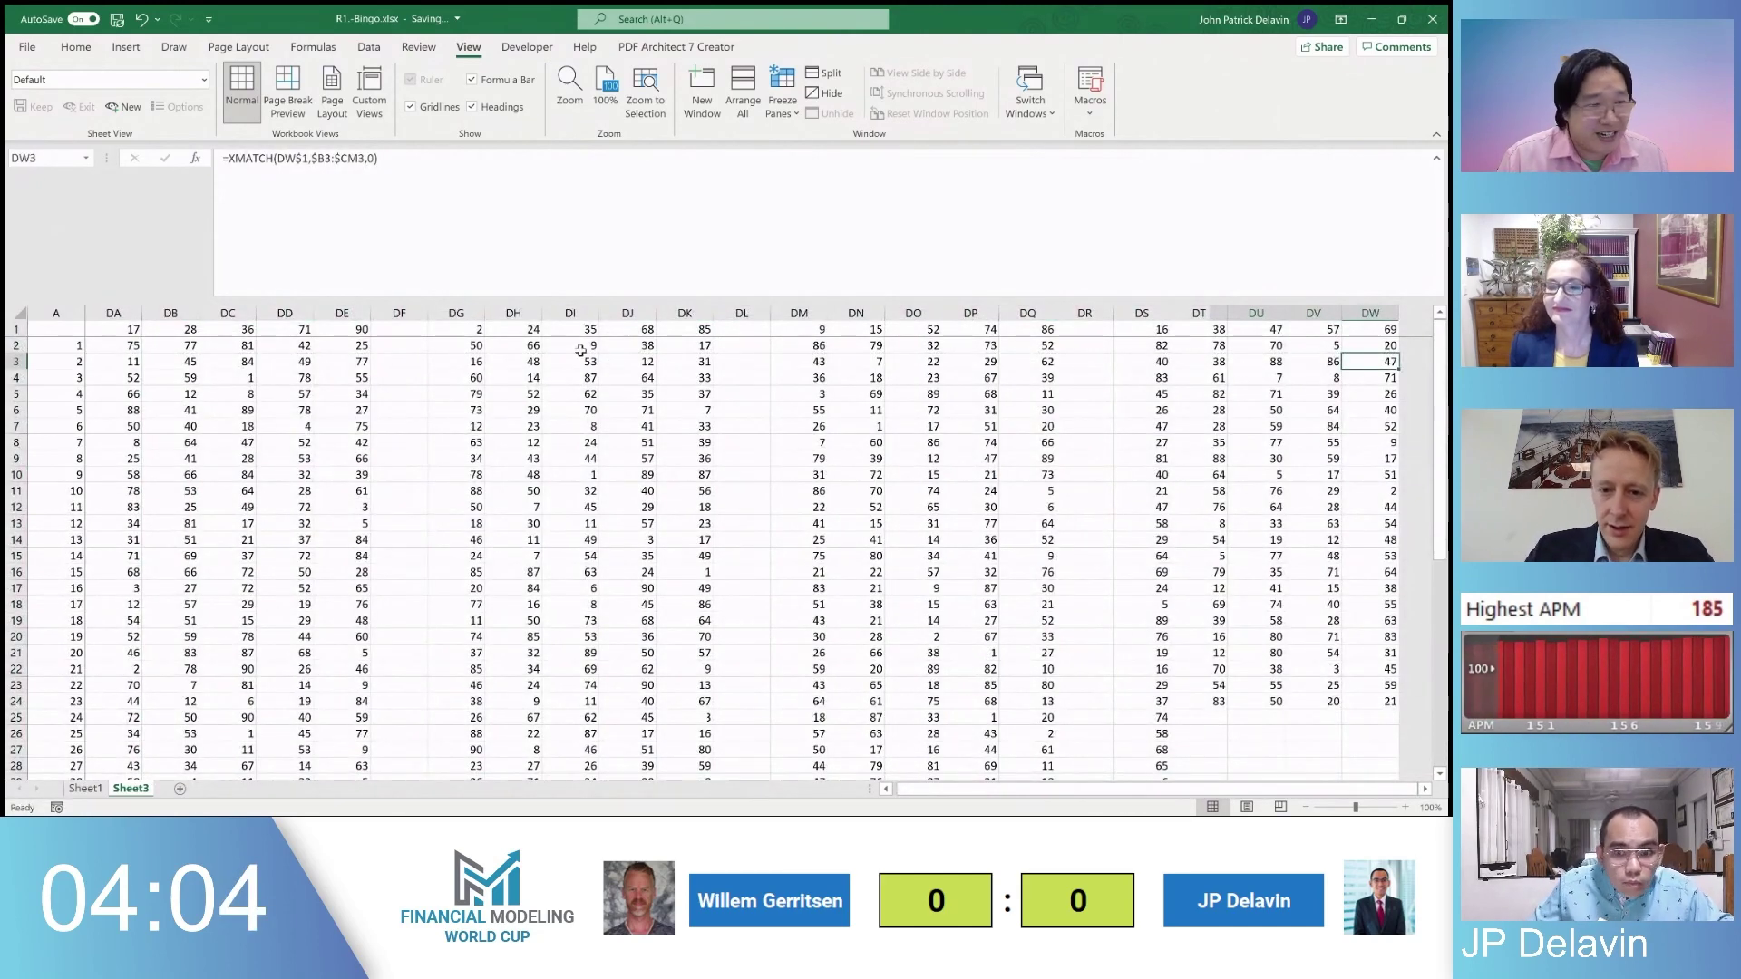
Check the match formulas and results in CO2:DW2 against the draw data of game 1 in B2:CM2
left_click(579, 364)
left_click_drag(1042, 788, 929, 782)
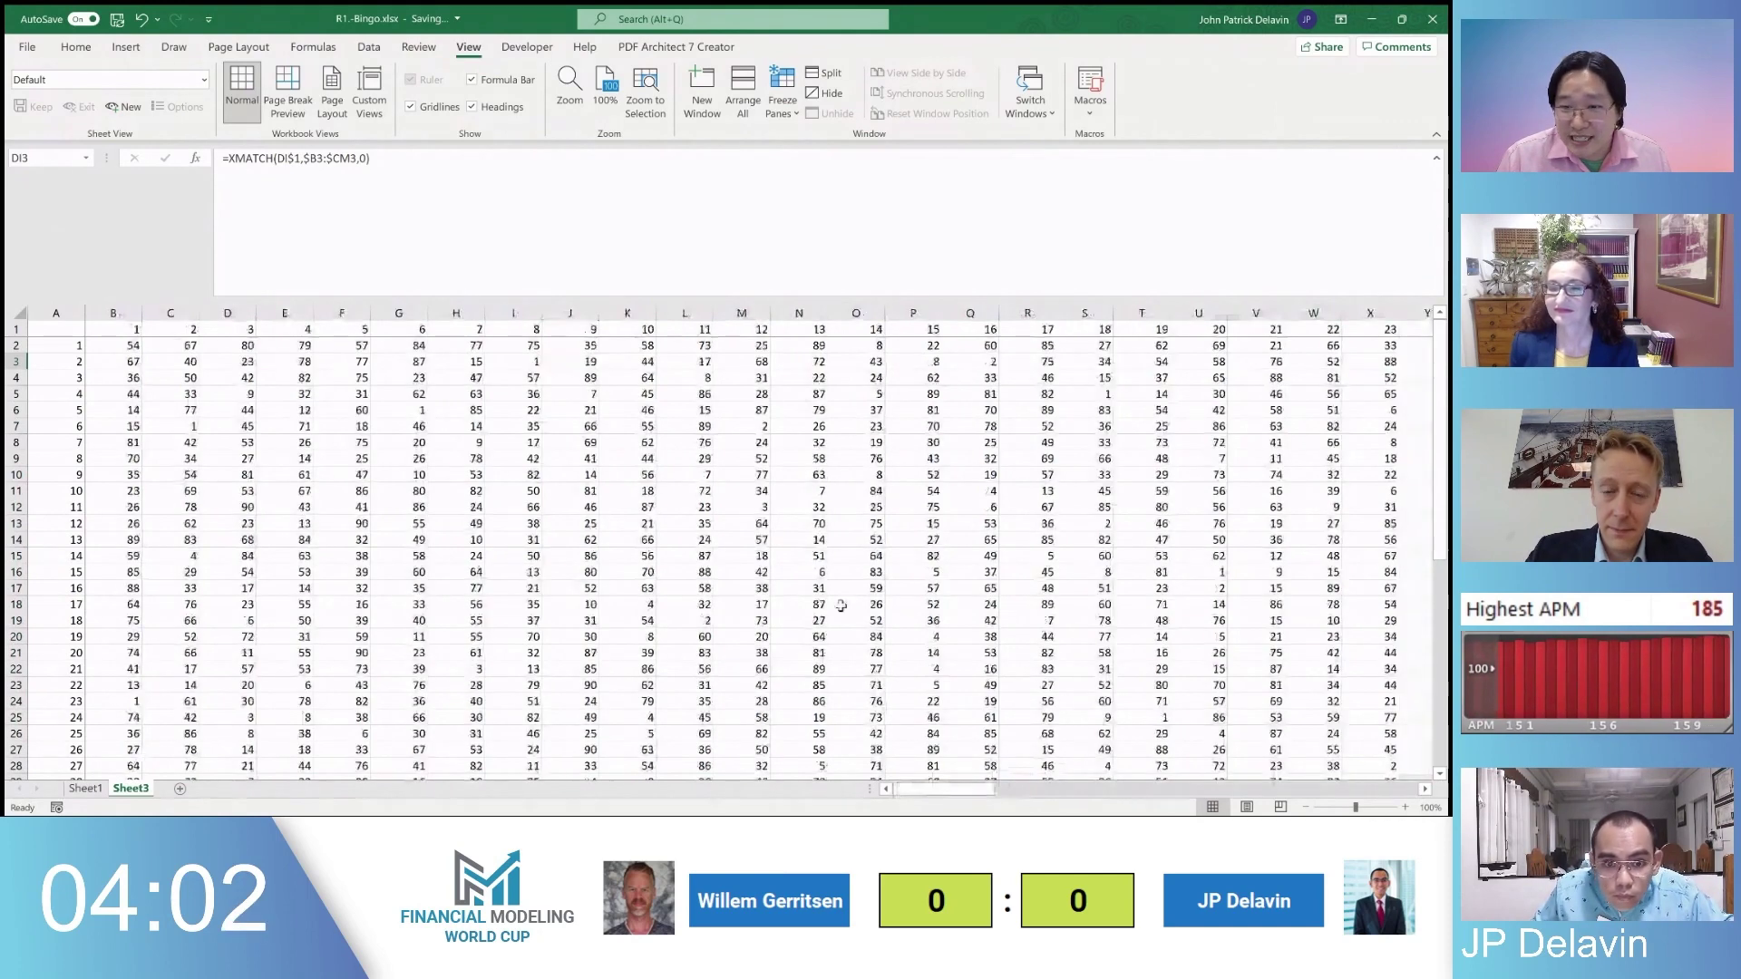
left_click(626, 426)
key("Up")
key("Up")
key("Up")
key("Up")
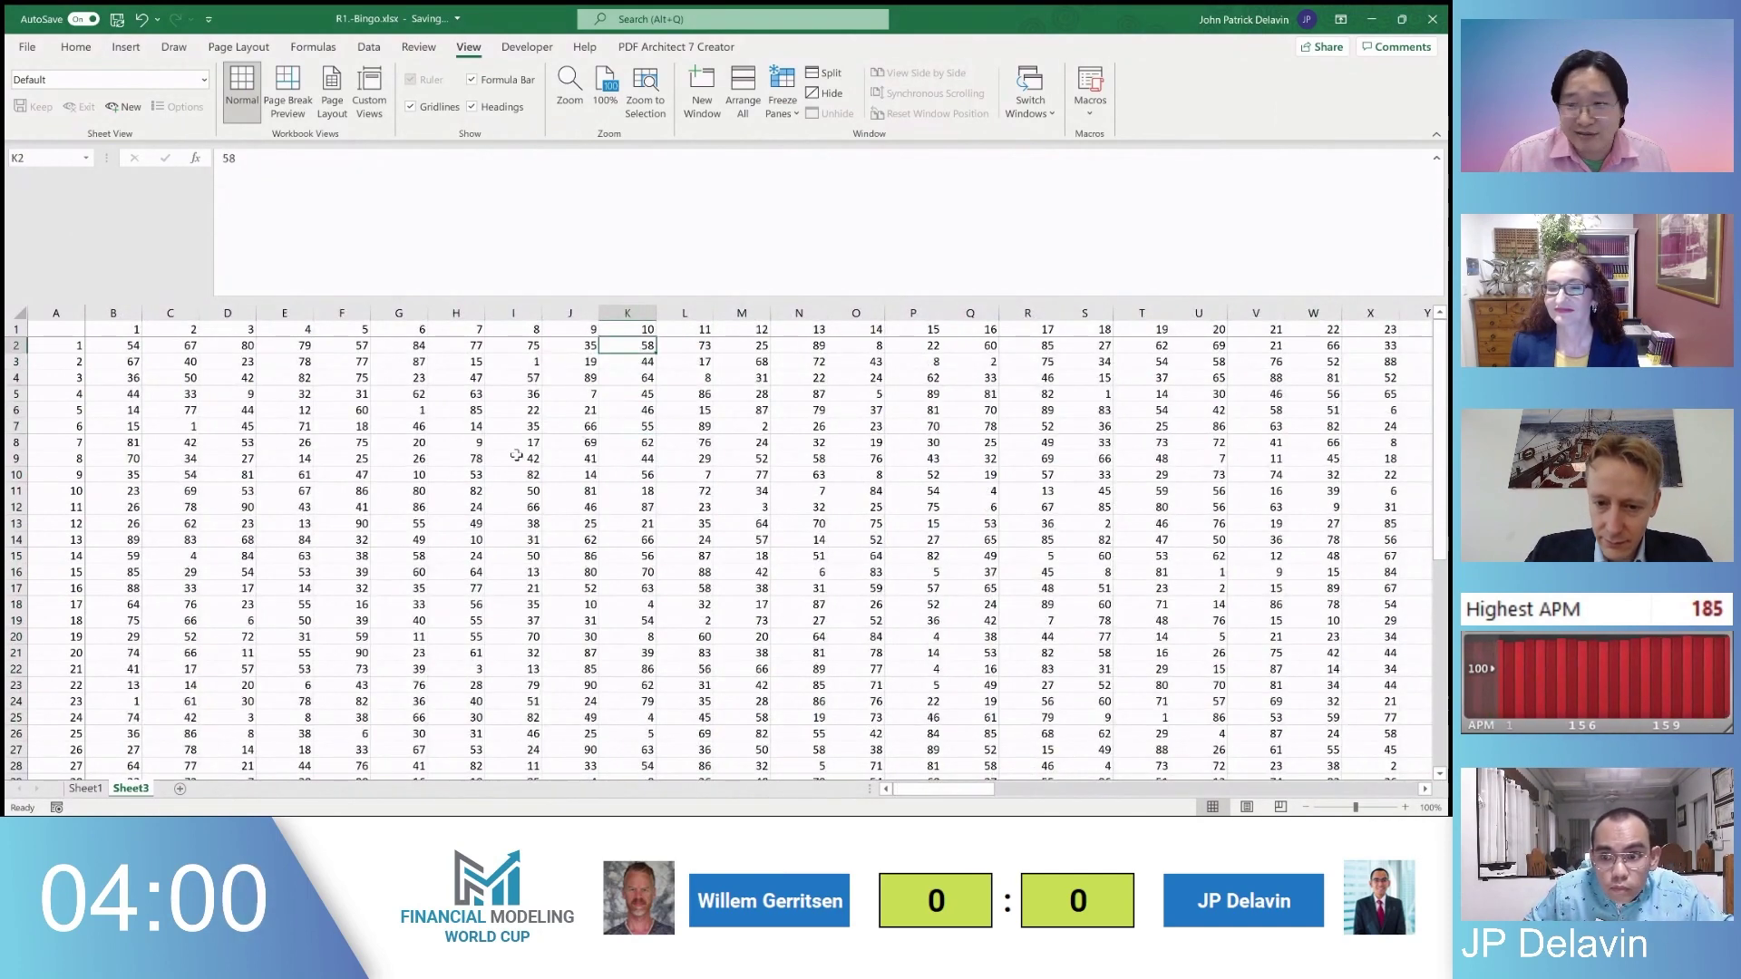
key("ctrl+Right")
key("ctrl+shift+Left")
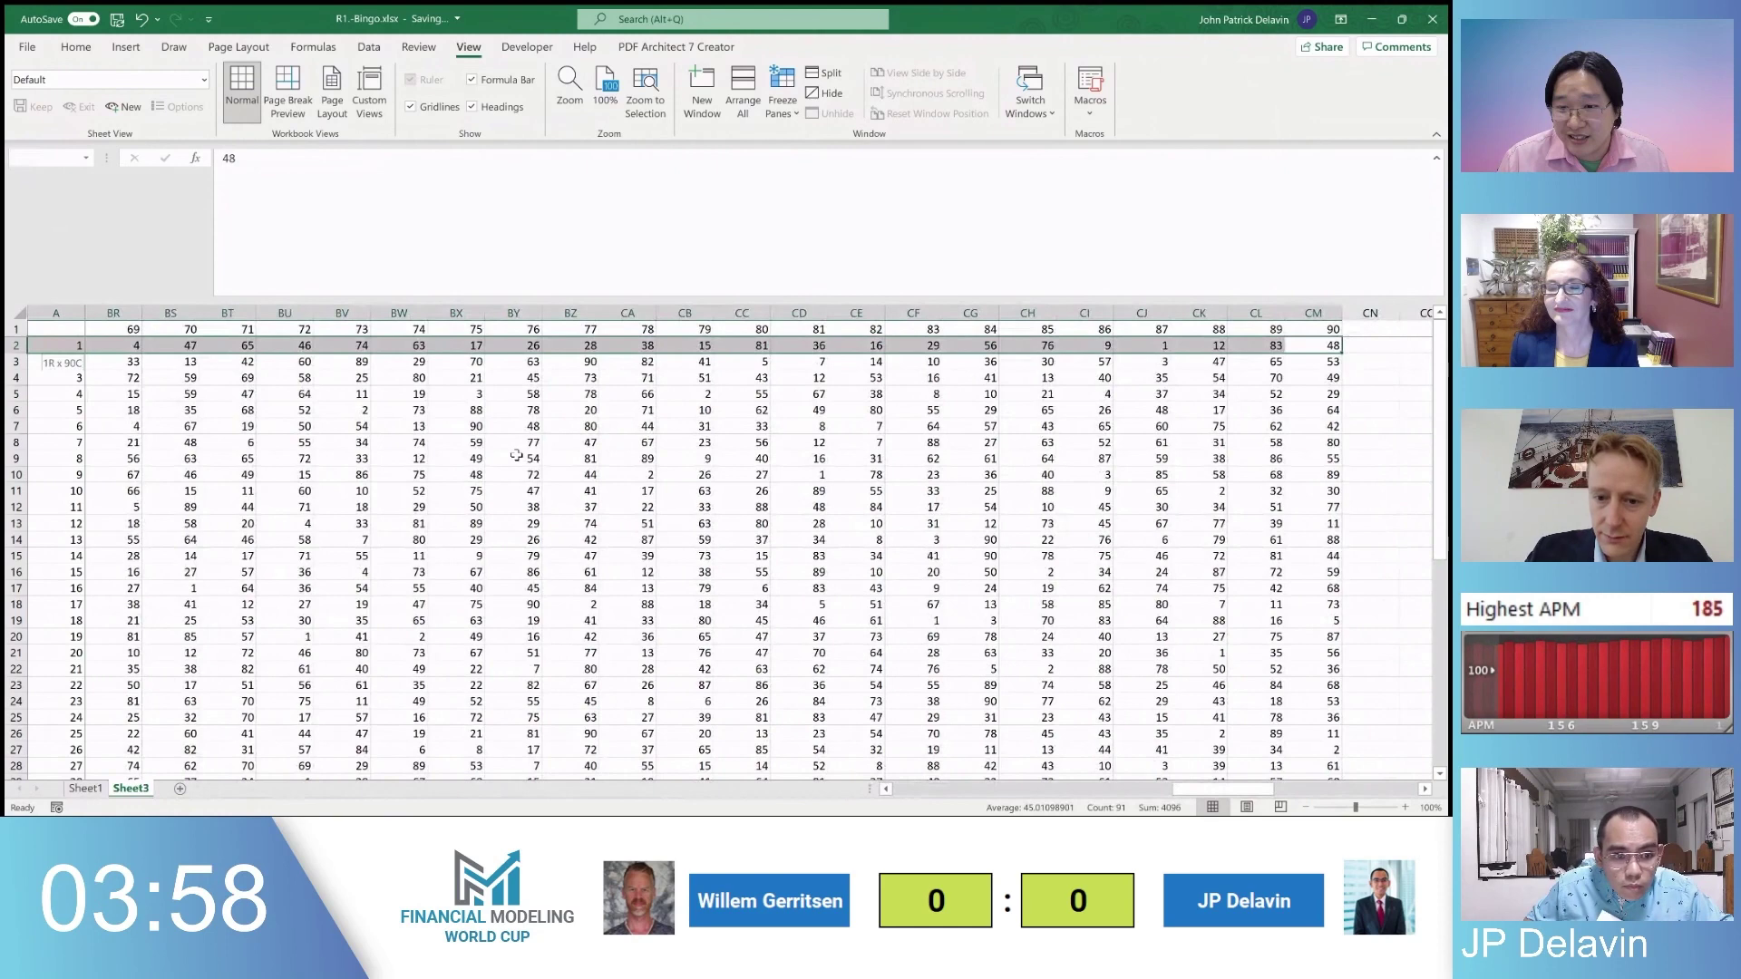
key("Right")
key("Right")
key("Right")
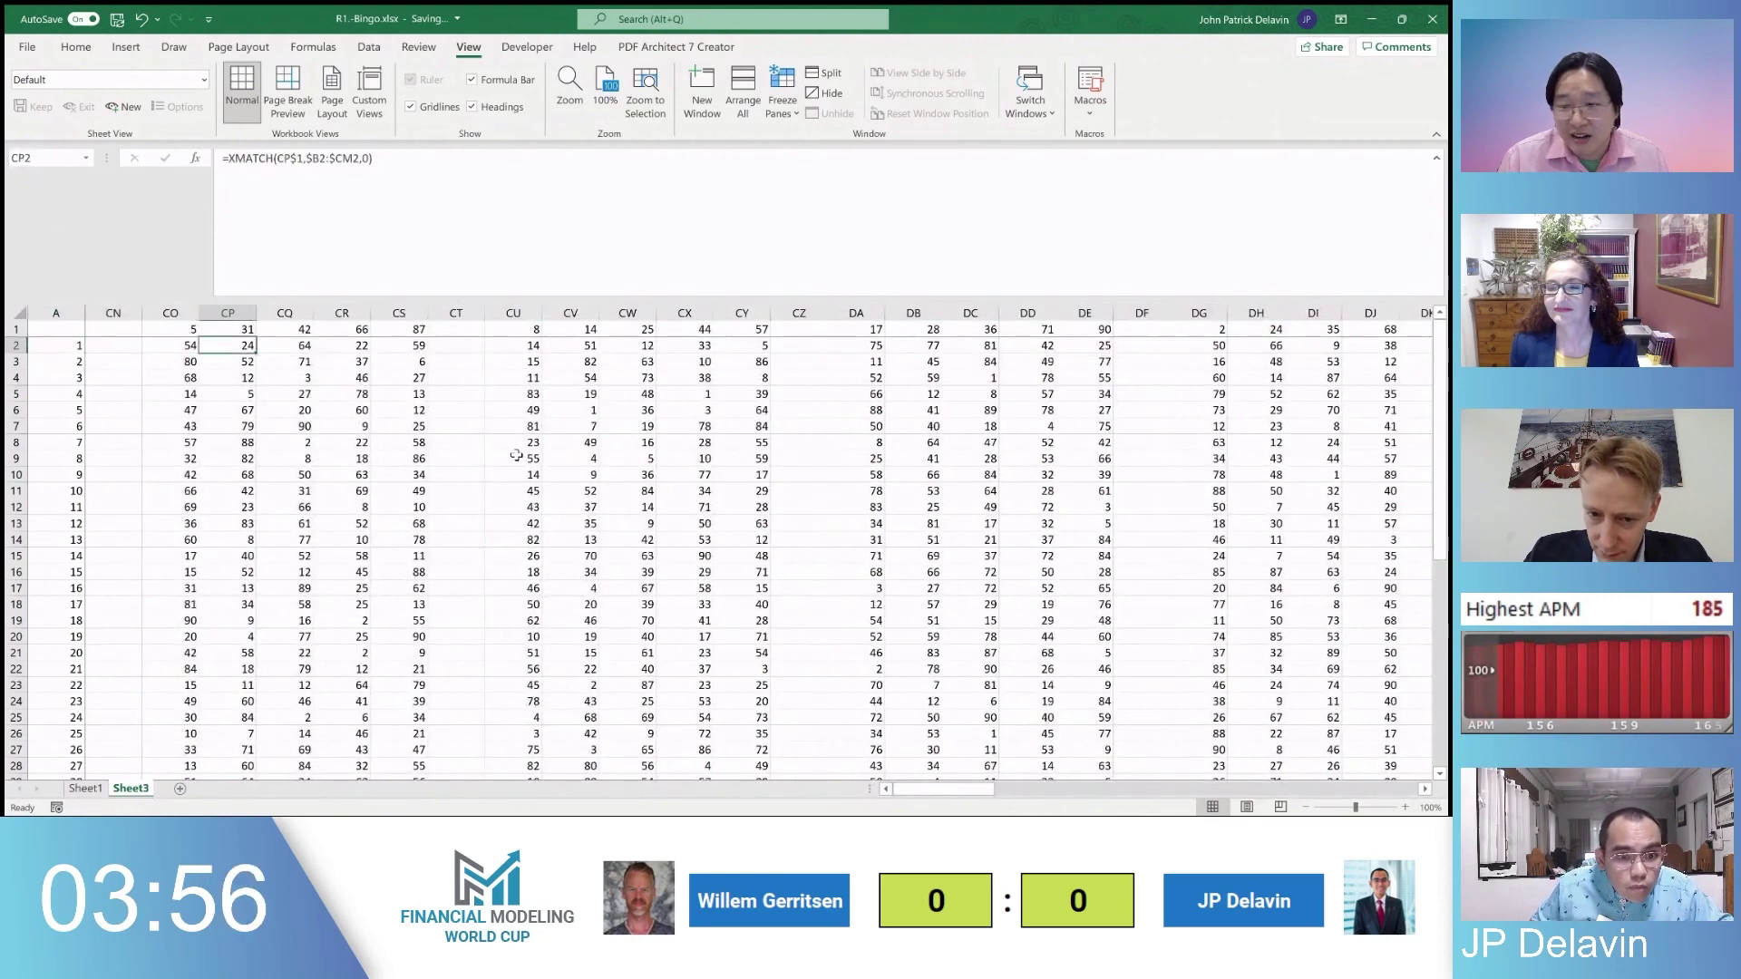
key("Right")
key("Right")
key("Right")
key("Right")
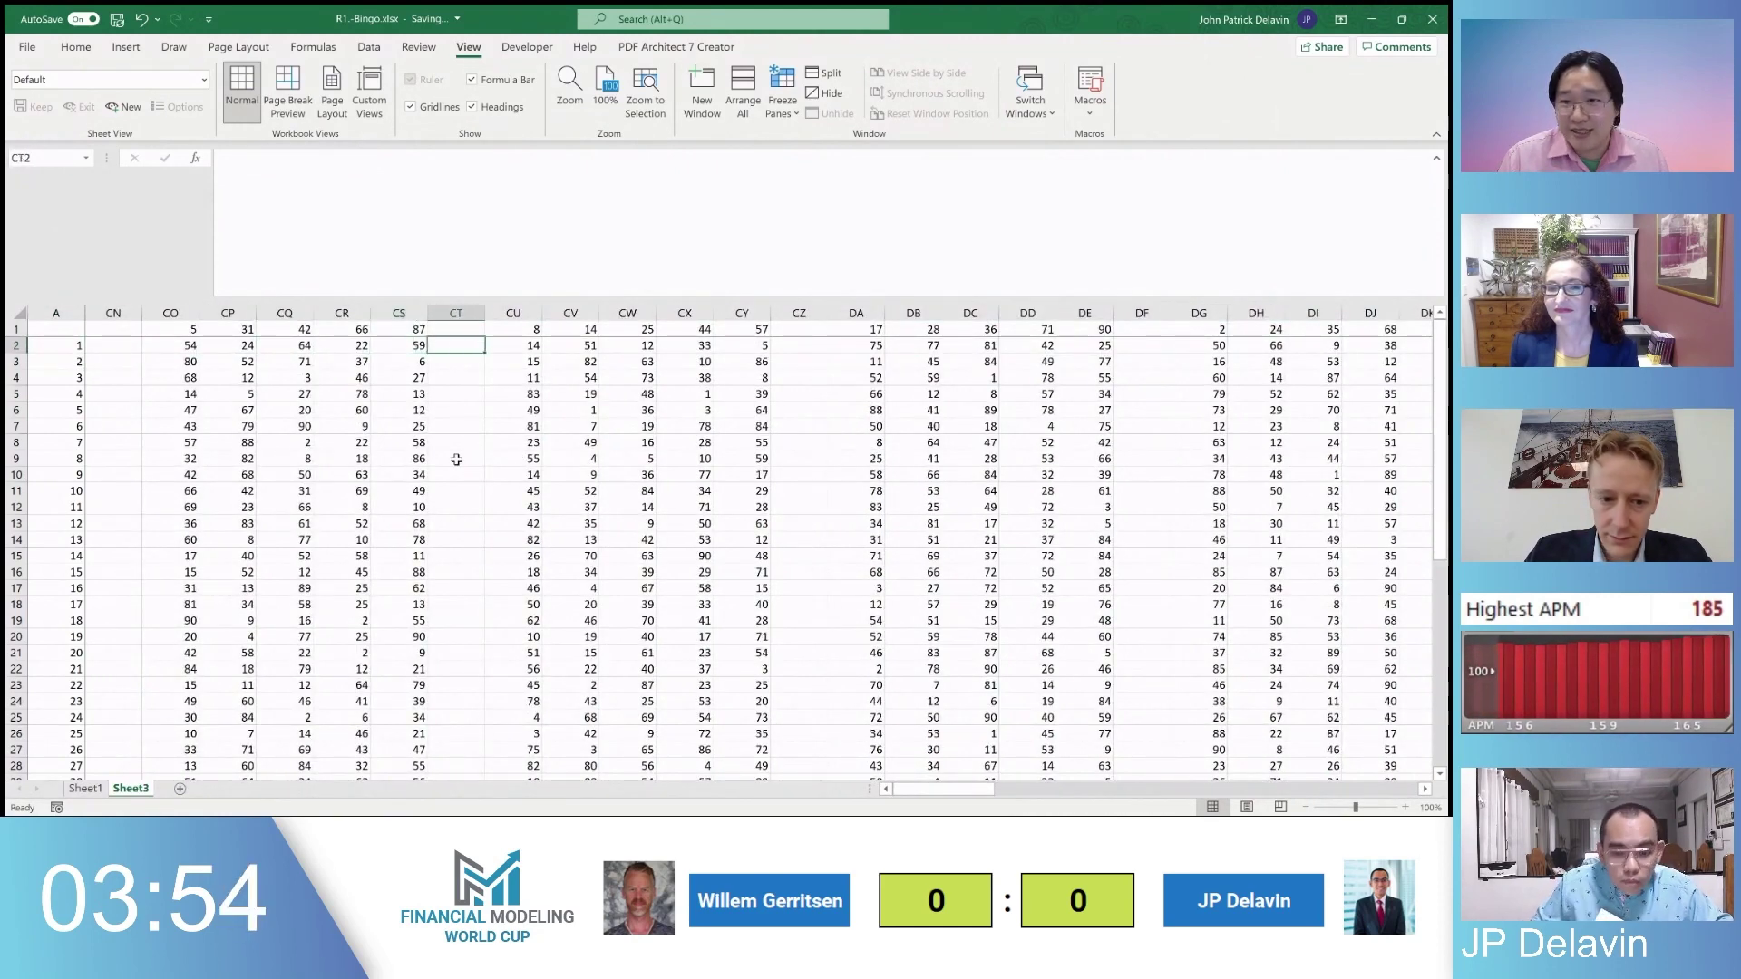
Enter an XMATCH formula in O14 that finds the position of N14 within B14:K14
type("=xmatch(N14,B14:K14")
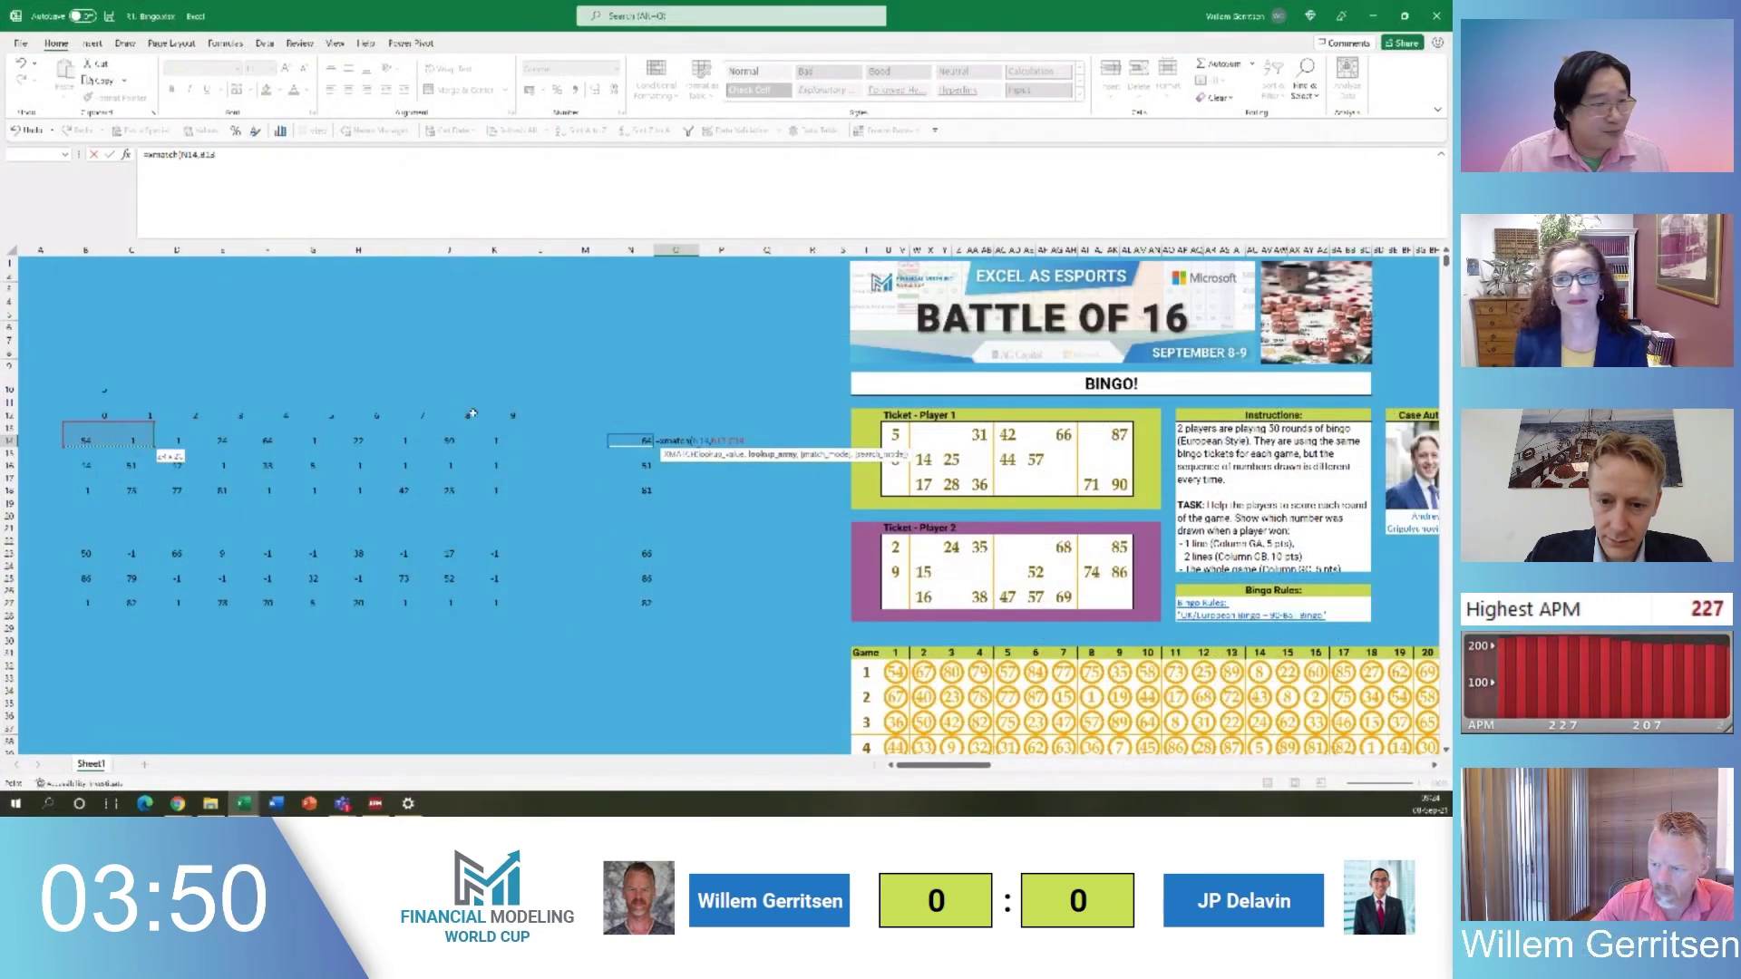
left_click_drag(472, 413, 478, 435)
type(")")
key("Return")
key("Down")
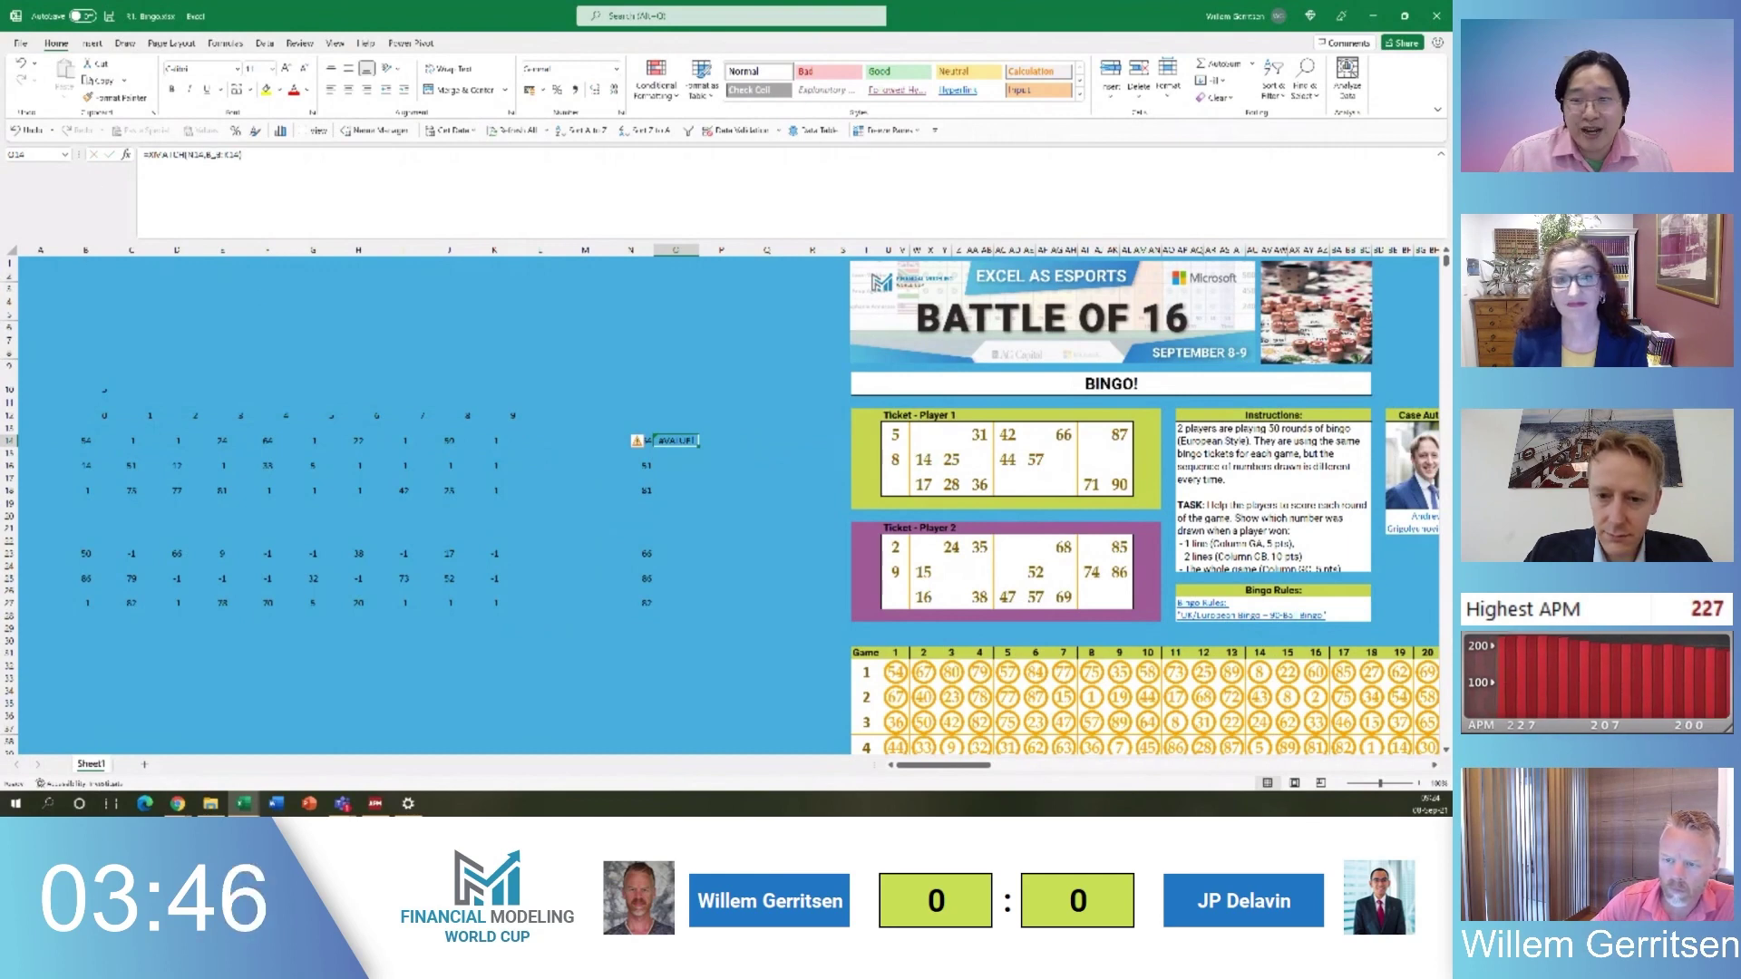
left_click(241, 155)
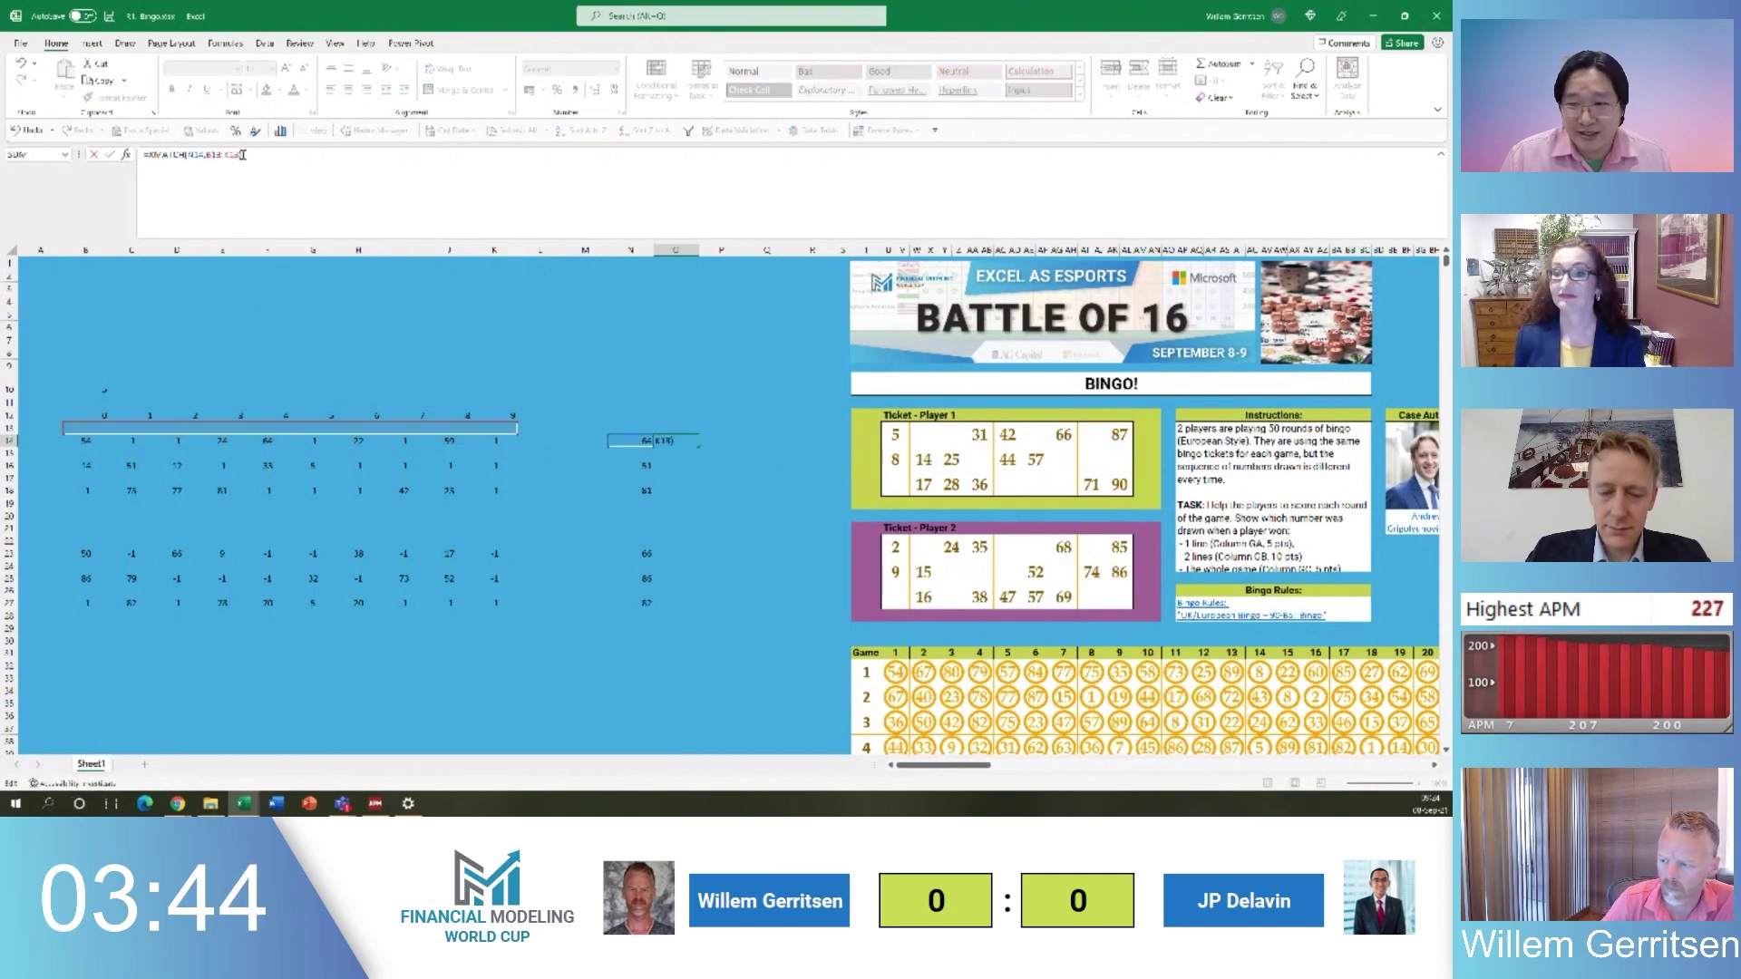
key("Return")
Copy the position formula from O14 into O16, O18, O23, O25 and O27 for both players' remaining lines
key("Up")
key("ctrl+c")
key("Down")
key("Down")
key("ctrl+v")
key("Down")
key("Down")
key("ctrl+v")
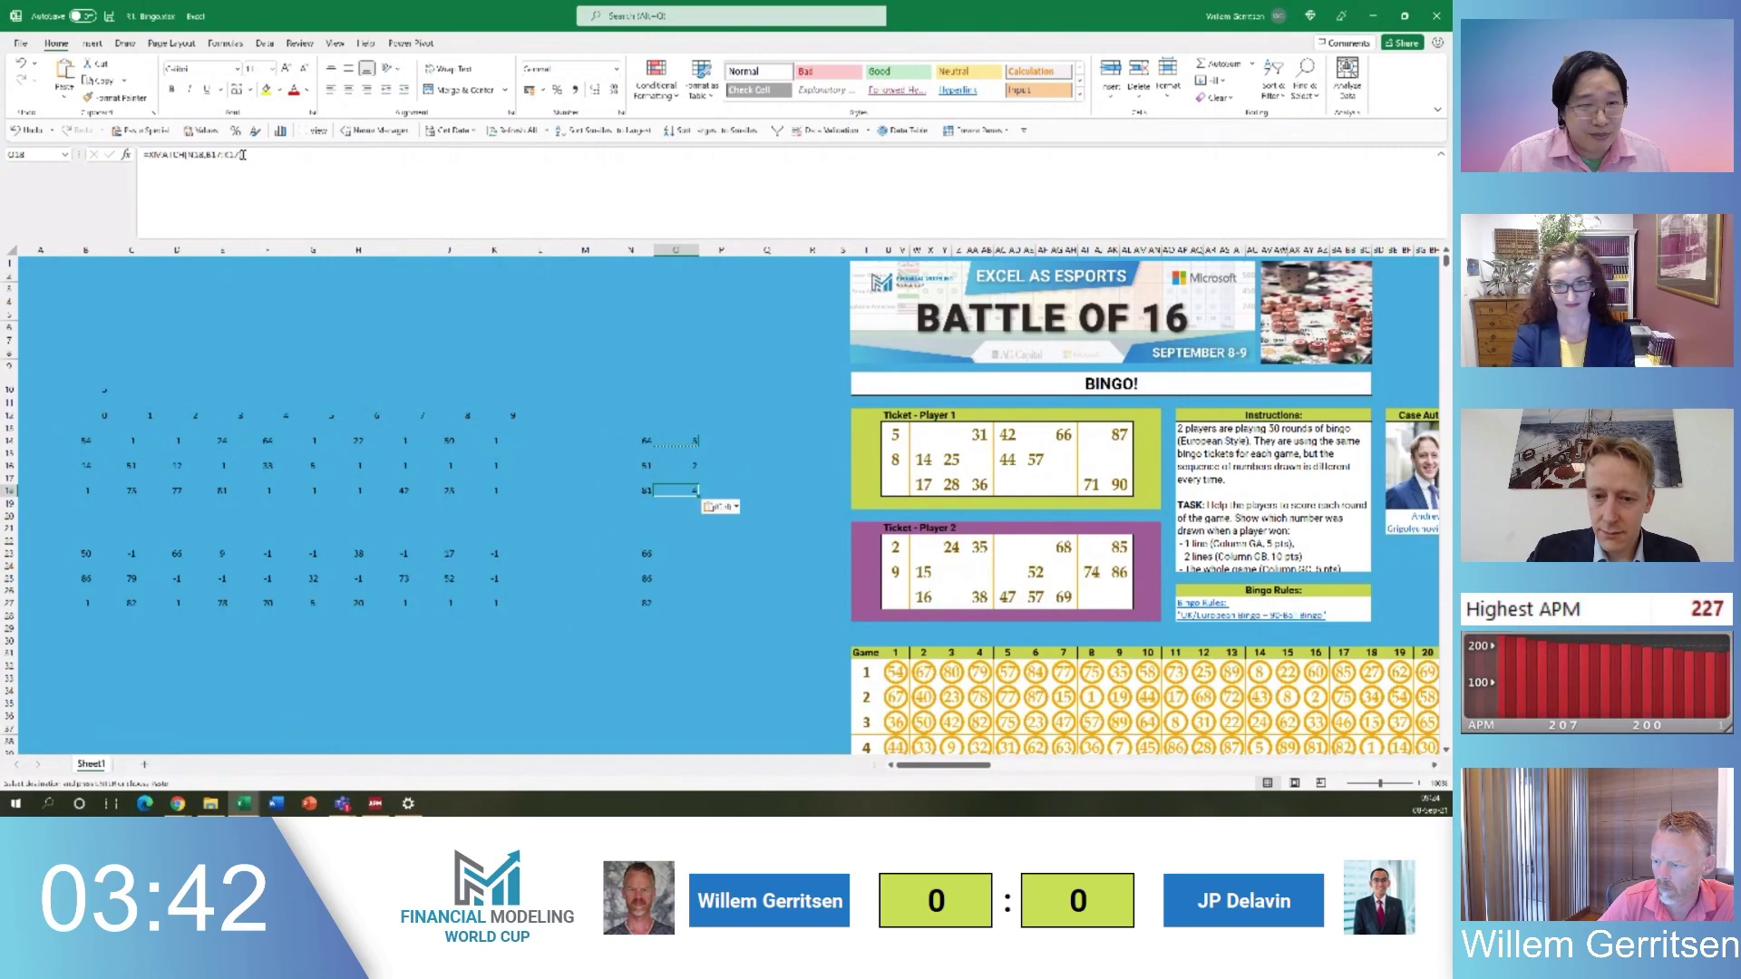
key("Down")
key("Down")
key("Down")
key("Down")
key("ctrl+v")
key("Down")
key("Down")
key("ctrl+v")
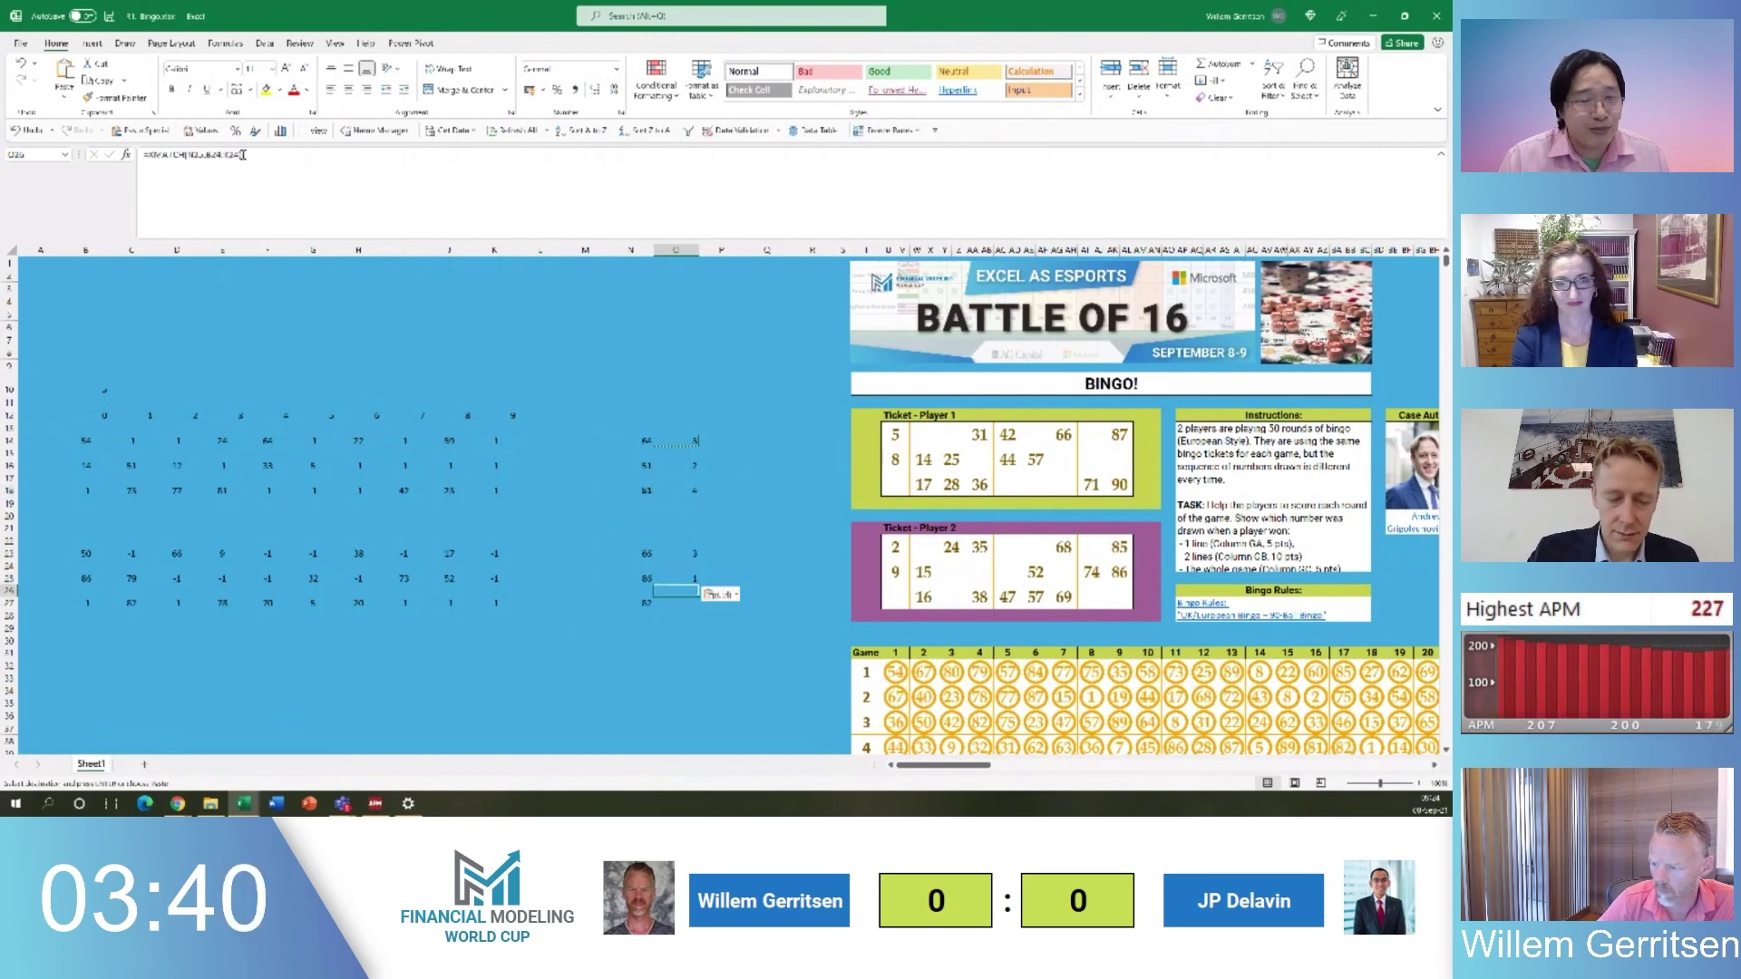
key("Down")
key("Down")
key("ctrl+v")
key("Escape")
Enter an OFFSET formula in P14 starting at ticket cell U14, with 0 rows and O14 as the column offset
key("Up")
key("Up")
key("Up")
key("Up")
key("Up")
key("Up")
key("Up")
key("Up")
key("Up")
key("Up")
key("Up")
key("Up")
key("Up")
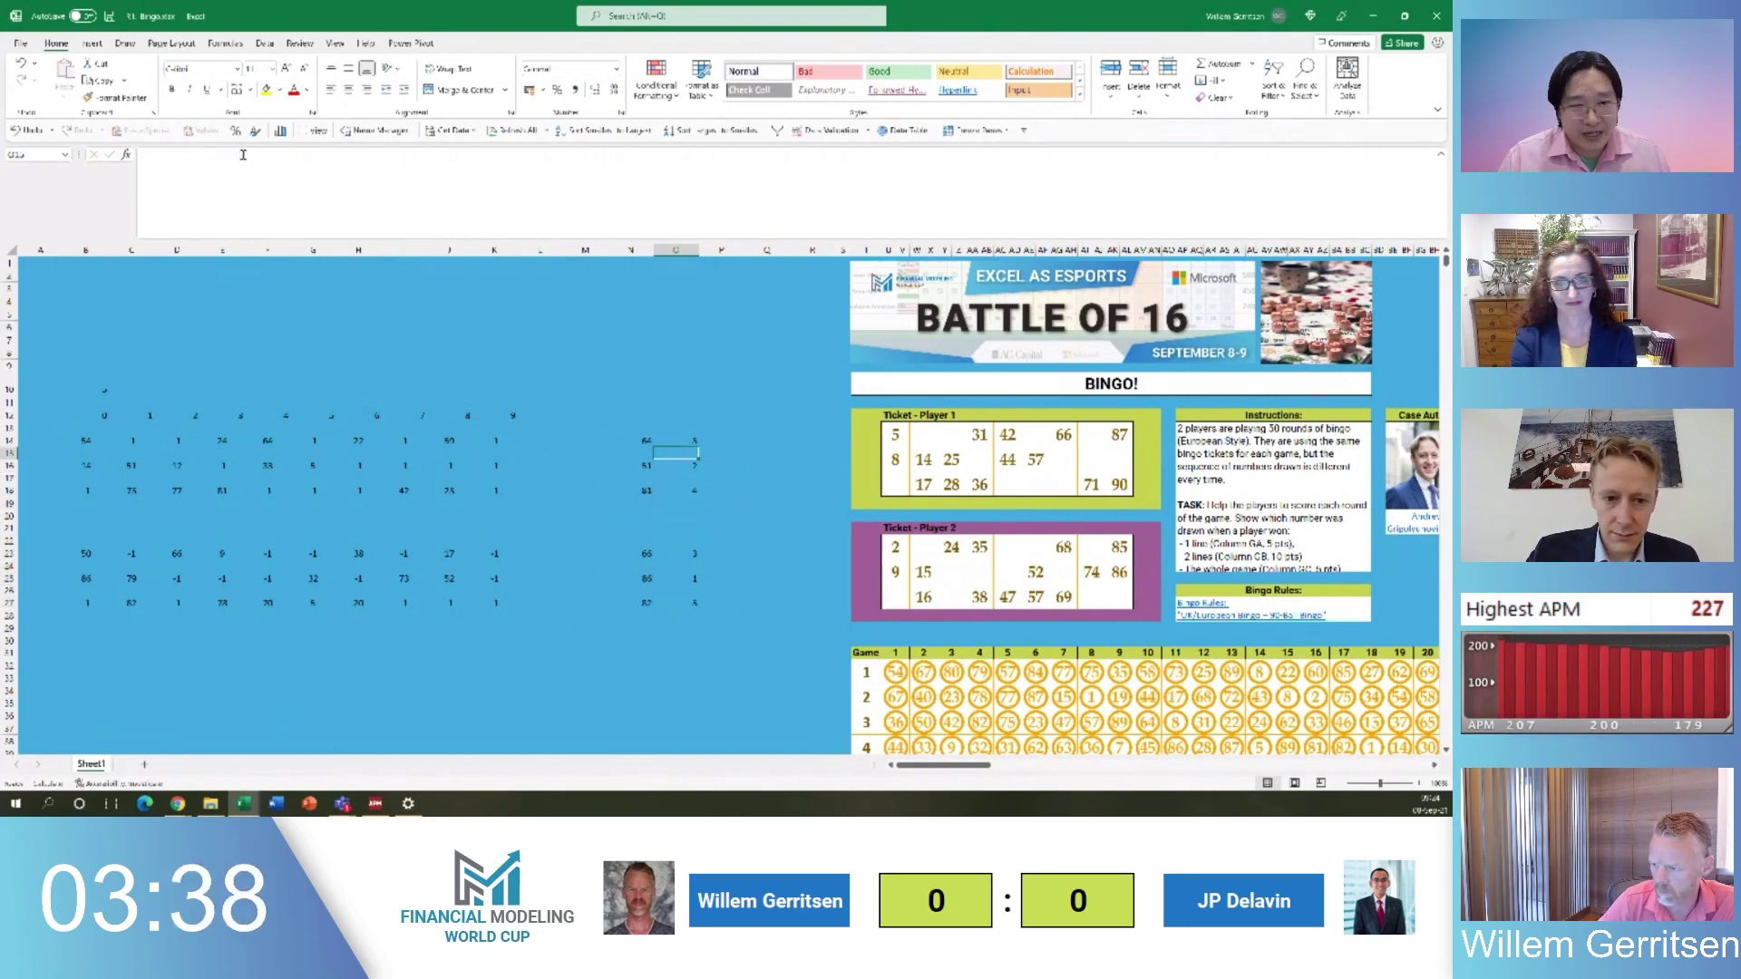
key("Right")
type("=offet")
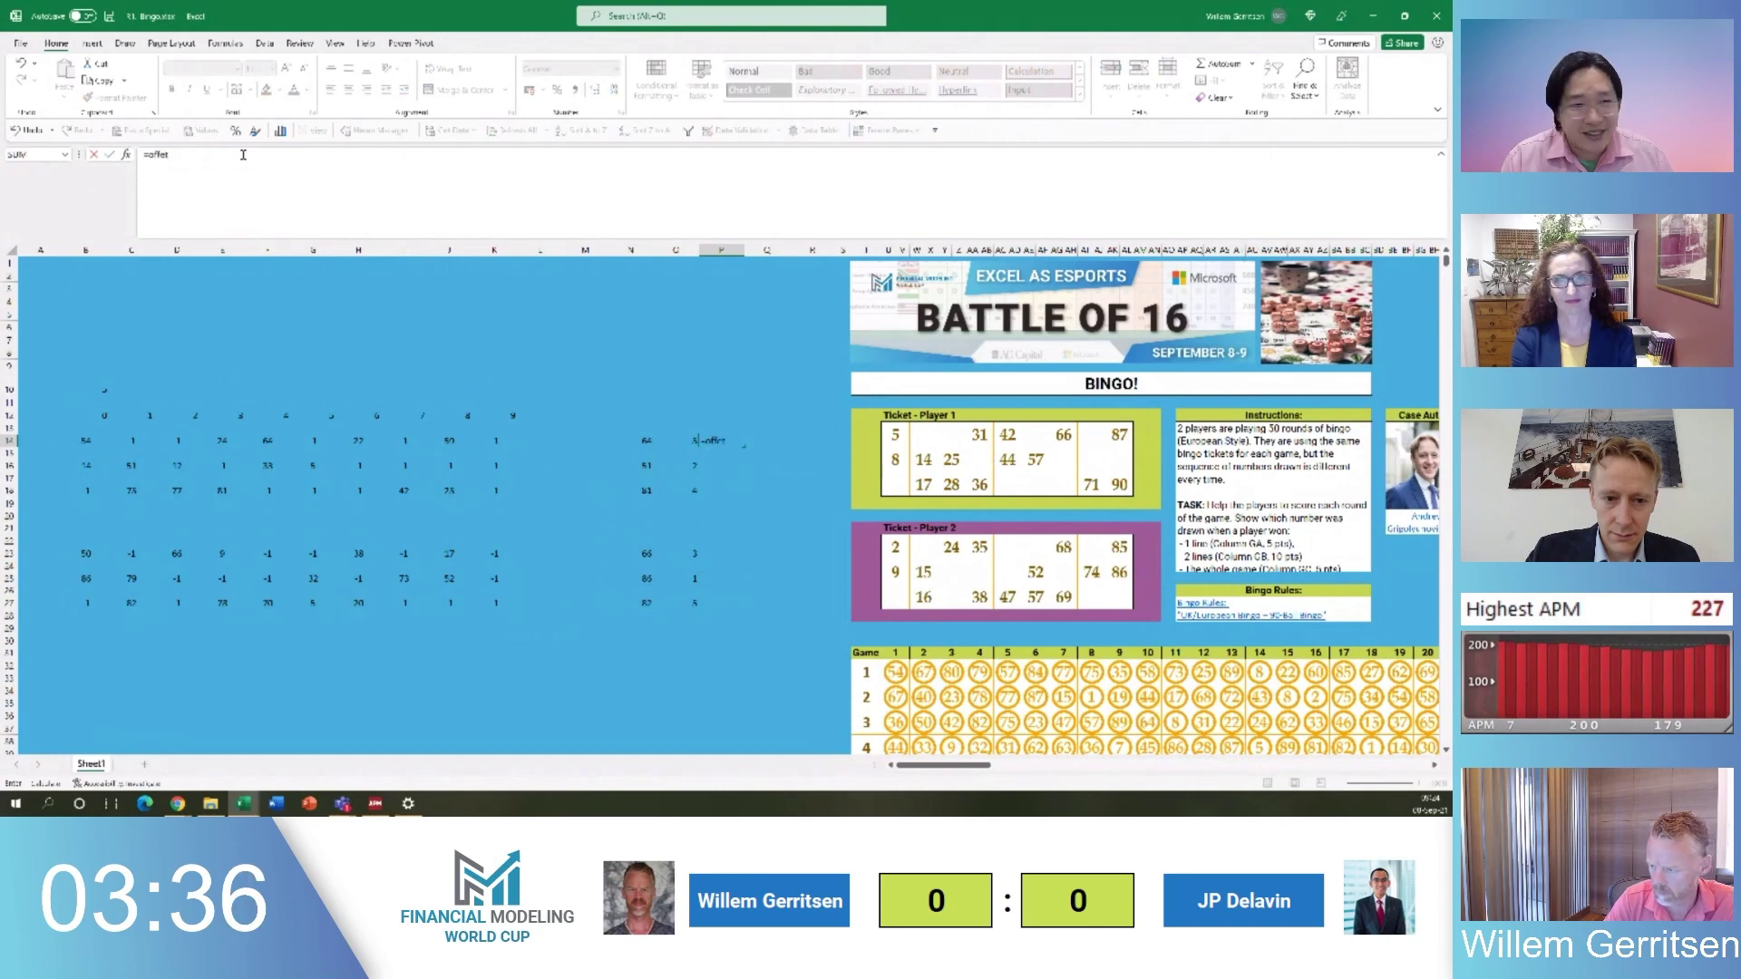
type("t(")
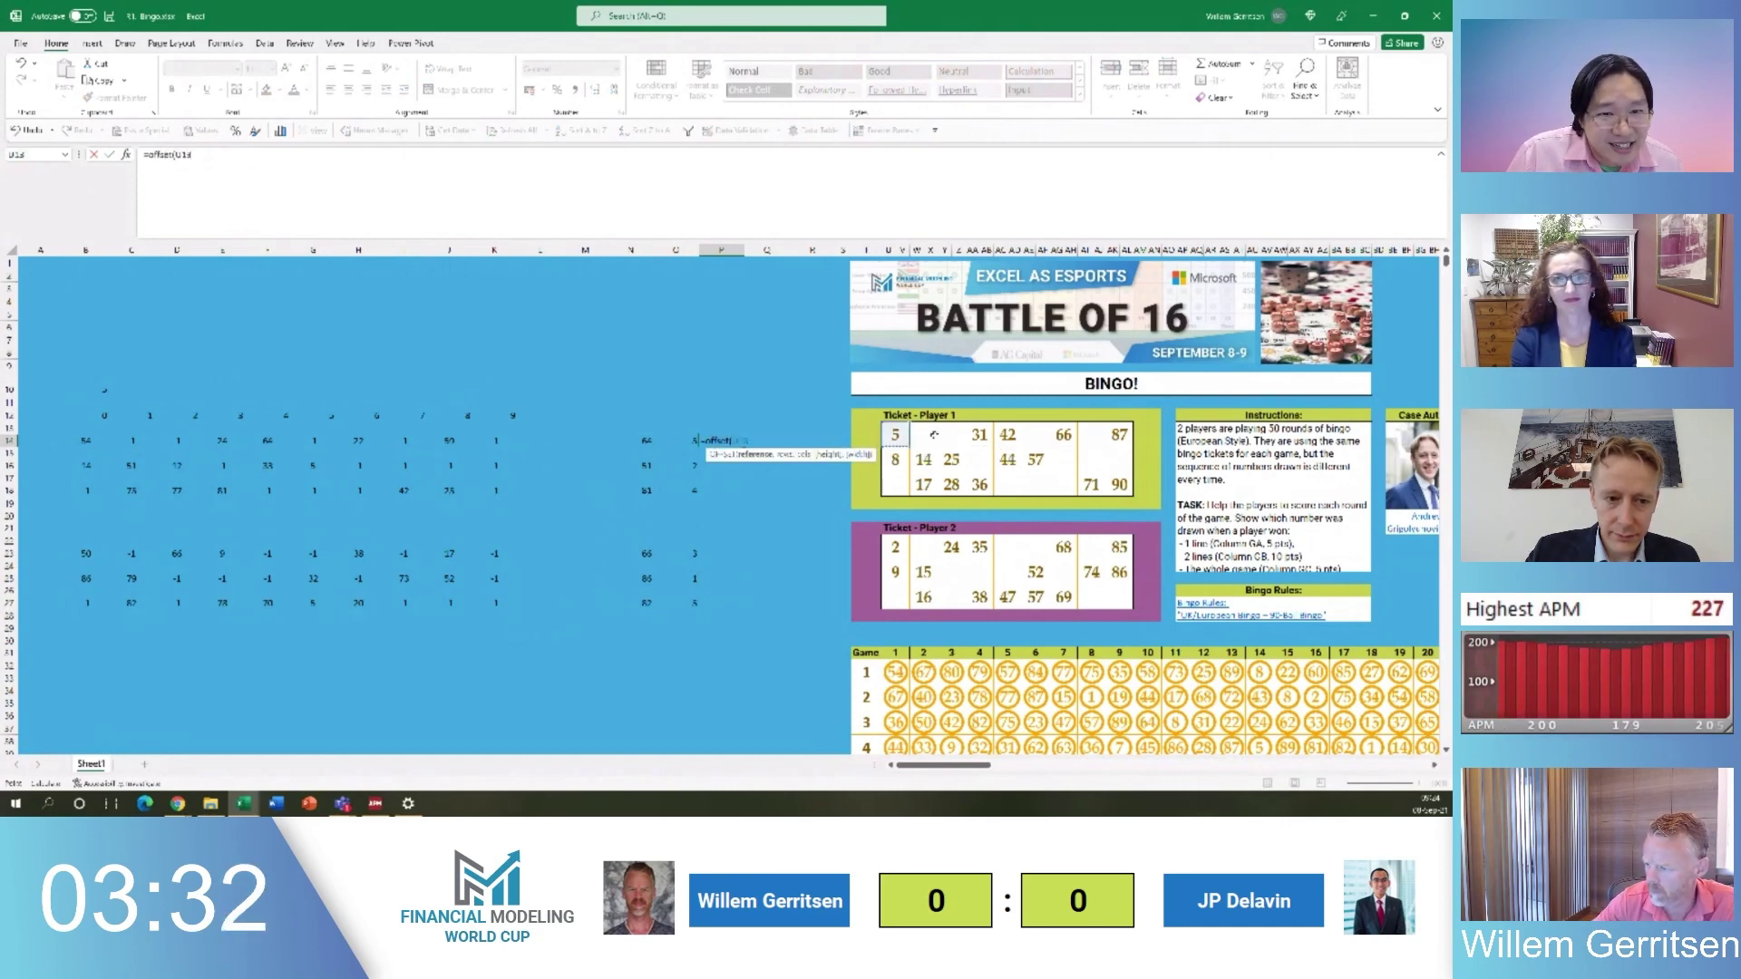
type(",")
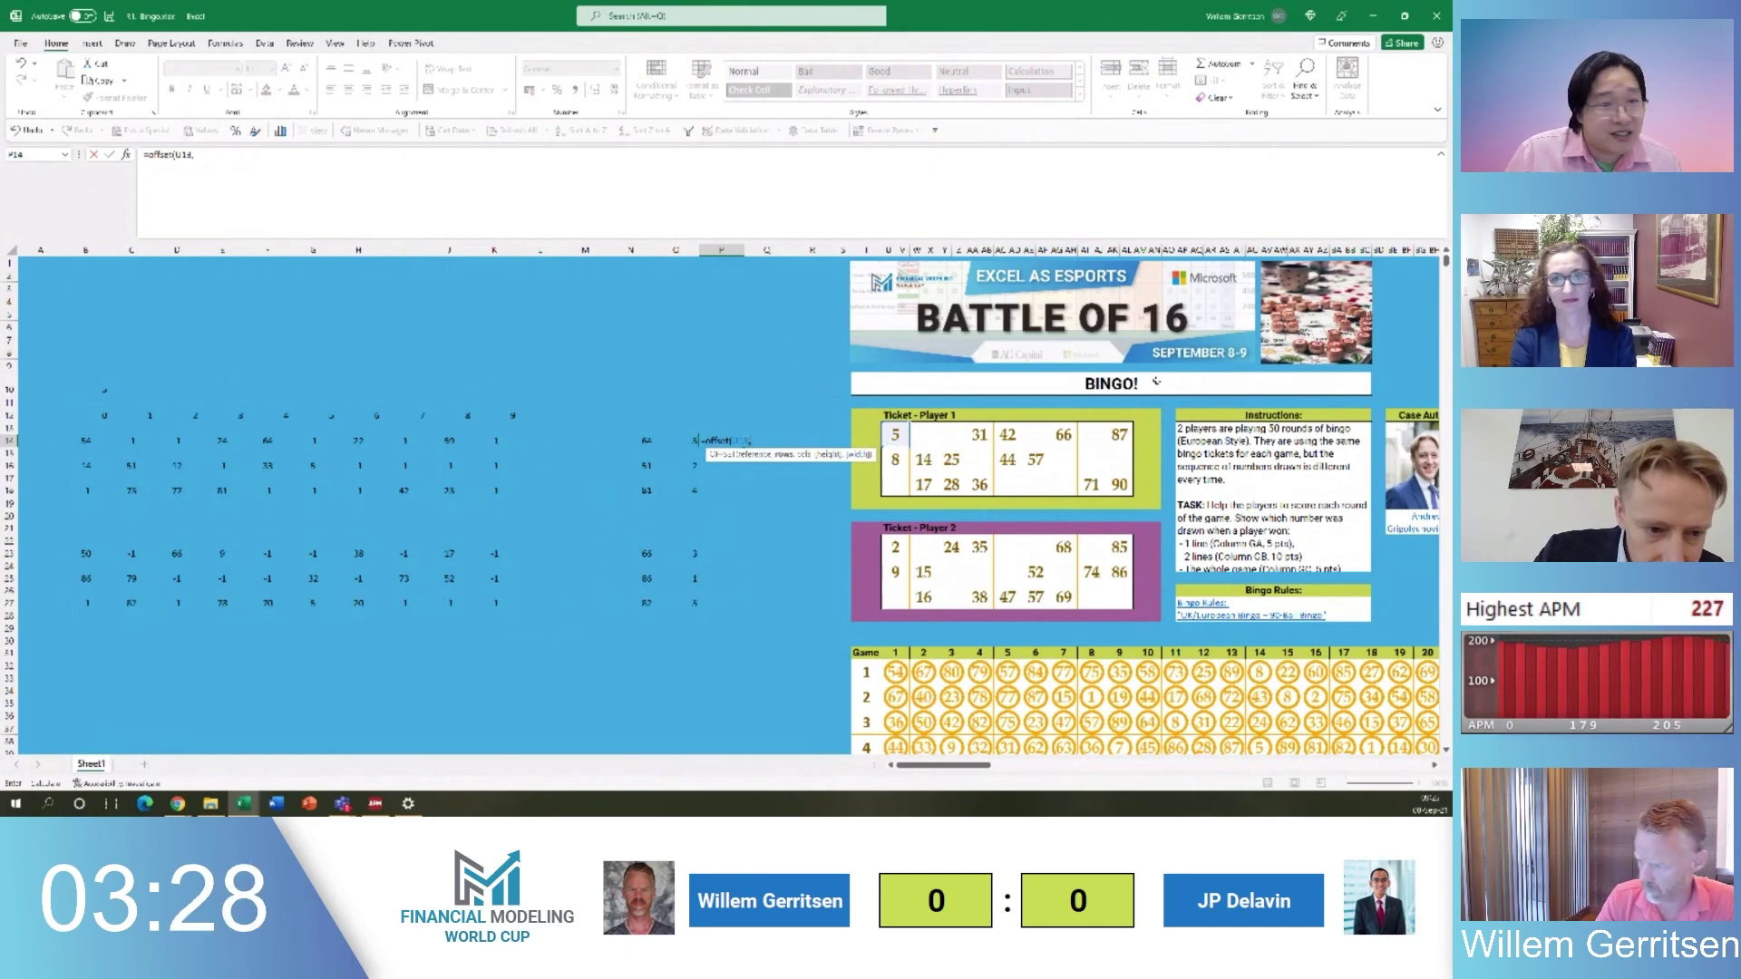
type("0")
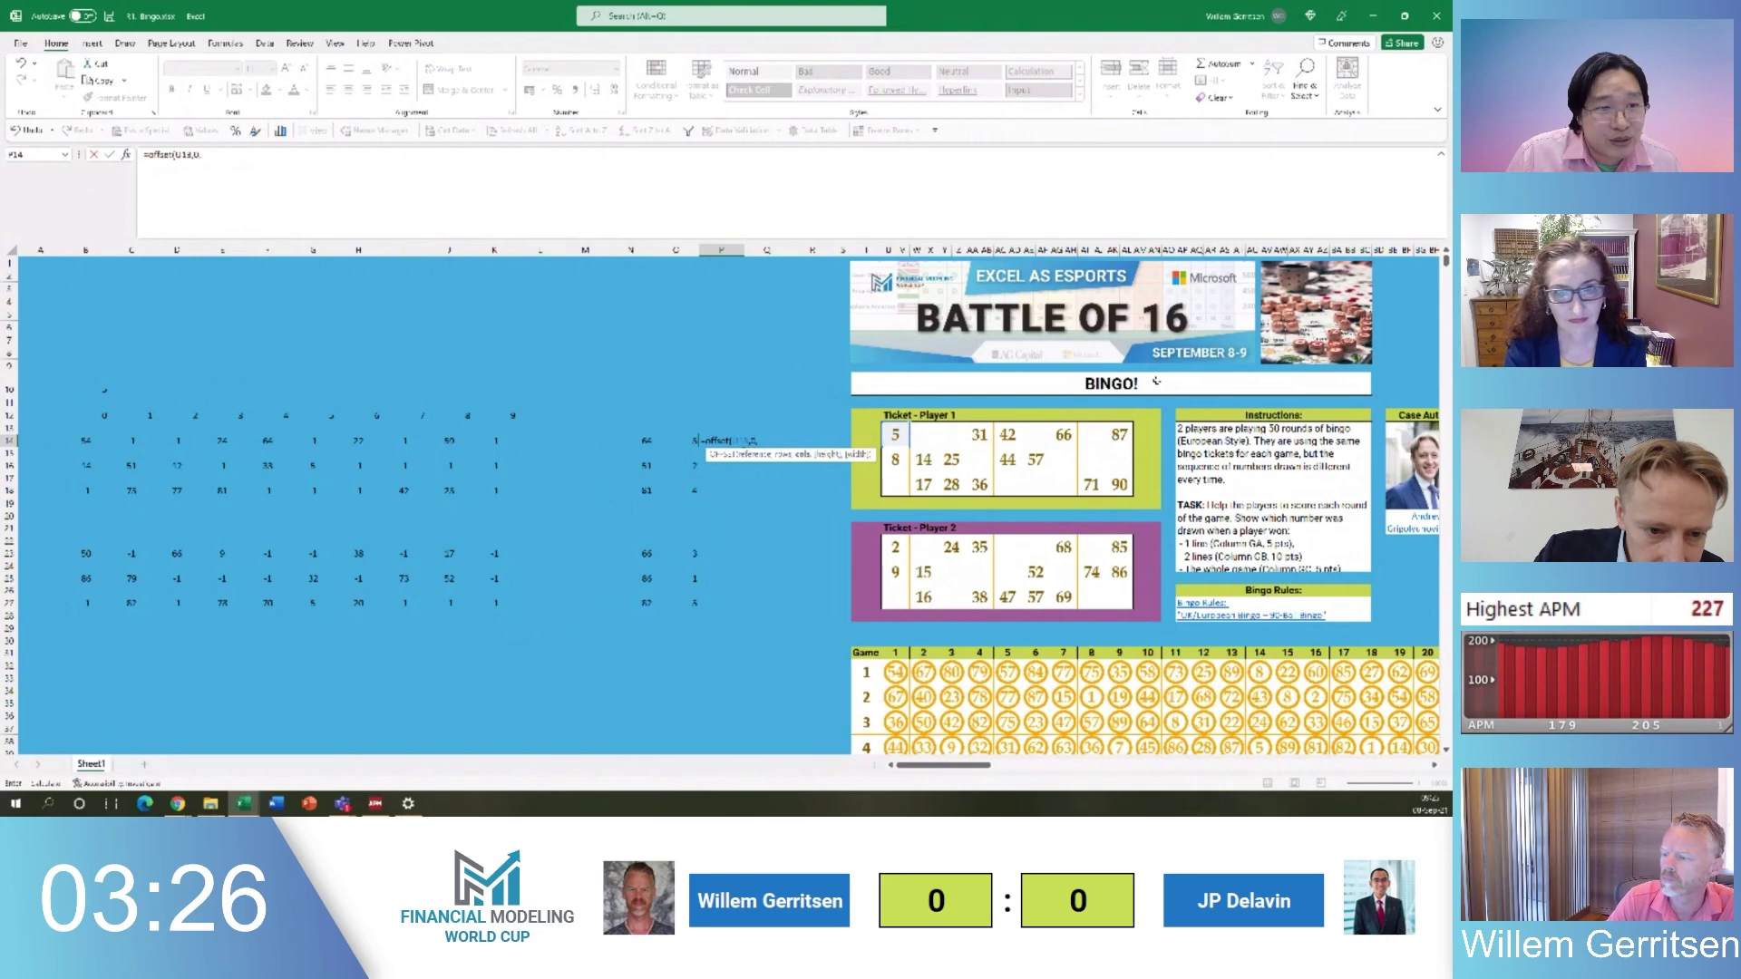
type(",")
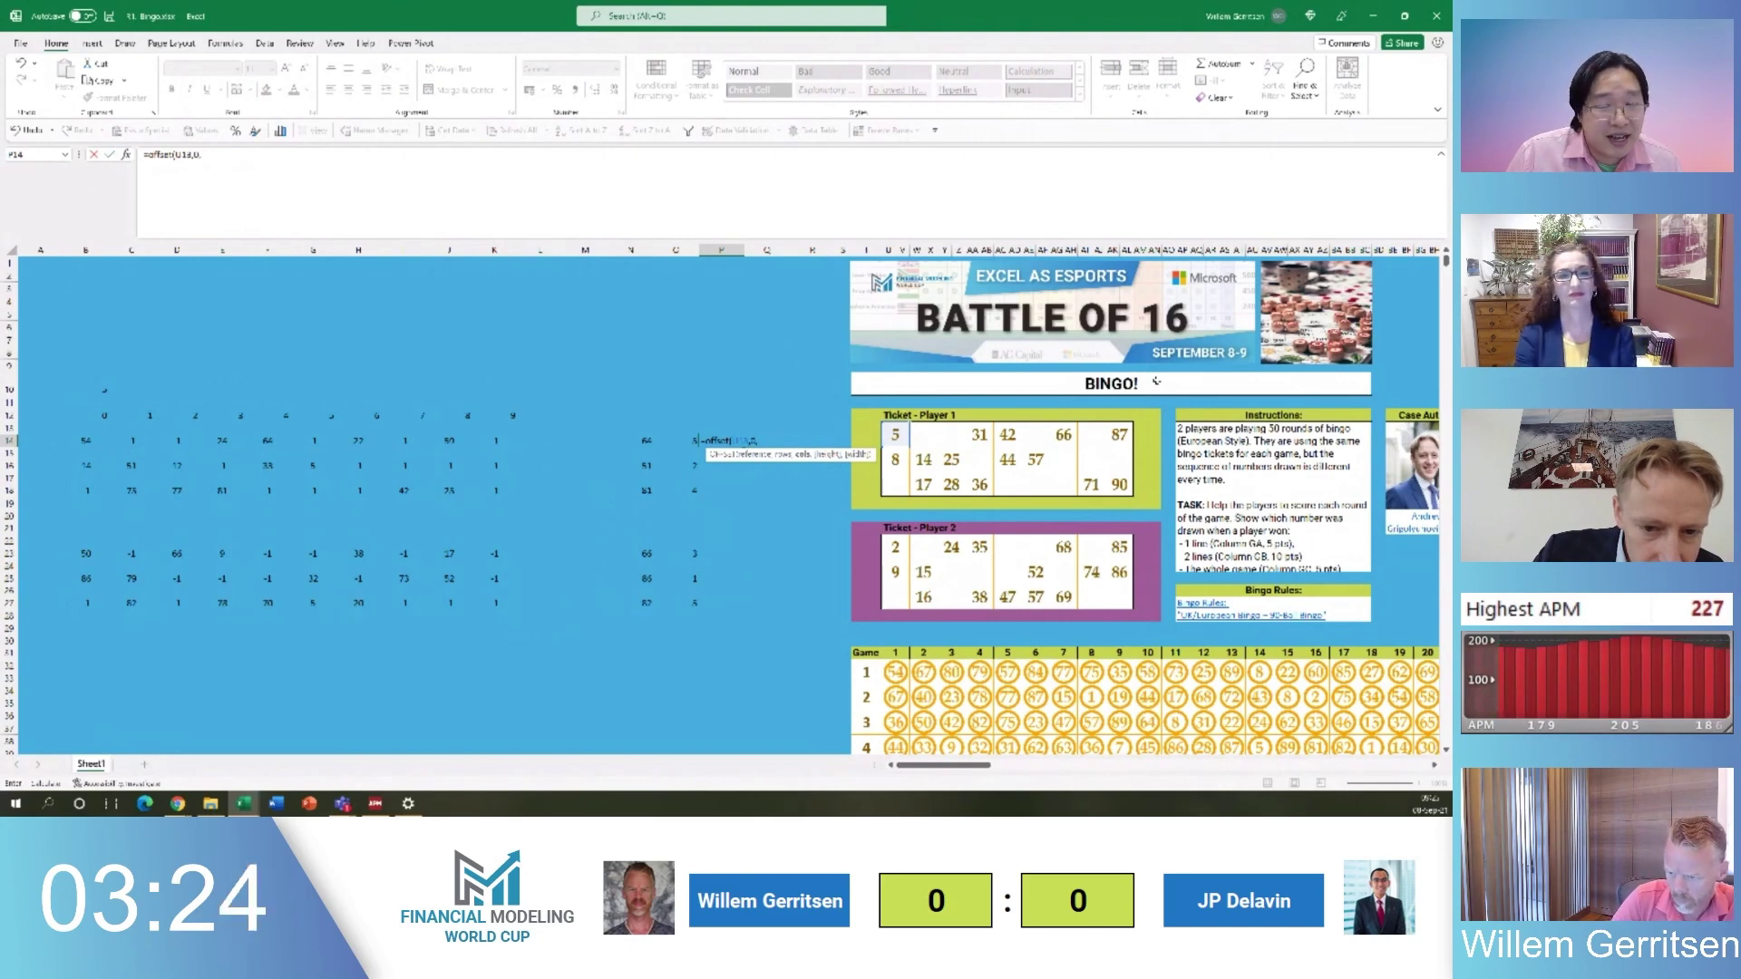
key("Left")
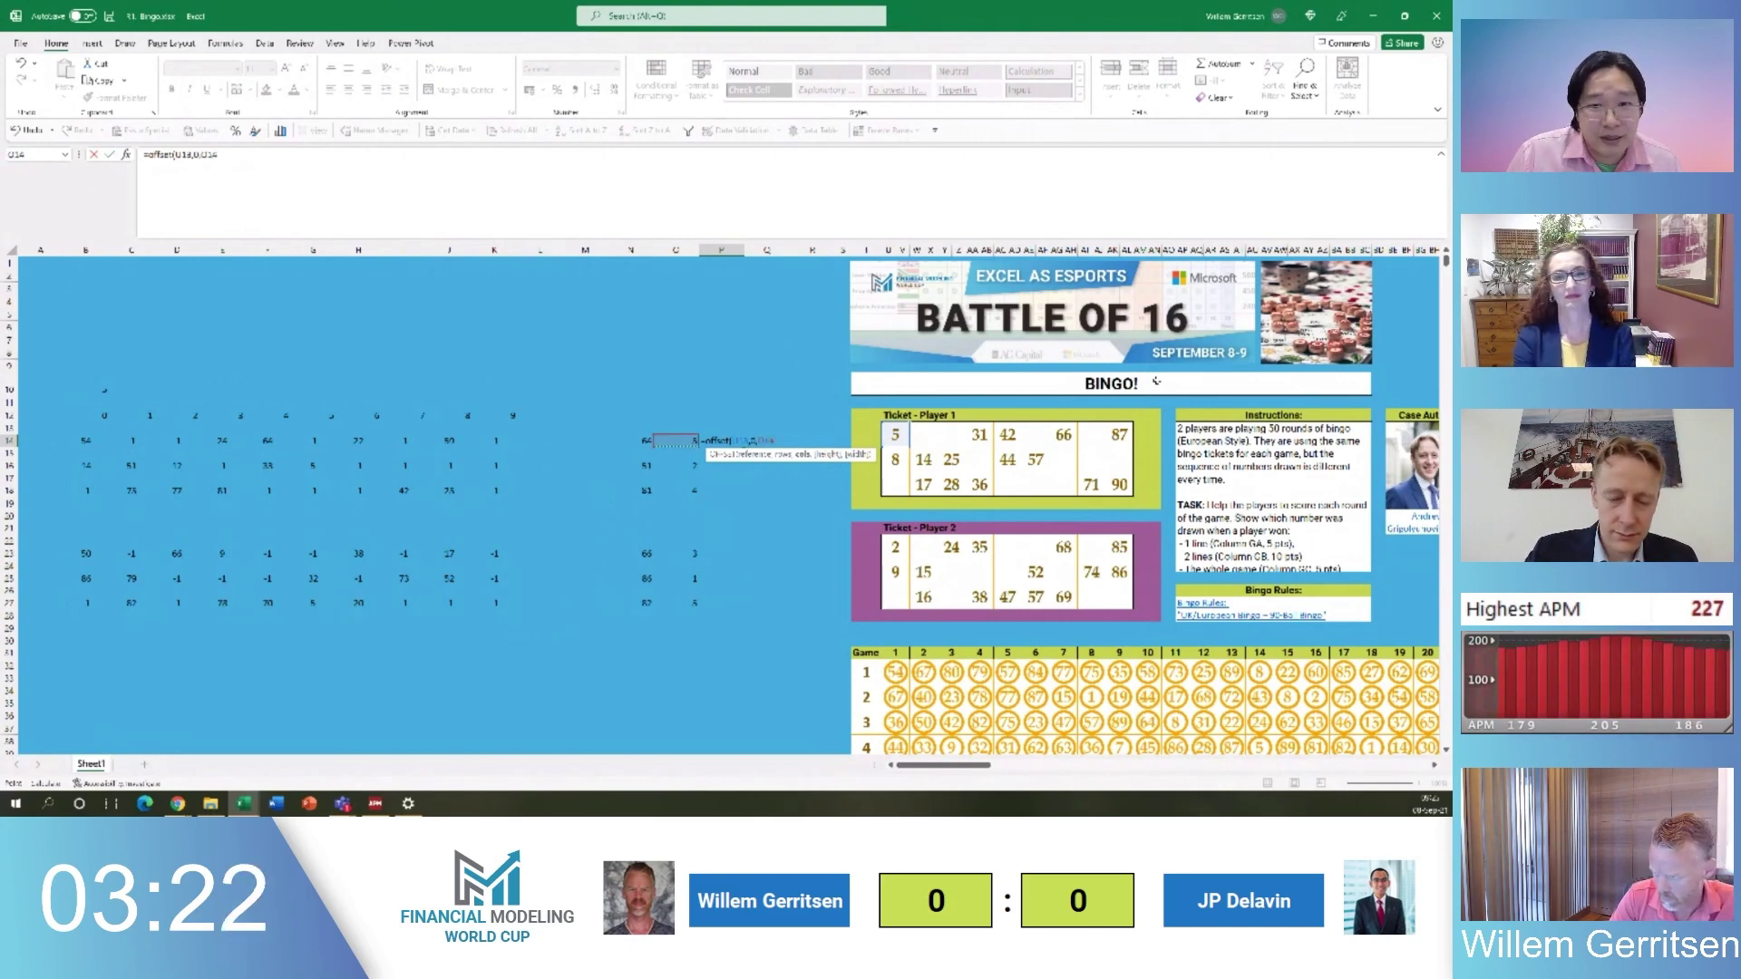
key("ctrl+Return")
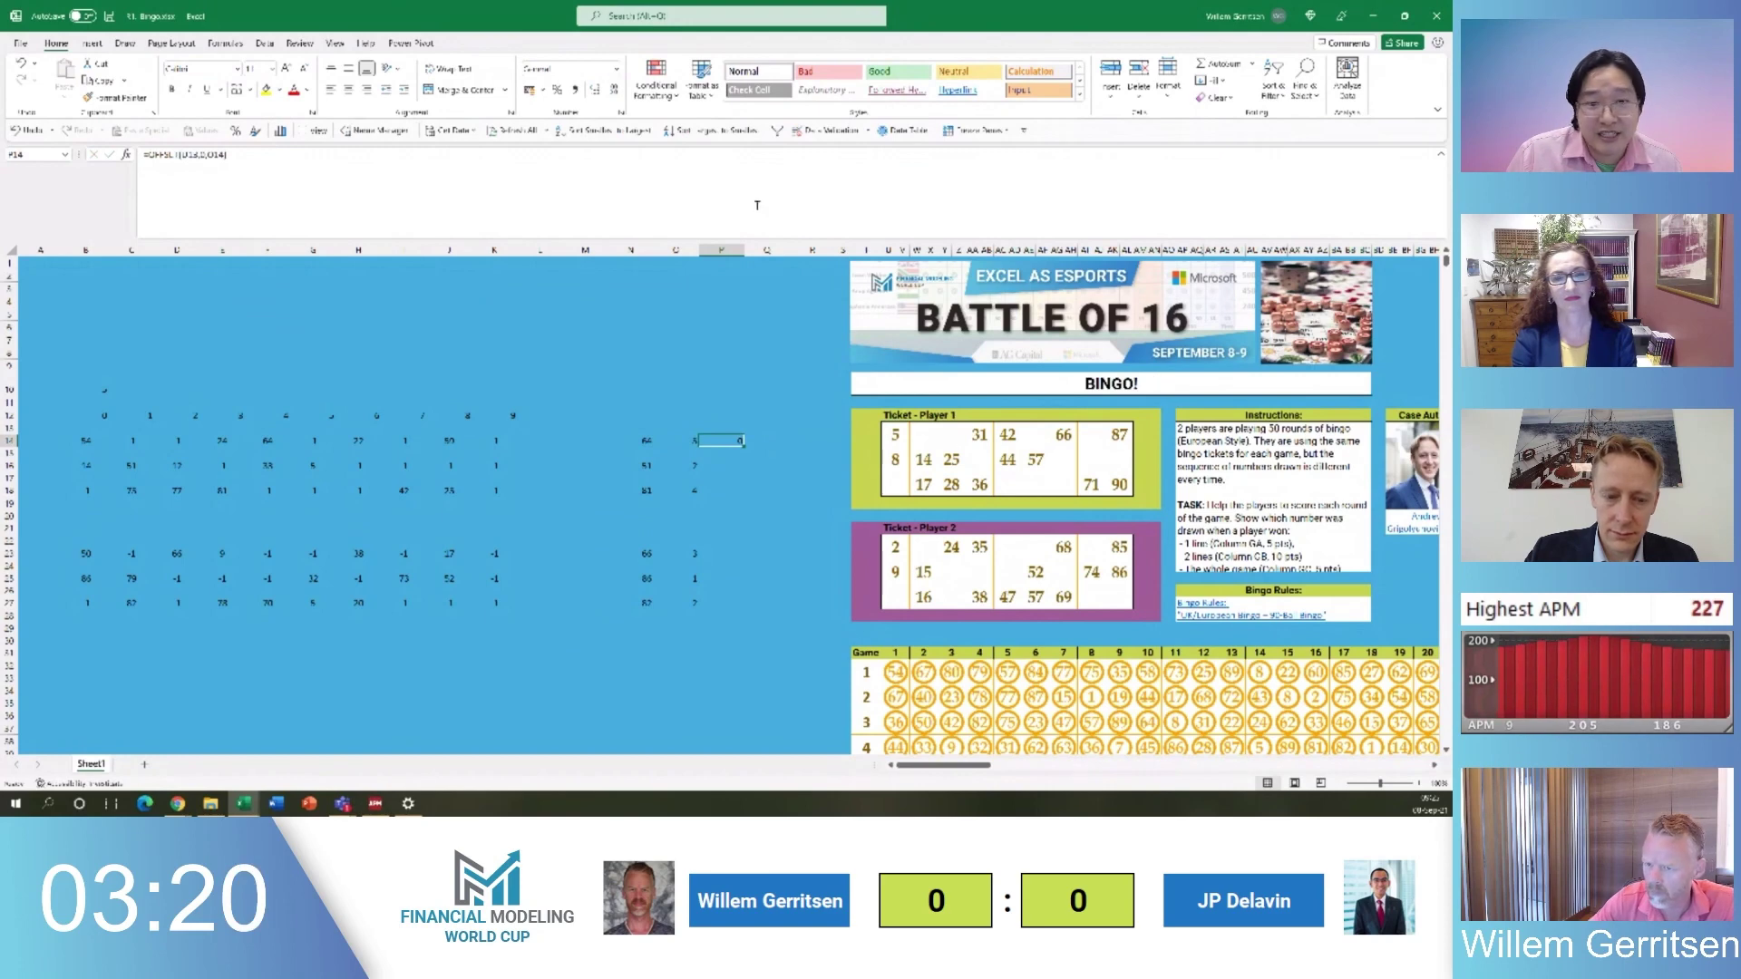
Change the column offset in the P14 OFFSET formula to (O14-1)*2
left_click(222, 156)
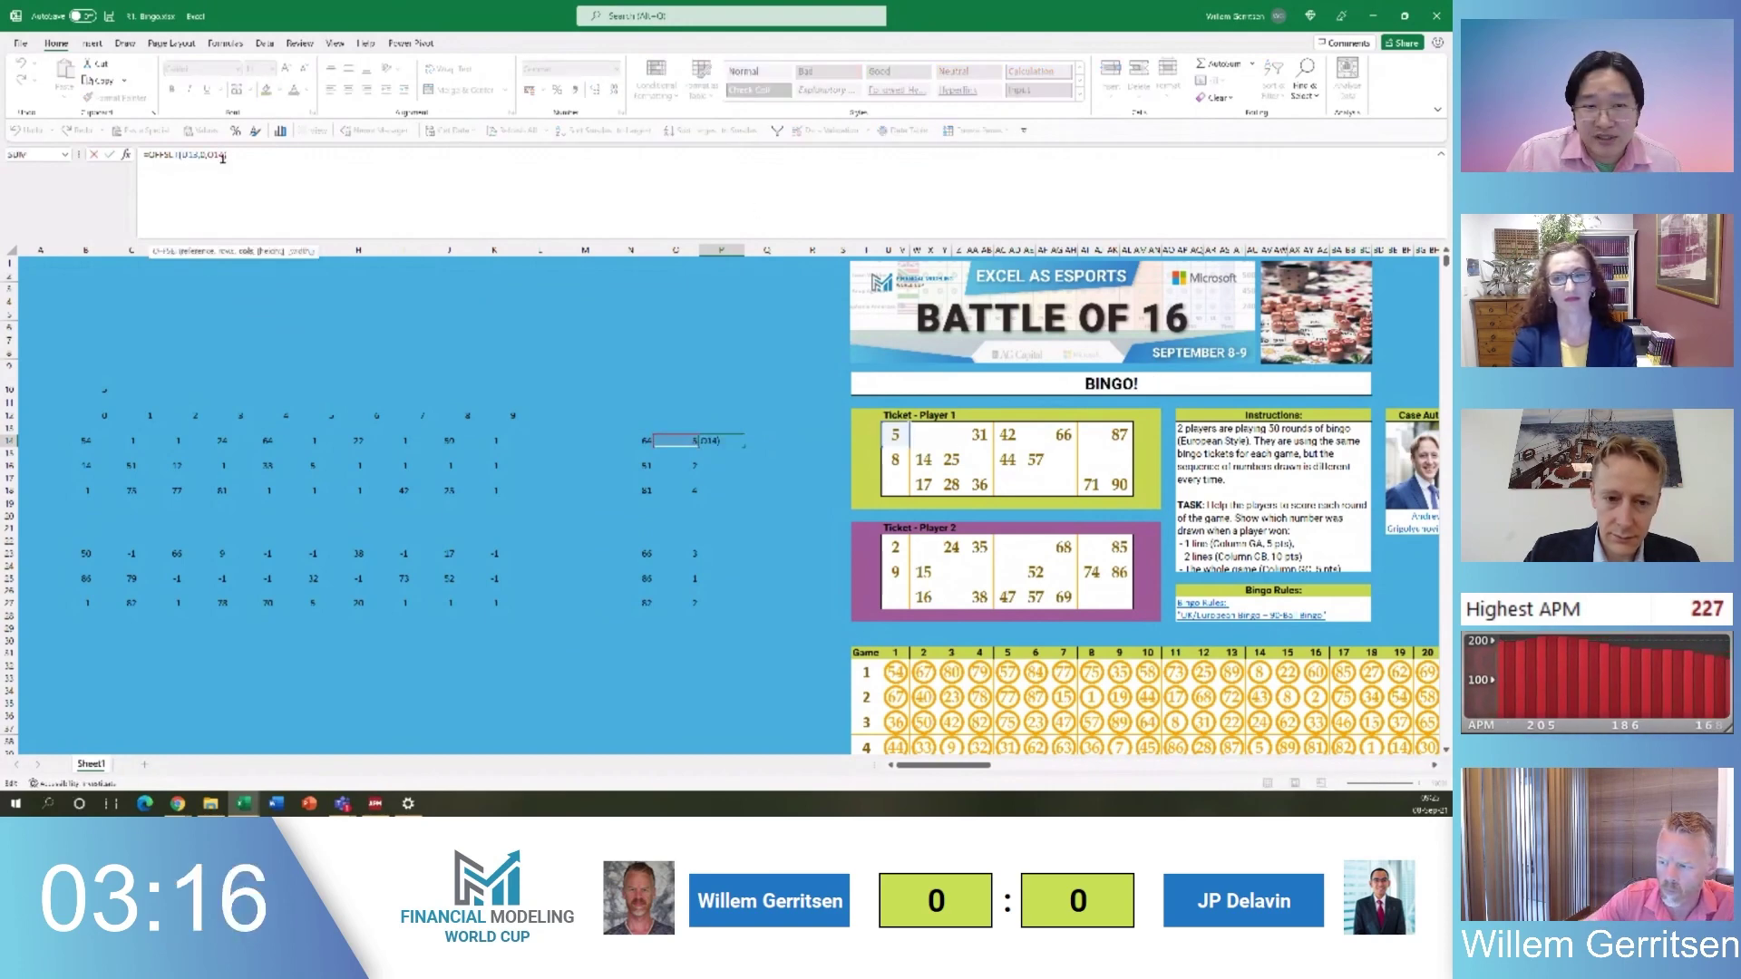
key("BackSpace")
key("BackSpace")
key("BackSpace")
type("(o14-1)")
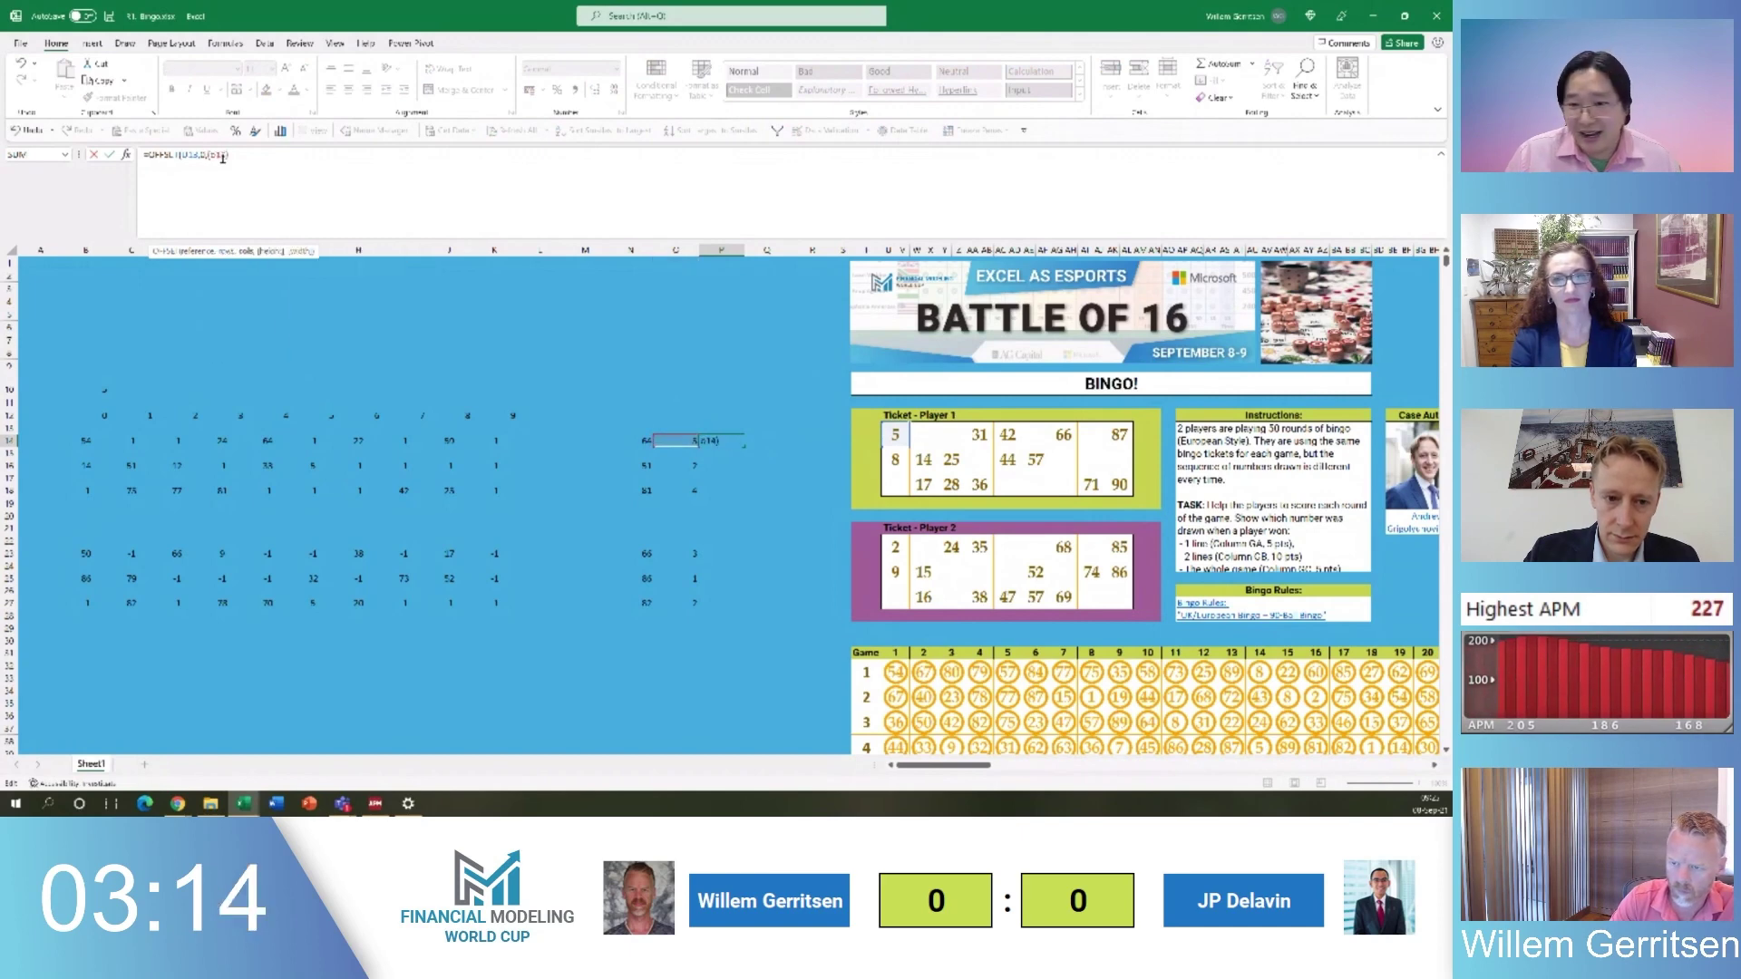
type("*2)")
key("Return")
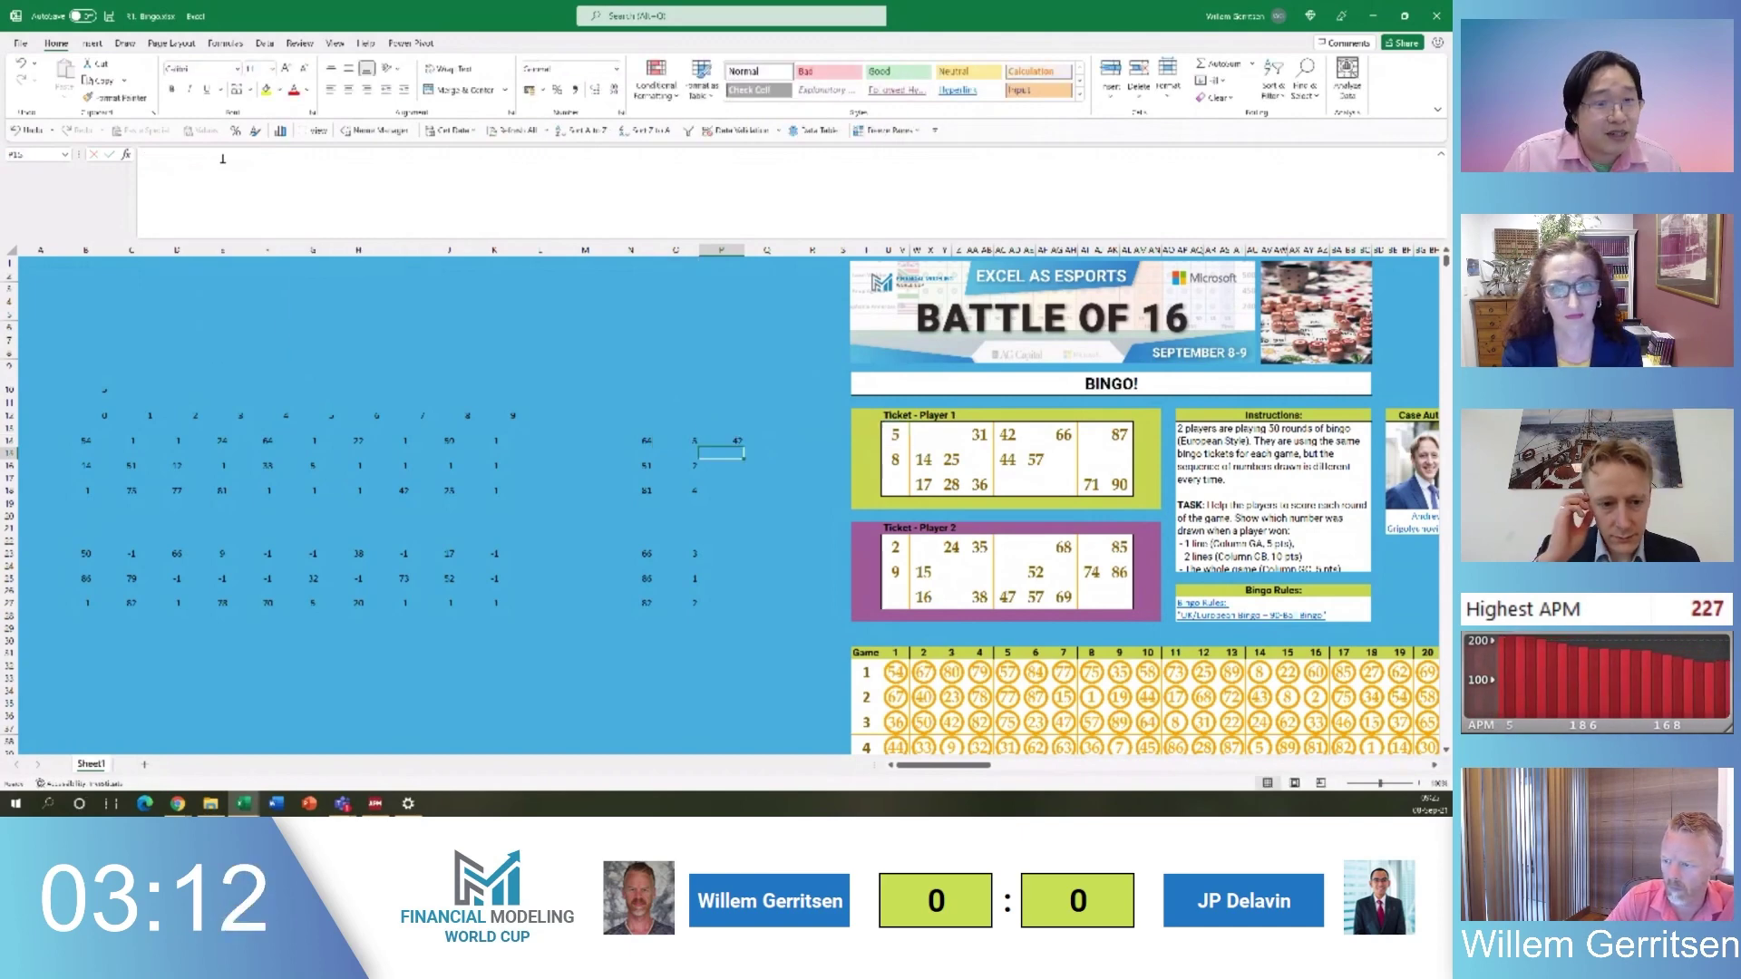
Copy the OFFSET formula from P14 into P16, P18, P23, P25 and P27
key("ctrl+c")
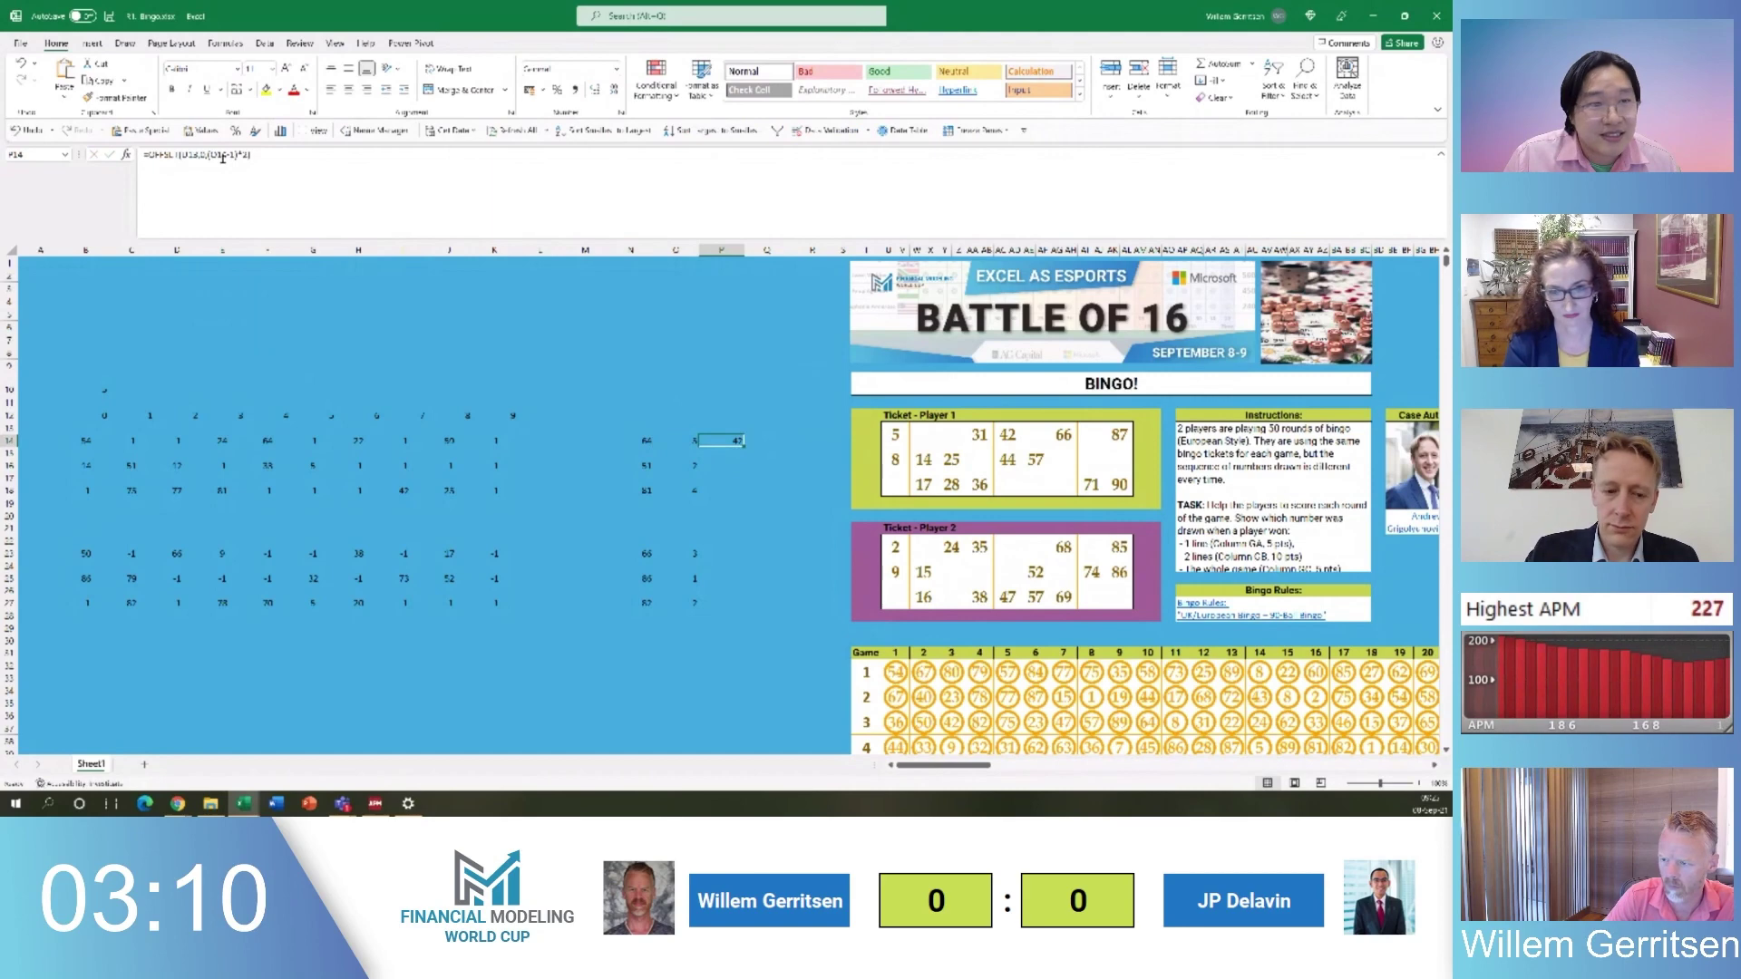
key("ctrl+v")
key("Down")
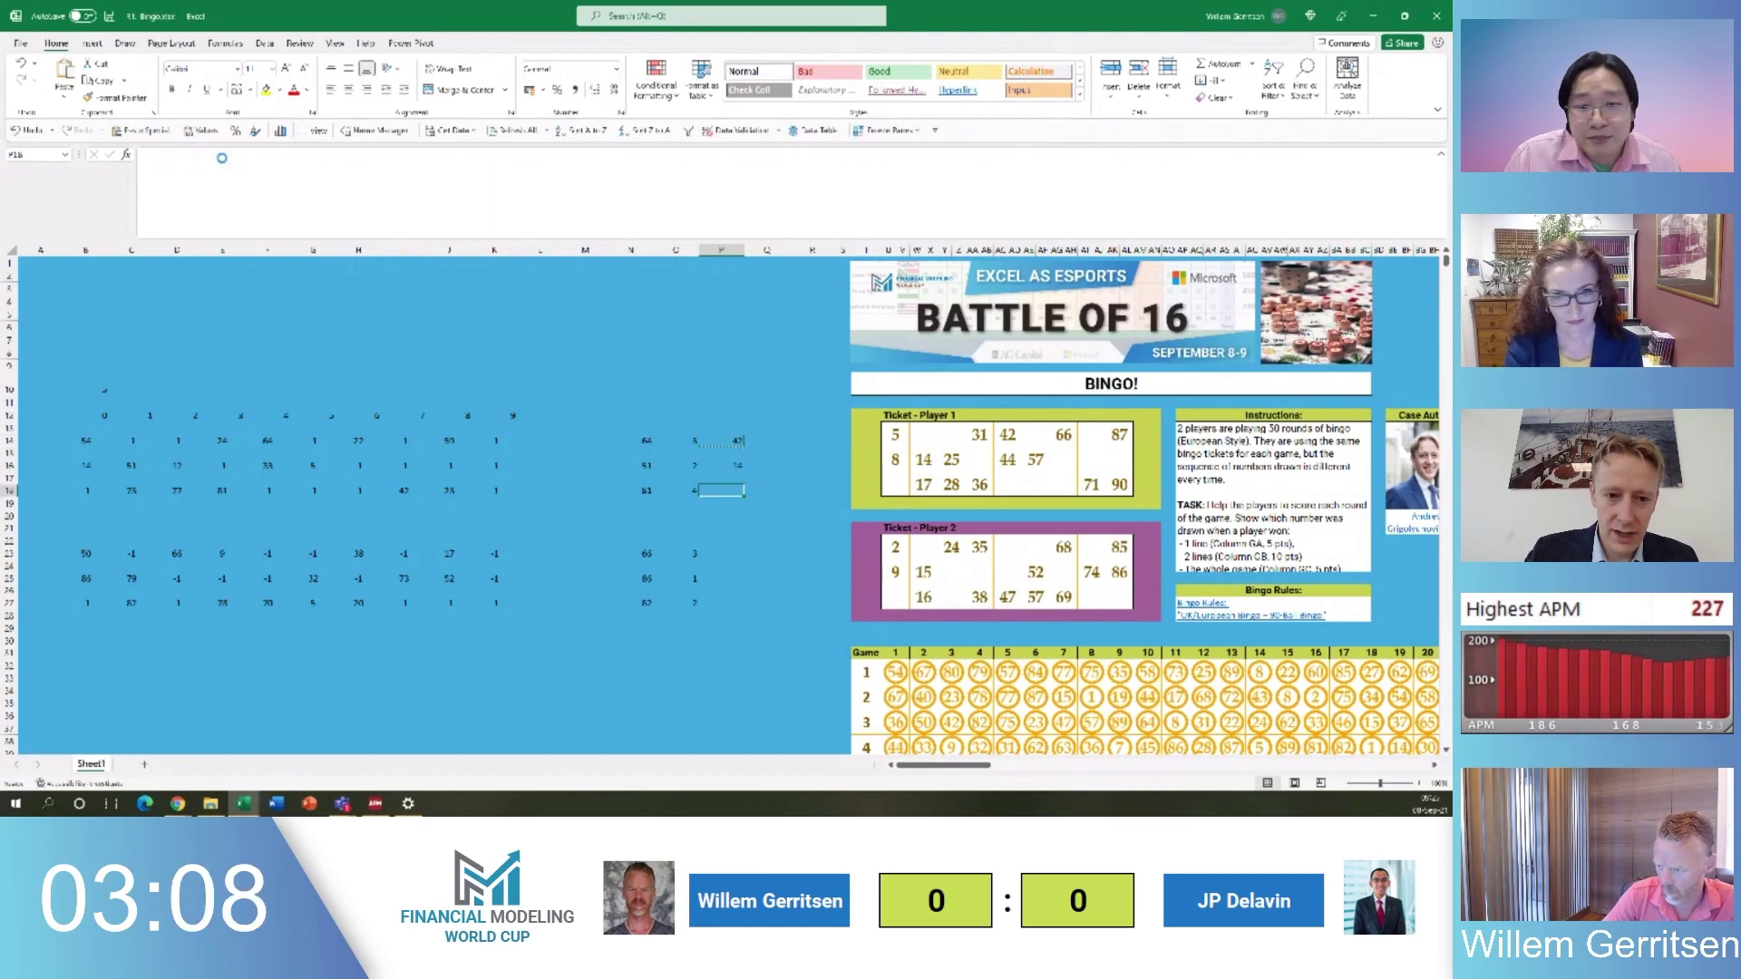
key("ctrl+v")
key("Down")
key("Down")
key("Down")
key("ctrl+v")
key("Down")
key("ctrl+v")
key("Down")
key("Down")
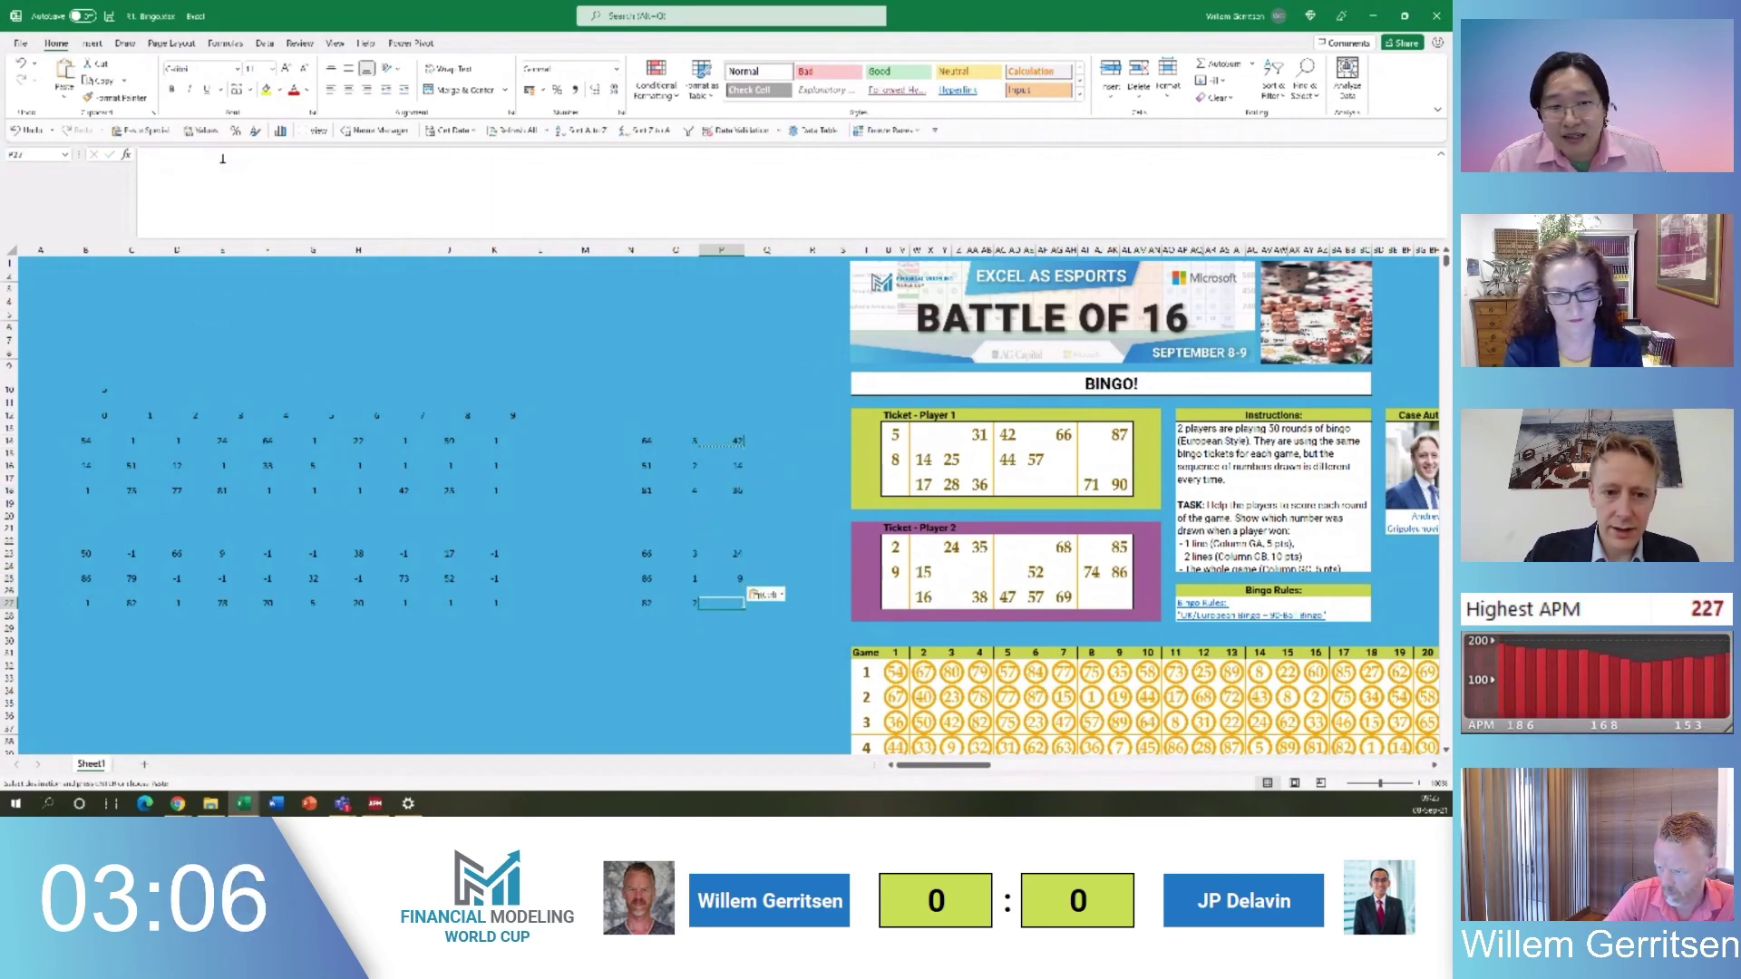
key("ctrl+v")
key("Up")
key("Up")
key("Escape")
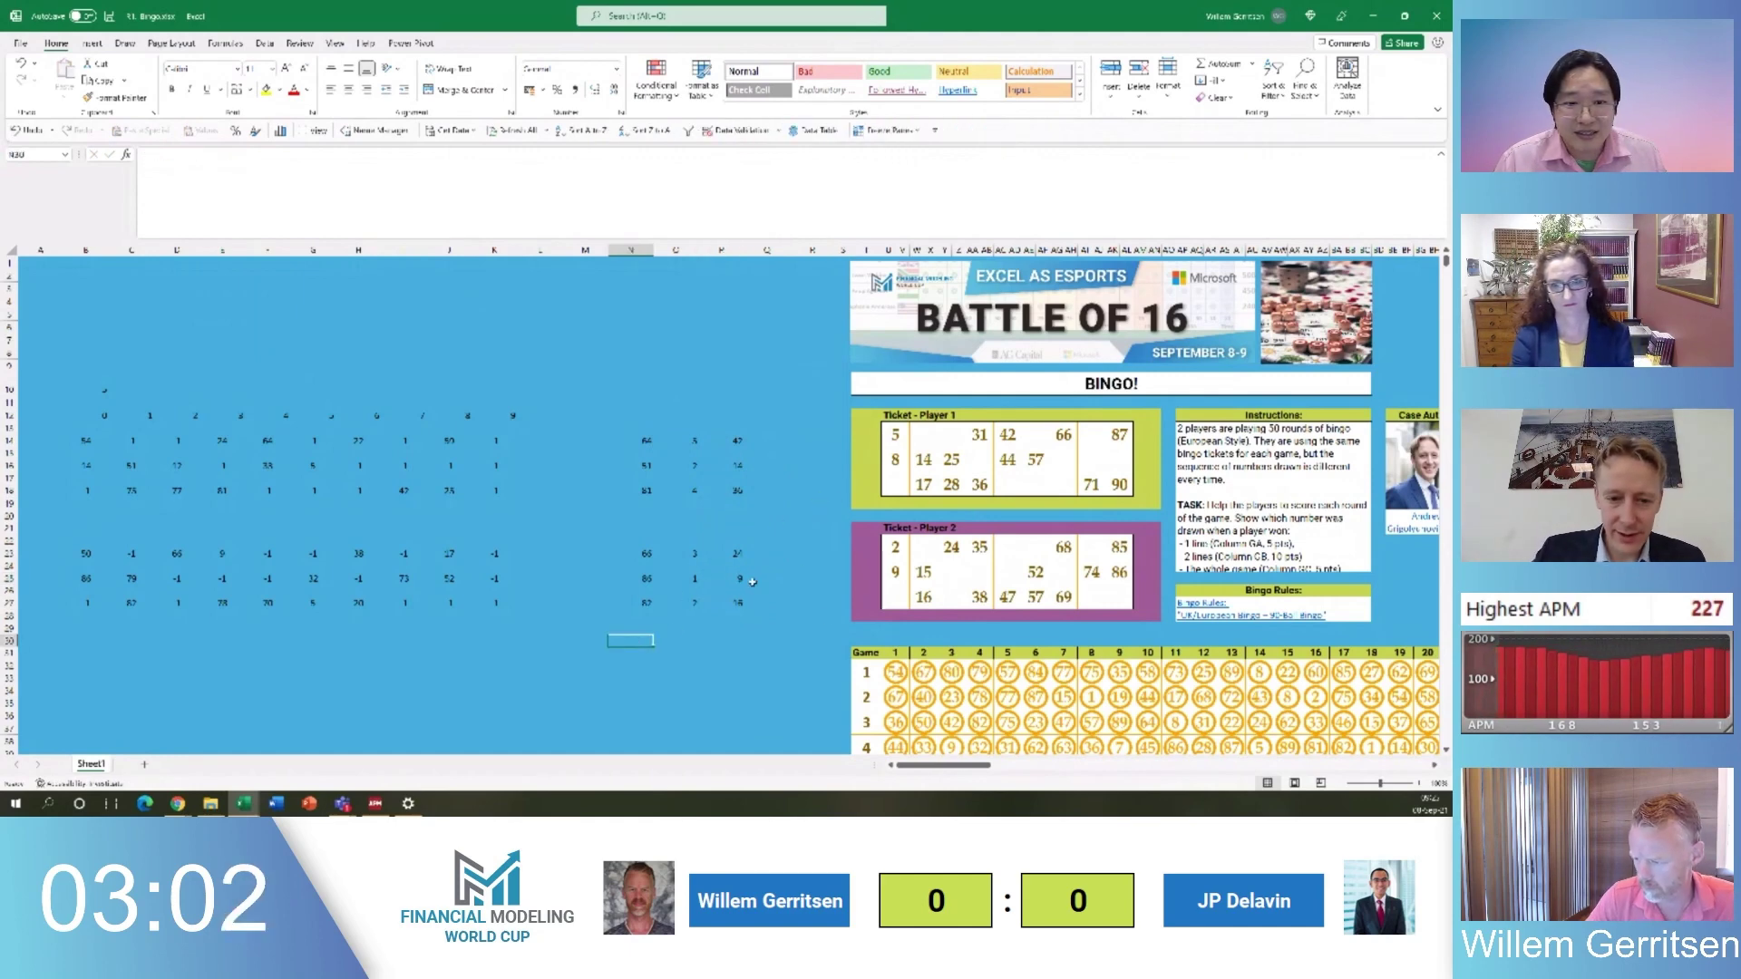
Check the ticket numbers in column P, copy player 2's second-line number from P25, and switch to the browser
key("ctrl+c")
key("Escape")
left_click(720, 441)
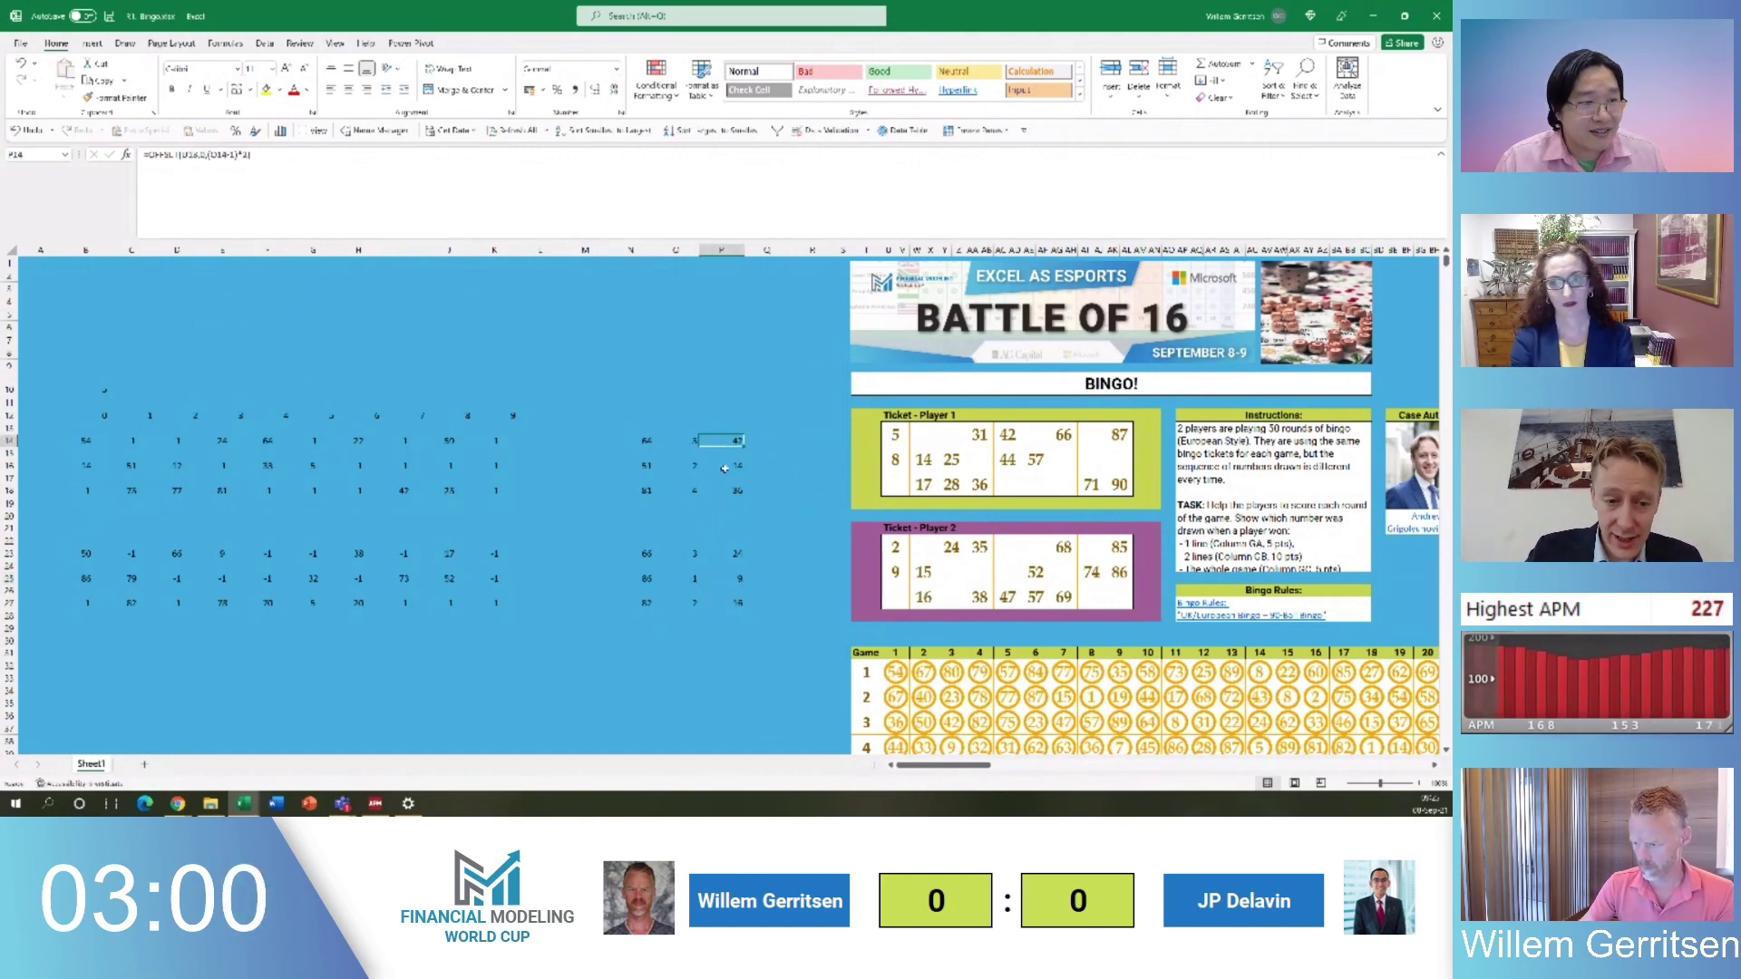
left_click(736, 492)
left_click(731, 582)
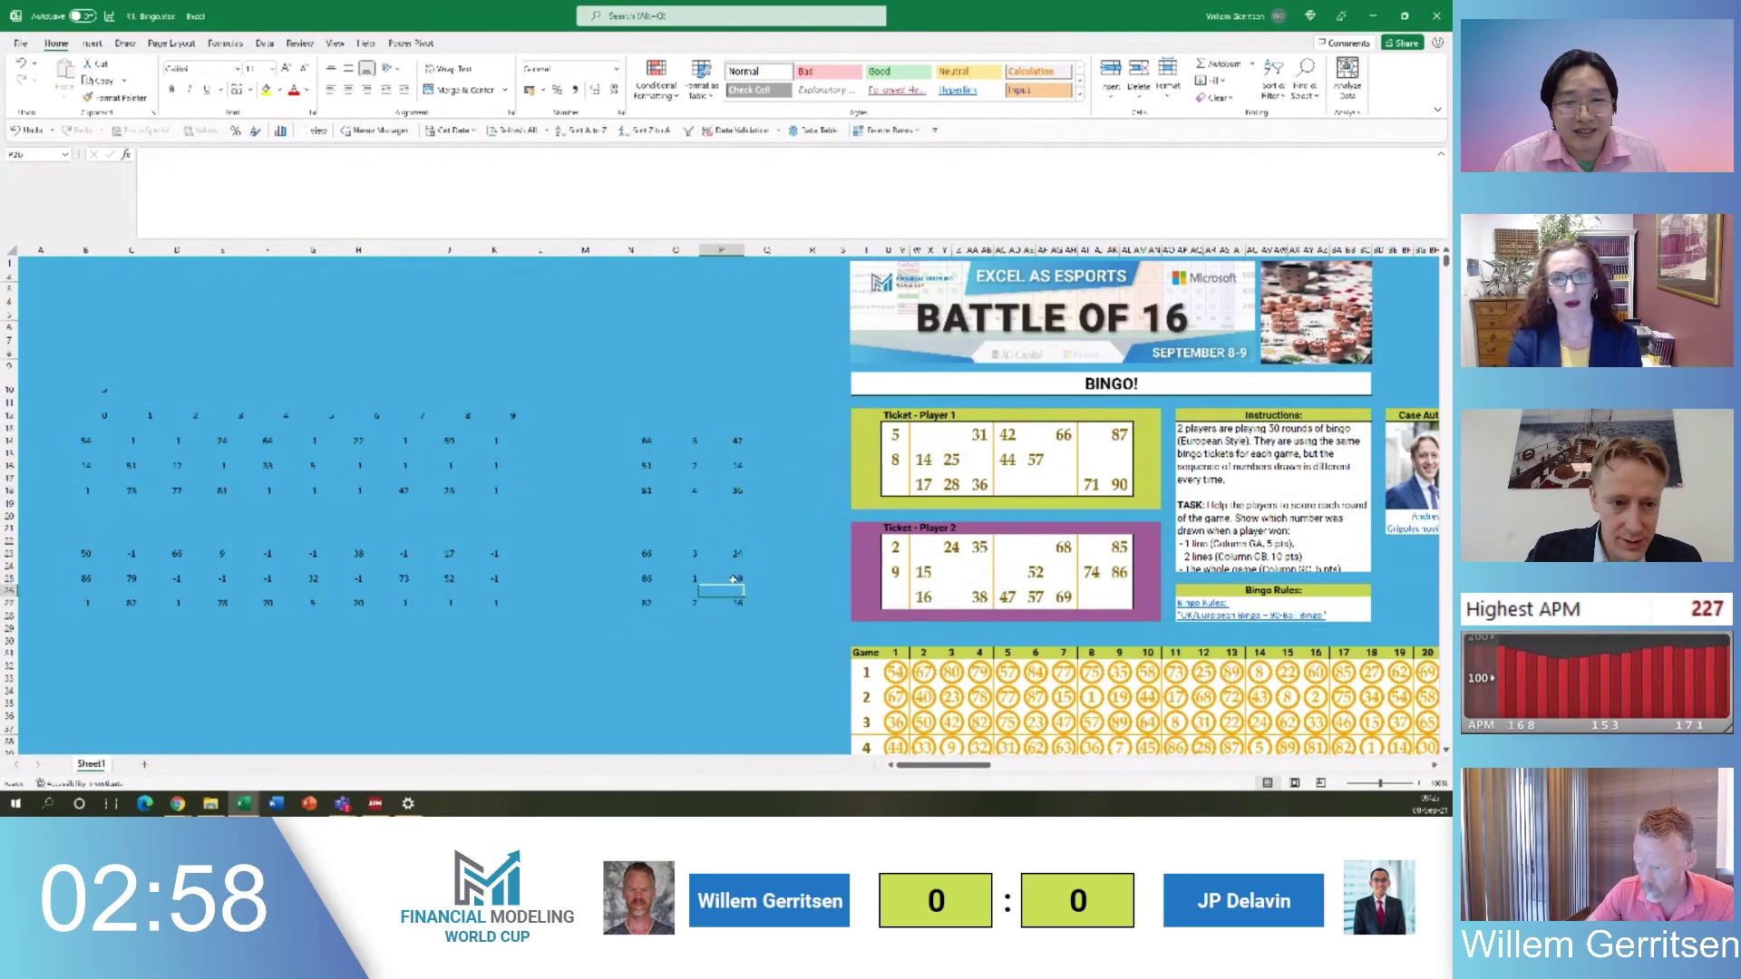
key("ctrl+c")
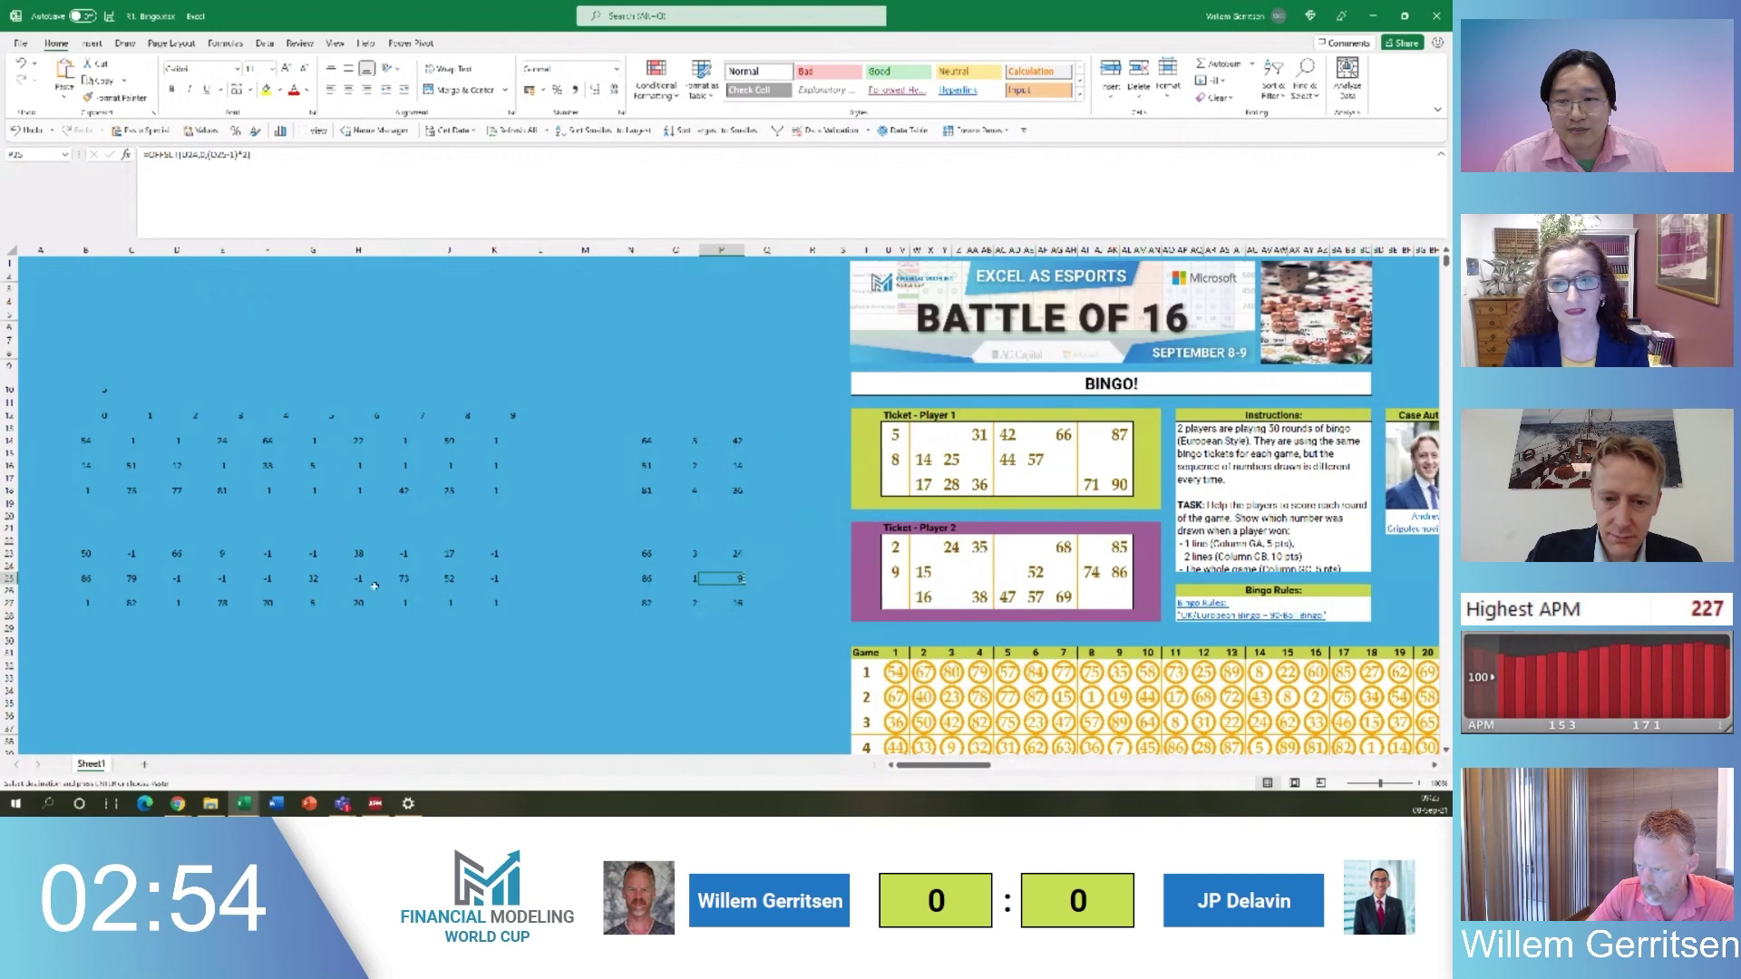
key("alt+Tab")
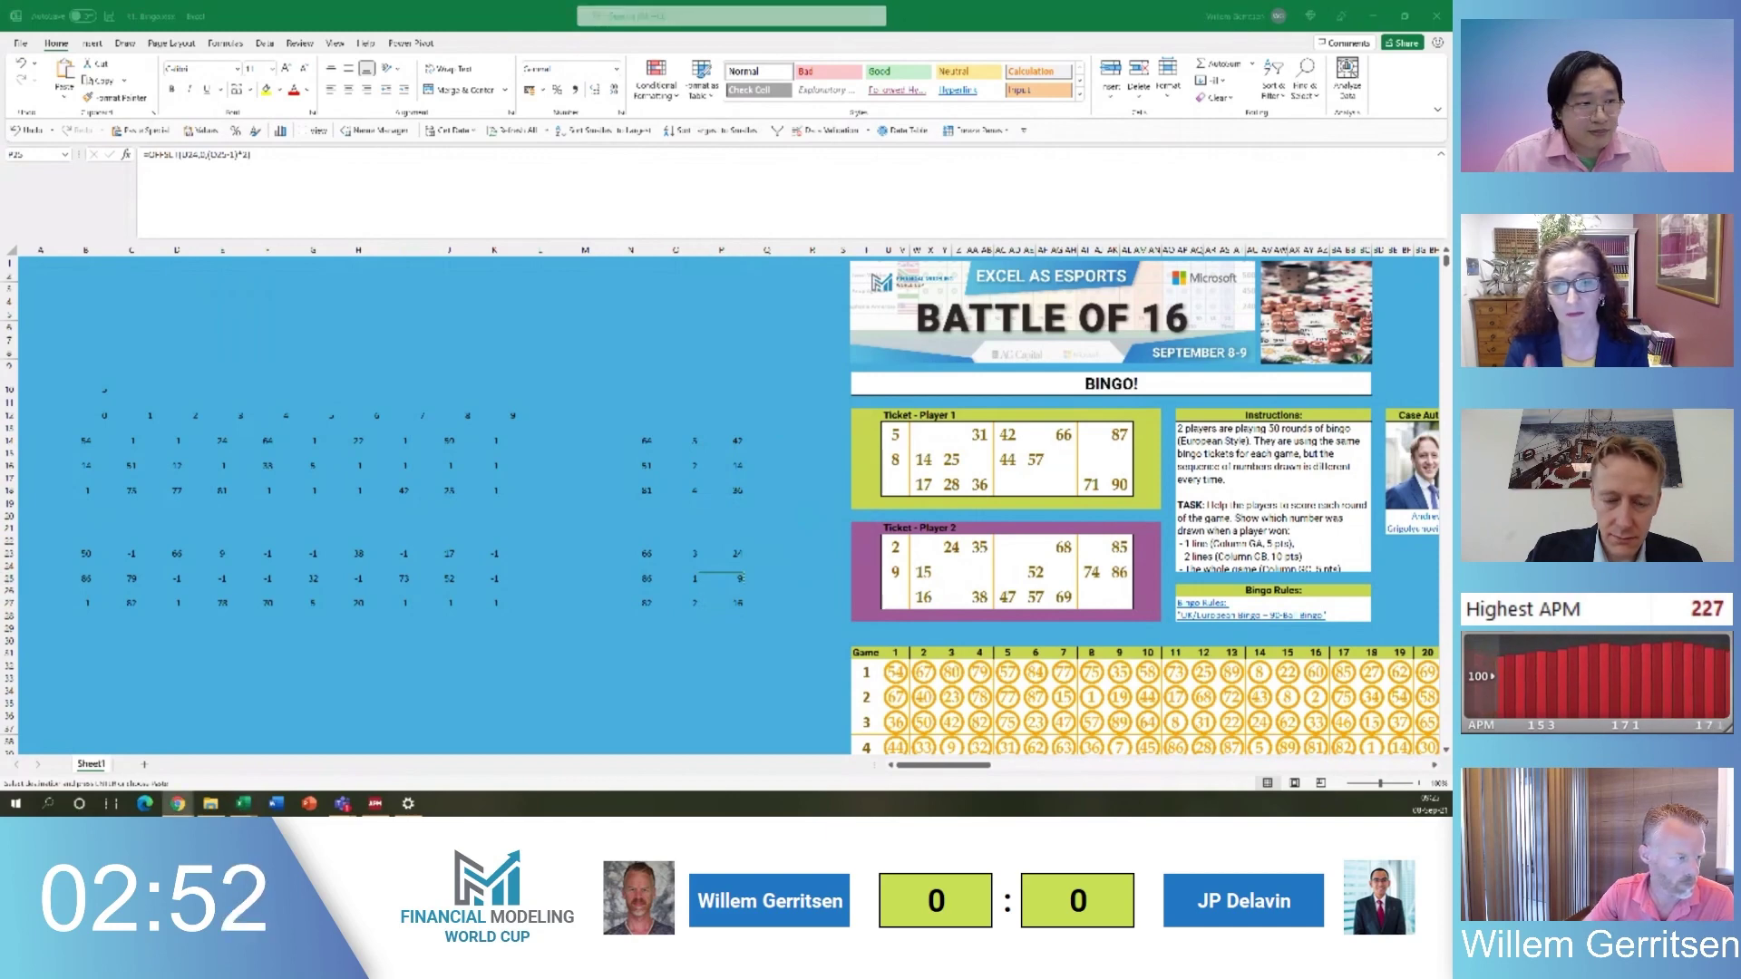
Return to the workbook, copy player 1's second-line number from P16, and switch to the browser again
left_click(734, 581)
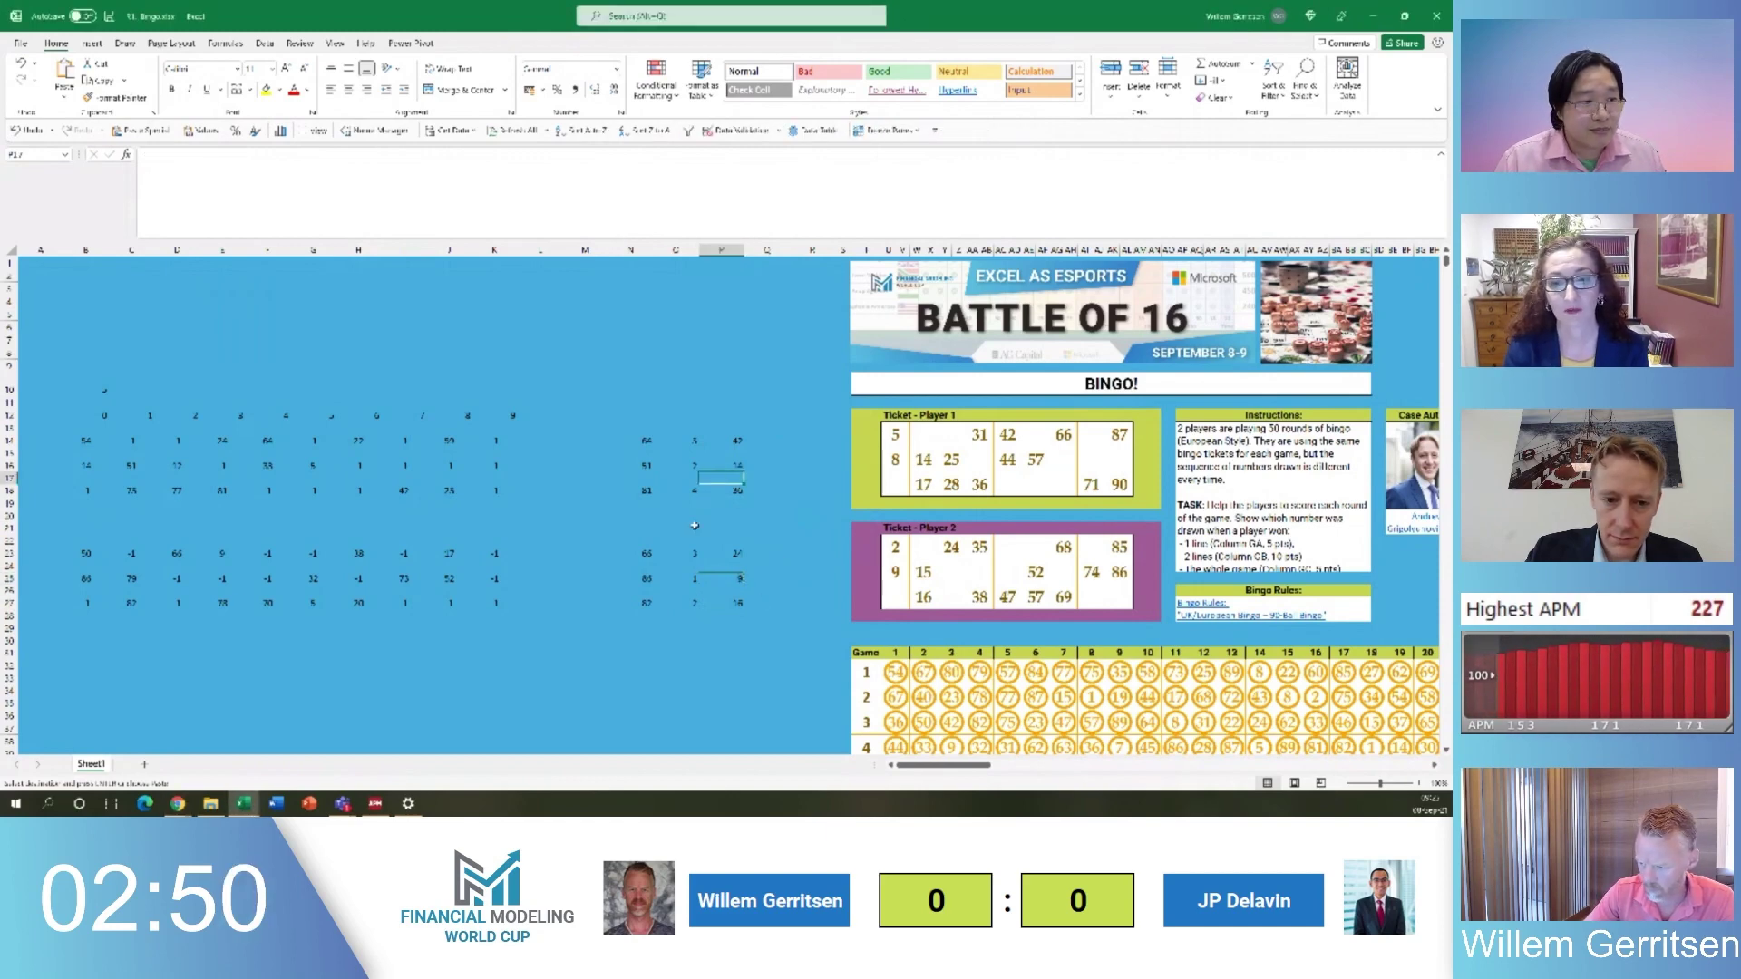
key("Left")
key("Left")
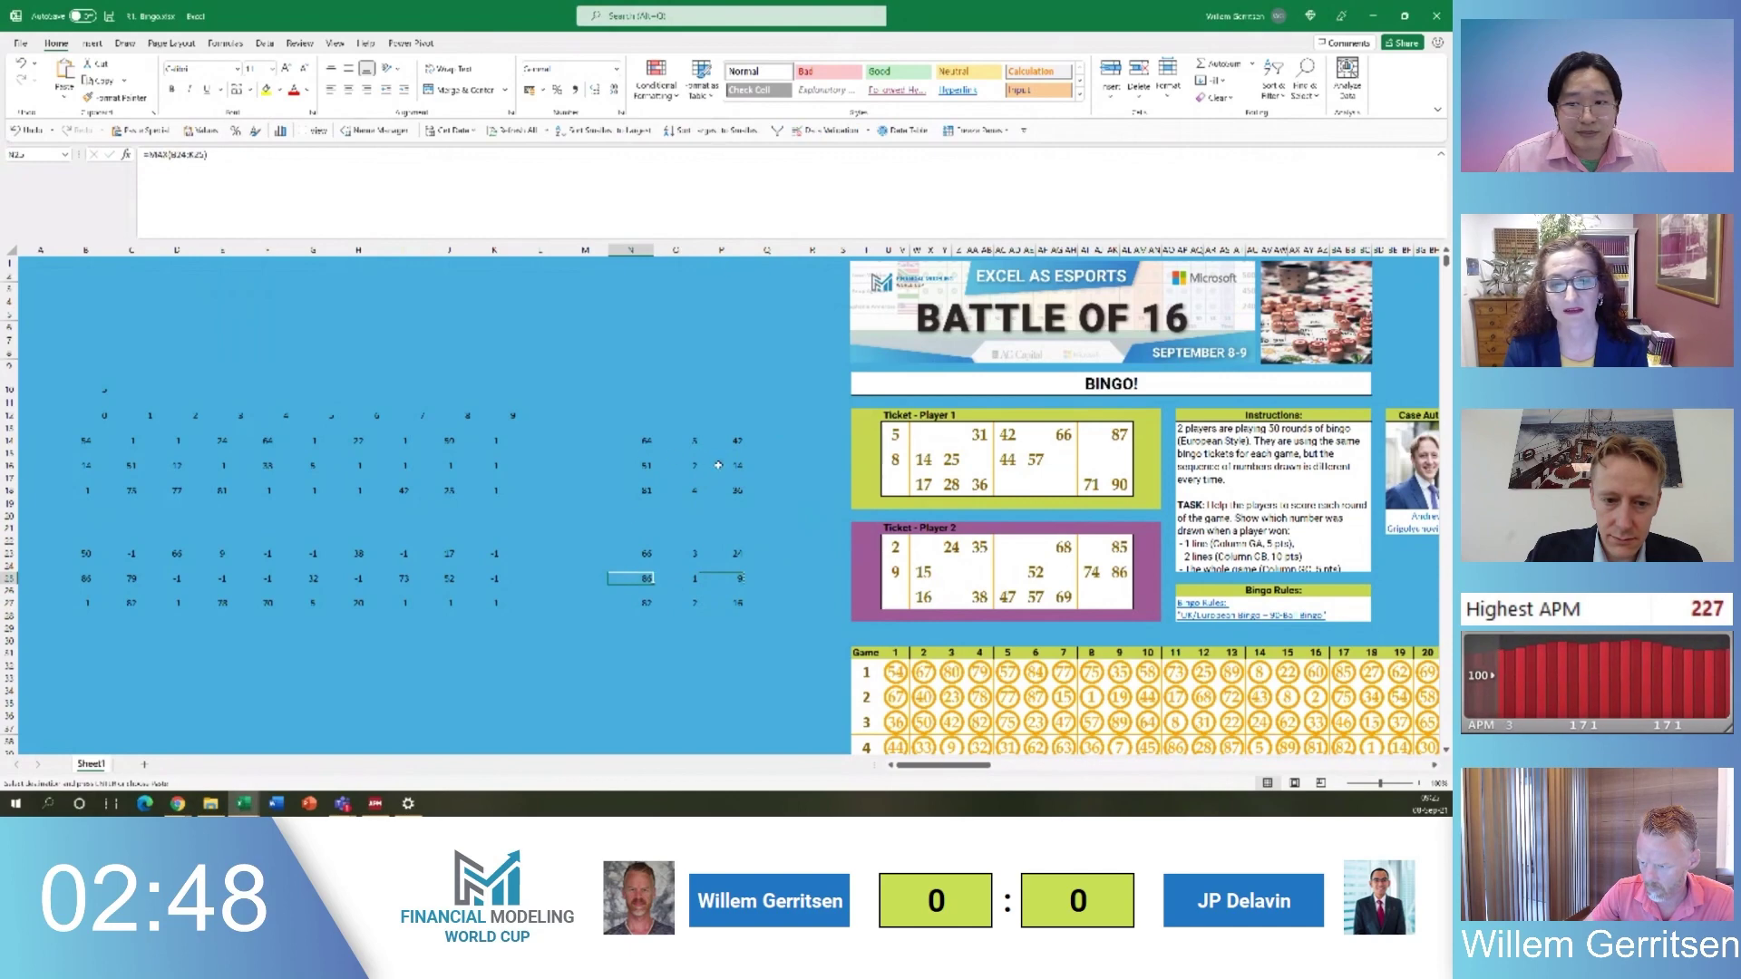
left_click(718, 465)
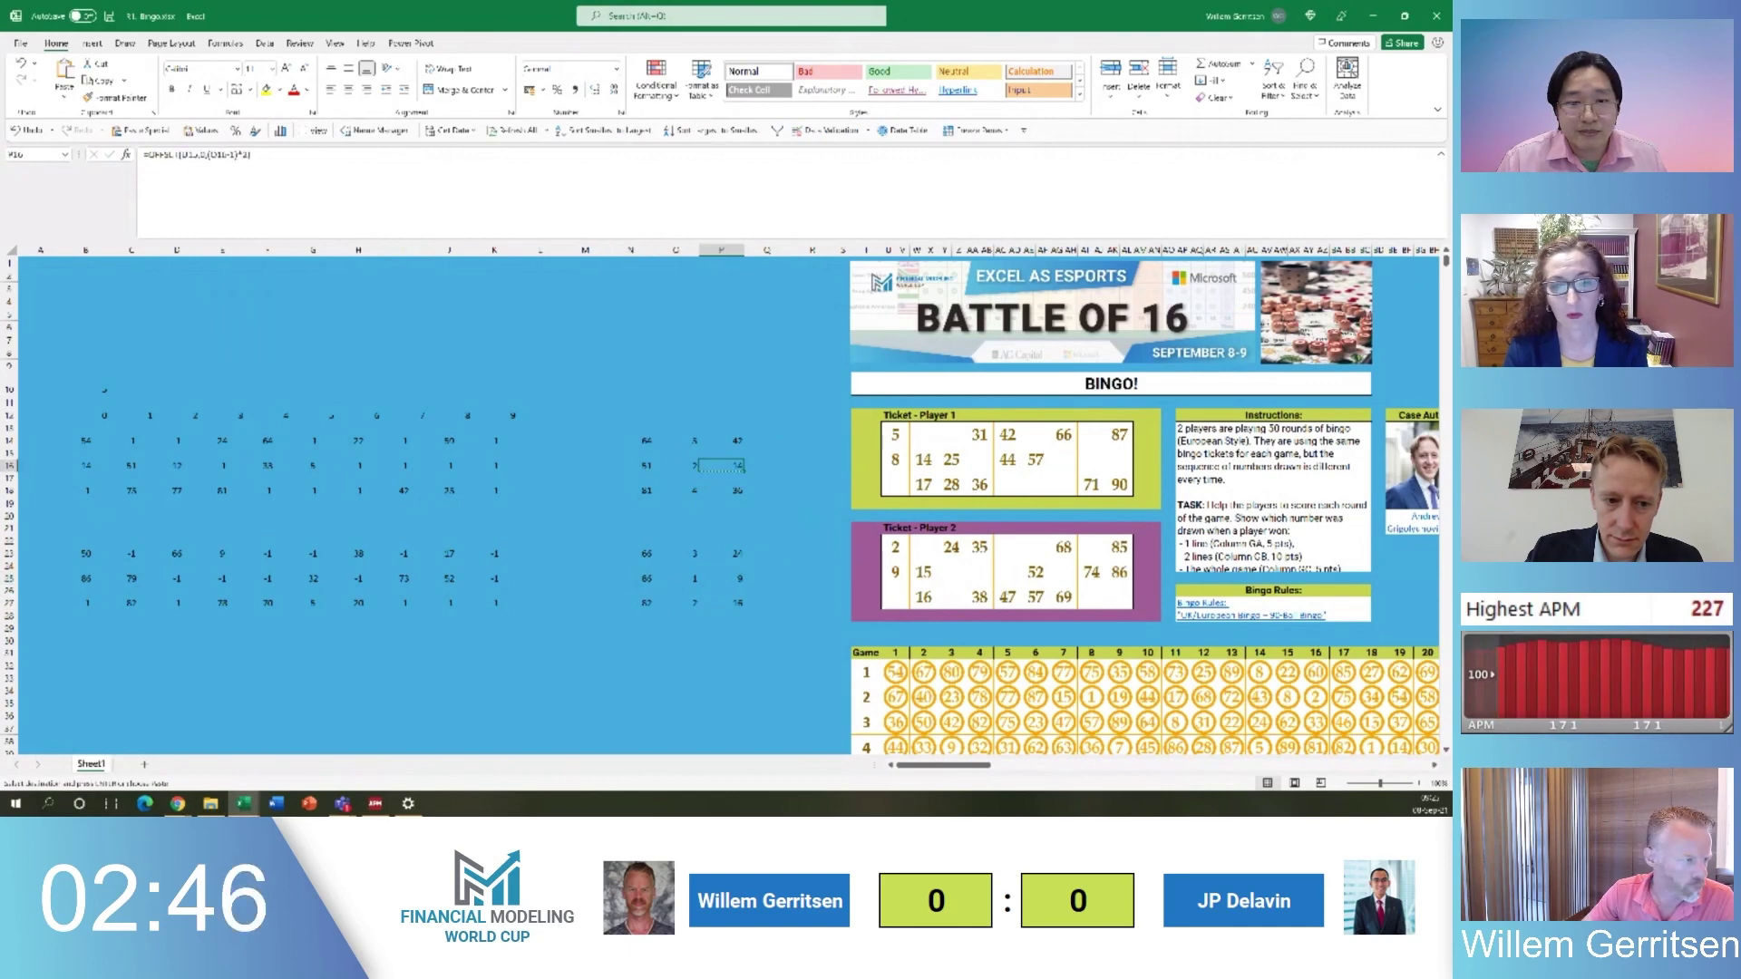
key("alt+Tab")
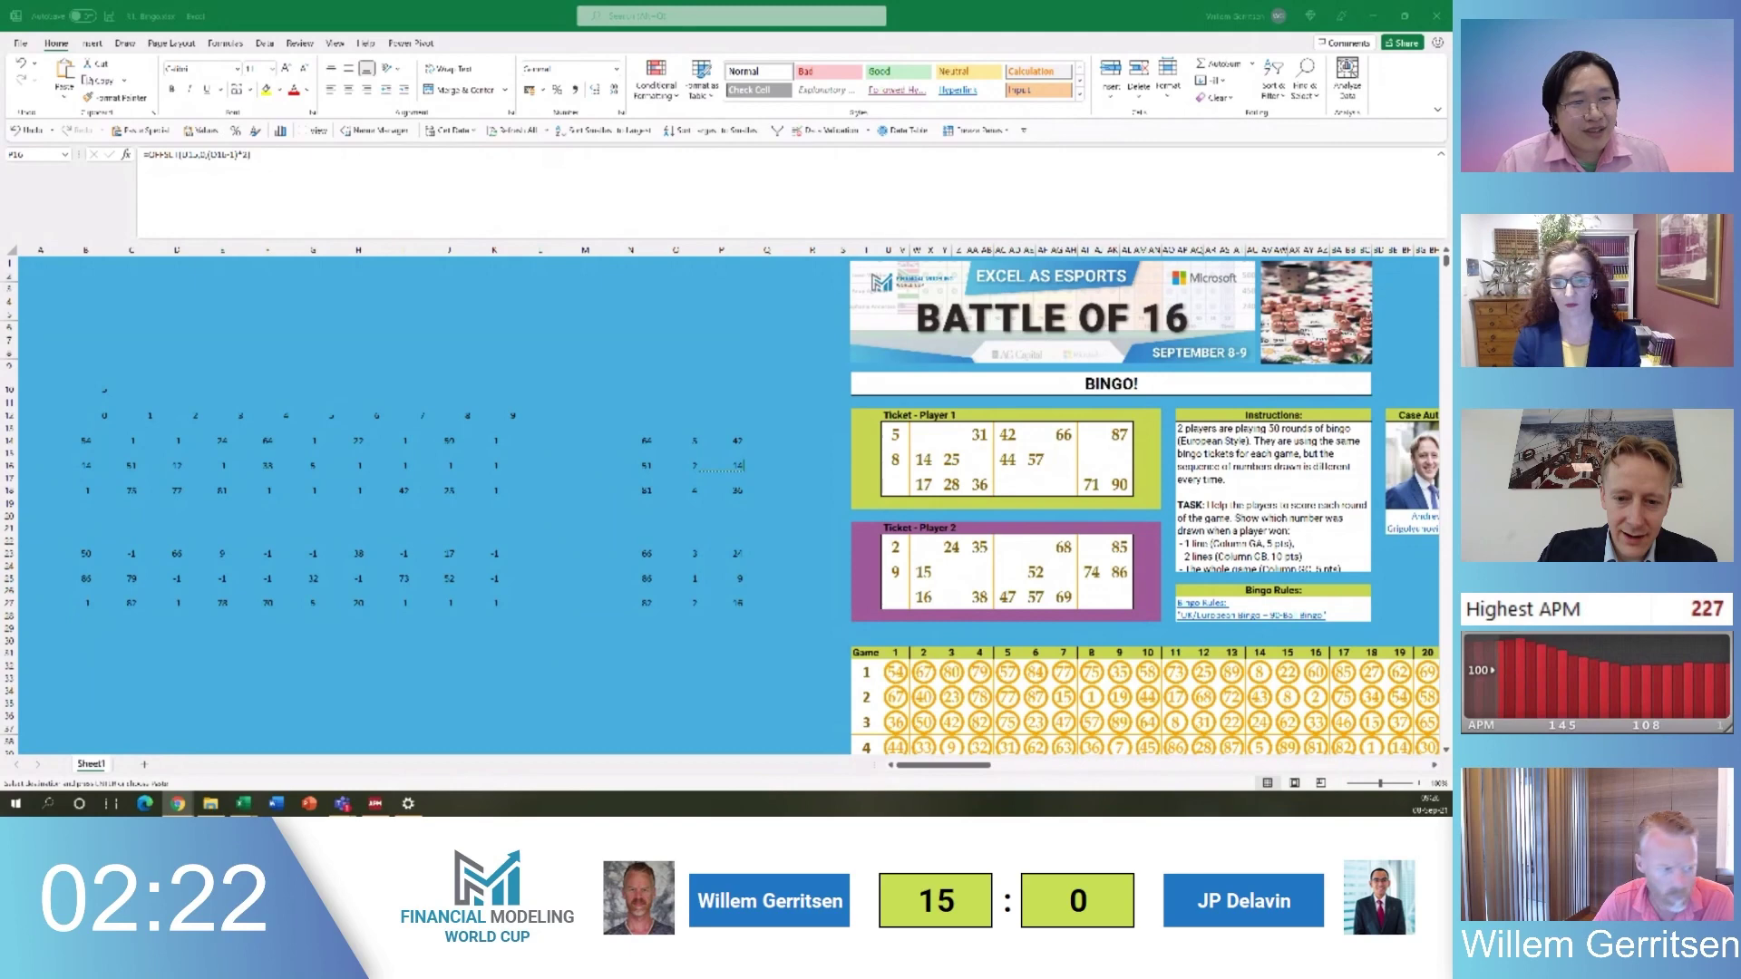
Return to the workbook and select the empty cell N12 above player 1's line results
left_click(808, 388)
left_click(657, 385)
key("Left")
key("Down")
key("Down")
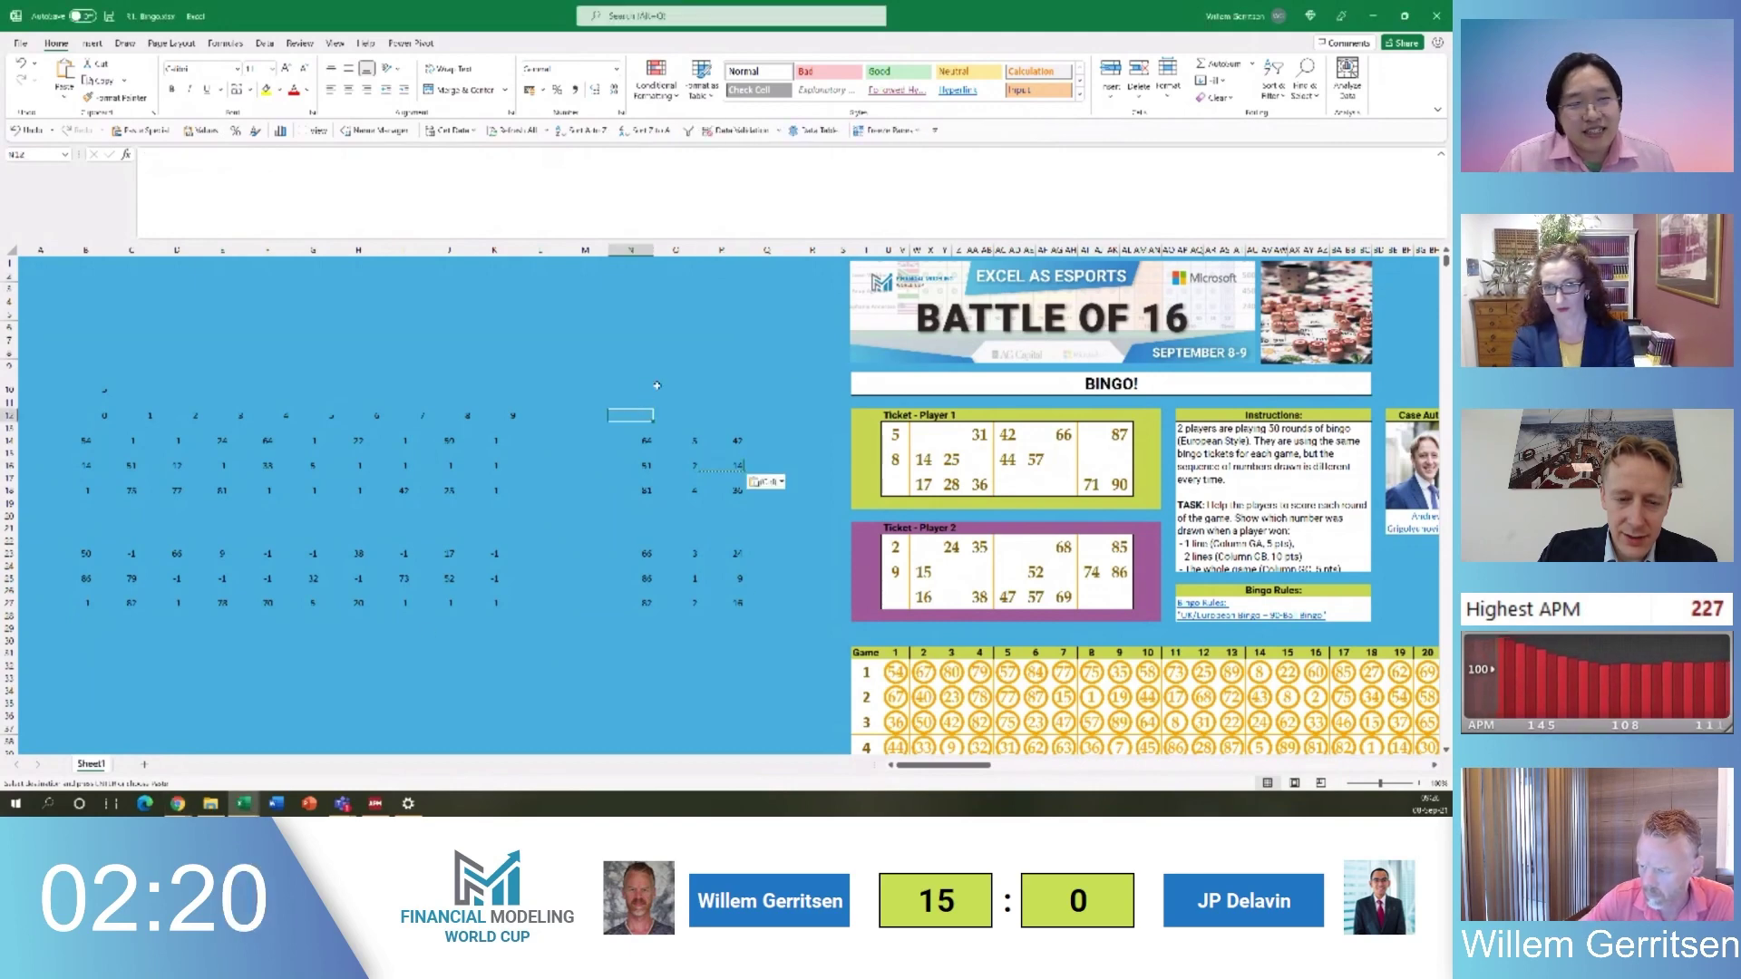
type("=min(")
key("Down")
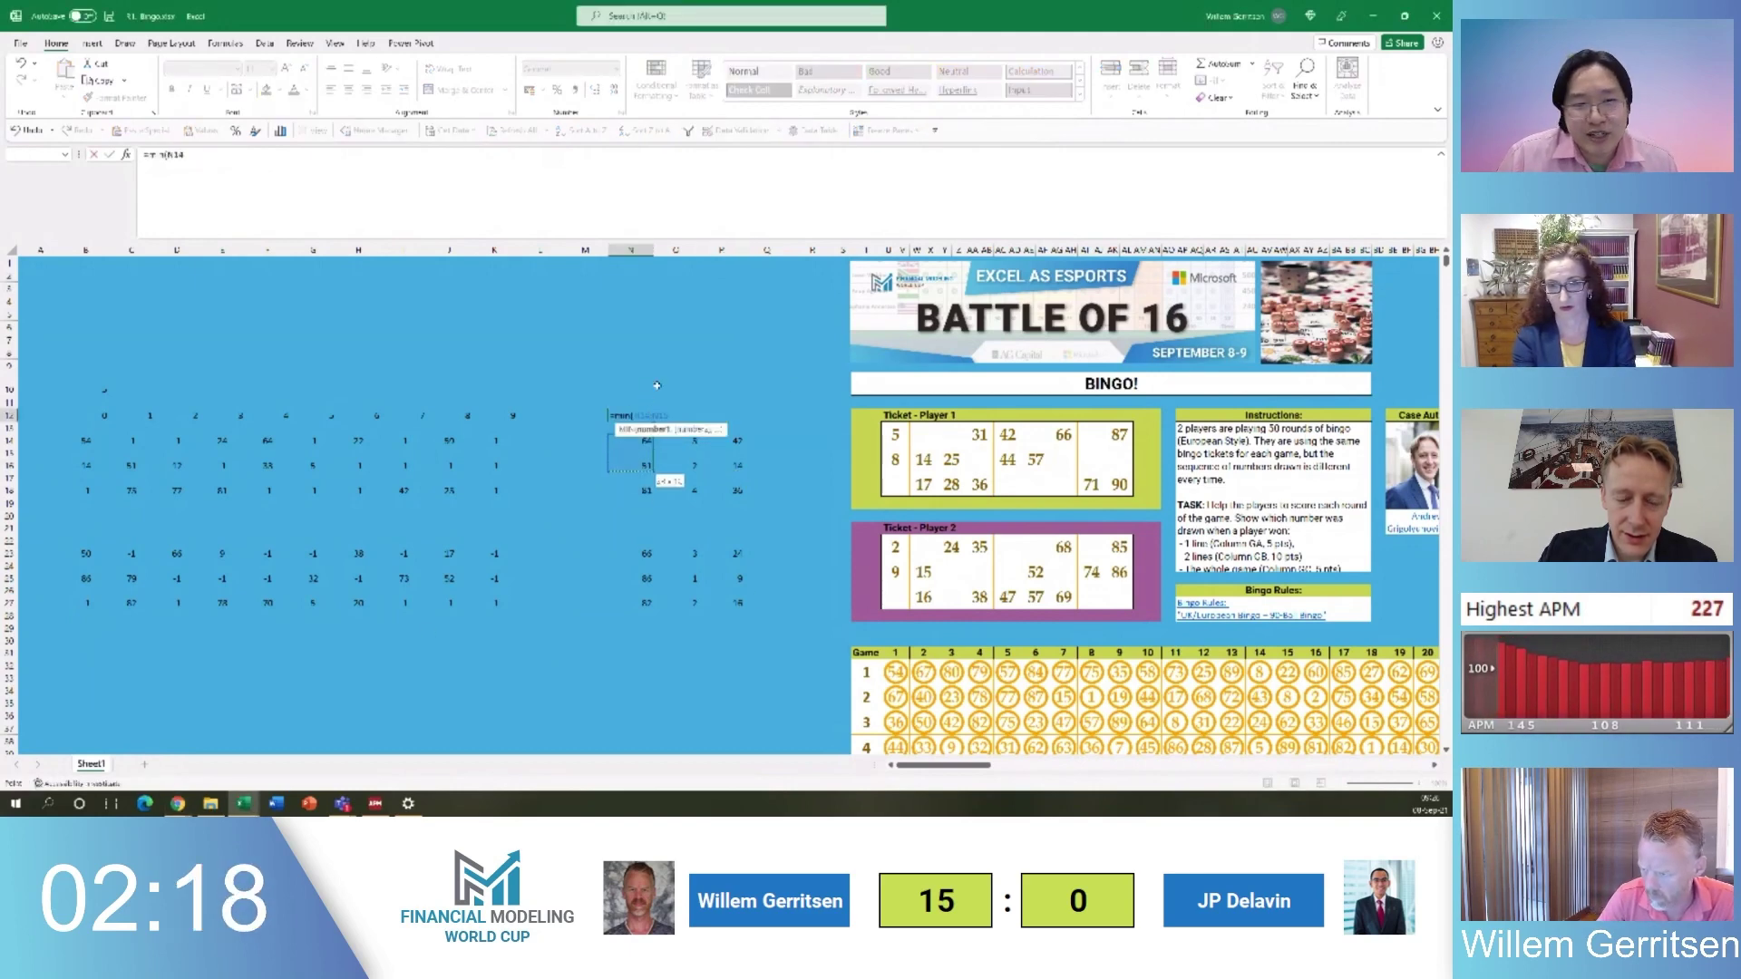
key("Escape")
Enter a MAX formula in N12 over player 1's three line results, N14:N18
type("=")
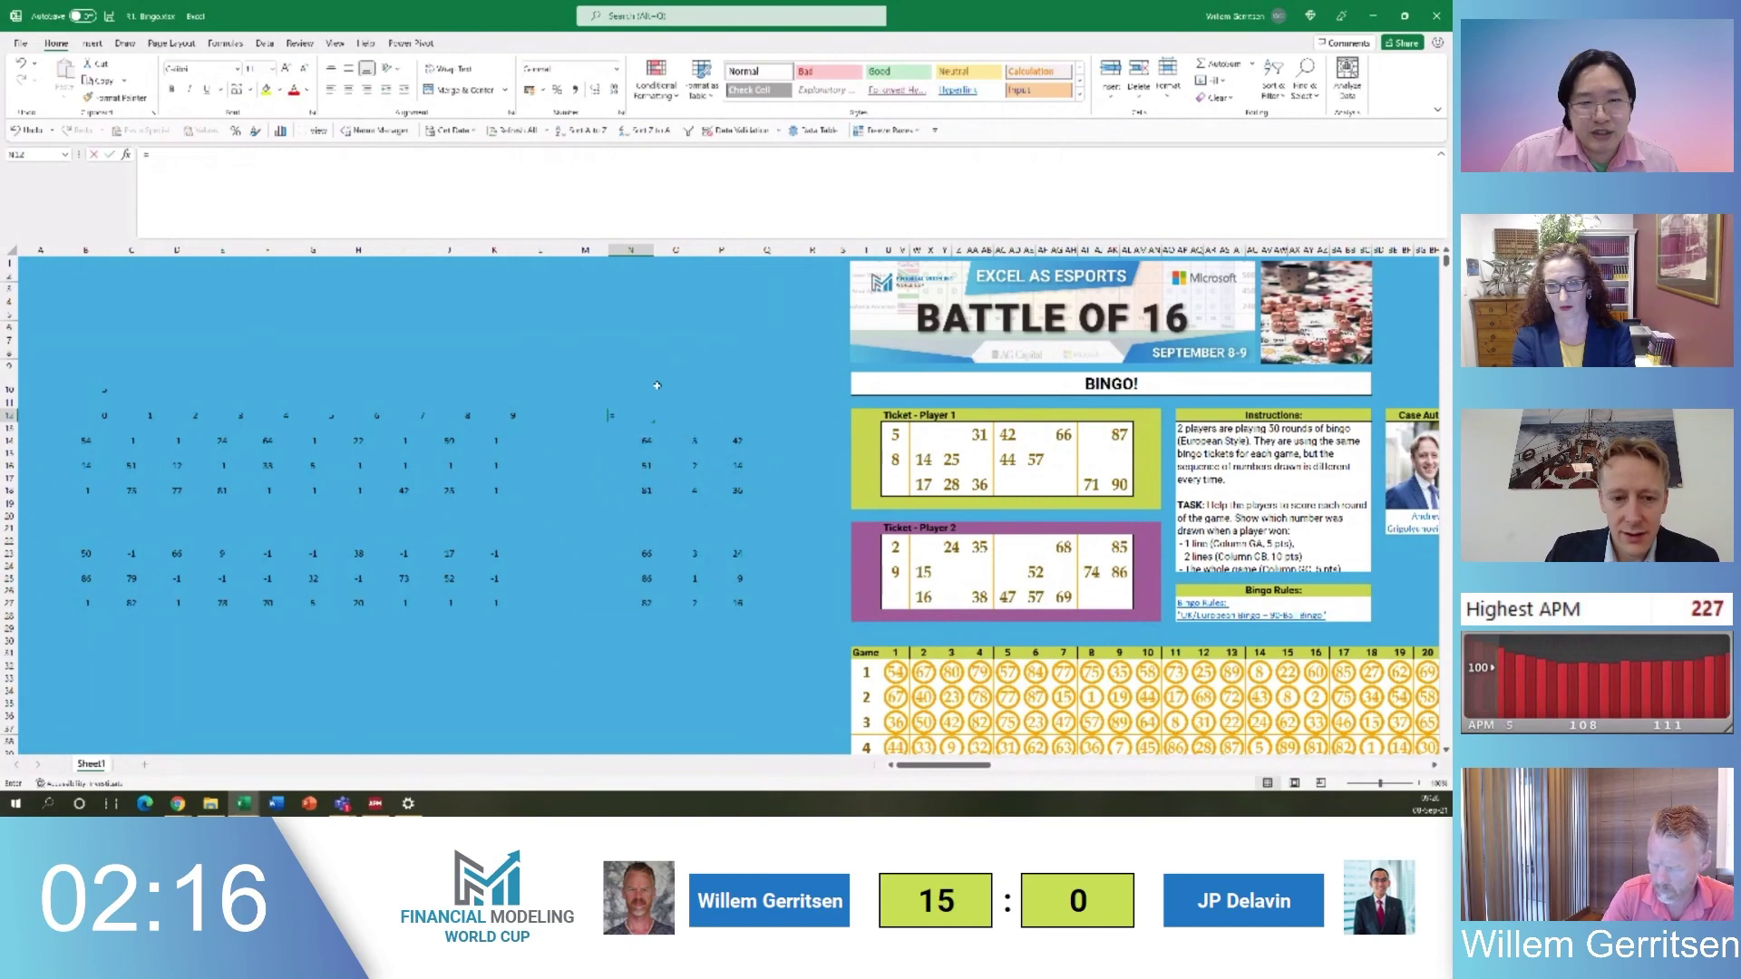
type("max(")
key("Down")
key("Down")
key("shift+Down")
key("shift+Down")
key("shift+Down")
key("shift+Down")
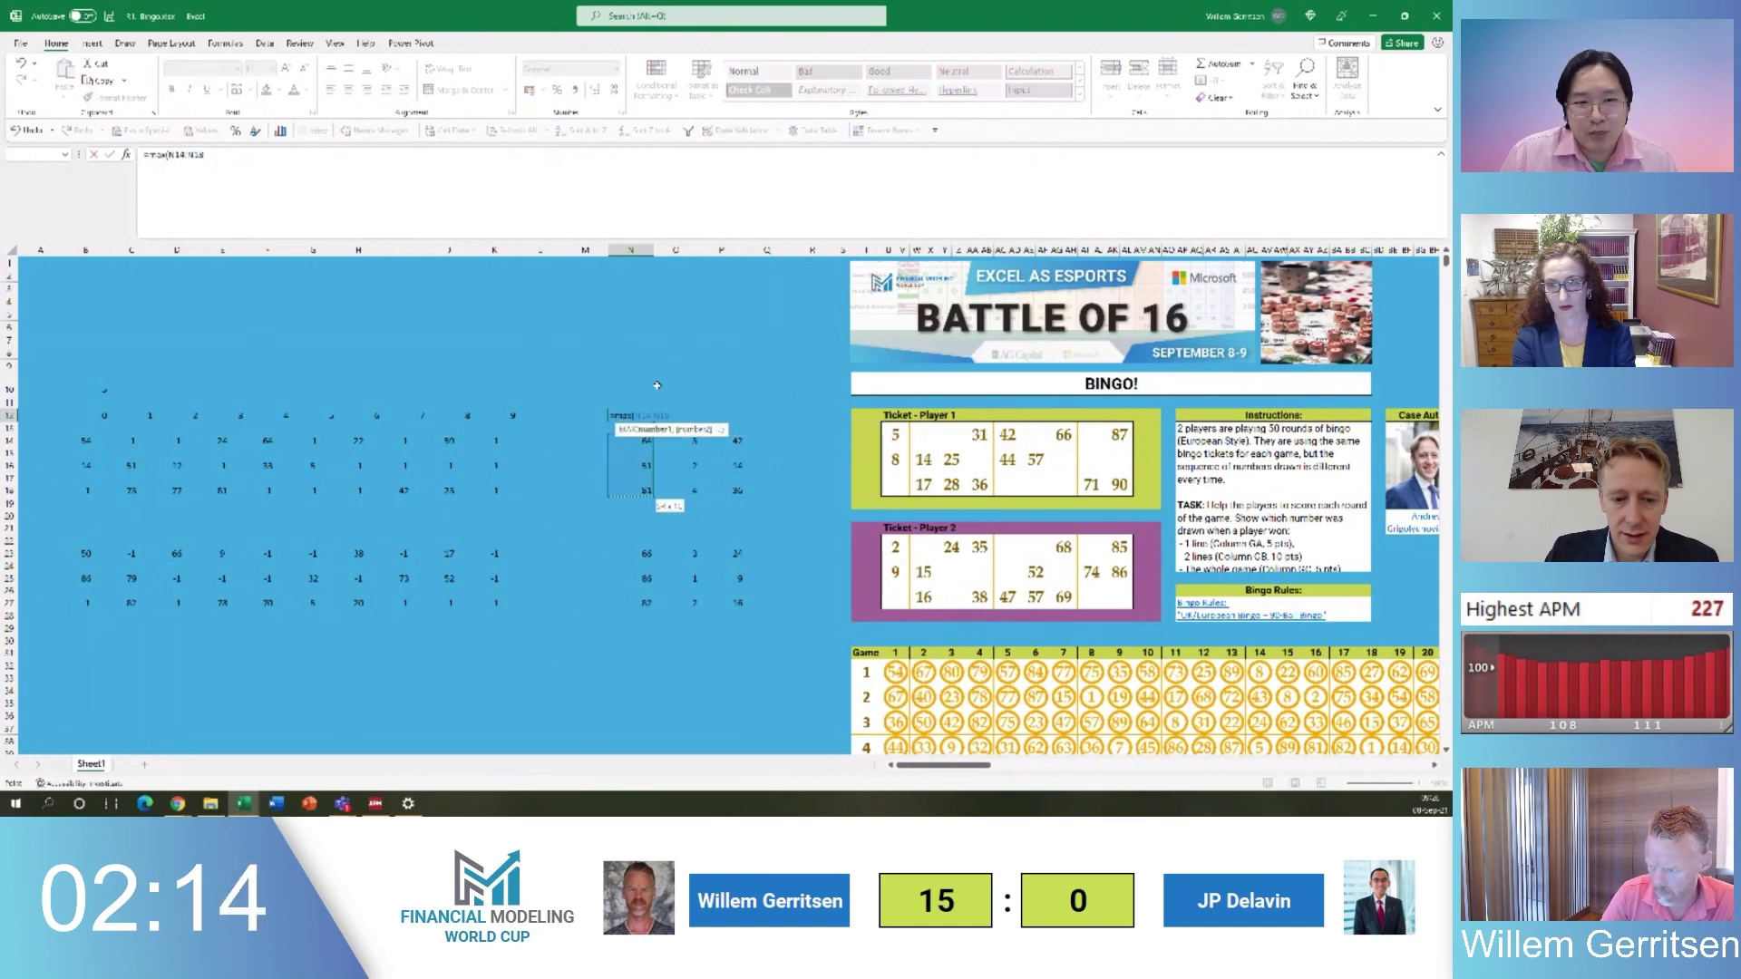
key("Return")
Enter a MAX formula in N21 over player 2's three line results, N23:N27
key("Down")
key("Down")
key("Down")
key("Down")
key("Down")
key("Down")
key("Down")
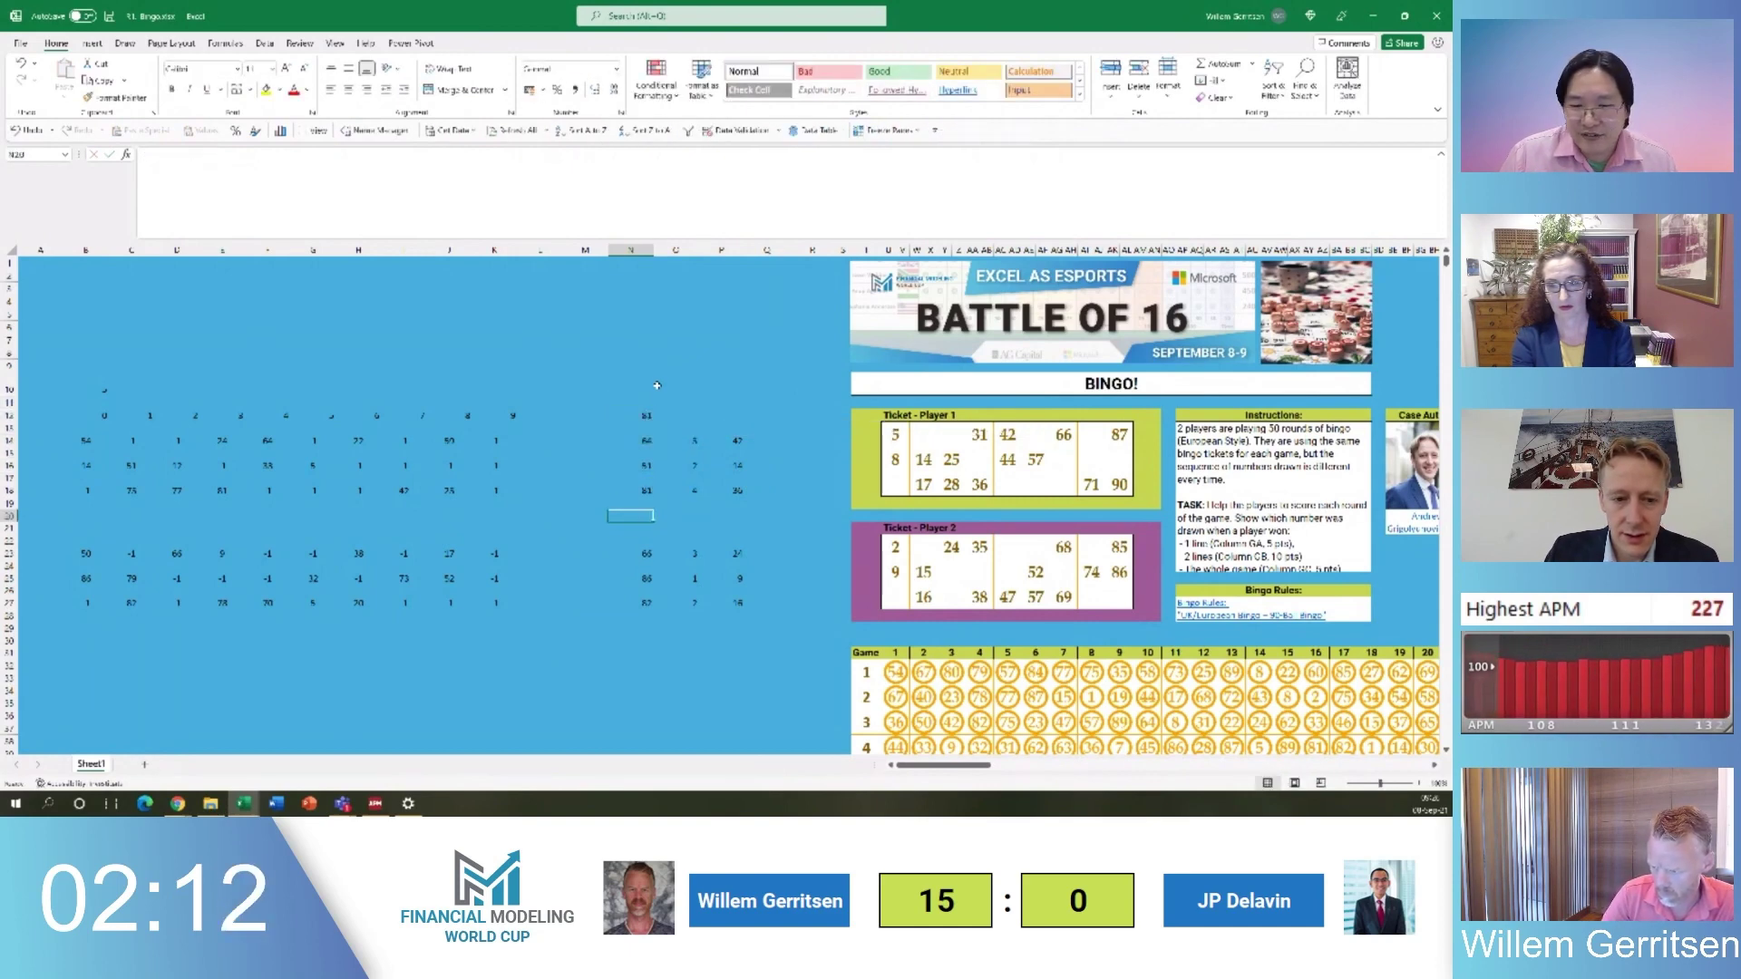
key("Down")
type("=max(")
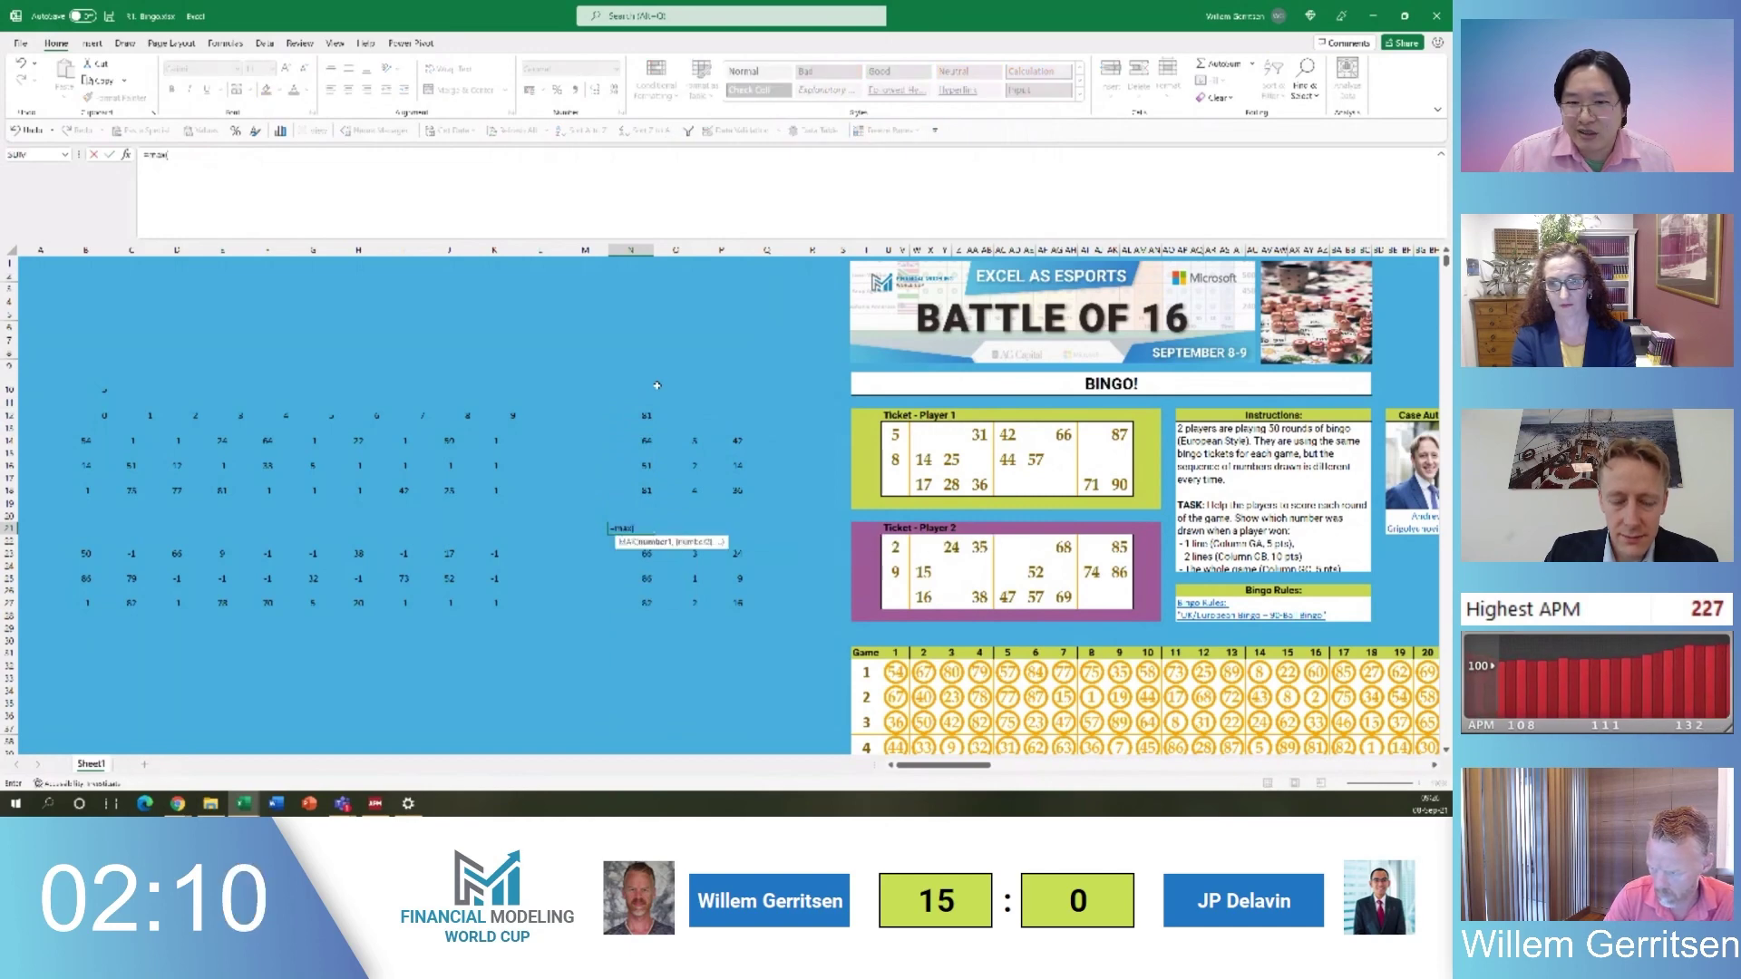
key("Down")
key("Down")
key("Return")
Enter =MIN(N12,N21) in N30 to find the earliest draw completing a whole ticket
key("Down")
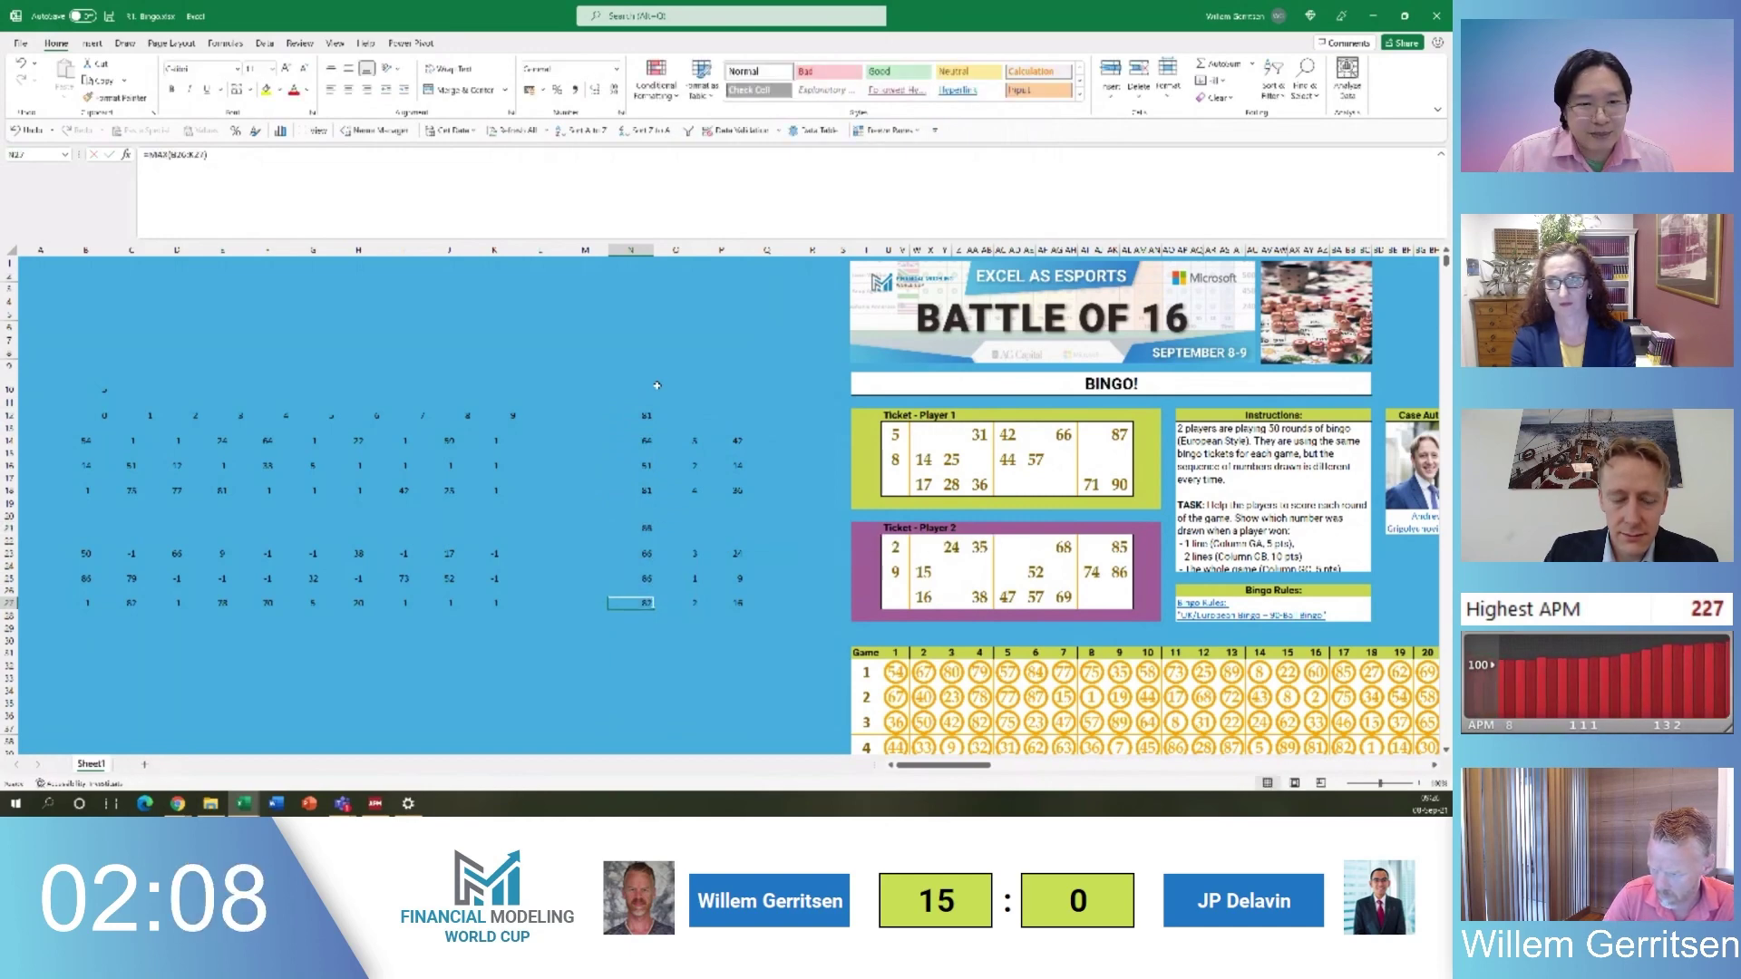
key("Down")
key("Down")
key("Down")
type("=min(")
key("Up")
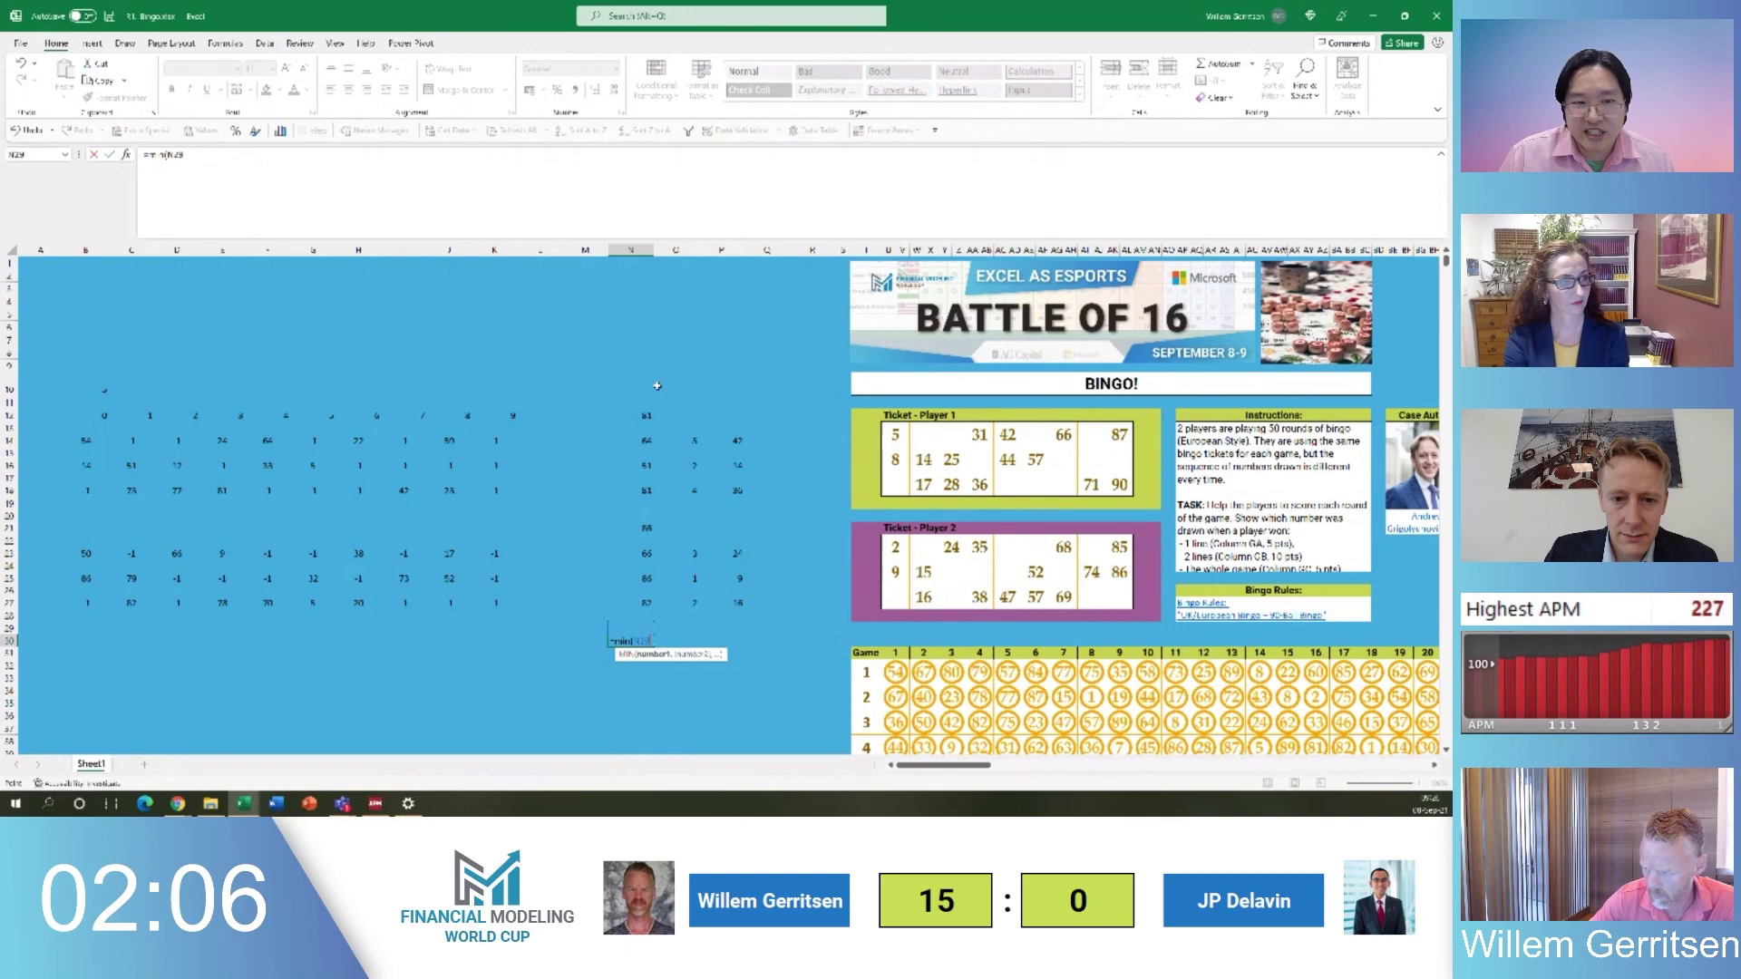
left_click(643, 415)
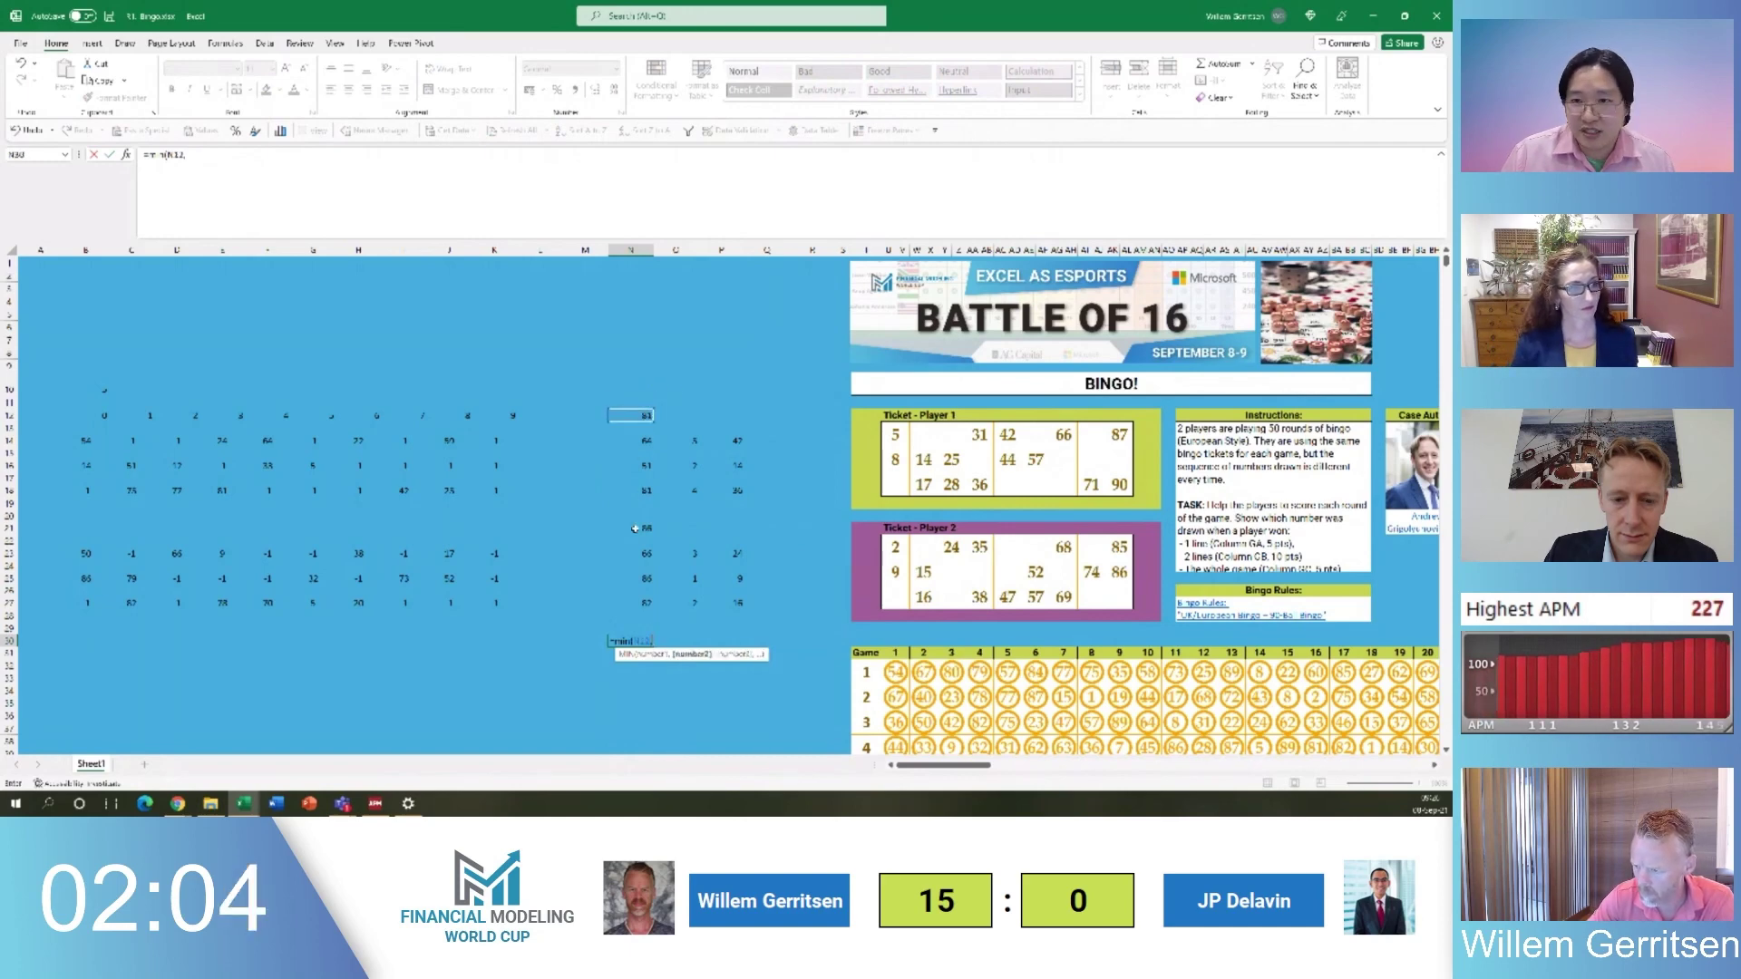
left_click(635, 527)
key("ctrl+Return")
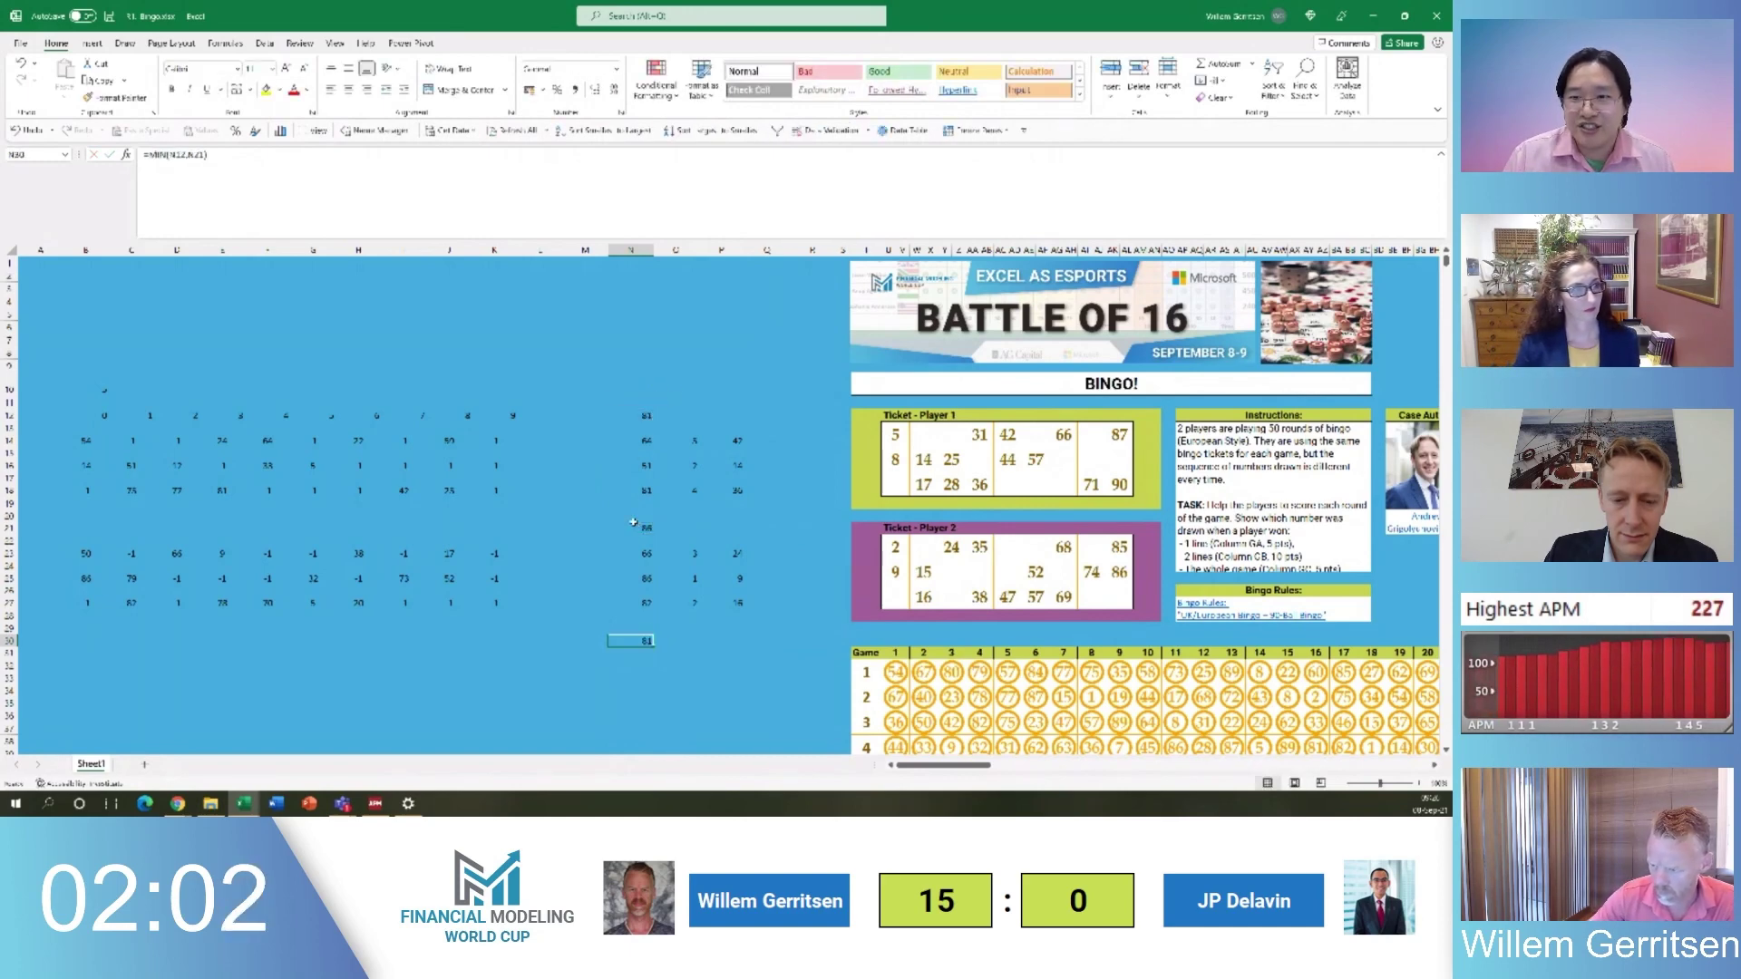
key("Down")
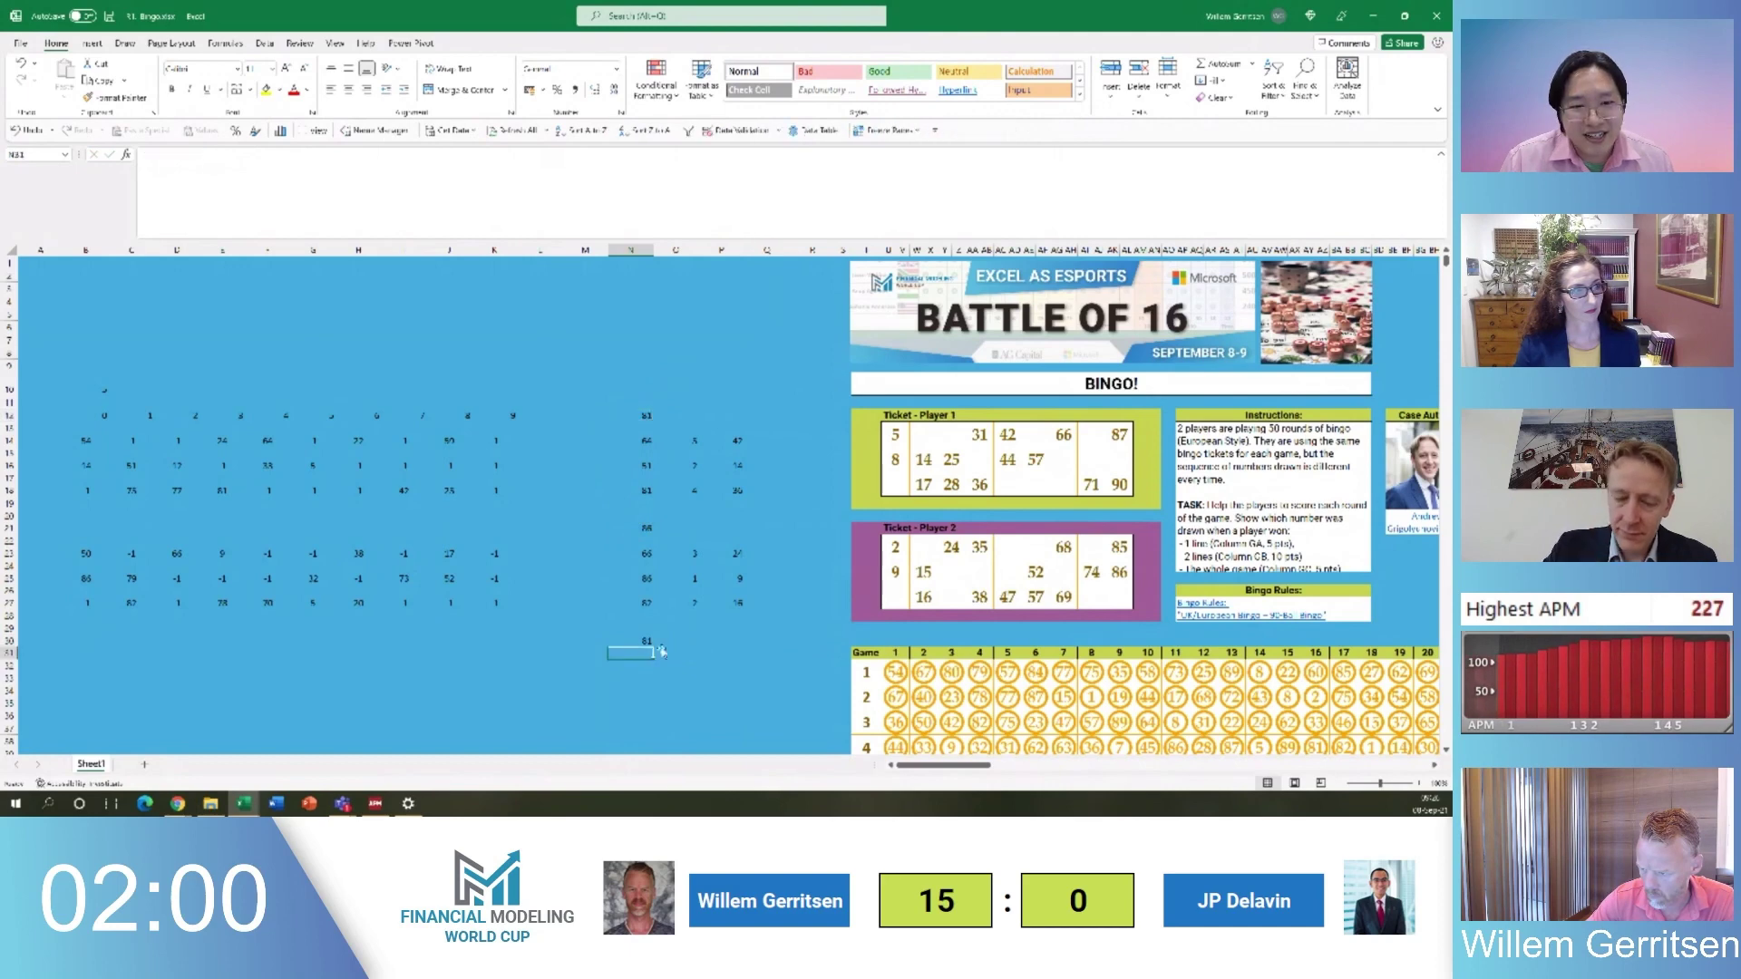
left_click(669, 642)
left_click(720, 416)
left_click(632, 386)
left_click(639, 641)
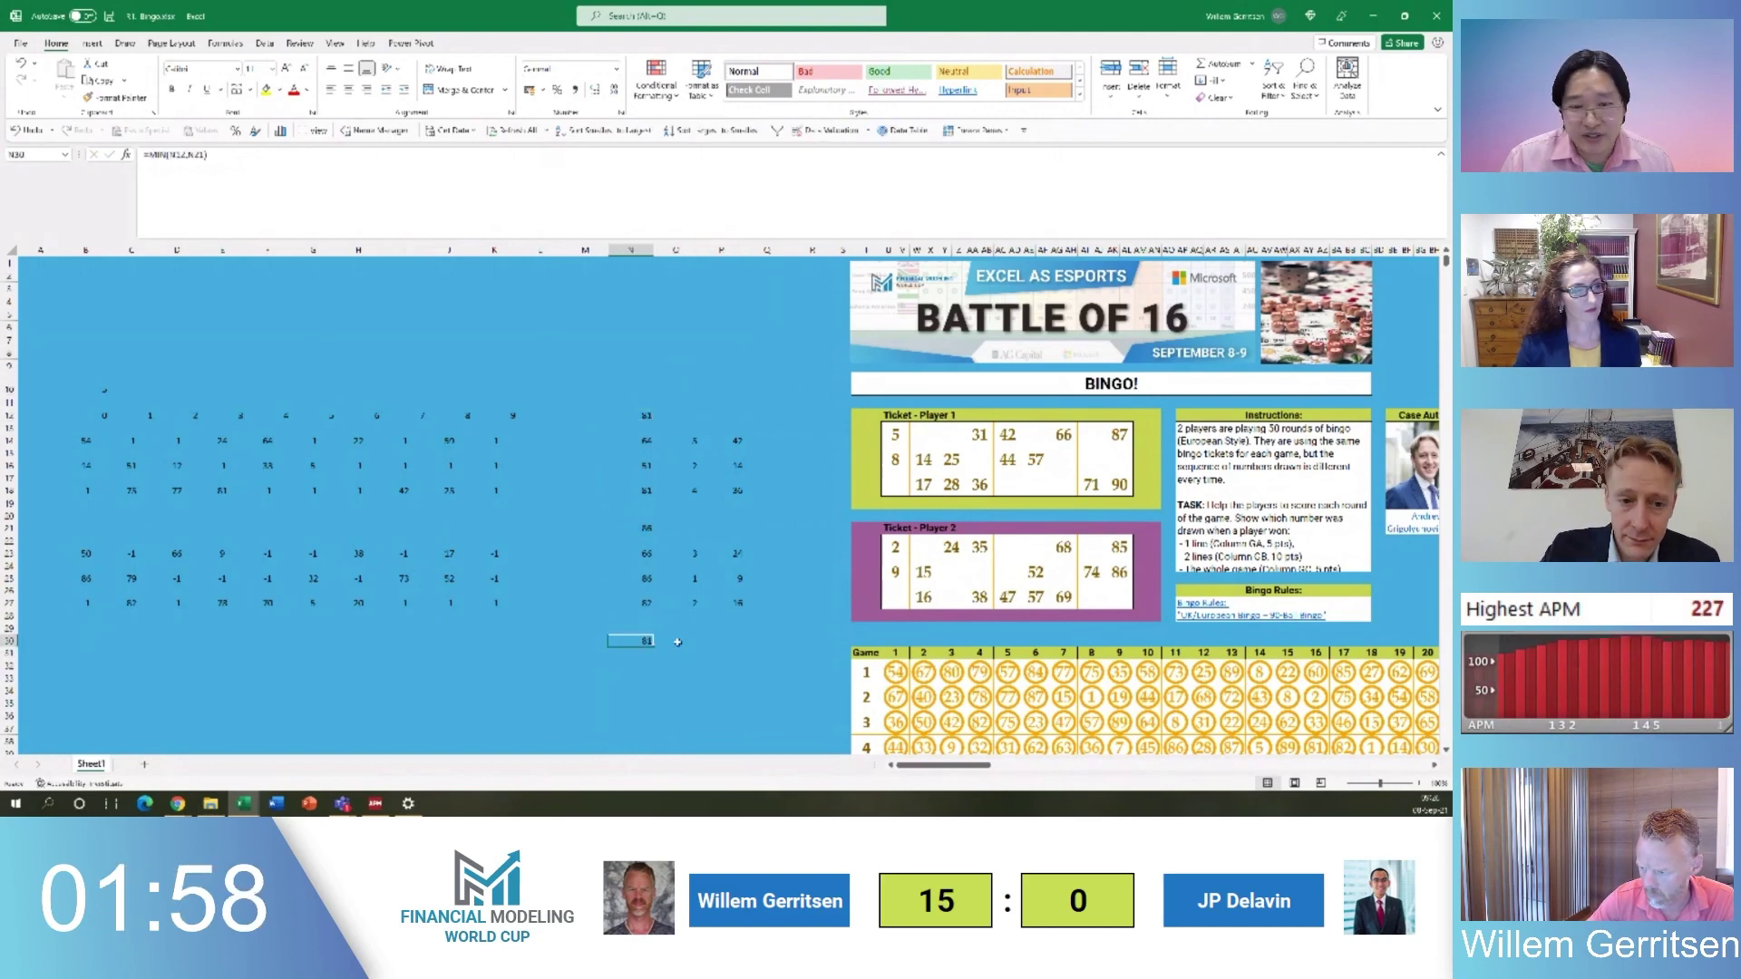
left_click(678, 642)
type("=xlookup(")
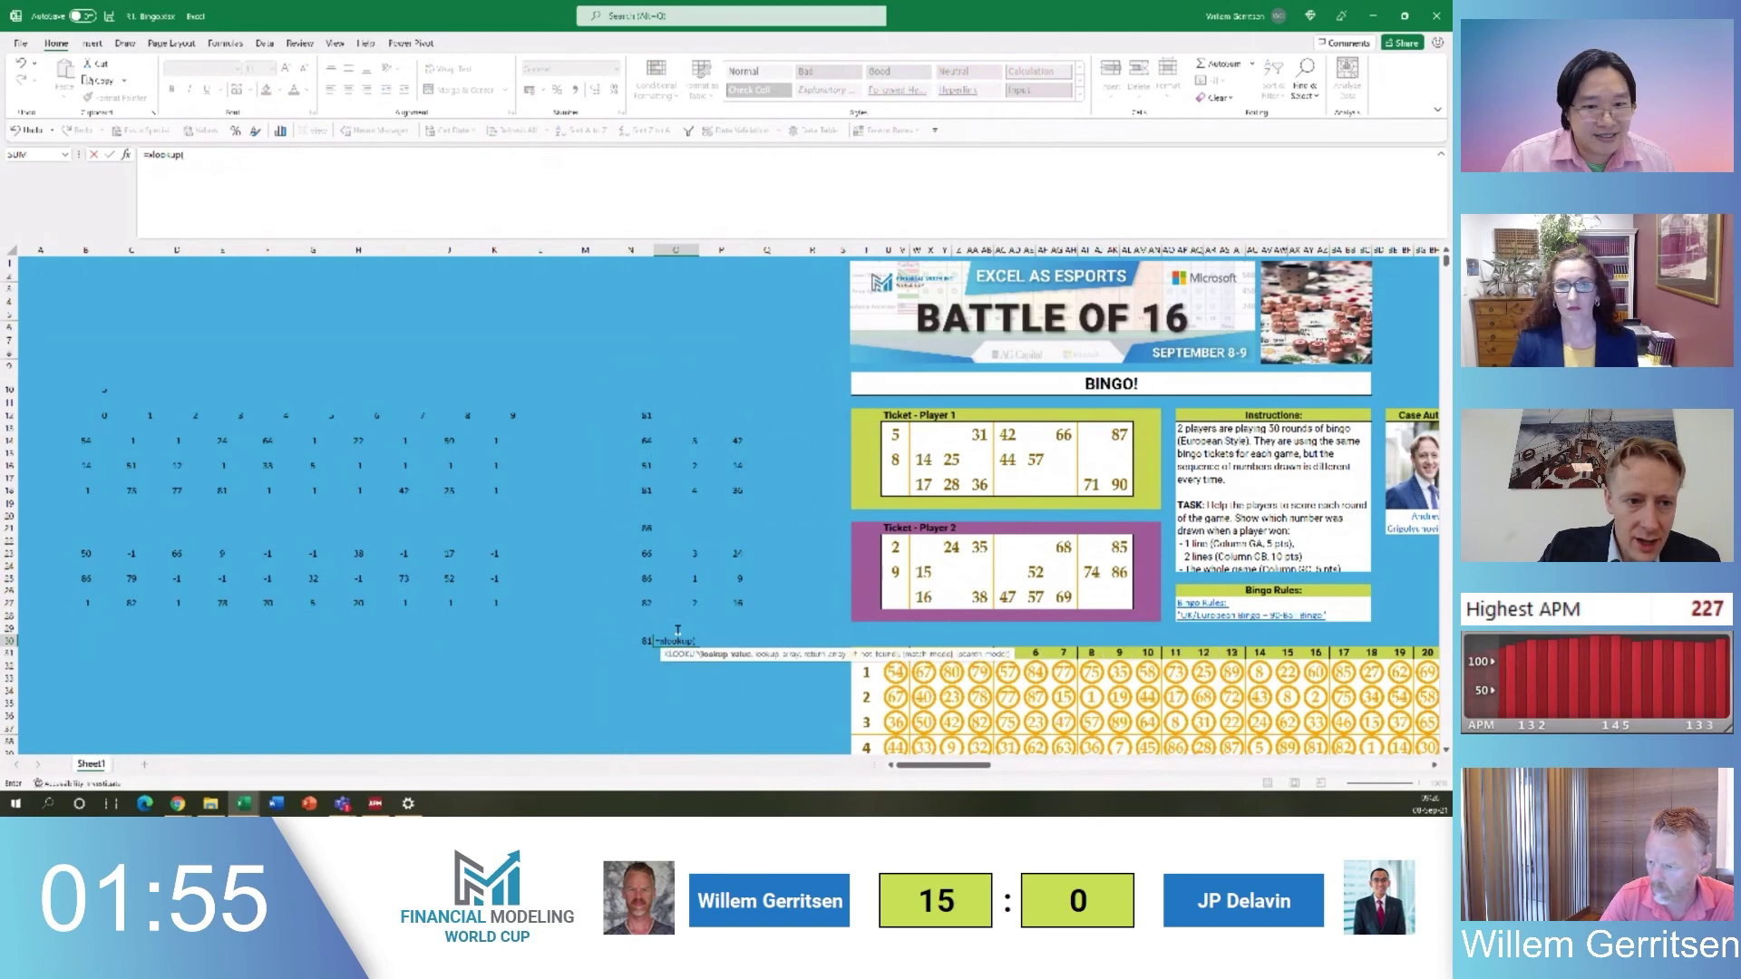
key("Left")
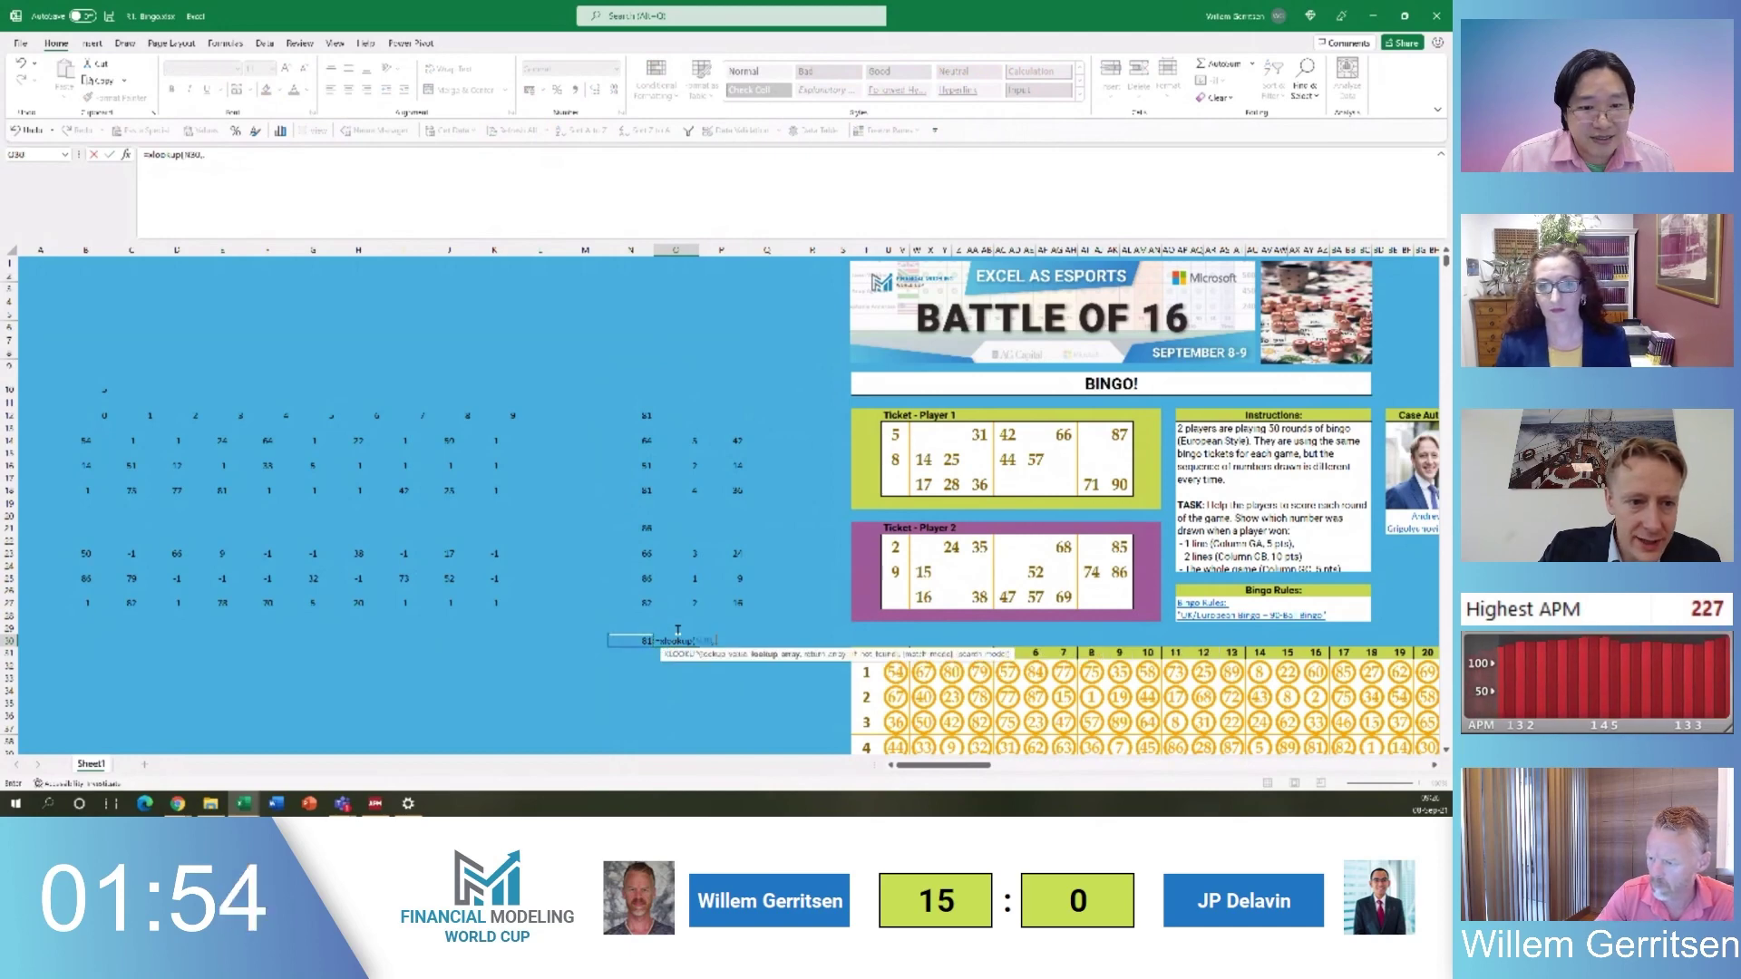
left_click(627, 440)
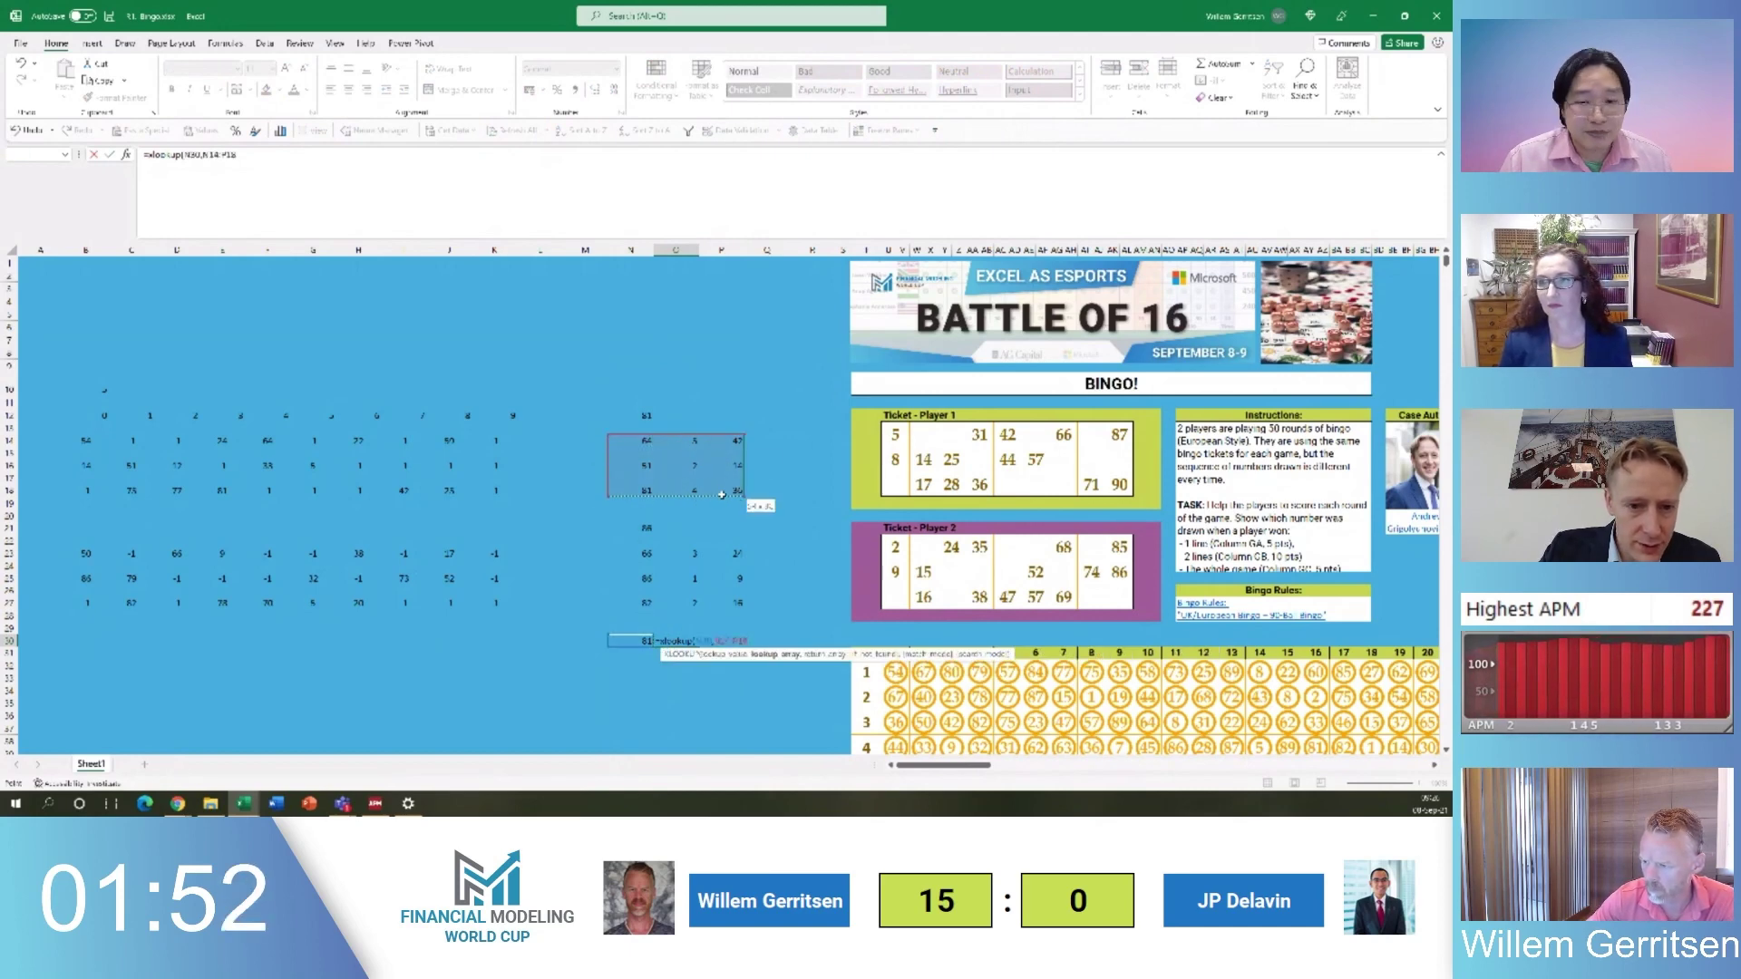
left_click_drag(721, 495, 646, 492)
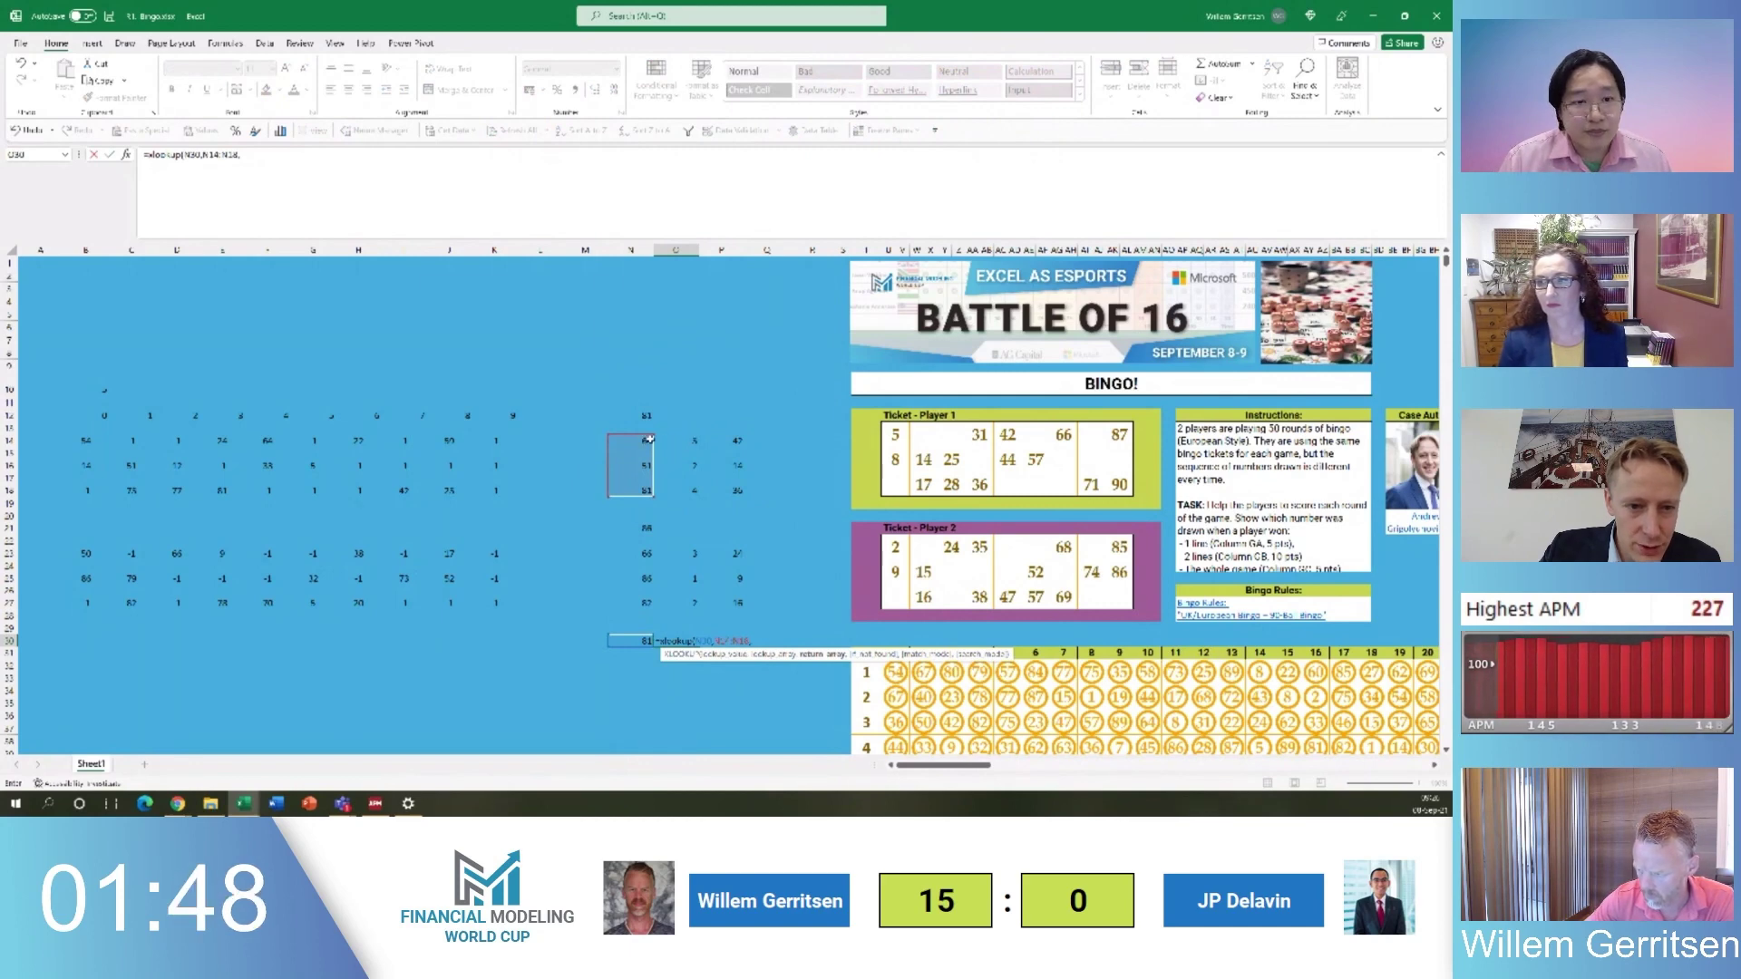
key("Escape")
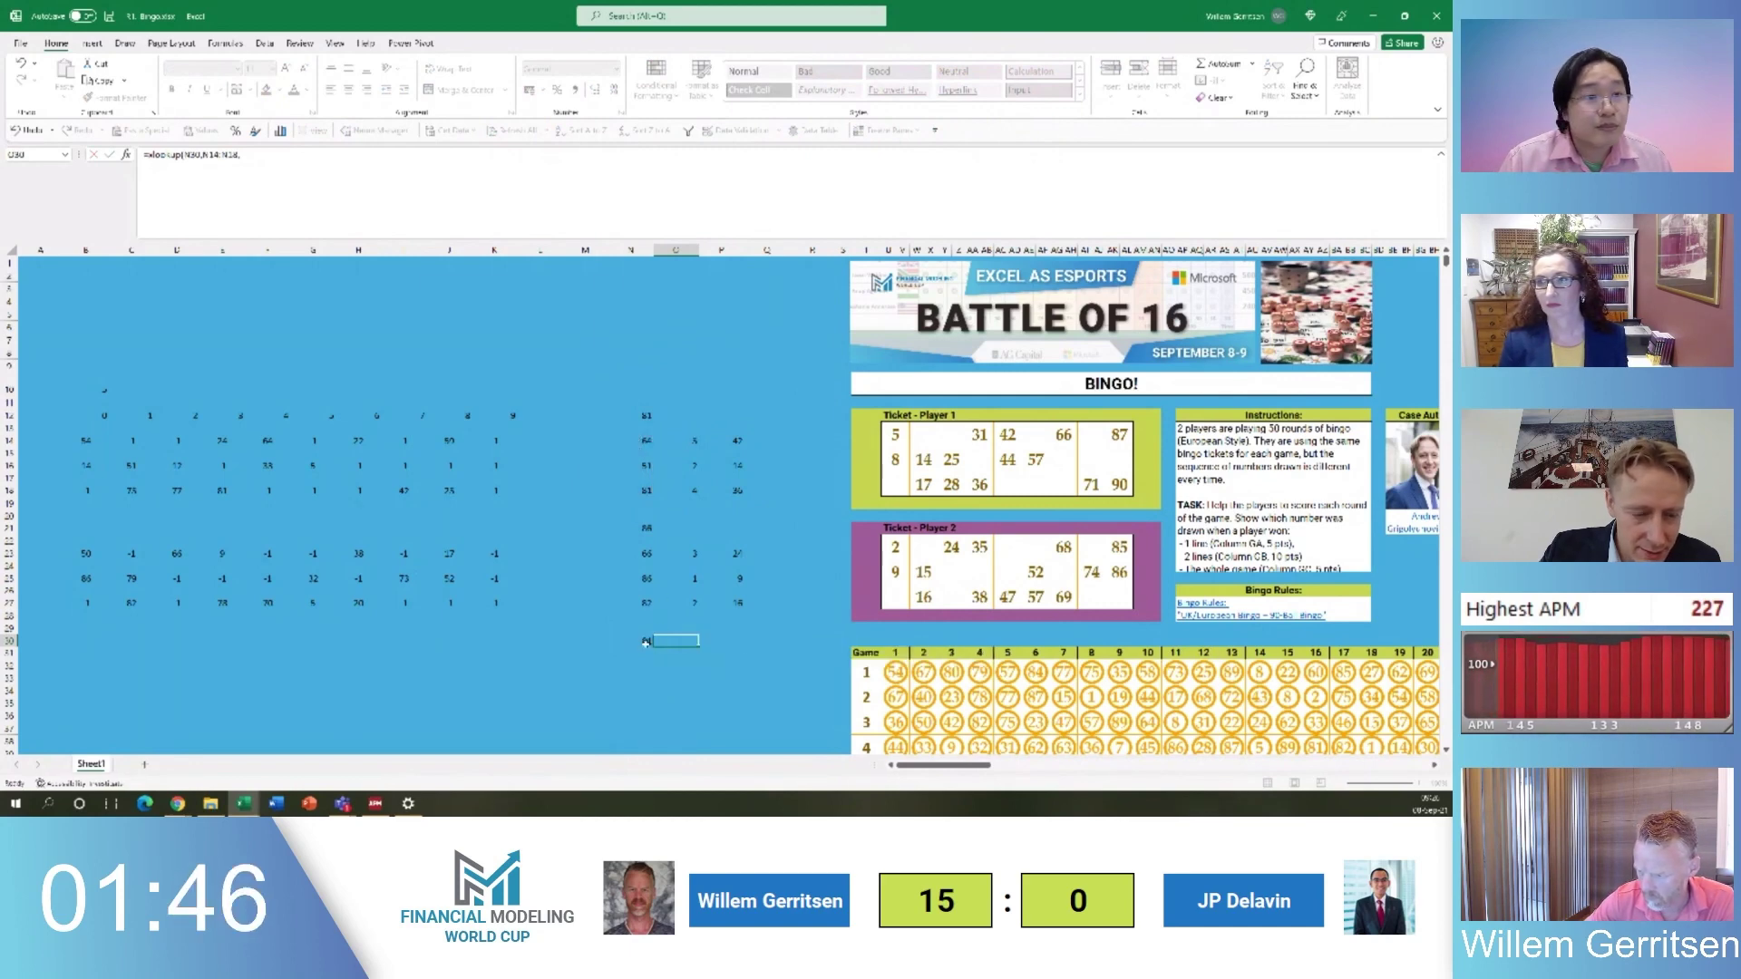
Check the N30 result and the formulas for player 1's third line in N18, O18 and P18
left_click(645, 641)
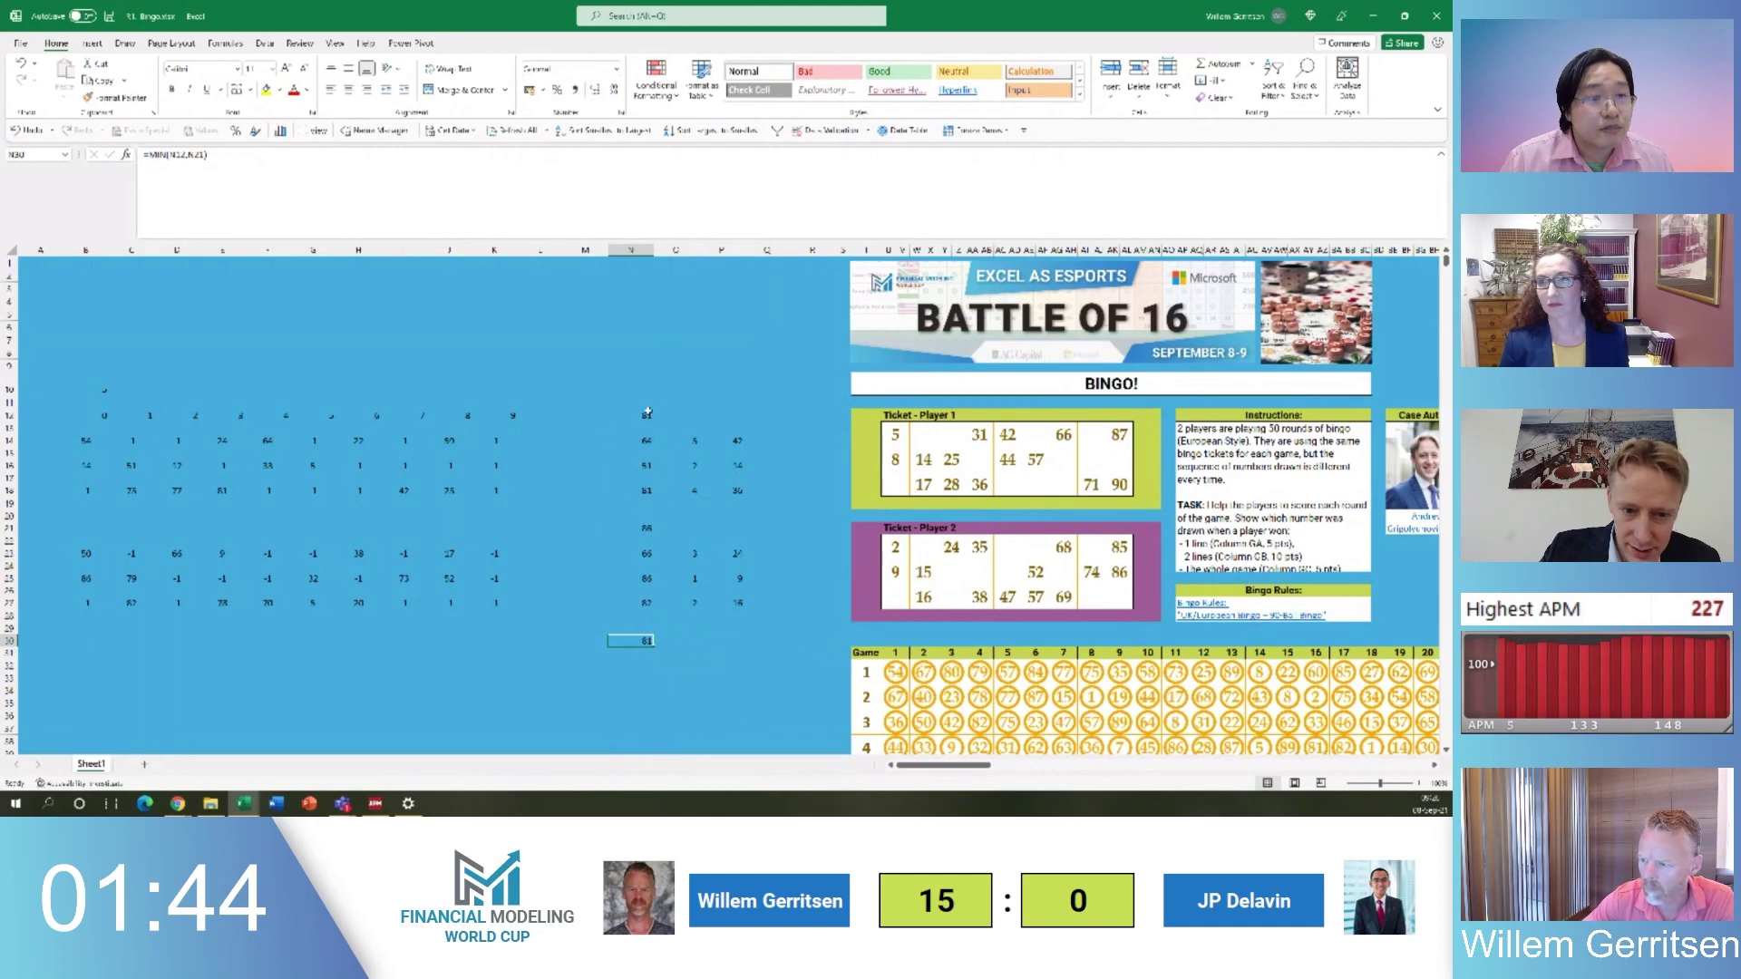
left_click(645, 490)
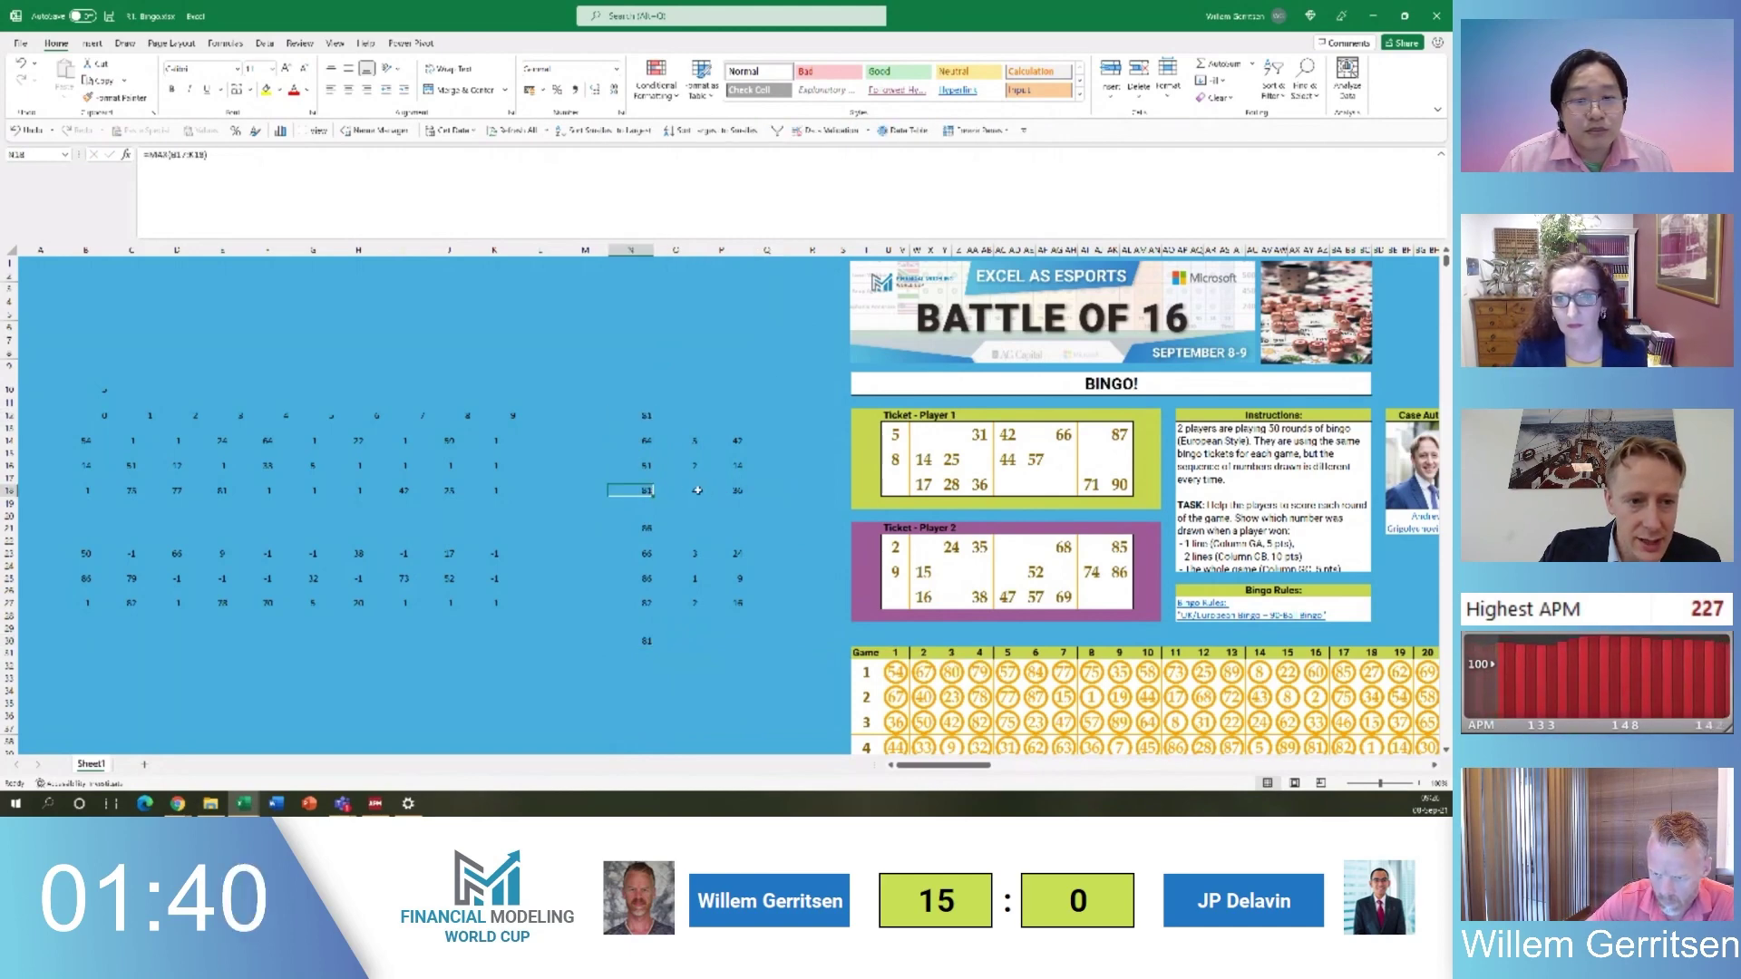
left_click(671, 492)
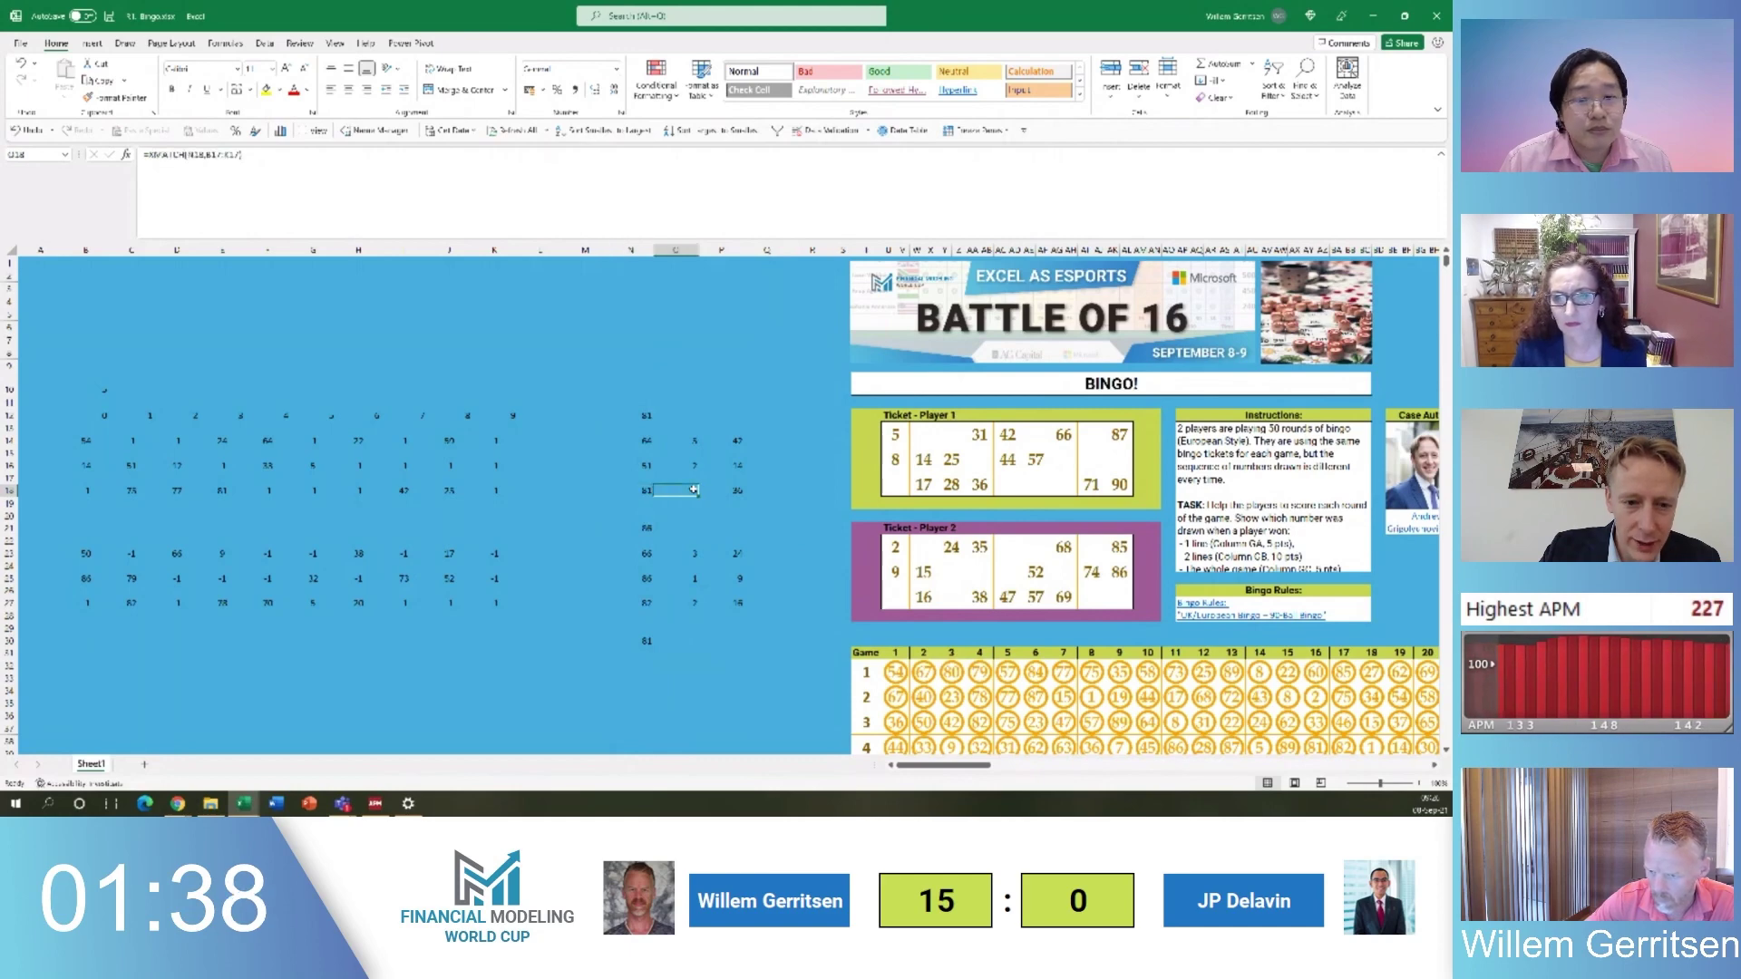
left_click(734, 488)
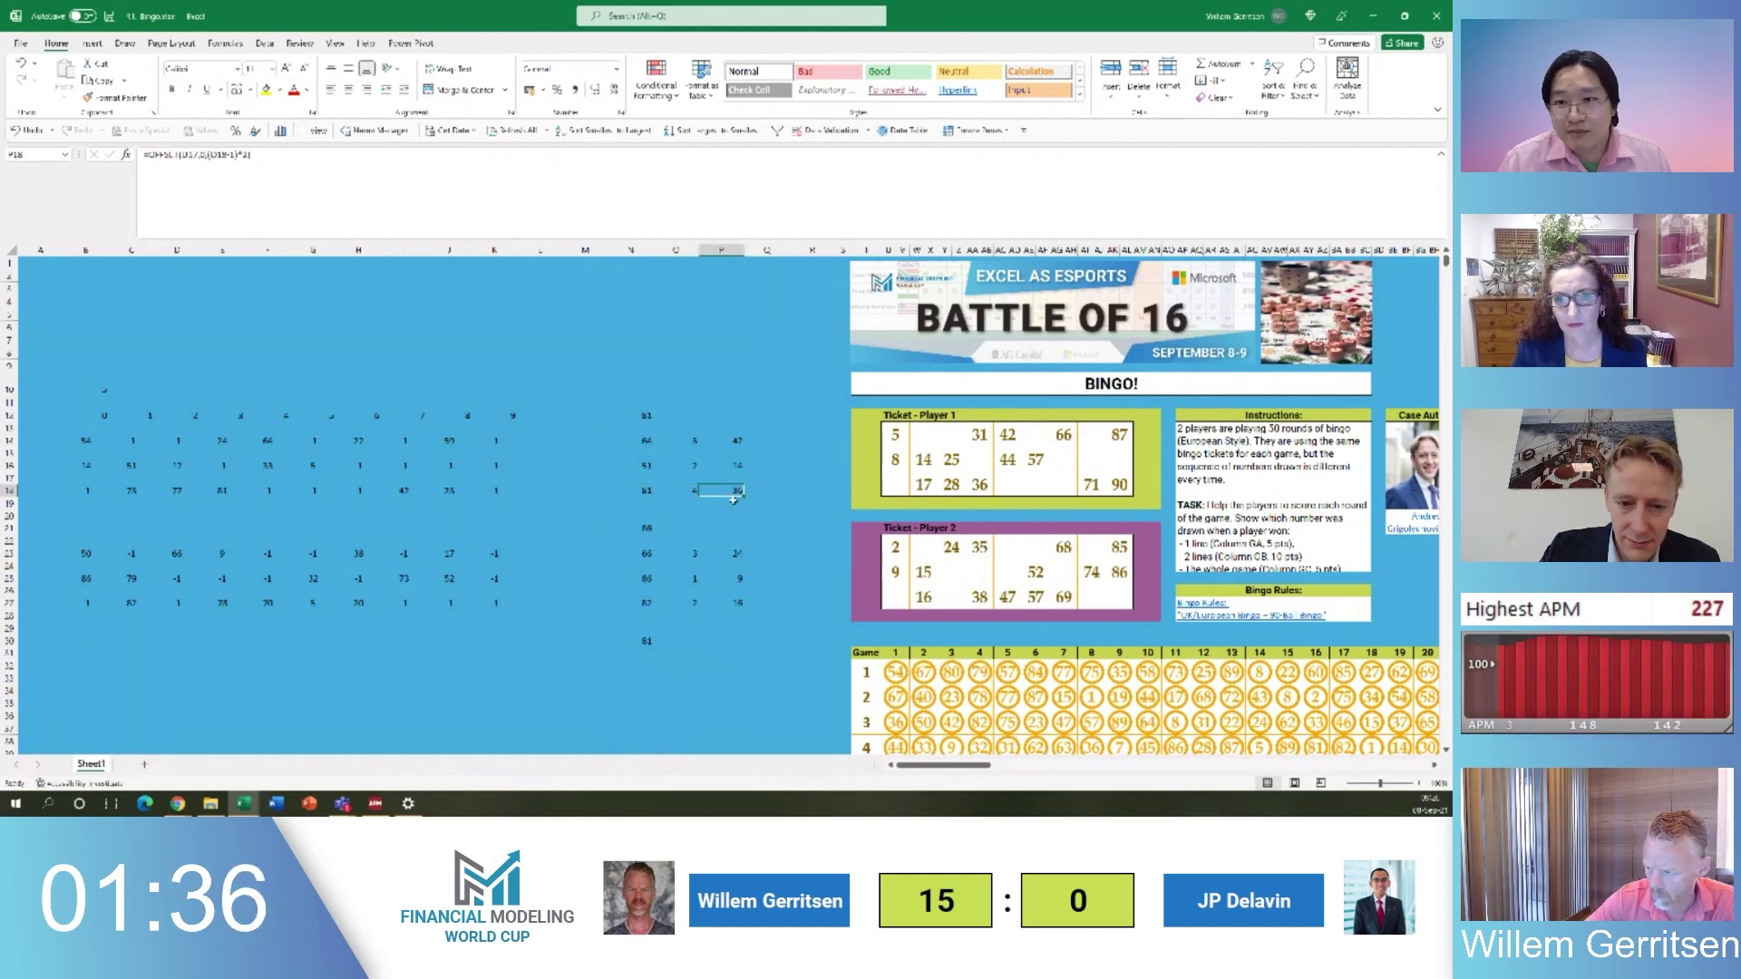
left_click(645, 640)
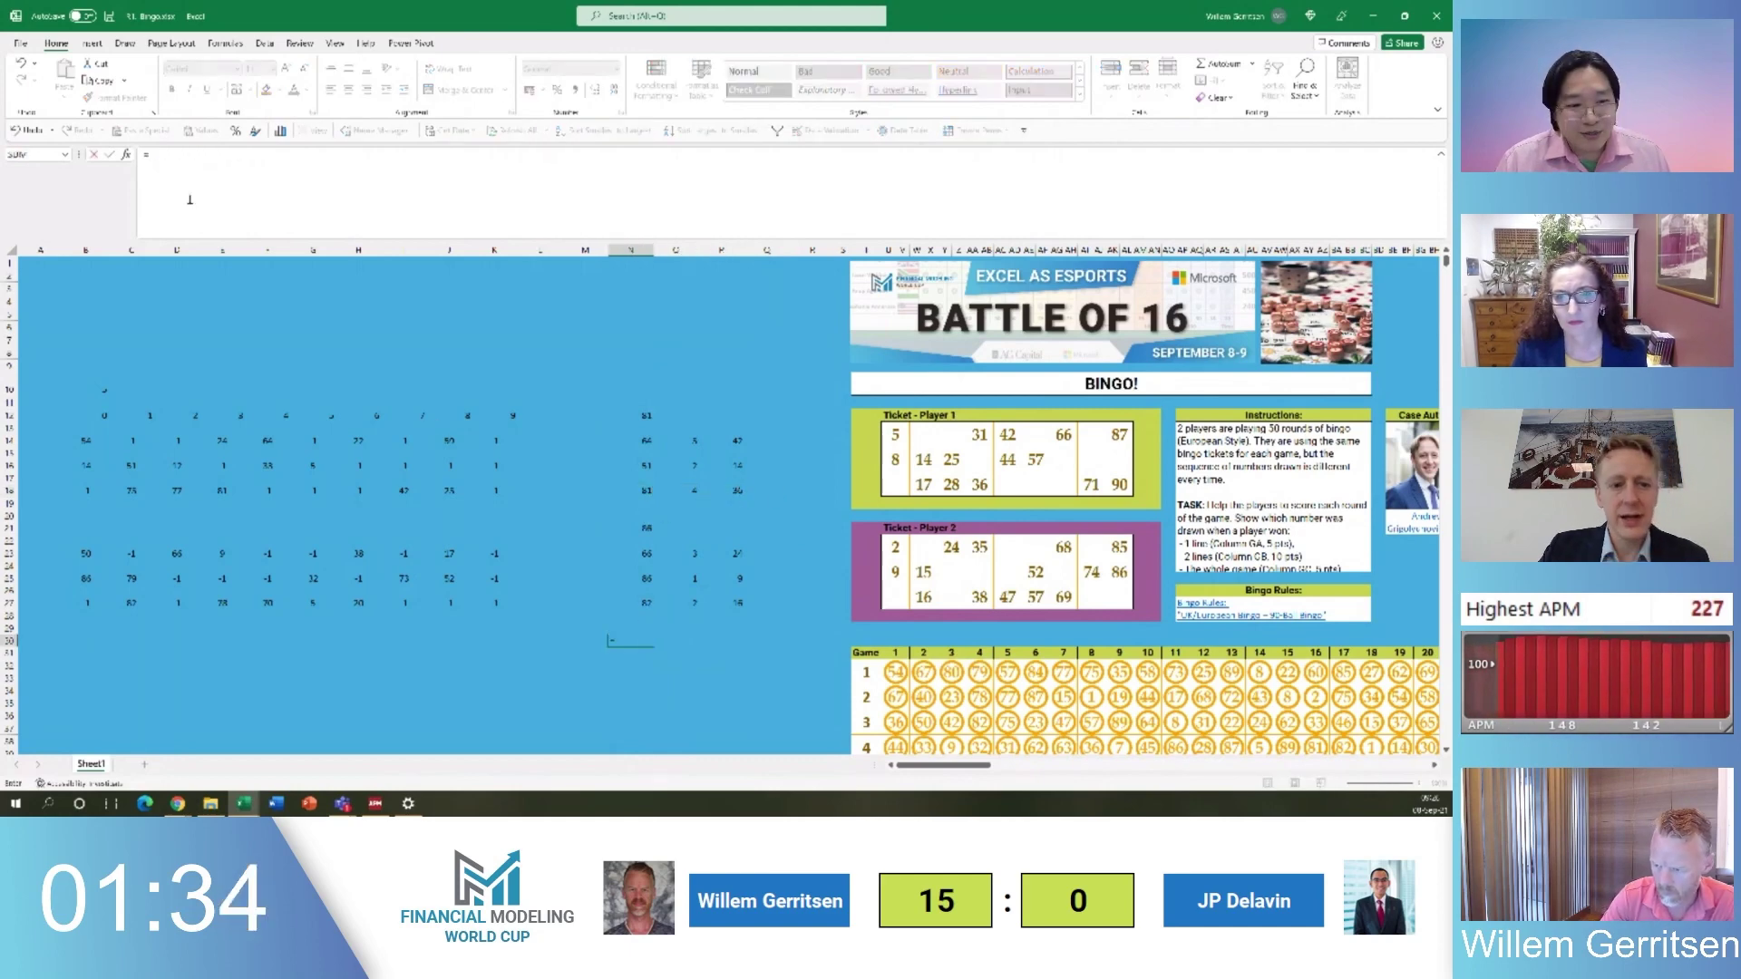
Enter =XLOOKUP(N30,N14:N27,P14:P27) in O30 to find the winning ticket number, and switch to the browser
key("Right")
type("=x")
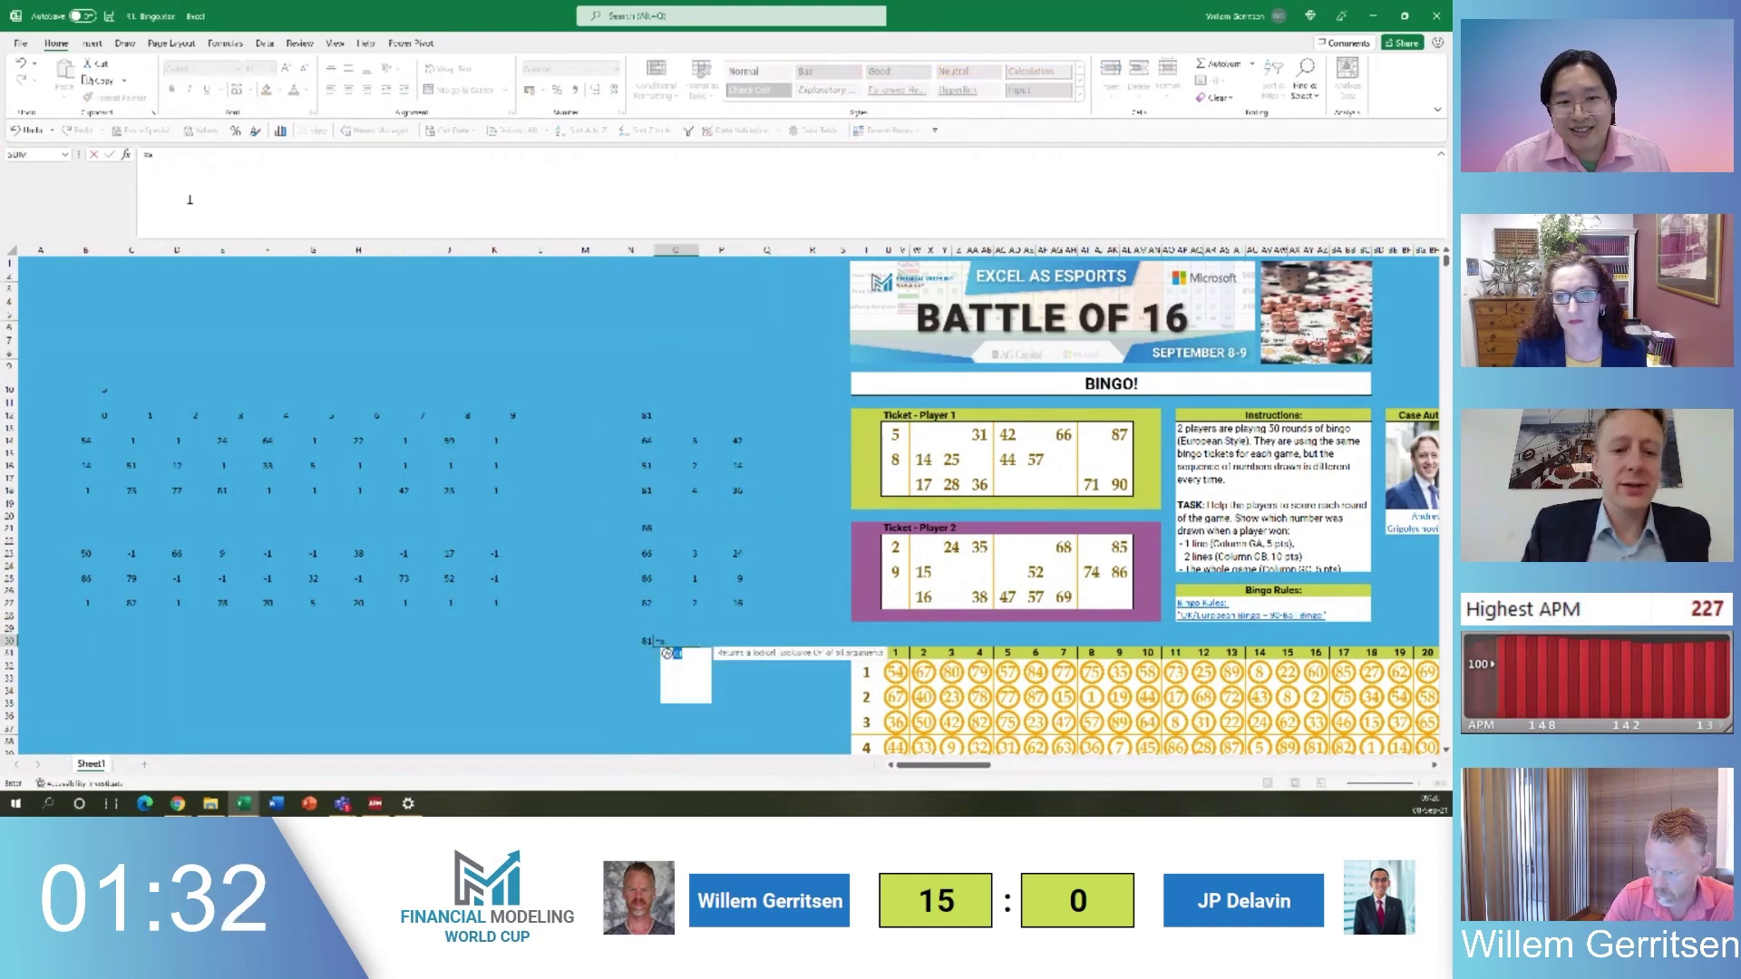
type("lookup(")
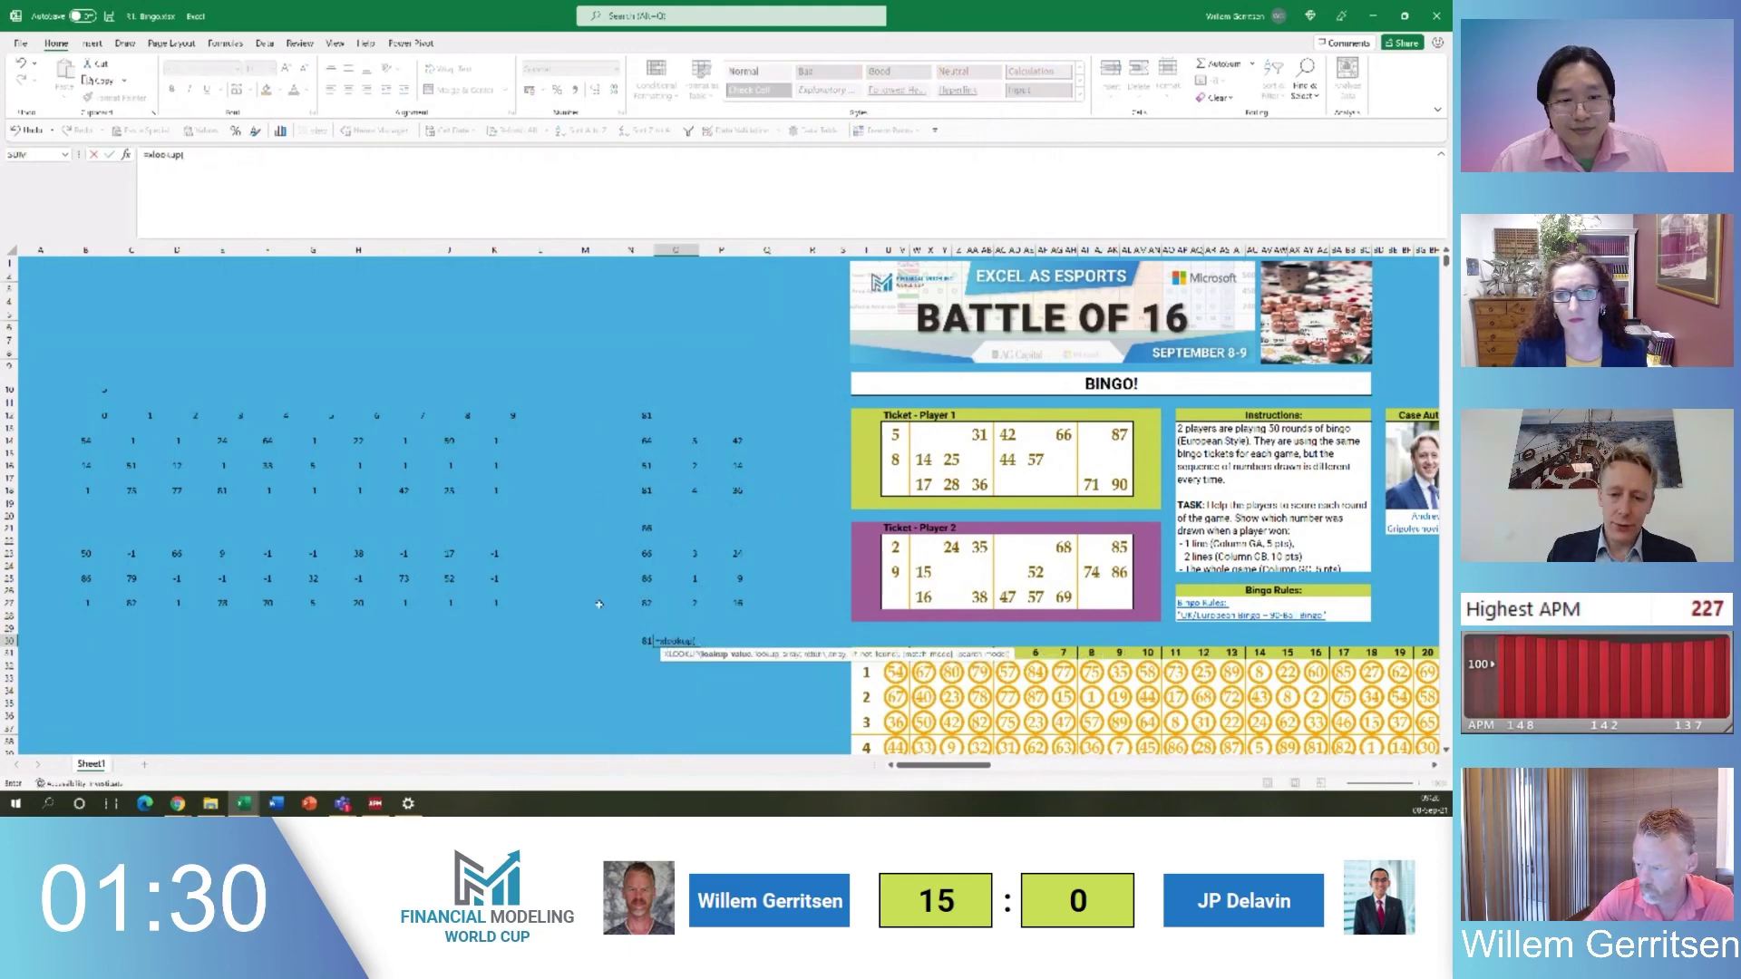
left_click(626, 643)
type(",")
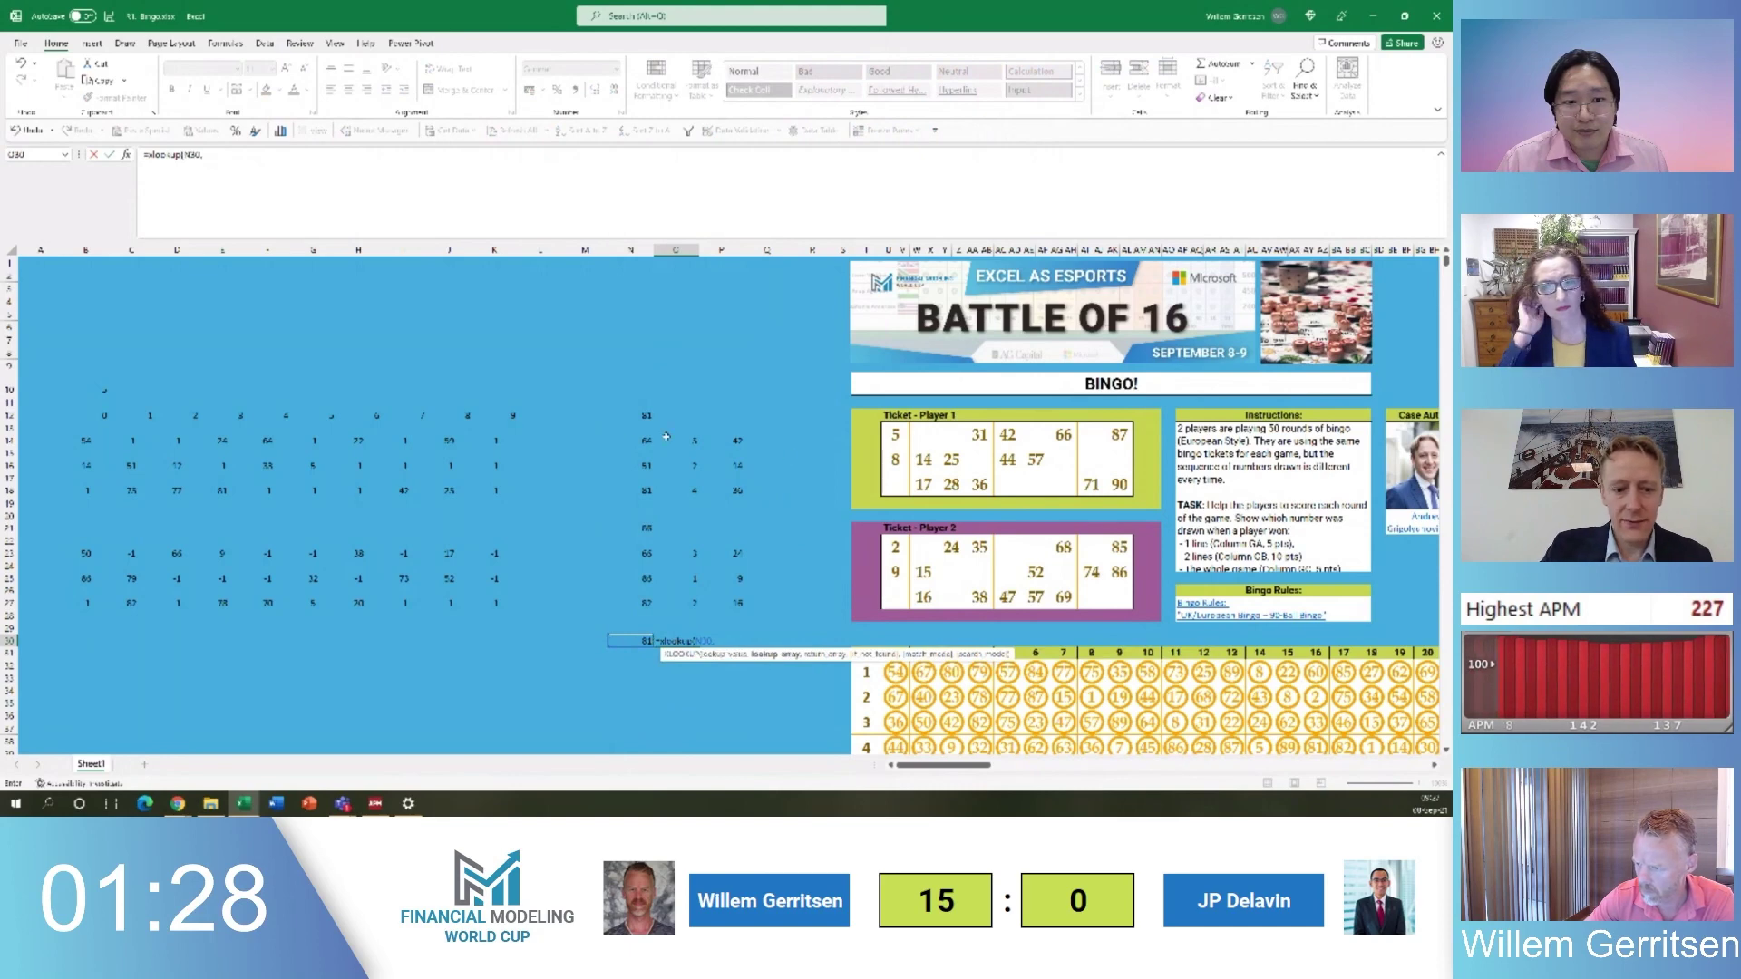
left_click_drag(639, 441, 612, 608)
type(",")
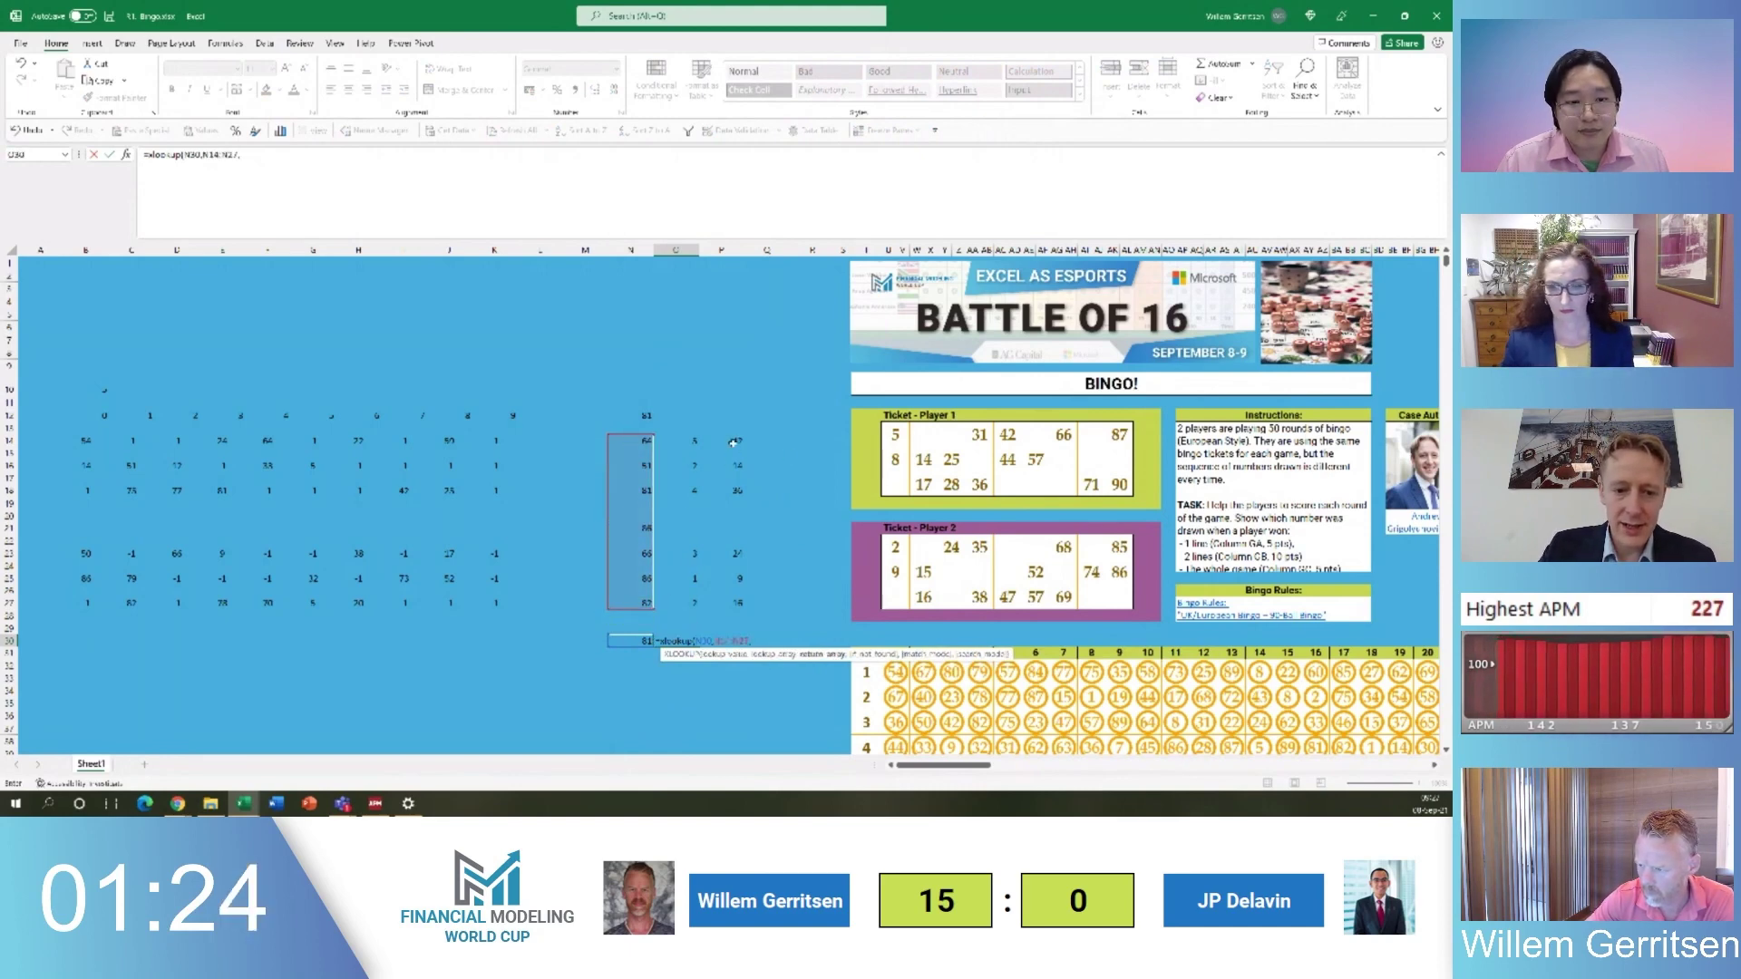
left_click_drag(737, 440, 739, 617)
left_click(734, 603)
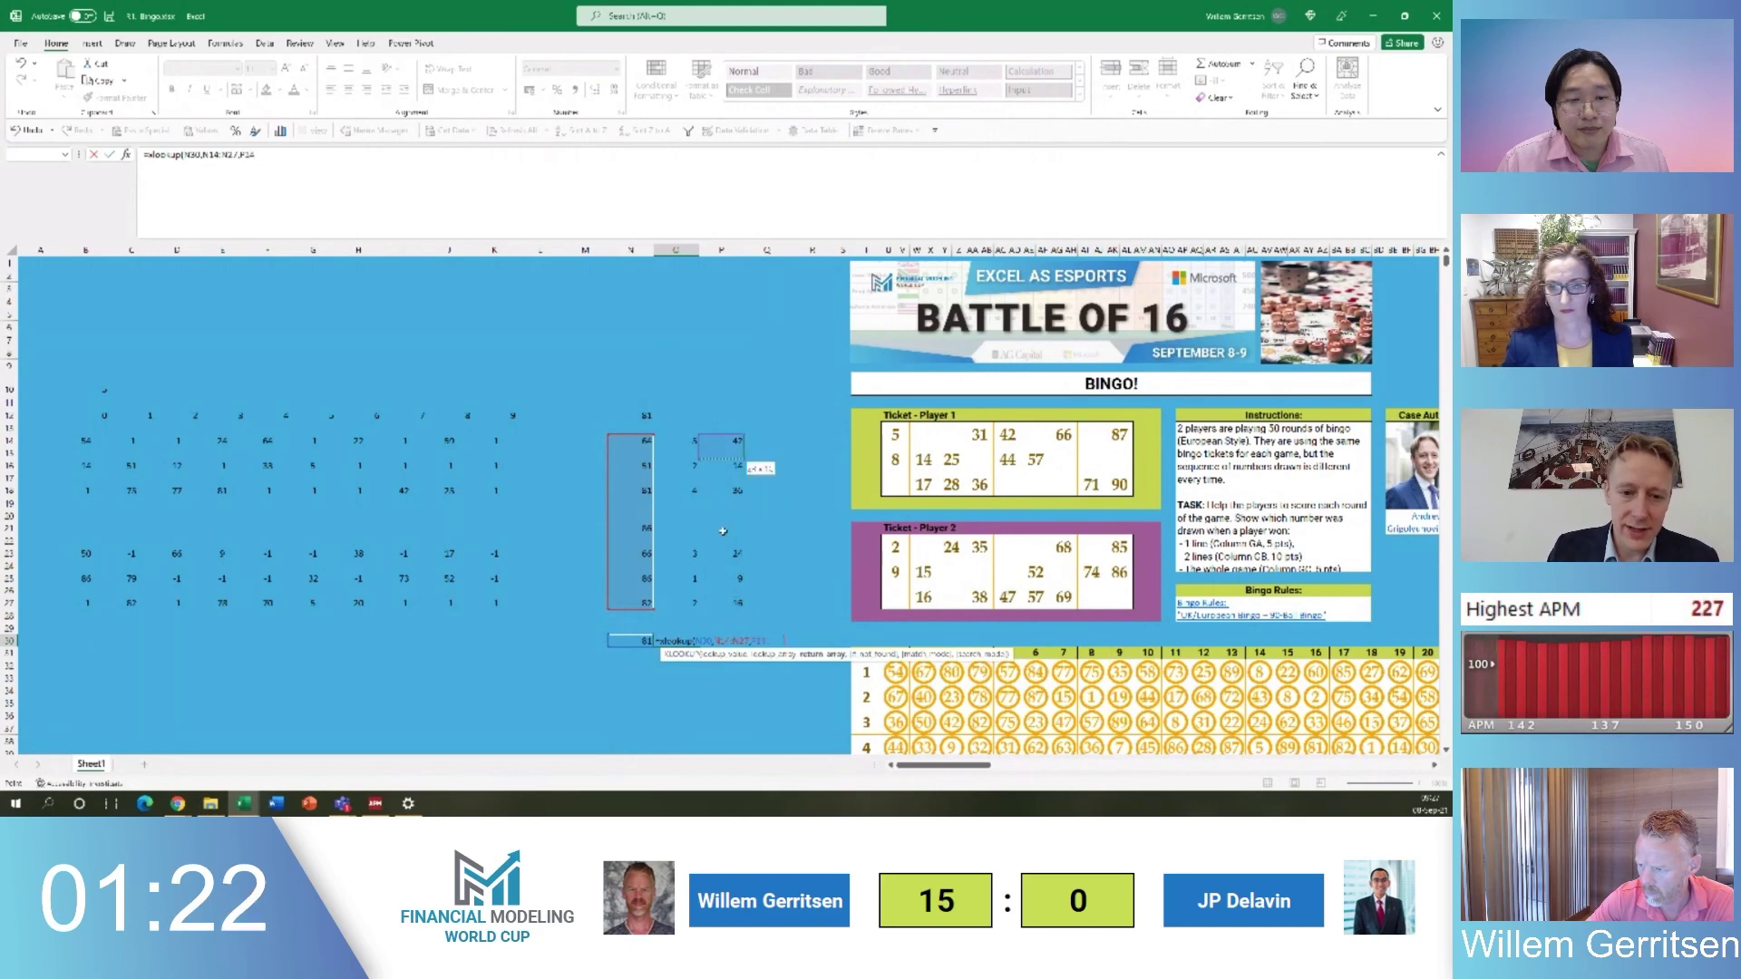
left_click_drag(723, 531, 727, 601)
key("ctrl+Return")
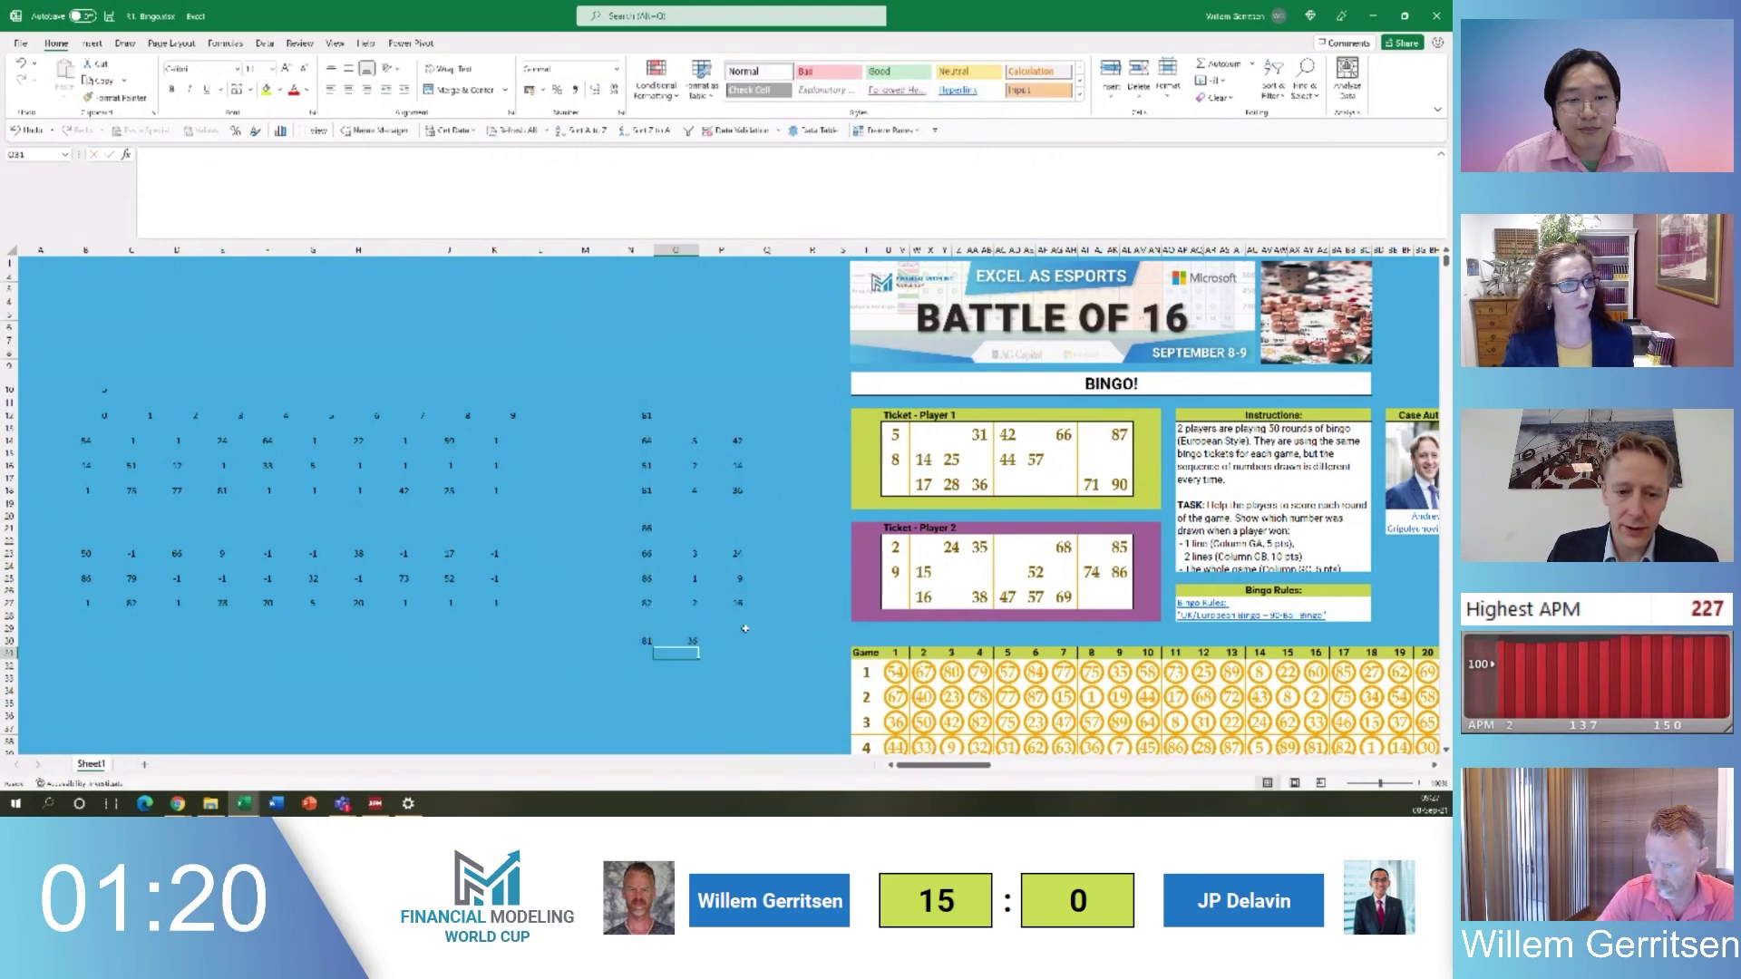
key("alt+Tab")
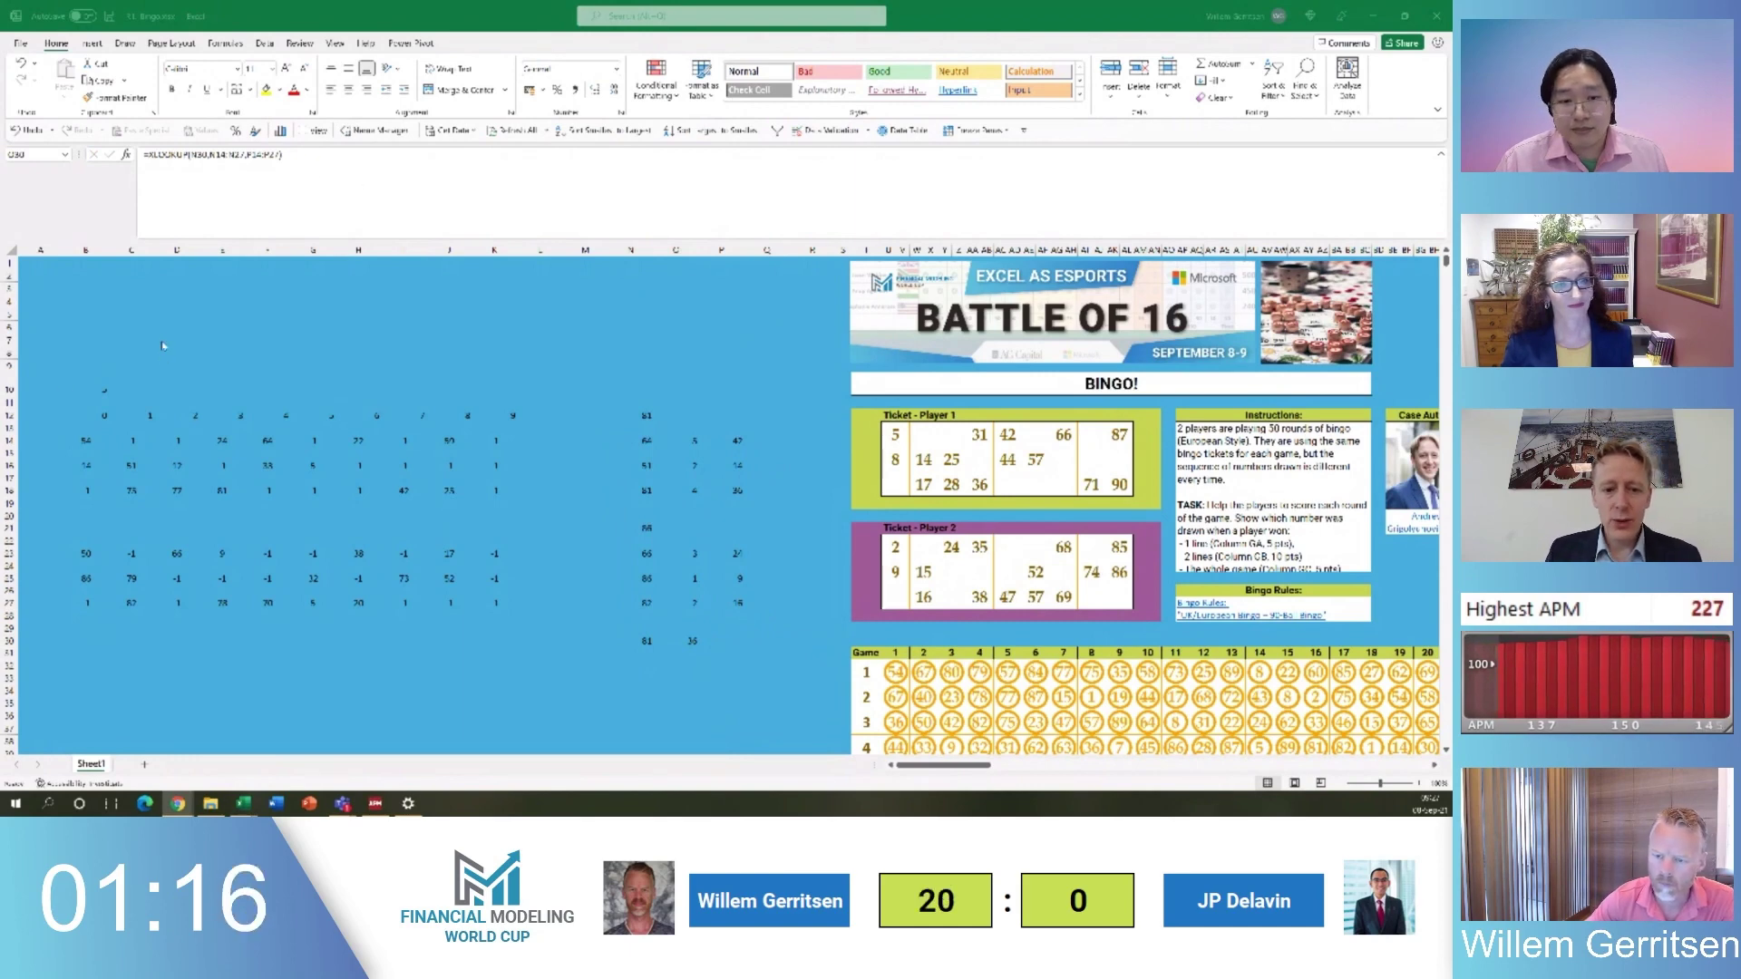
Return to the workbook and enter 1 in B5
left_click(106, 324)
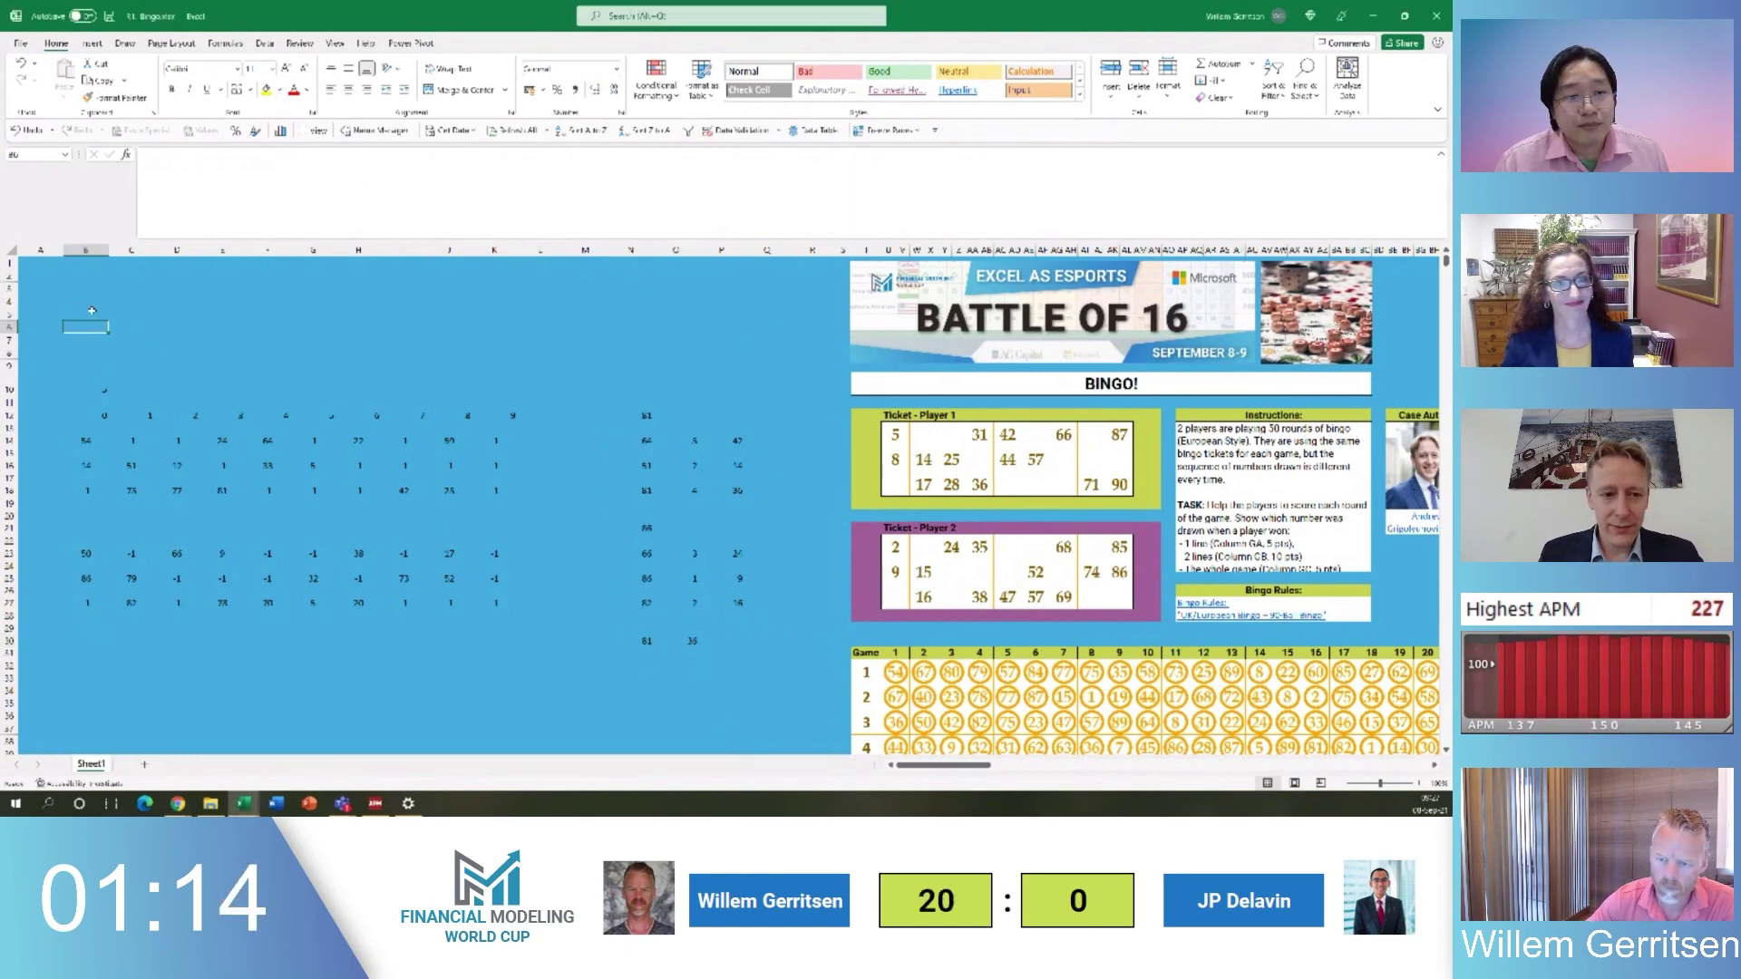
left_click(91, 311)
type("1")
left_click(130, 342)
Edit the B13 formula so its draw range $GW$32# is wrapped in OFFSET with a row shift of (B5-1)*2 and column shift 0
left_click(86, 437)
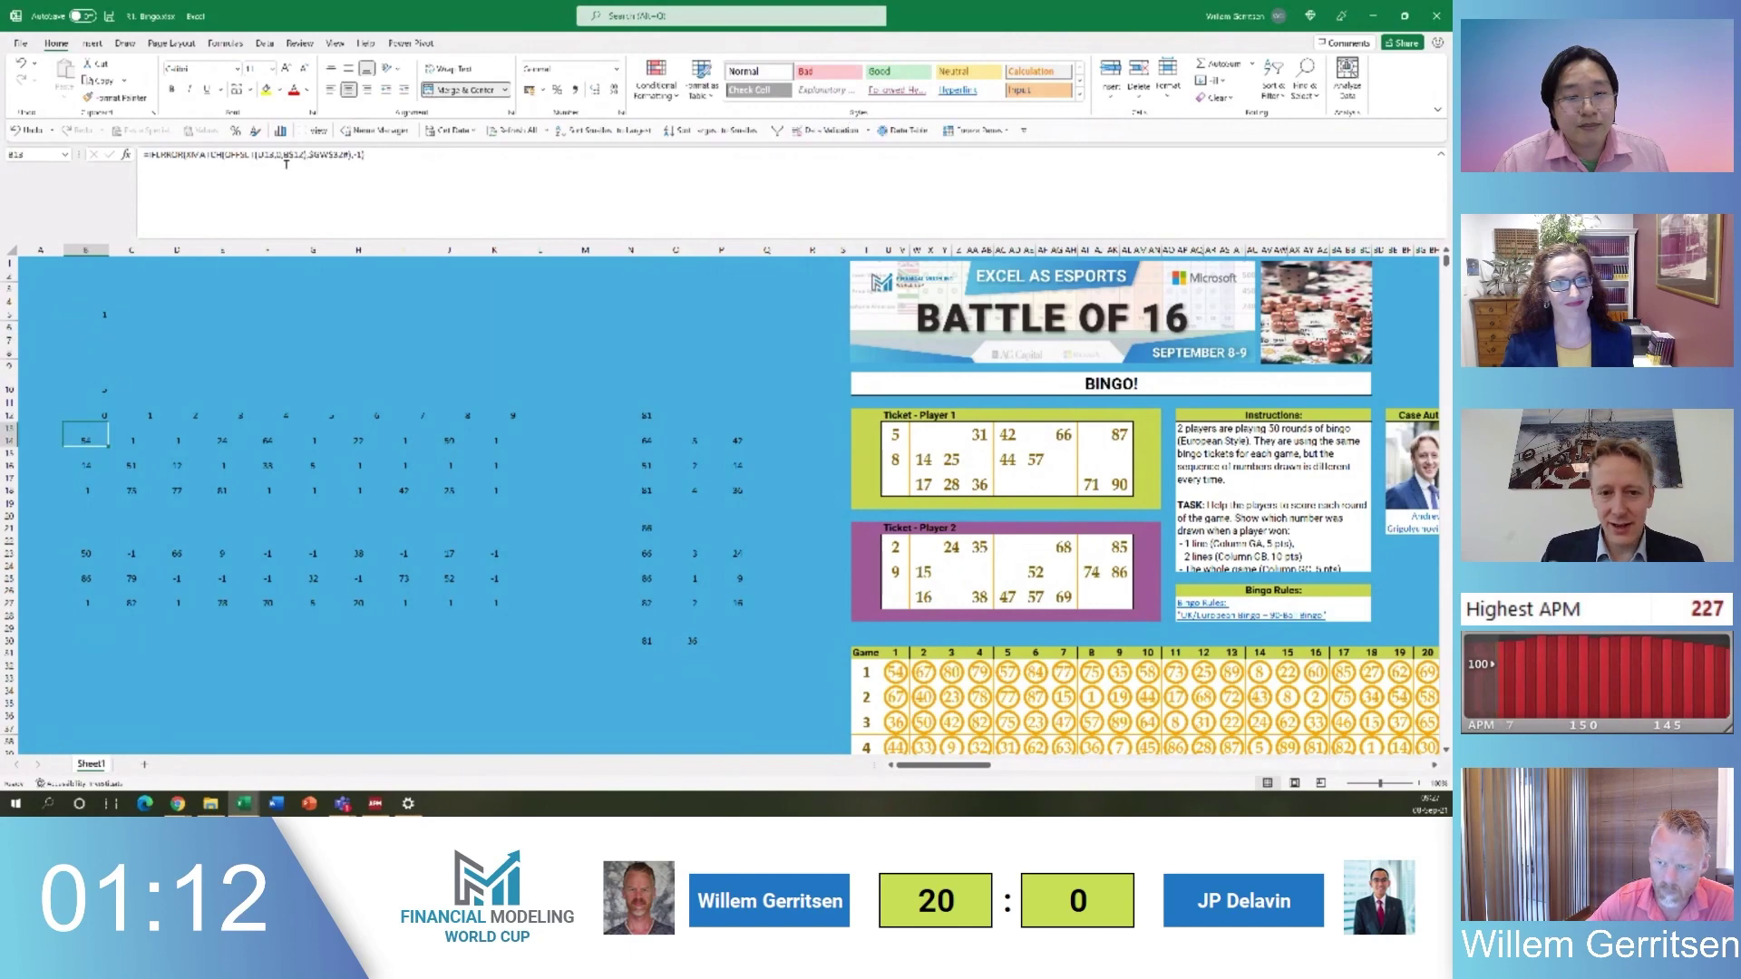
double_click(332, 155)
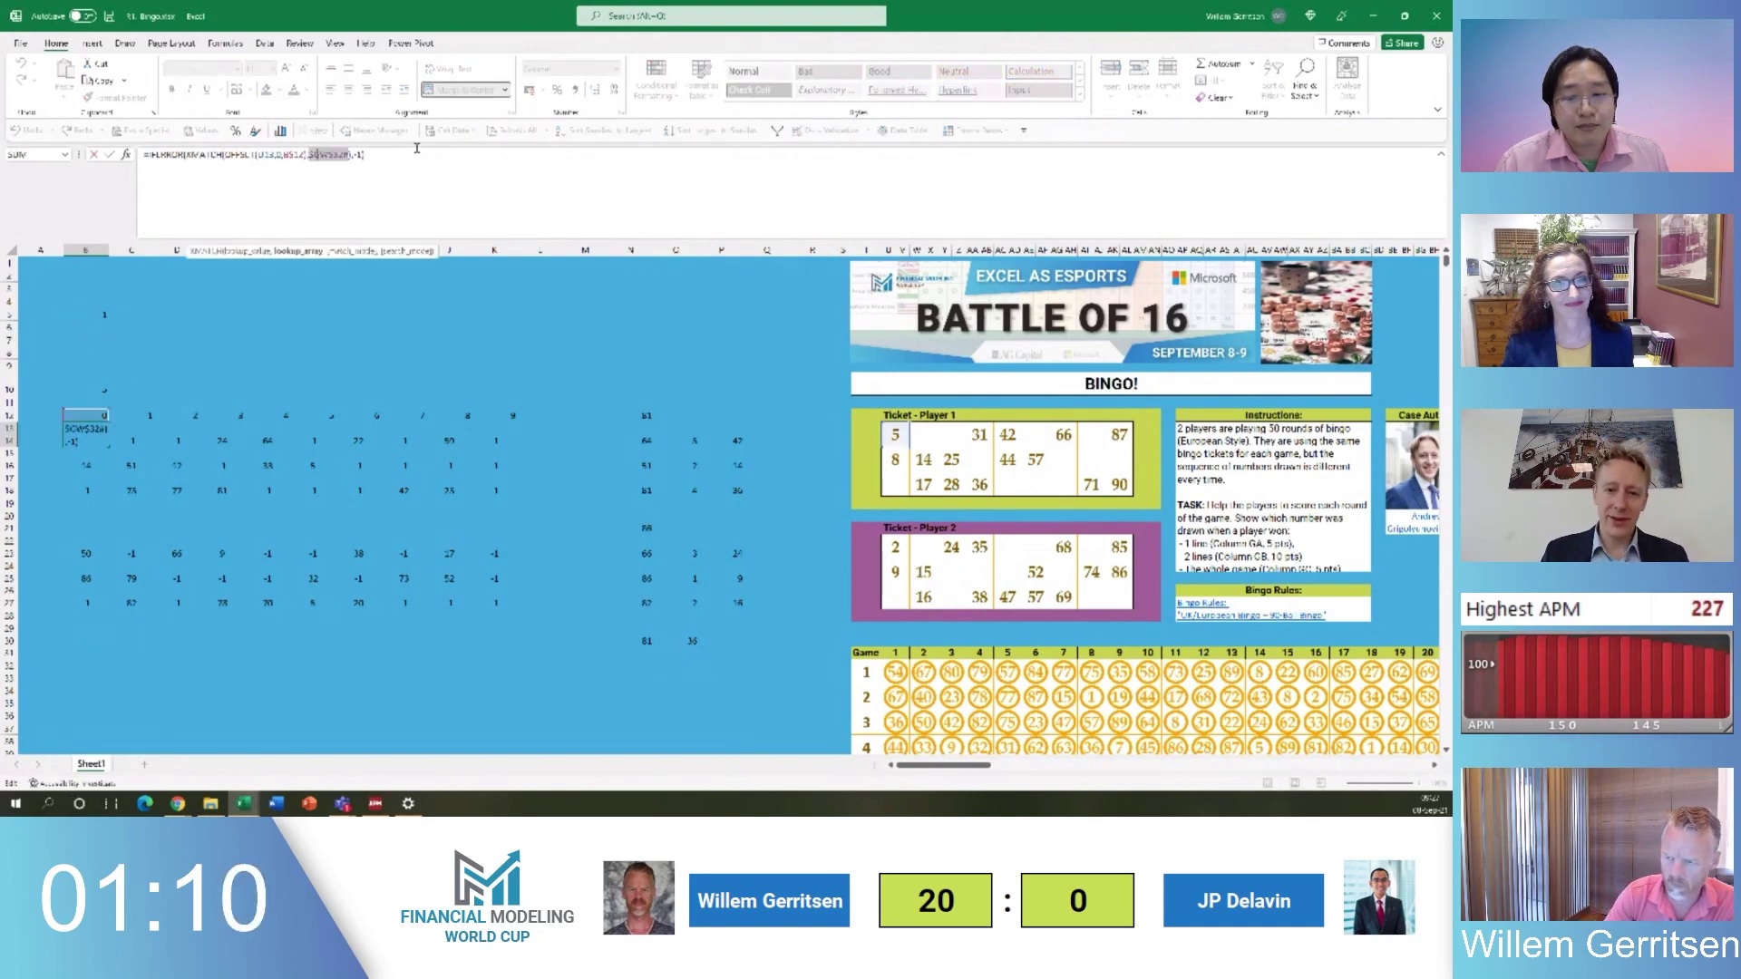
type("offset($g")
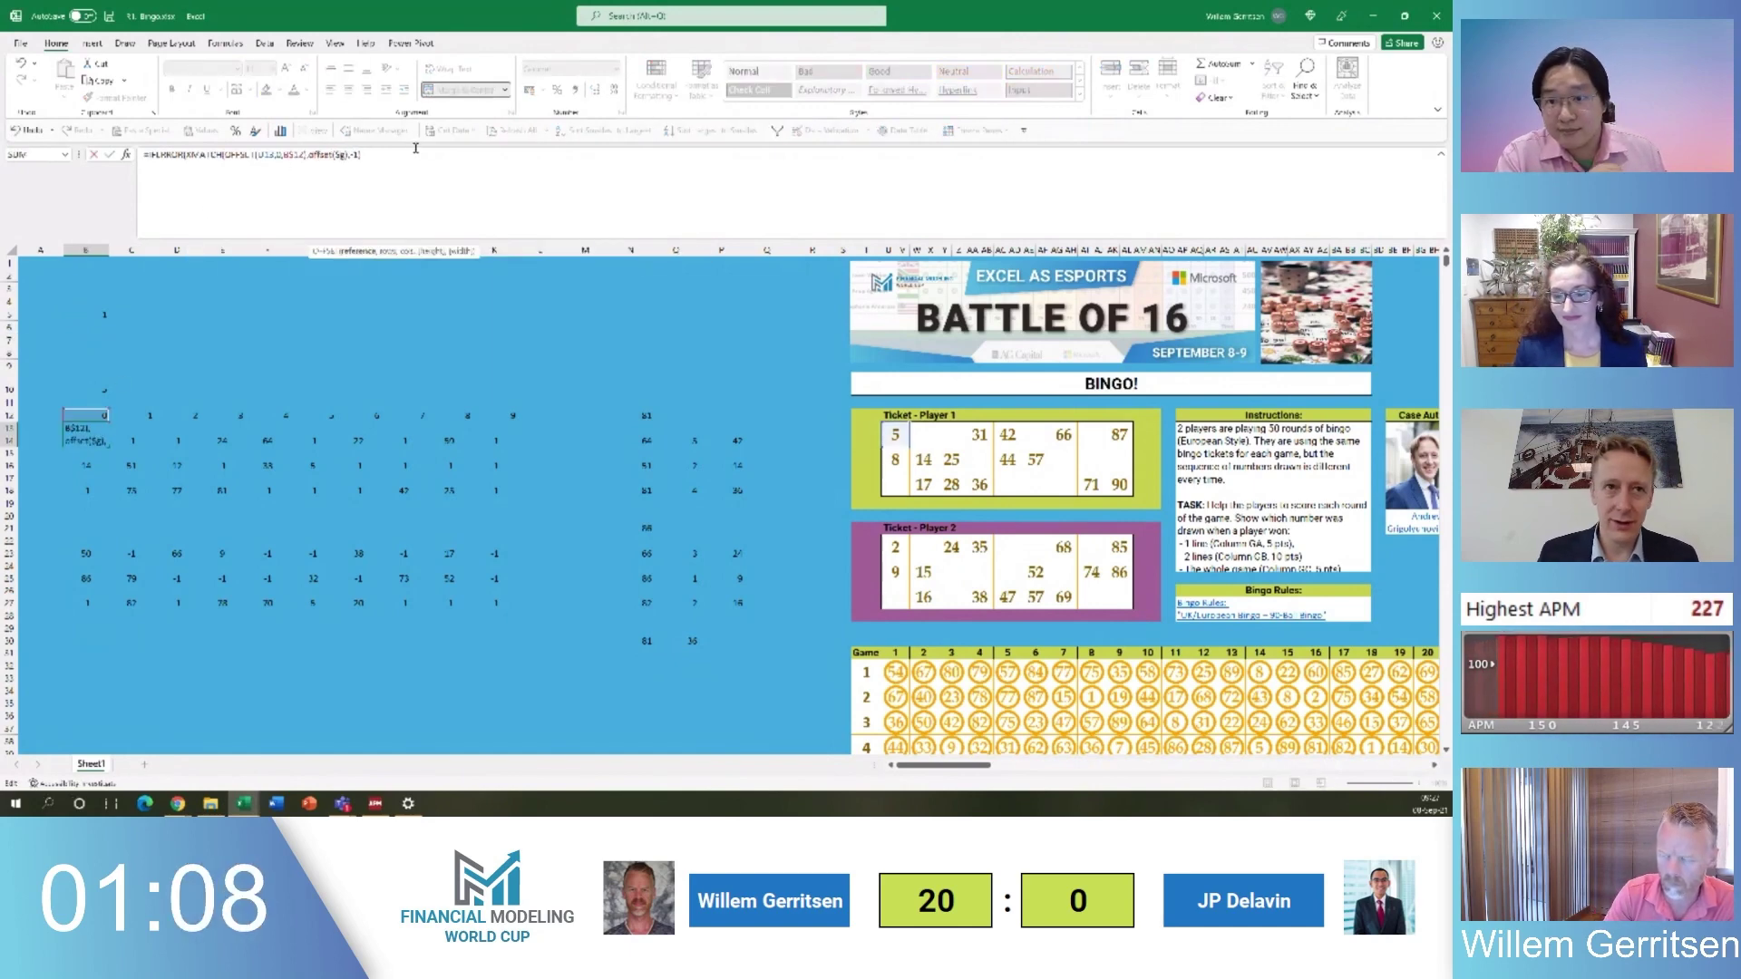
key("ctrl+z")
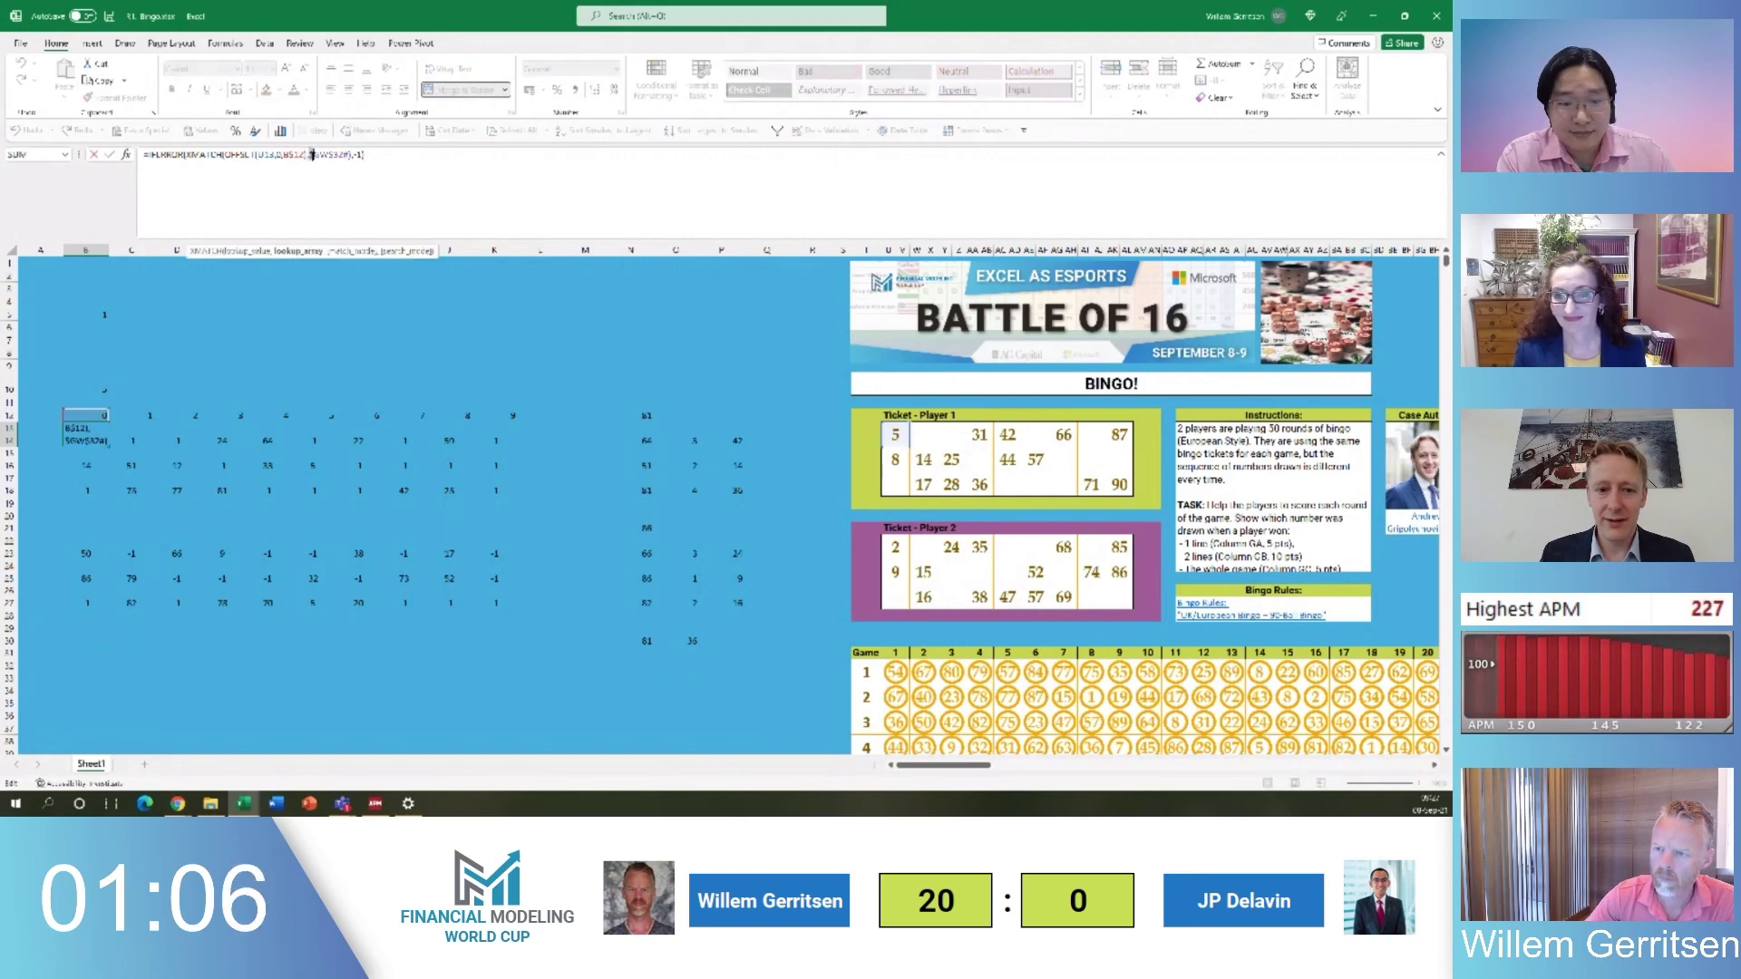
type("offset(")
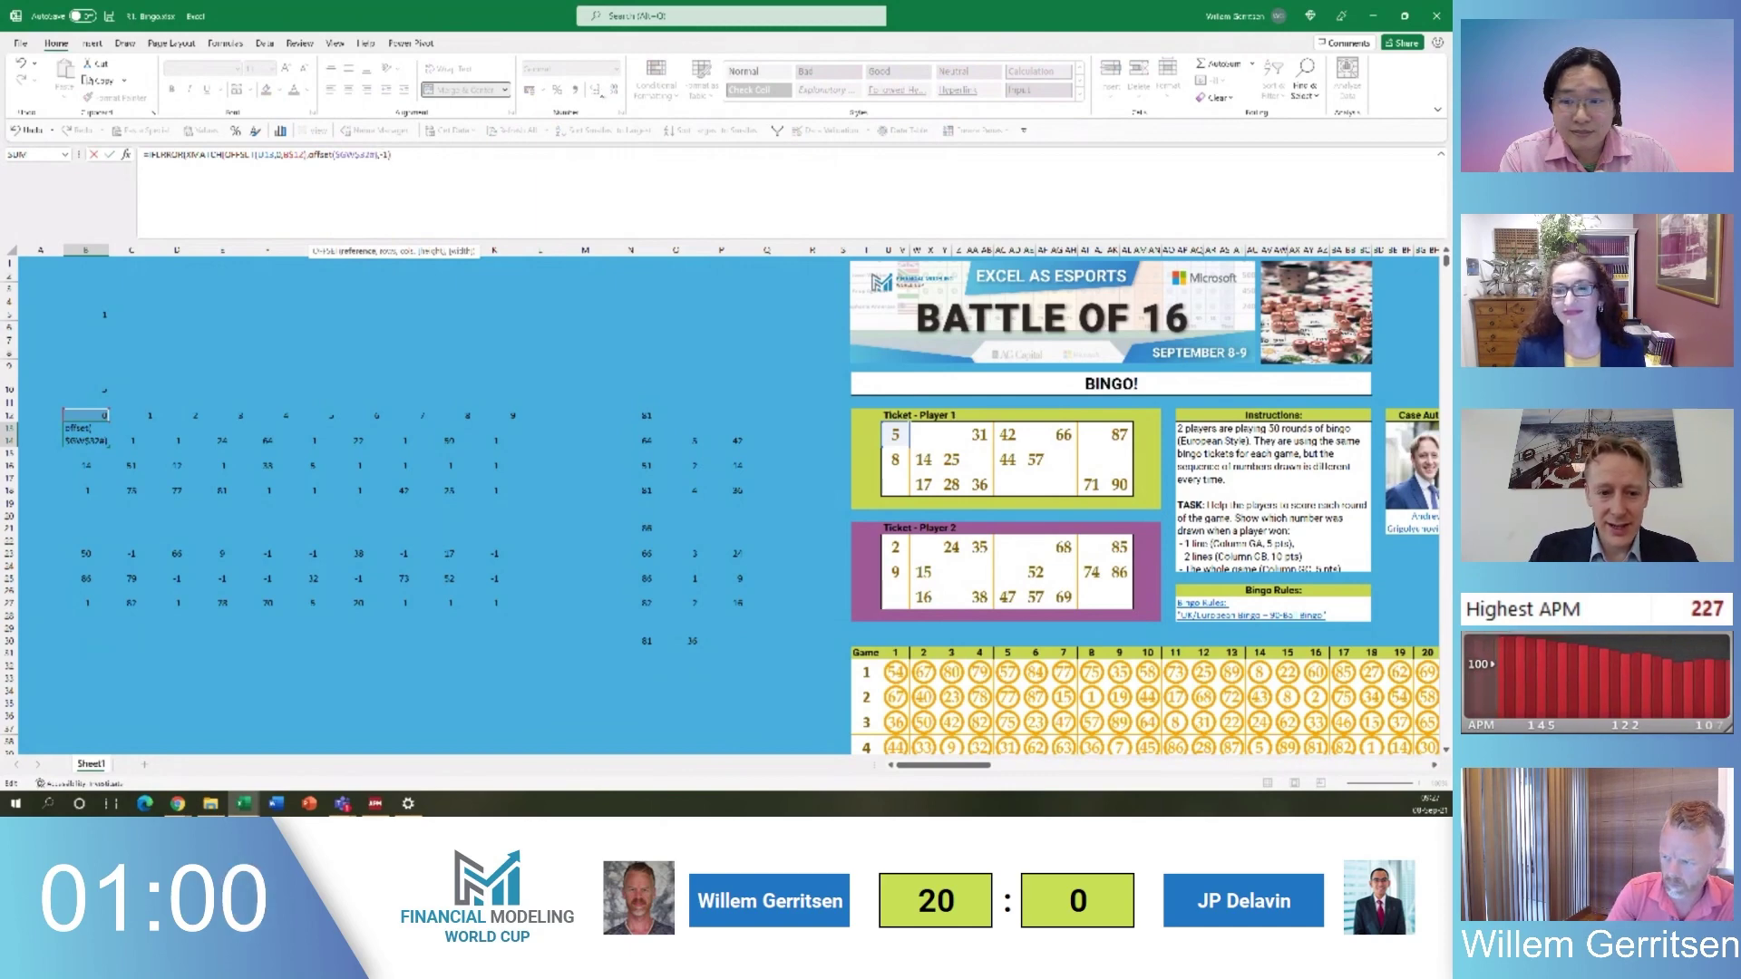
type(",(")
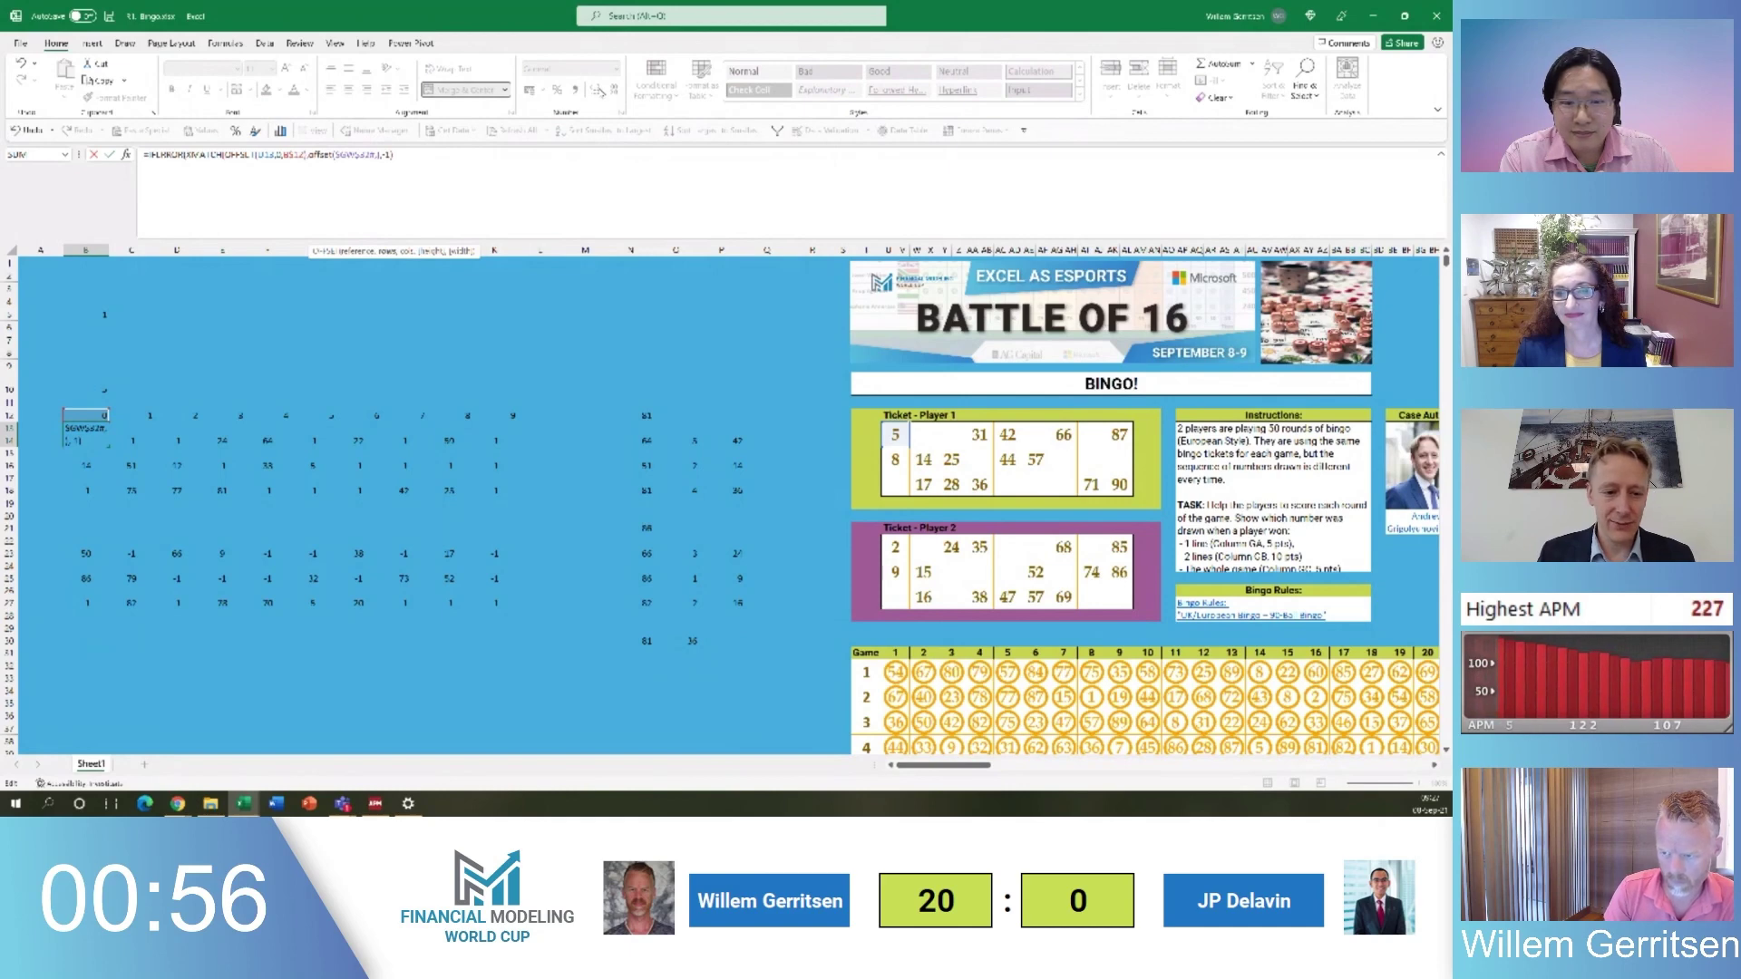
type("b5-1)")
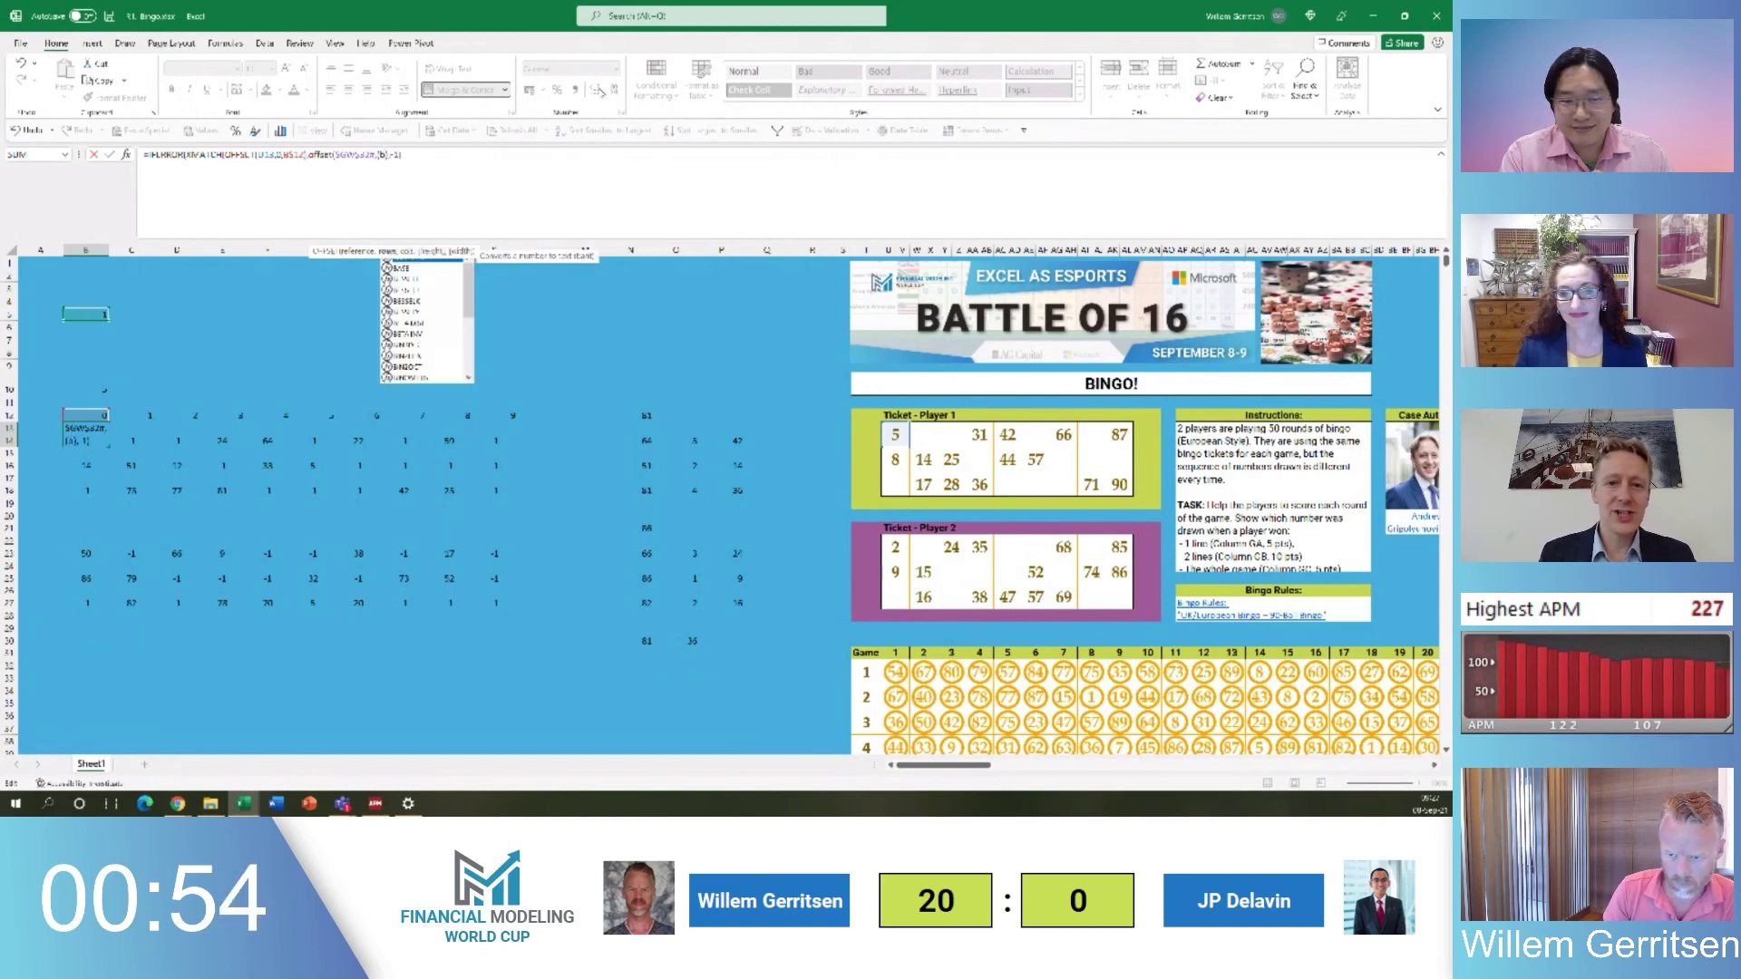
type("*")
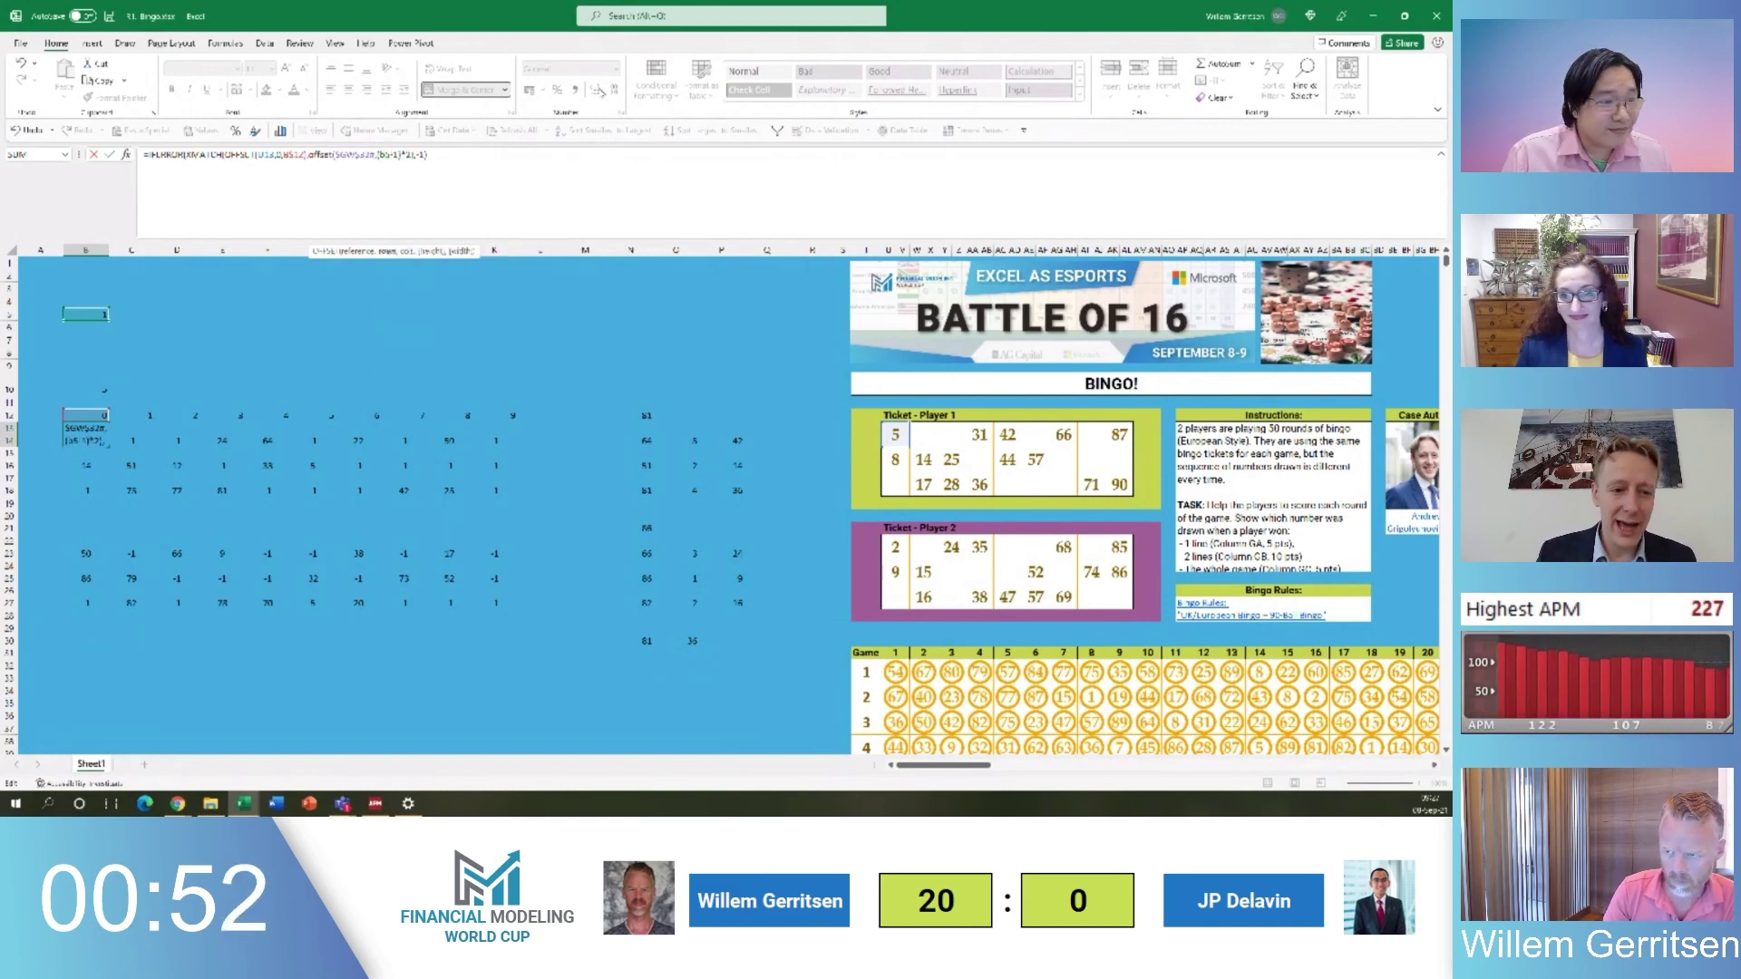
key("ctrl+Return")
Copy the B13 formula across C13:K13
key("ctrl+c")
left_click_drag(131, 440, 496, 440)
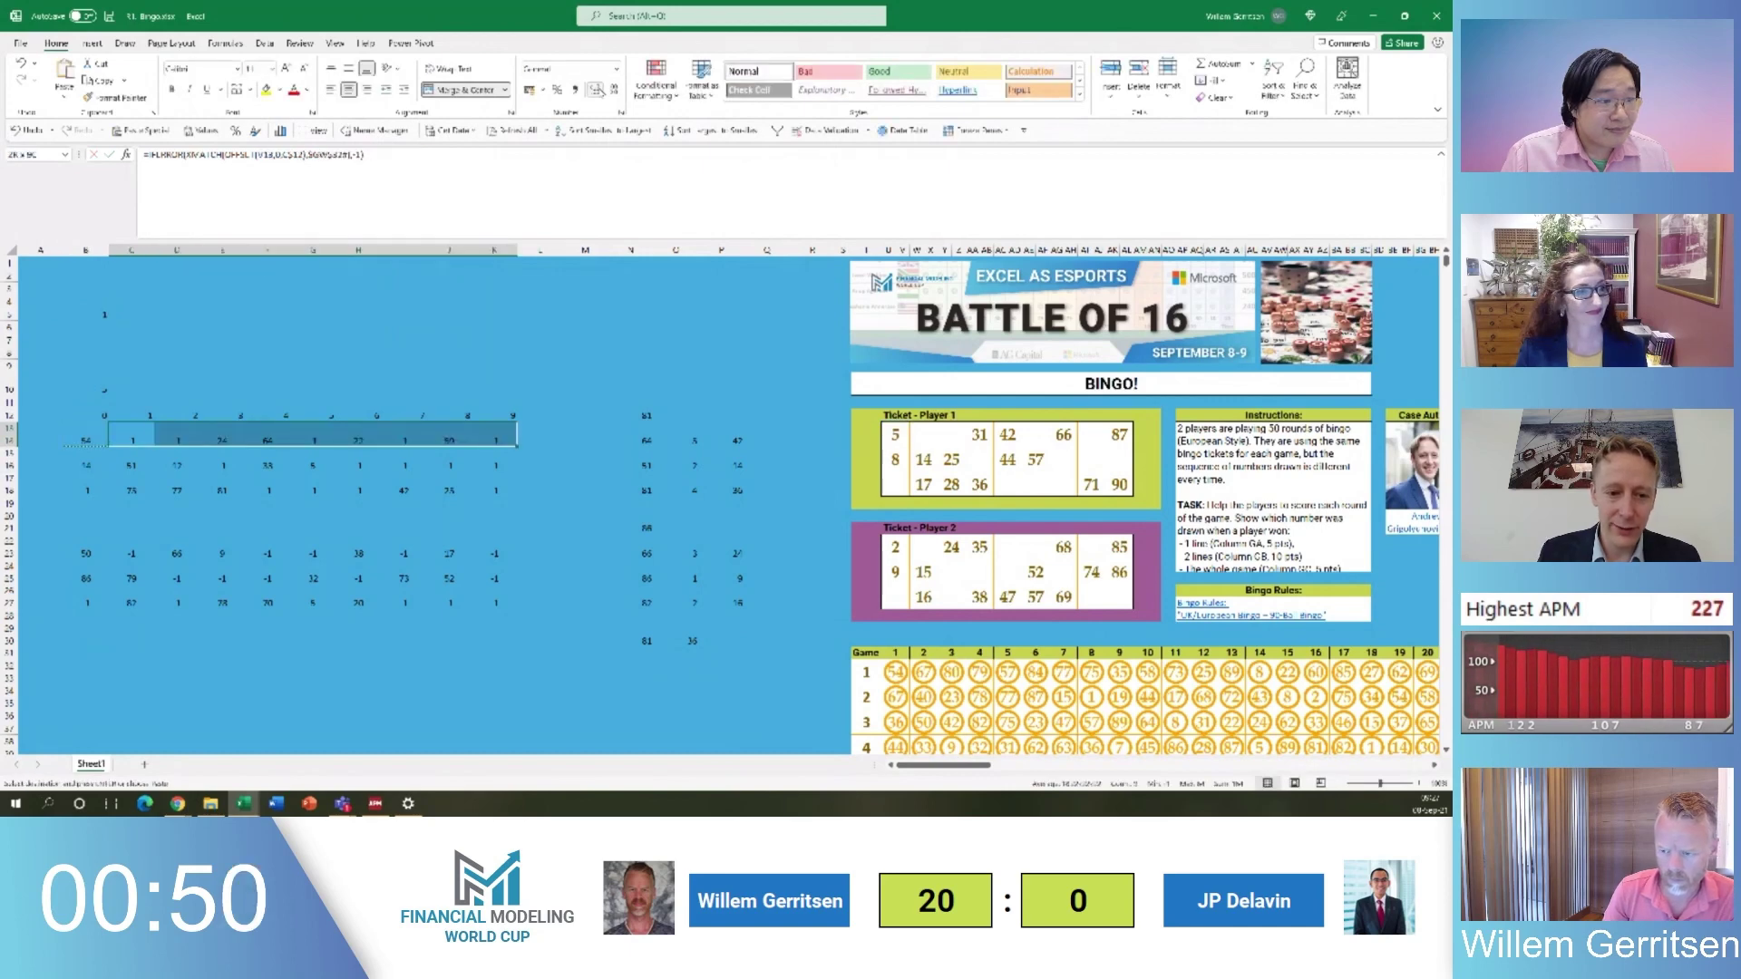
key("ctrl+v")
key("Left")
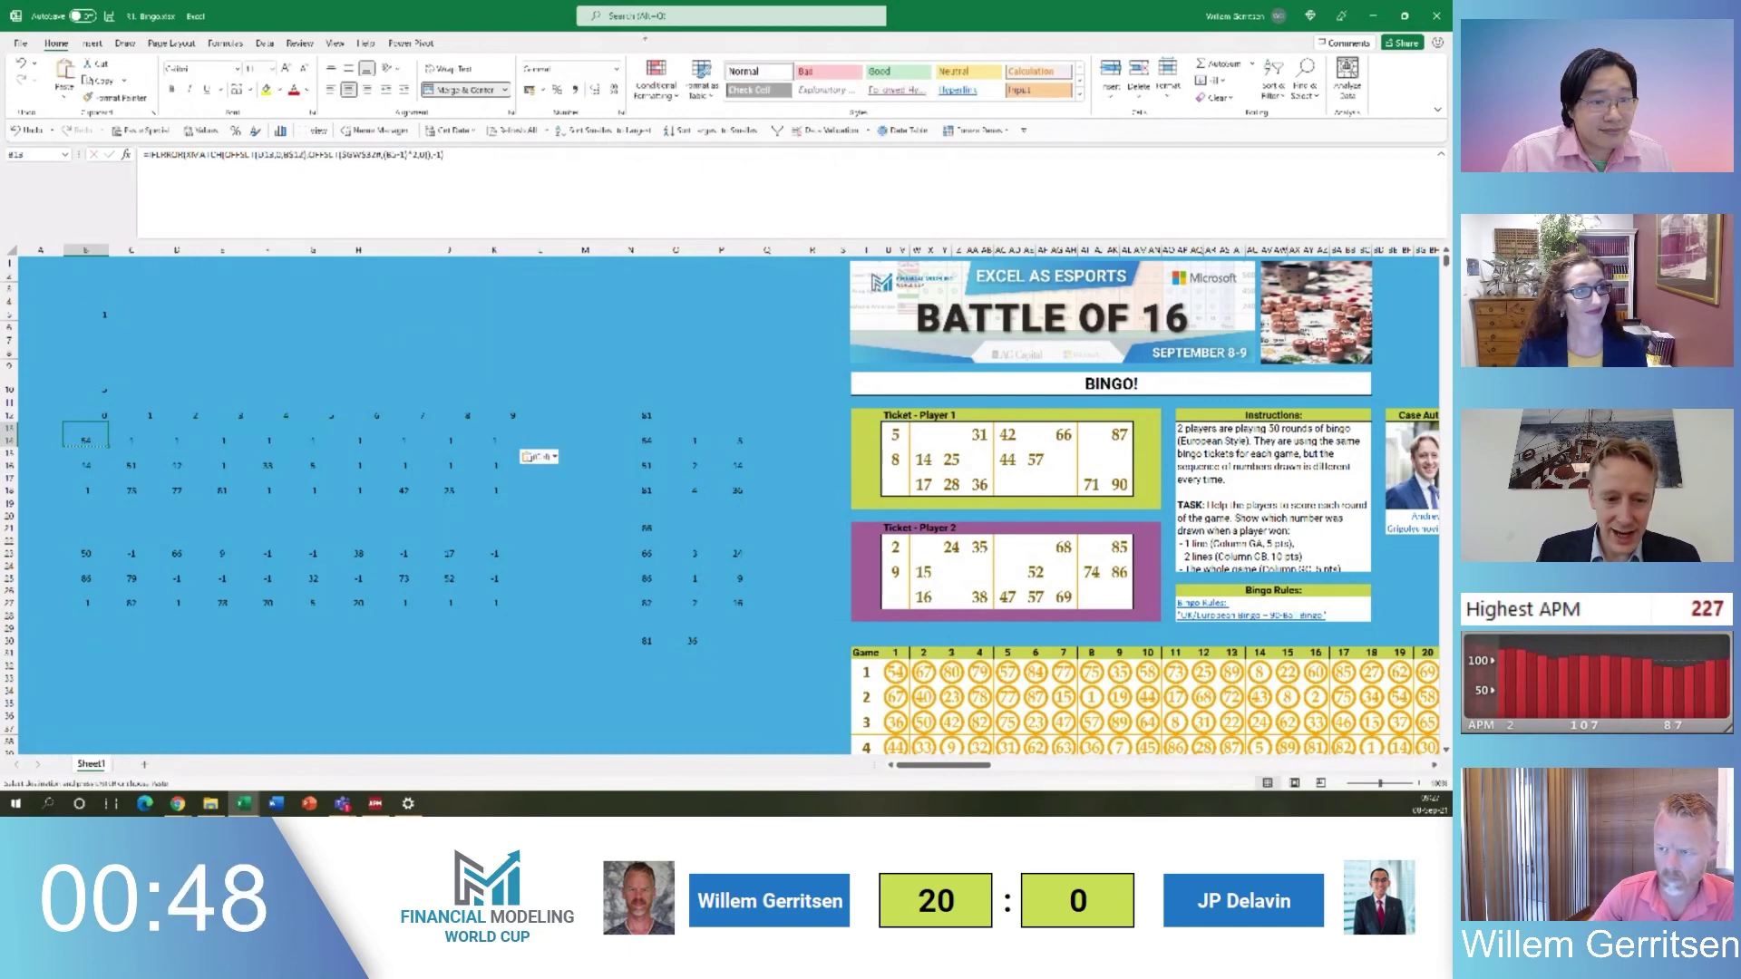
Make the B5 reference in the B13 formula absolute as $B$5 and copy the corrected formula across to K13
left_click(392, 157)
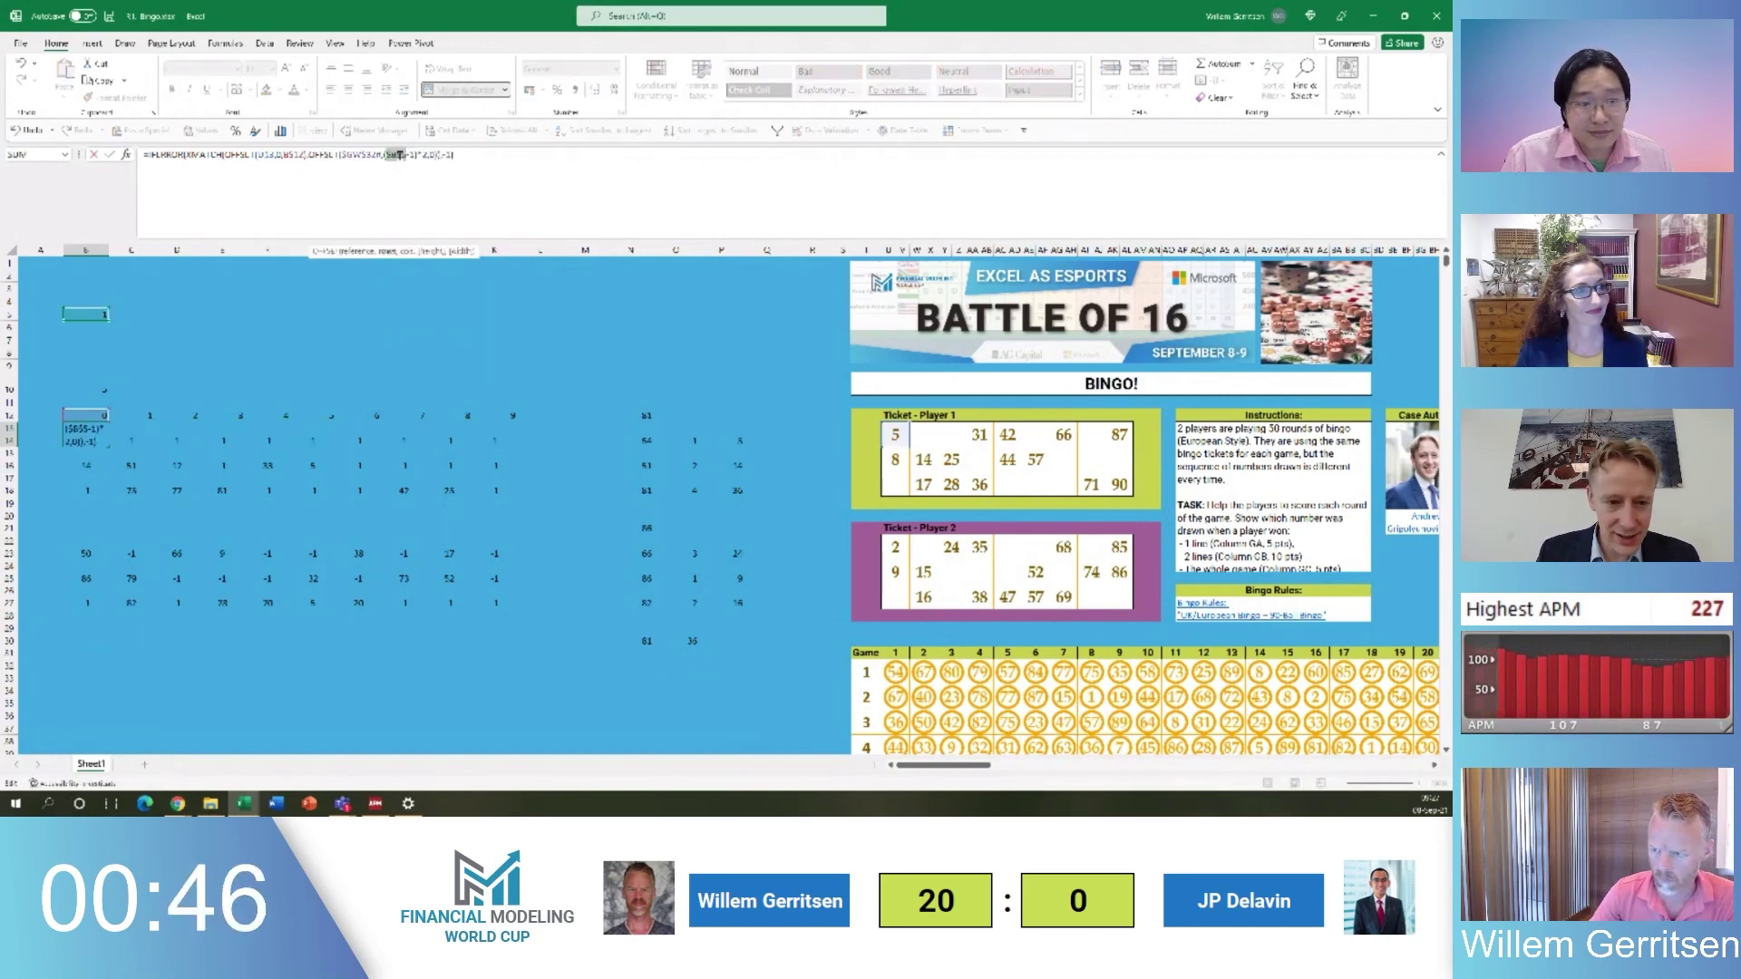
key("Return")
key("Up")
key("ctrl+c")
key("Right")
key("ctrl+shift+Right")
key("ctrl+v")
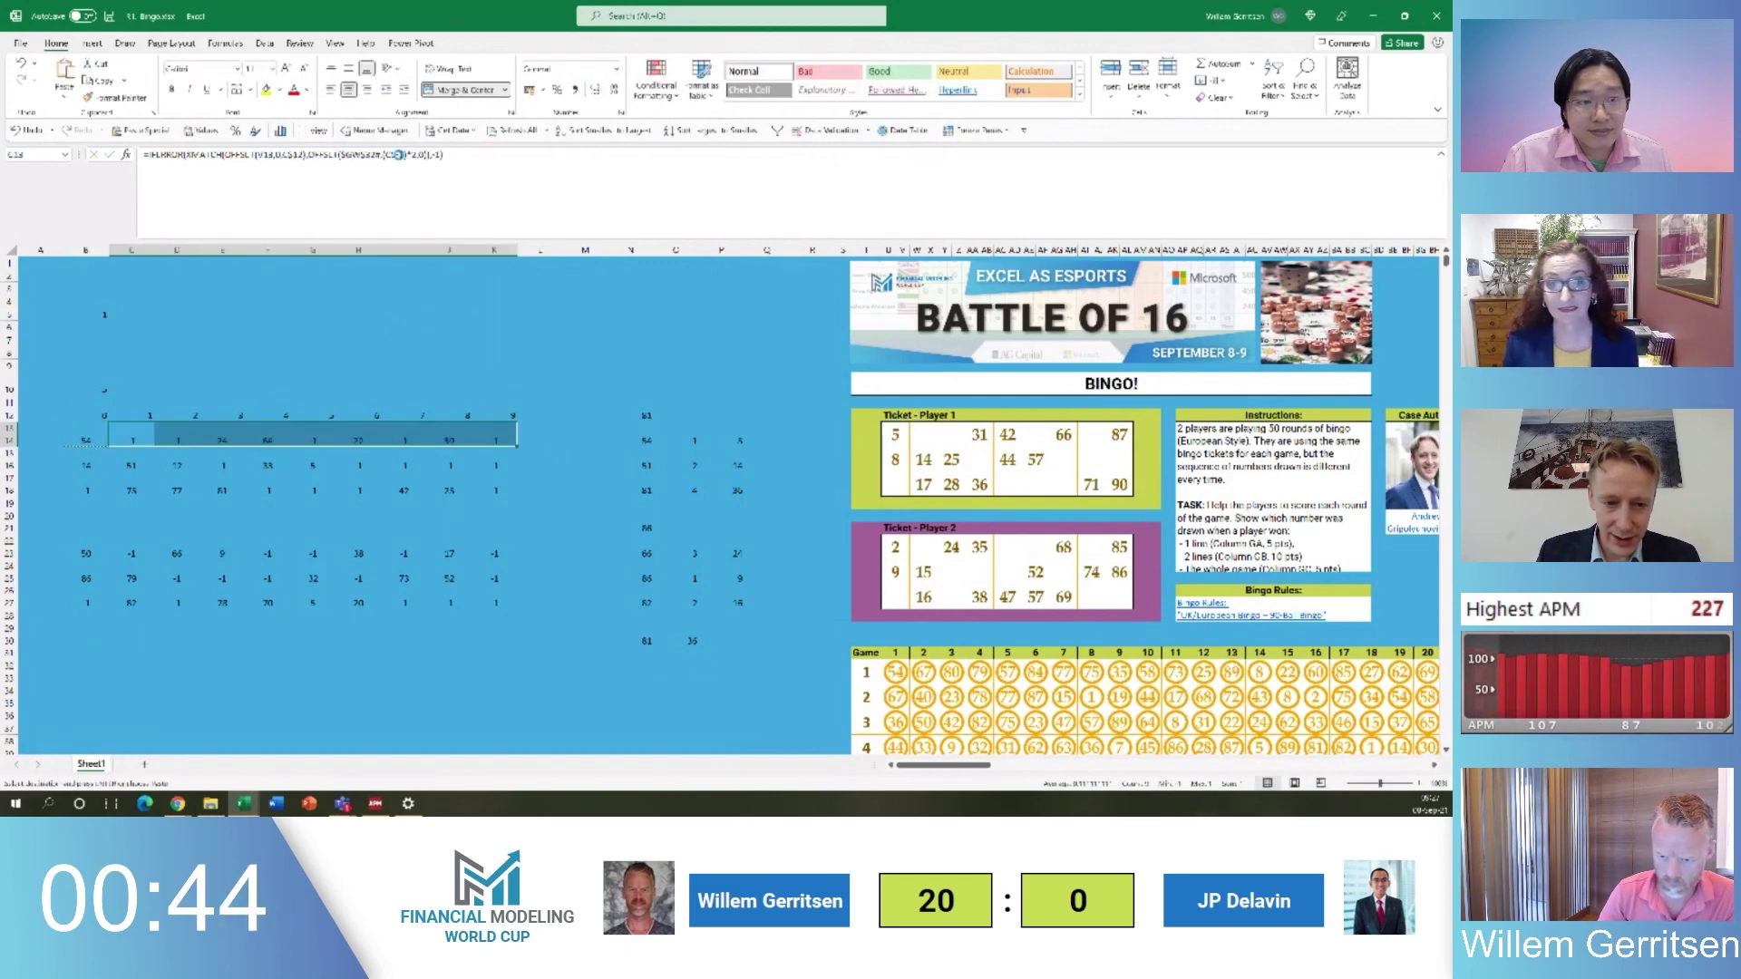
Paste the corrected formula across player 1's second ticket line in row 15
key("Down")
key("Down")
key("Left")
key("Up")
key("ctrl+shift+Right")
key("ctrl+v")
Copy player 1's first-line formulas from B13:K13 into the third ticket line in row 17
key("Down")
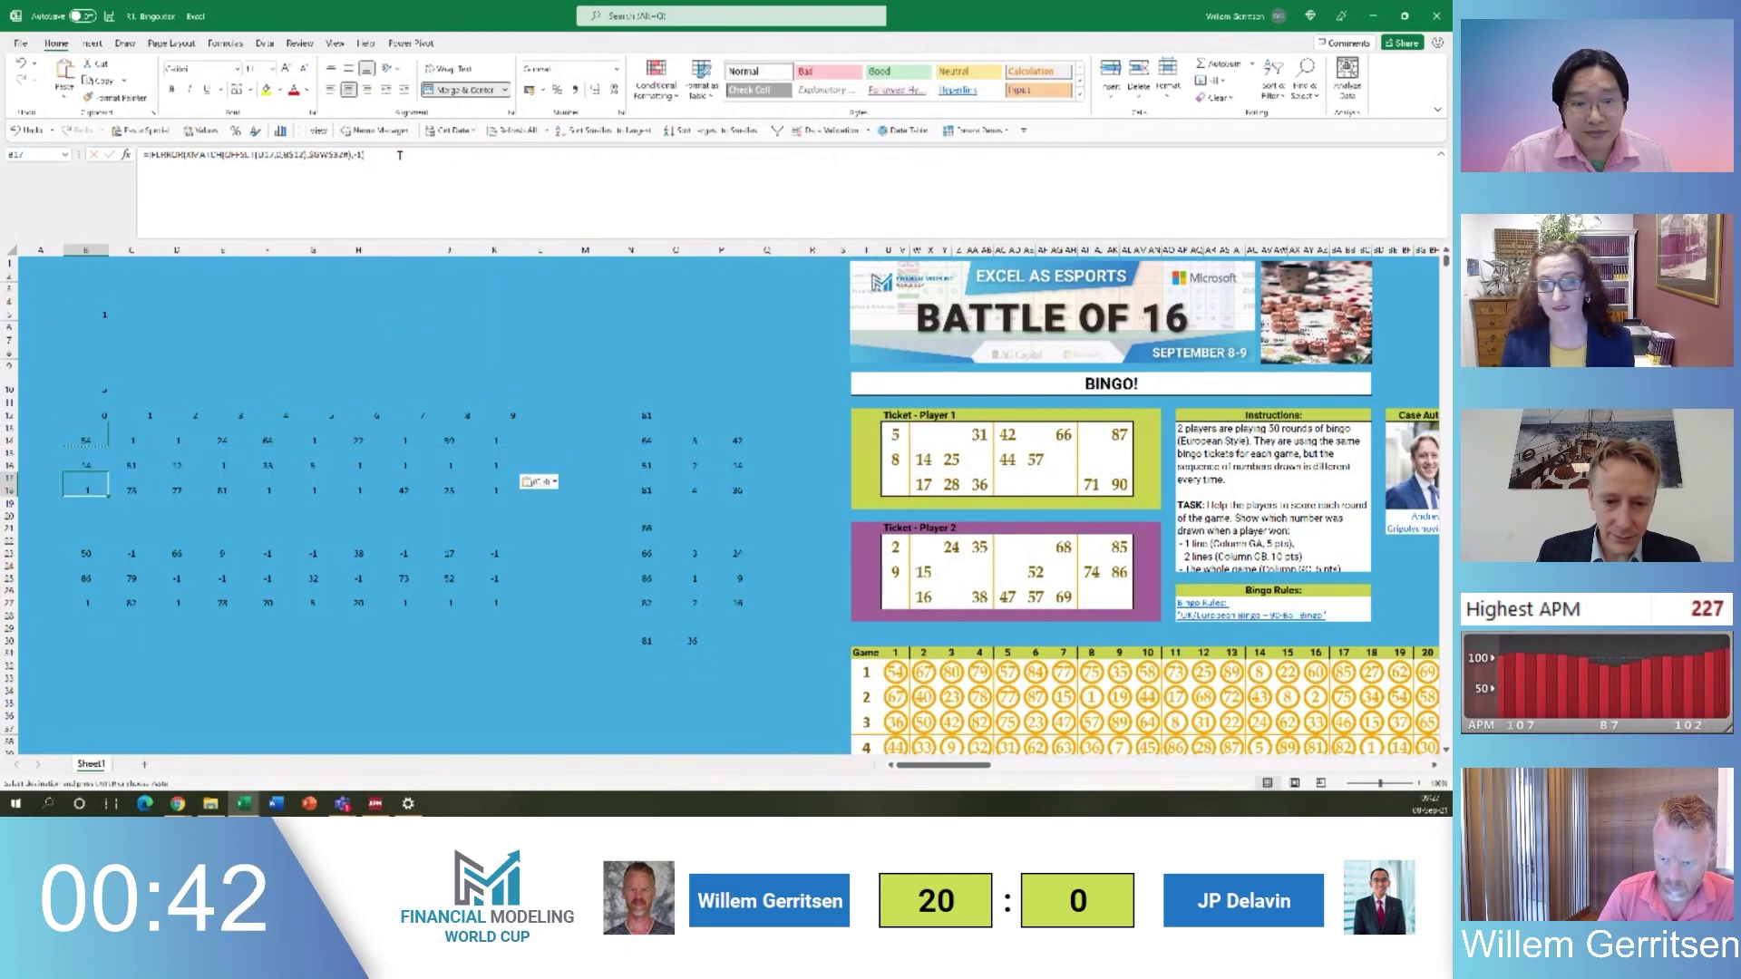
key("ctrl+v")
key("Up")
key("Up")
key("Up")
key("Up")
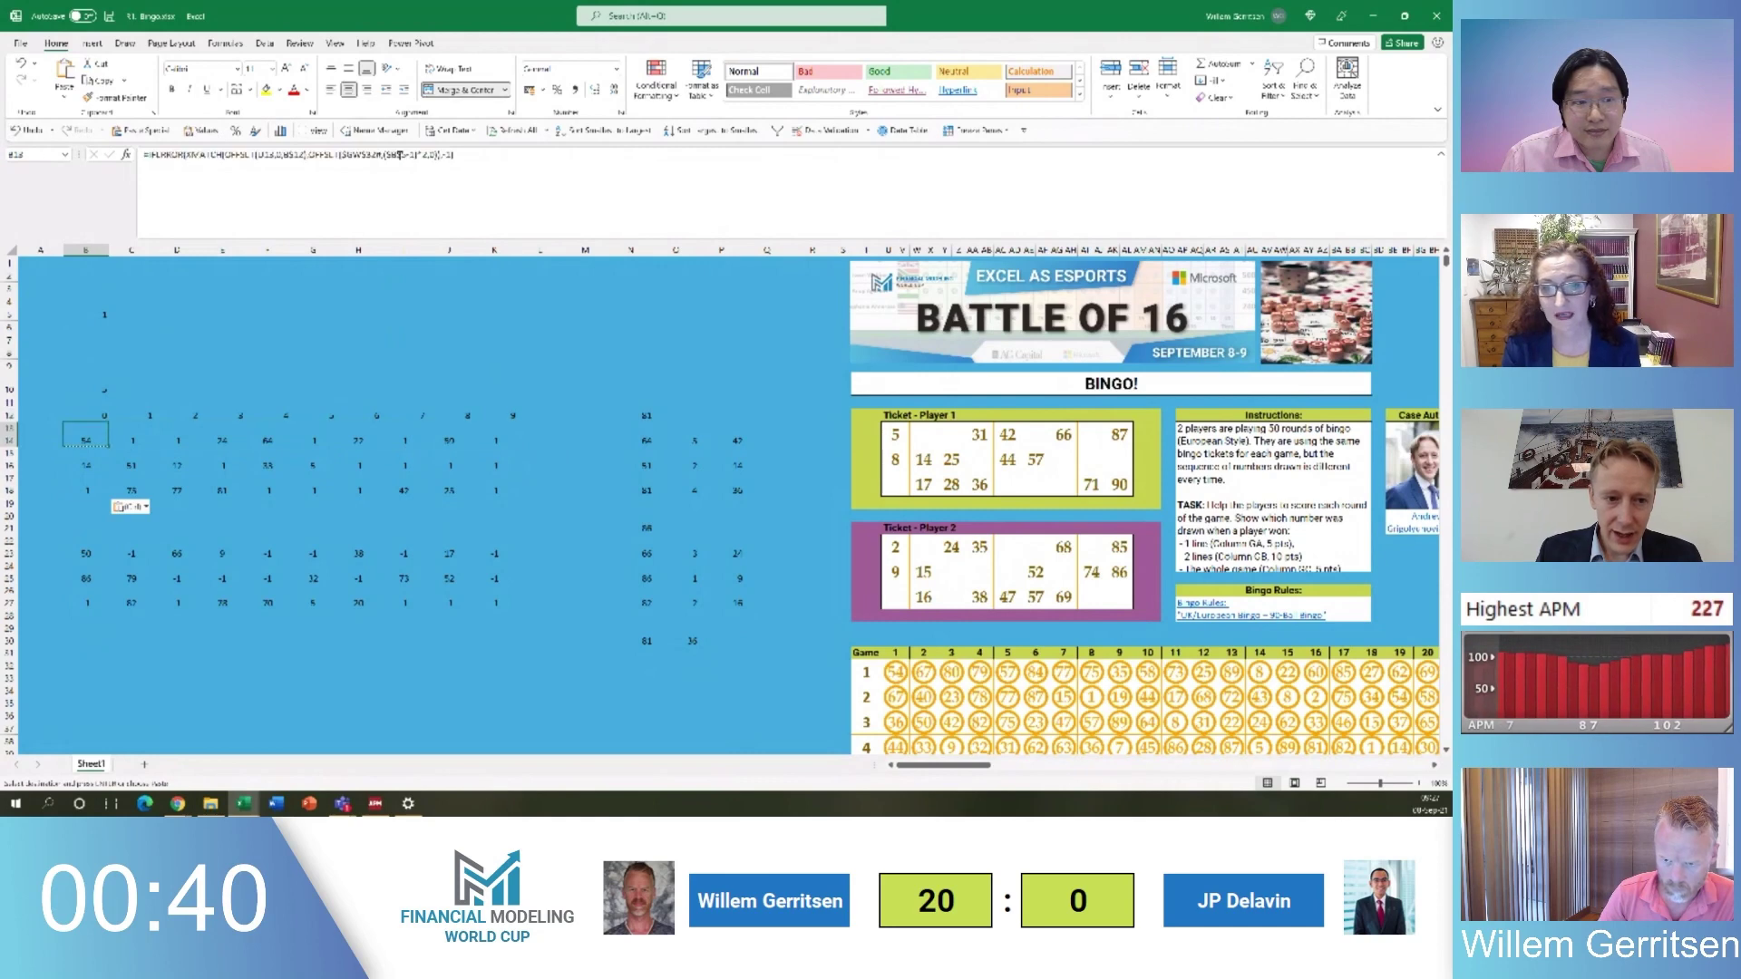
key("ctrl+shift+Right")
key("ctrl+c")
key("Down")
key("Down")
key("ctrl+v")
Paste the copied formulas across player 2's first ticket line
key("Down")
key("Down")
key("Down")
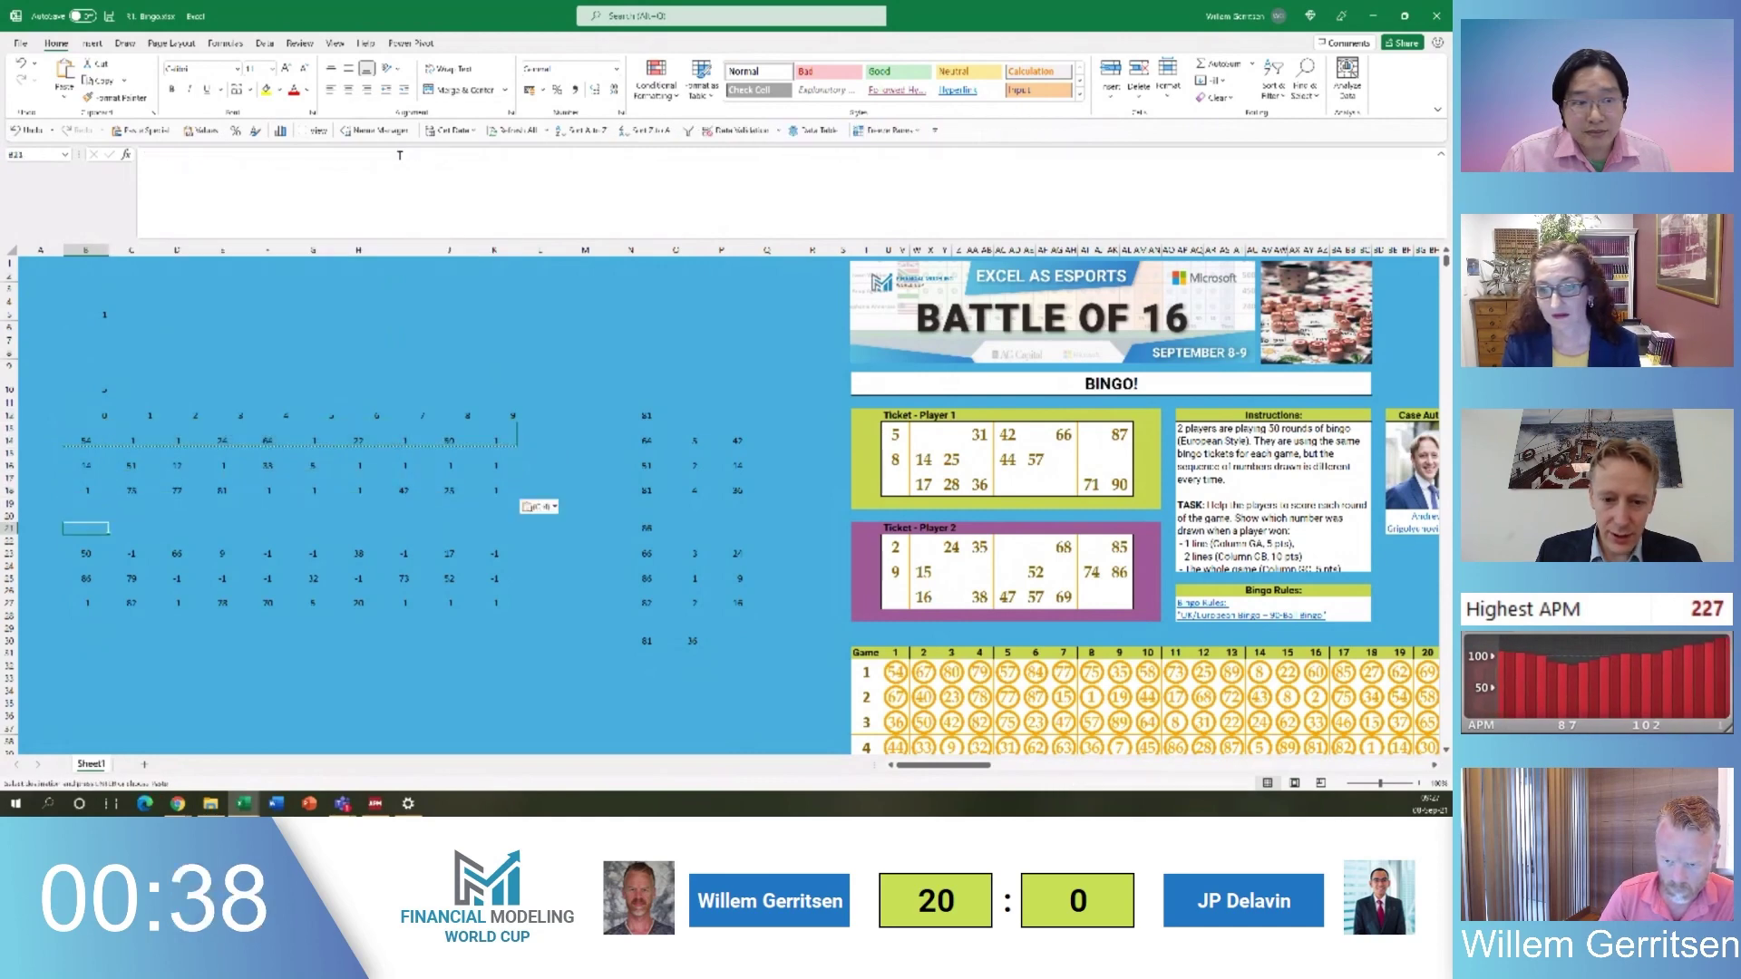
key("Down")
key("Down")
key("ctrl+shift+Right")
key("ctrl+v")
Paste the copied formulas across player 2's second and third ticket lines
key("Down")
key("ctrl+shift+Right")
key("ctrl+v")
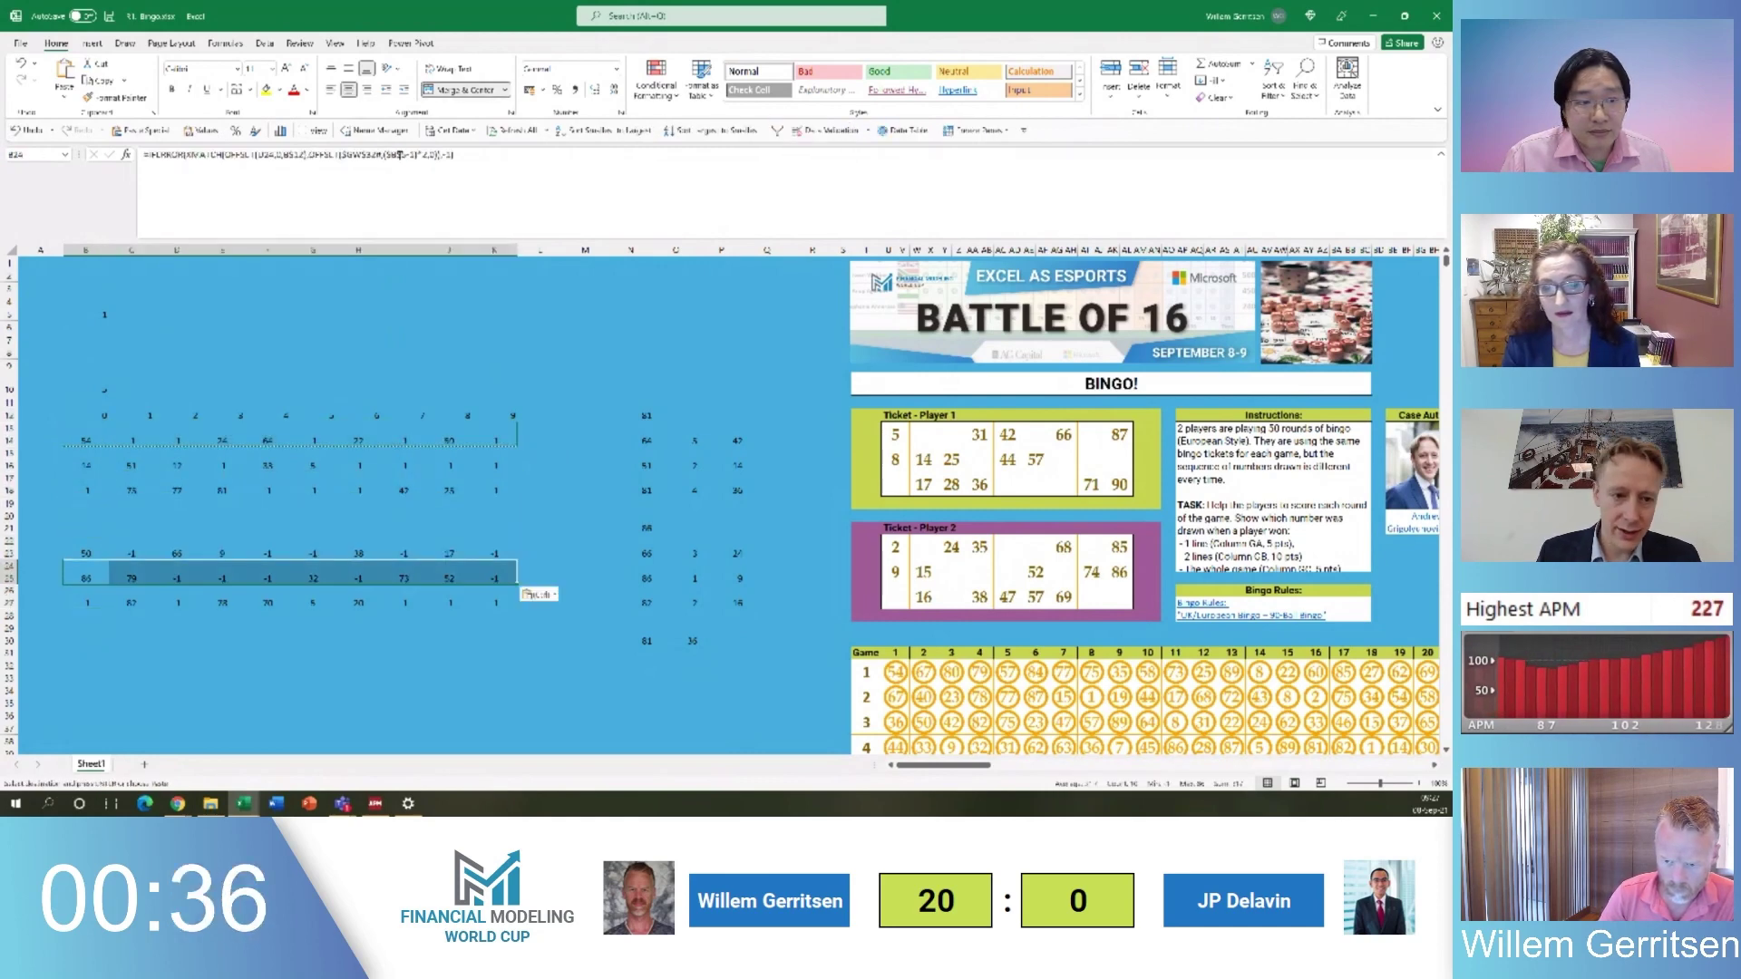
key("Down")
key("ctrl+shift+Right")
key("ctrl+v")
key("Up")
key("Up")
Enter 2 in B5 to calculate game 2, and switch to the browser
left_click(122, 303)
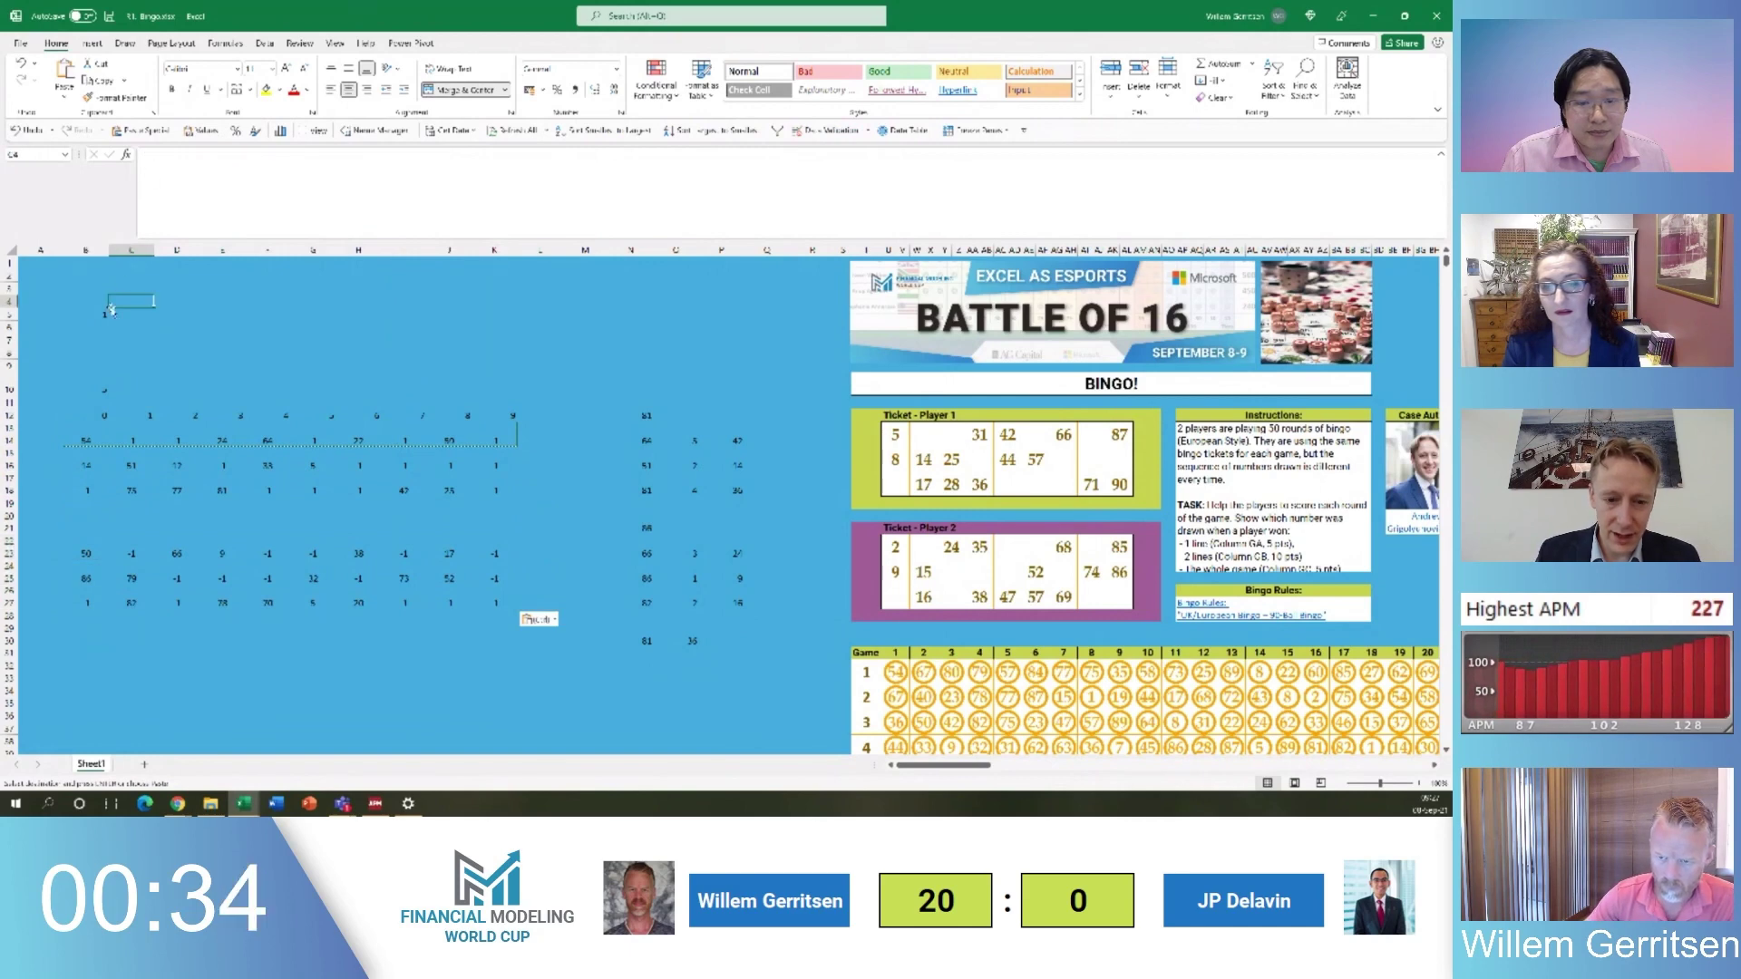
left_click(96, 313)
type("2")
left_click(143, 303)
left_click(123, 339)
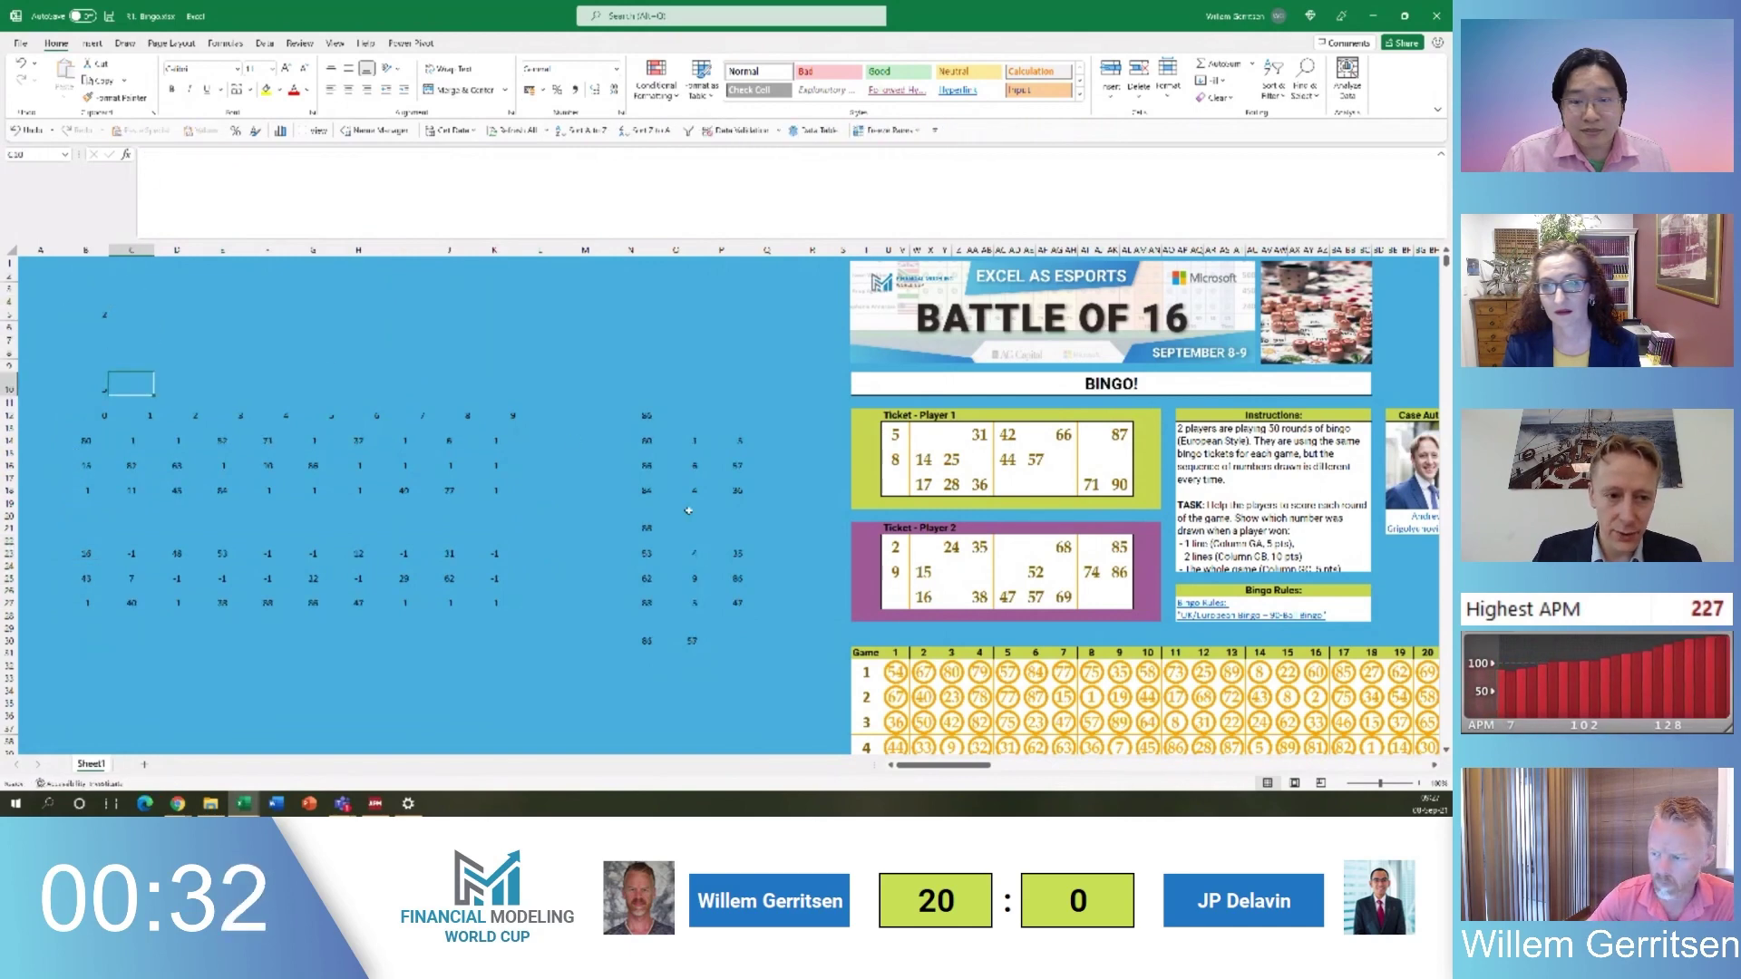
key("alt+Tab")
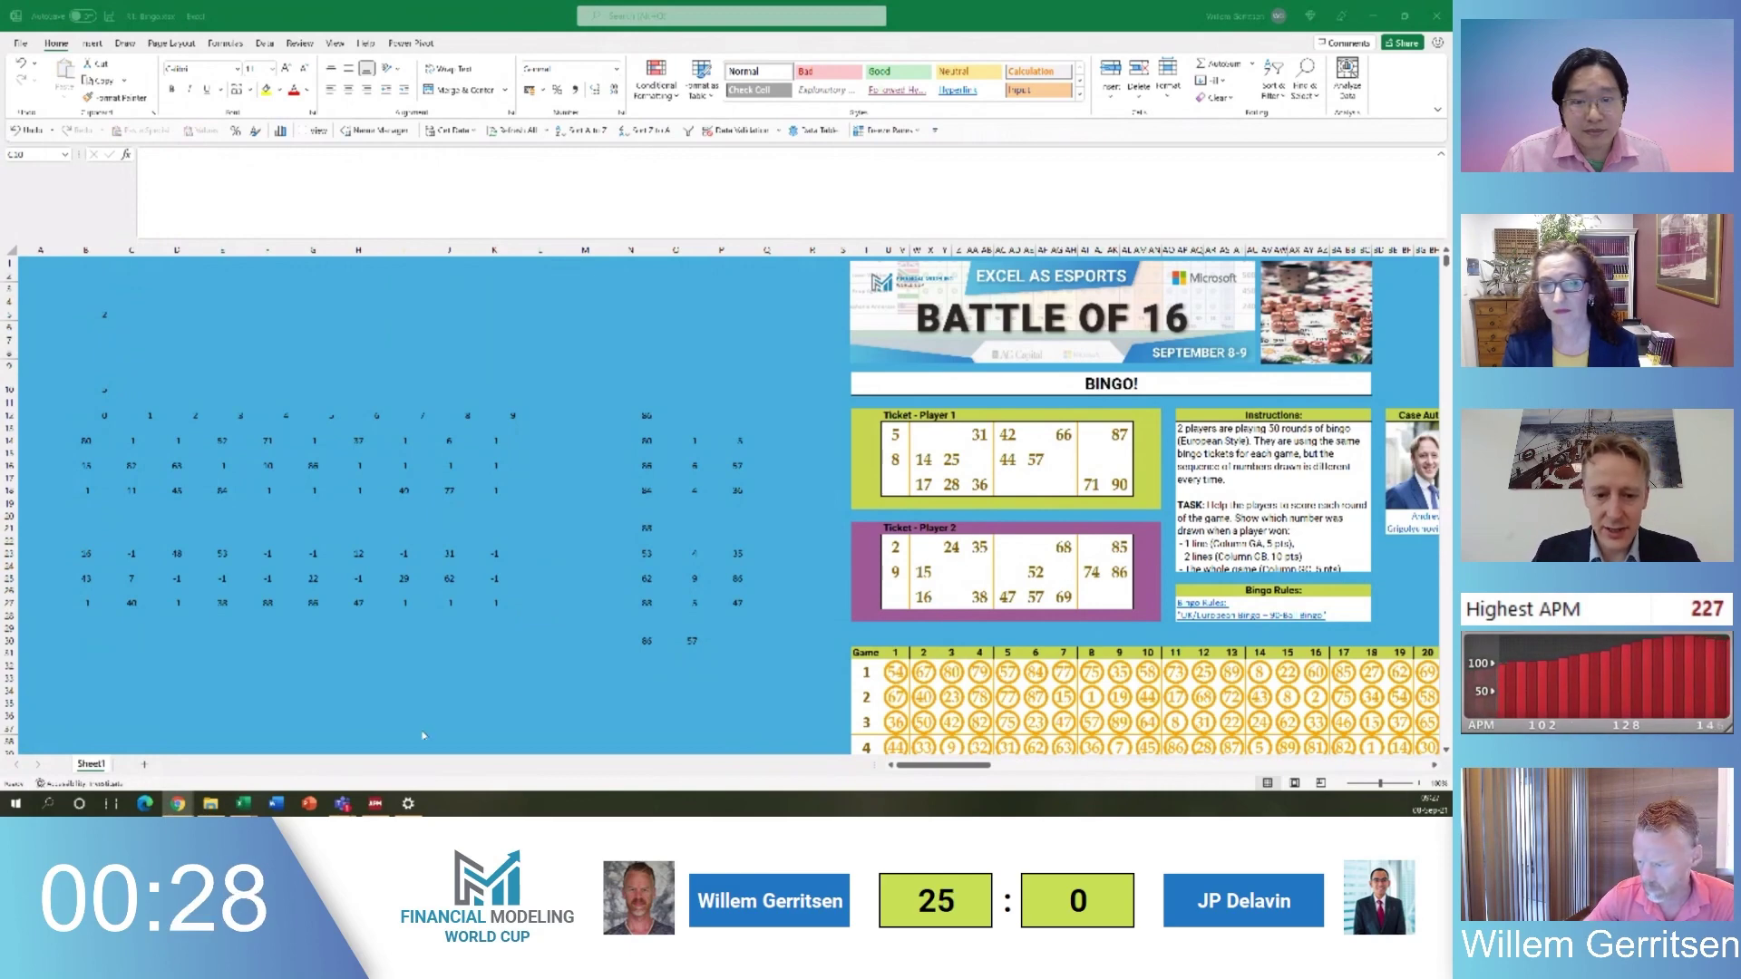
Return to the workbook and enter =SEQUENCE(50) in C32 to list the game numbers
key("alt+Tab")
left_click(132, 665)
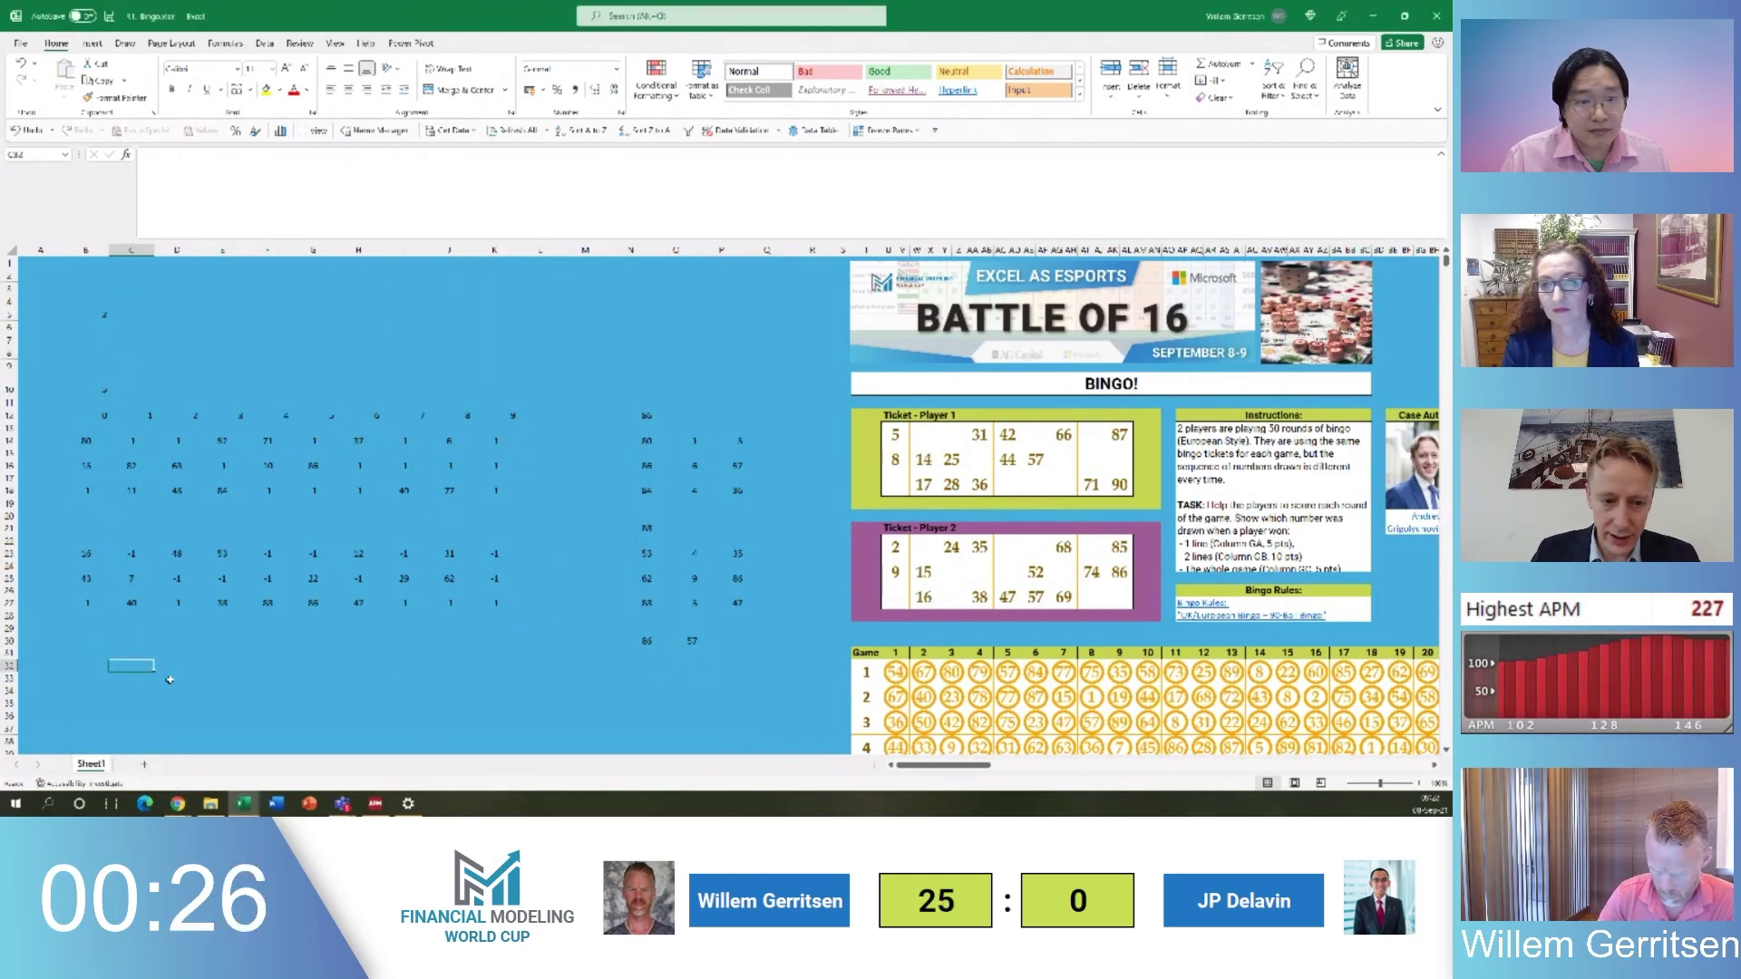
type("=sequence")
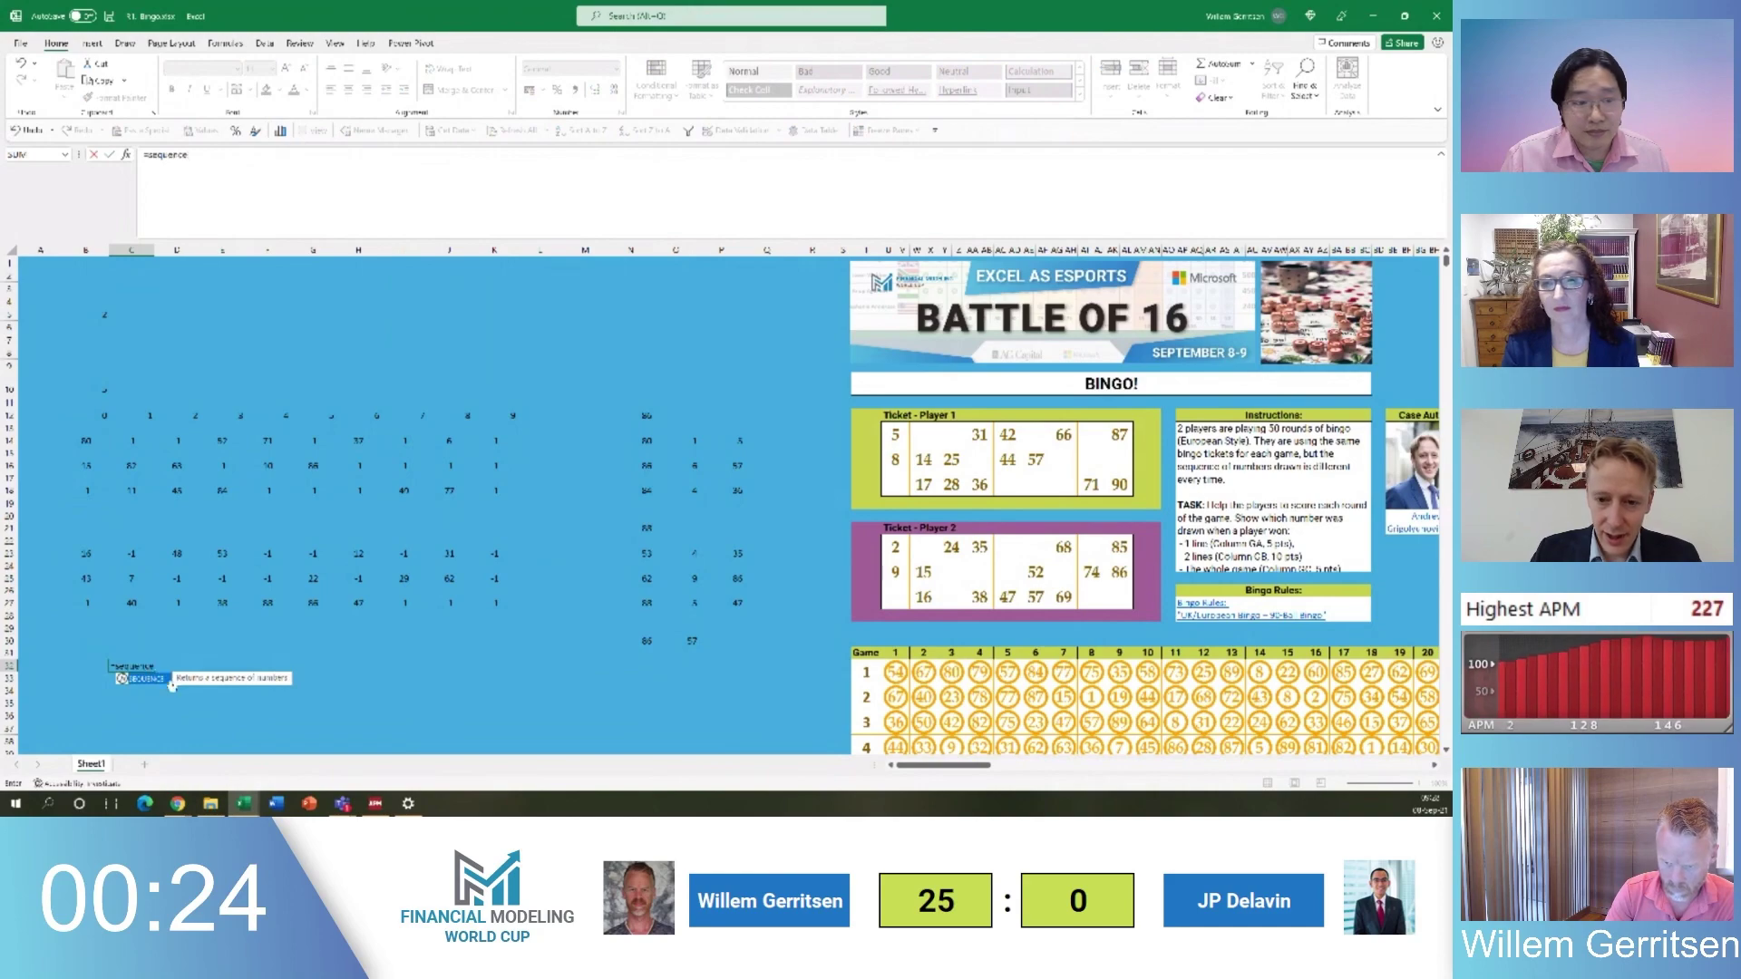
type("(50)")
key("Return")
key("Up")
key("Up")
key("Right")
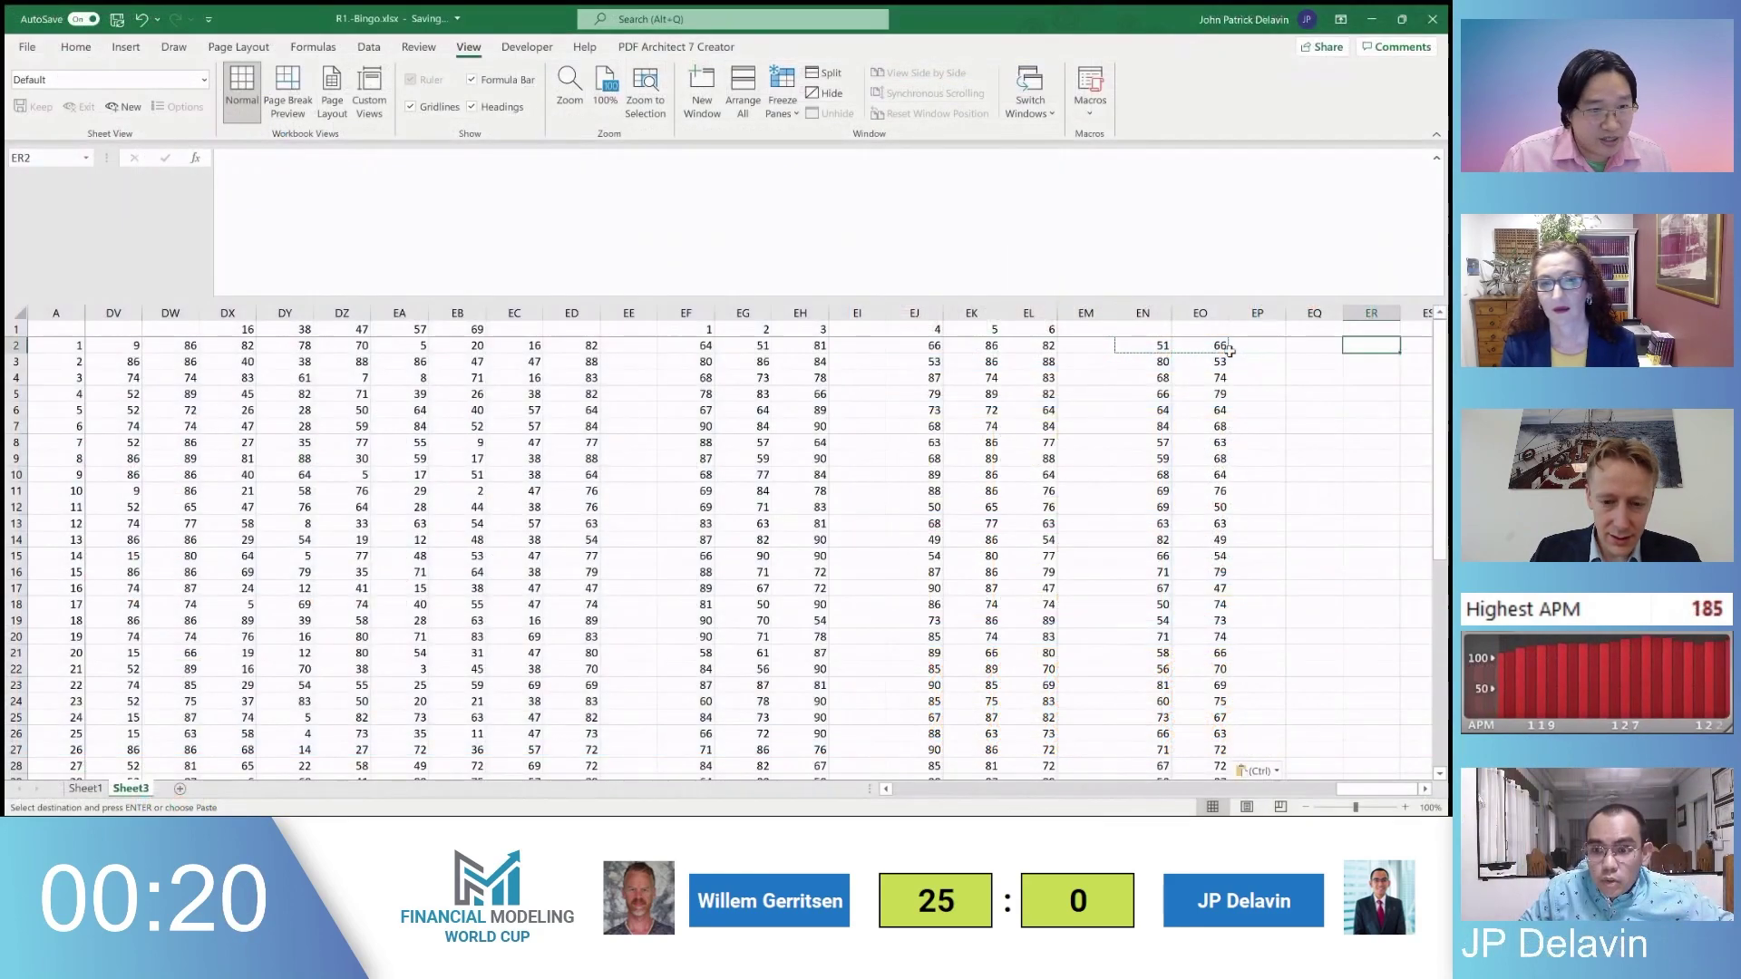
Enter =MAX(EF2:EH2) in ES2 to find the draw completing player 1's whole ticket in game 1
type("=min")
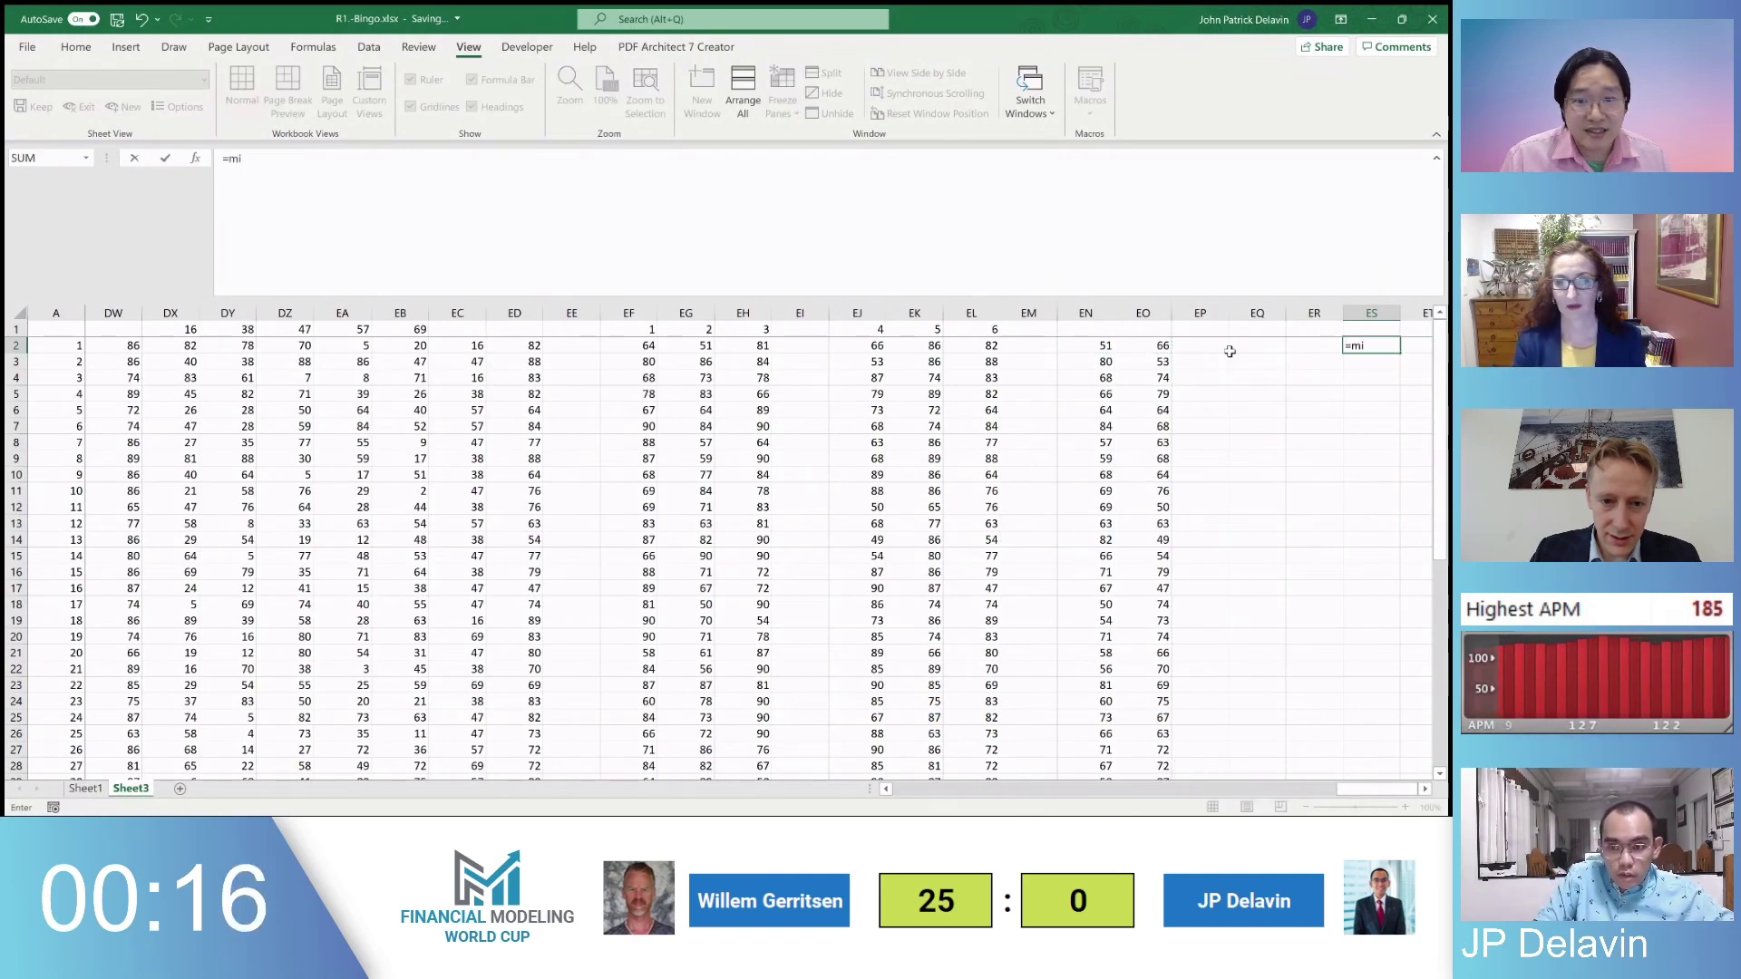
key("BackSpace")
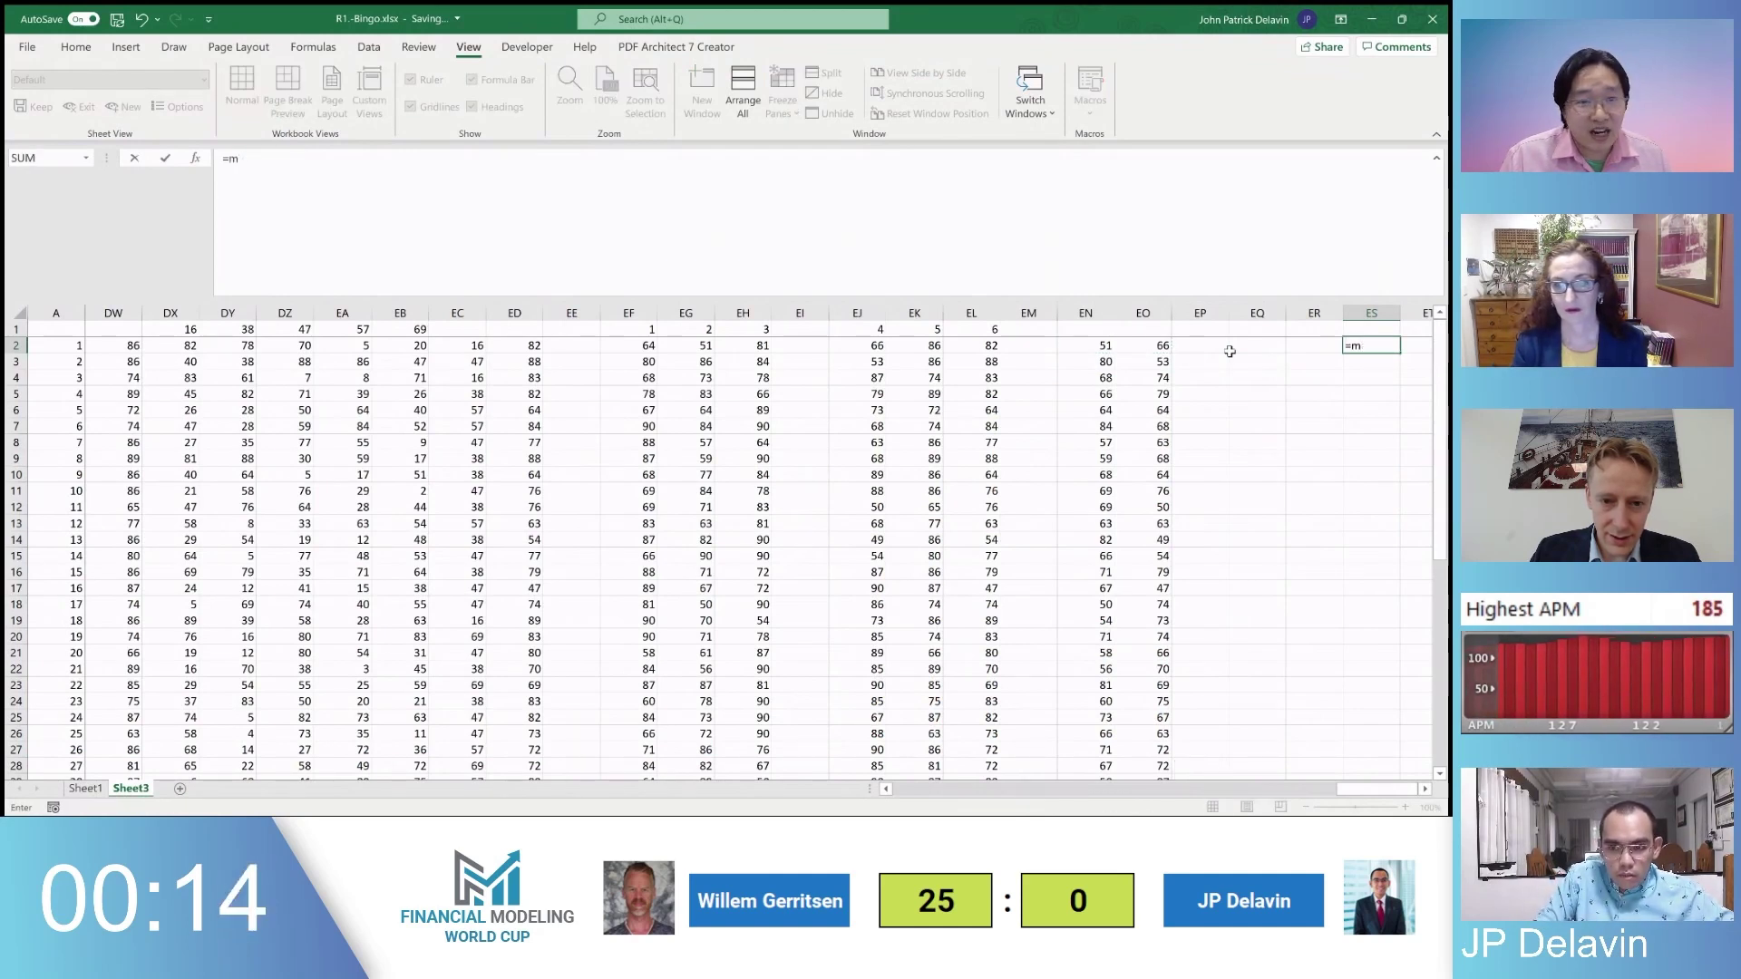
type("ax")
key("ctrl+Left")
key("ctrl+Left")
key("ctrl+Left")
key("ctrl+Left")
key("ctrl+Left")
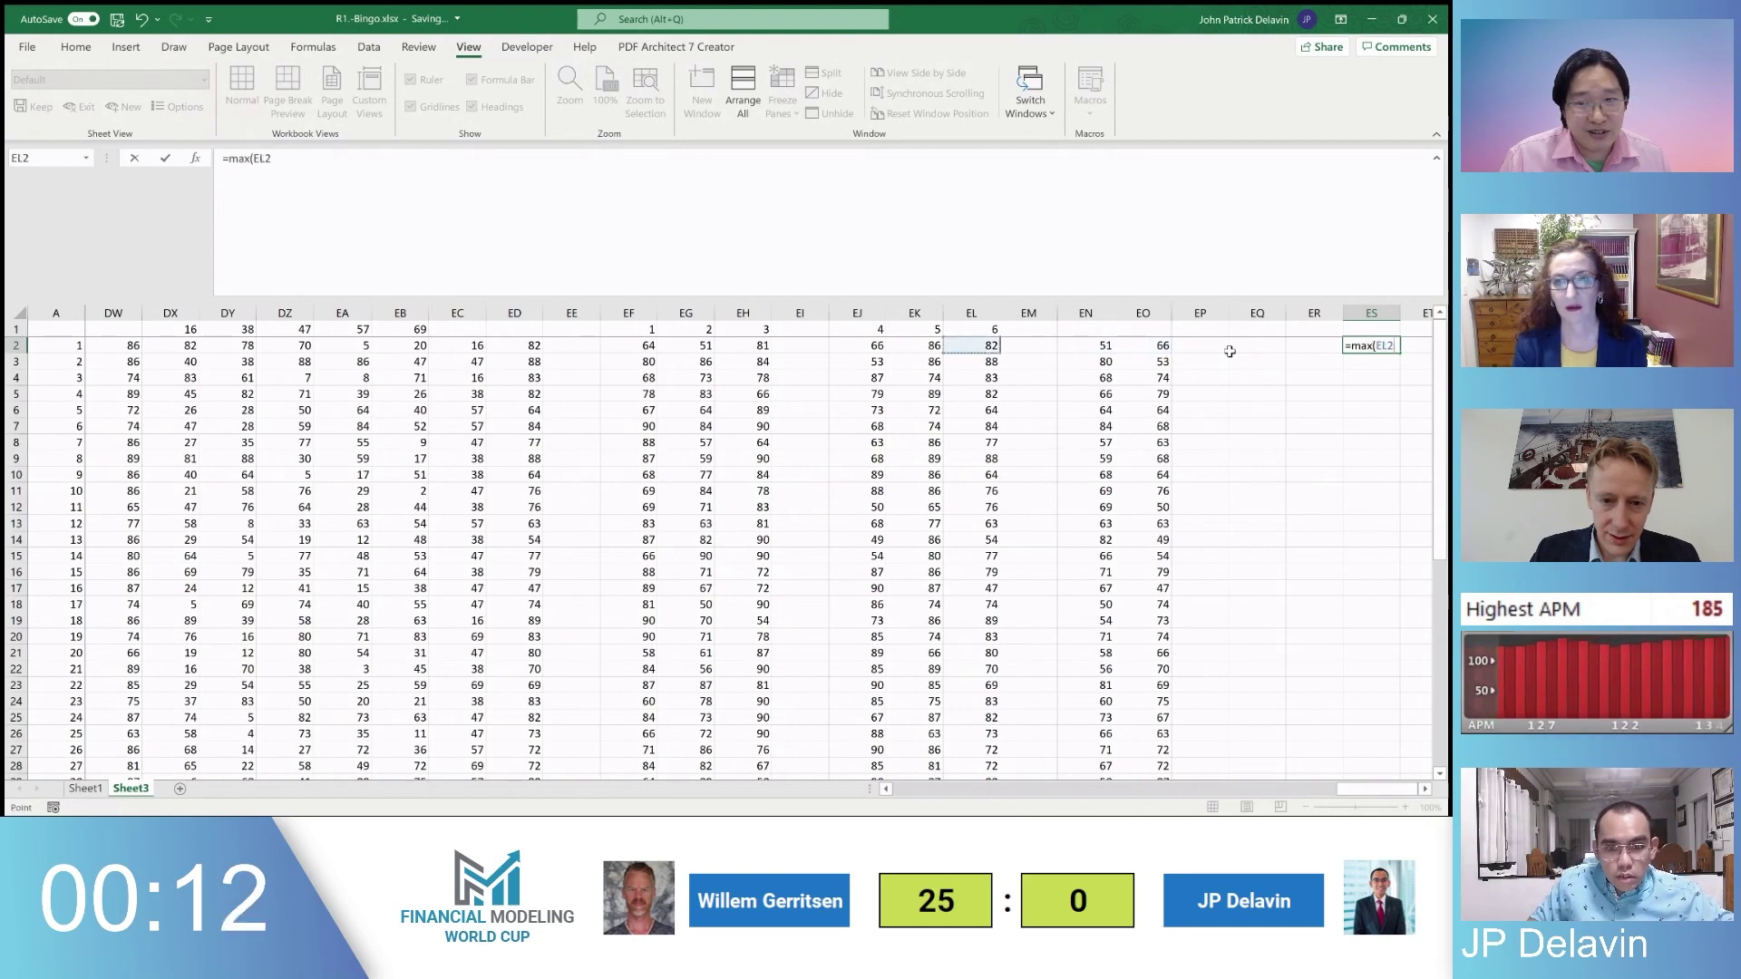
key("ctrl+shift+Left")
key("ctrl+Return")
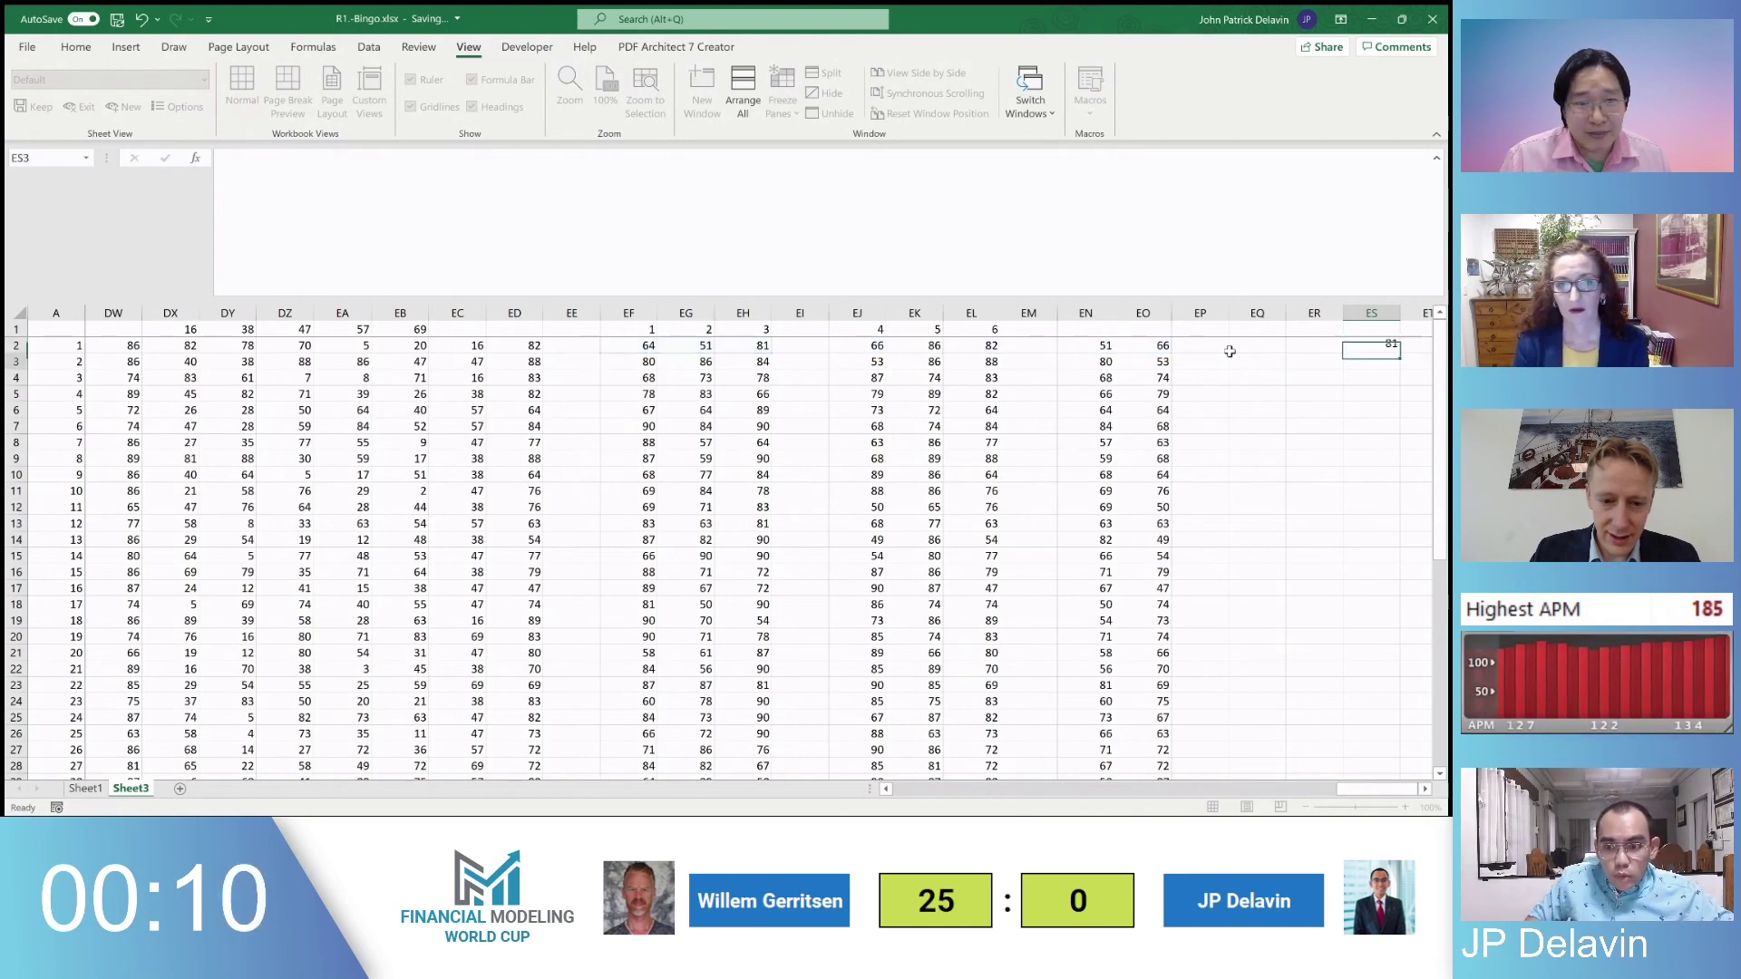
Enter =MAX(EJ2:EL2) in ET2 to find the draw completing player 2's whole ticket in game 1
key("Right")
type("=max(")
key("ctrl+Left")
key("ctrl+Left")
key("ctrl+Left")
key("ctrl+Left")
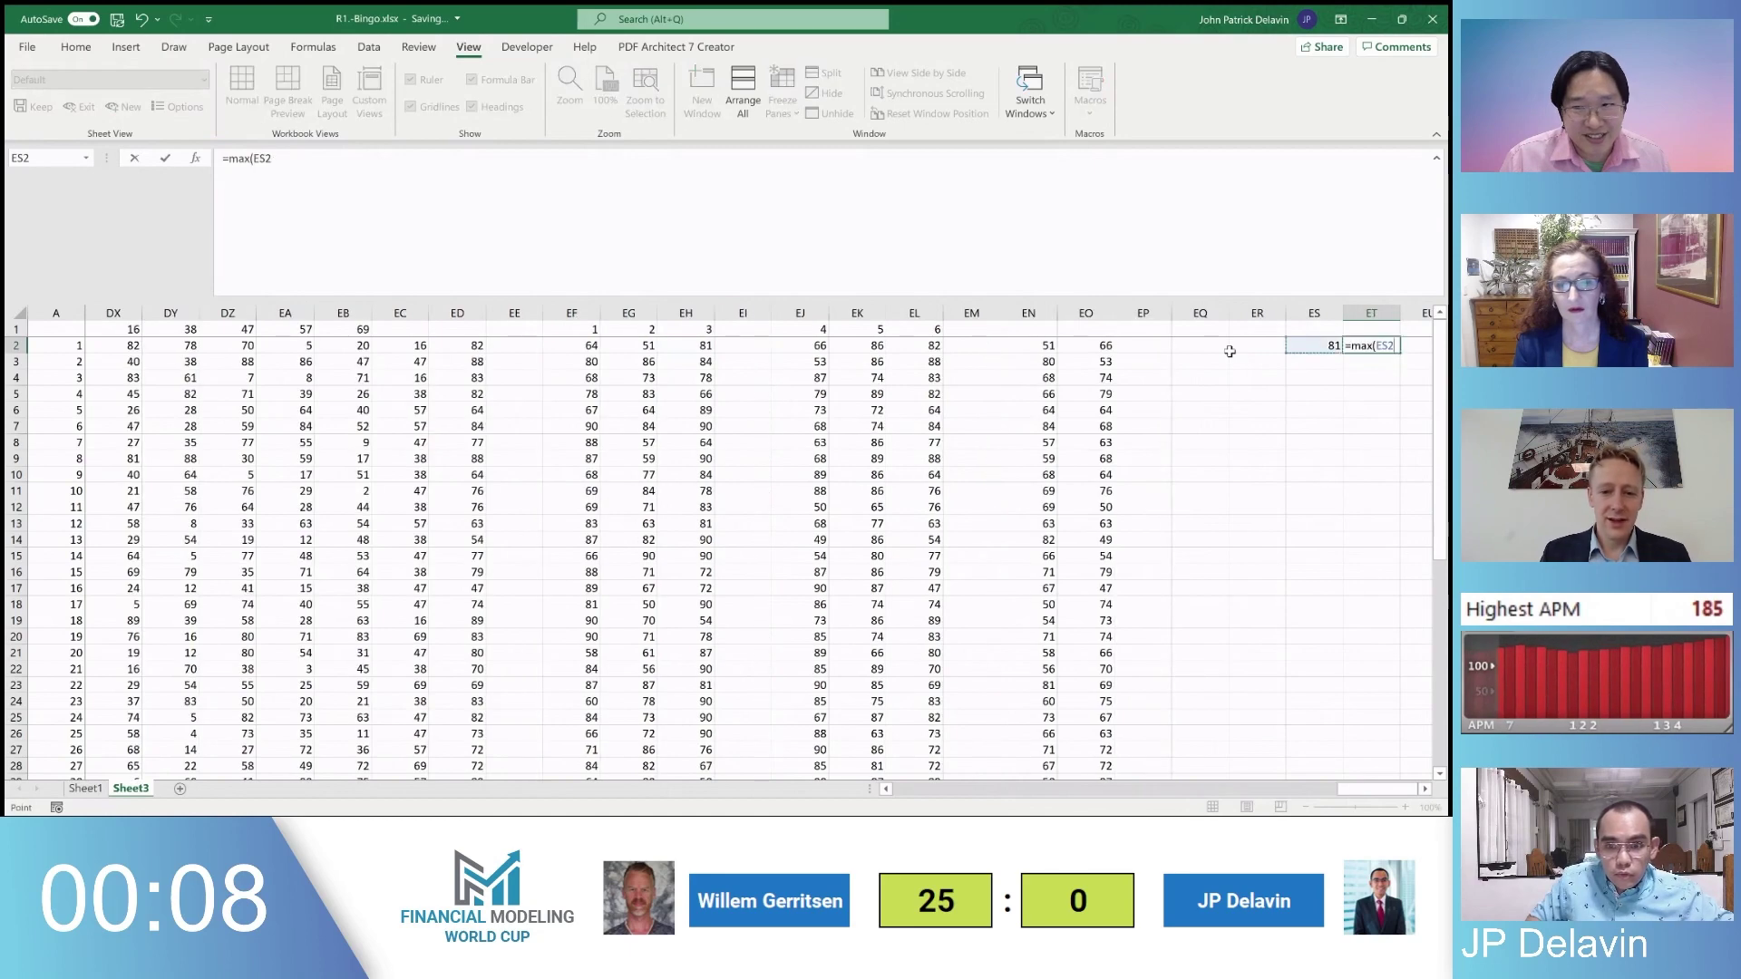
key("ctrl+shift+Left")
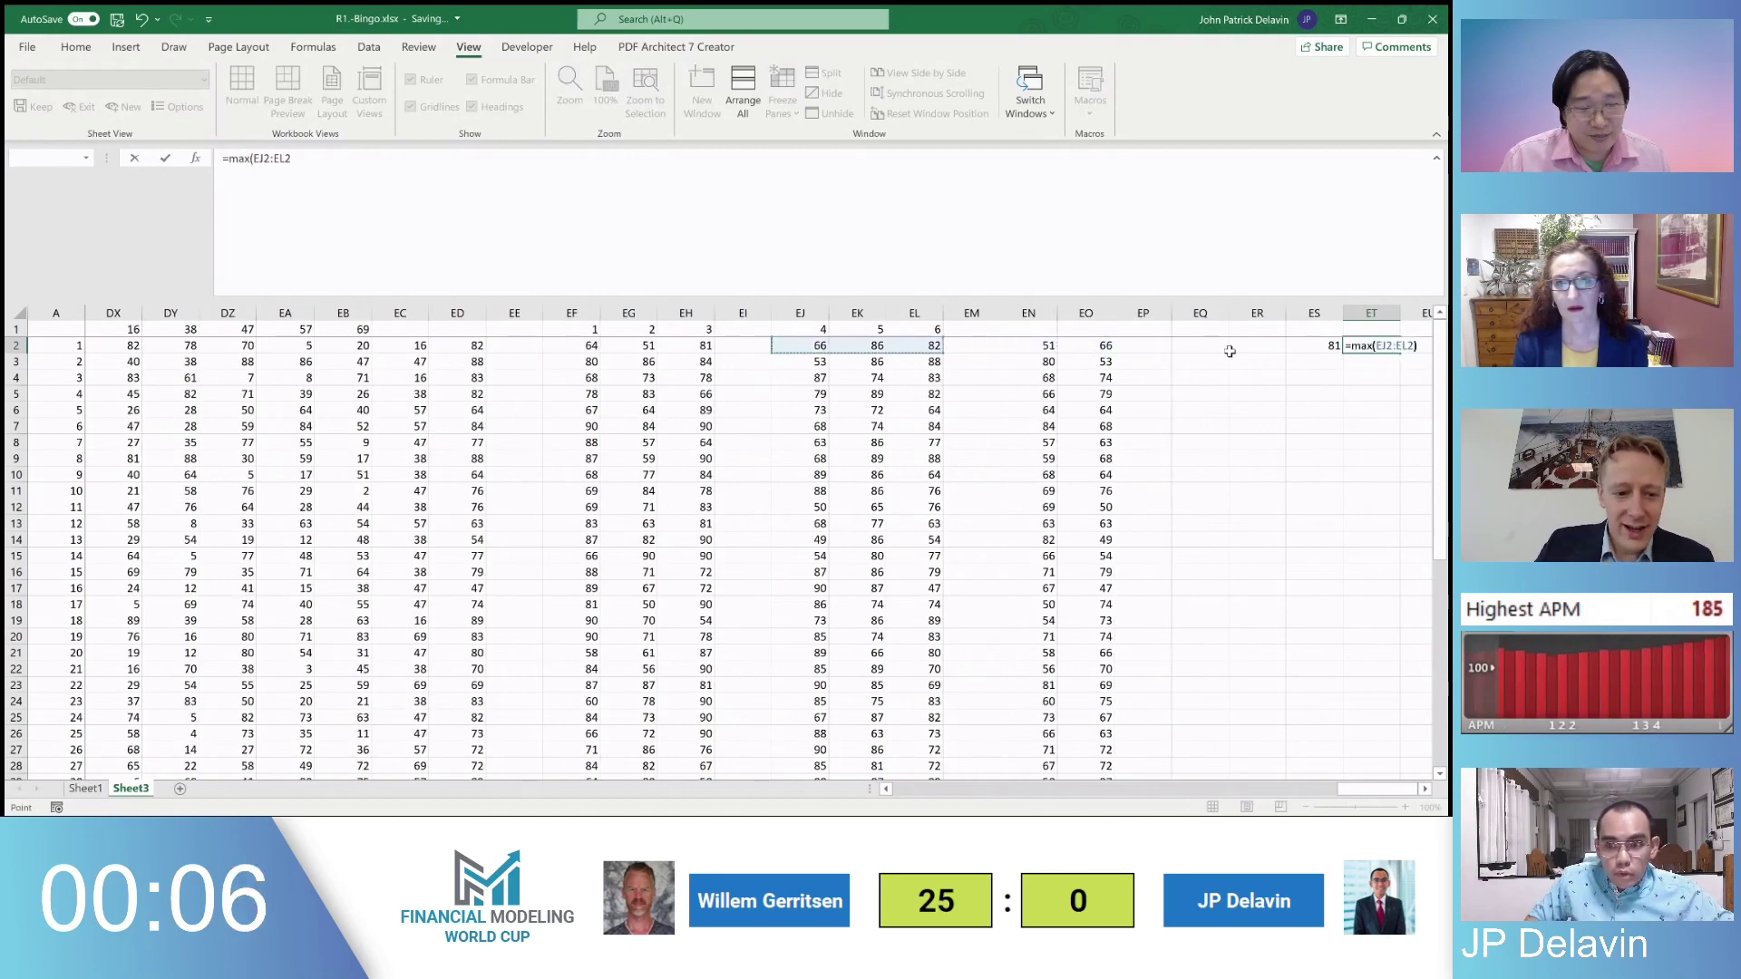
key("ctrl+Return")
Copy the MAX formulas in ES2:ET2 down through the remaining game rows
key("Left")
key("shift+Right")
key("ctrl+c")
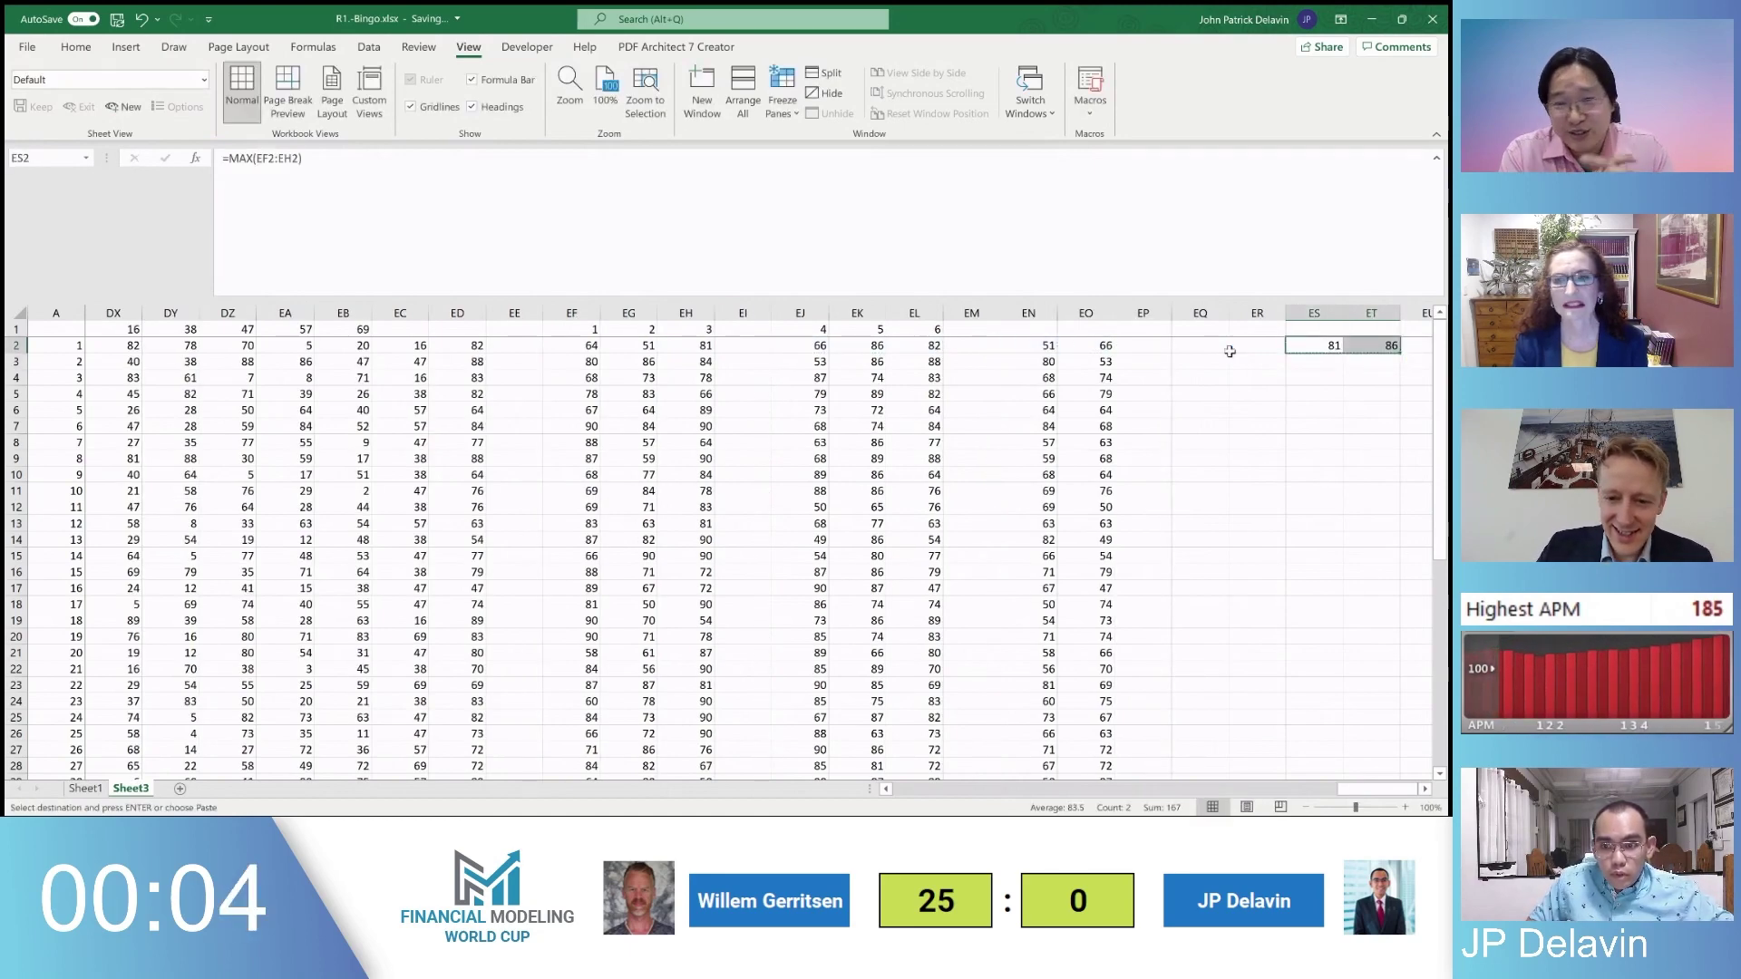
key("ctrl+shift+End")
key("ctrl+v")
Start a MIN formula in EP2
key("ctrl+Up")
key("Down")
key("Left")
key("Left")
key("Left")
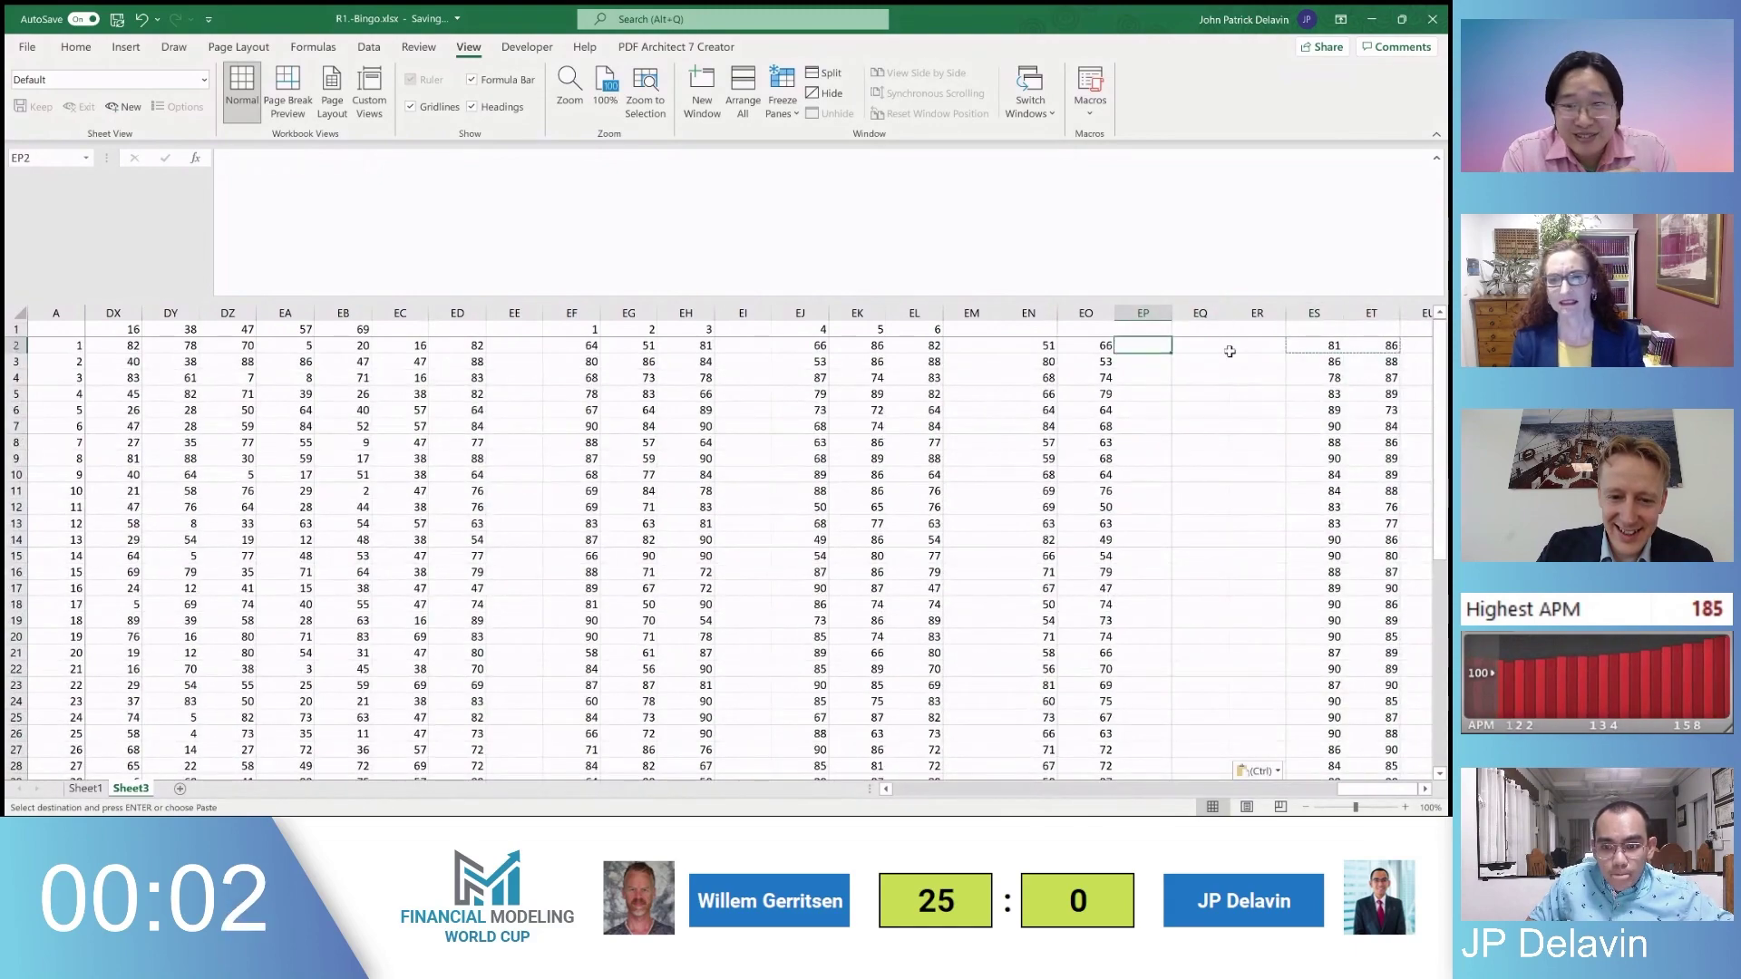
type("=min")
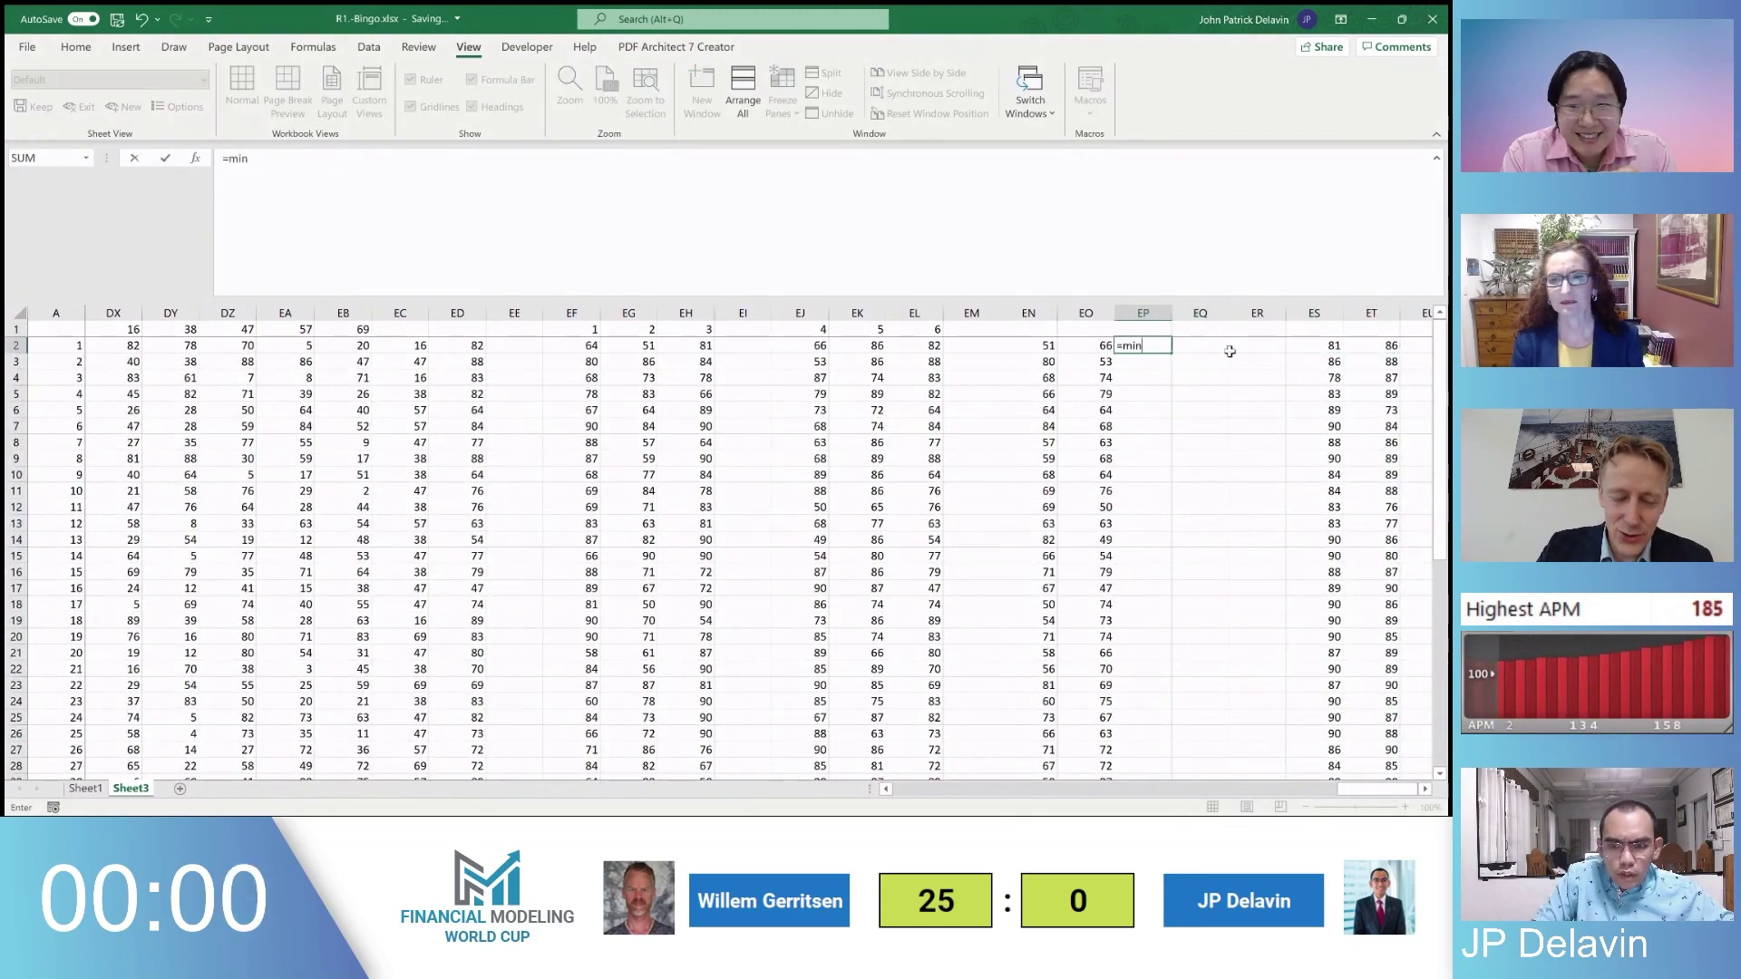
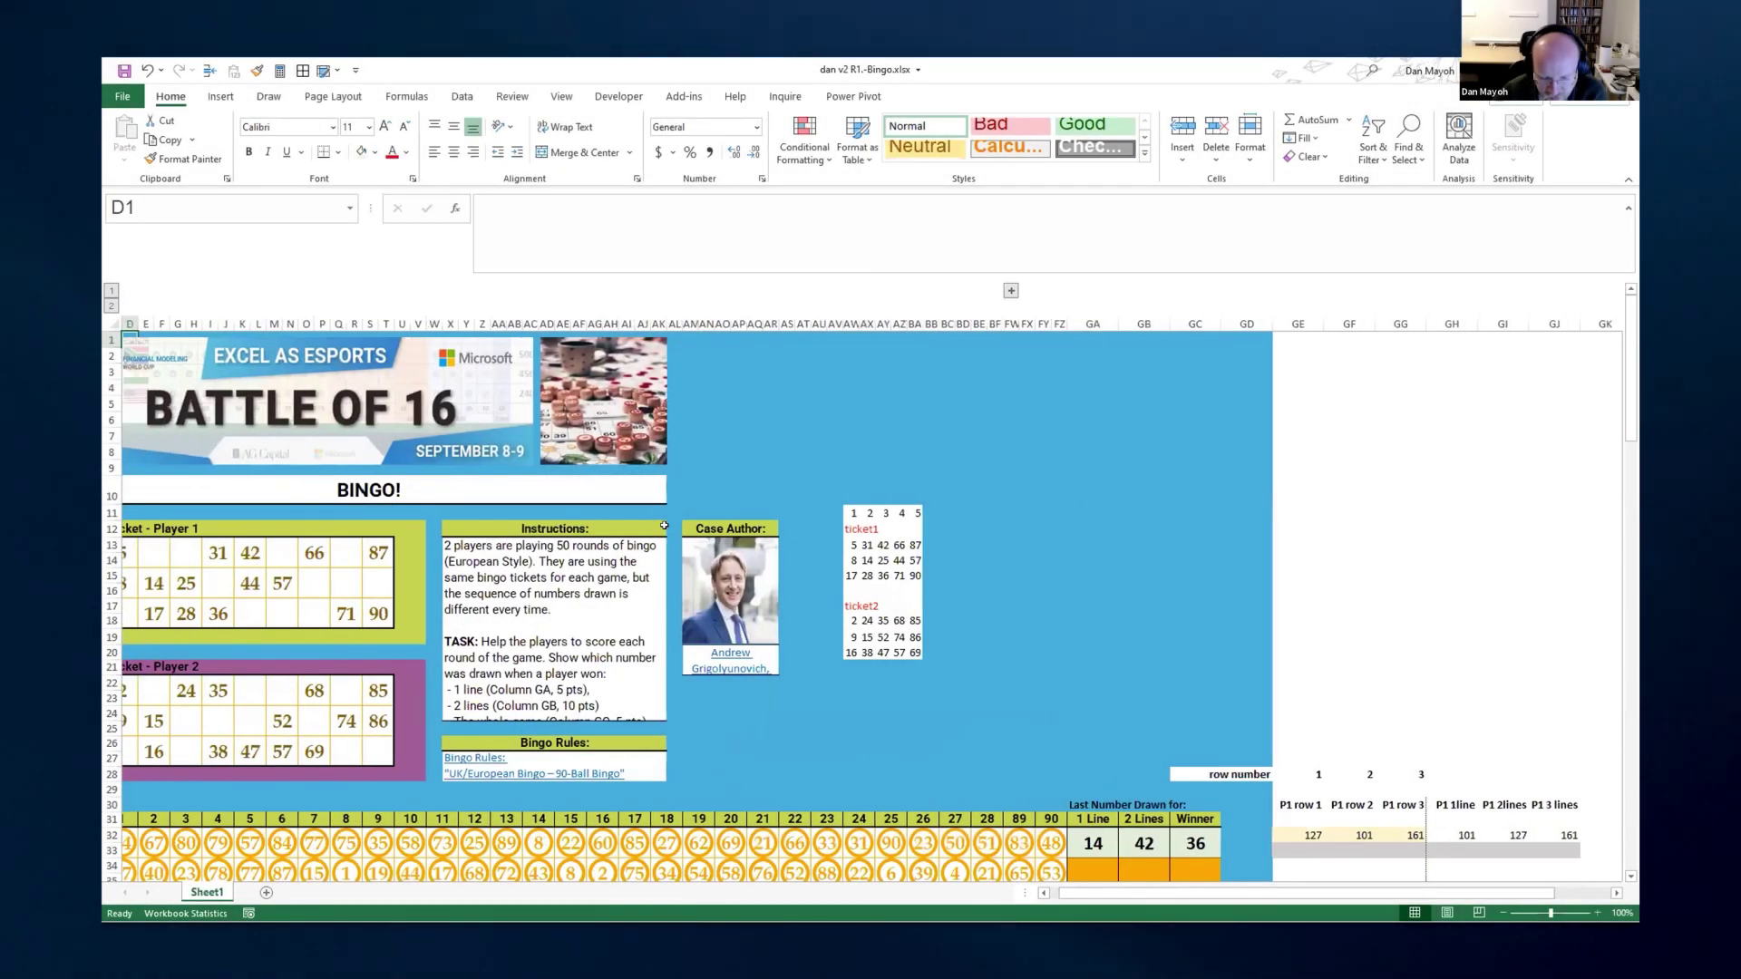
Examine the ticket and draw tables from the top of the sheet and inspect game 1's one-line winner formula in GA32
key("ctrl+Home")
scroll(1144, 758, "down", 4)
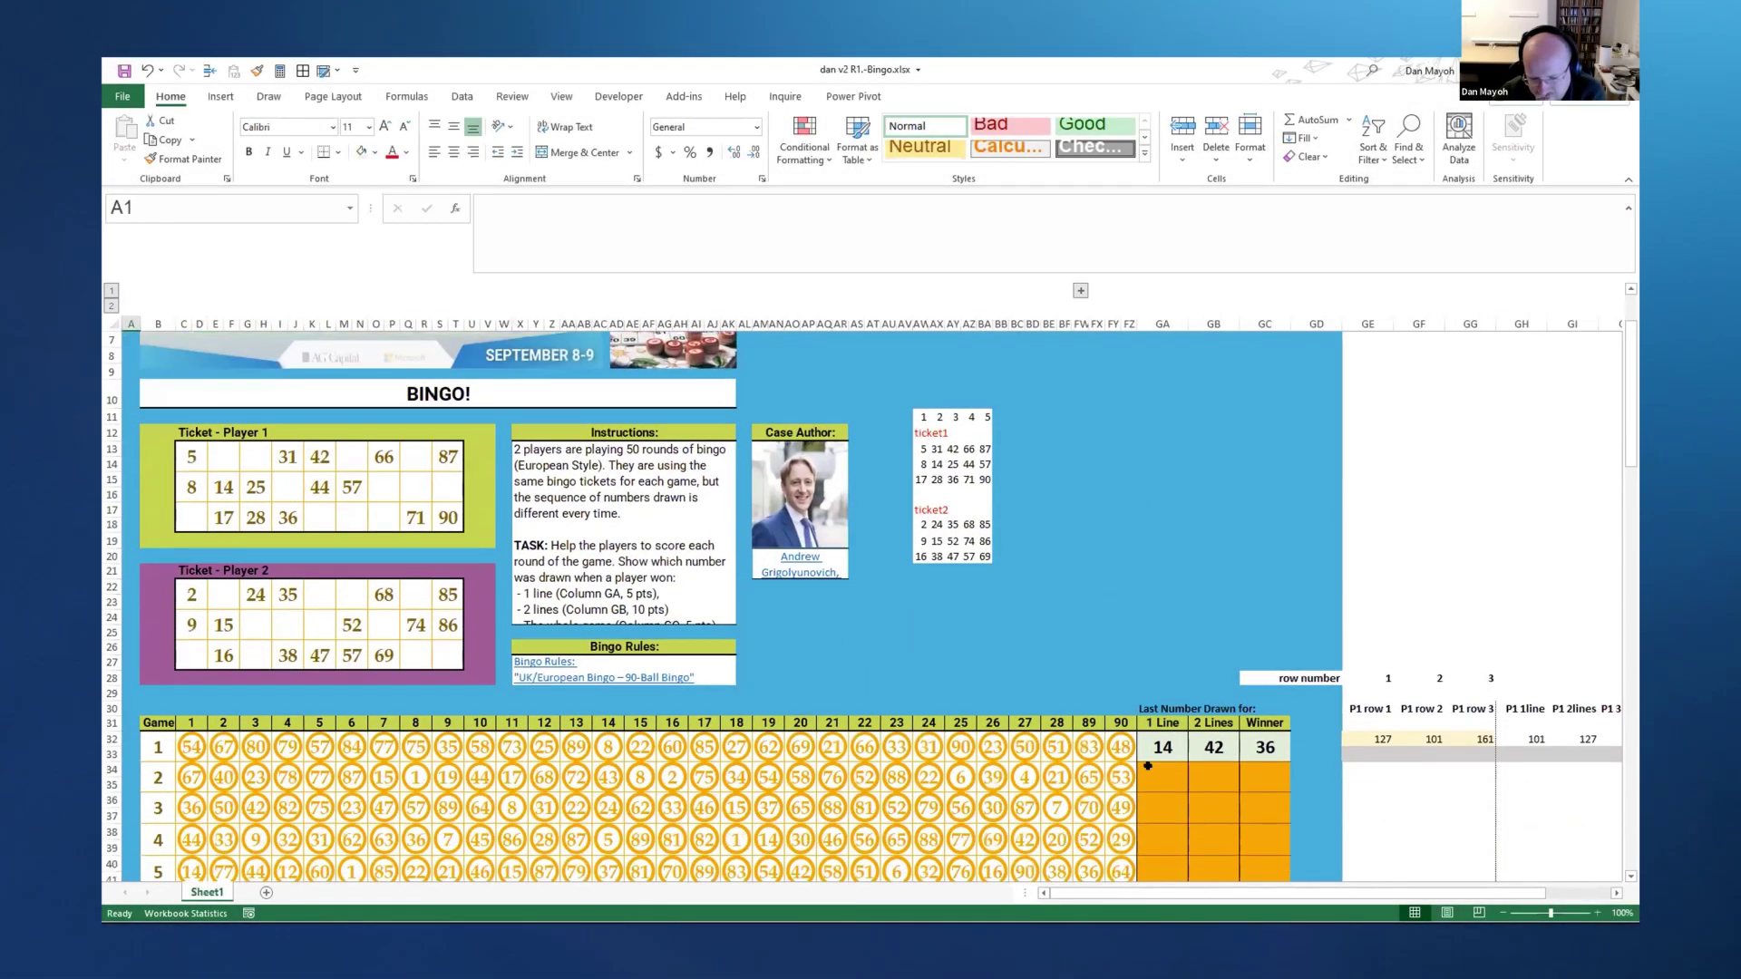
scroll(1144, 762, "up", 2)
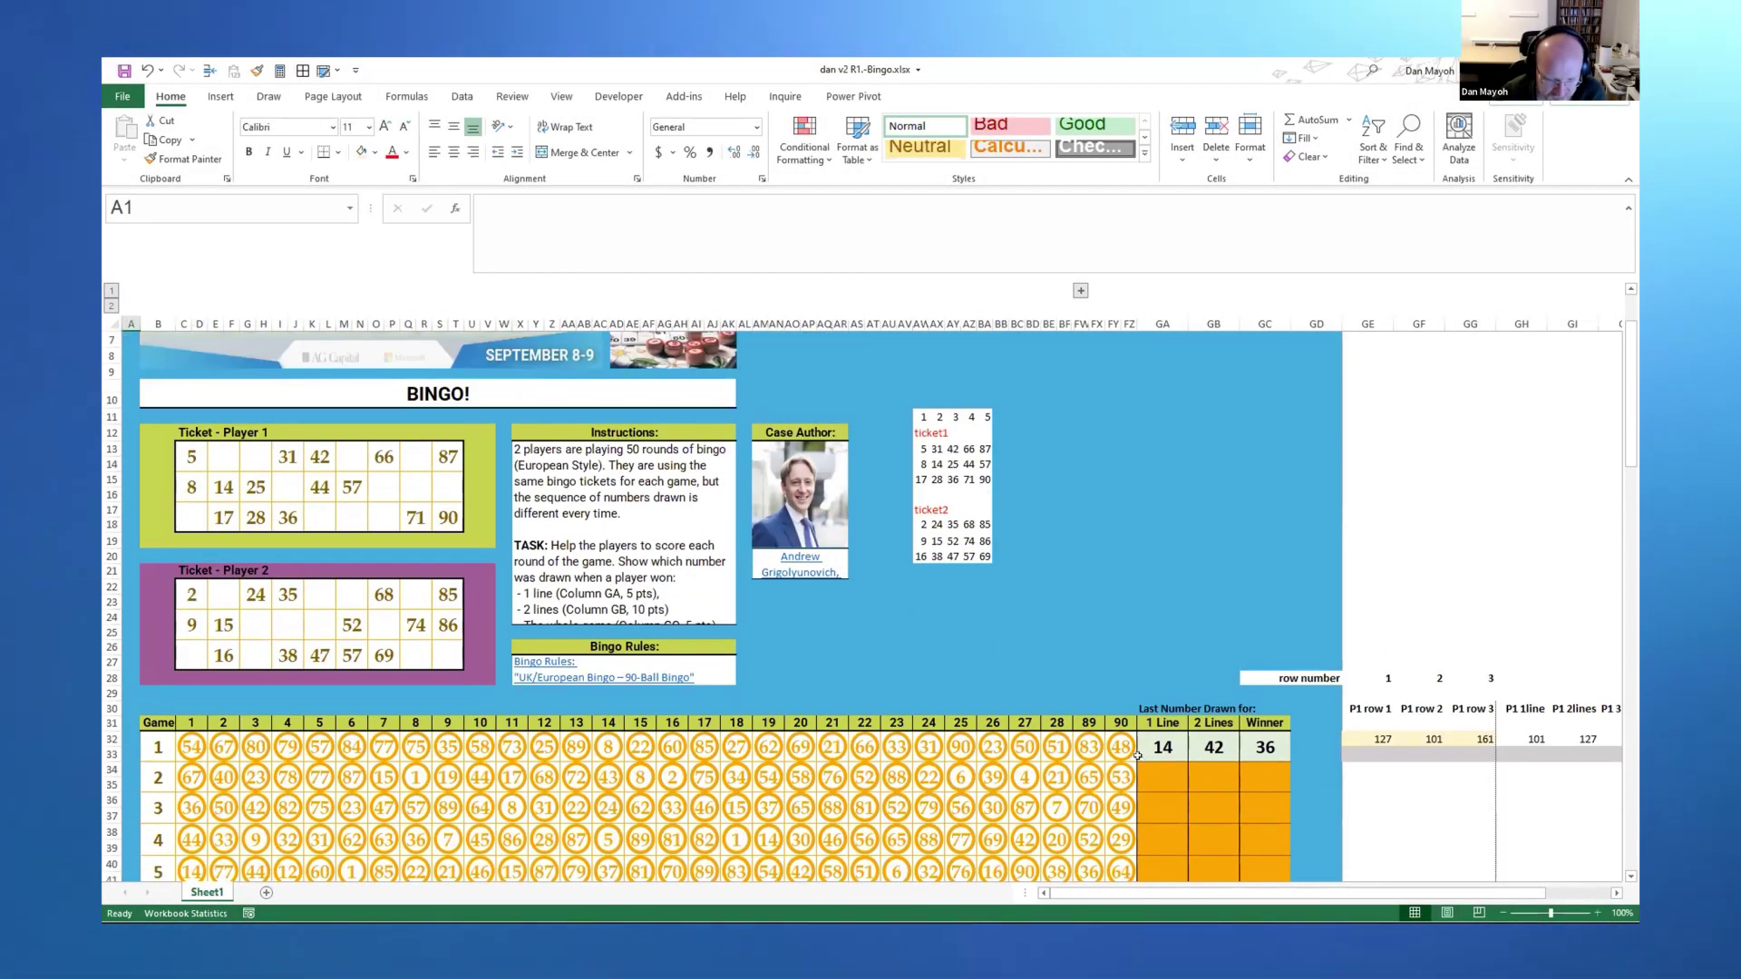
left_click(1167, 749)
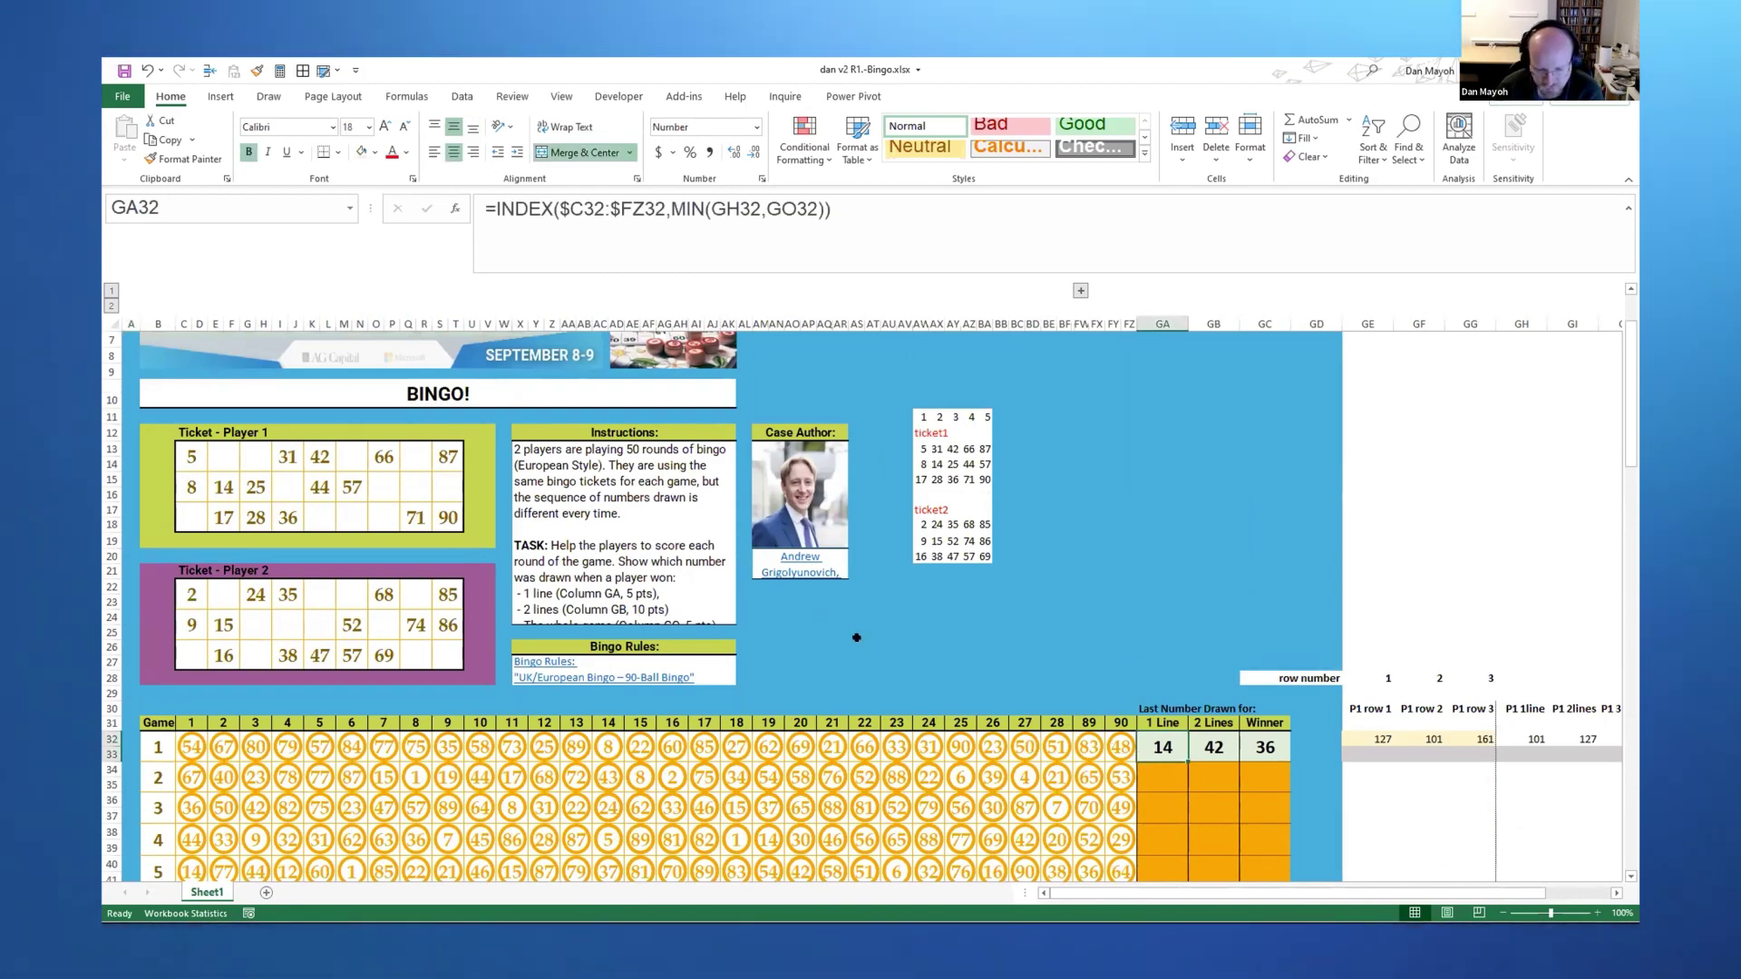
Expand the collapsed group of draw columns so the game table shows all 90 draws
scroll(1187, 813, "up", 1)
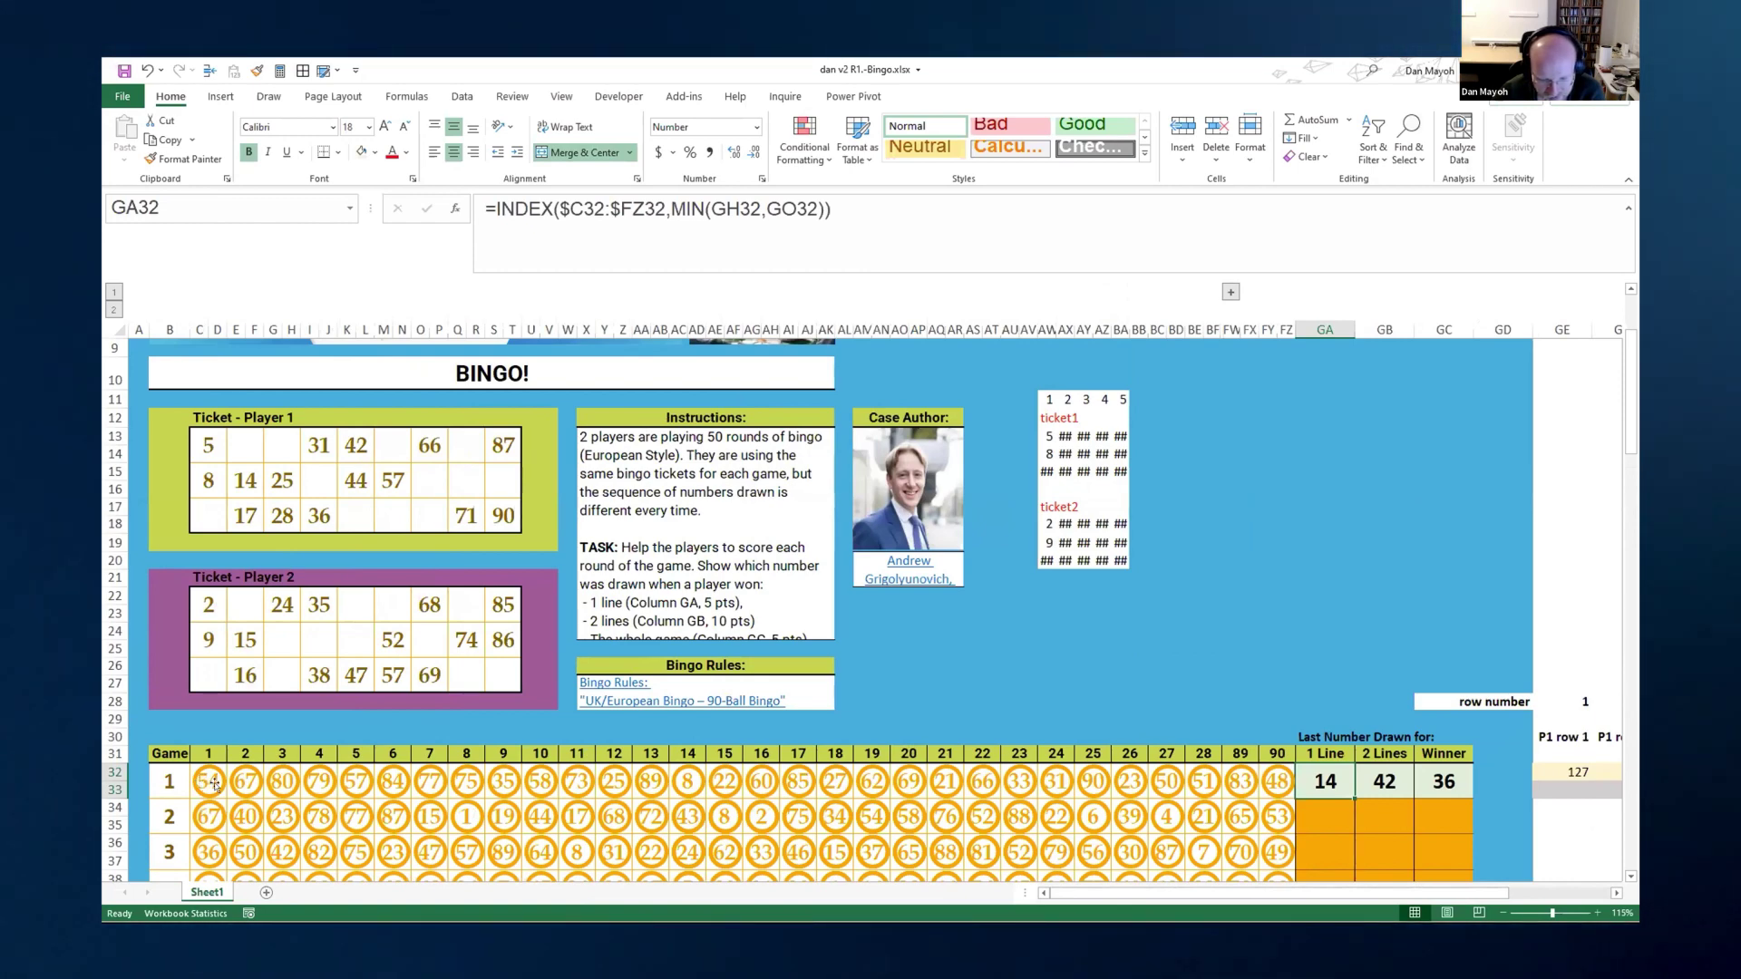
left_click(1230, 288)
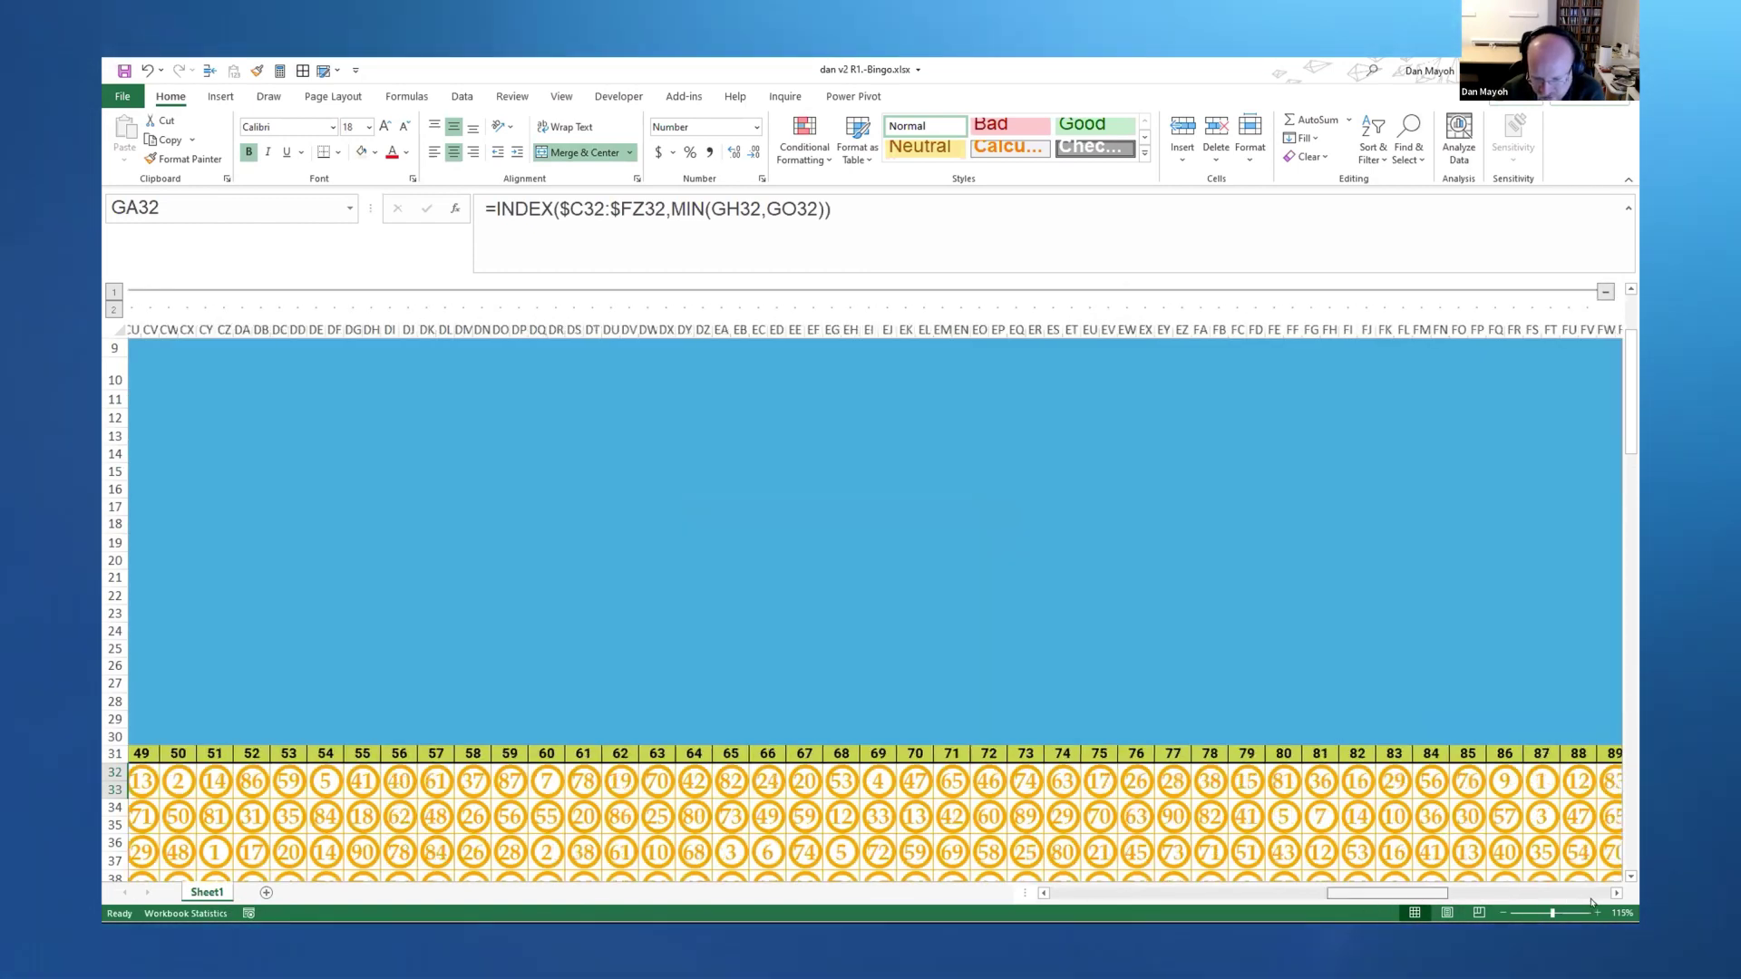
left_click_drag(1416, 898, 1344, 899)
scroll(544, 694, "left", 15)
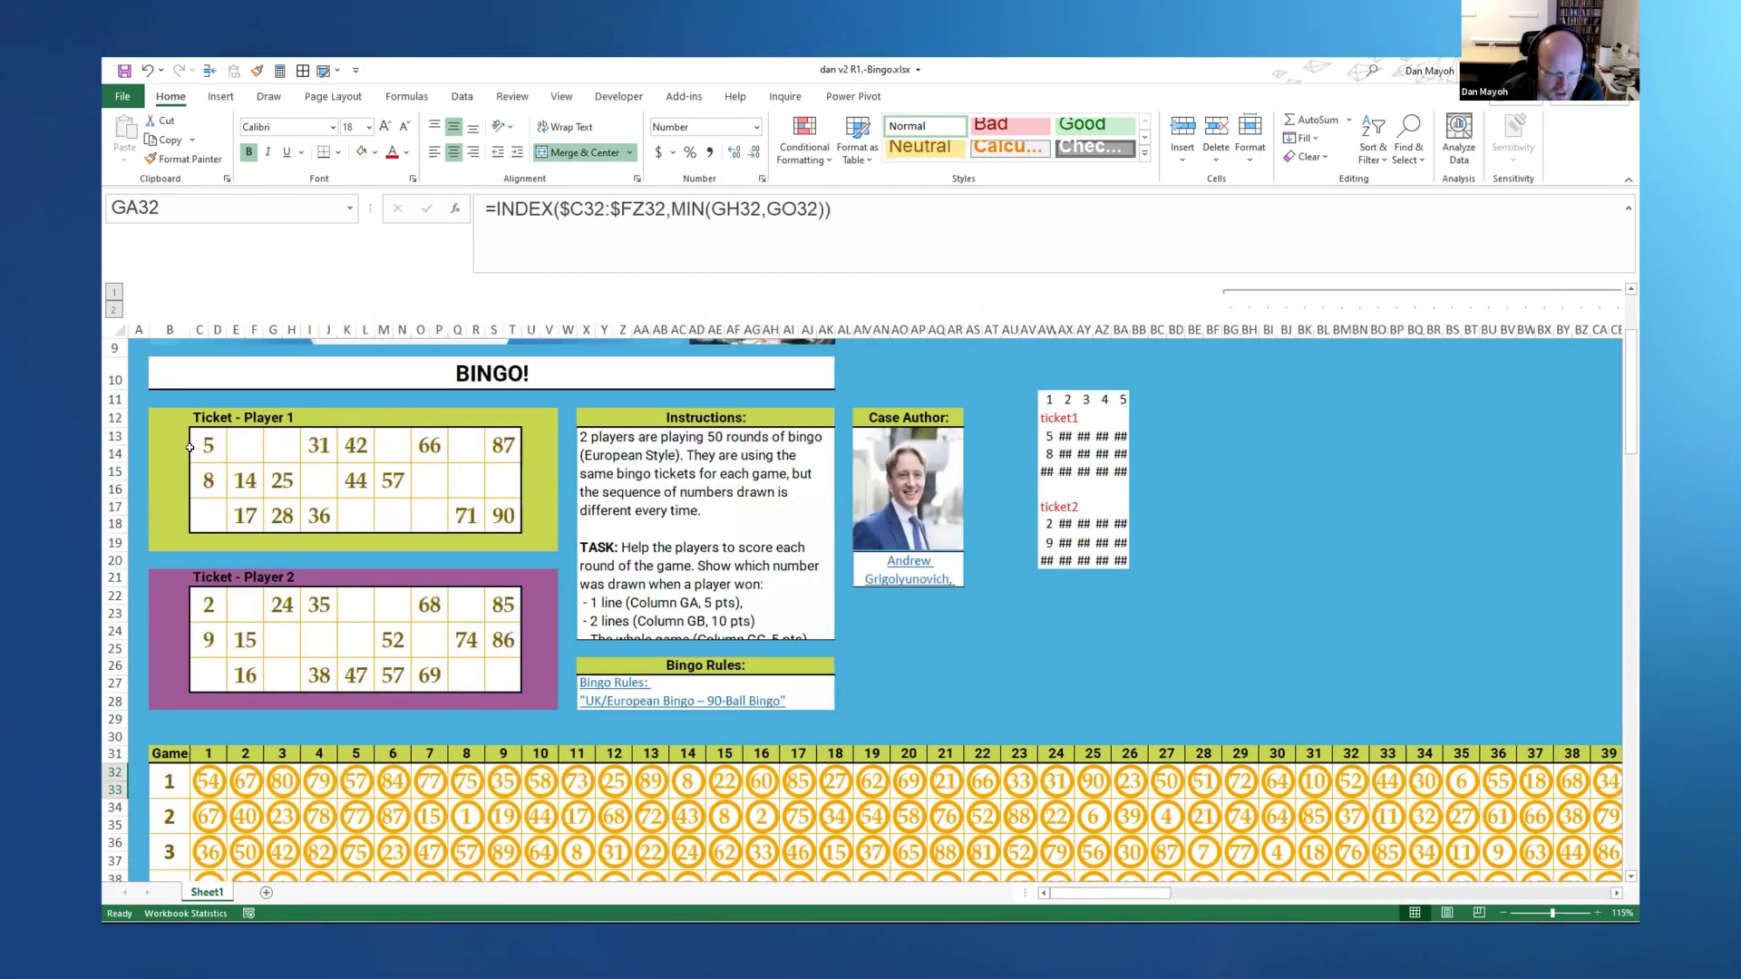
Examine player 1's whole ticket and each of its three rows in C13:T18
left_click_drag(190, 447, 521, 531)
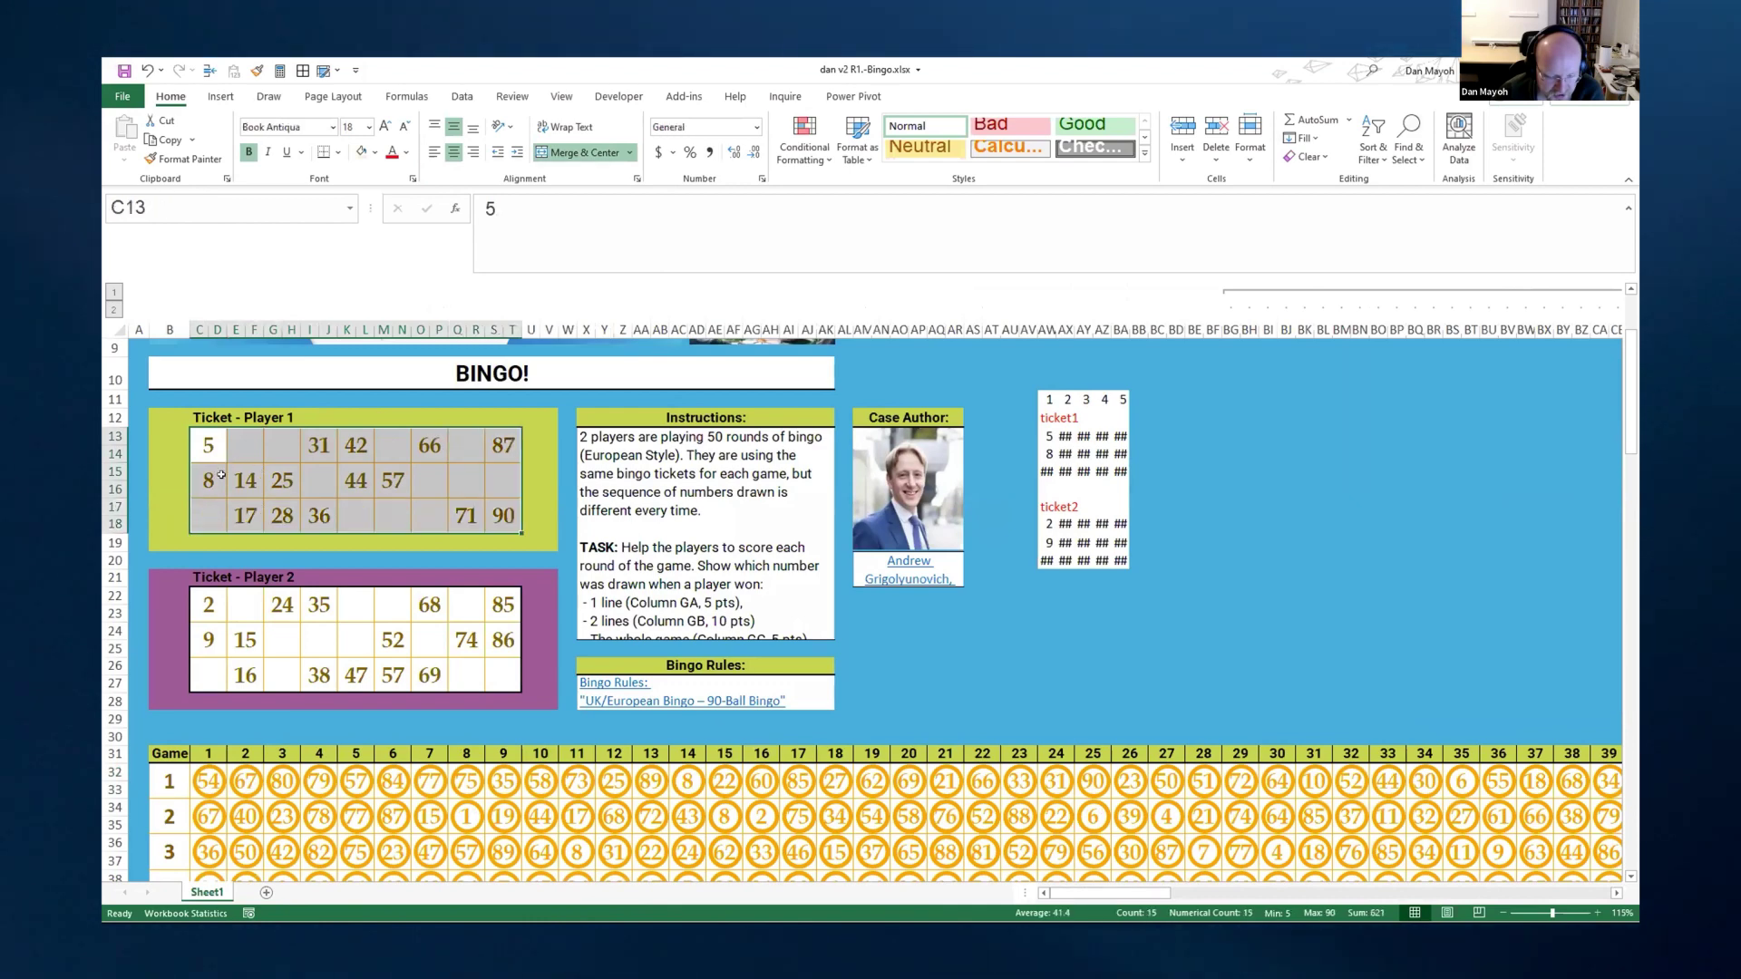
left_click(200, 478)
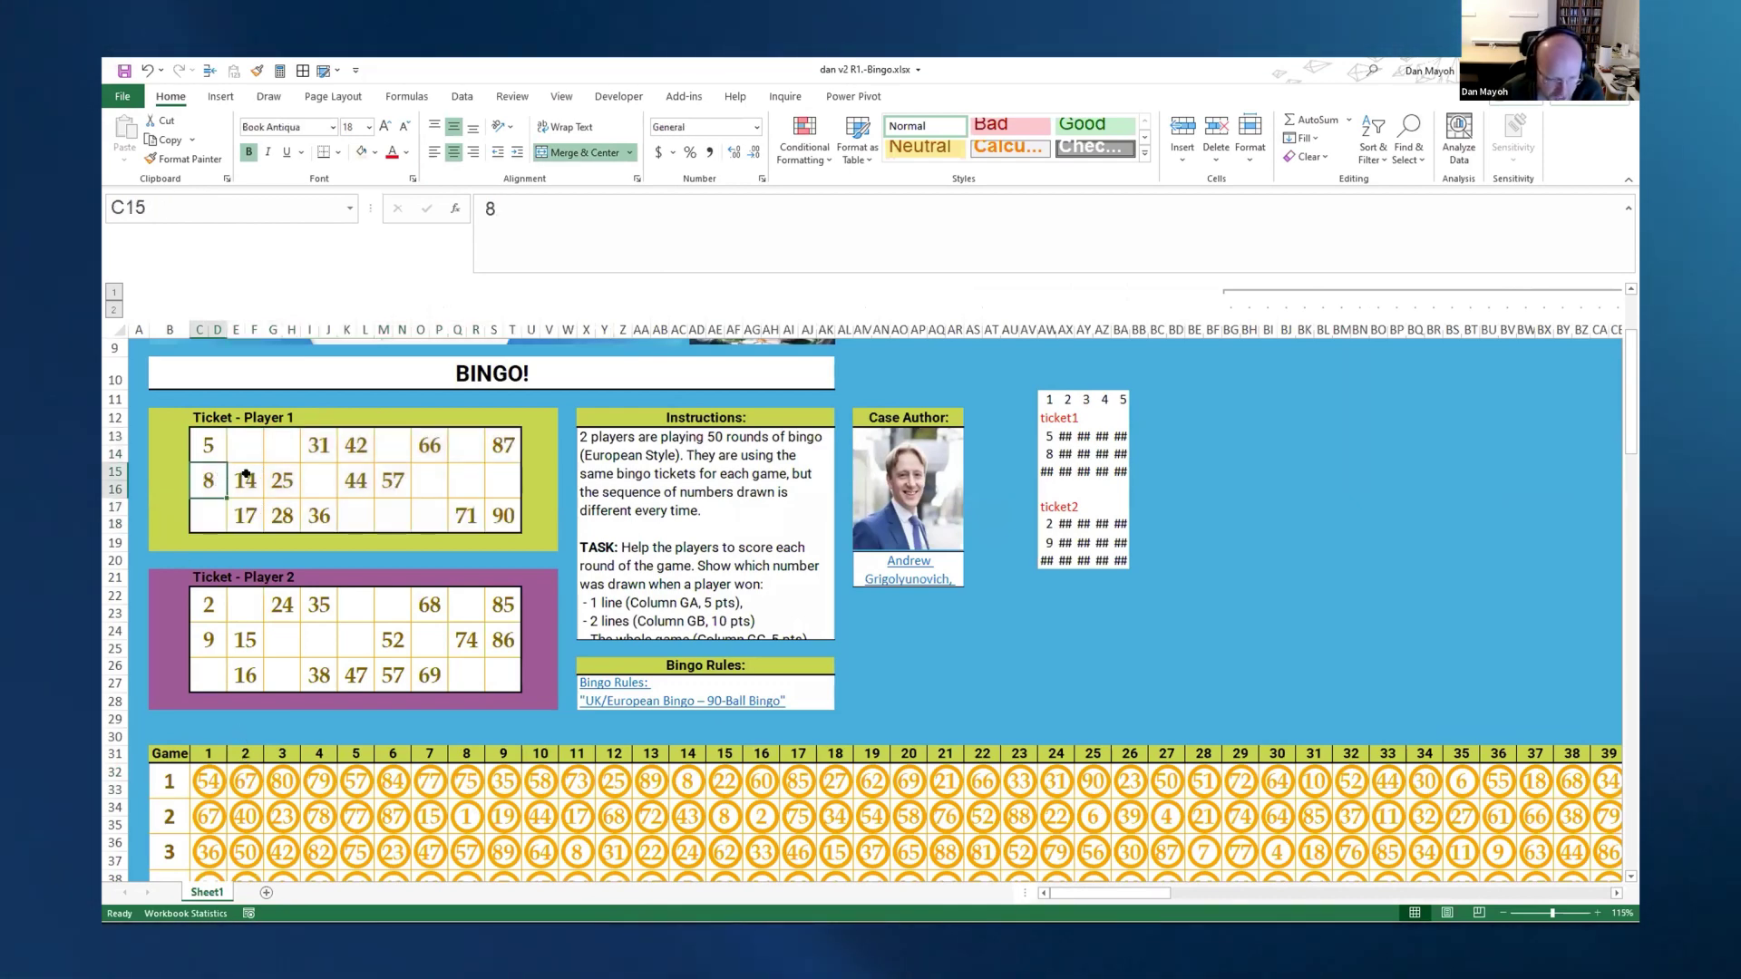
left_click(245, 479)
left_click(282, 479)
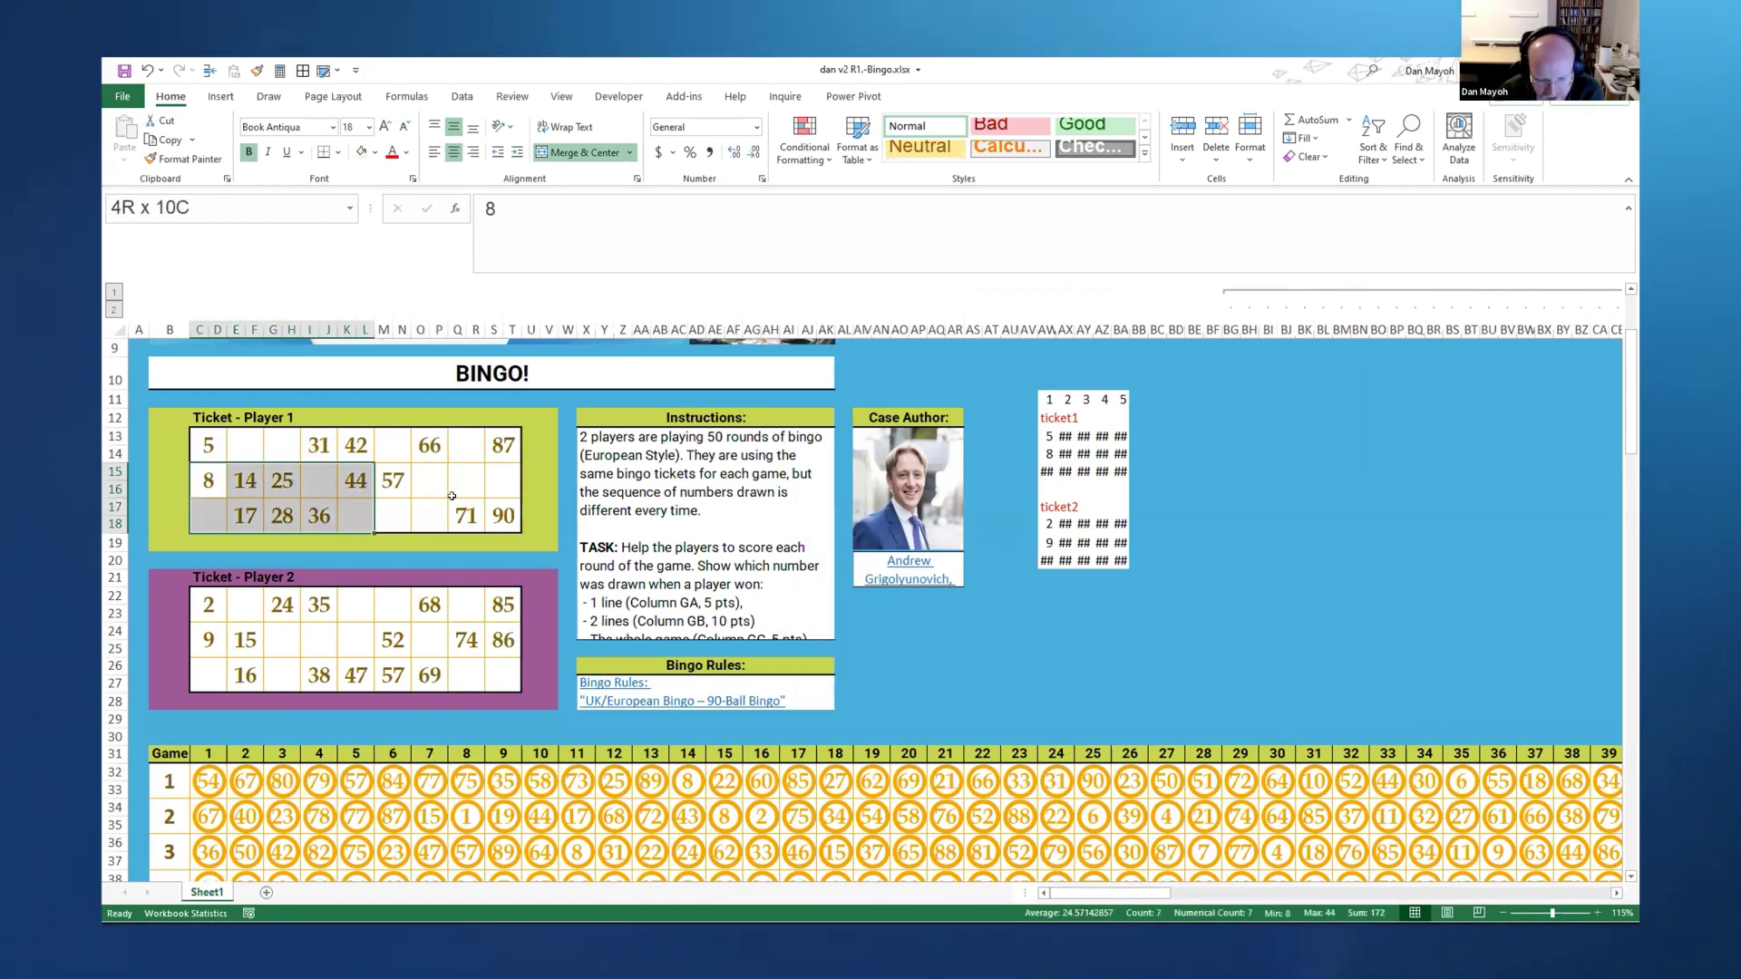
left_click_drag(451, 495, 488, 490)
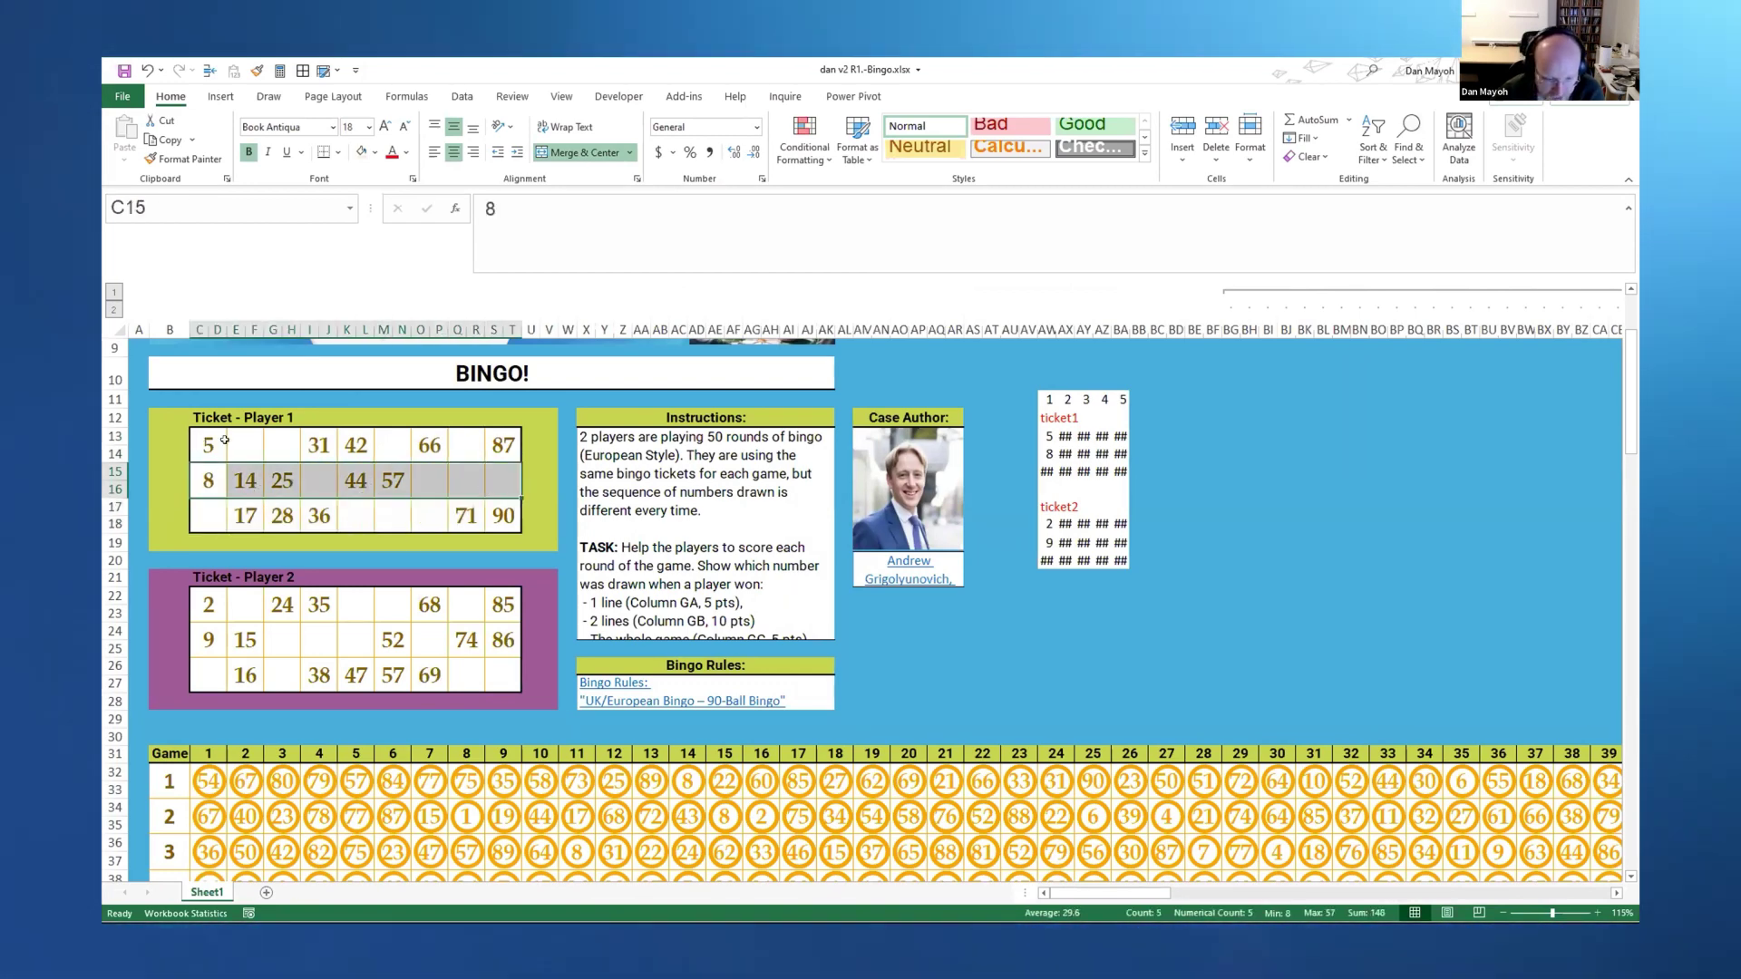
left_click_drag(218, 444, 466, 445)
left_click_drag(243, 480, 435, 482)
left_click_drag(245, 515, 406, 517)
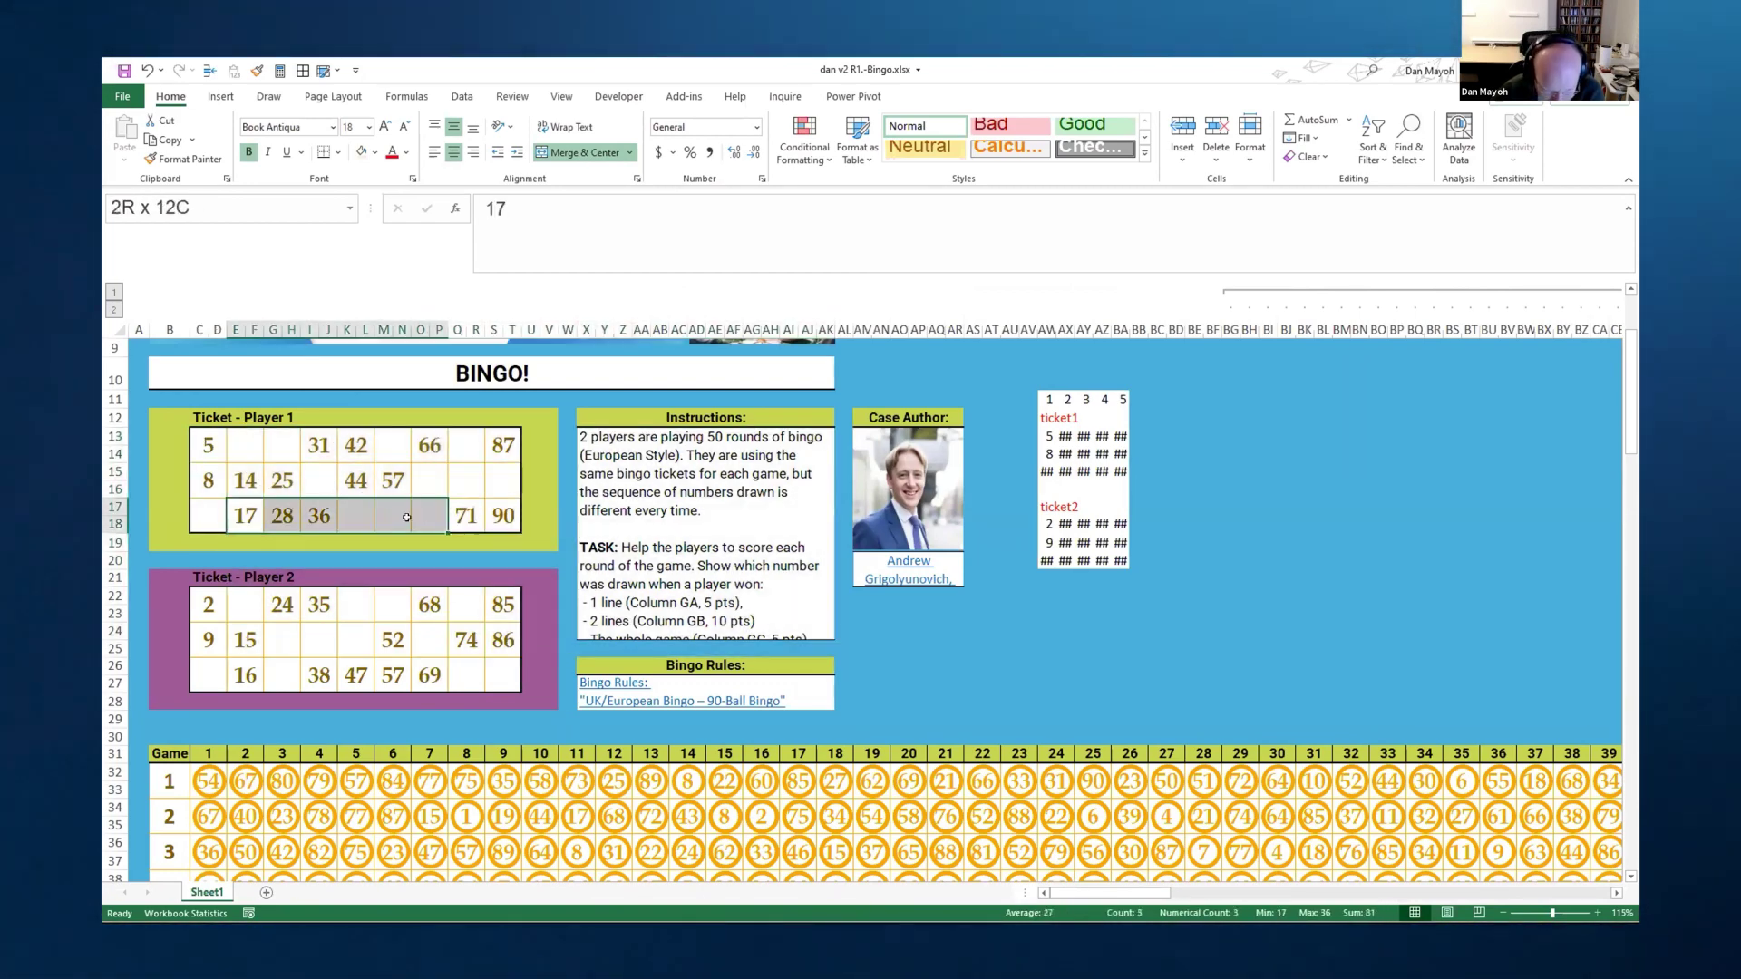
Examine player 2's ticket rows, player 1's two-line and whole-ticket blocks, and the task instructions
left_click_drag(210, 605, 491, 603)
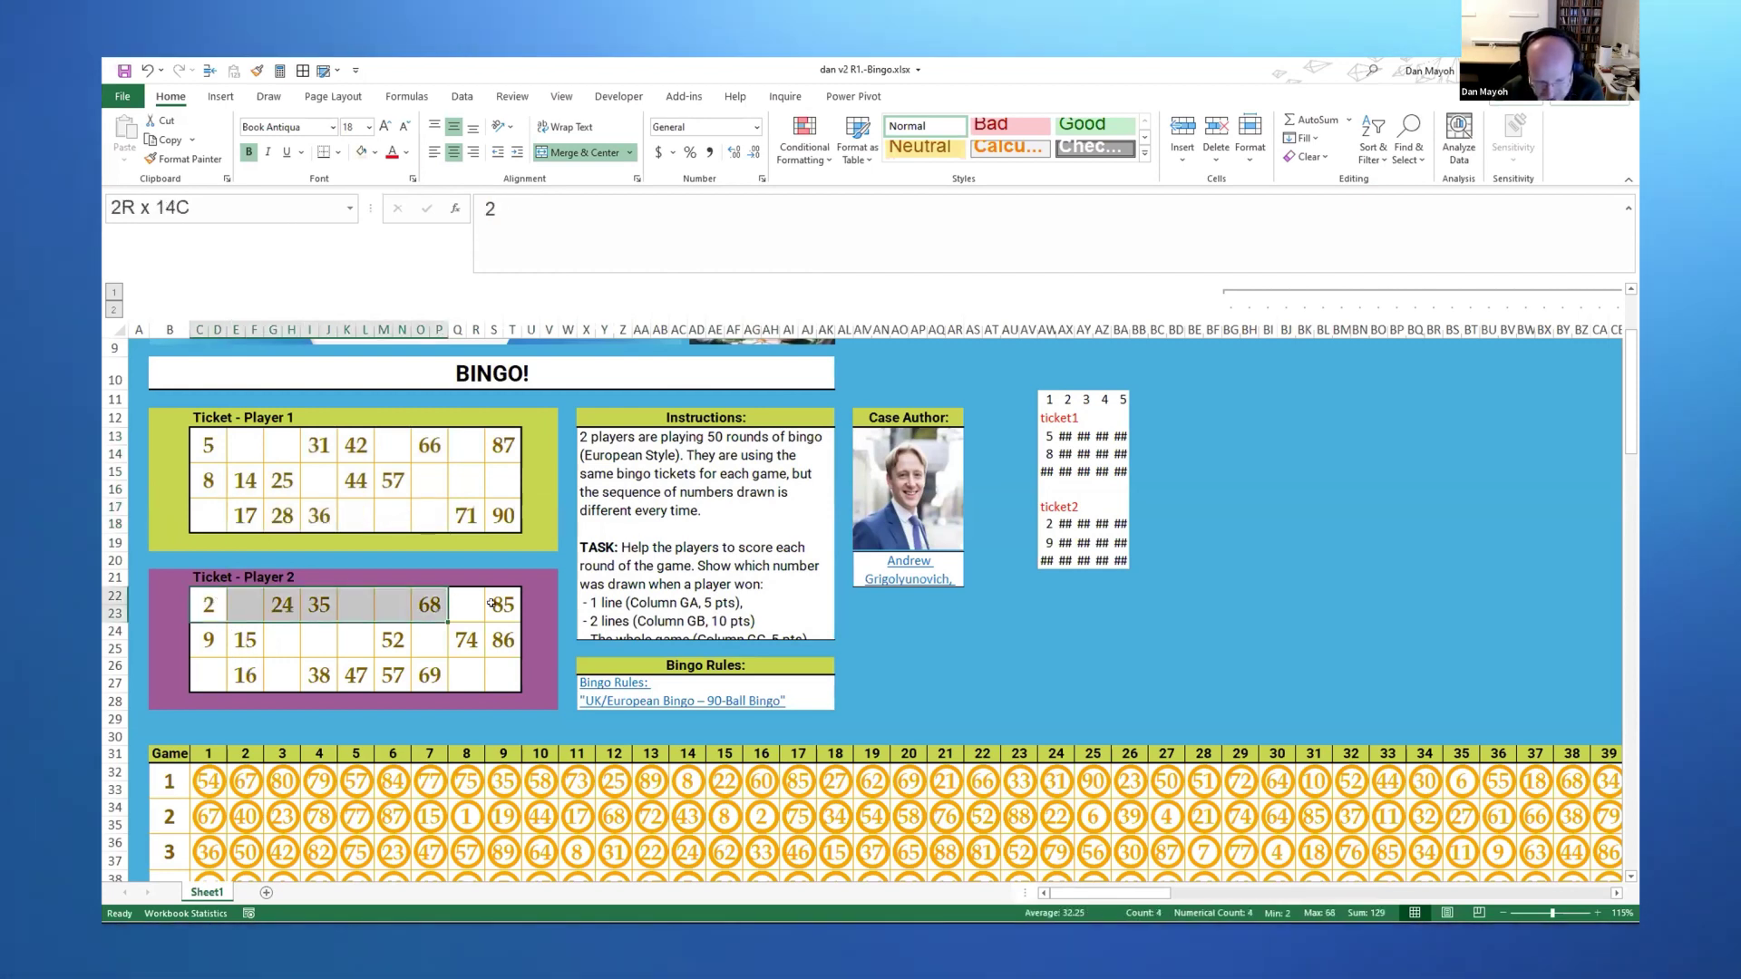
left_click(238, 641)
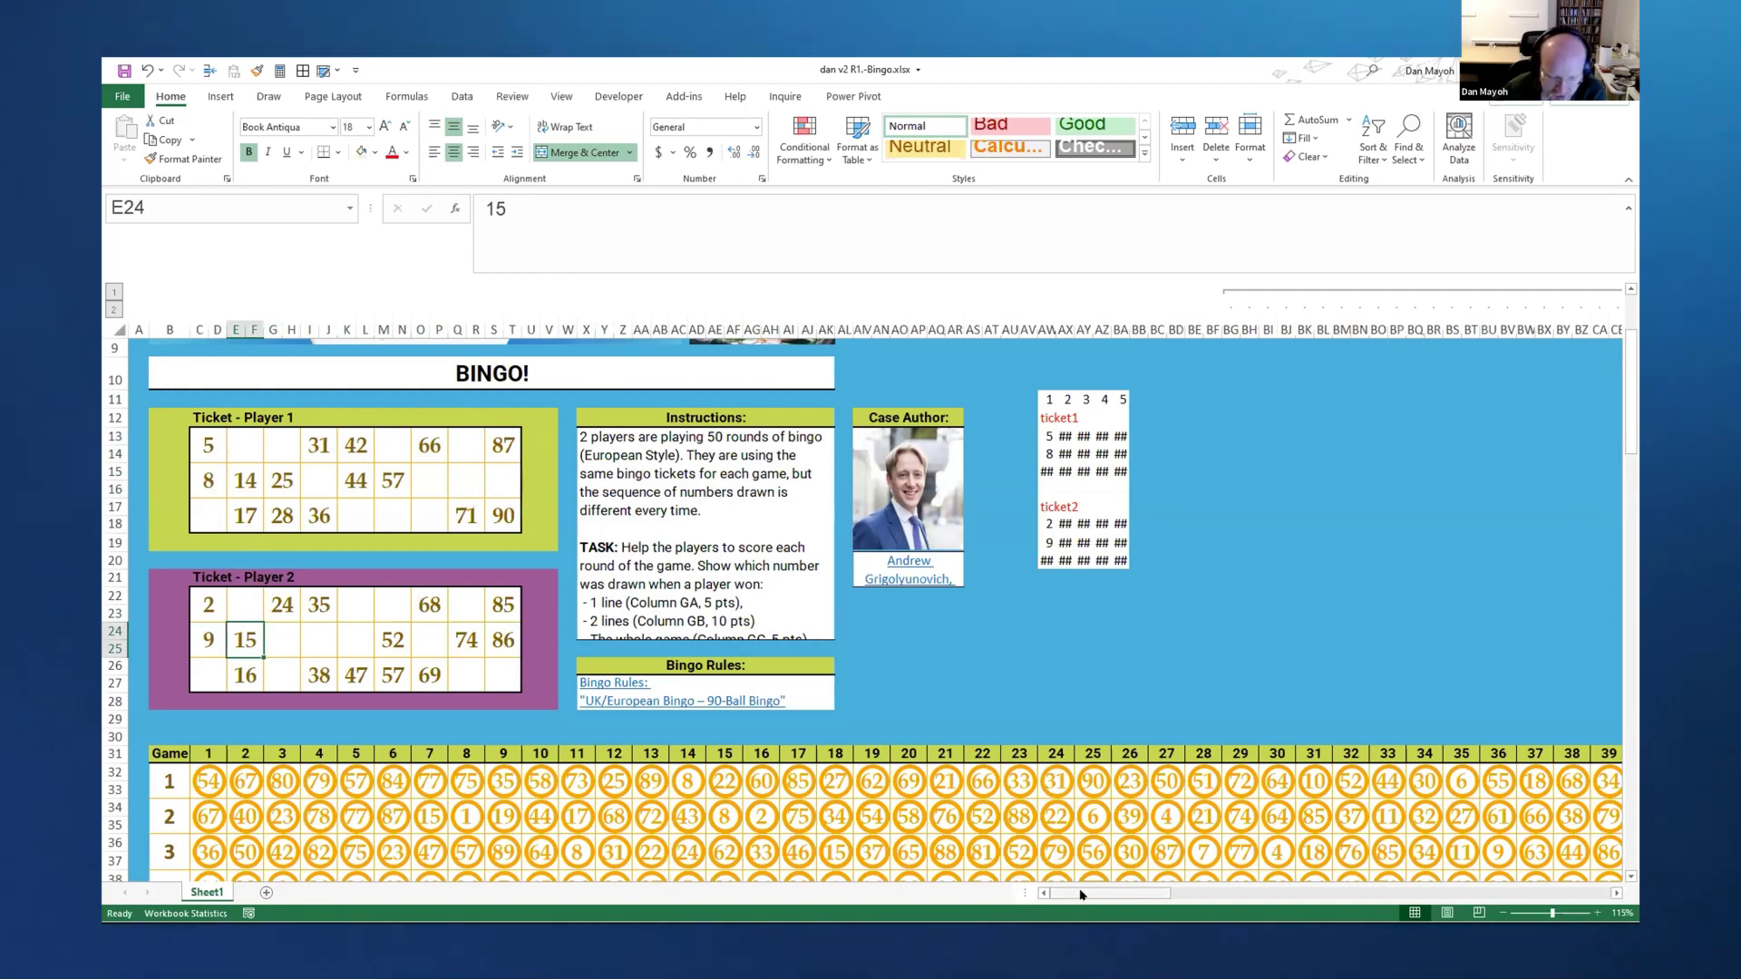
left_click(684, 603)
left_click_drag(204, 480, 512, 524)
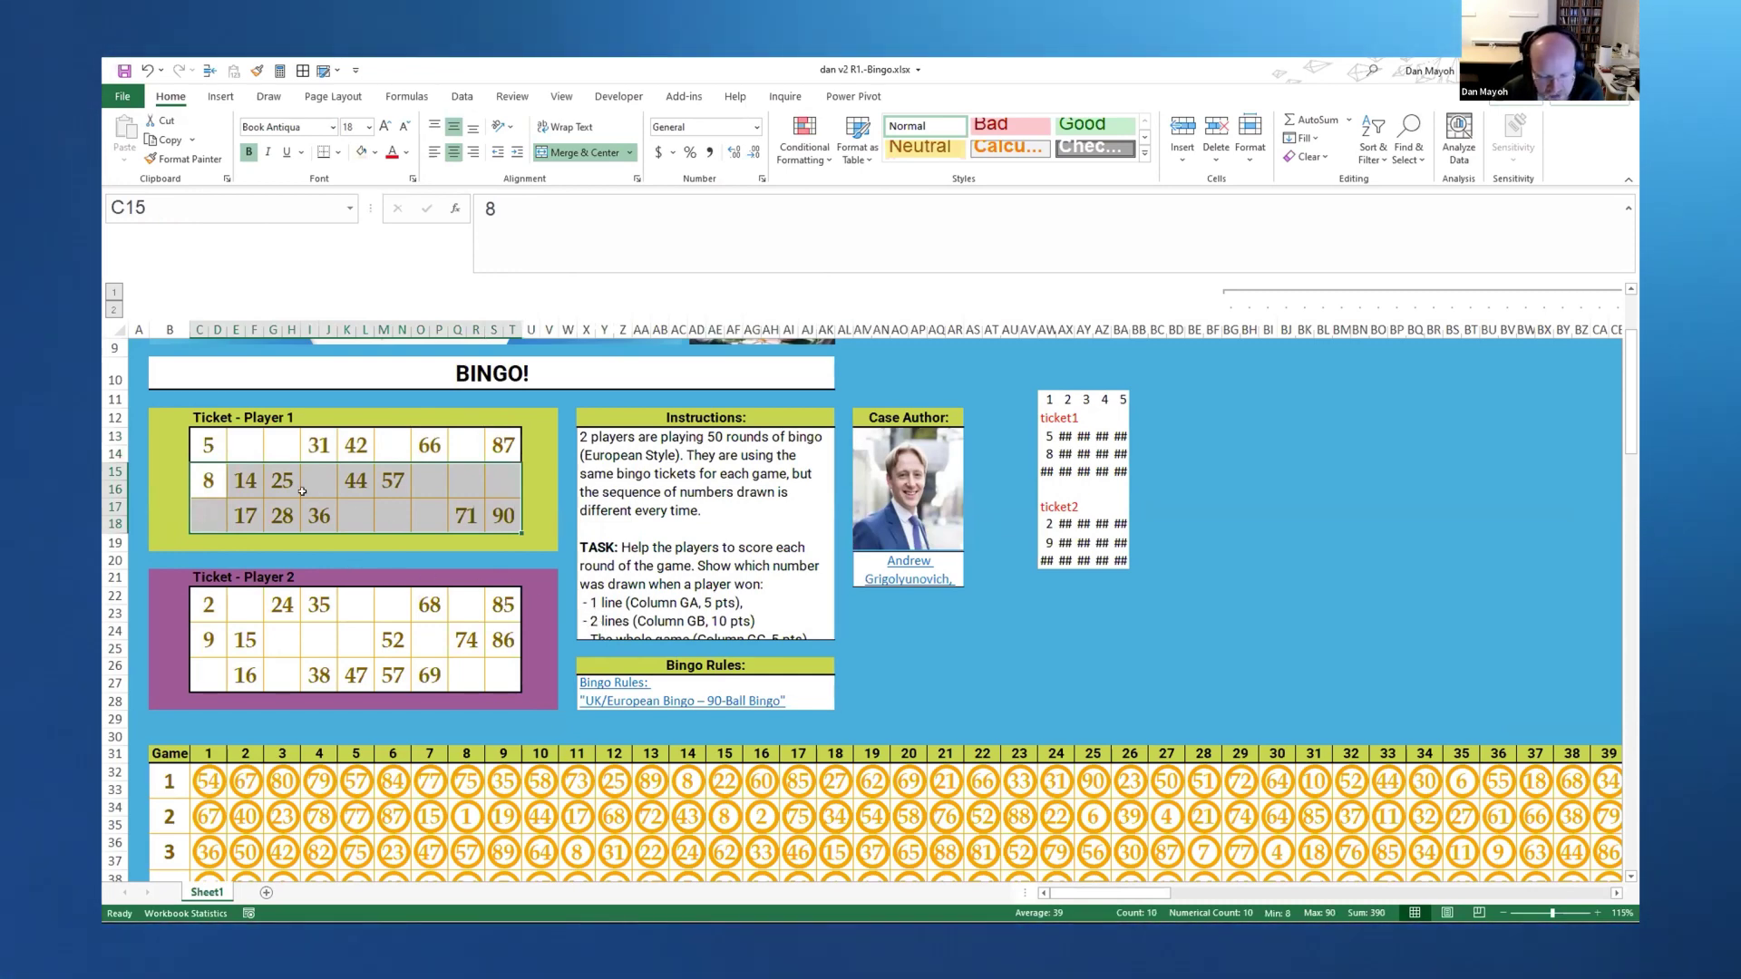
left_click_drag(200, 446, 513, 516)
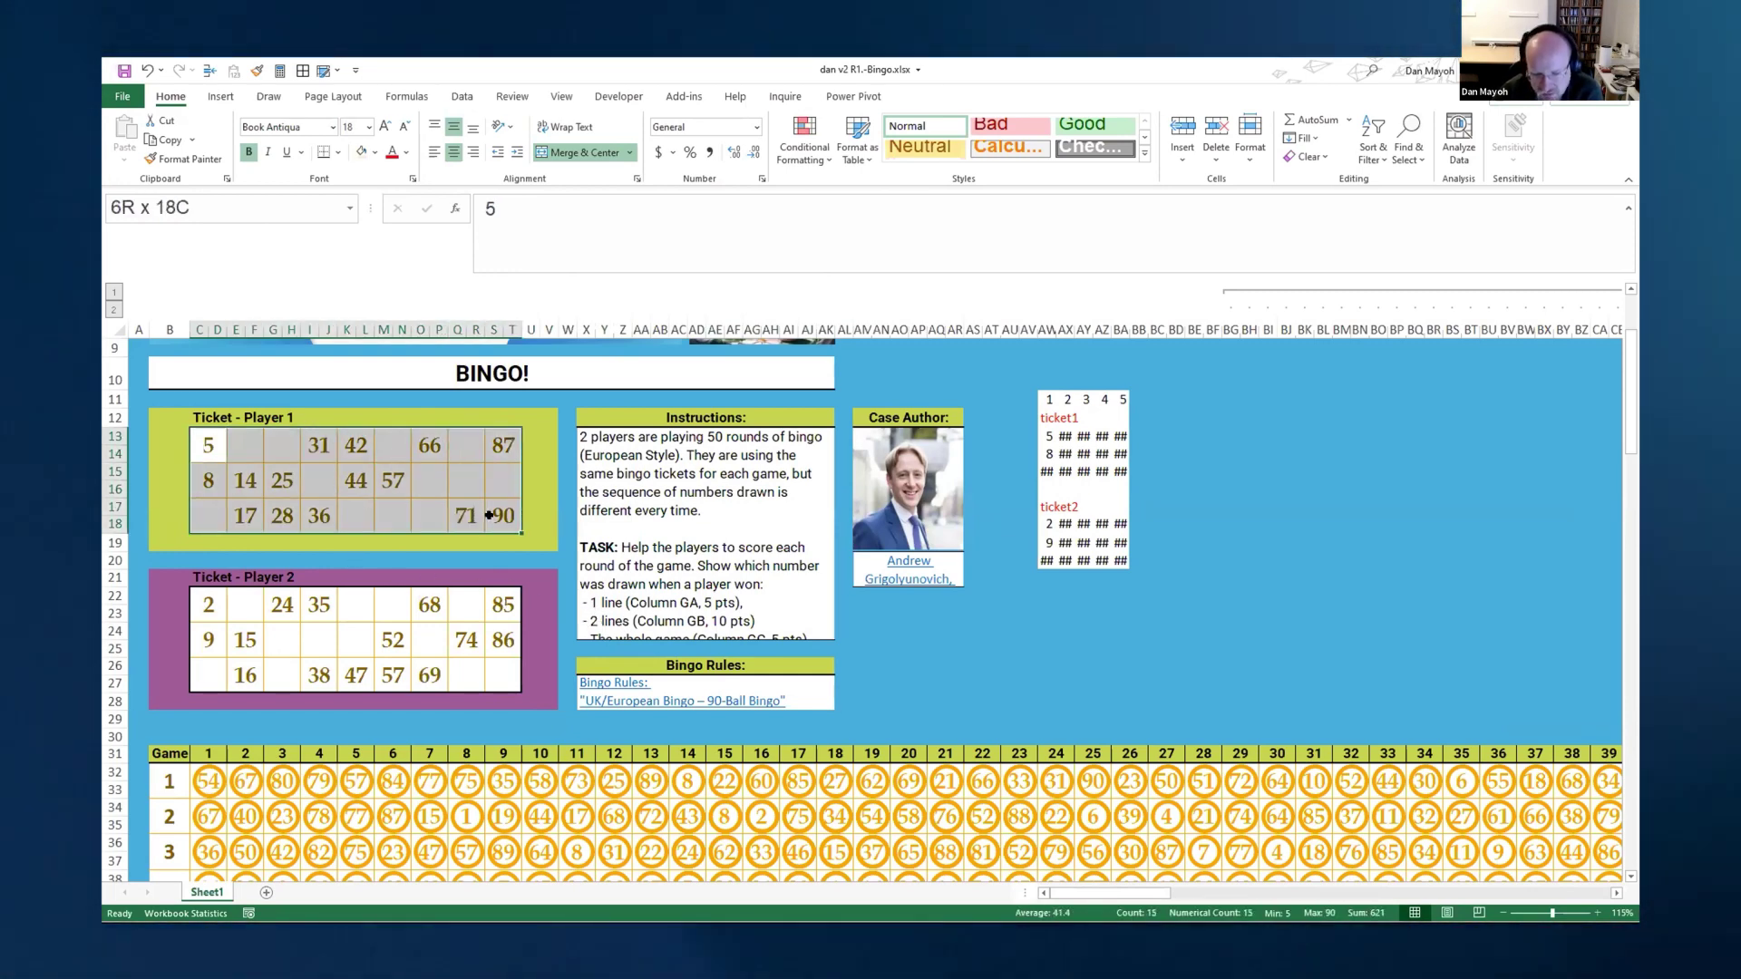
left_click(669, 626)
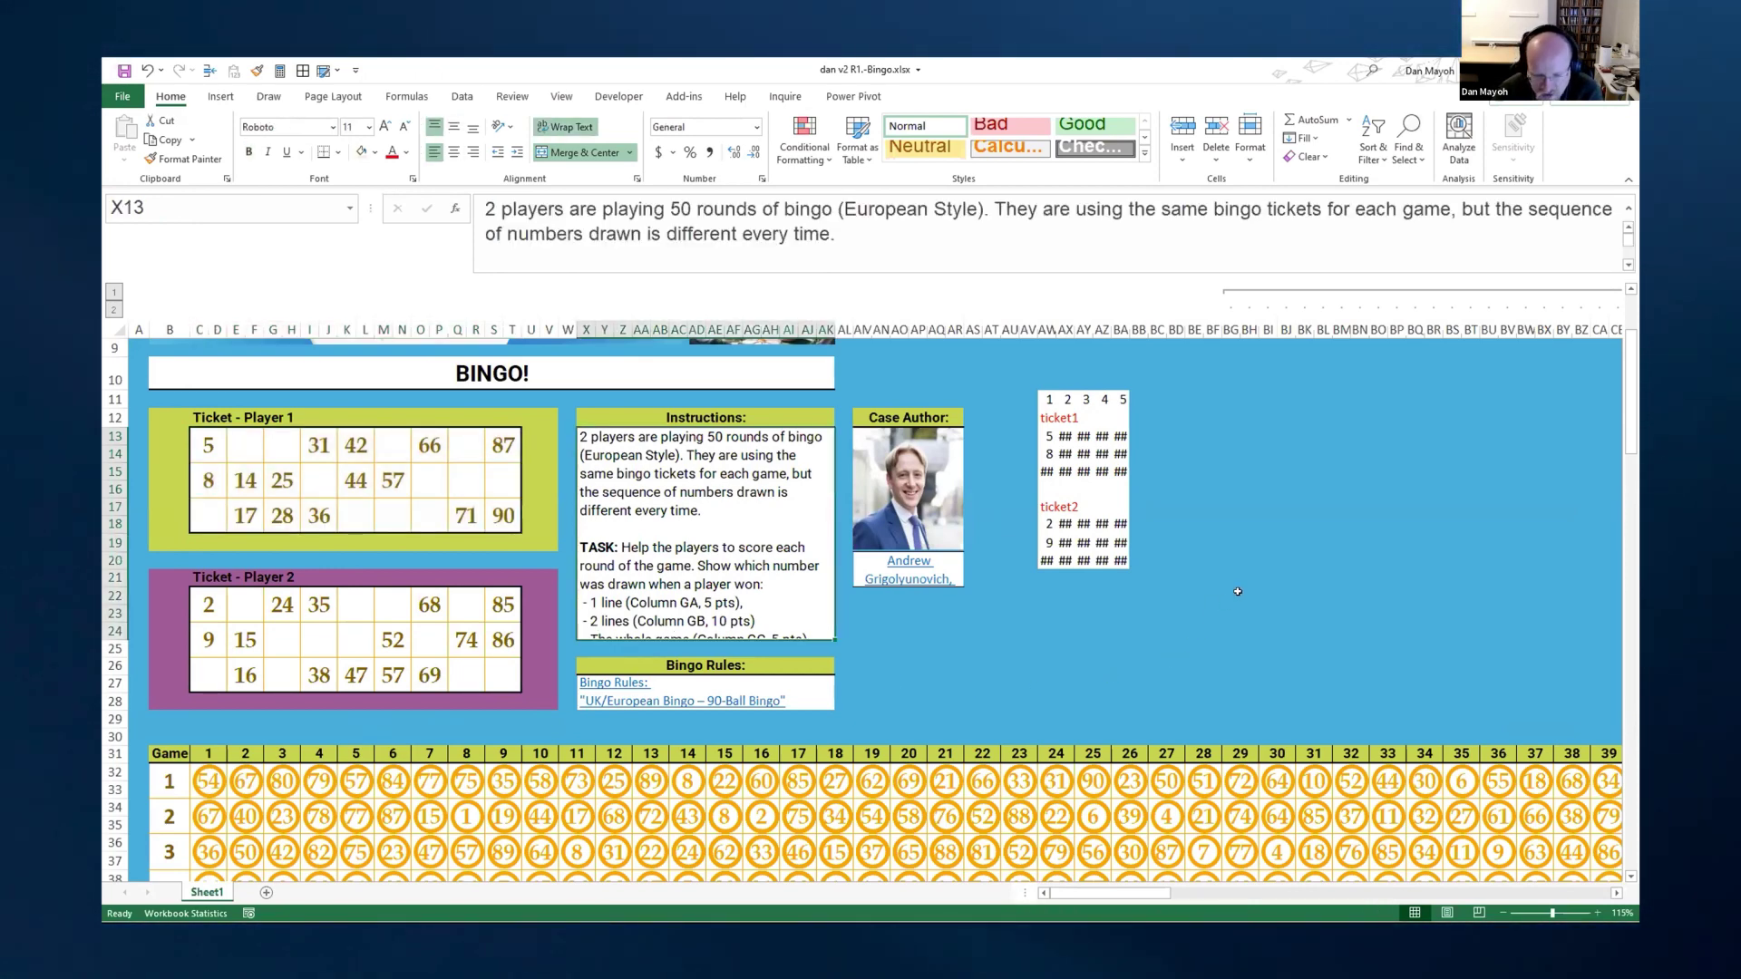
Compare player 1's ticket with the ticket1 range and inspect the SMALL formulas in the ticket1 and ticket2 ranges
scroll(1182, 586, "up", 1)
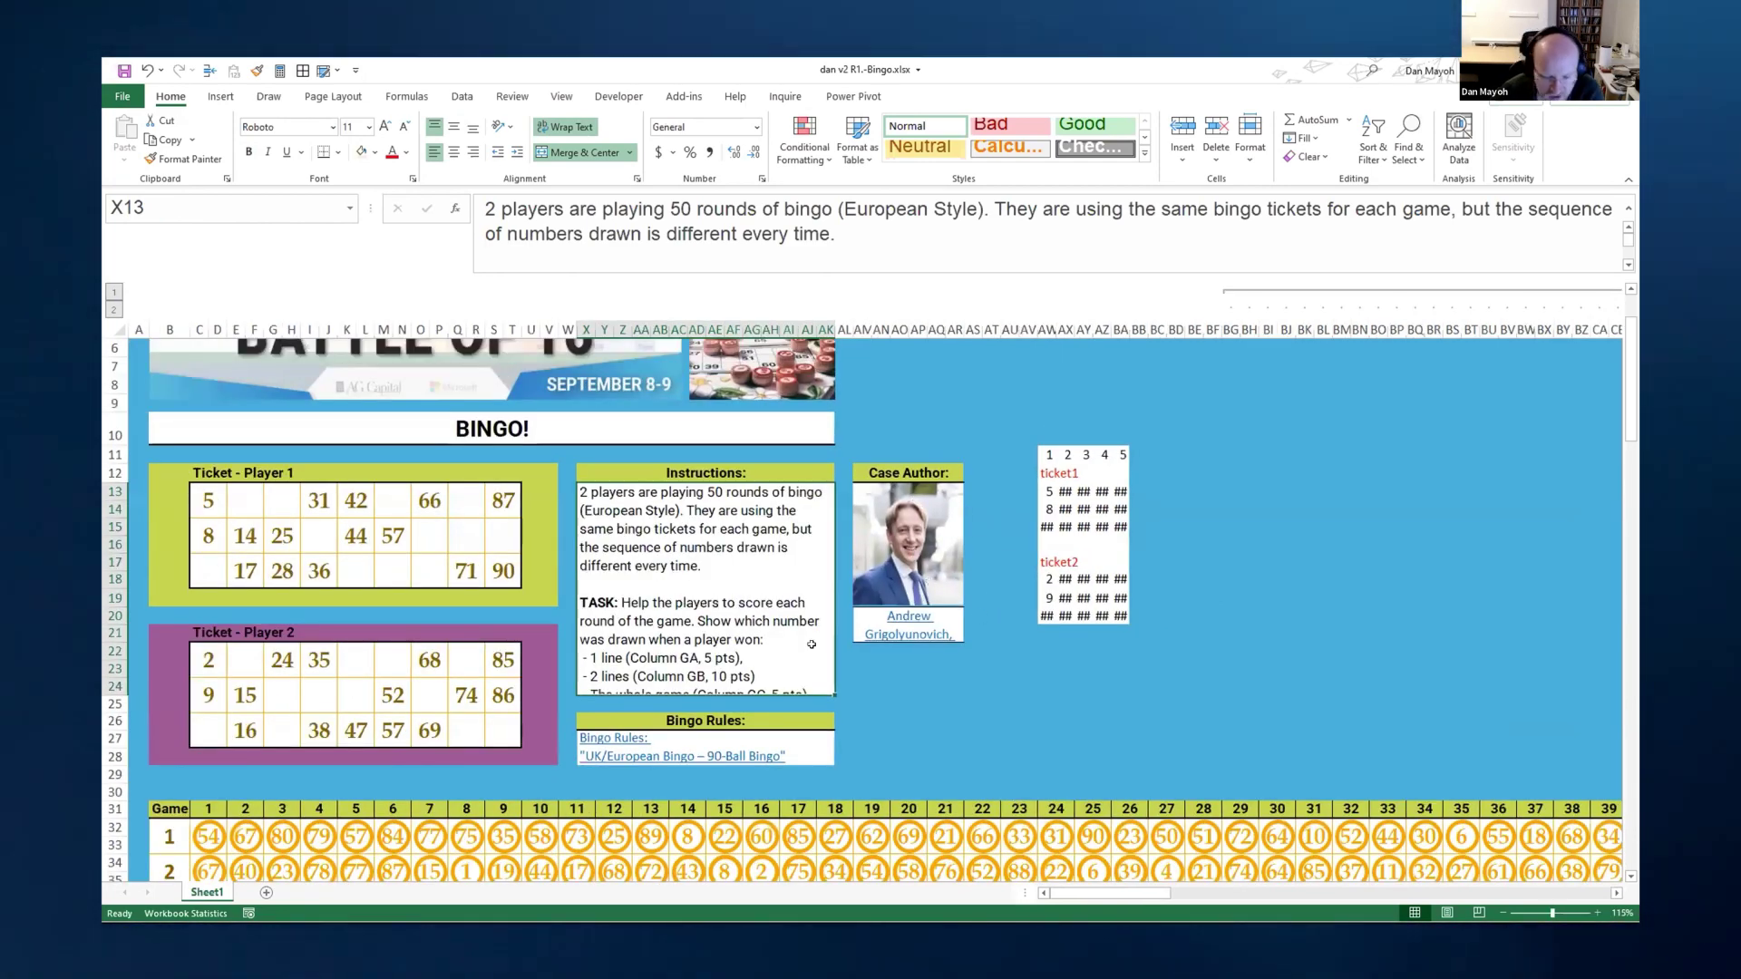
scroll(811, 644, "down", 1, "ctrl")
left_click(922, 512)
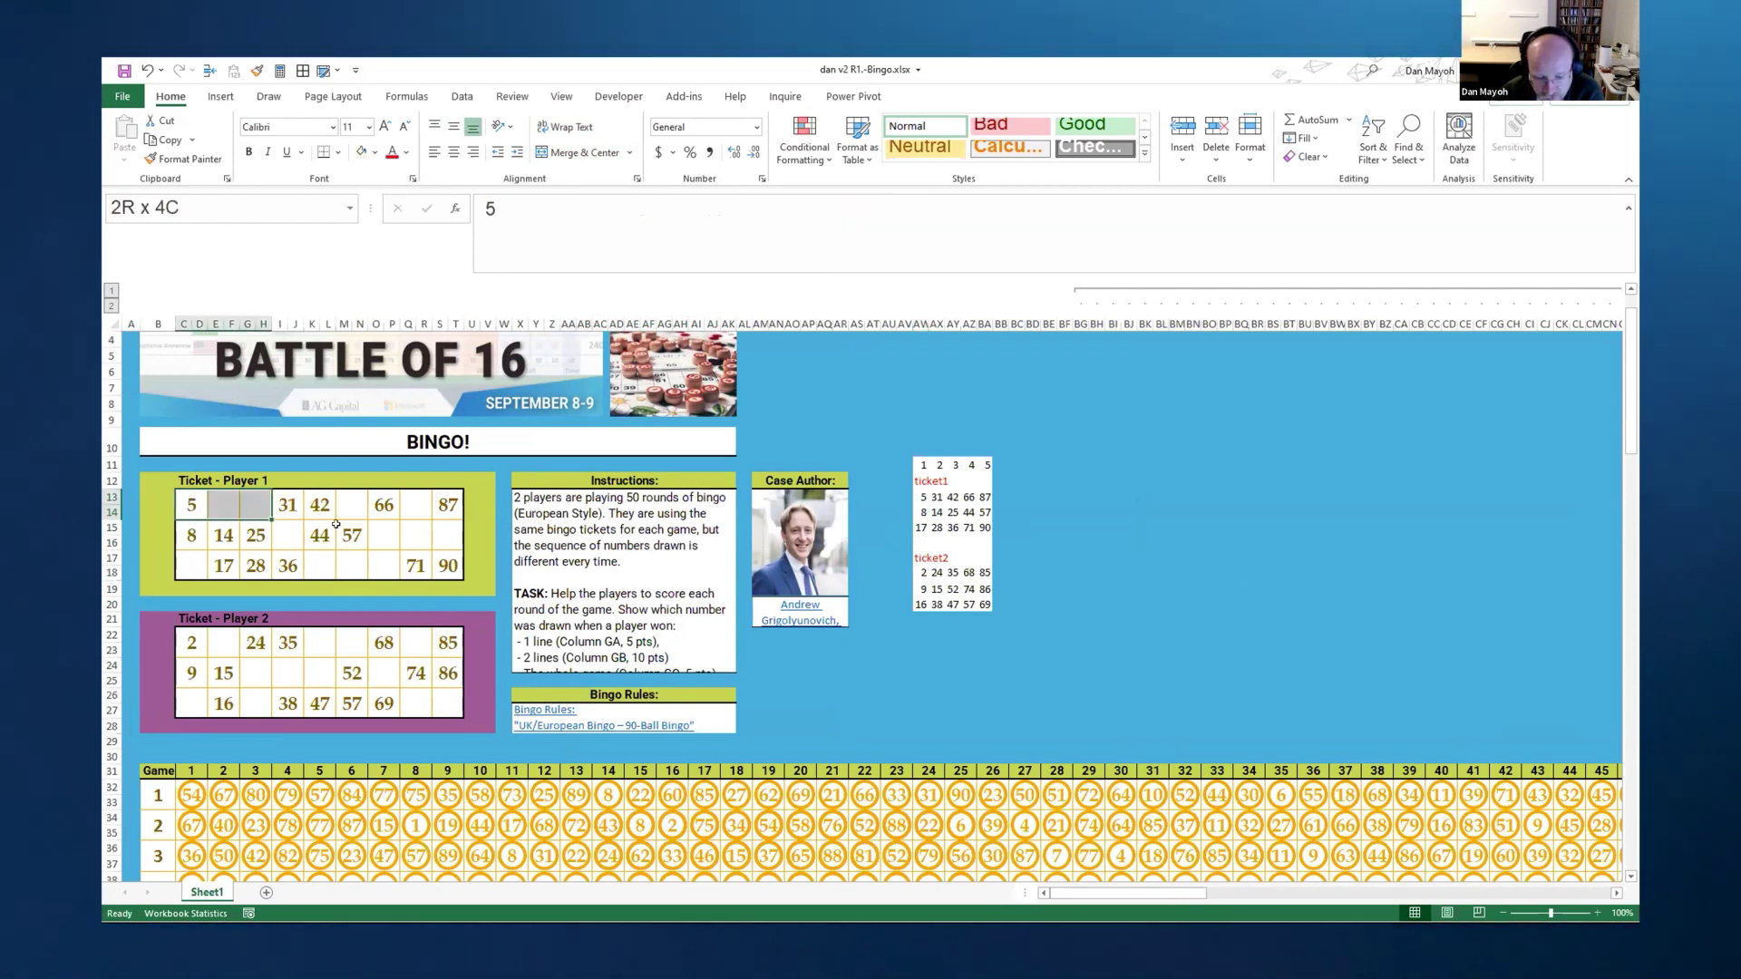
left_click_drag(454, 566, 453, 566)
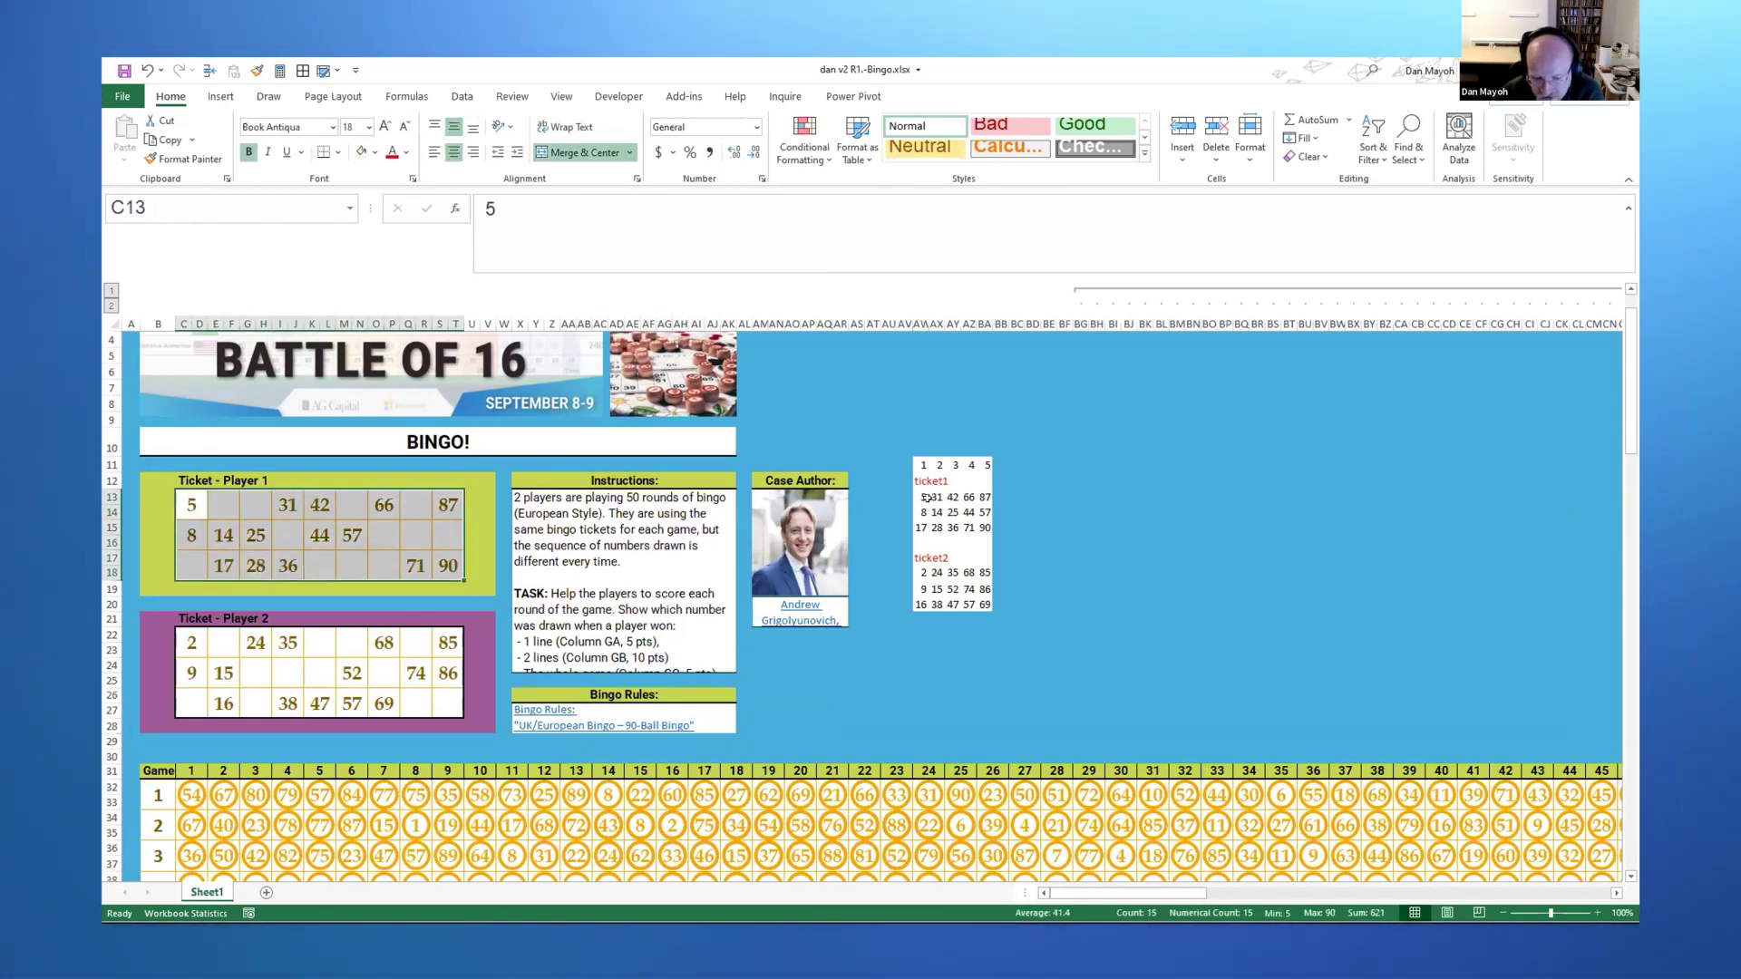
left_click_drag(923, 497, 986, 532)
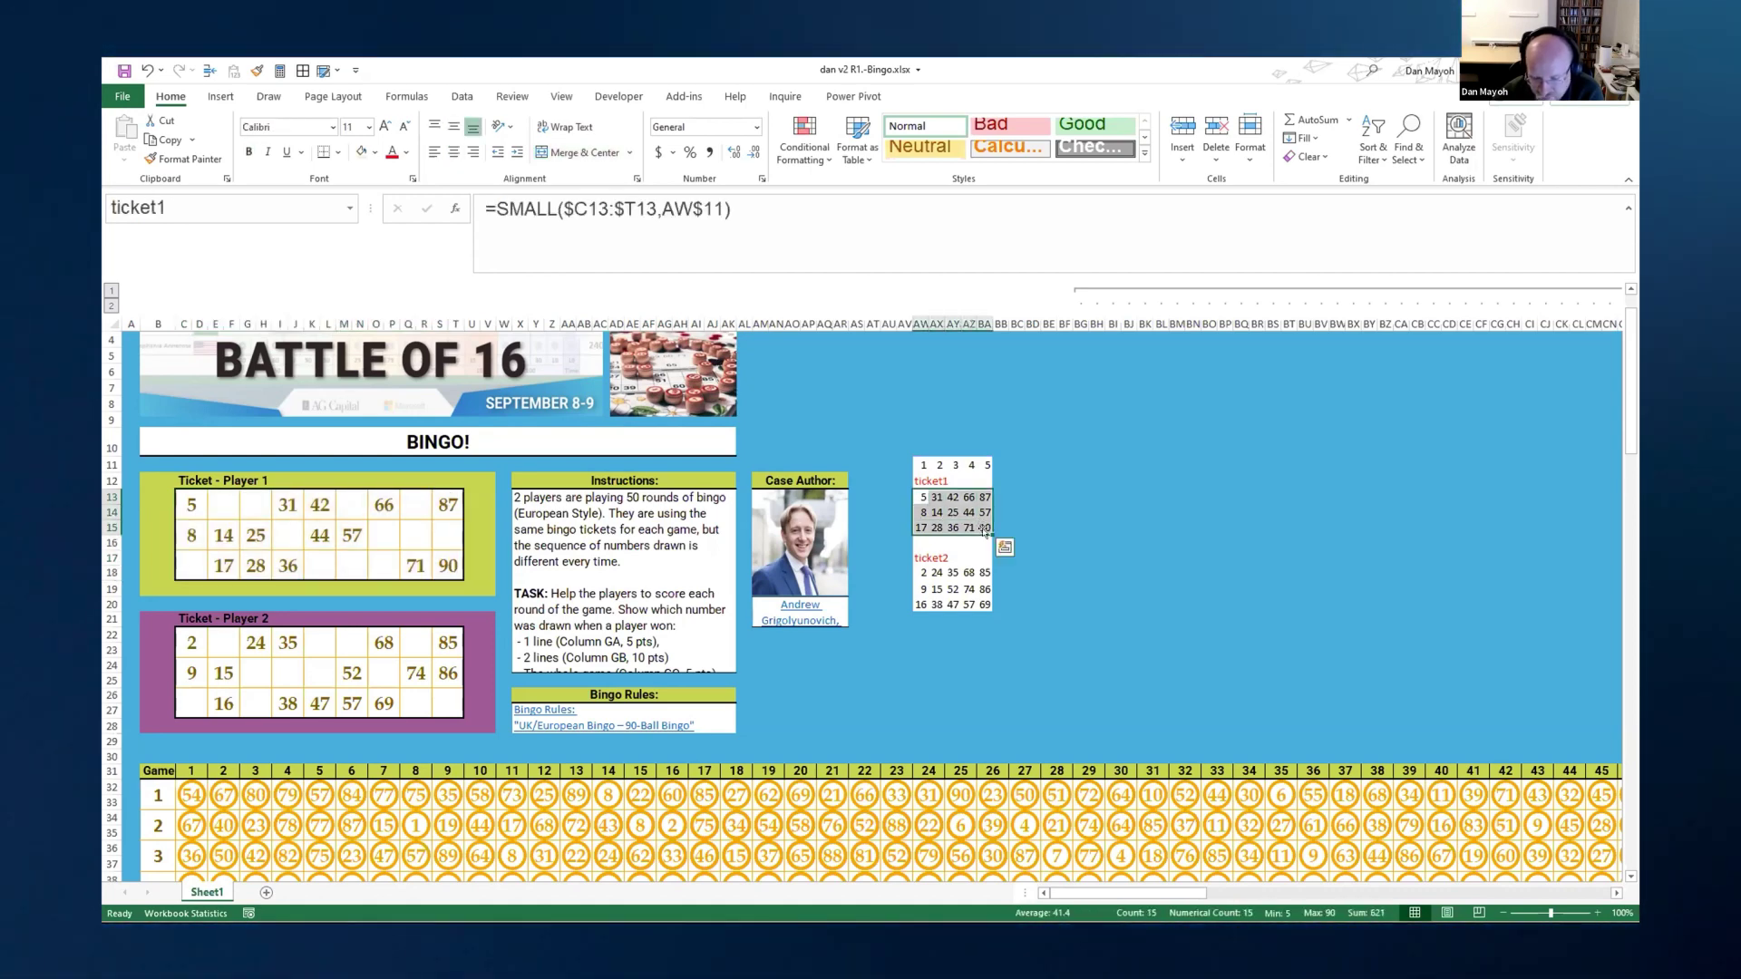
left_click(919, 526)
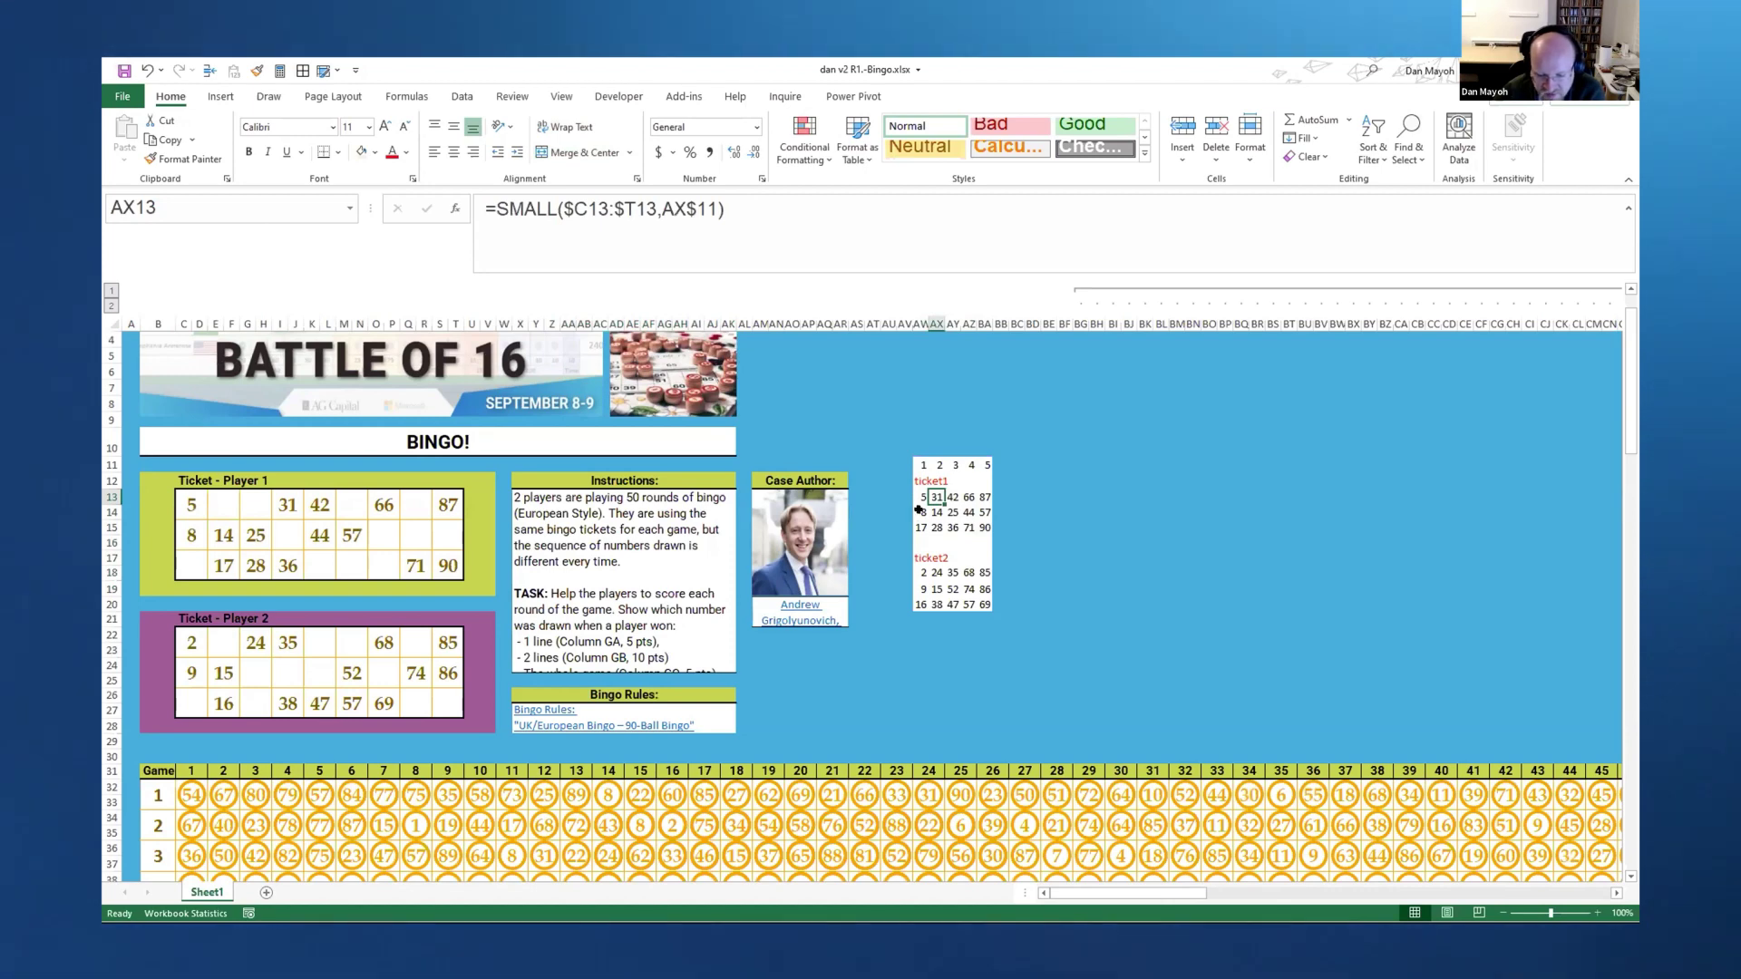
left_click_drag(923, 497, 990, 529)
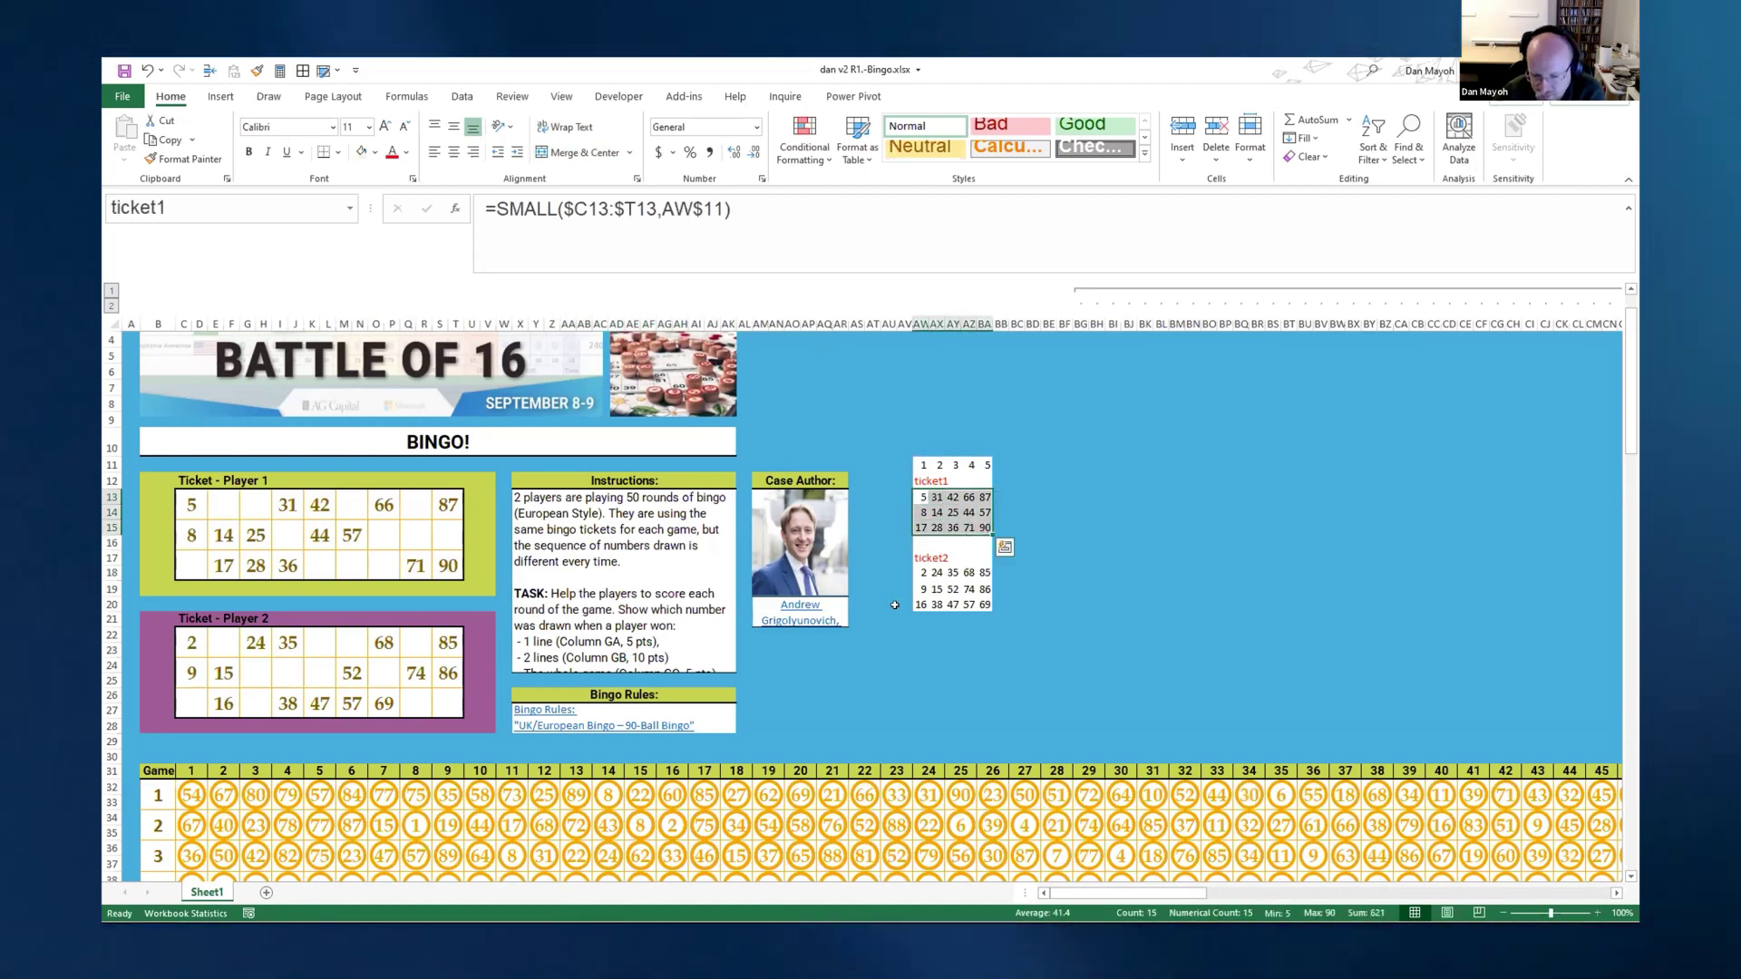
left_click_drag(922, 573, 986, 604)
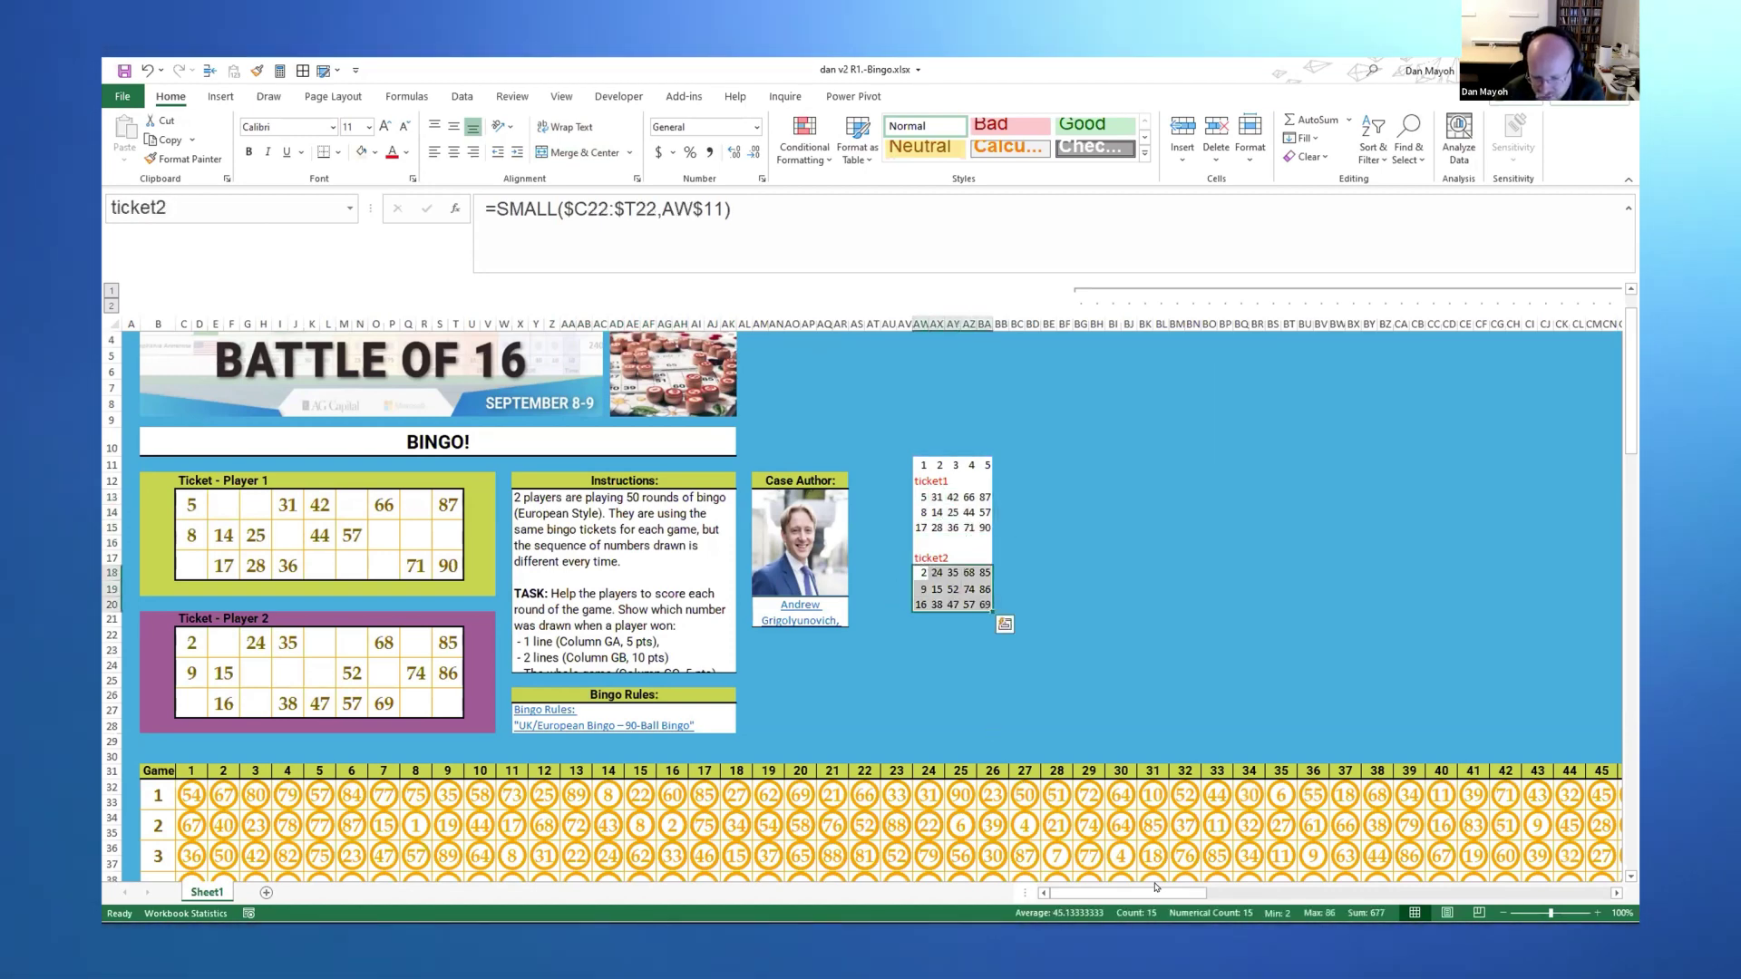
Inspect the INDEX part of the P1 row 1 formula in GE32, including ticket1, the GE$28 row number and the 0 column argument
left_click_drag(1178, 890, 1402, 892)
scroll(1328, 753, "right", 15)
scroll(1327, 752, "down", 1)
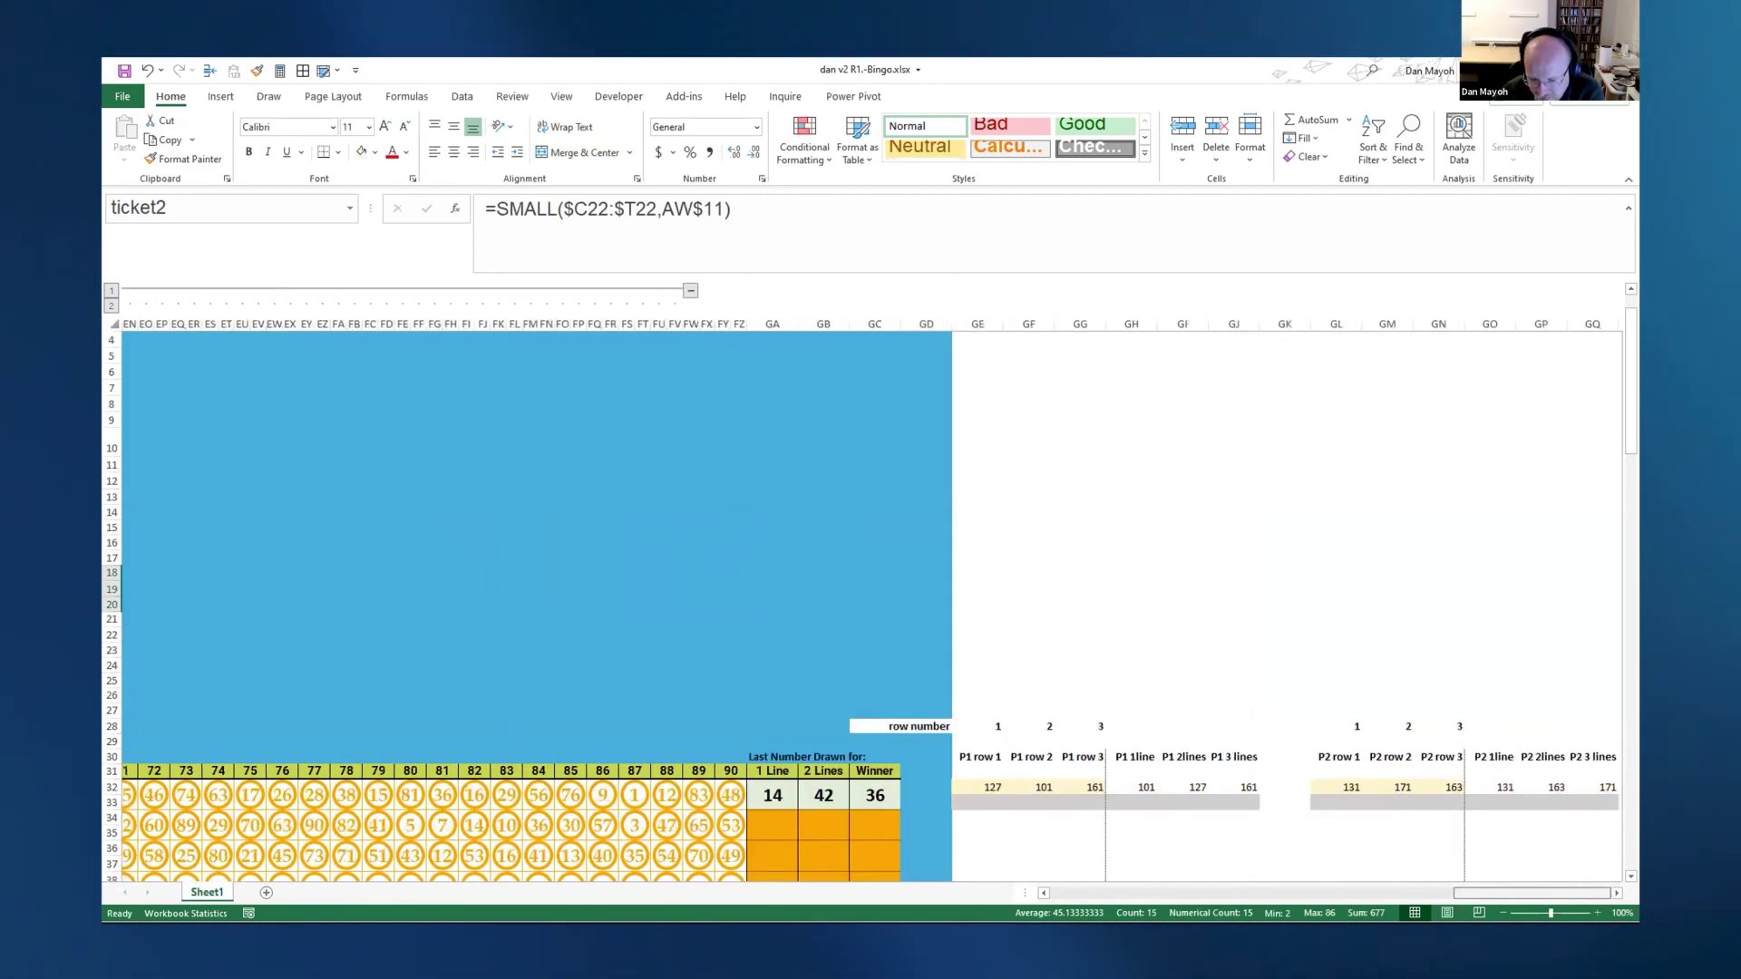
scroll(878, 629, "down", 4)
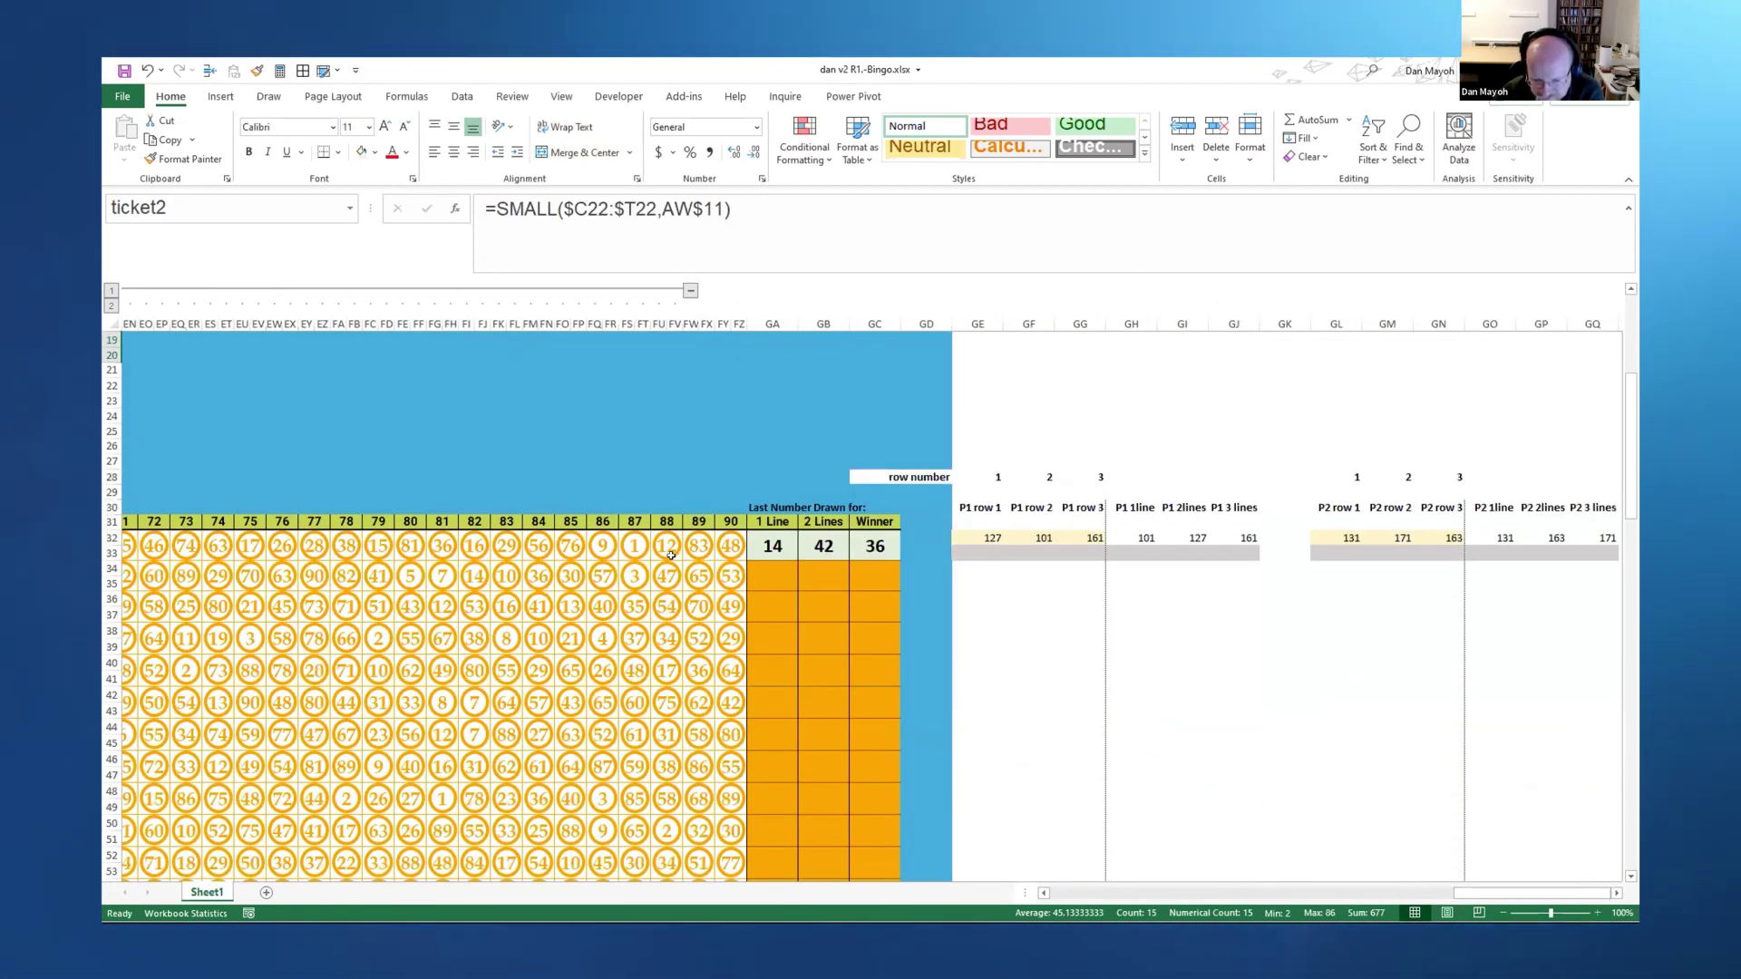
scroll(878, 629, "down", 2)
scroll(878, 630, "right", 2)
scroll(884, 629, "up", 4)
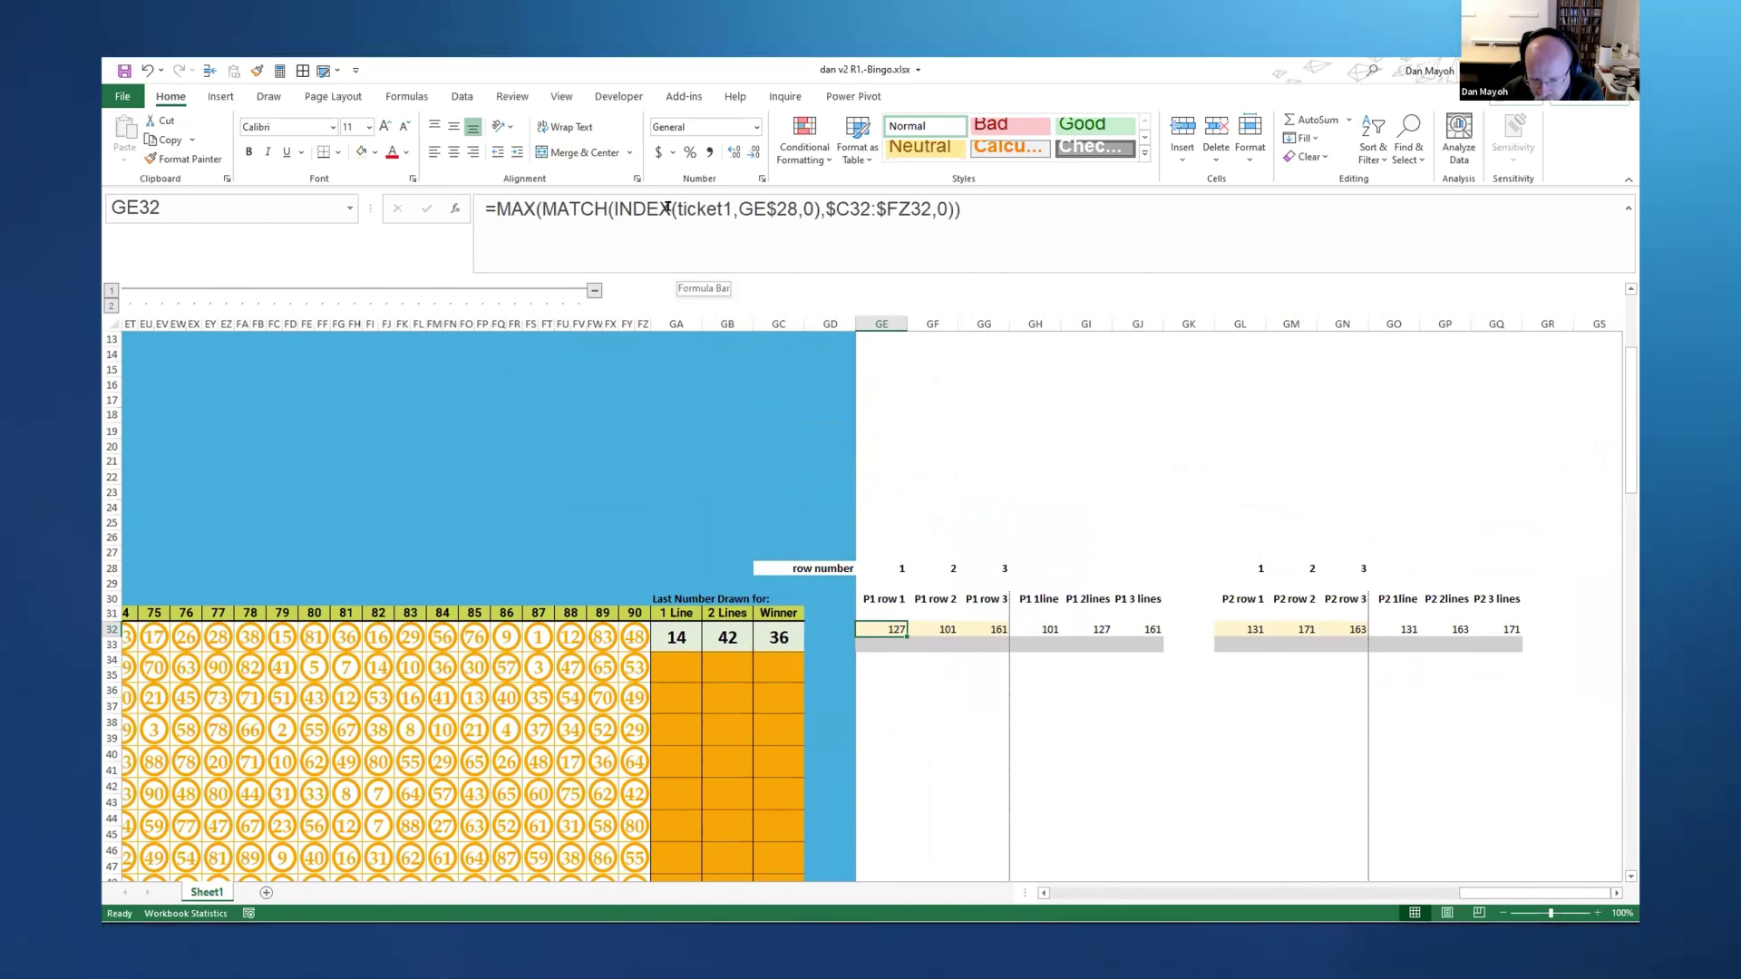
left_click(732, 208)
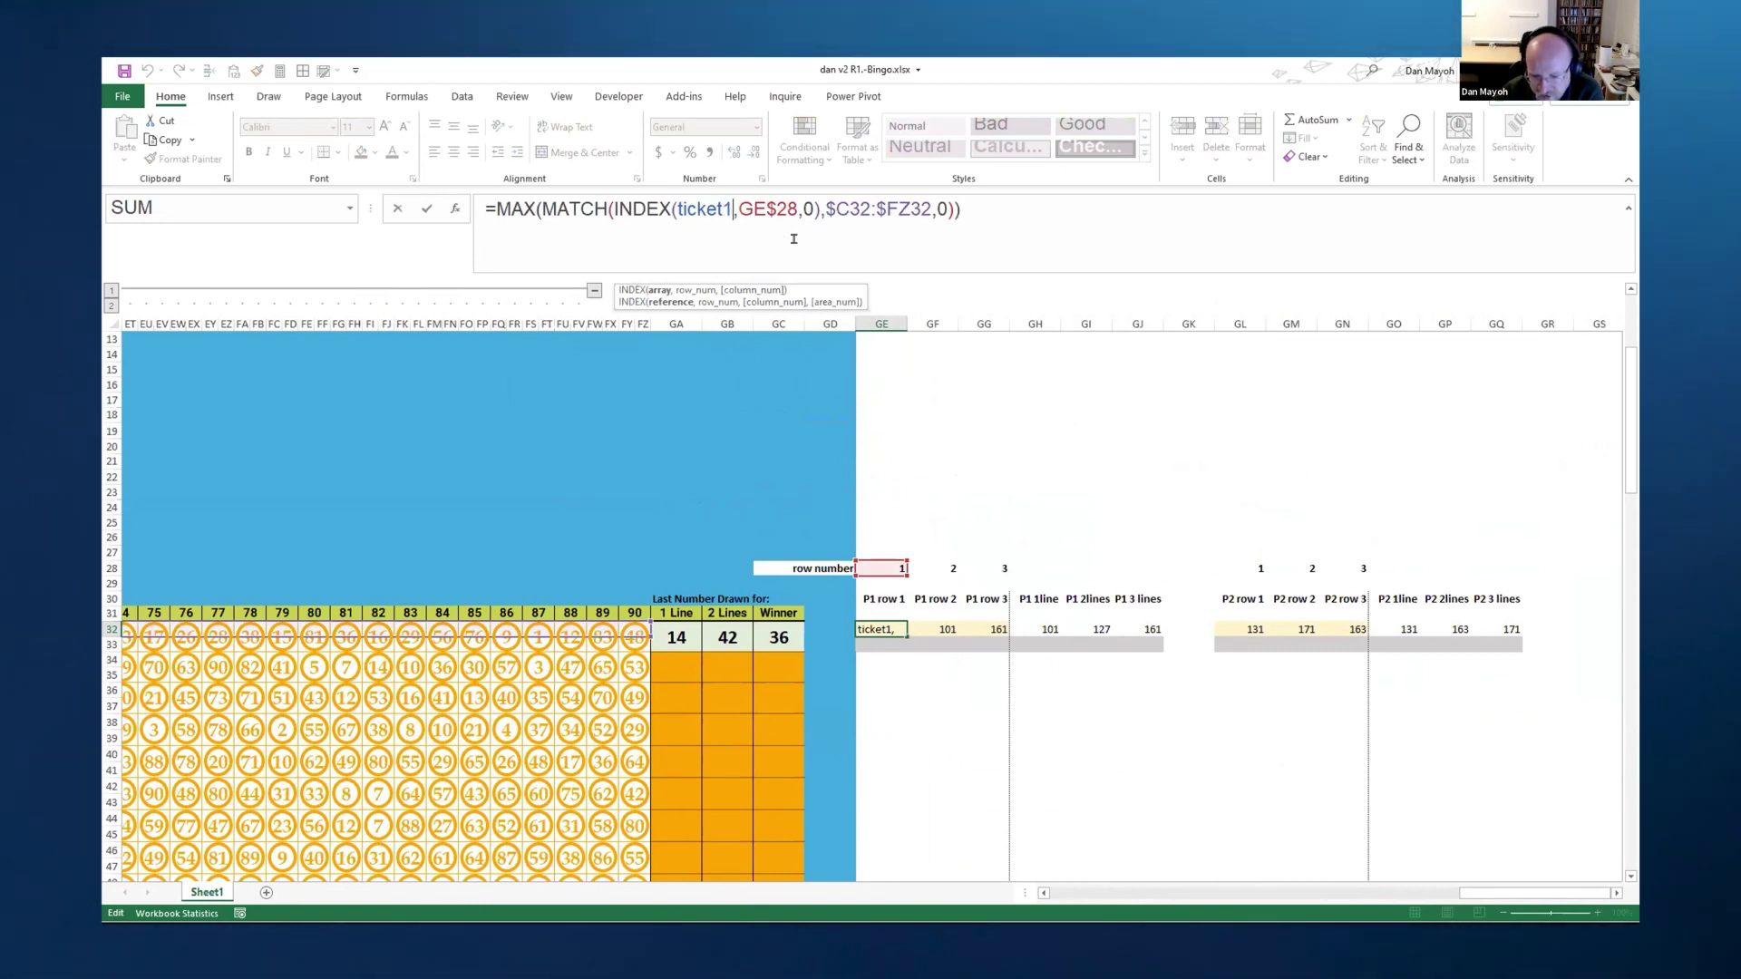
double_click(789, 212)
left_click(740, 209)
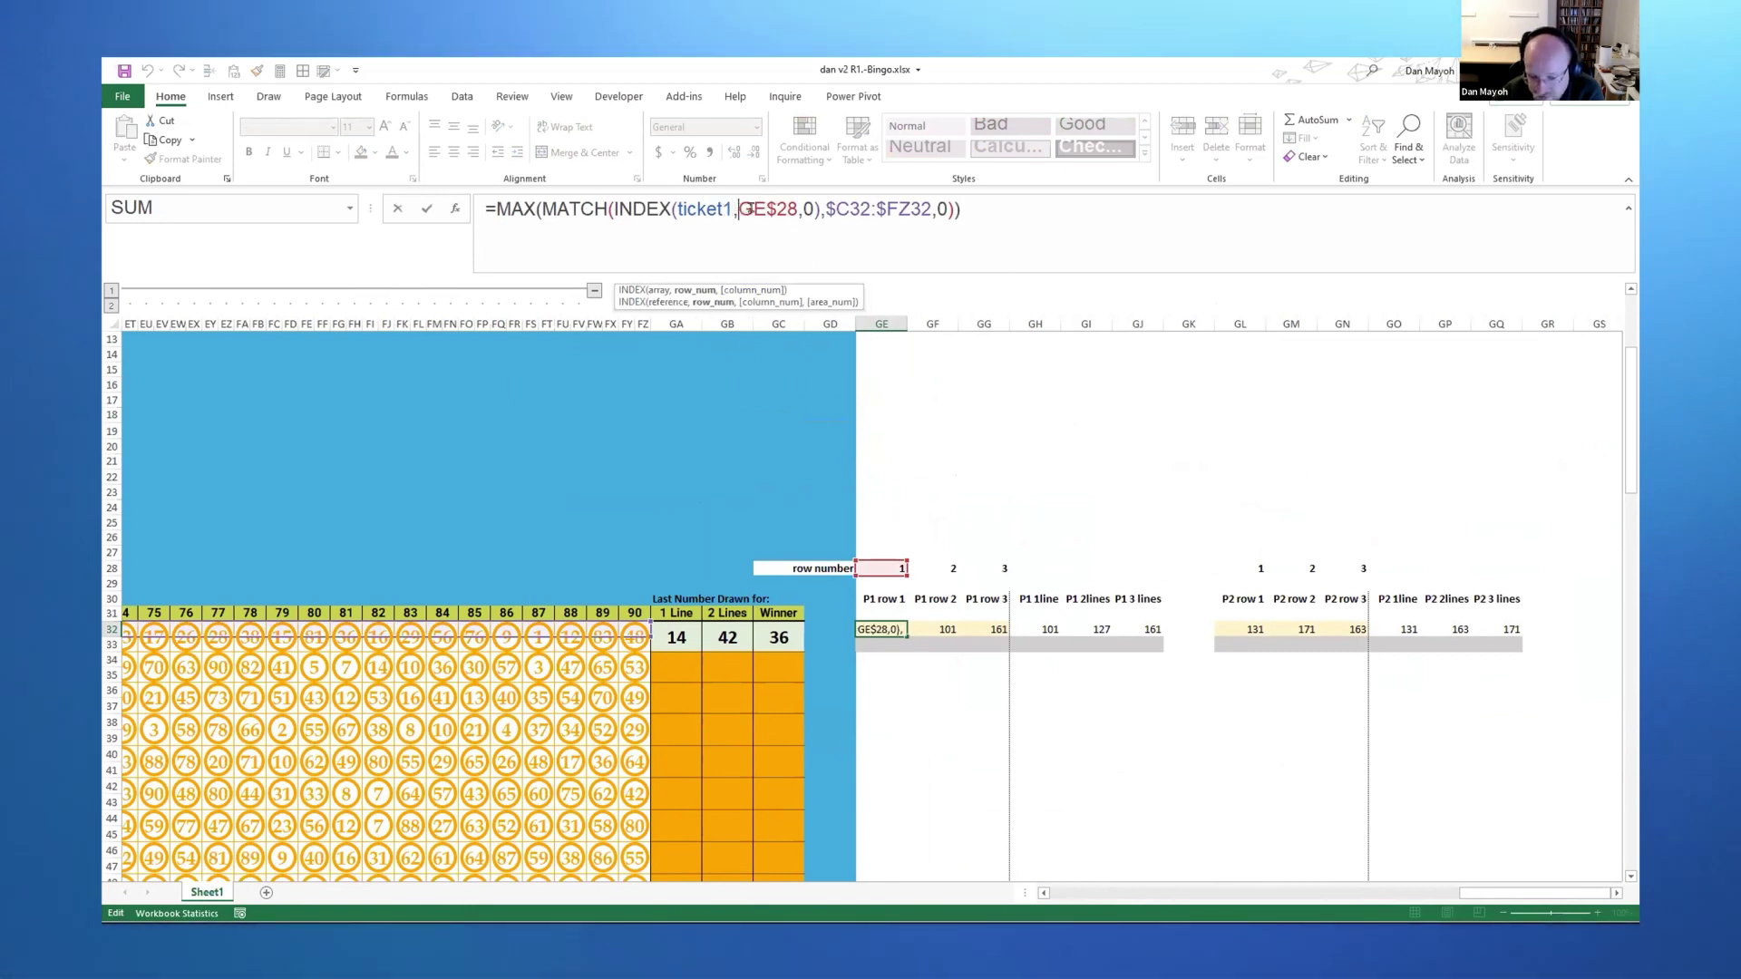
left_click_drag(738, 208, 797, 209)
left_click(802, 208)
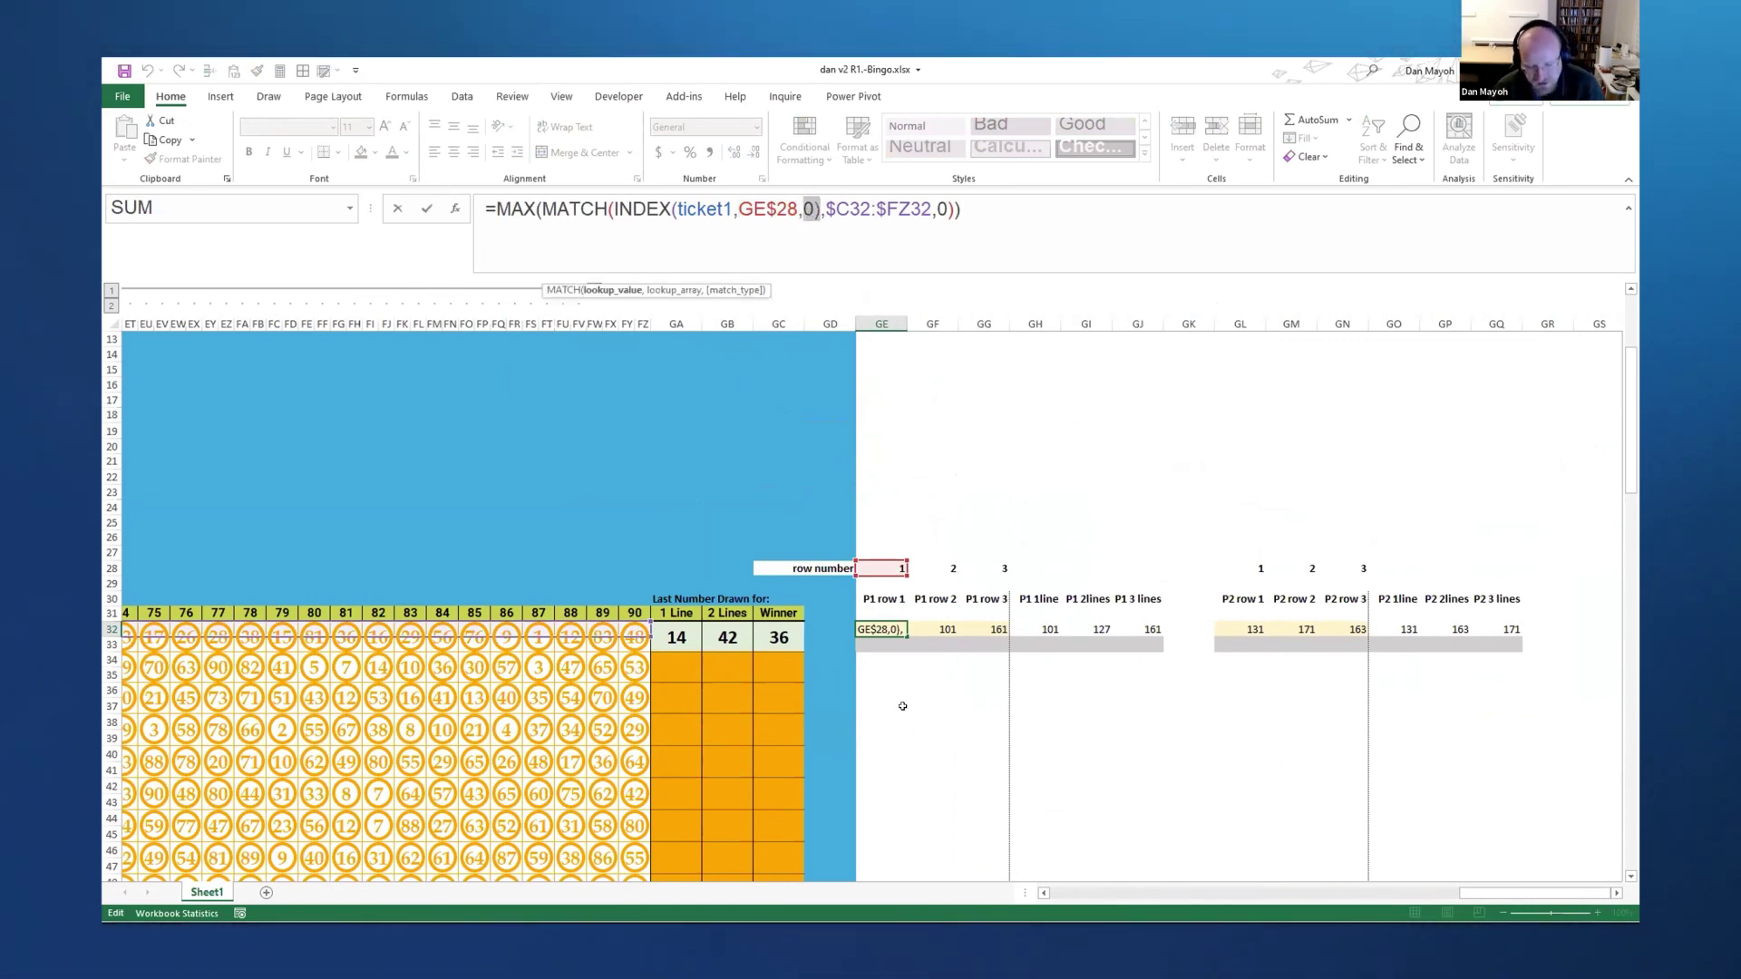
Trace the MATCH lookup range $C32:$FZ32 of GE32's formula across game 1's draws, leaving the formula unedited
left_click_drag(1482, 896, 1133, 893)
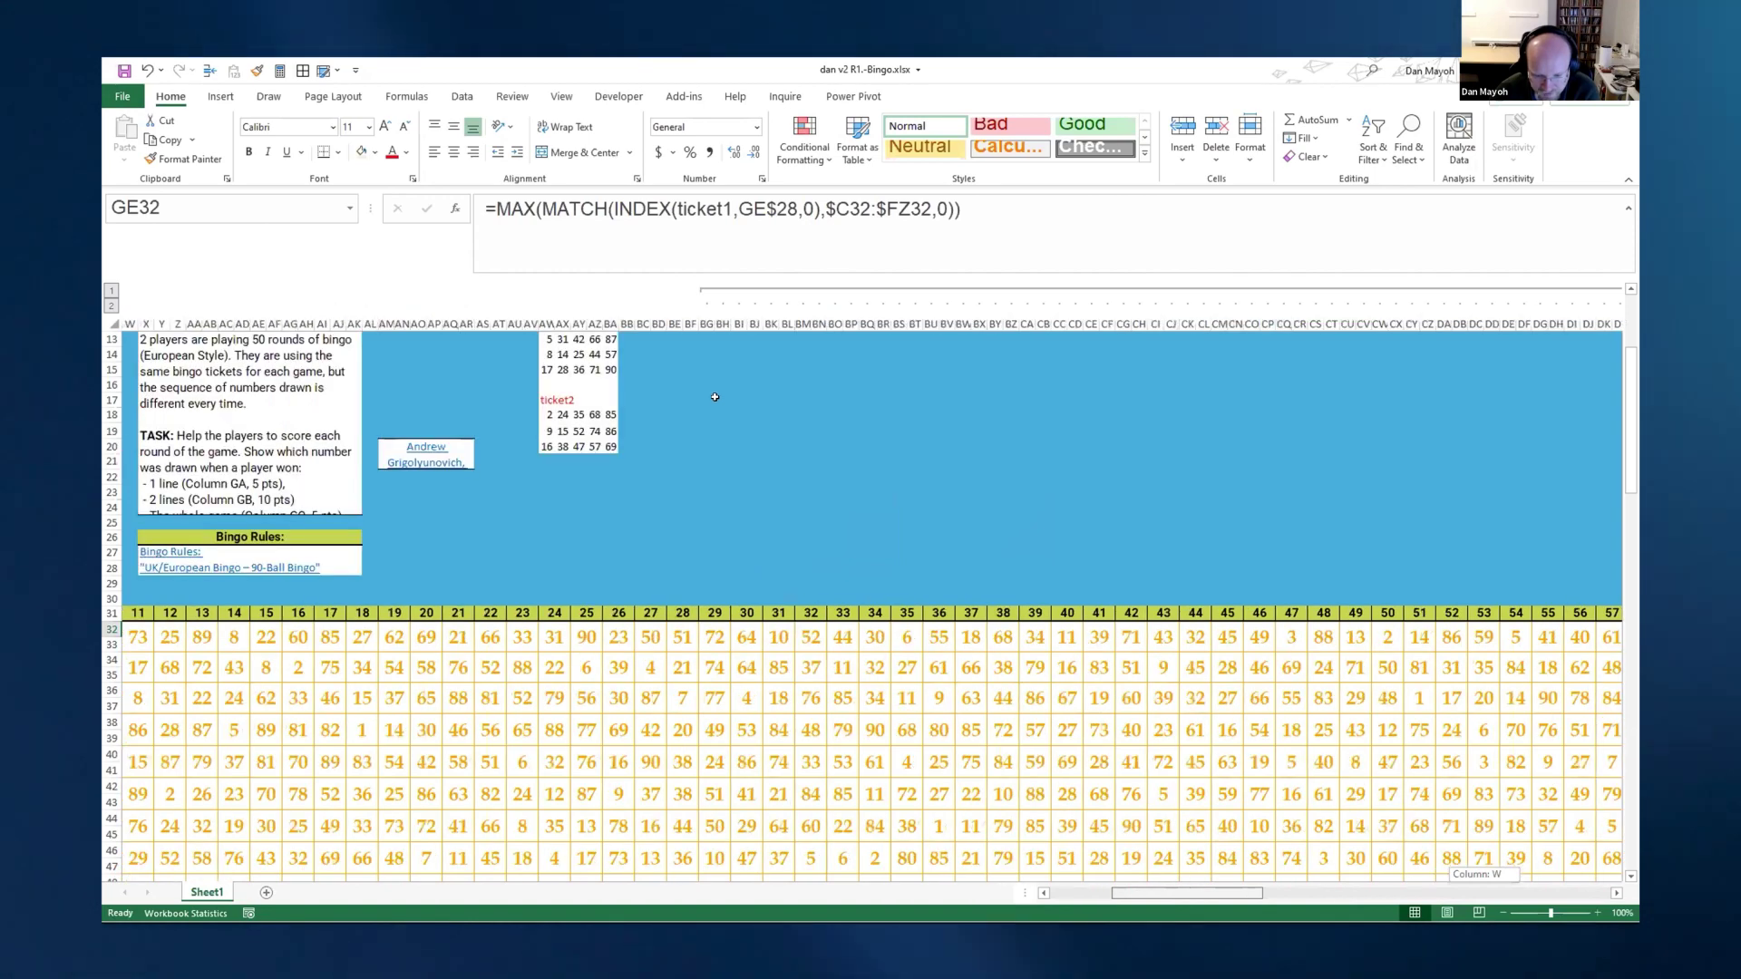
left_click_drag(1178, 893, 1173, 908)
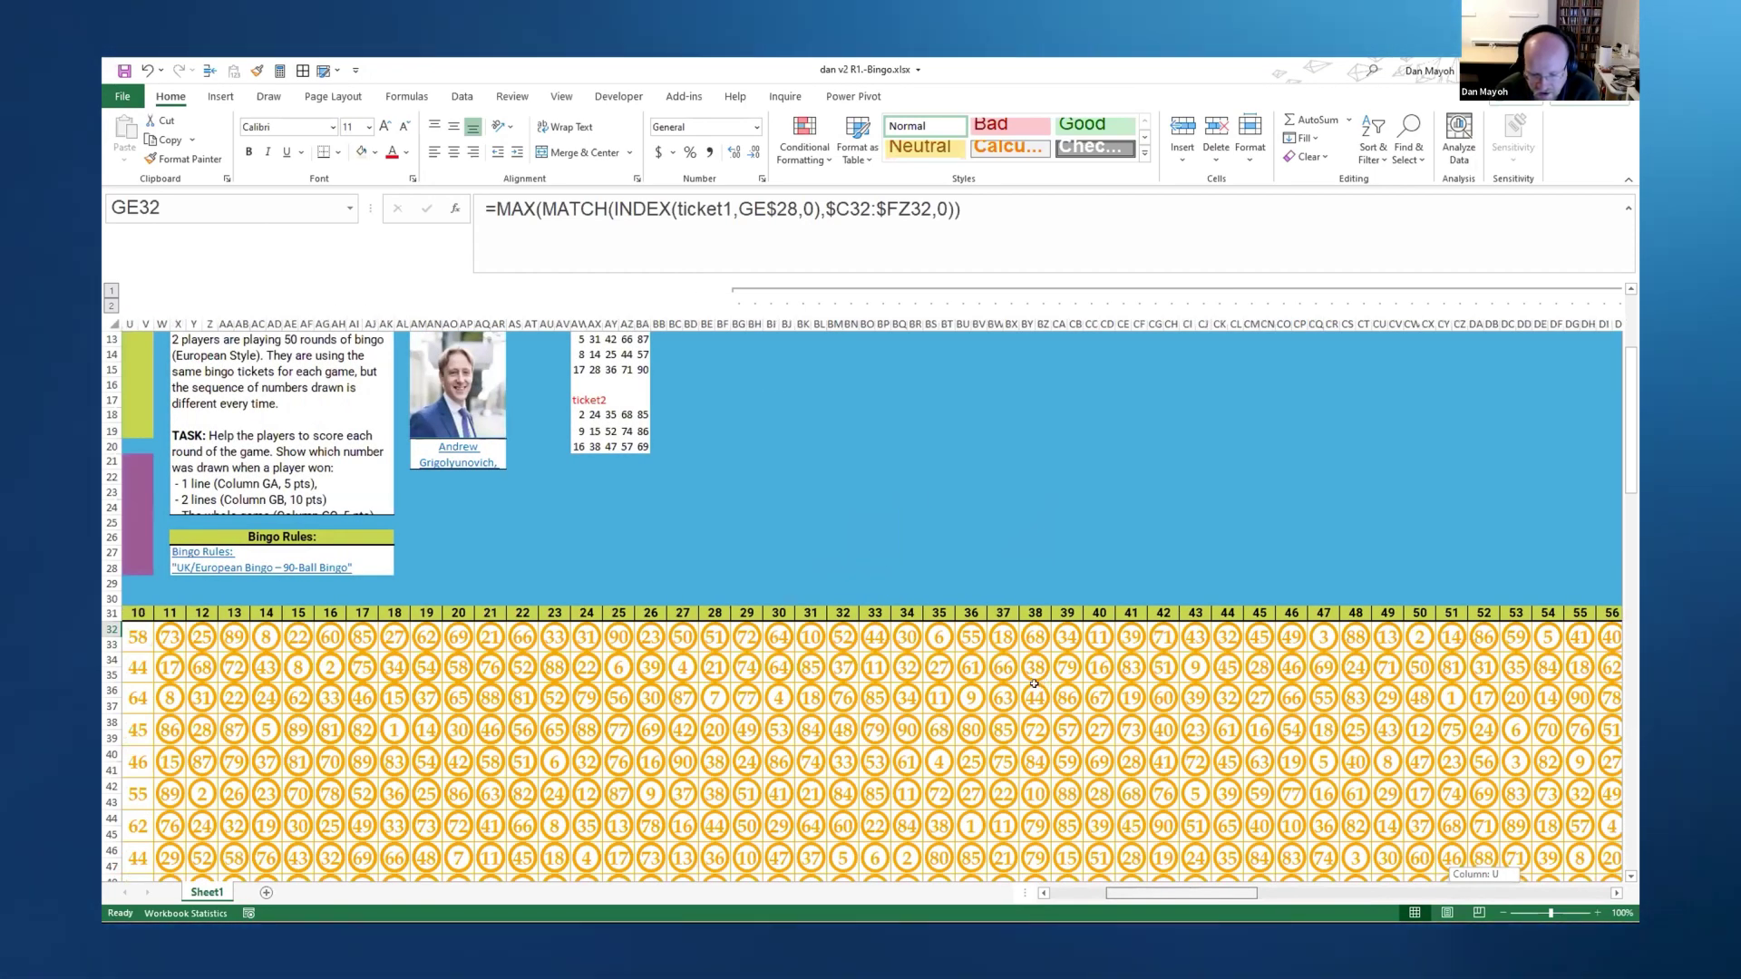
scroll(685, 212, "left", 3)
key("ctrl+BackSpace")
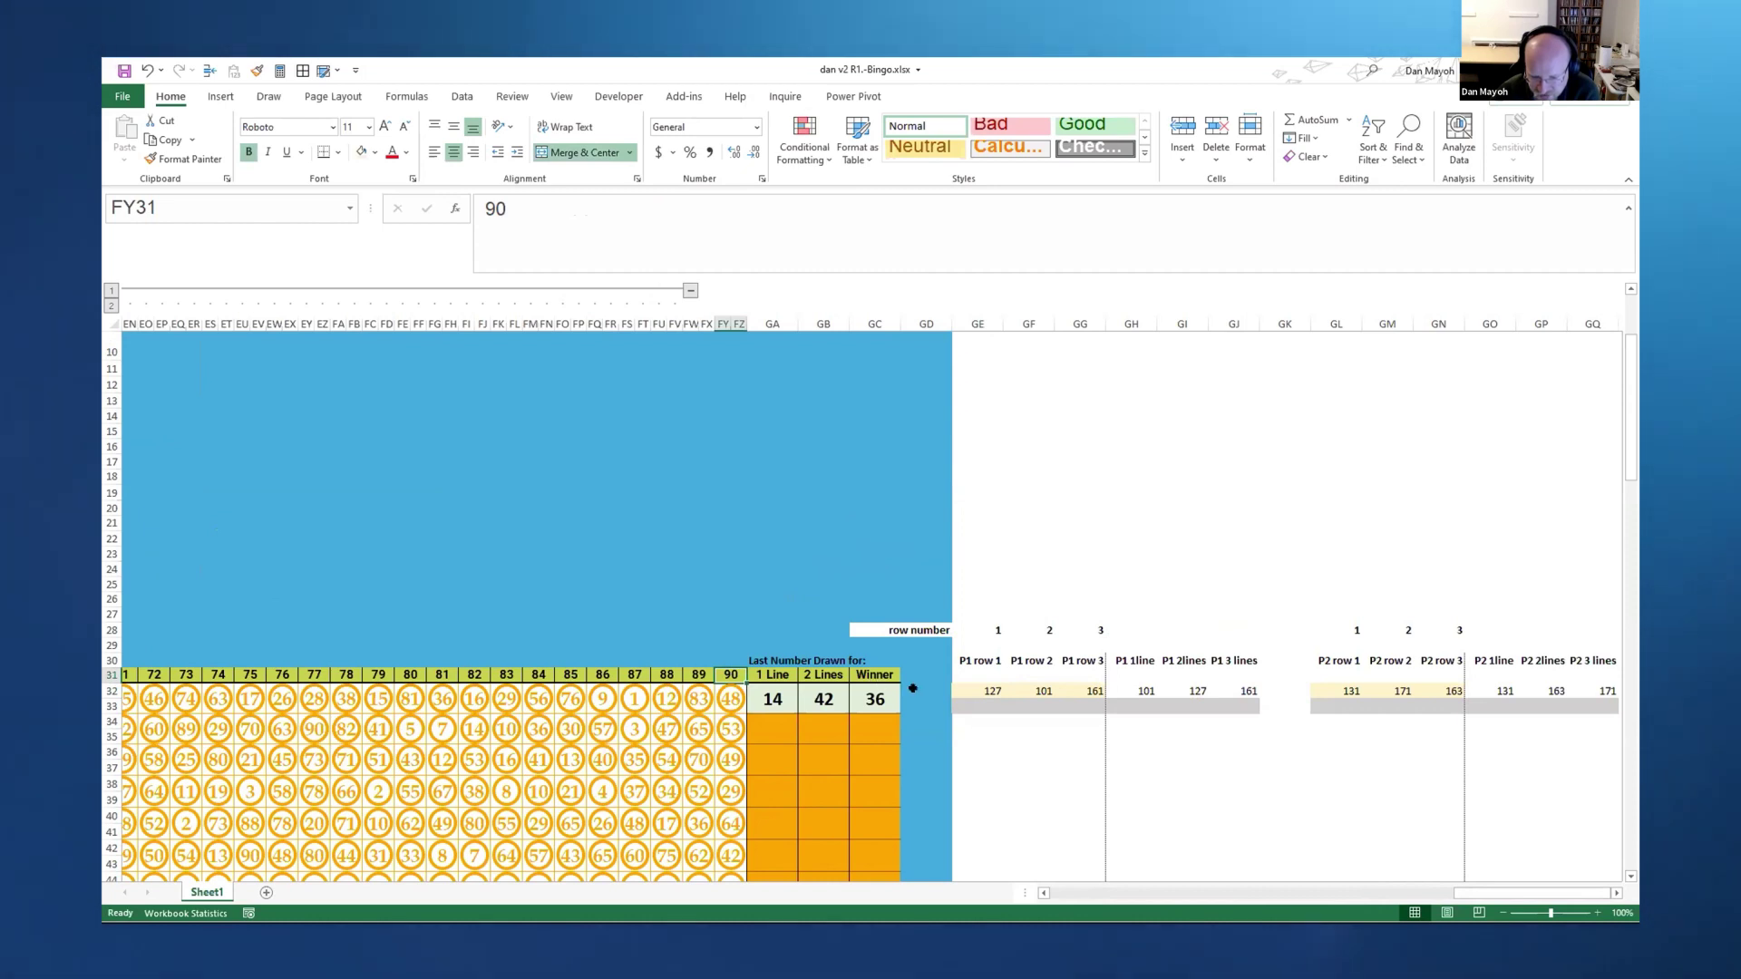
left_click(966, 686)
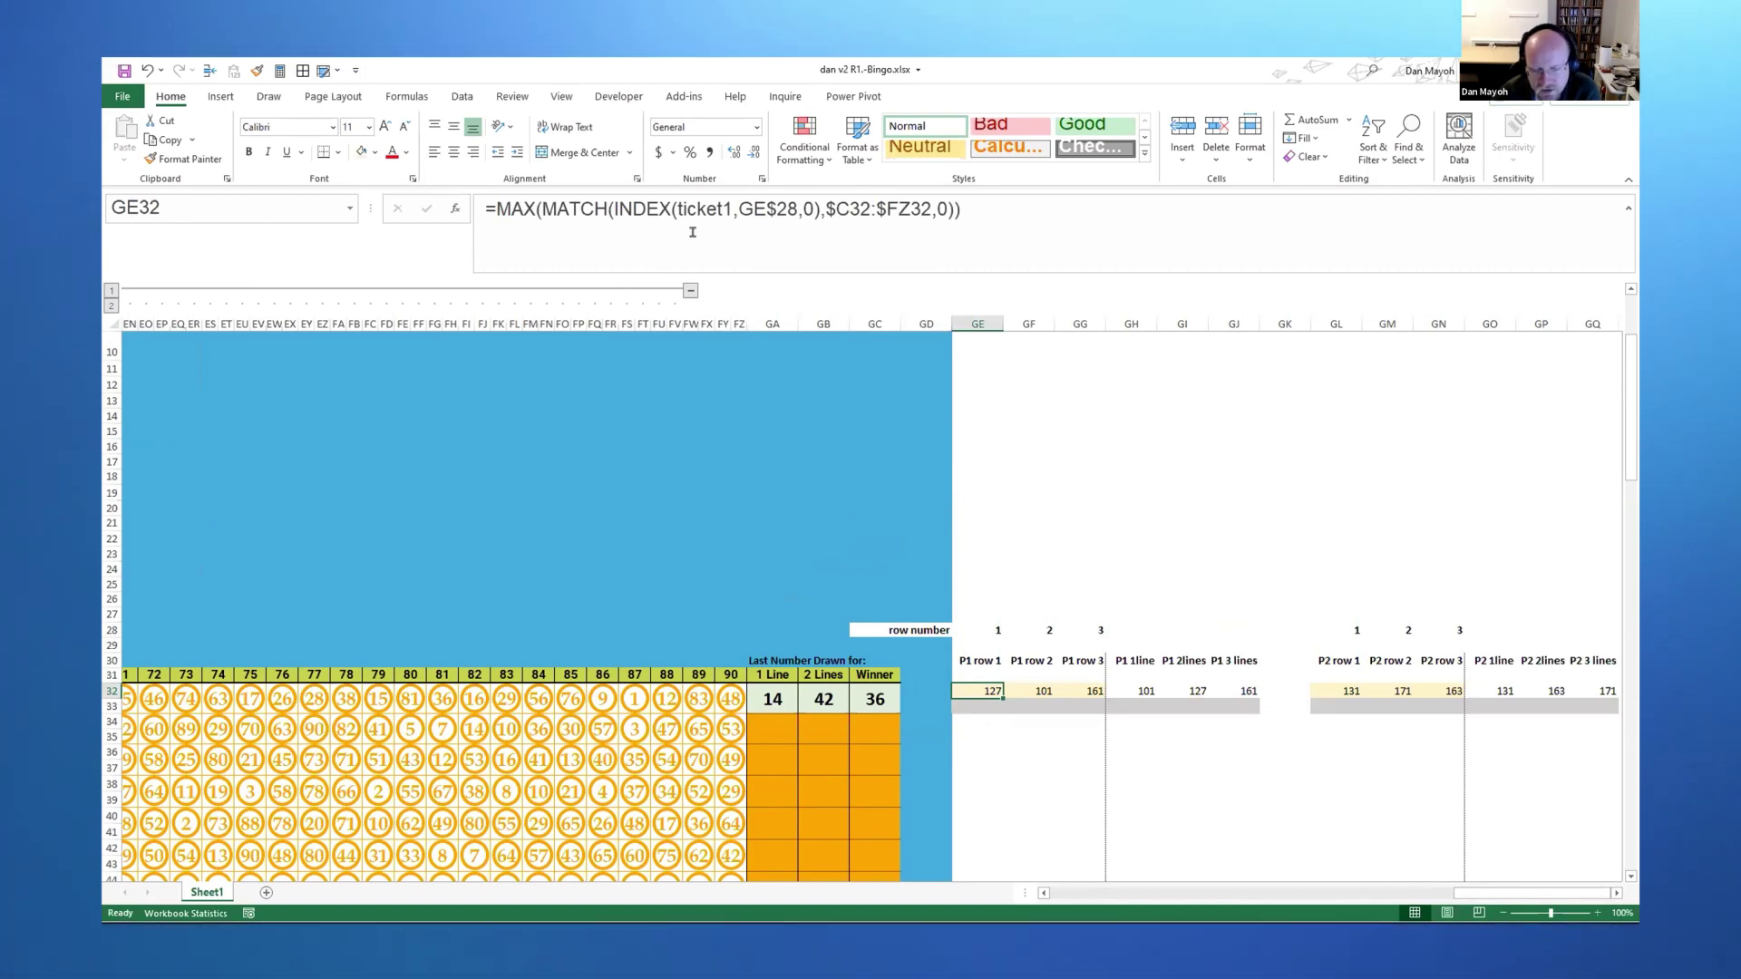
left_click(824, 209)
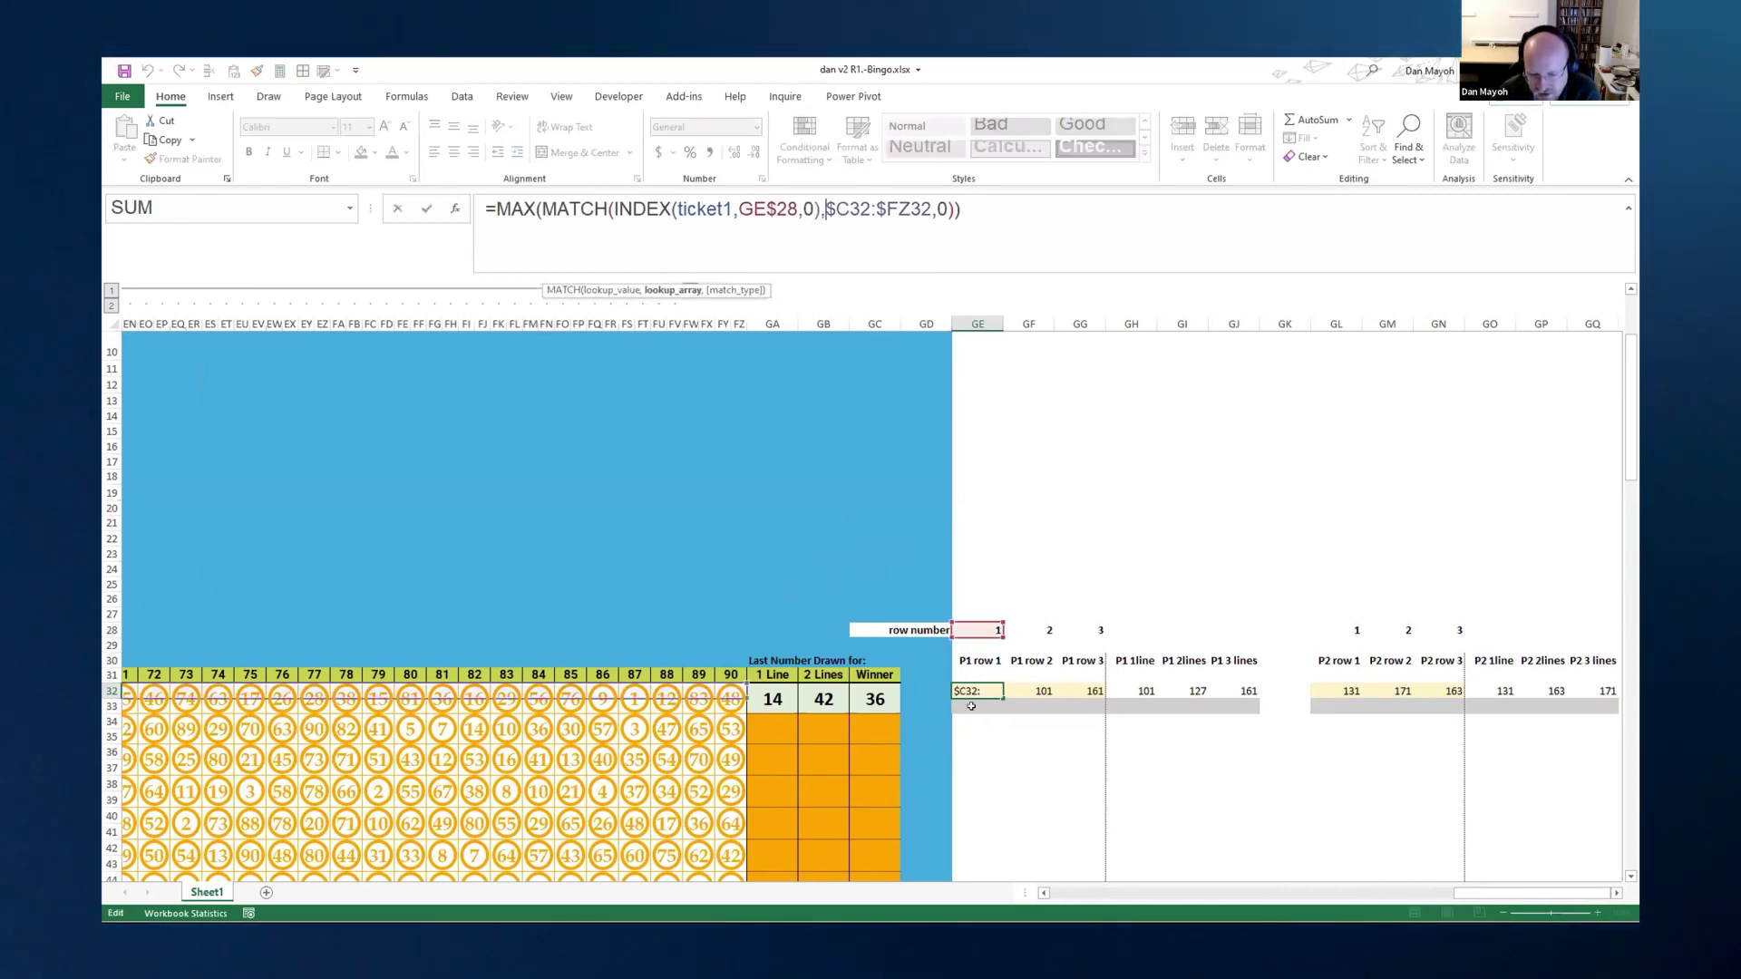
left_click_drag(1512, 897, 1401, 897)
left_click_drag(1286, 857, 620, 208)
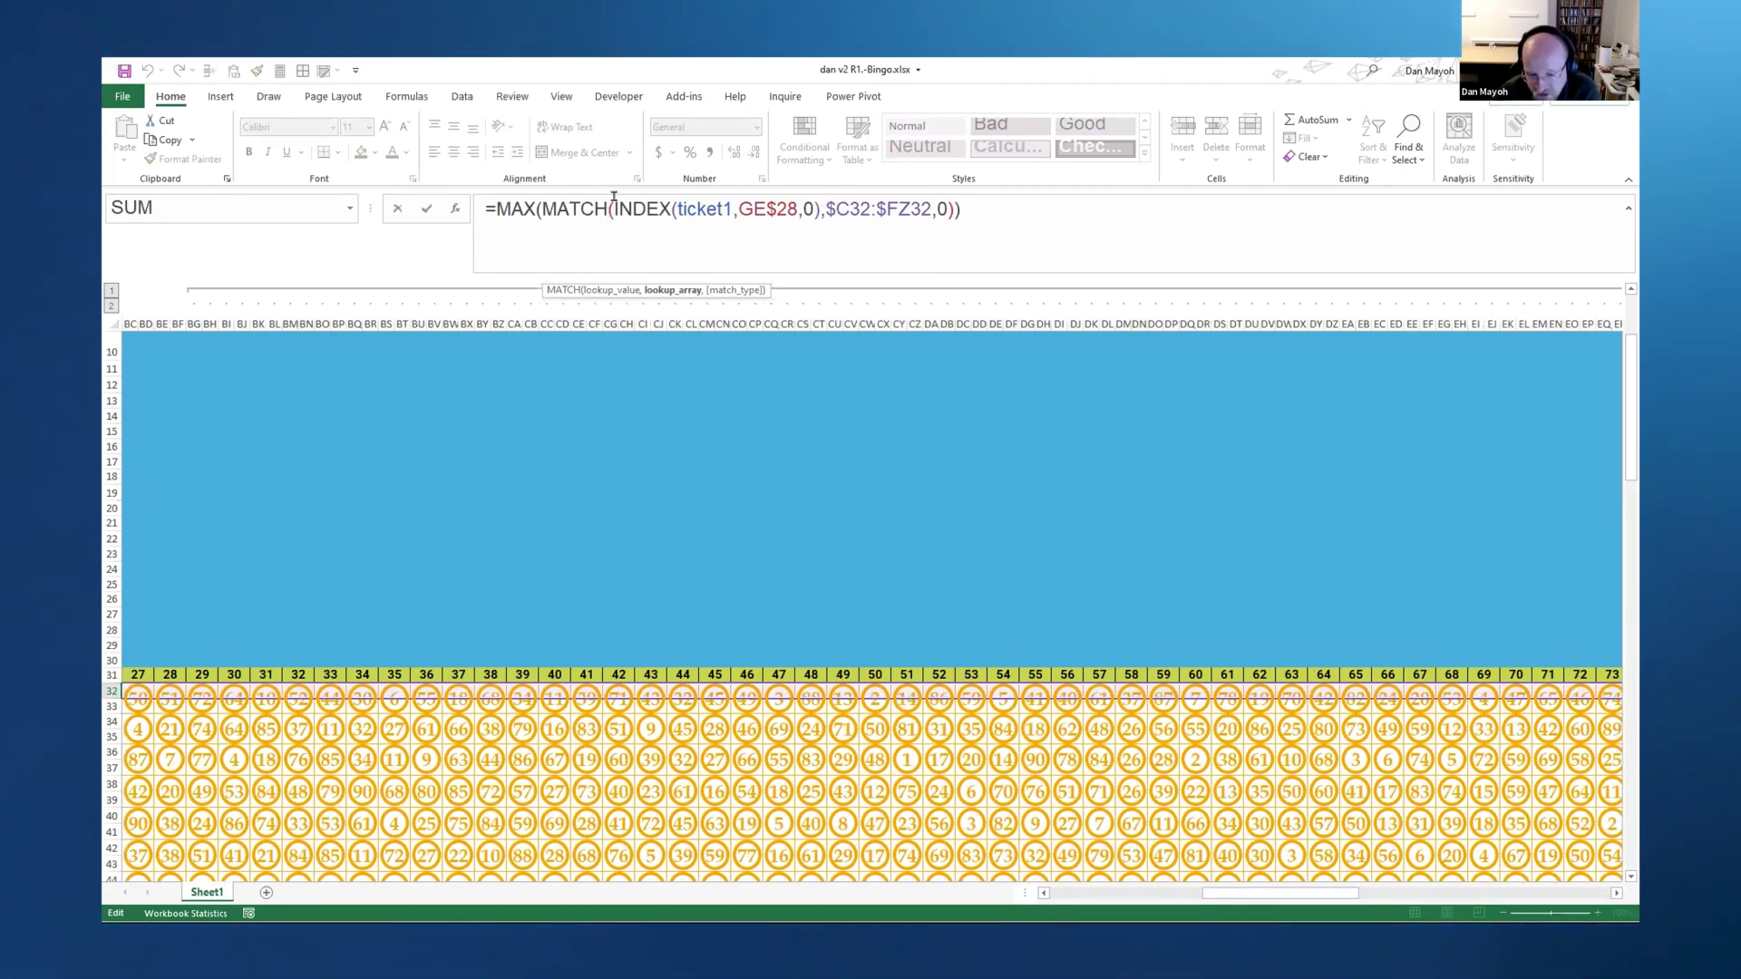
key("Escape")
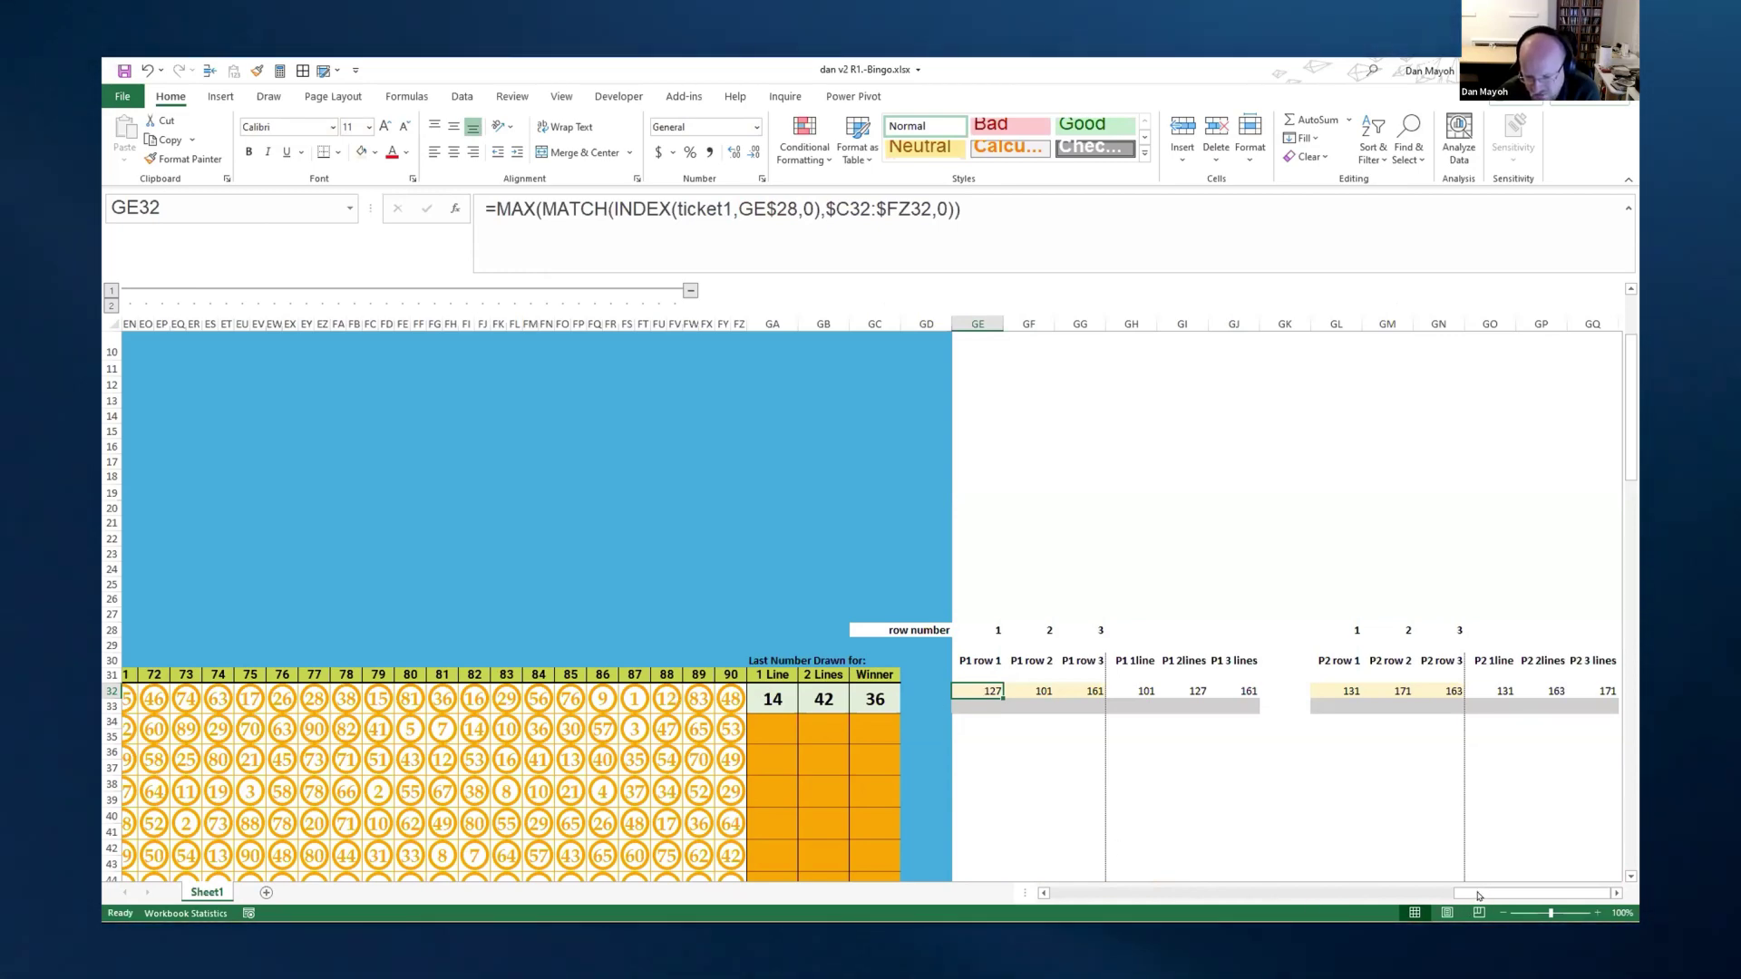
scroll(1285, 848, "left", 2)
scroll(880, 681, "left", 3)
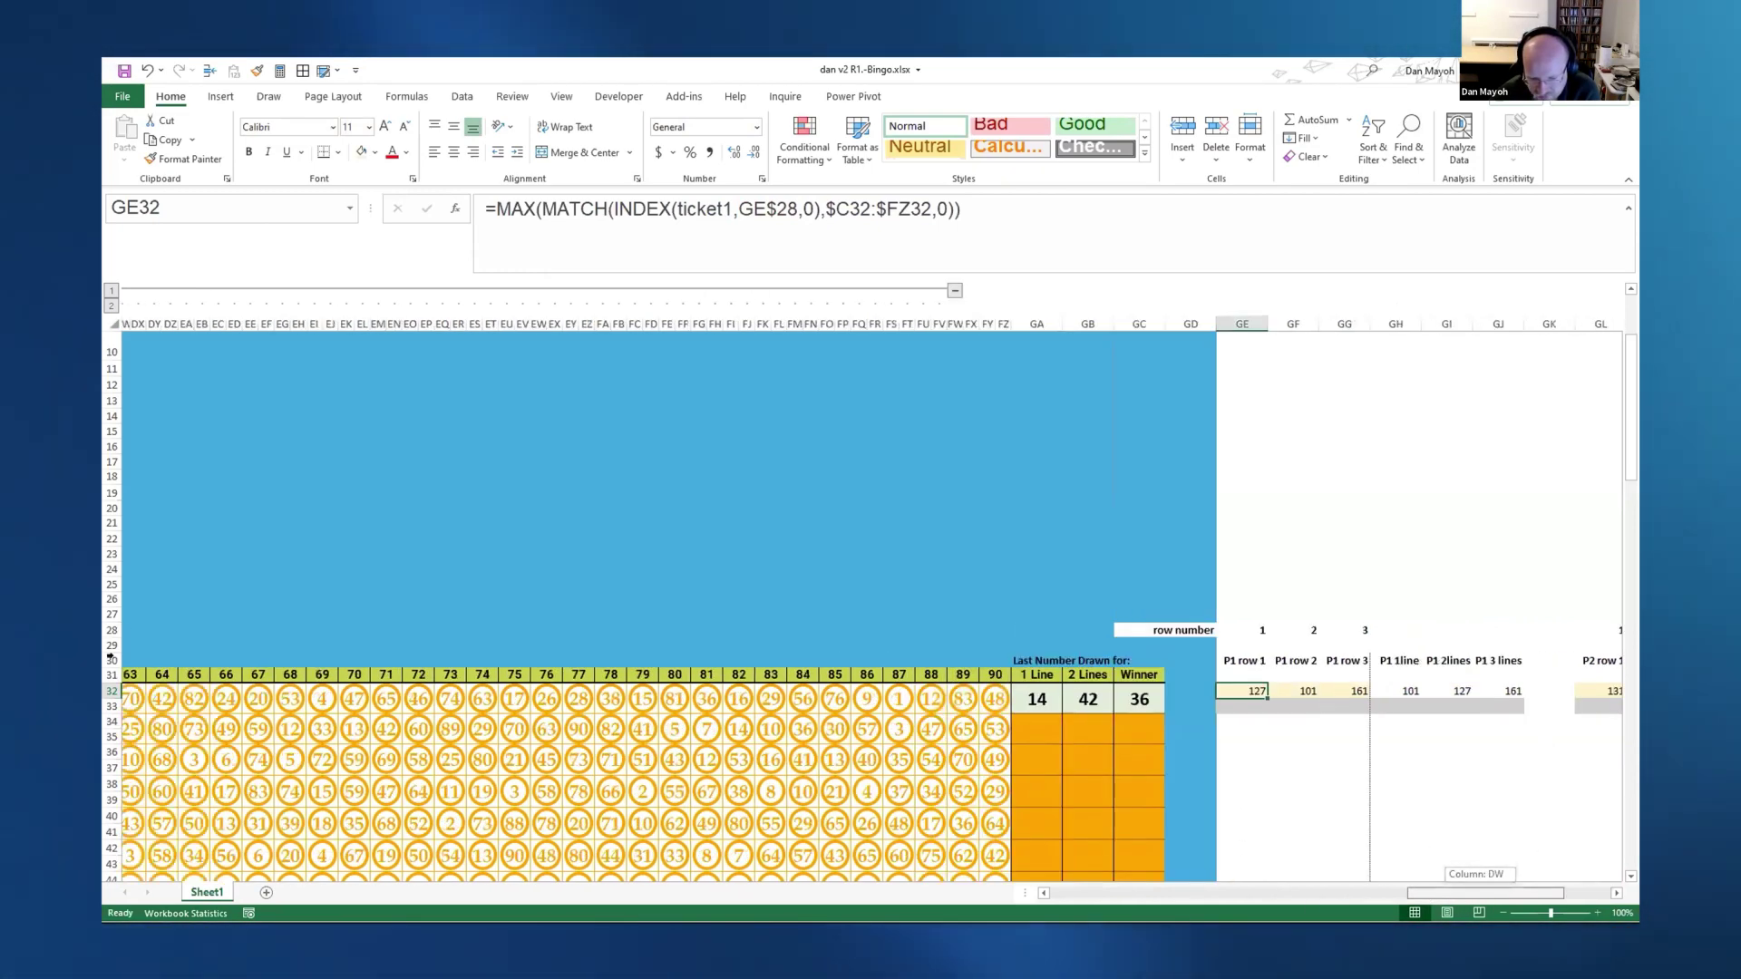
left_click(1237, 708)
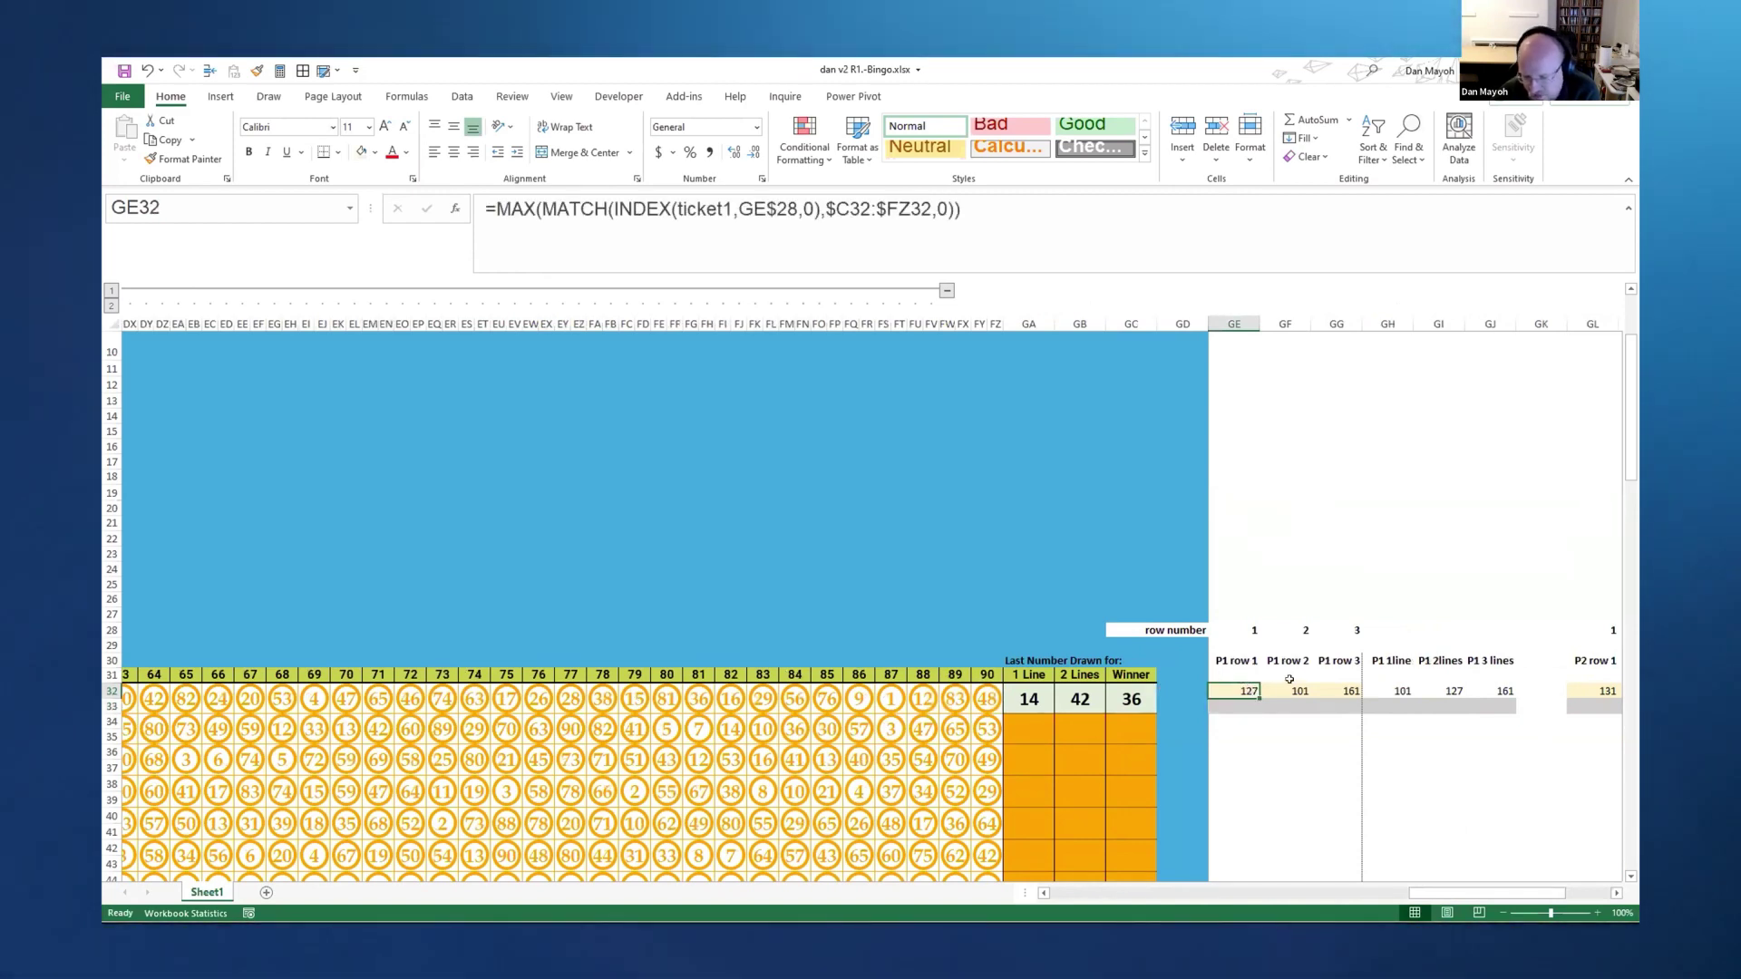
Inspect the MAX(MATCH(INDEX())) formulas for the P1 row 3 cell GG32 and the P2 row 3 cell GN32
left_click(1289, 691)
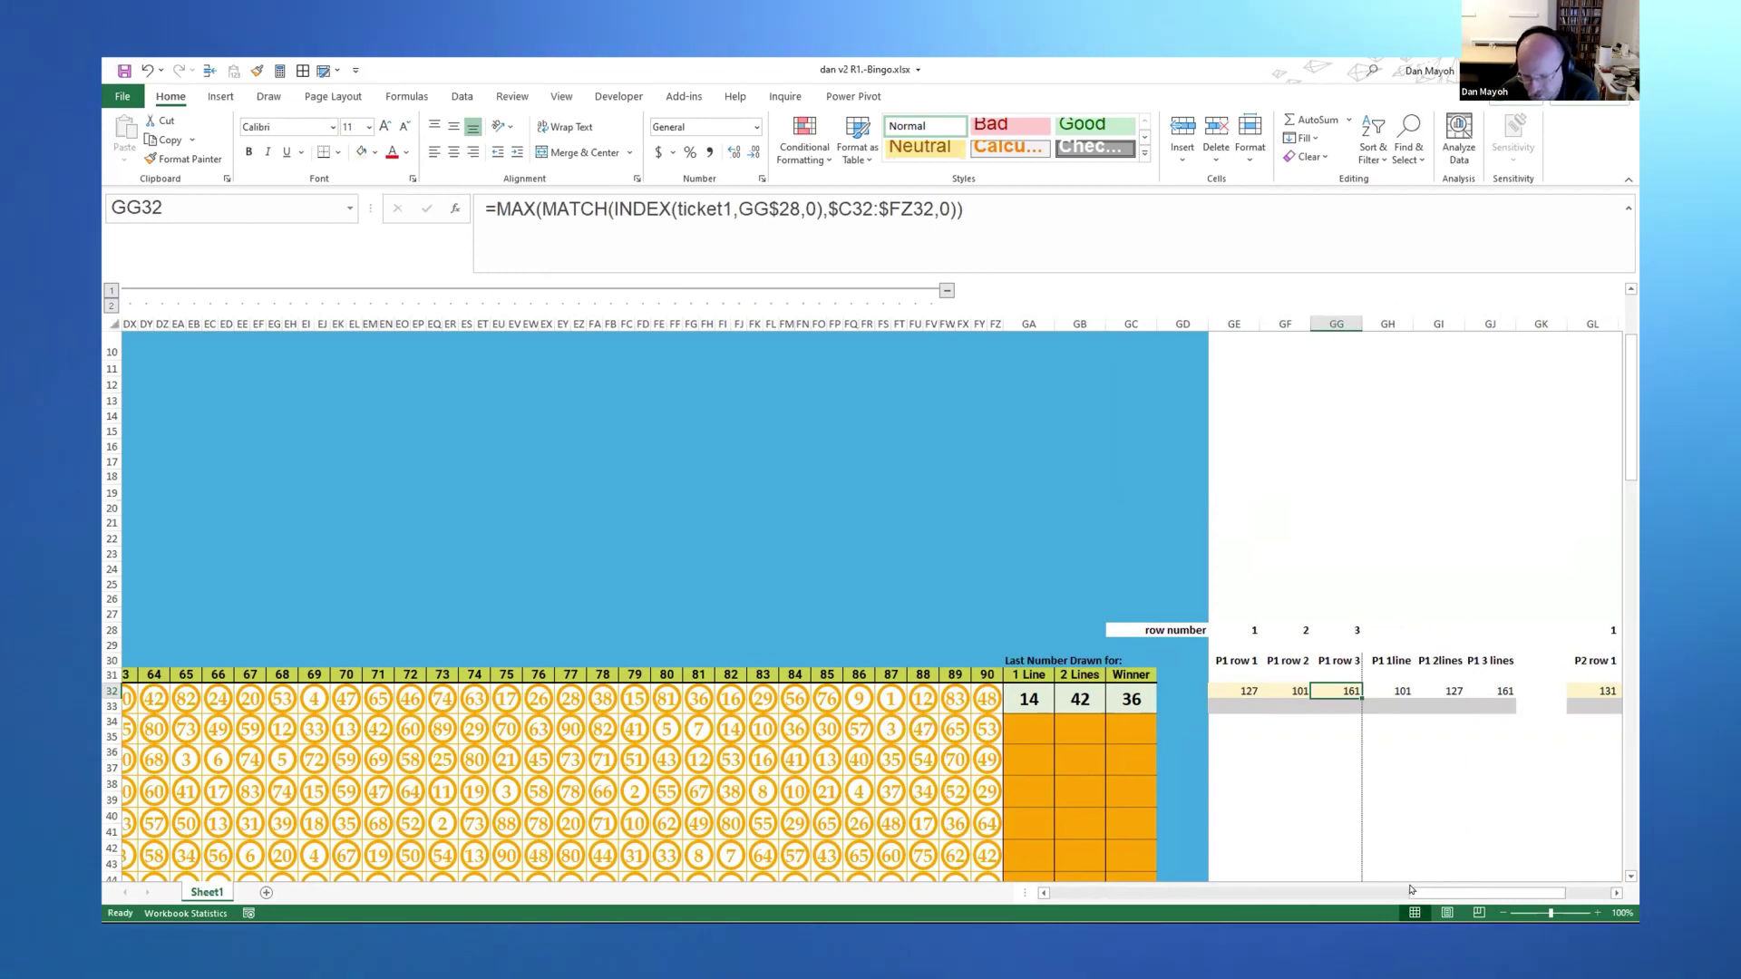
left_click_drag(1450, 894, 1495, 898)
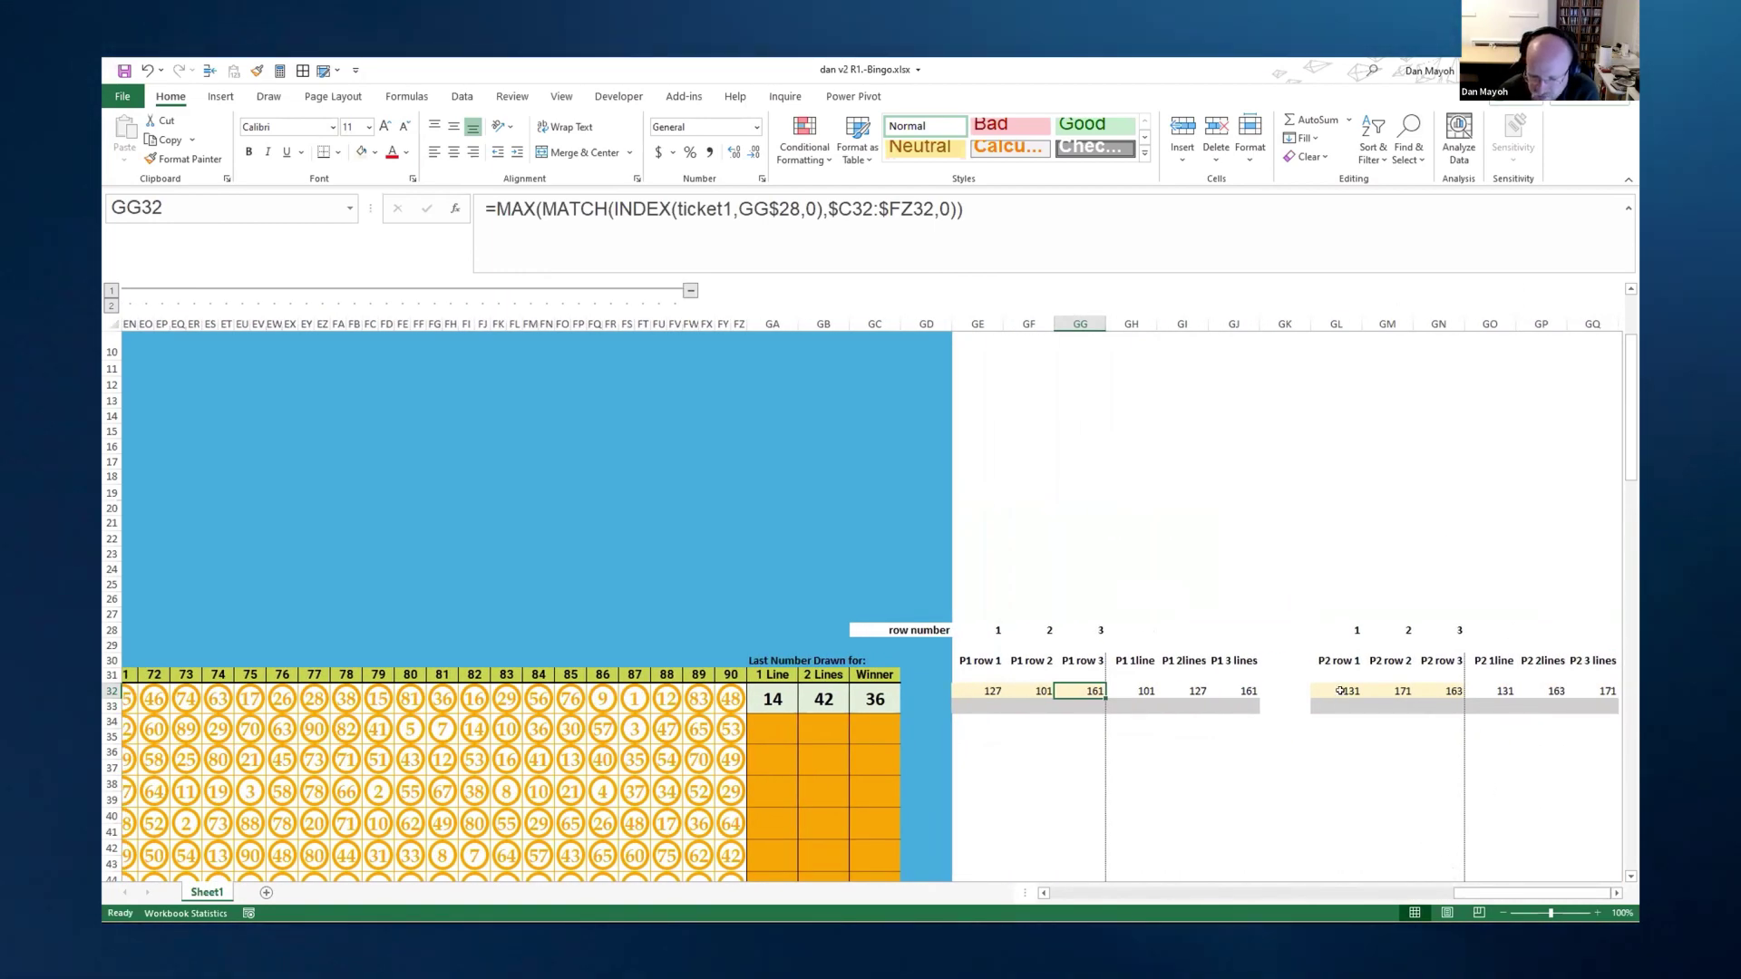
left_click(1344, 691)
left_click(1445, 691)
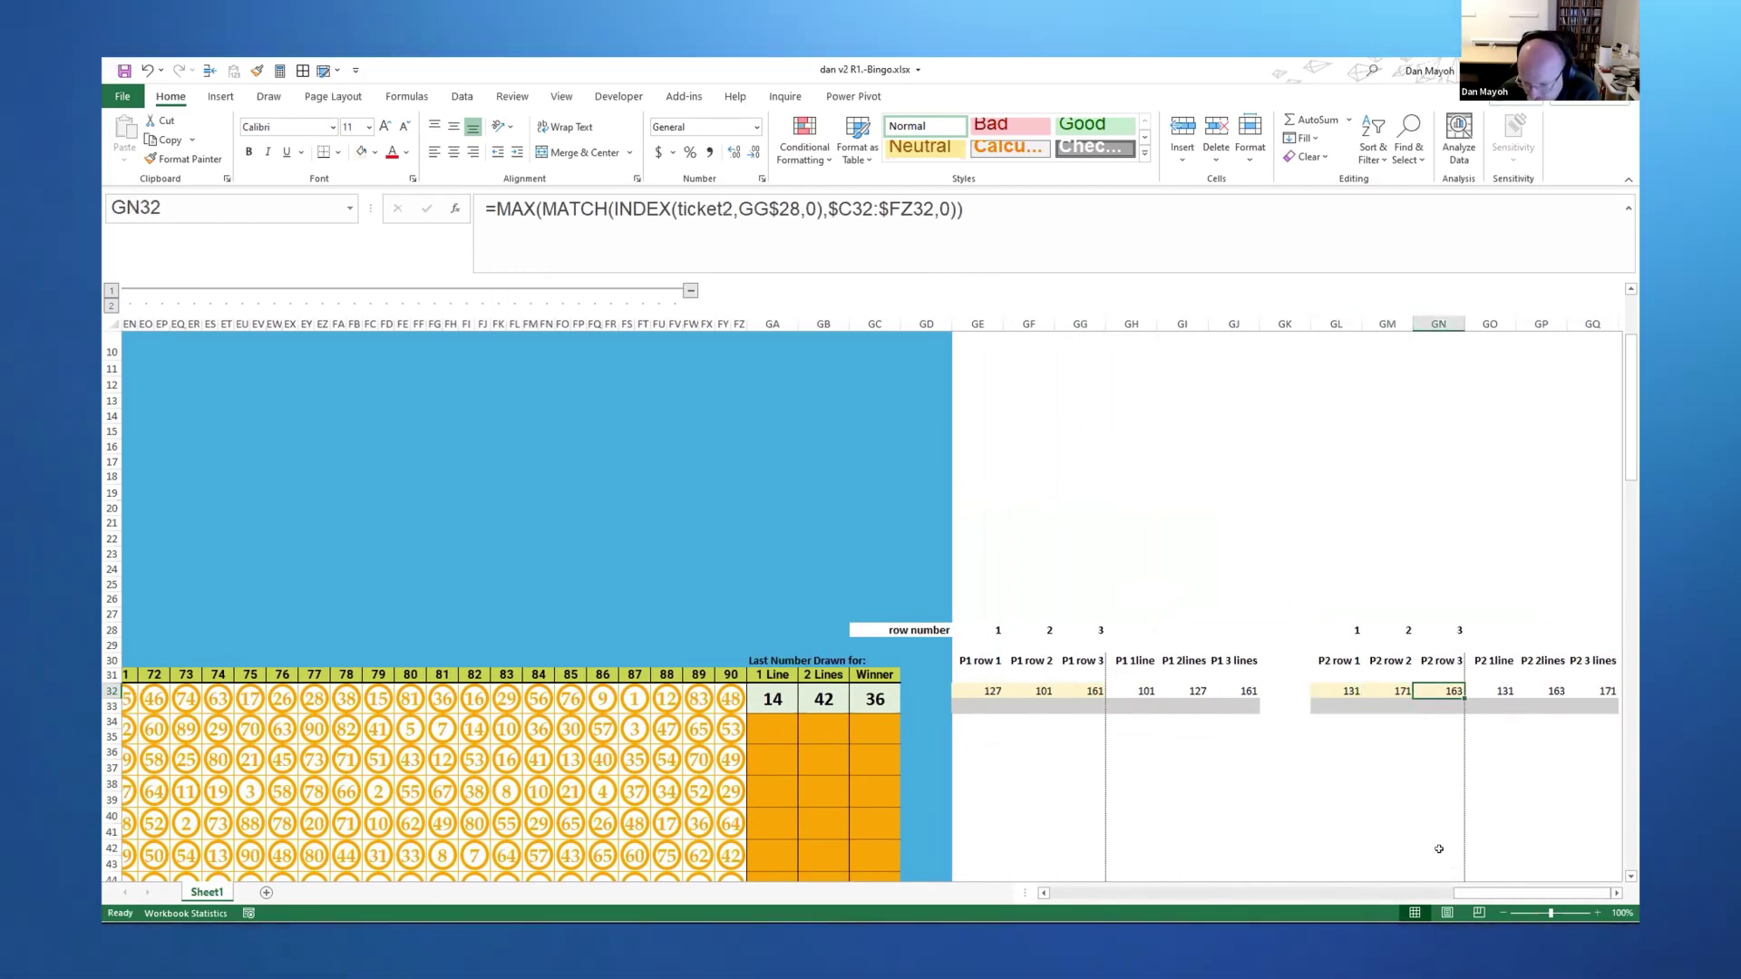
Compare the SMALL formulas that rank the row completions into 1, 2 and 3 lines for player 1 and player 2 in row 32
left_click_drag(1133, 691, 1243, 691)
left_click(1122, 685)
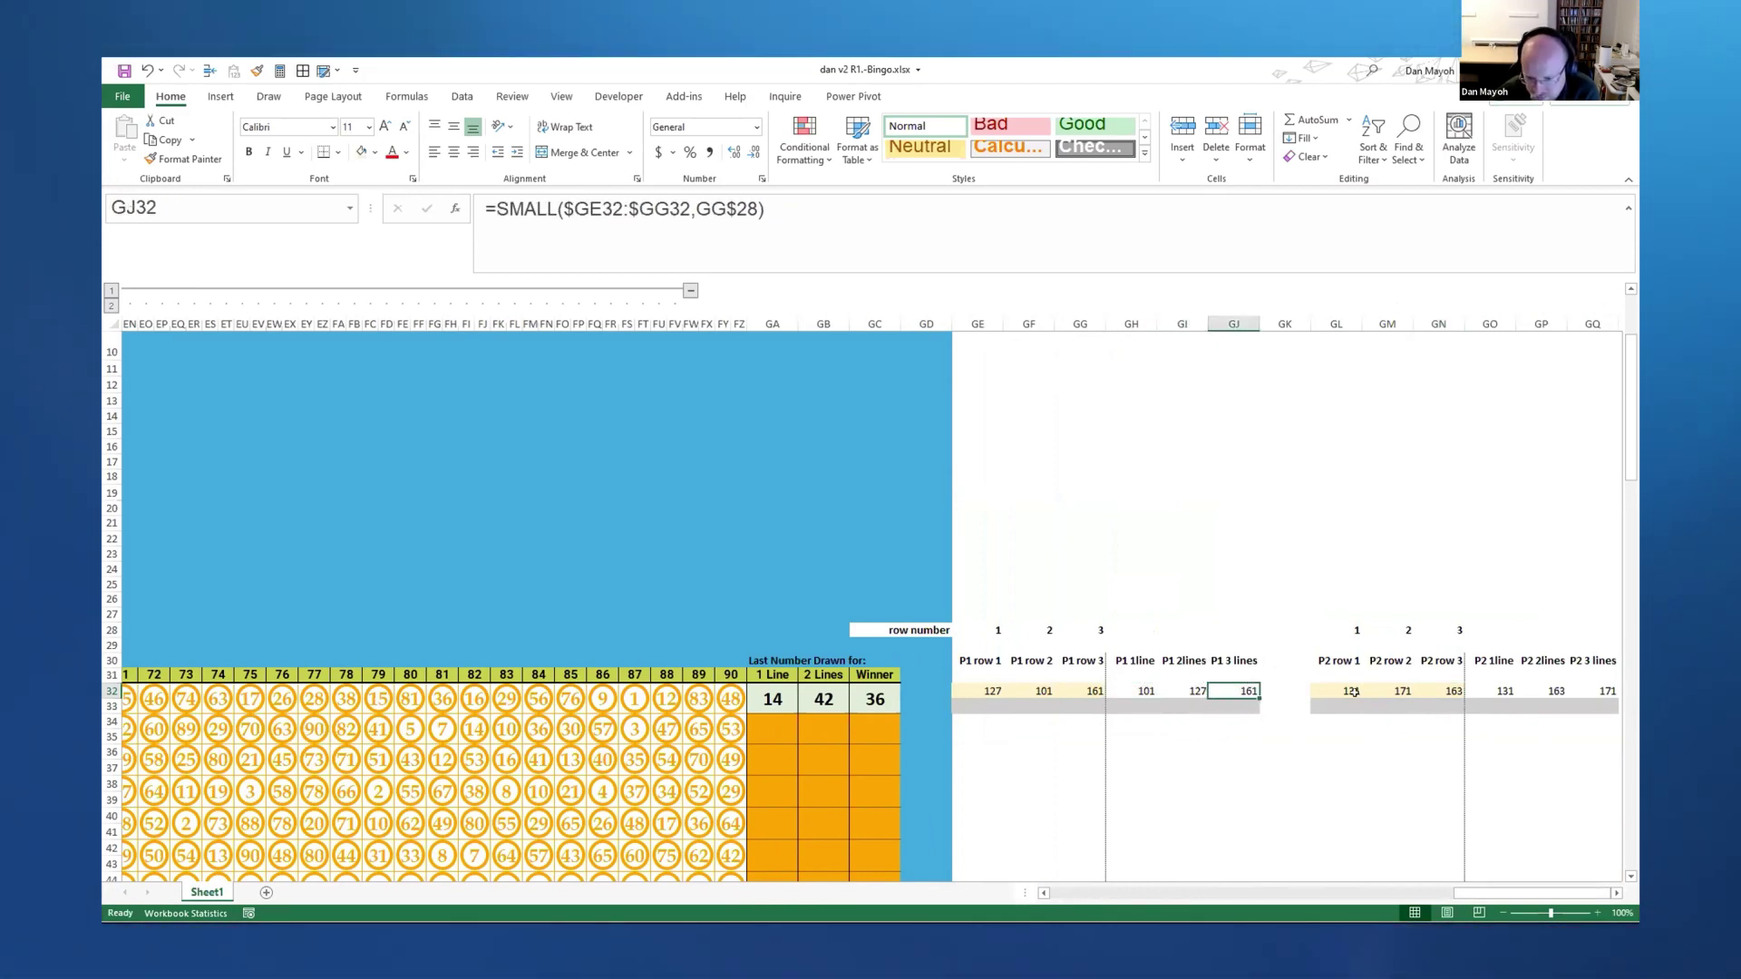
left_click_drag(1483, 690, 1534, 694)
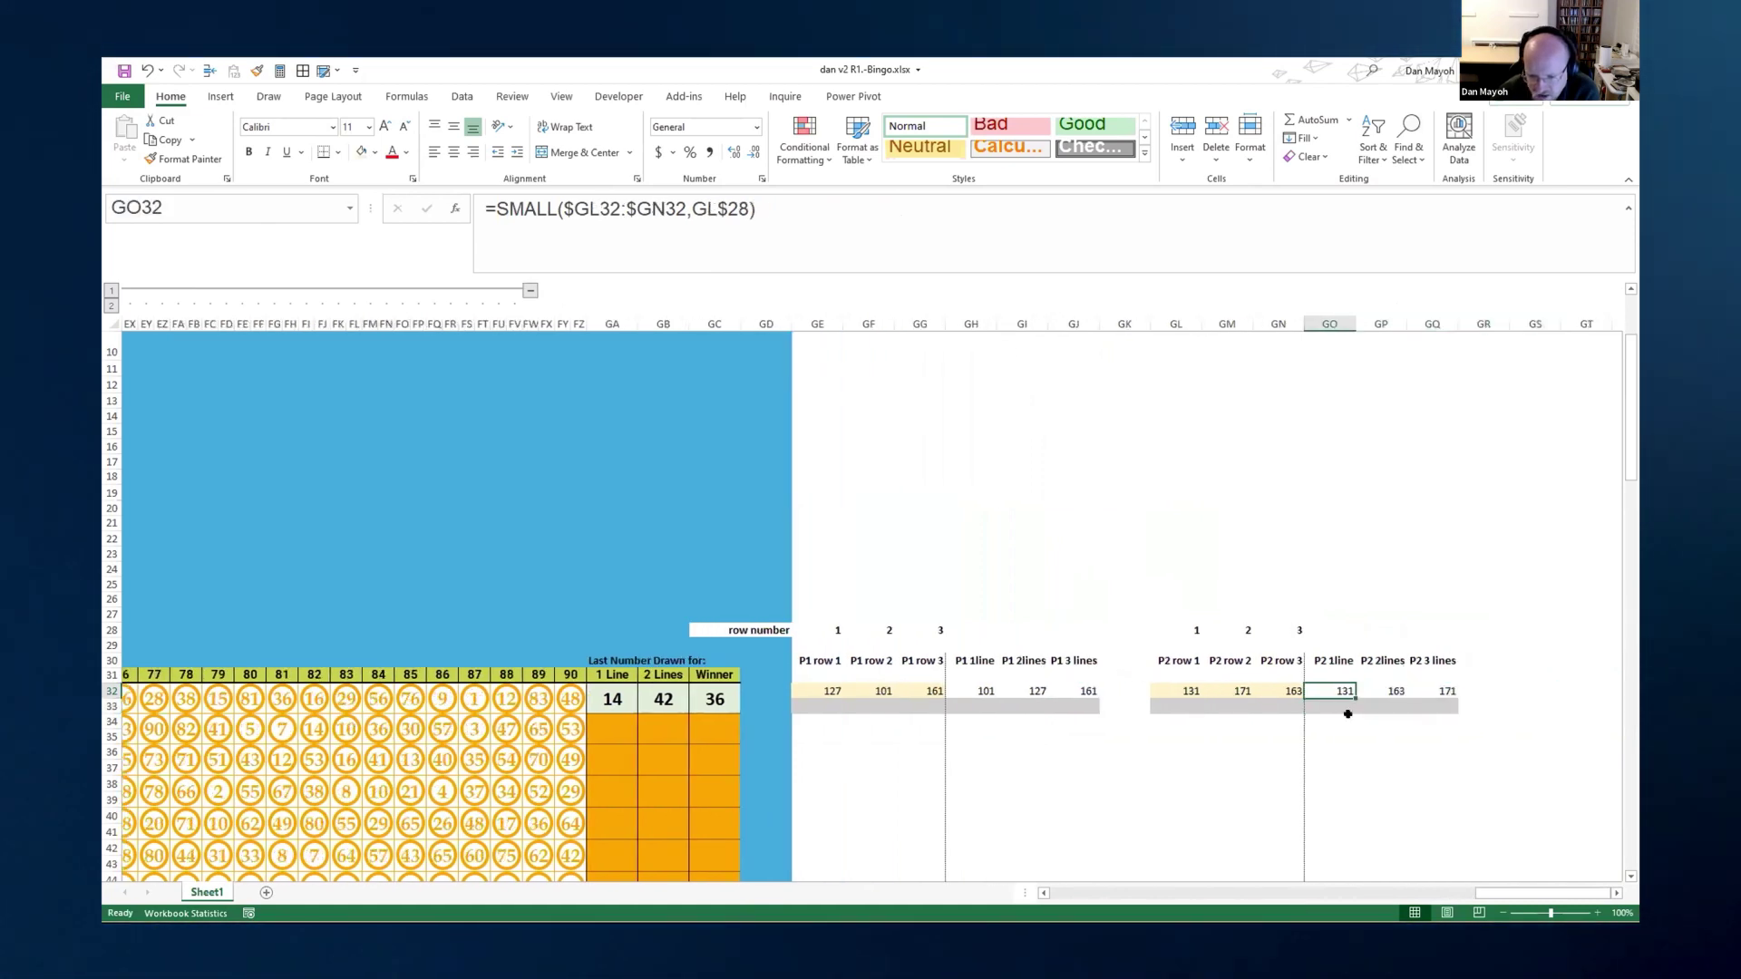
key("Left")
key("Left")
key("Left")
key("Left")
key("Left")
key("Left")
key("Left")
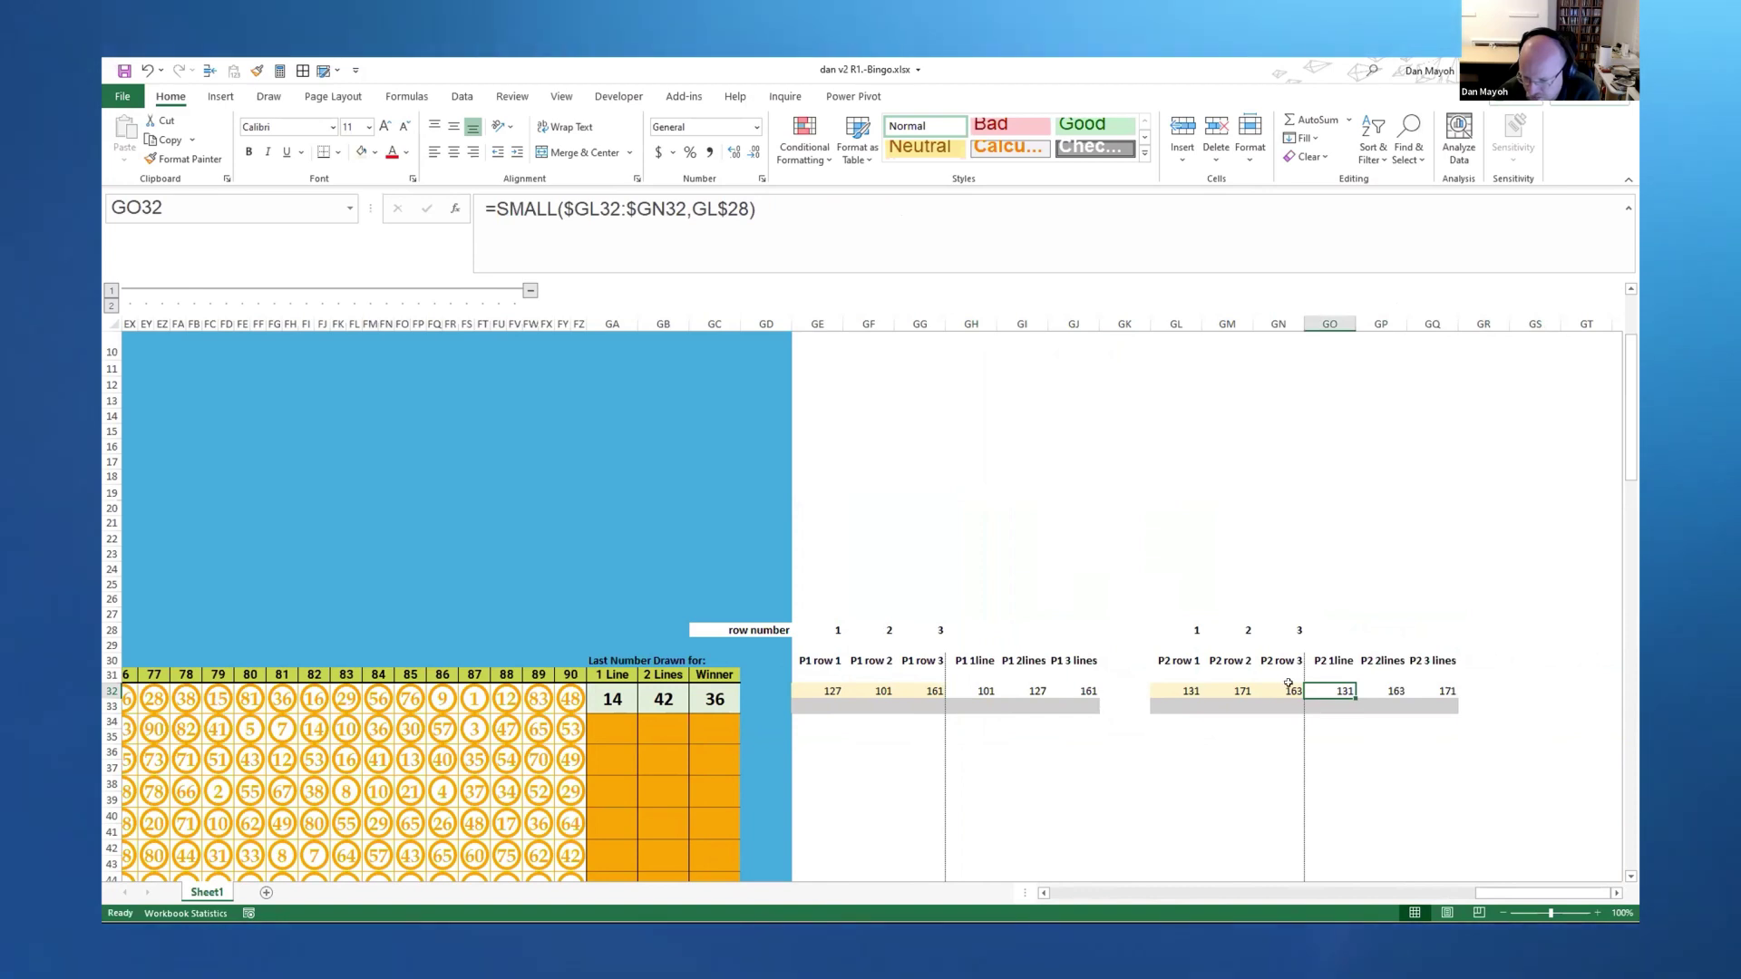
left_click(982, 689)
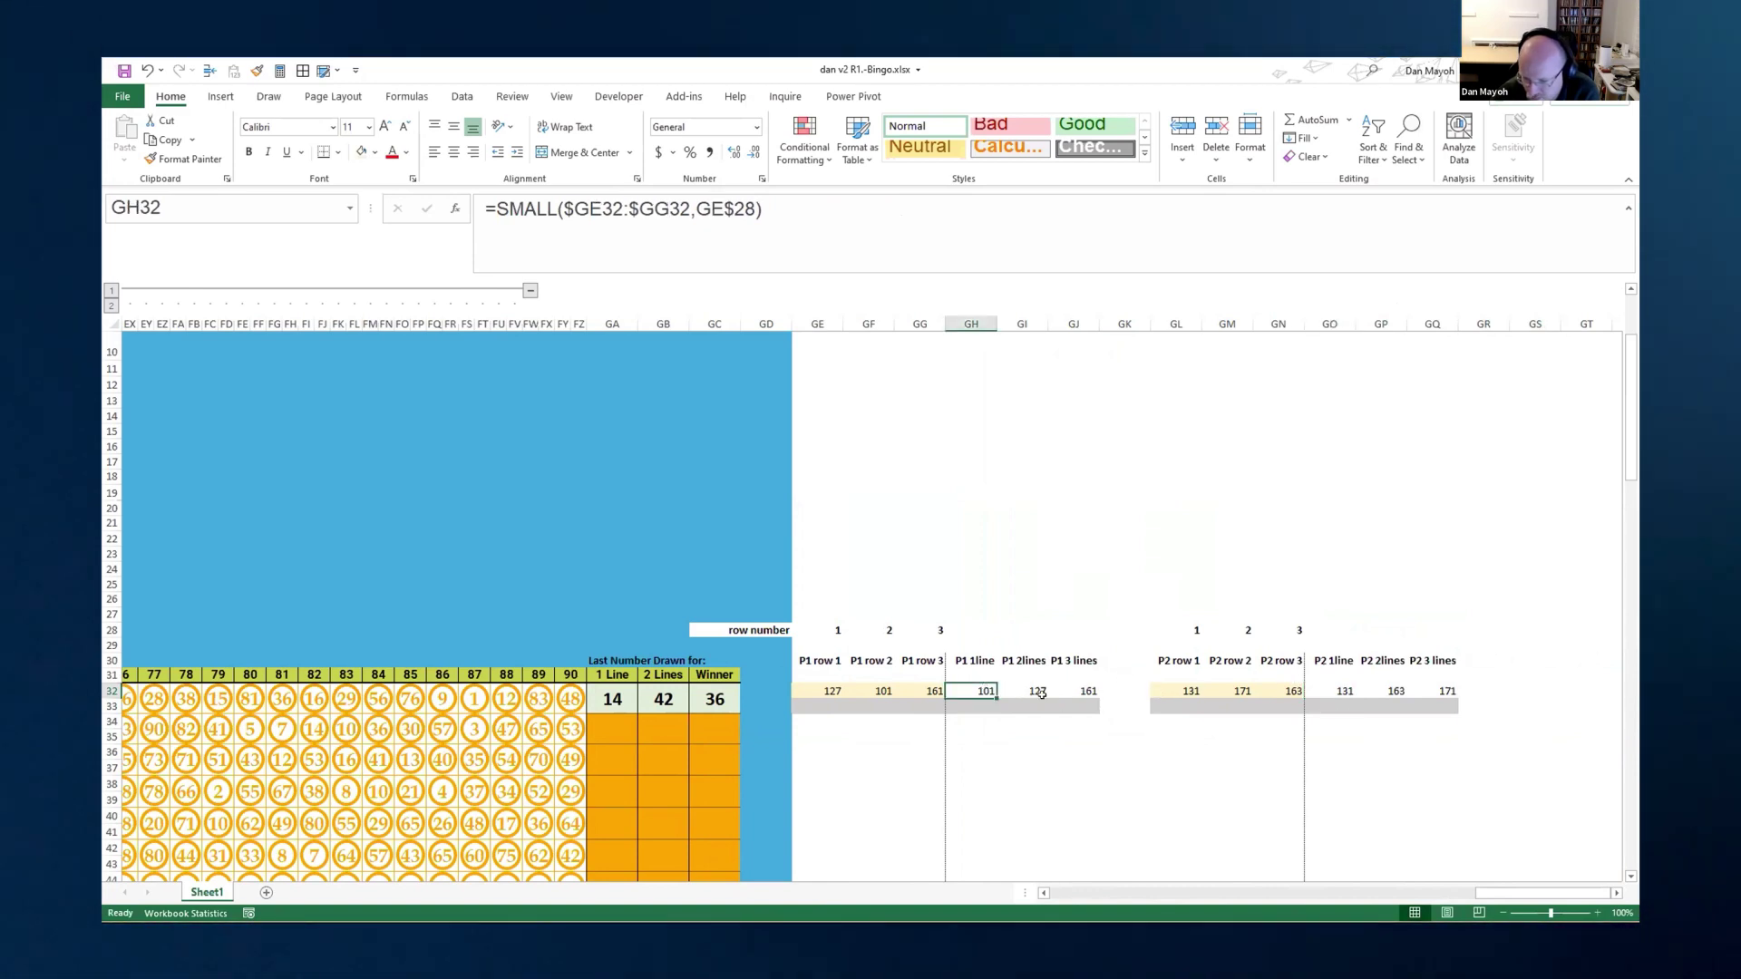
Inspect the MIN(GH32,GO32) part and the $C32:$FZ32 range in GA32's 1 Line formula, leaving it unedited
left_click(609, 694)
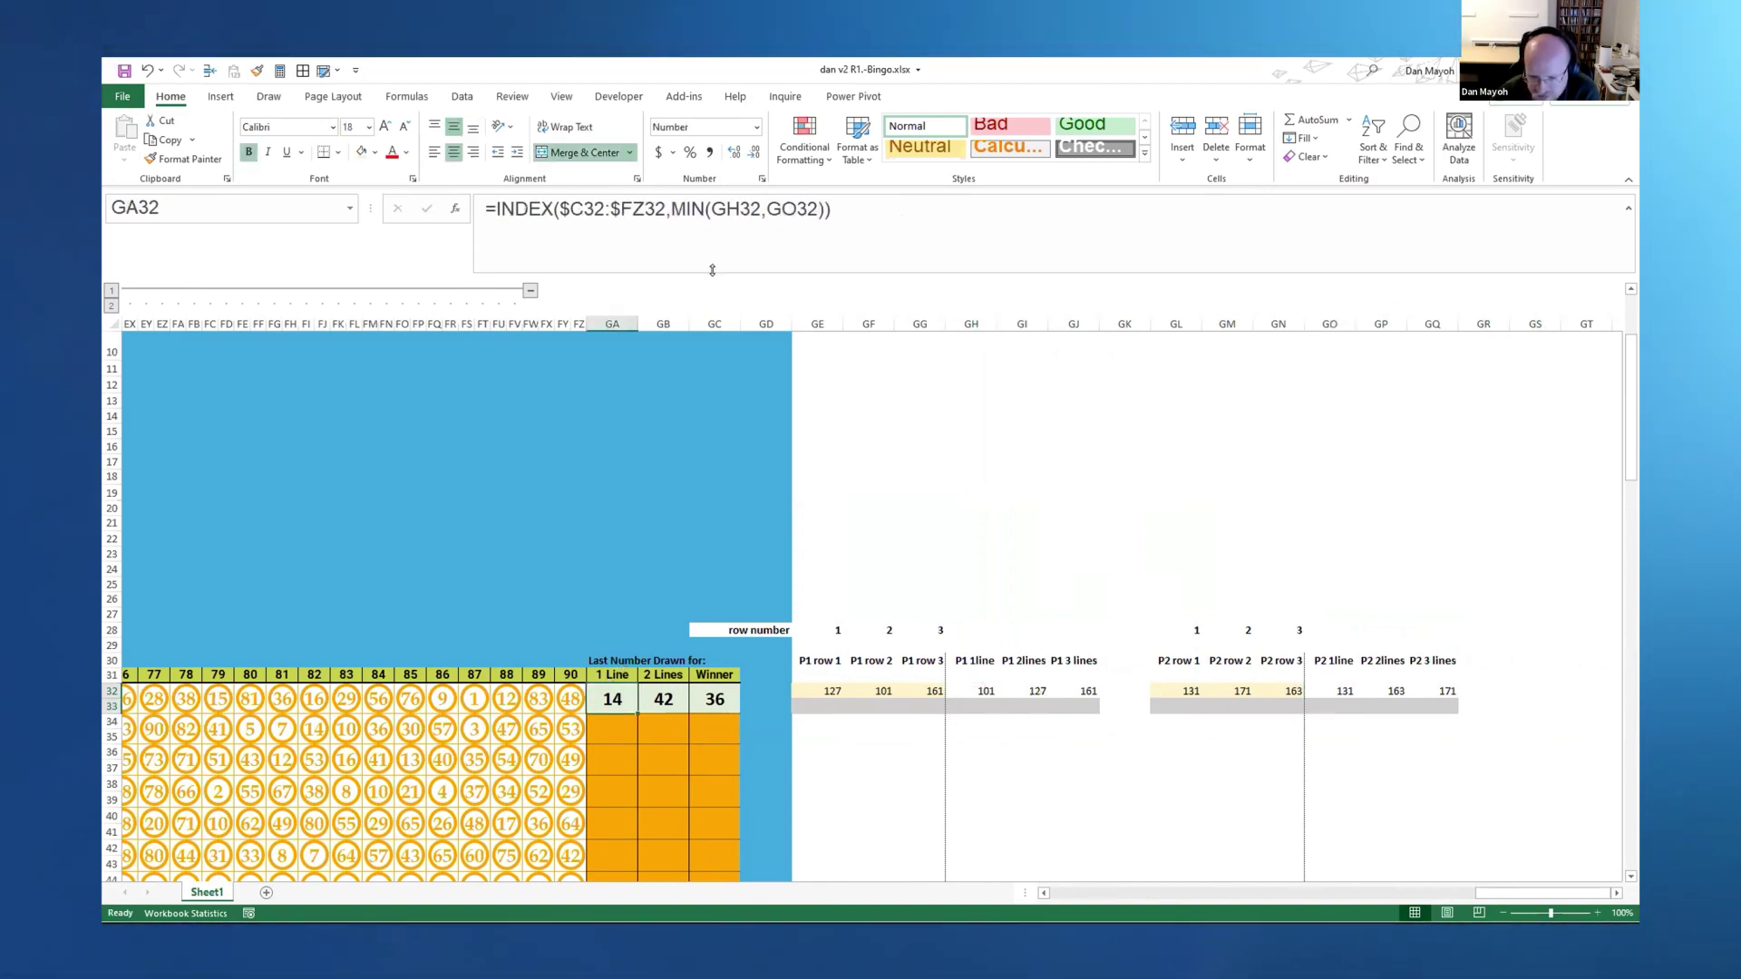
left_click(686, 209)
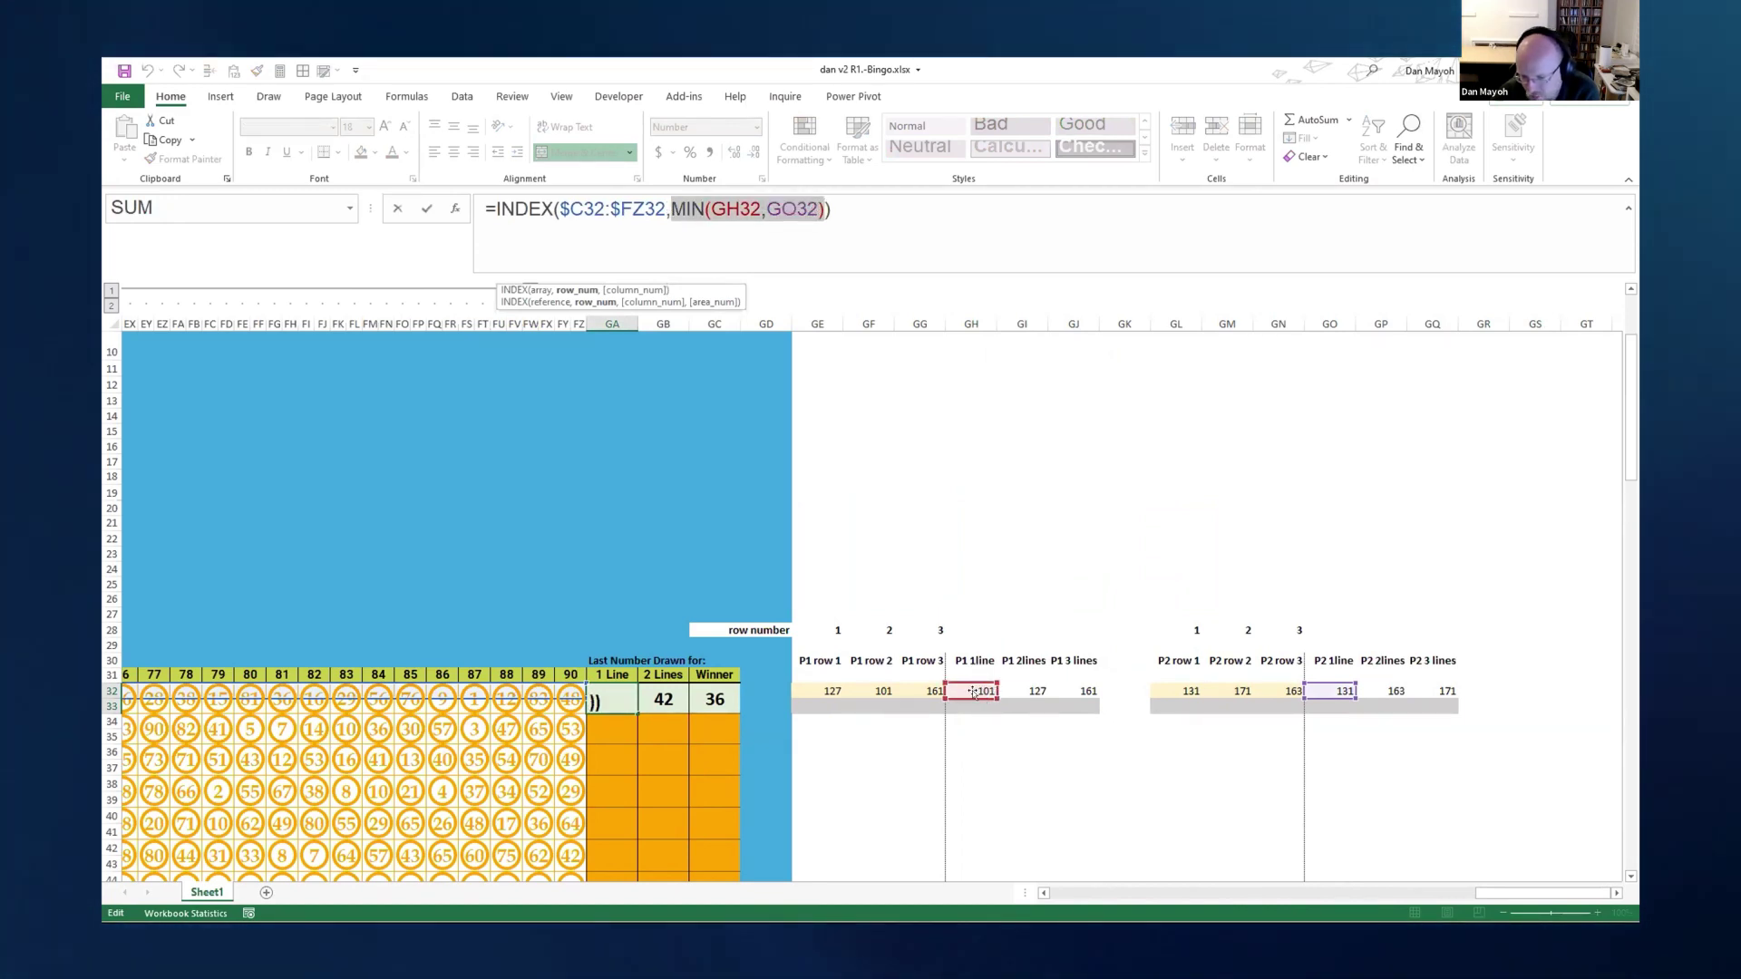
left_click_drag(557, 208, 666, 209)
key("Escape")
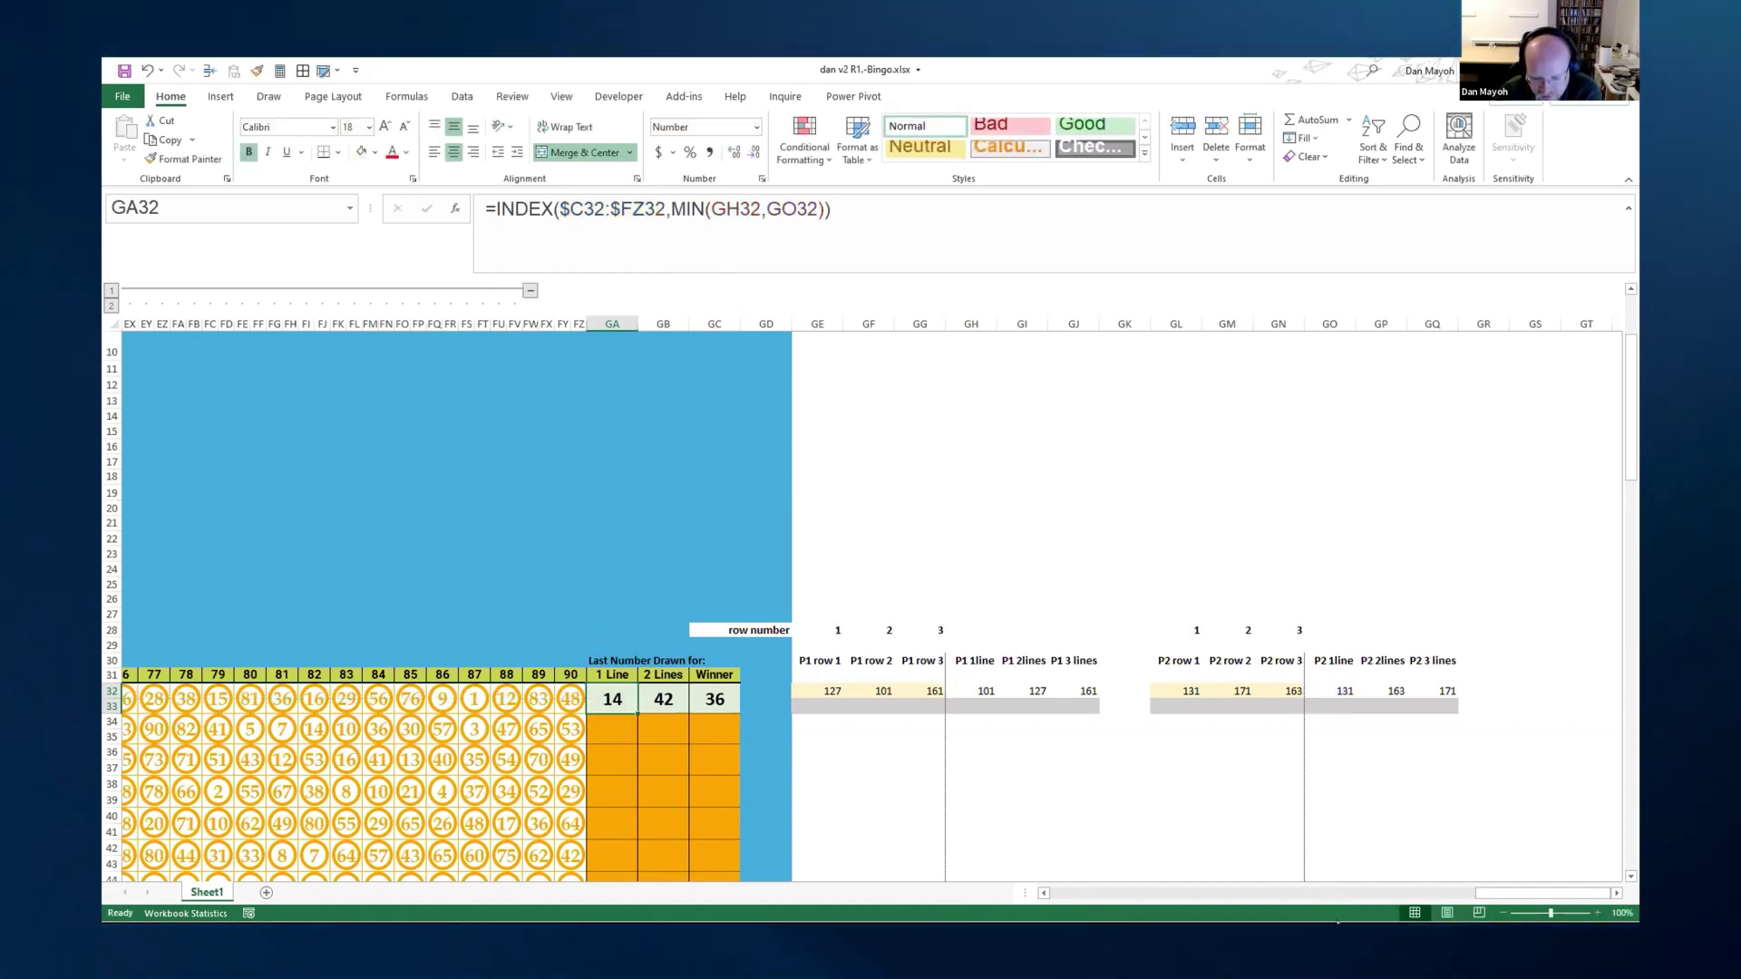
Trace the INDEX range $C32:$FZ32 of GA32's formula across game 1's draws around draw 51, without changing the formula
left_click(661, 209)
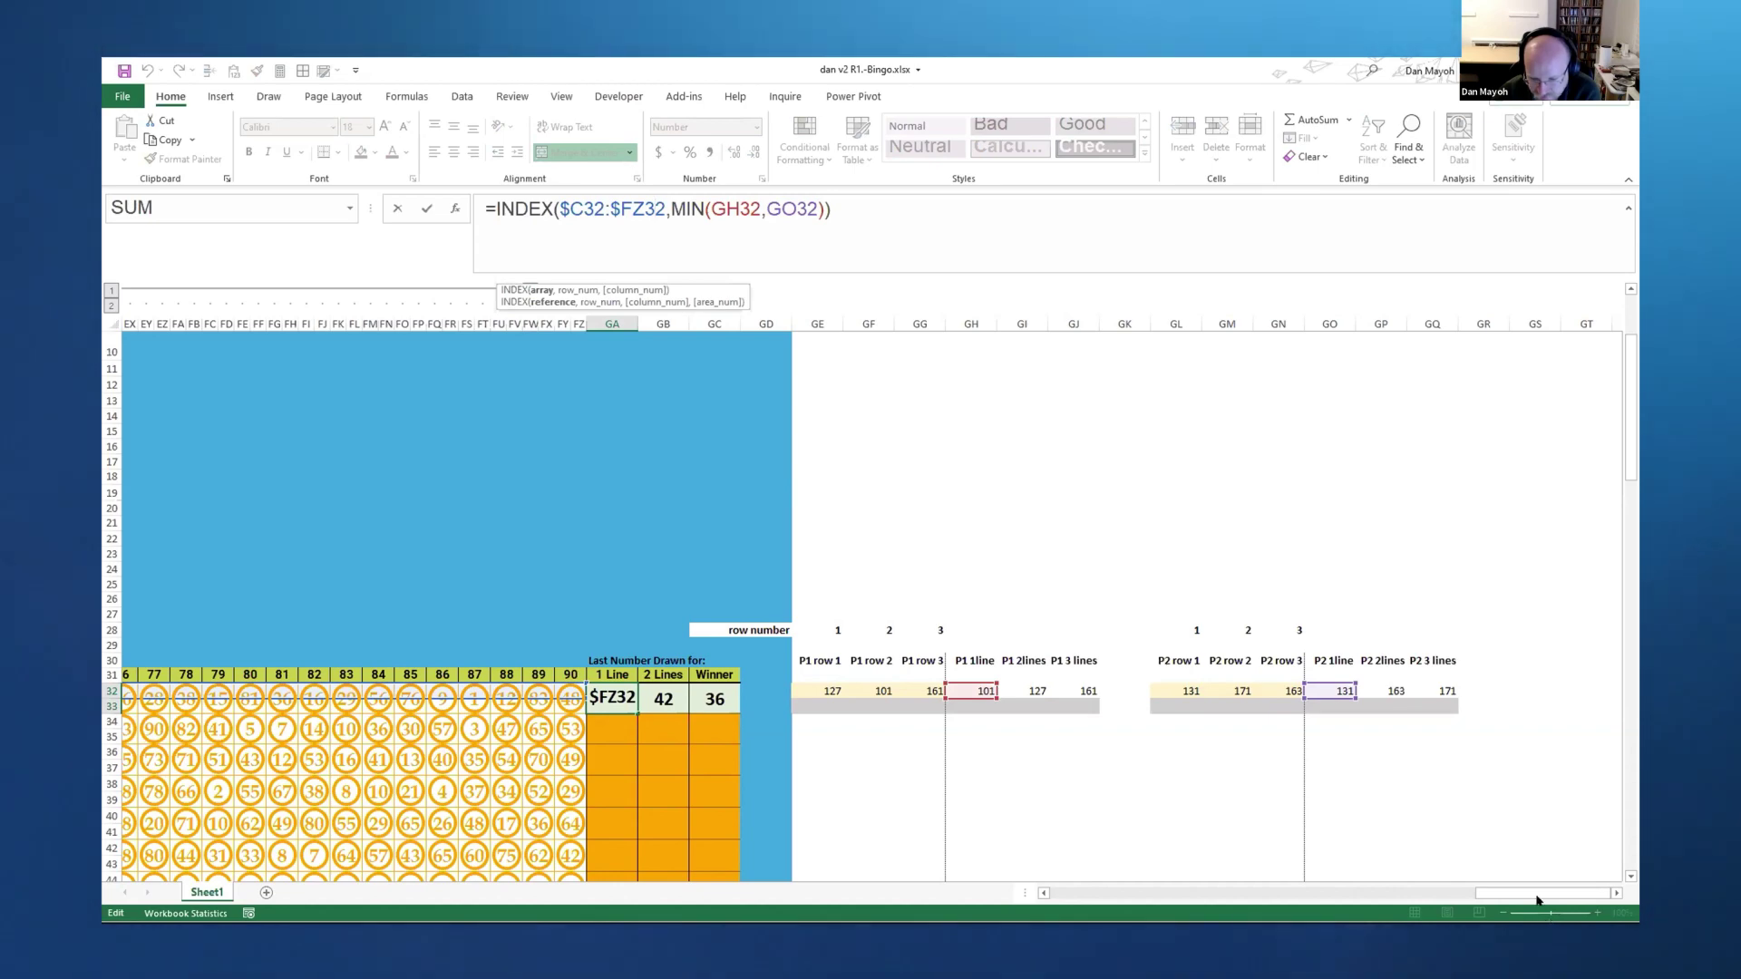
left_click_drag(1496, 893, 1258, 909)
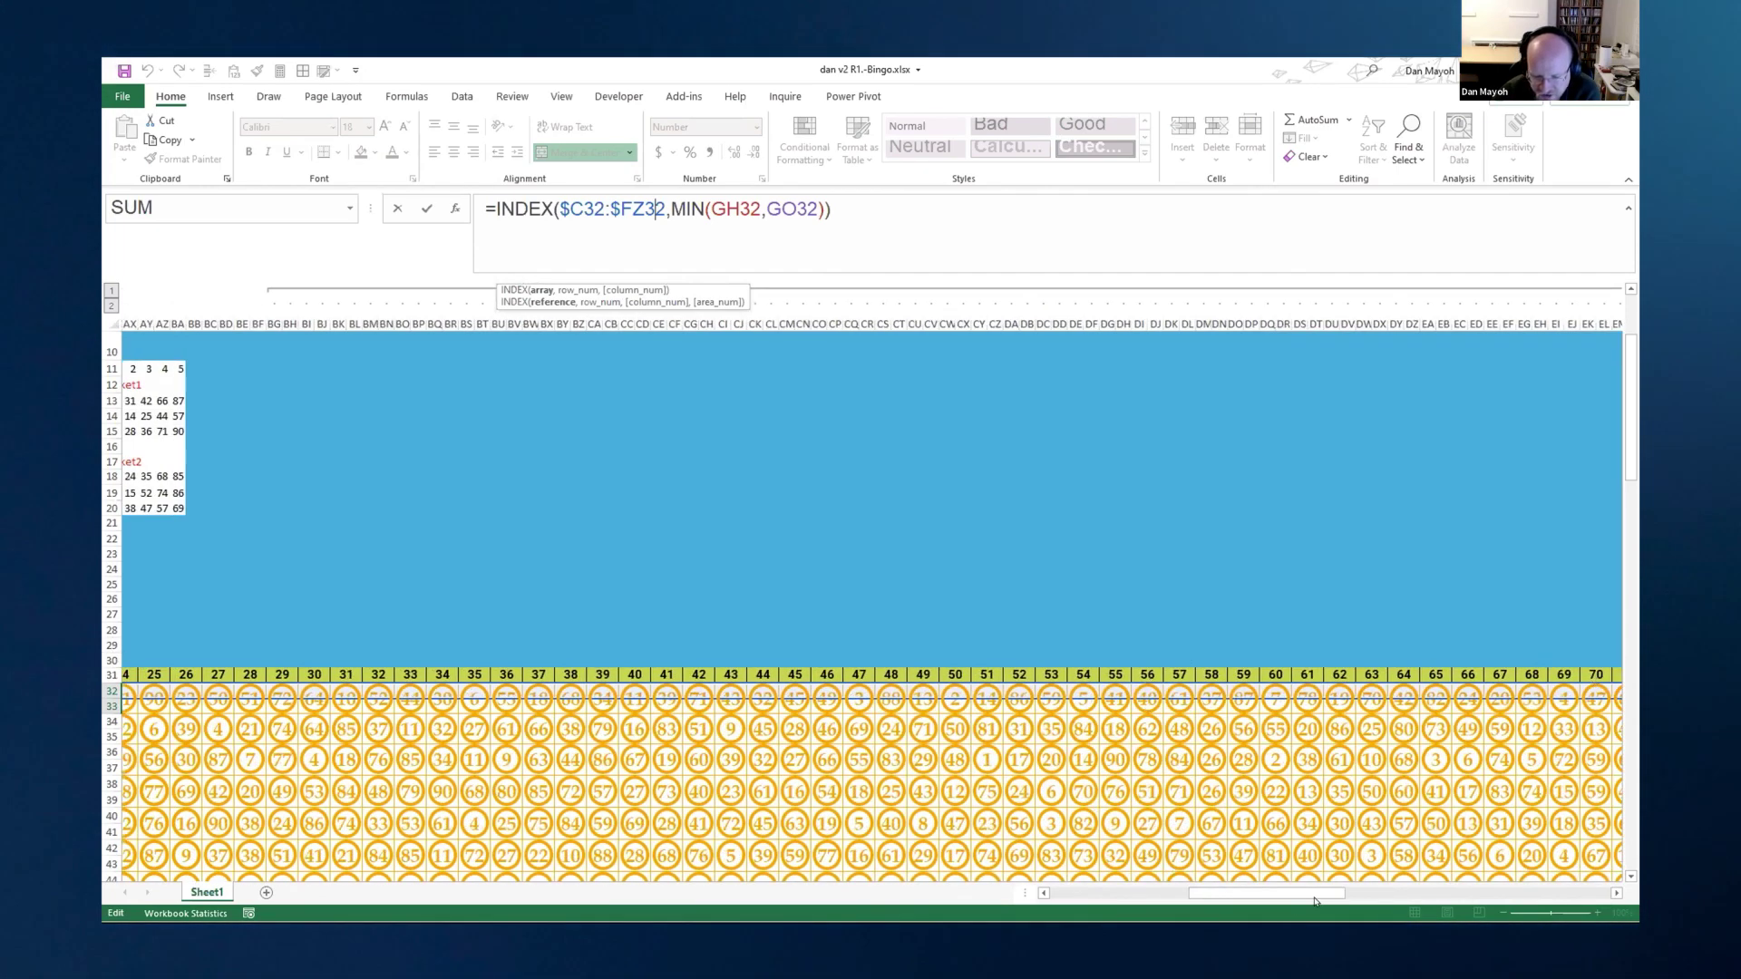
left_click_drag(1315, 890, 1261, 898)
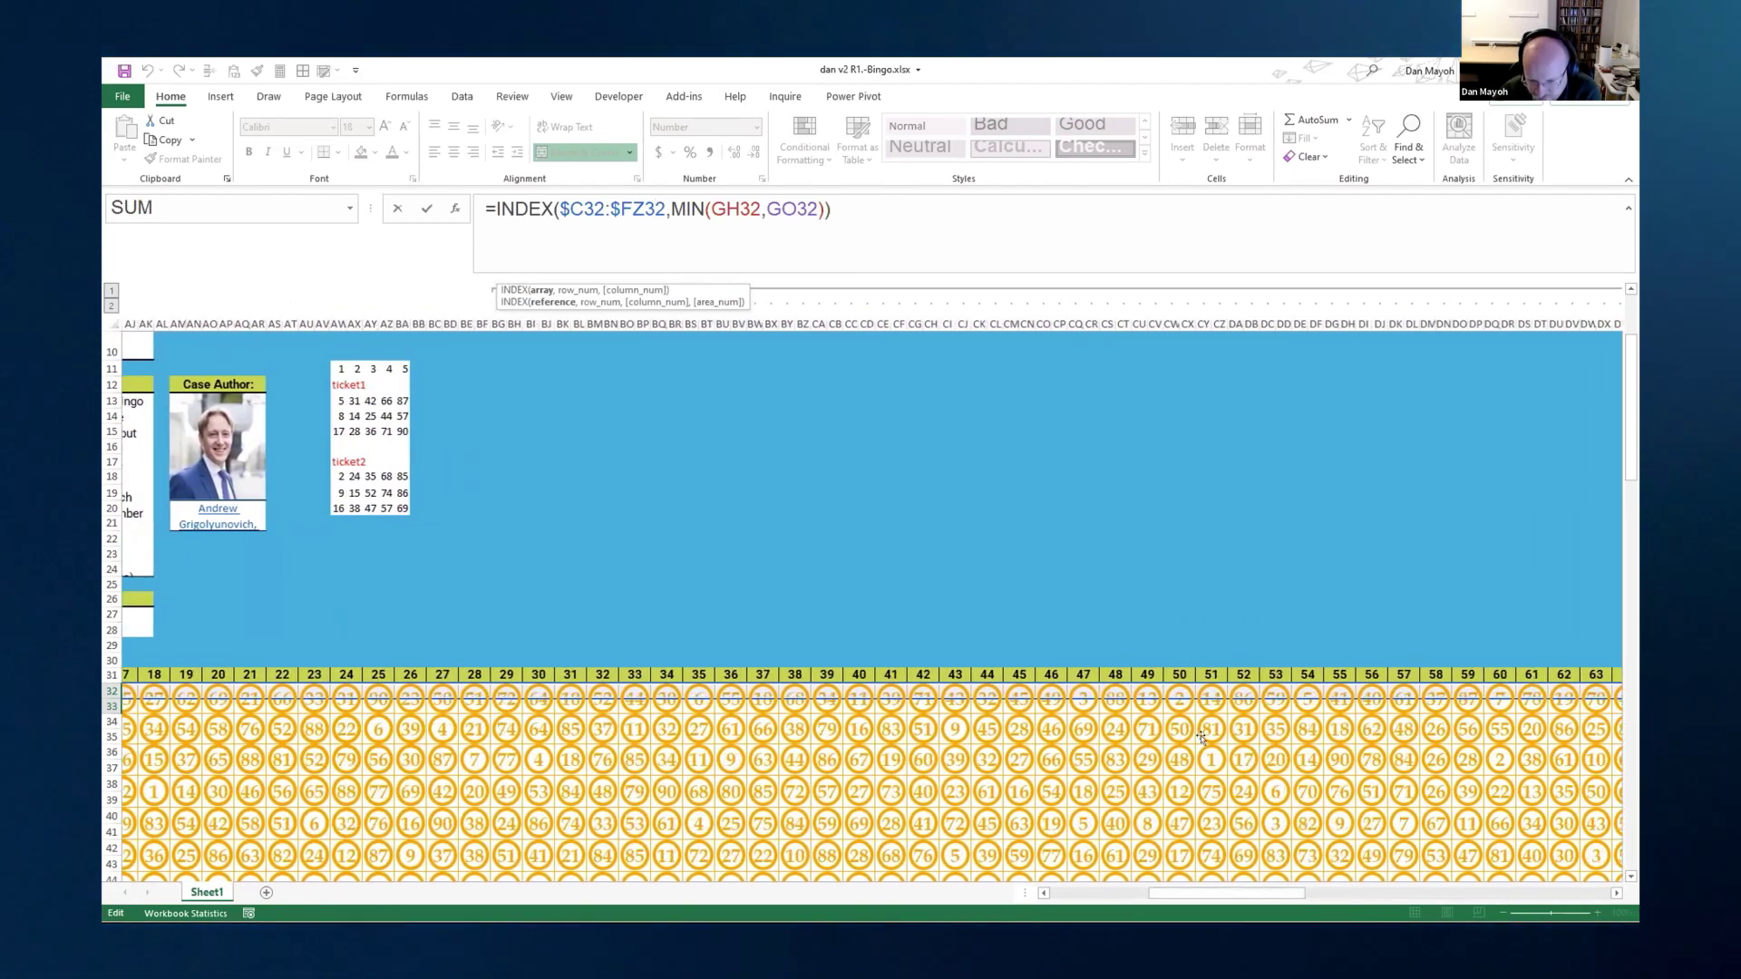
left_click(1216, 608)
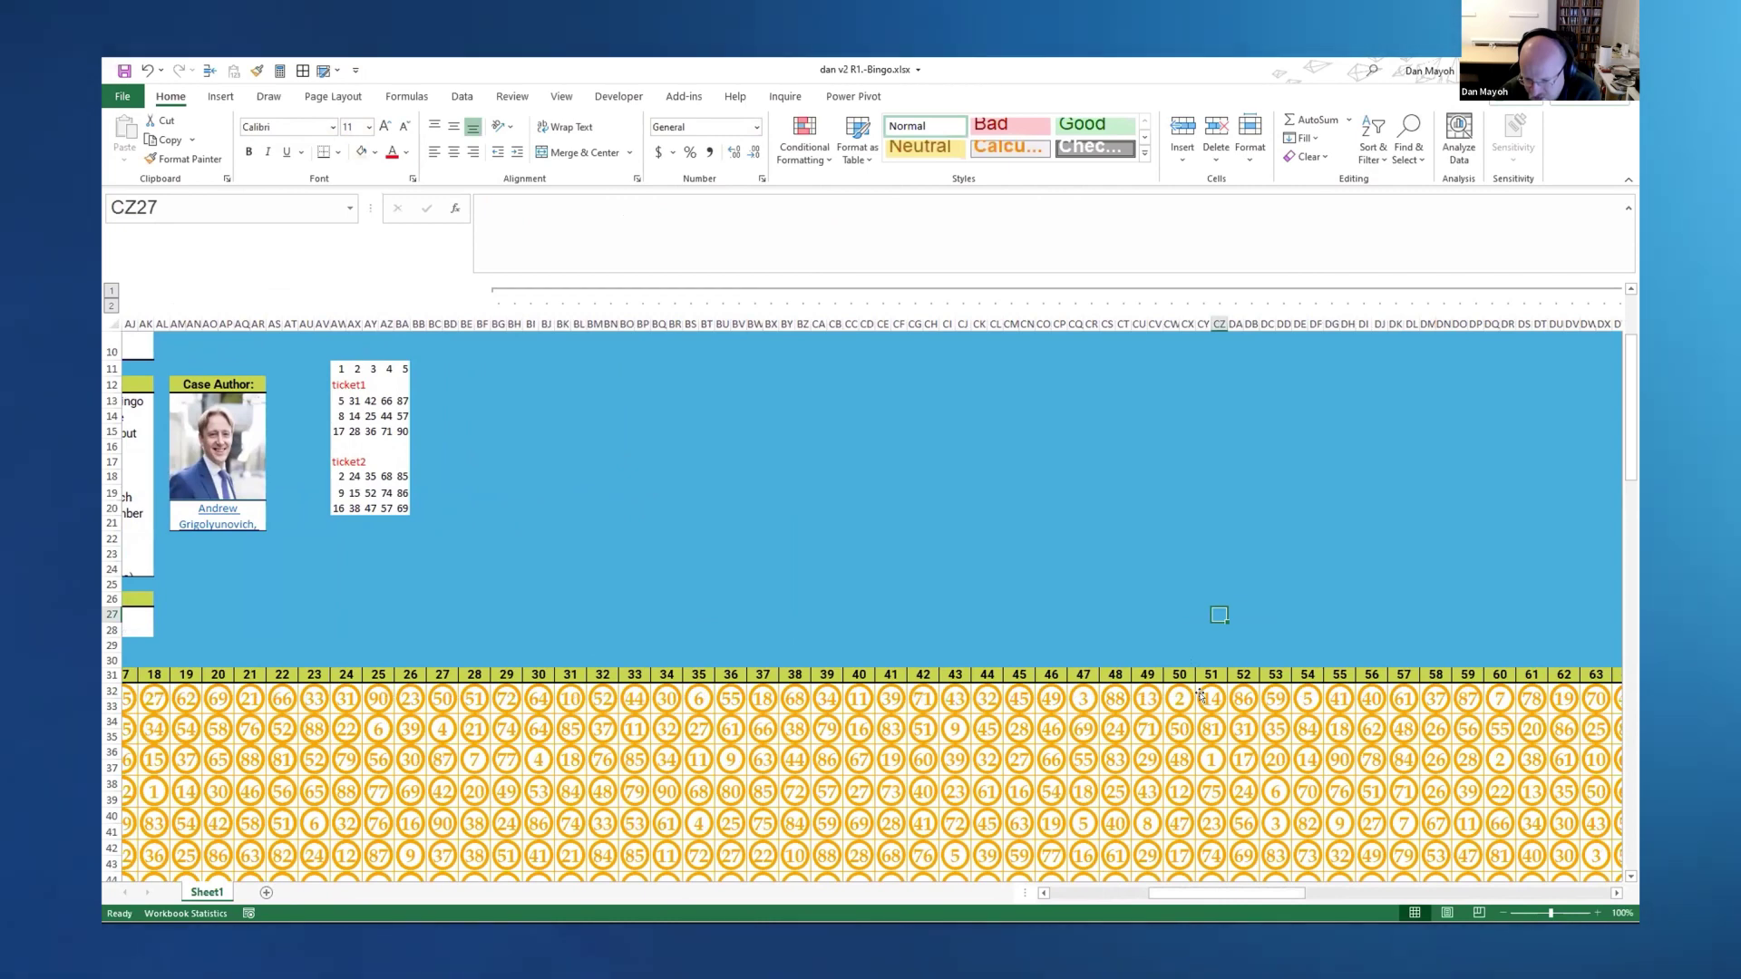
key("Escape")
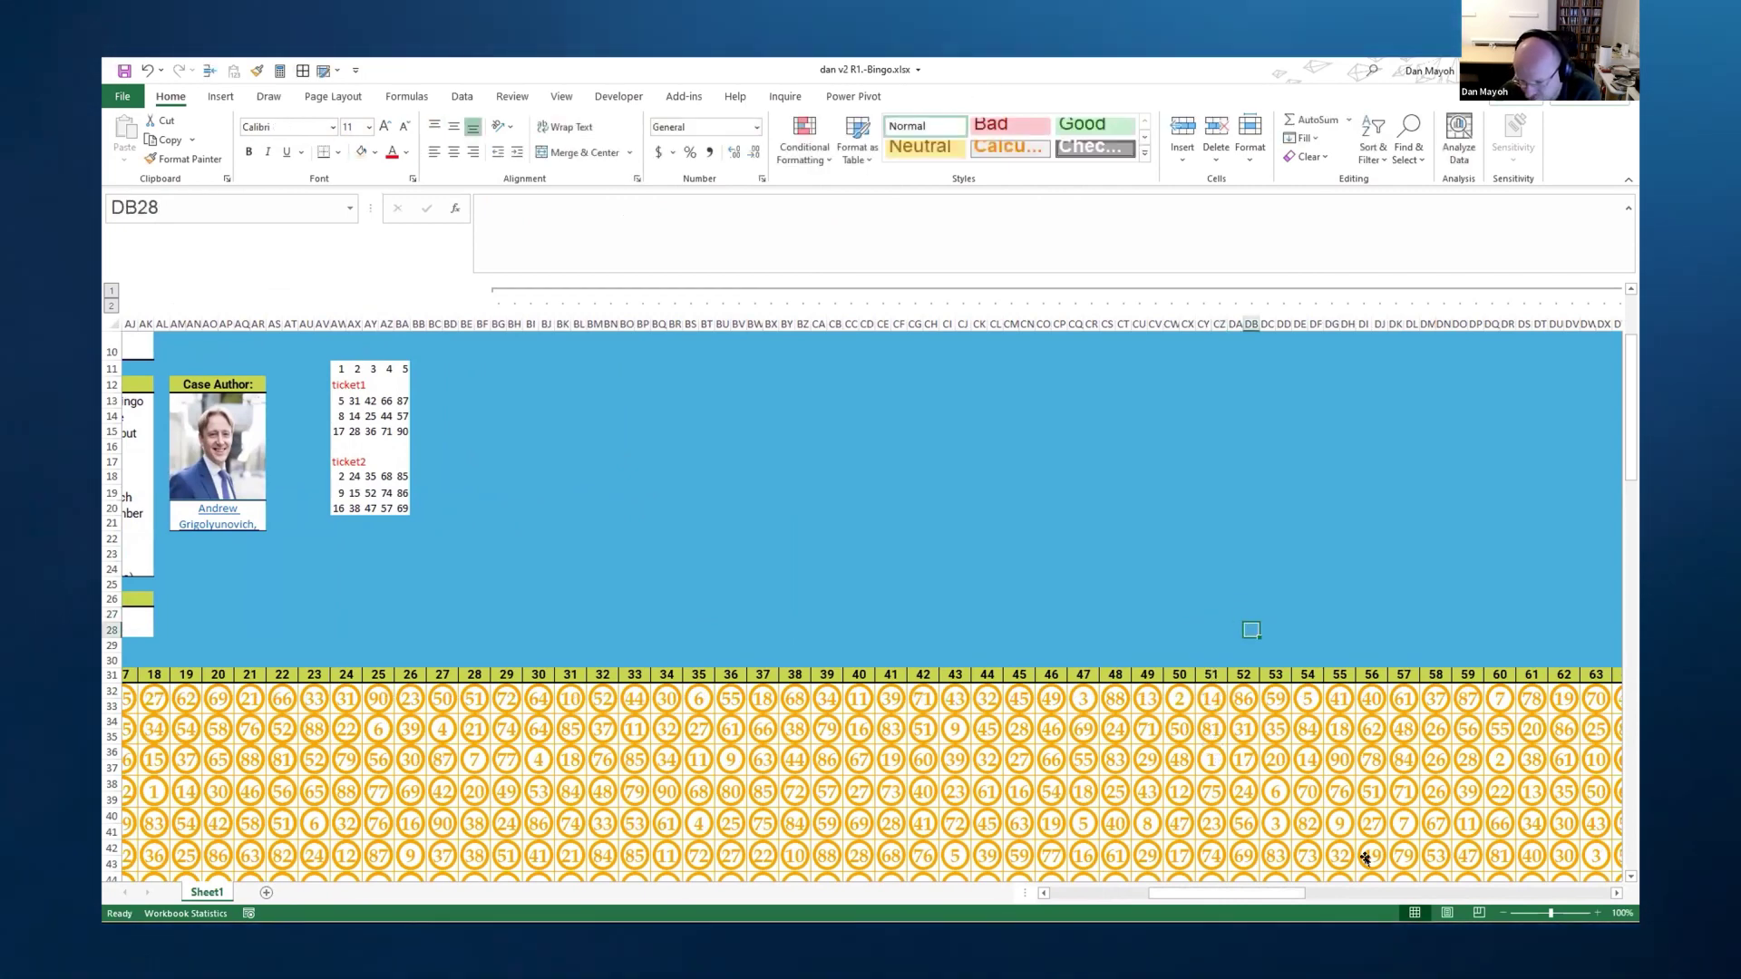
Return to game 1's 1 Line formula in GA32 and review it beside both players' helper columns
left_click_drag(1282, 897, 1512, 896)
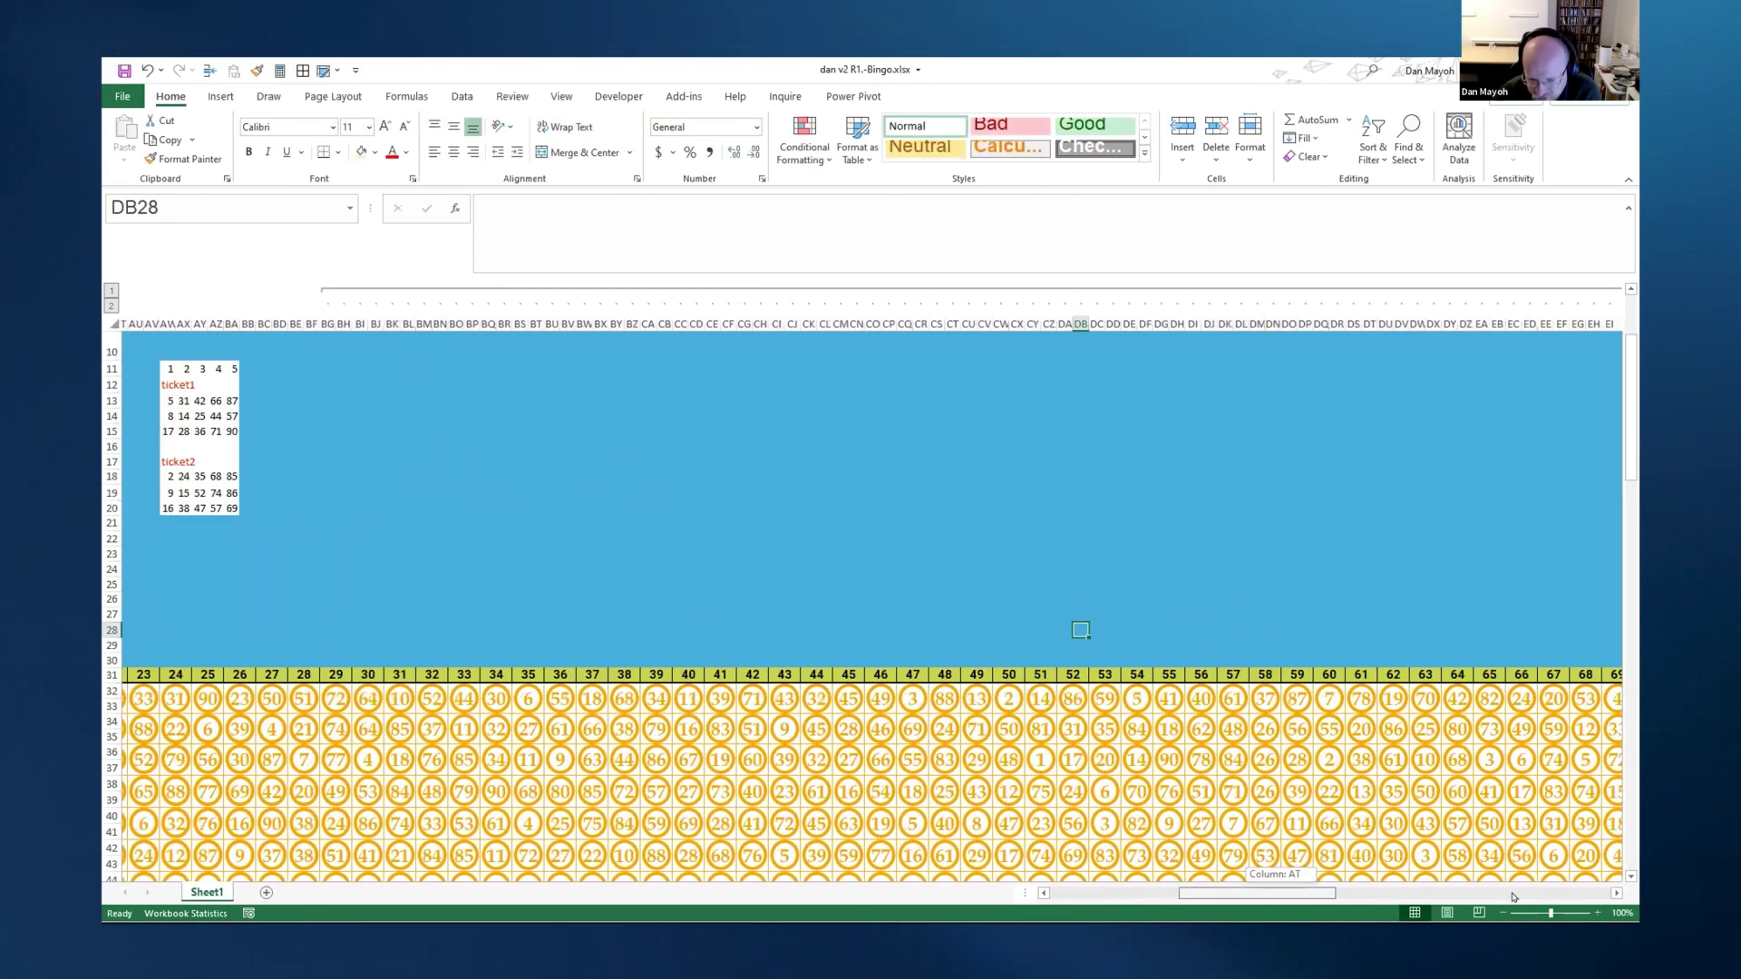
scroll(1110, 696, "right", 15)
left_click(1099, 696)
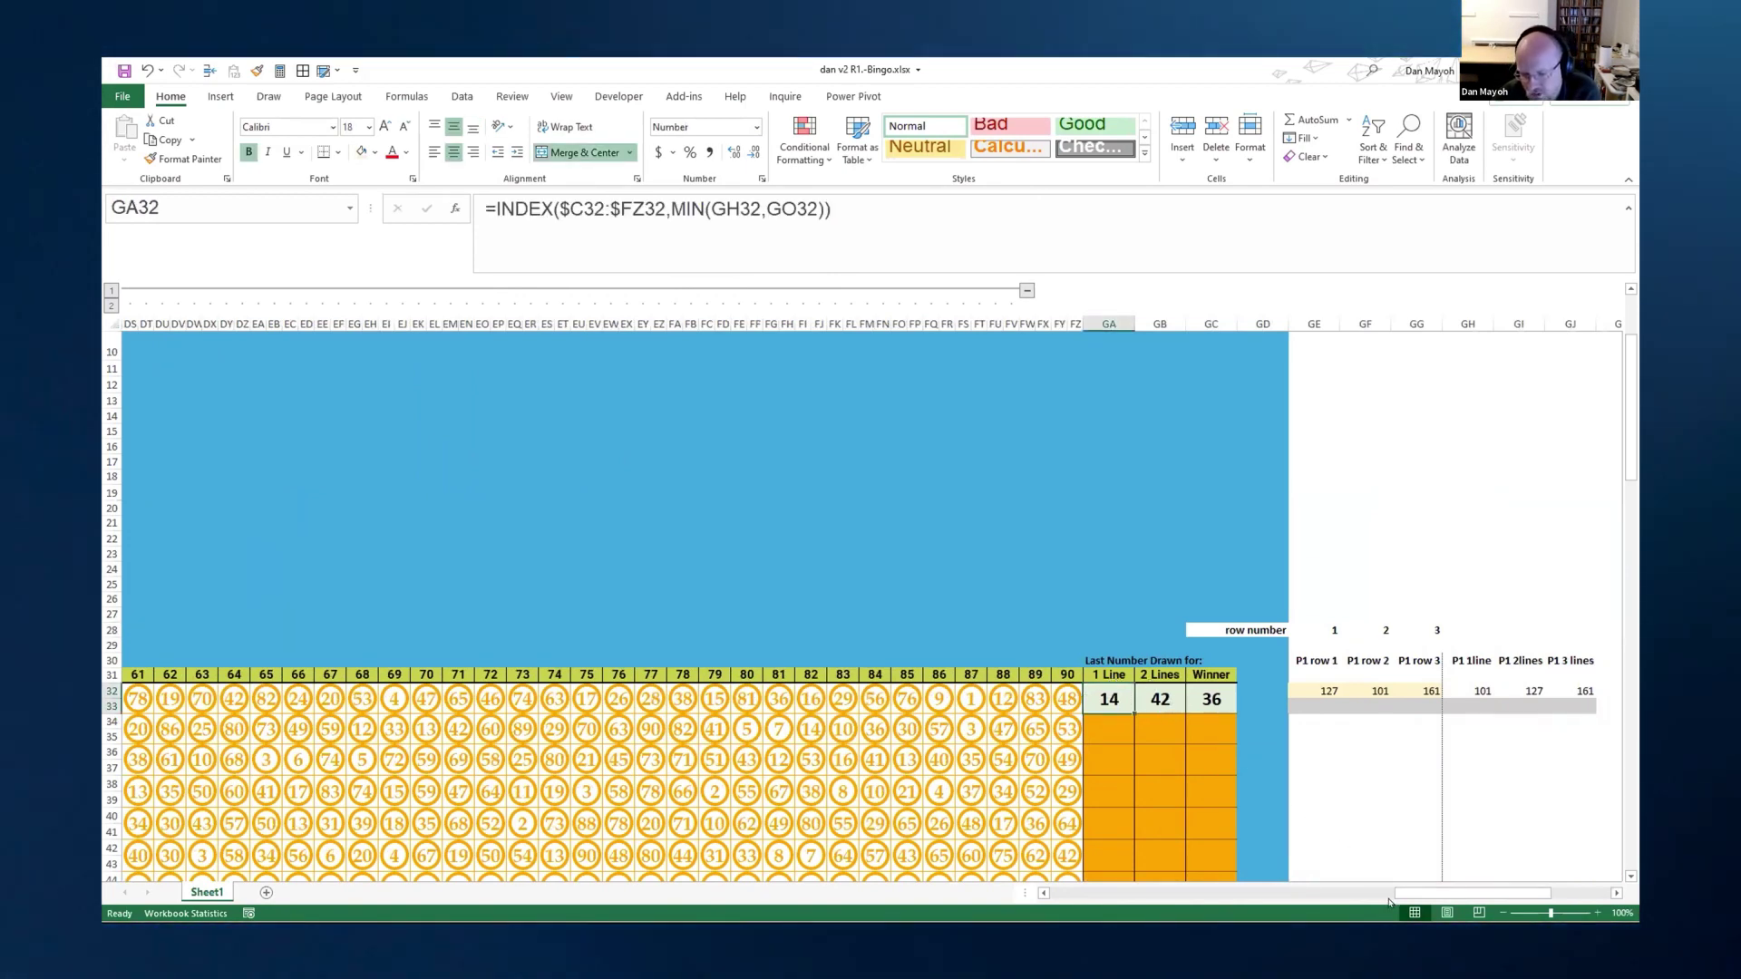
left_click_drag(1426, 900, 1485, 900)
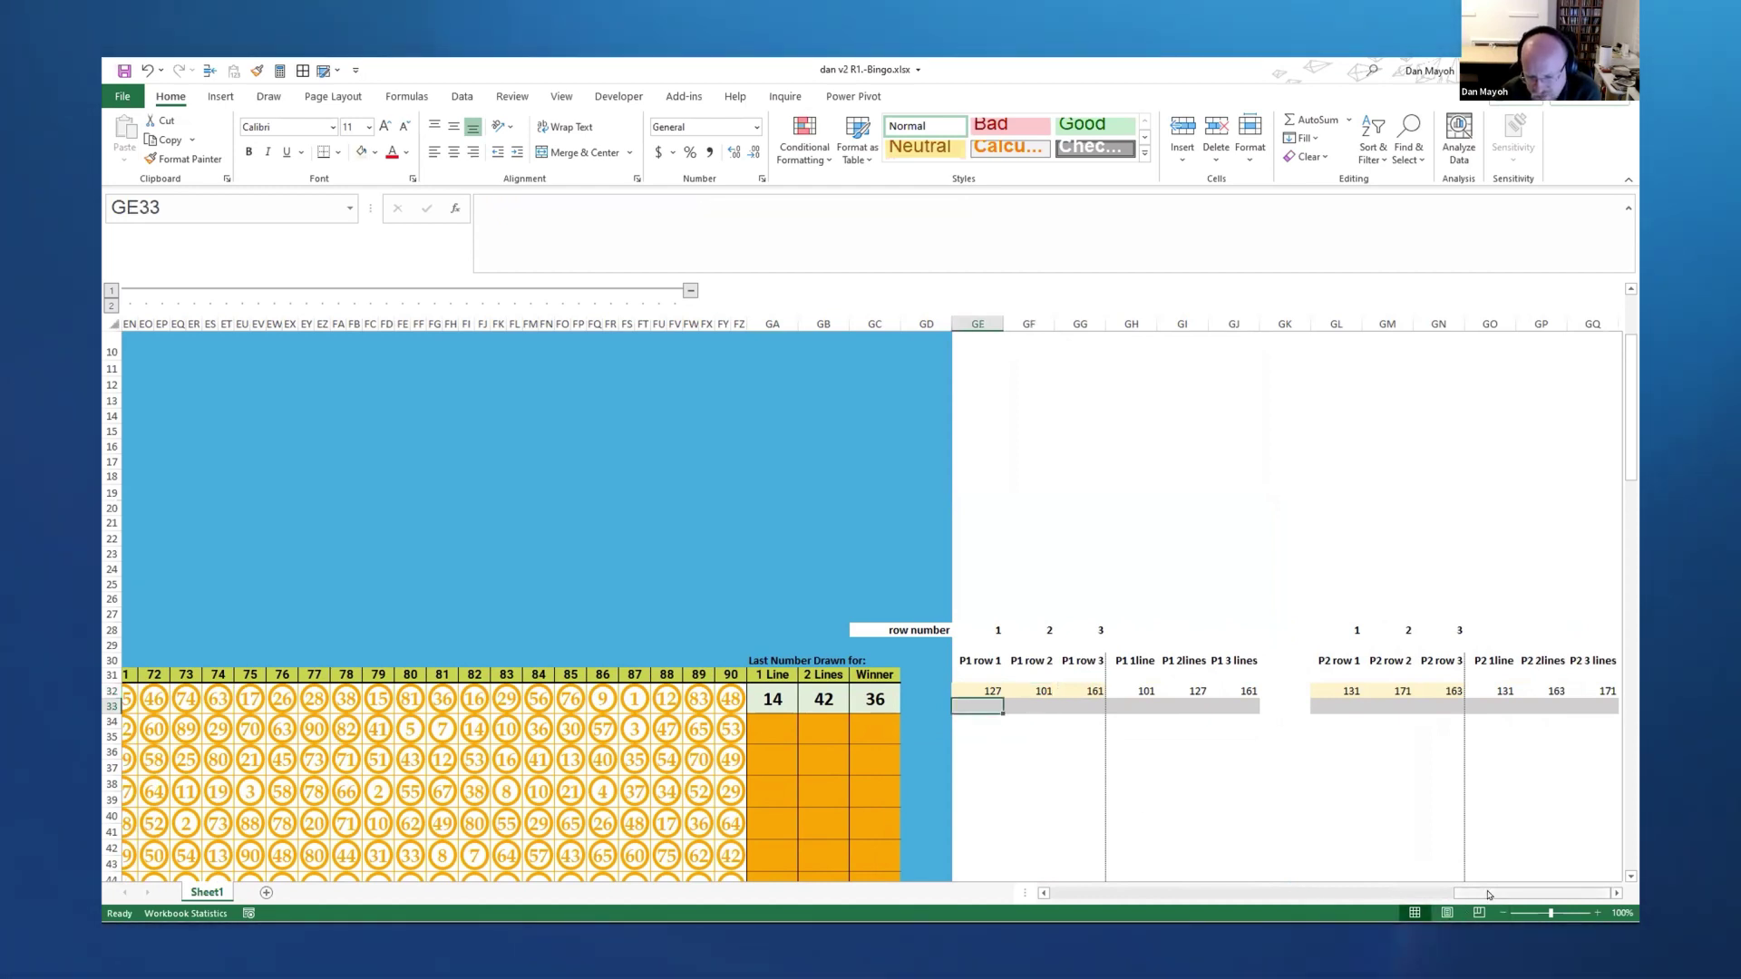
left_click_drag(1543, 897, 1569, 895)
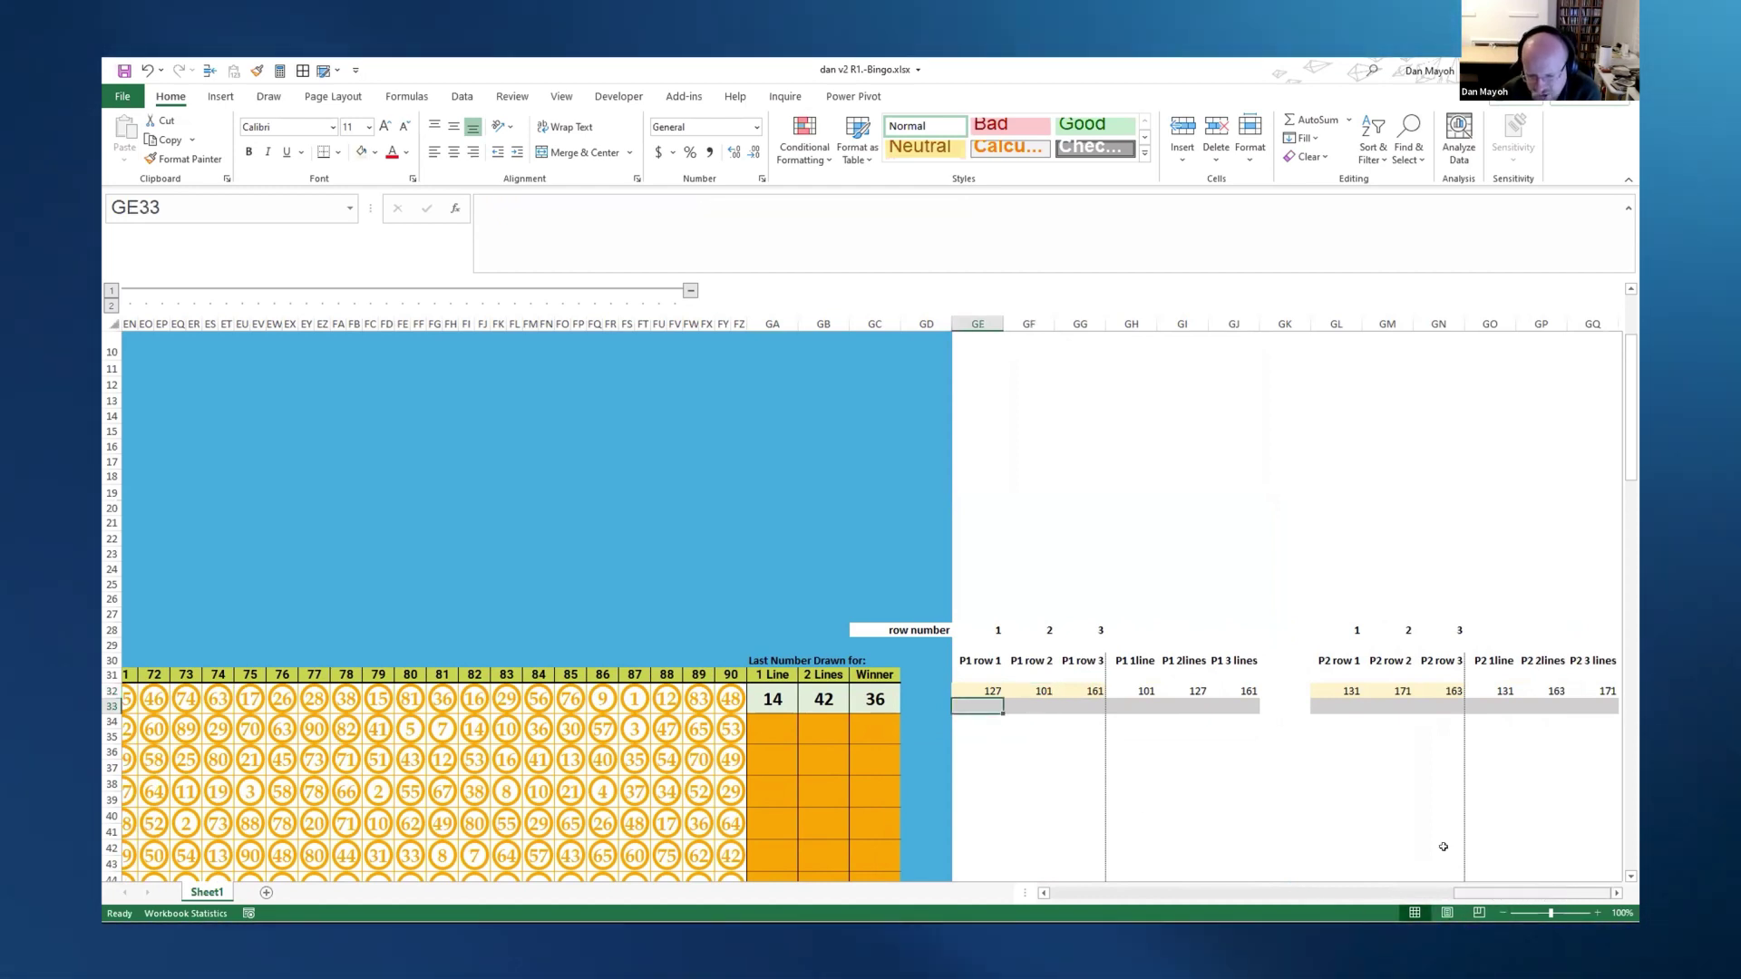
Review the 1 Line, 2 Lines and Winner answer columns from game 1 downward, including the INDEX/MIN formula in GC32
left_click_drag(774, 693, 773, 861)
left_click_drag(823, 699, 823, 881)
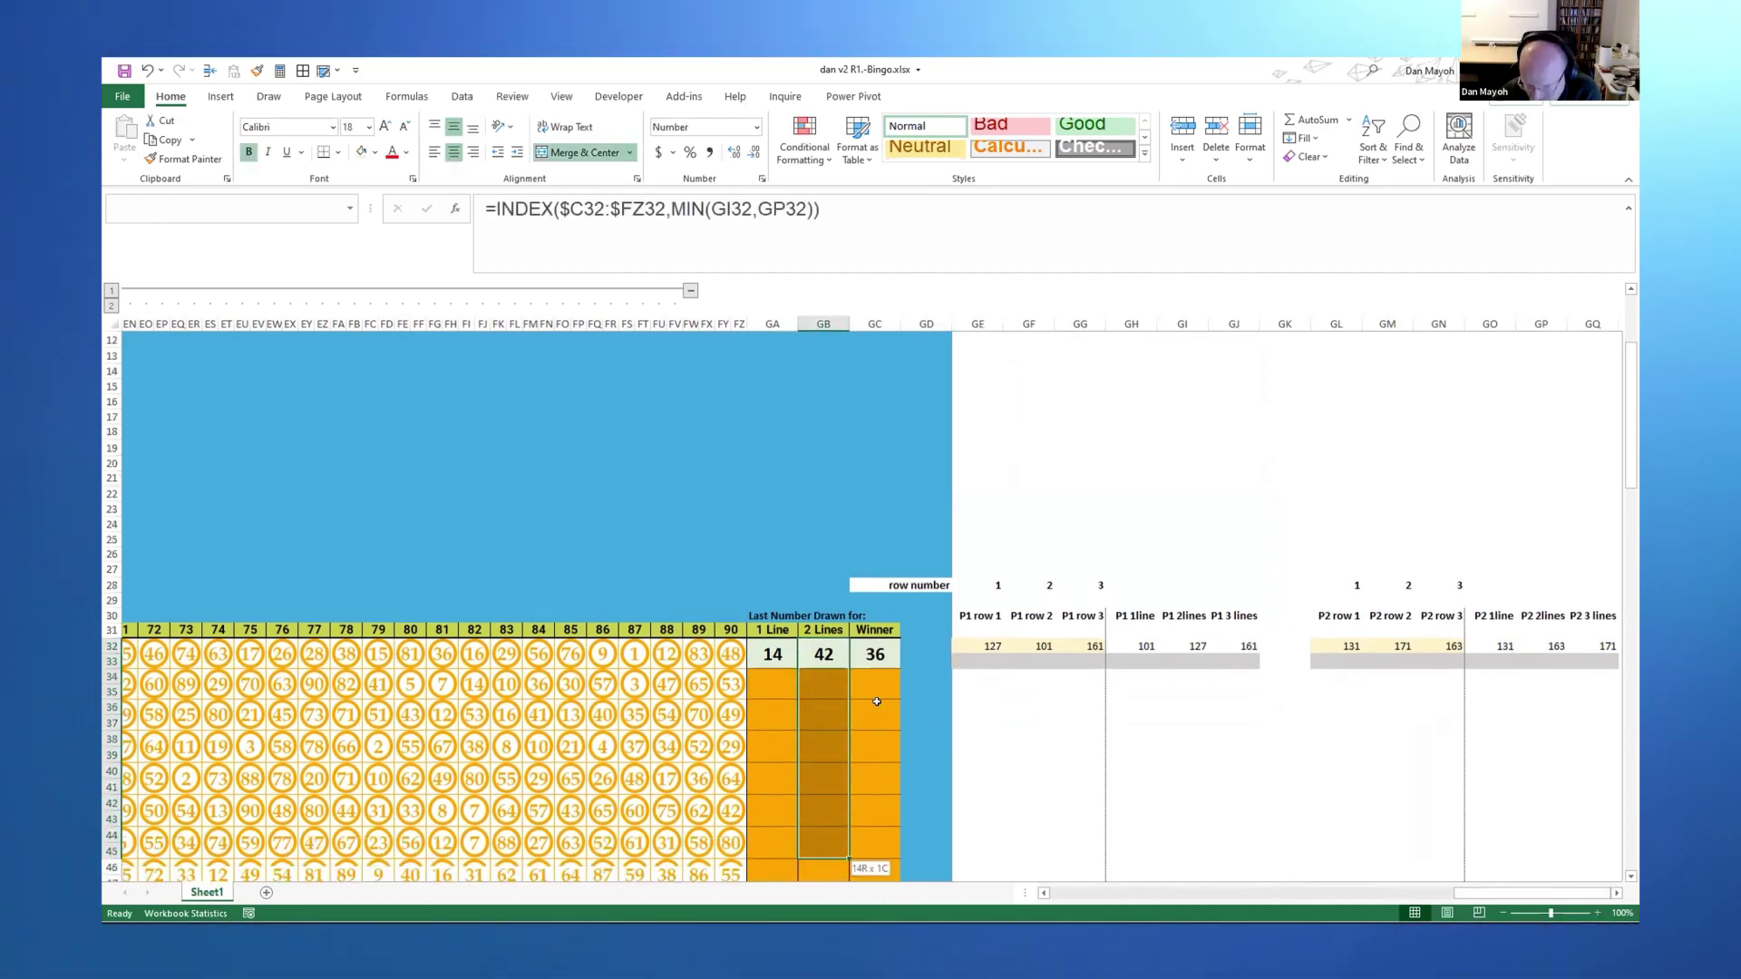
left_click_drag(874, 653, 866, 853)
left_click(874, 653)
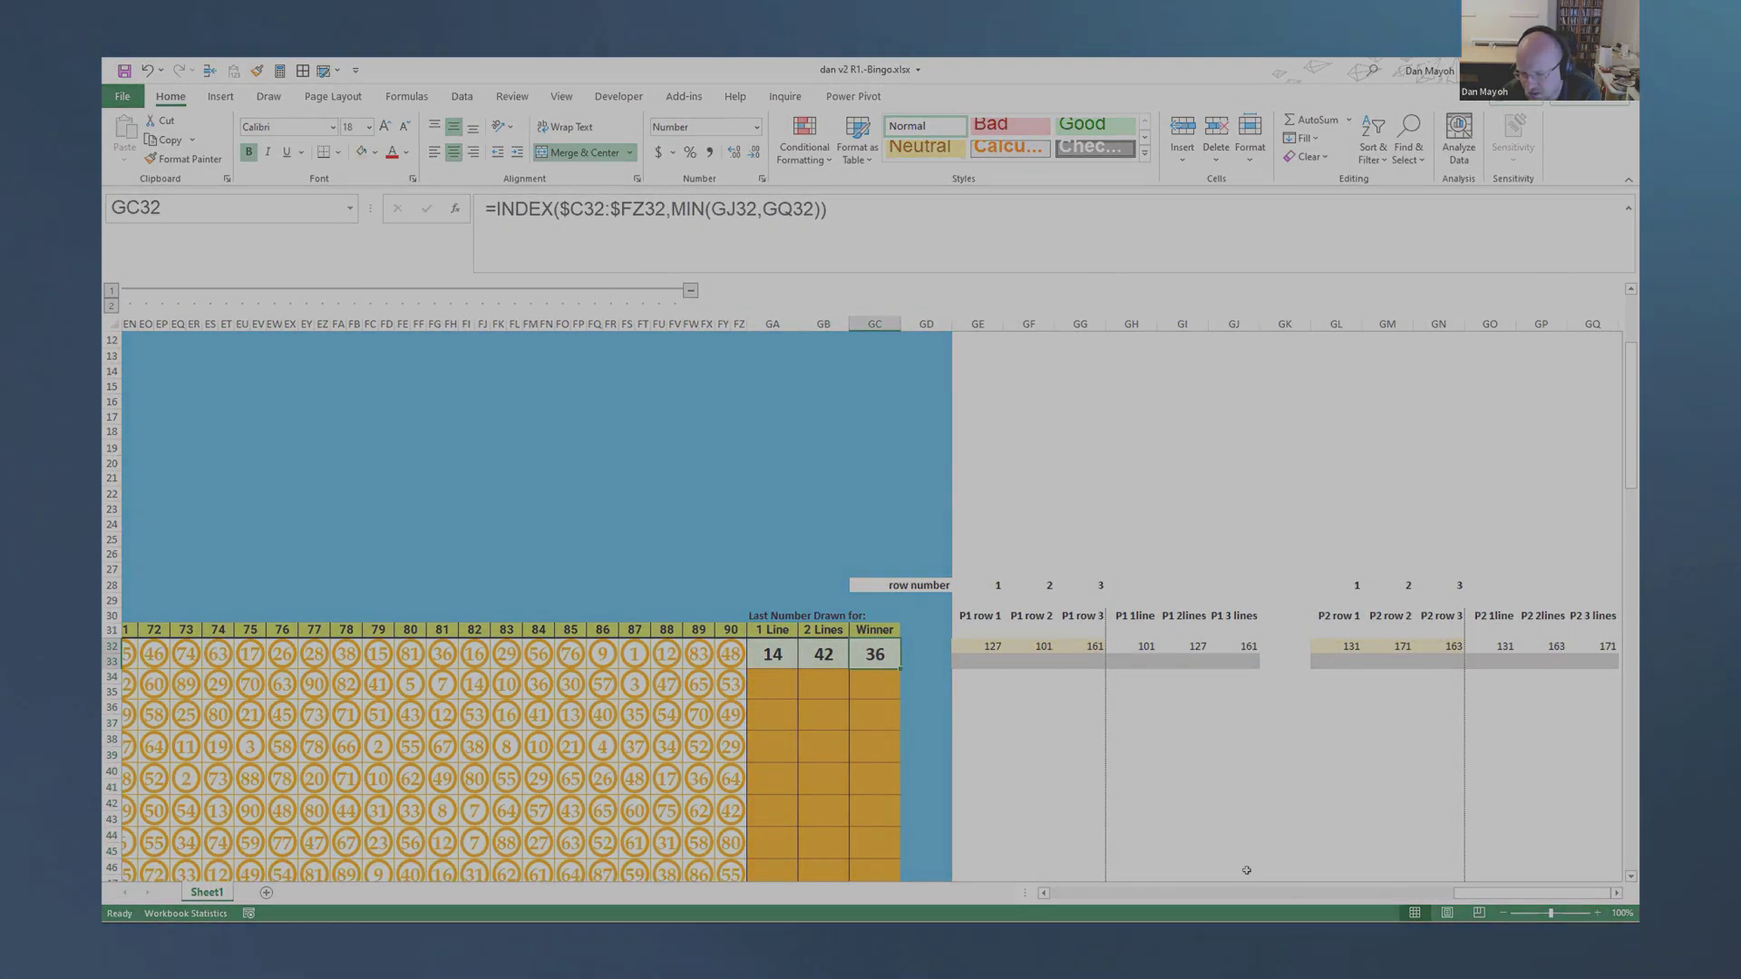